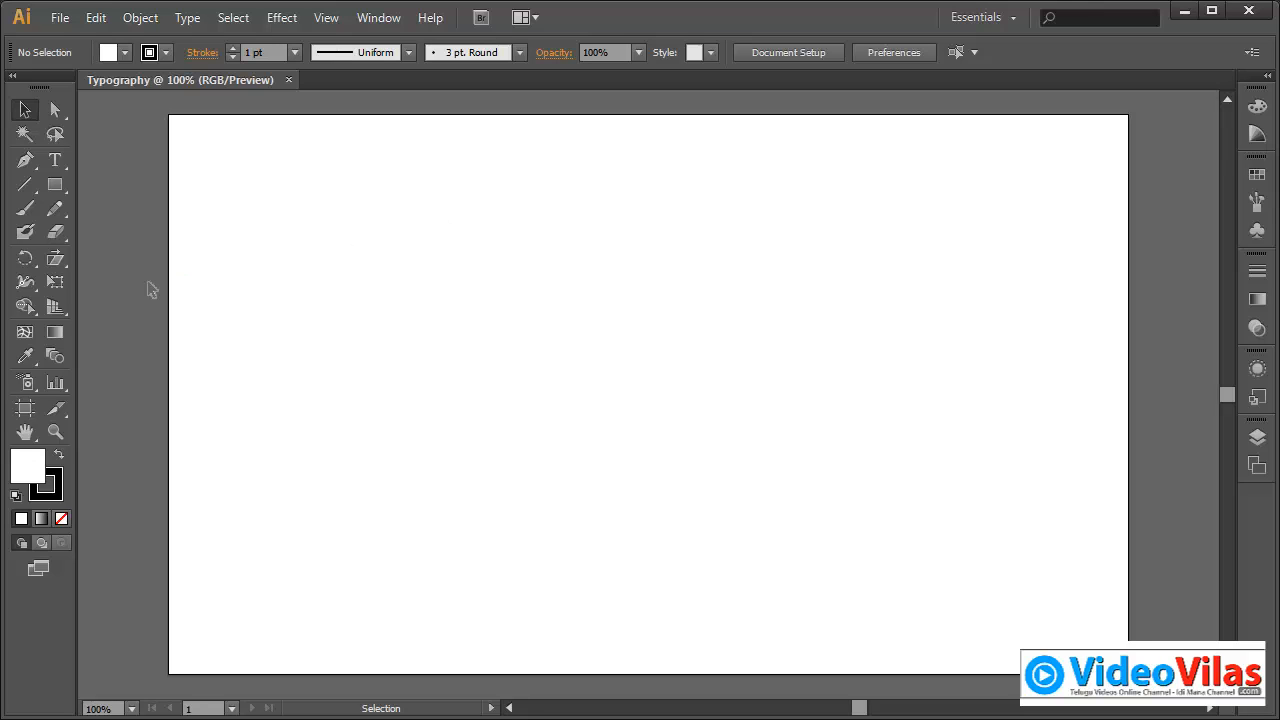
# Step: Add the point text "Adobe Illustrator CC" on the artboard with the Type tool
pyautogui.click(57, 162)
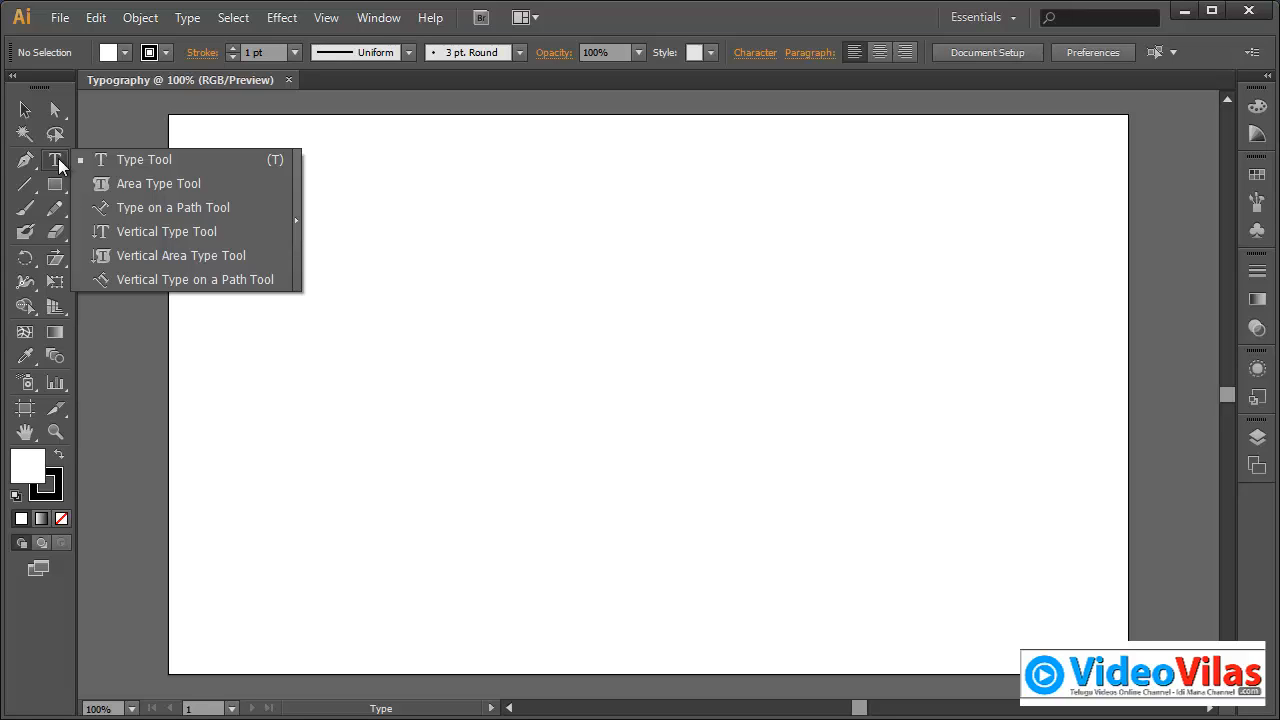
pyautogui.click(115, 161)
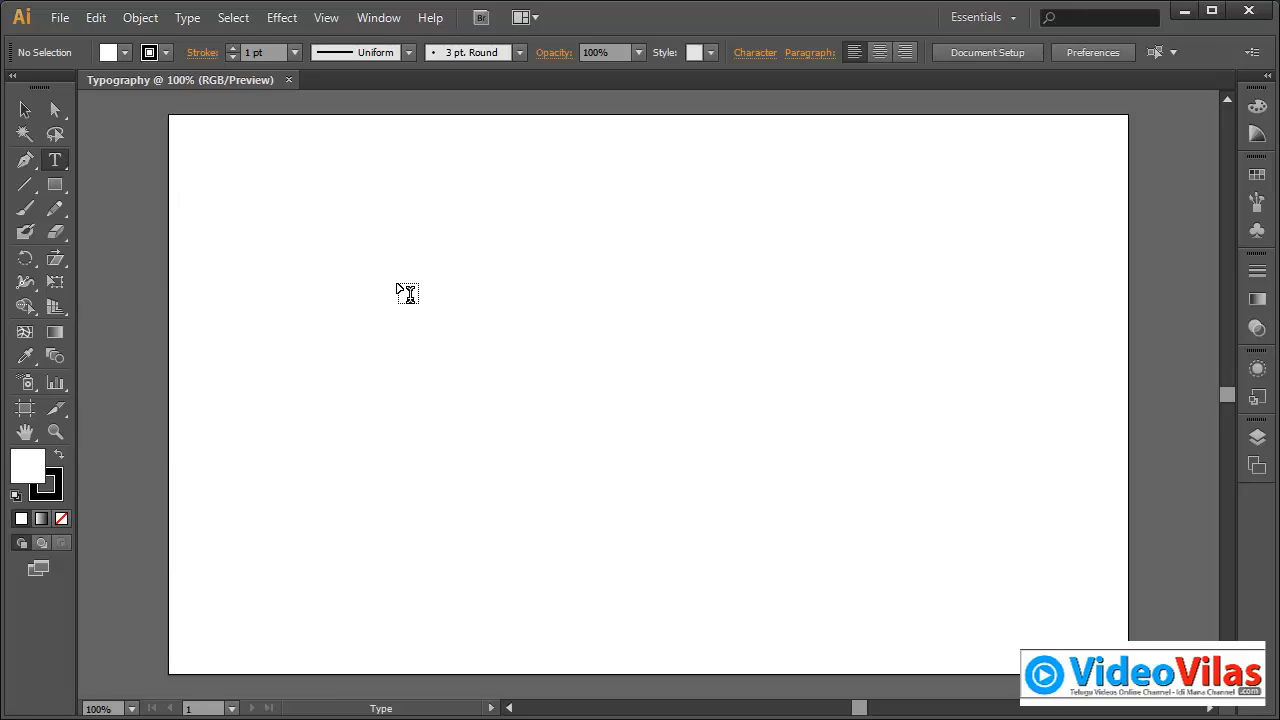
pyautogui.click(343, 310)
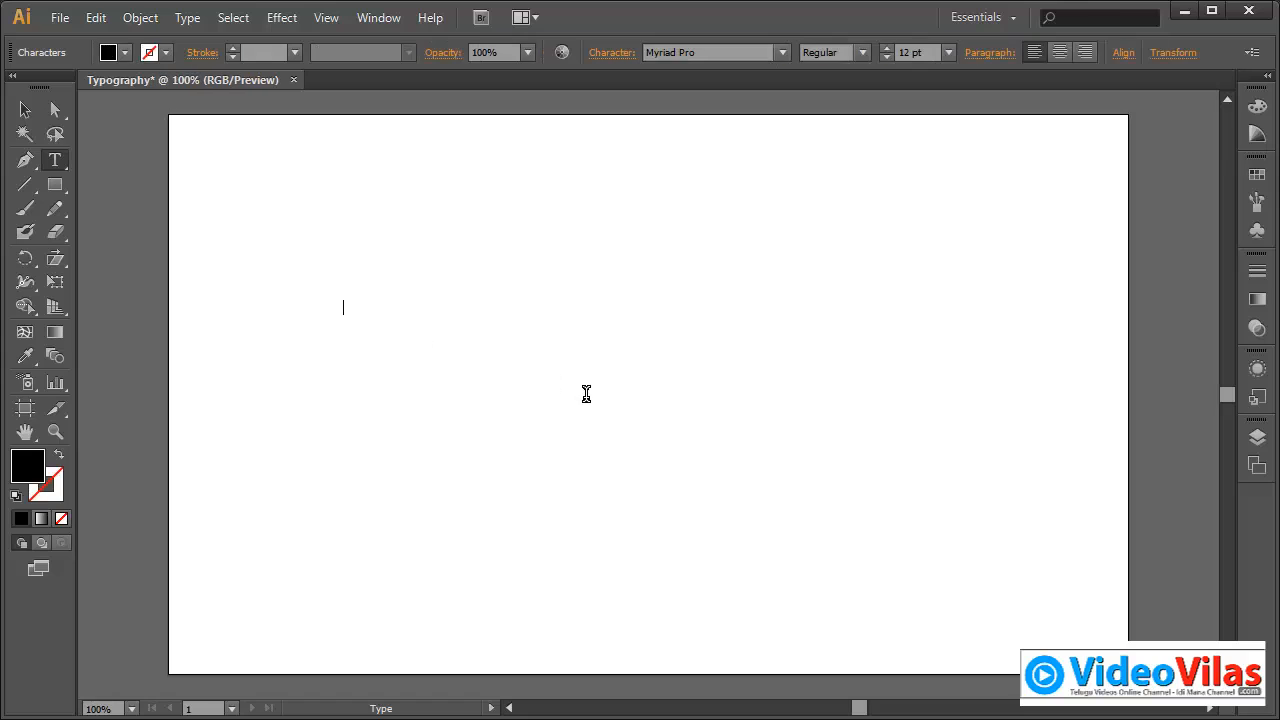
pyautogui.write('Adobe Illustrator CC')
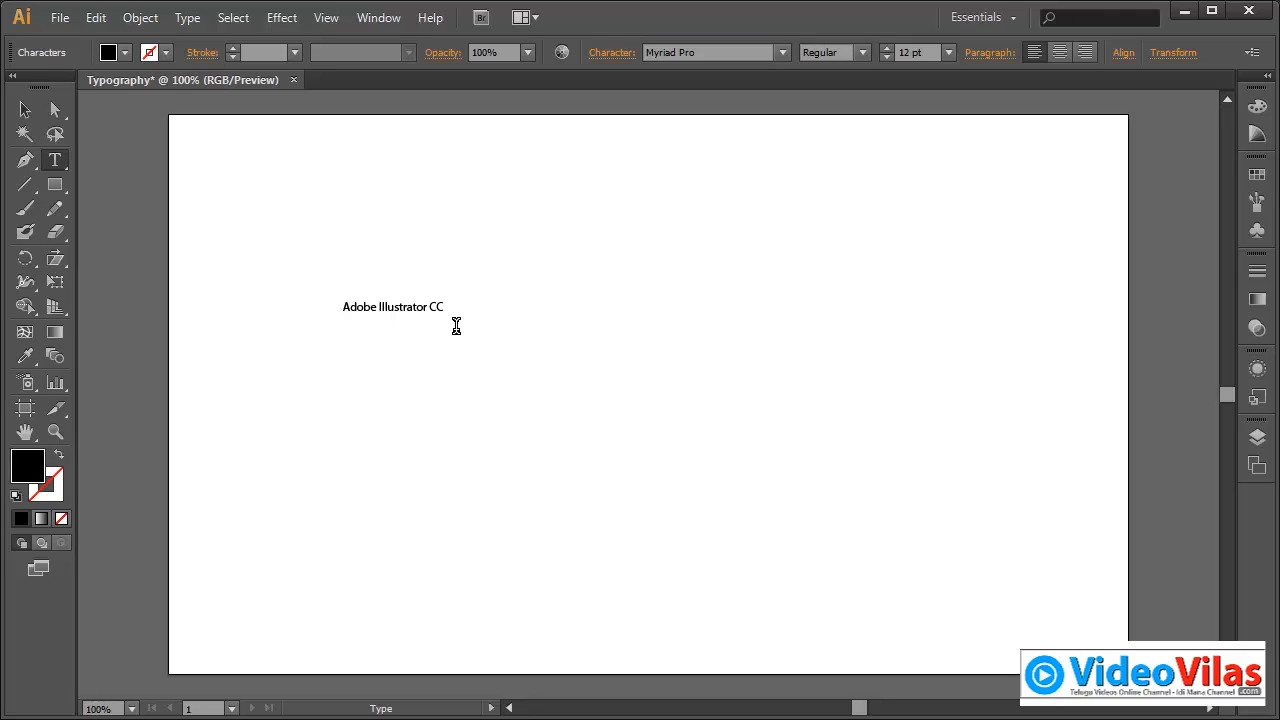
# Step: Scale the "Adobe Illustrator CC" text up to about 75.62 pt and move it near the artboard's upper edge
pyautogui.click(25, 110)
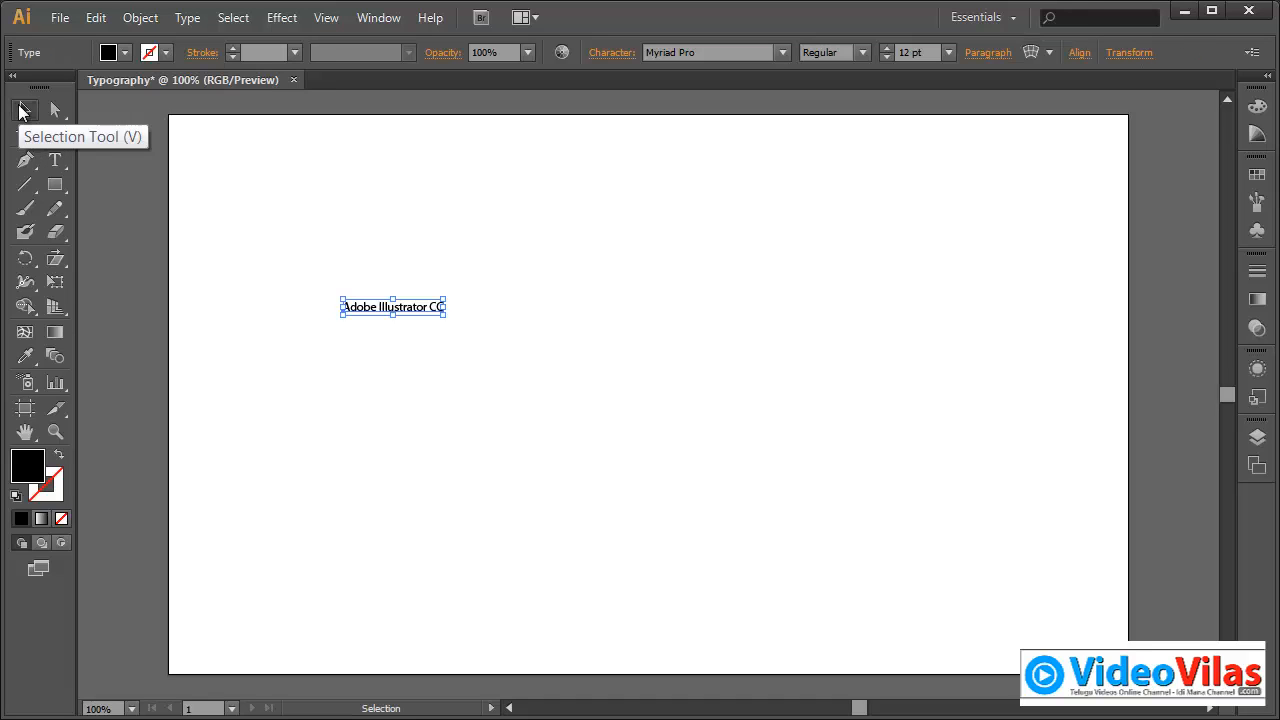
pyautogui.moveTo(453, 321); pyautogui.dragTo(979, 574)
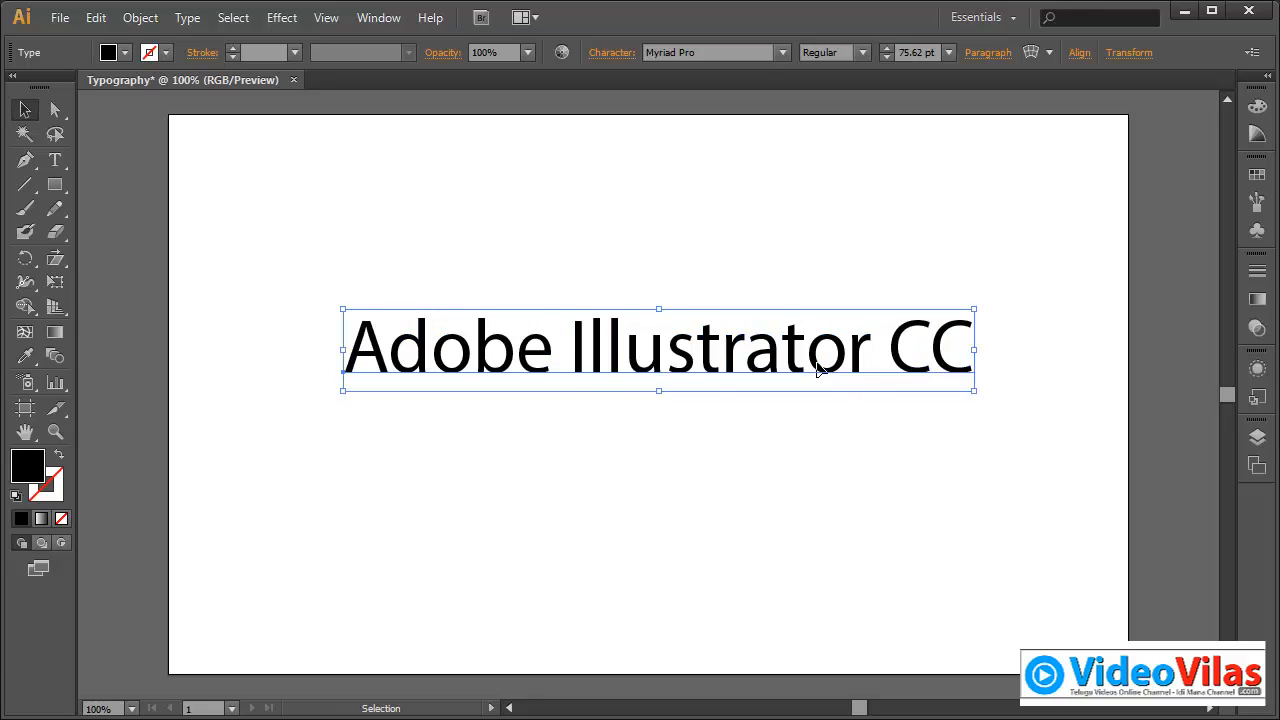
pyautogui.moveTo(820, 363); pyautogui.dragTo(800, 240)
pyautogui.click(776, 338)
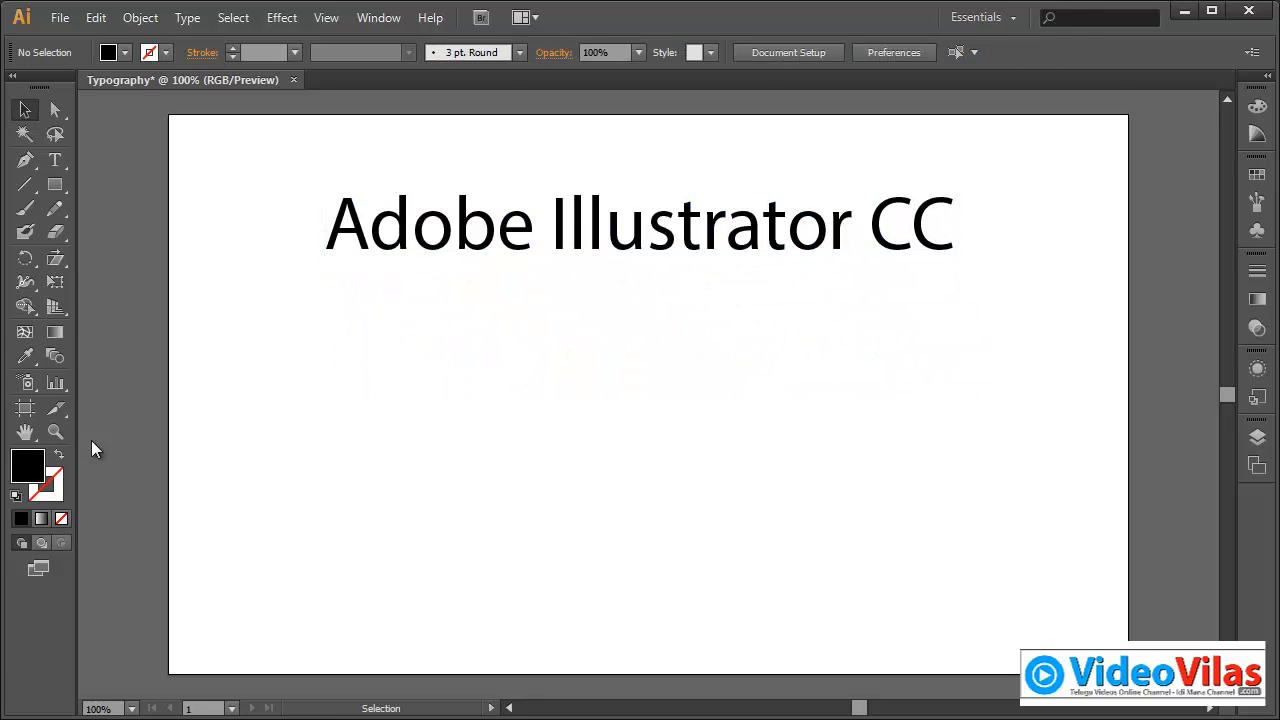
# Step: Restore the default white fill and black 1 pt stroke with the heading text deselected
pyautogui.click(372, 230)
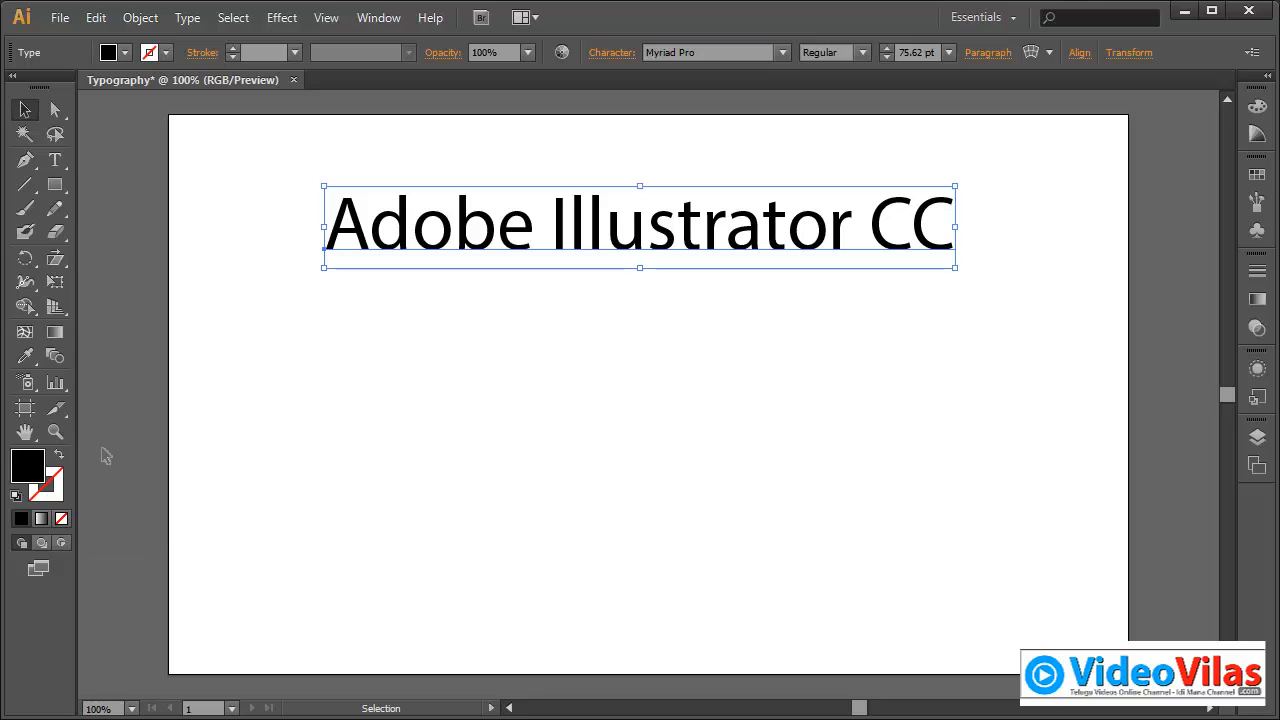
pyautogui.click(234, 411)
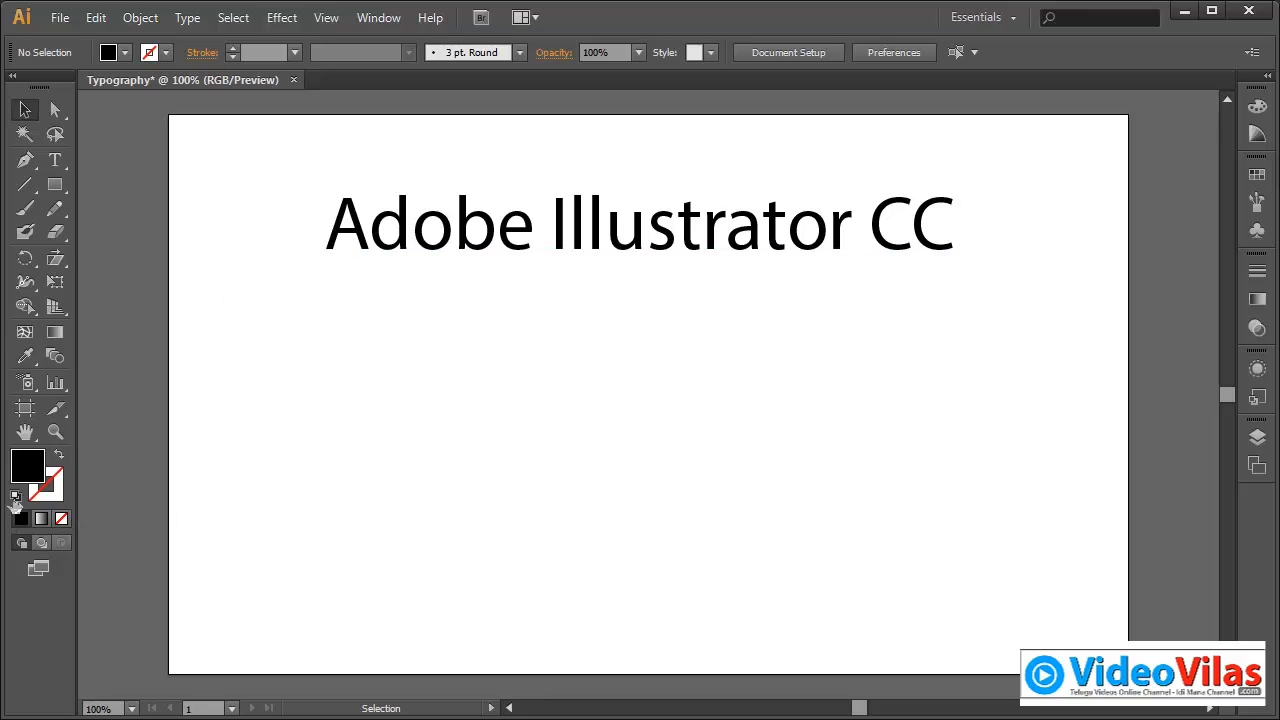
pyautogui.click(15, 497)
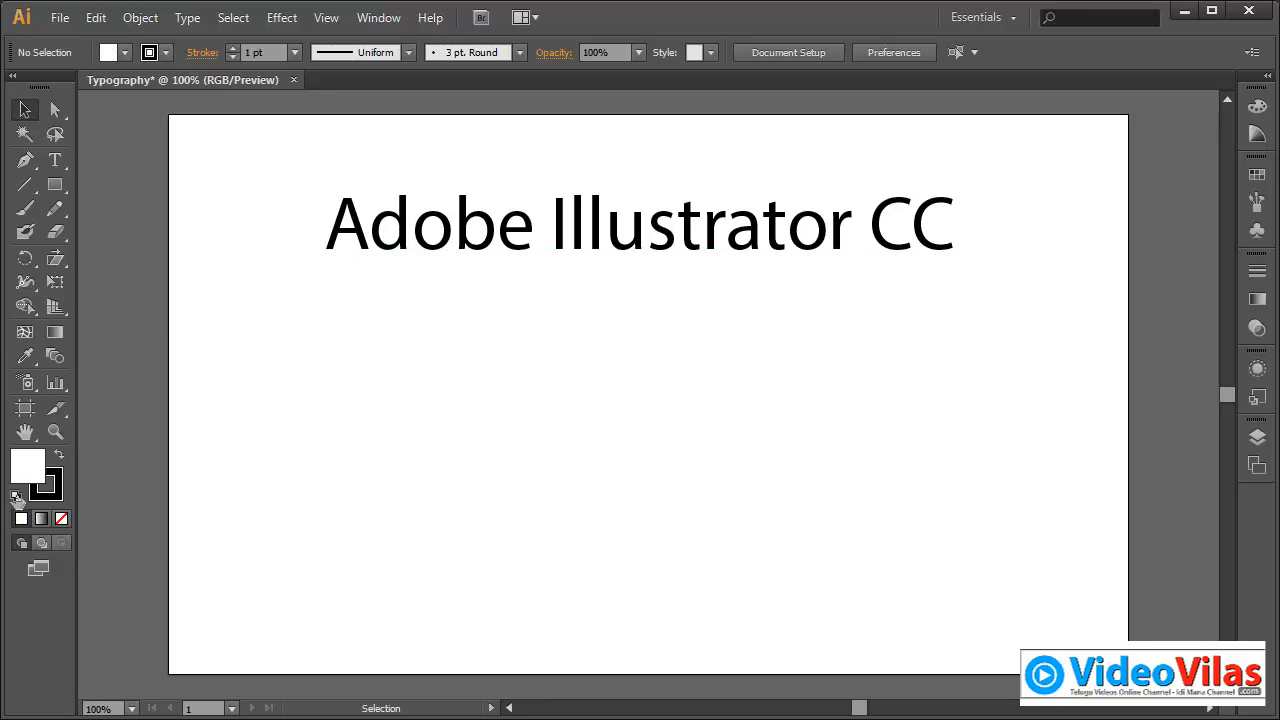
# Step: Delete the "Adobe Illustrator CC" text from the artboard
pyautogui.click(374, 249)
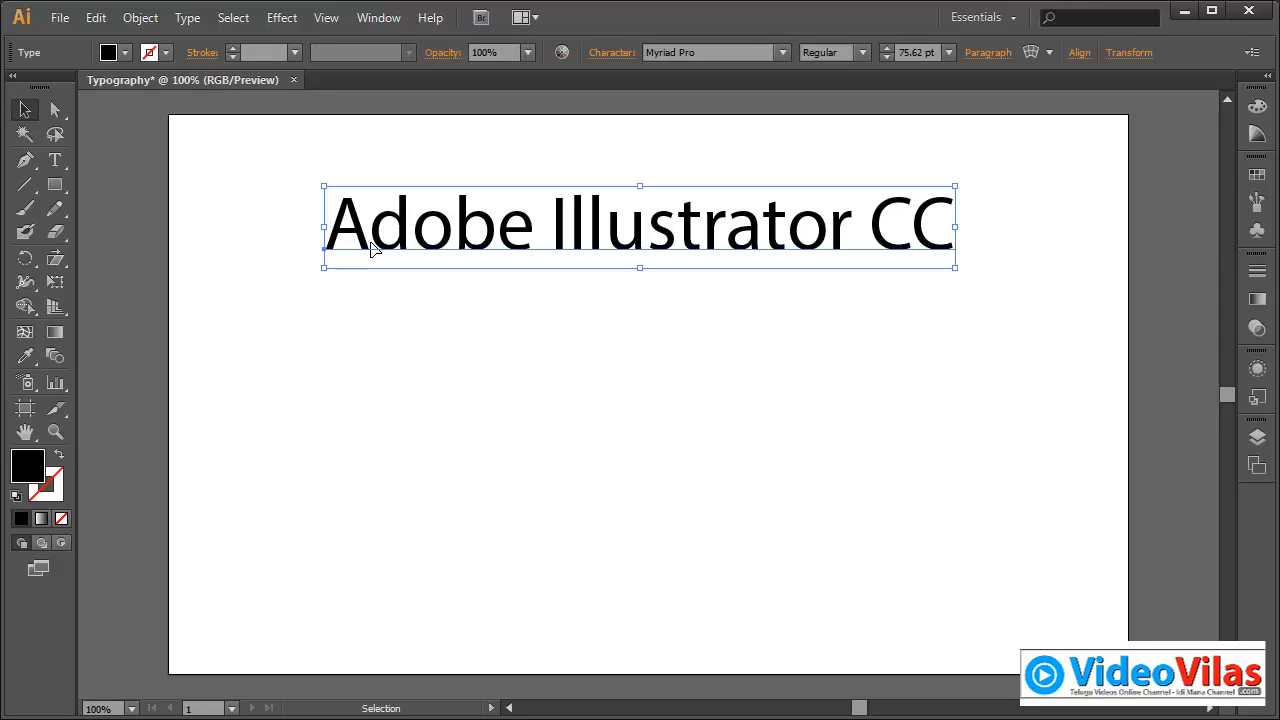
pyautogui.click(60, 167)
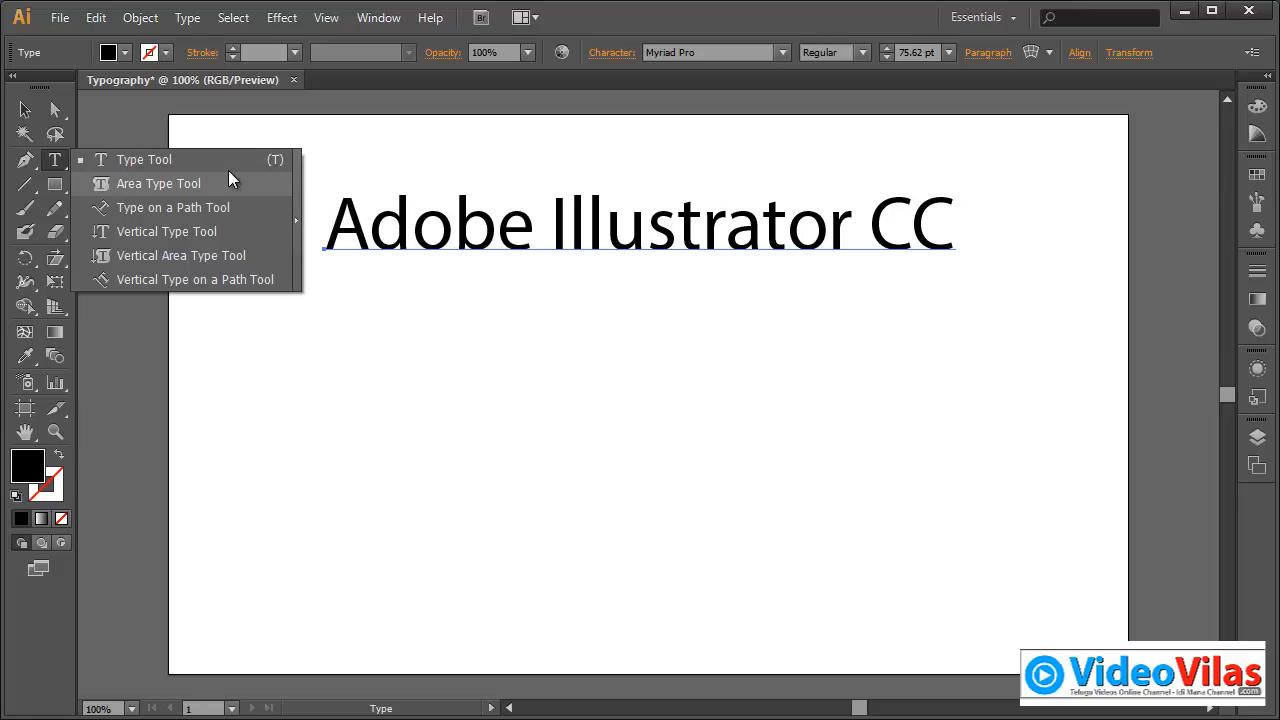
pyautogui.click(26, 110)
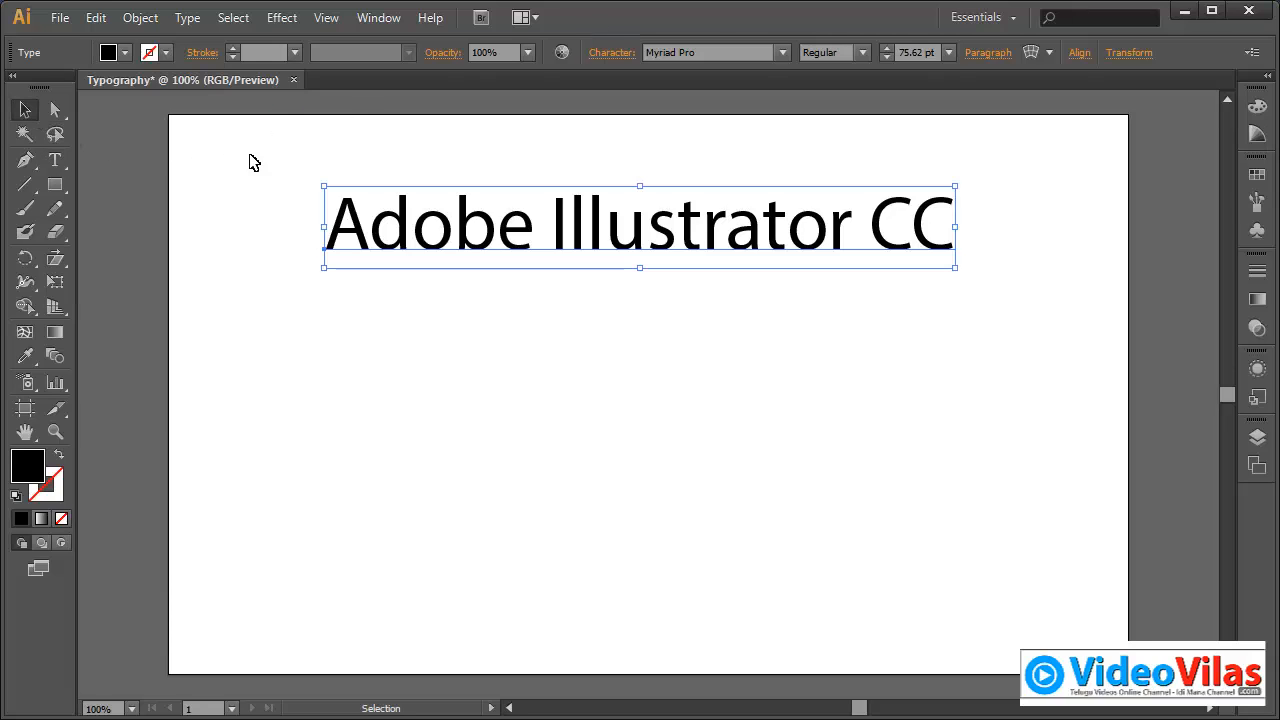
pyautogui.moveTo(252, 155); pyautogui.dragTo(491, 344)
pyautogui.press('Delete')
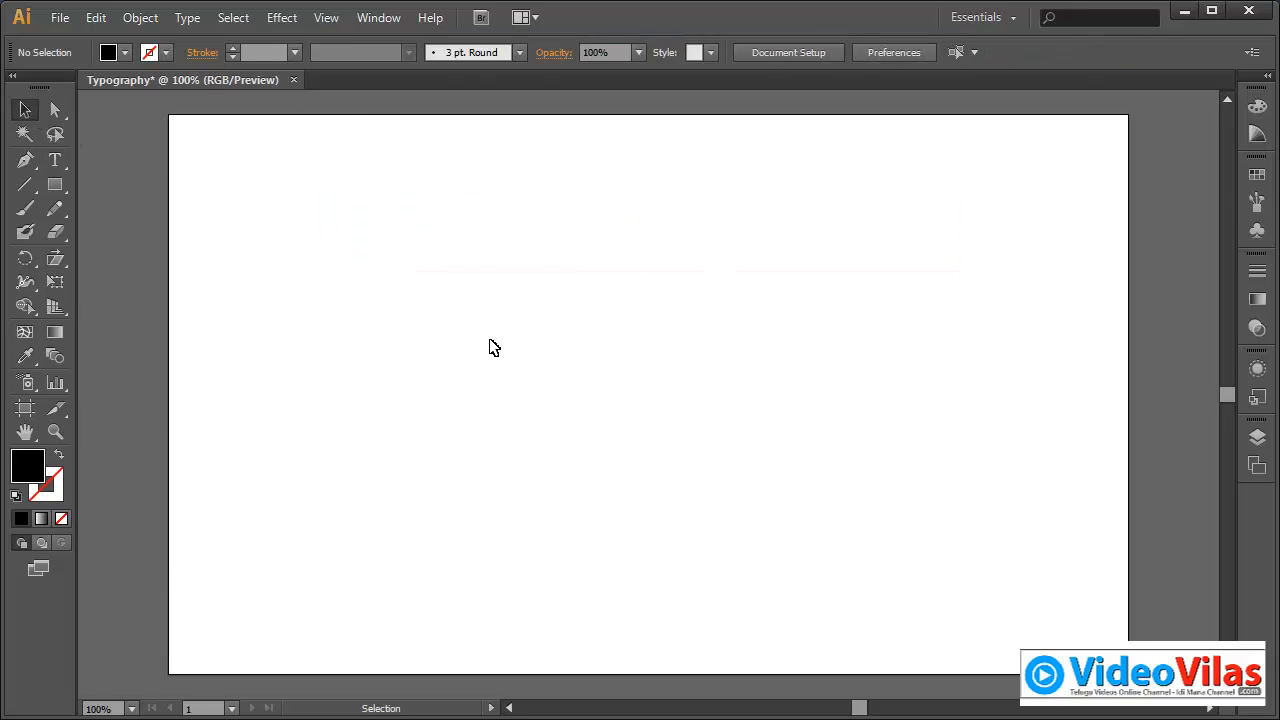
# Step: Add the point text "click and type" in the upper part of the artboard and deselect it
pyautogui.click(55, 160)
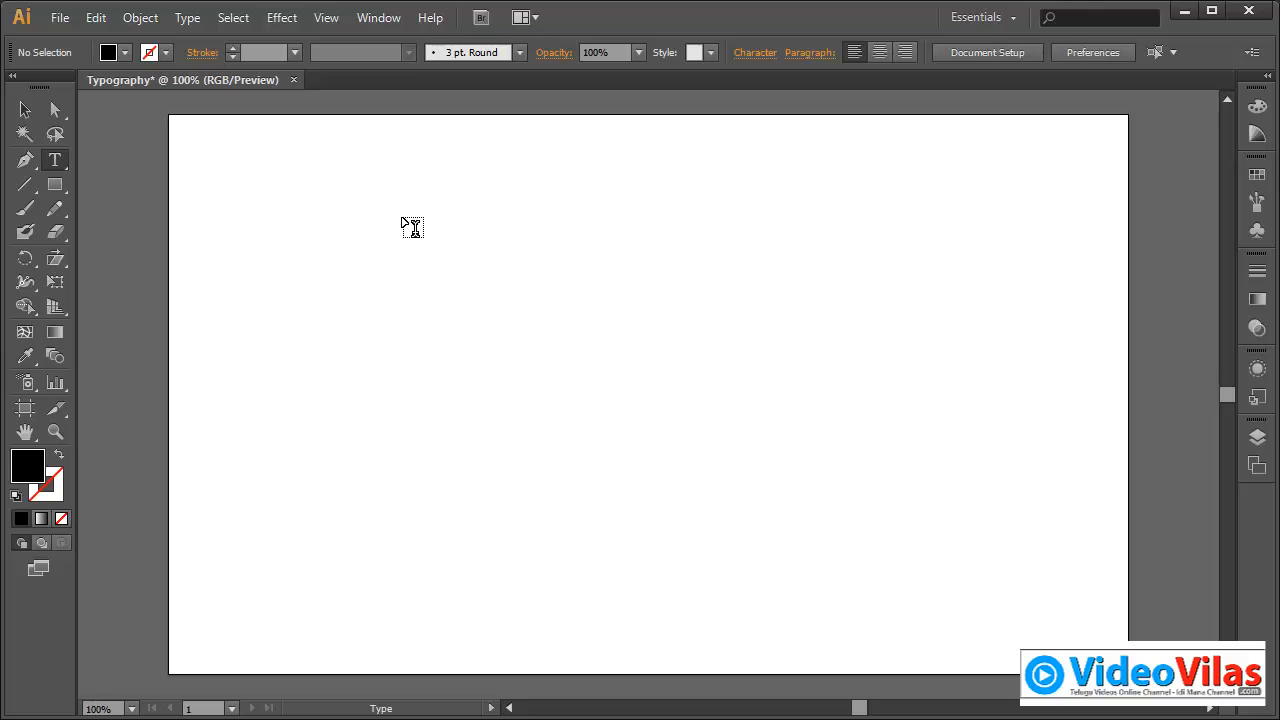
pyautogui.click(395, 203)
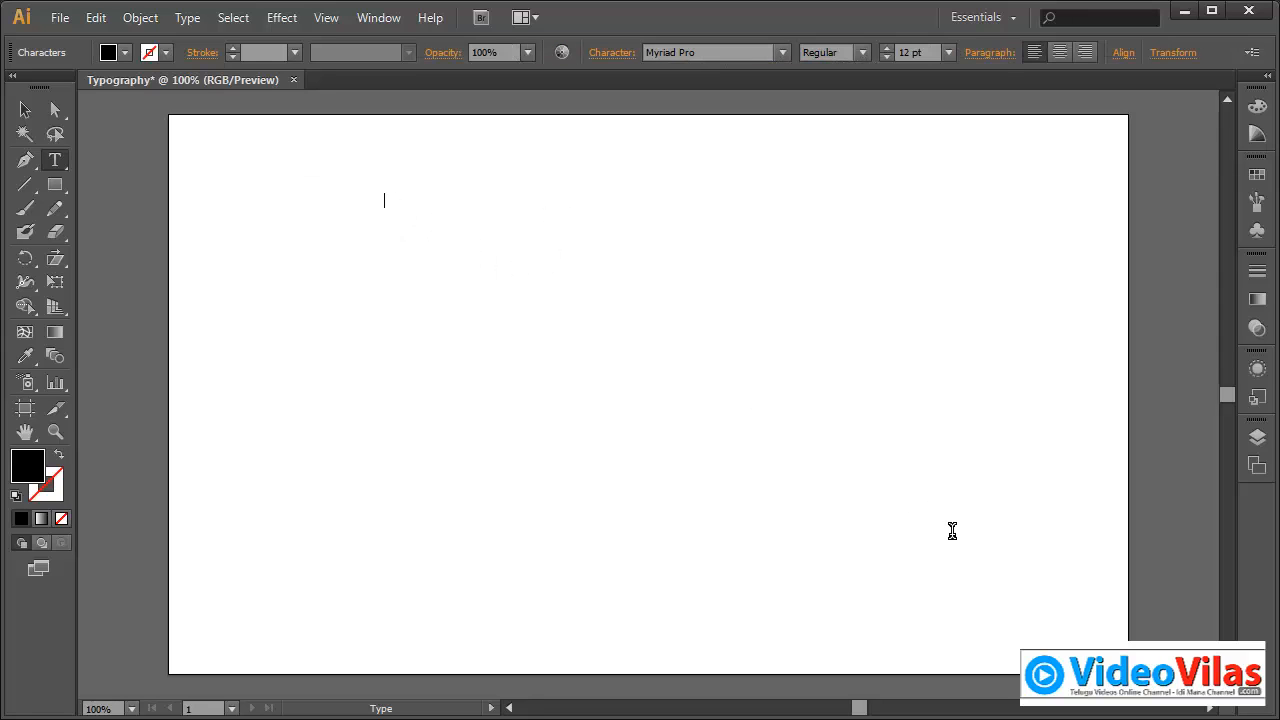
pyautogui.write('click and type')
pyautogui.click(25, 110)
pyautogui.click(122, 181)
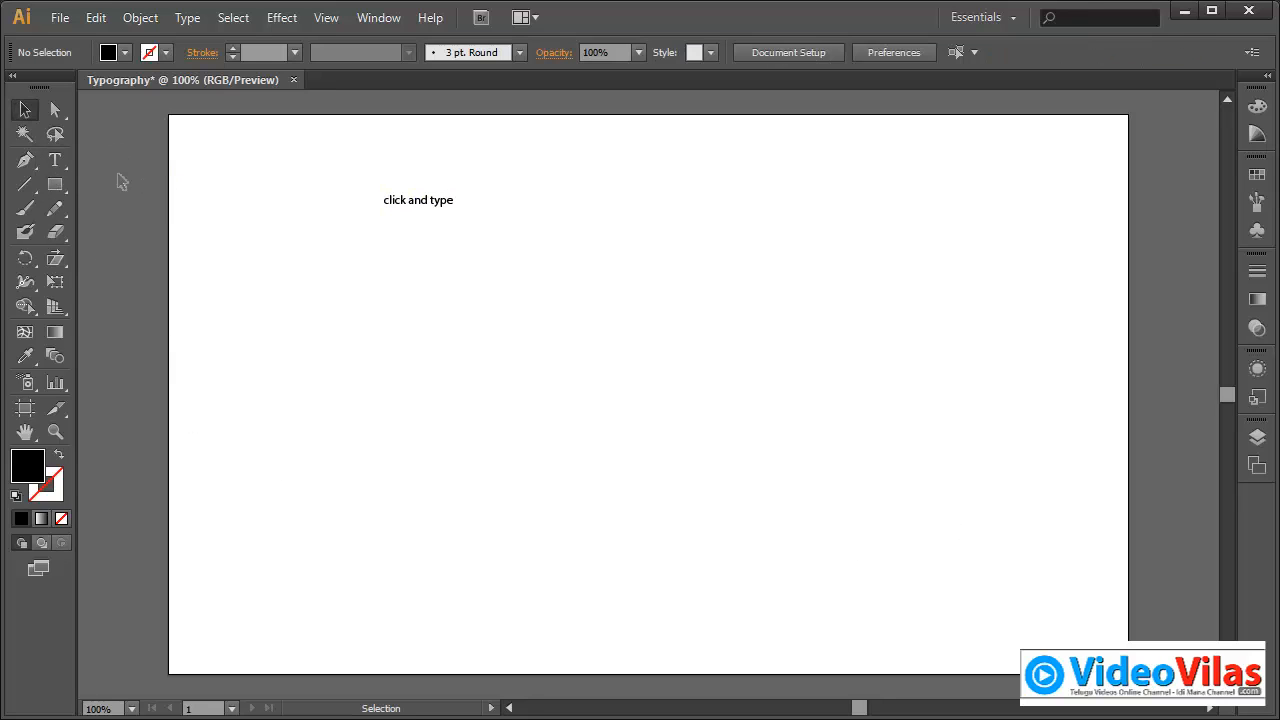
# Step: Draw a rectangular text area below "click and type" and enter "the quick brown fox jumps over the lazy dog"
pyautogui.click(55, 159)
pyautogui.moveTo(380, 231); pyautogui.dragTo(810, 424)
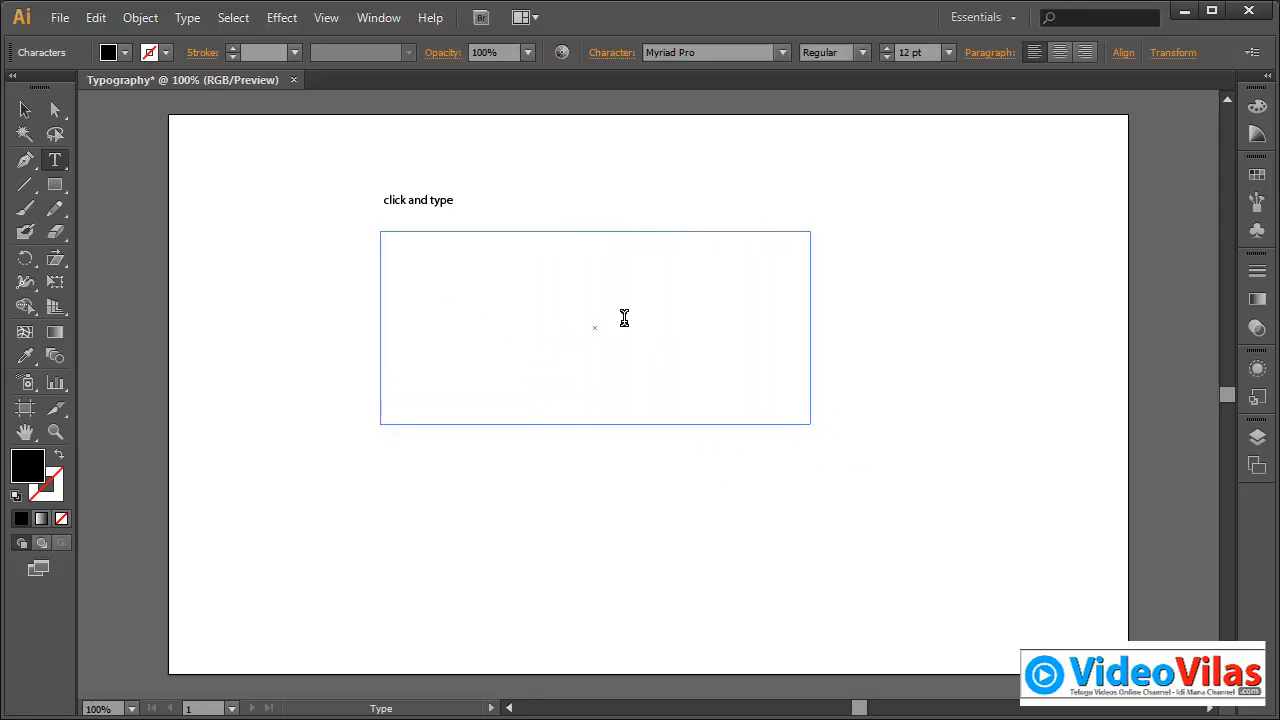
pyautogui.write('the quic')
pyautogui.press('BackSpace')
pyautogui.press('BackSpace')
pyautogui.write('uick brown fox jumps over the')
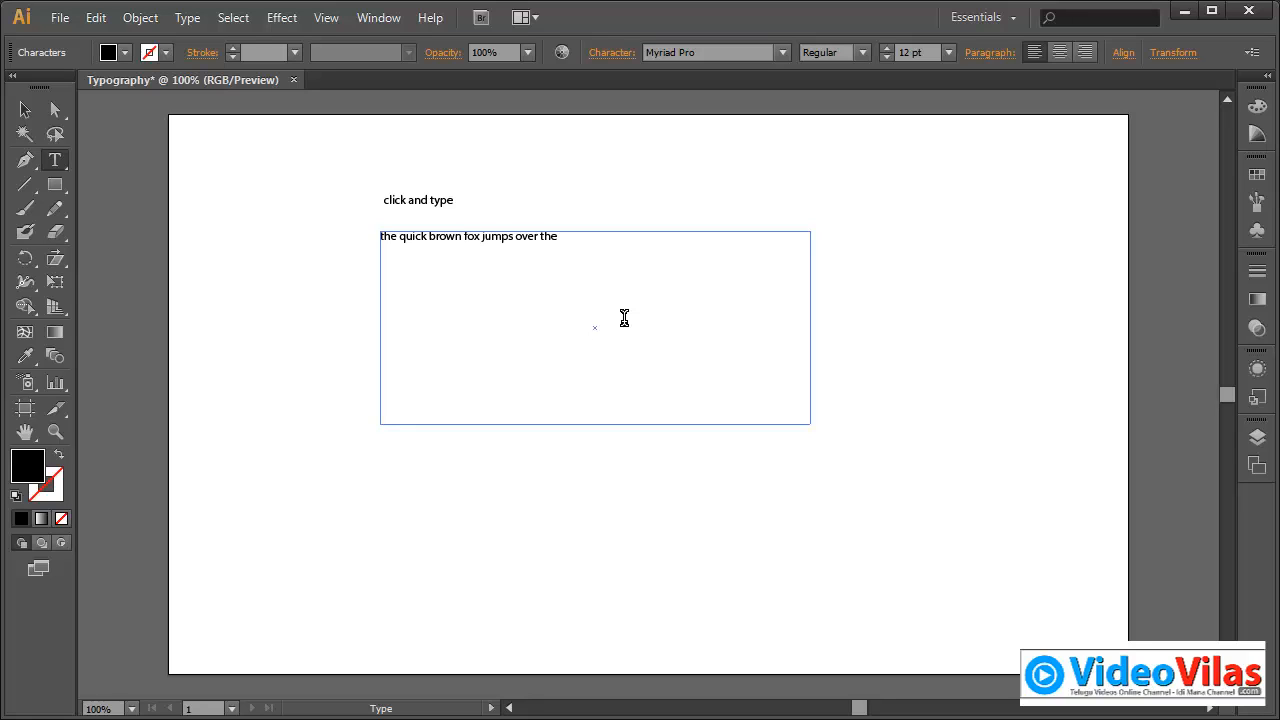
pyautogui.write(' lazy dog')
# Step: Copy the sentence in the text area and paste it repeatedly after itself until the text nearly fills the area
pyautogui.moveTo(606, 234); pyautogui.dragTo(362, 228)
pyautogui.click(96, 18)
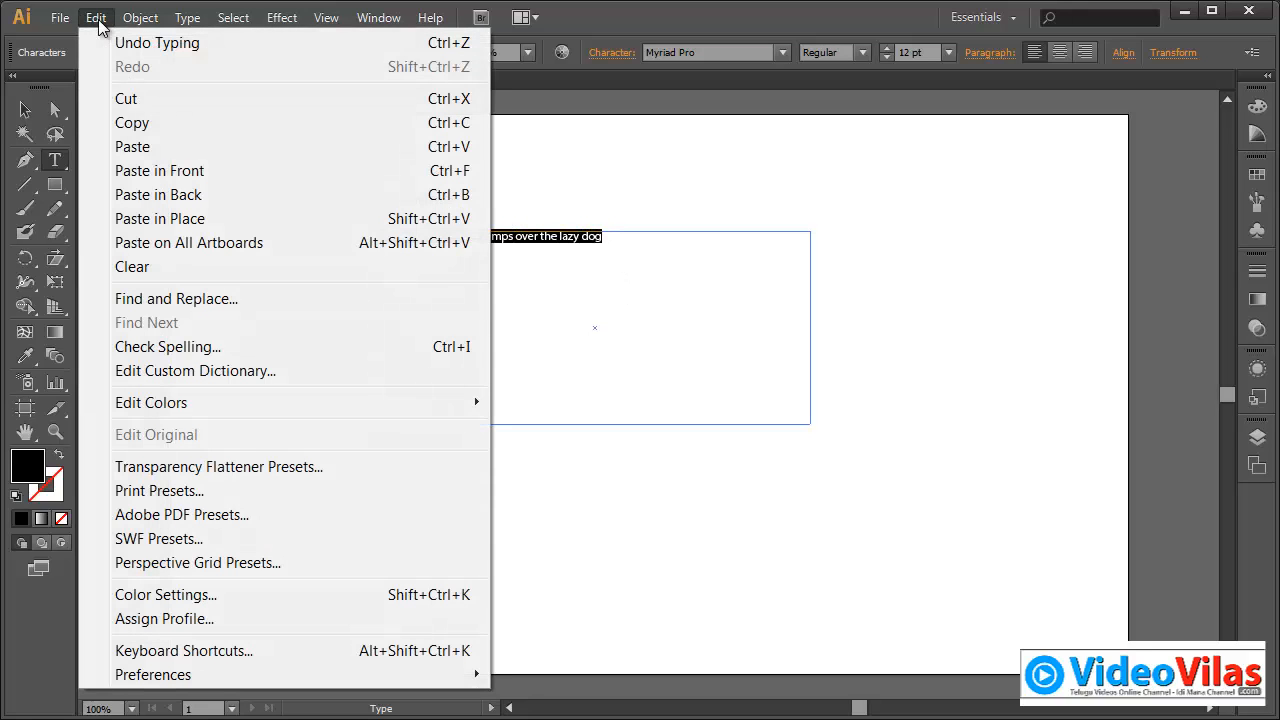
pyautogui.click(131, 122)
pyautogui.click(649, 240)
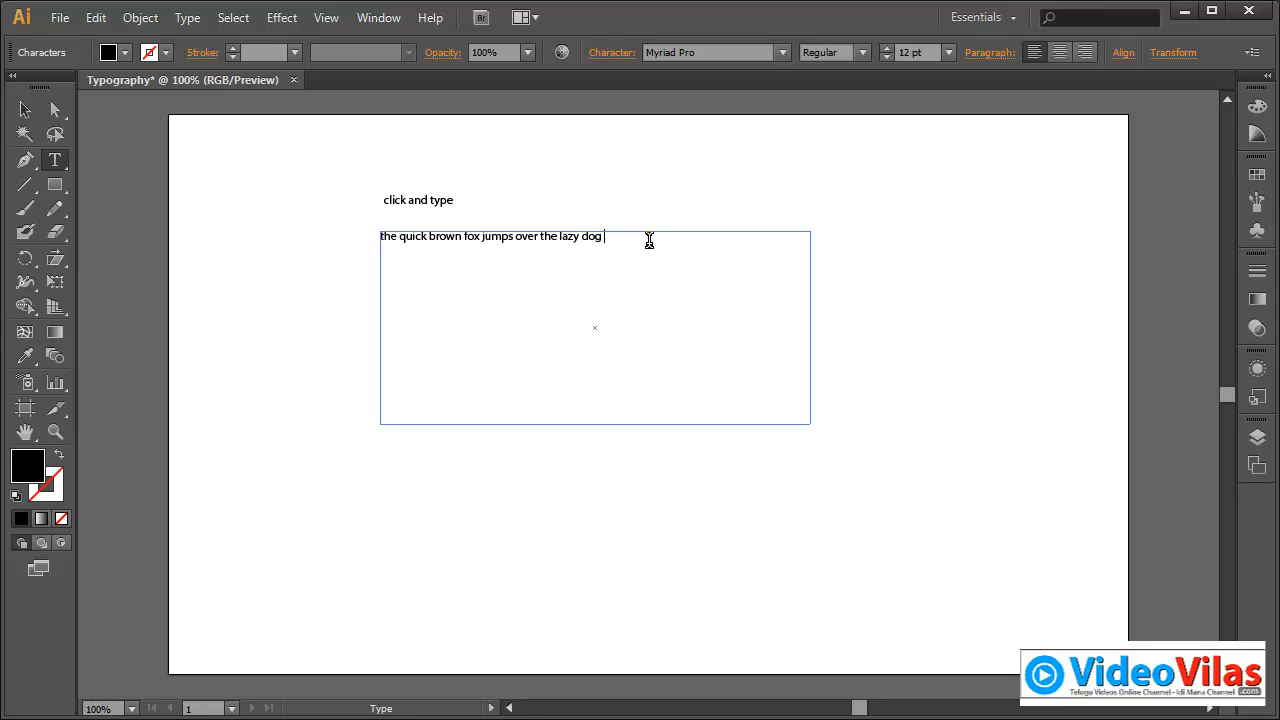
pyautogui.hotkey('ctrl', 'v')
pyautogui.hotkey('ctrl', 'v')
pyautogui.hotkey('ctrl', 'v')
pyautogui.hotkey('ctrl', 'v')
pyautogui.hotkey('ctrl', 'v')
pyautogui.hotkey('ctrl', 'v')
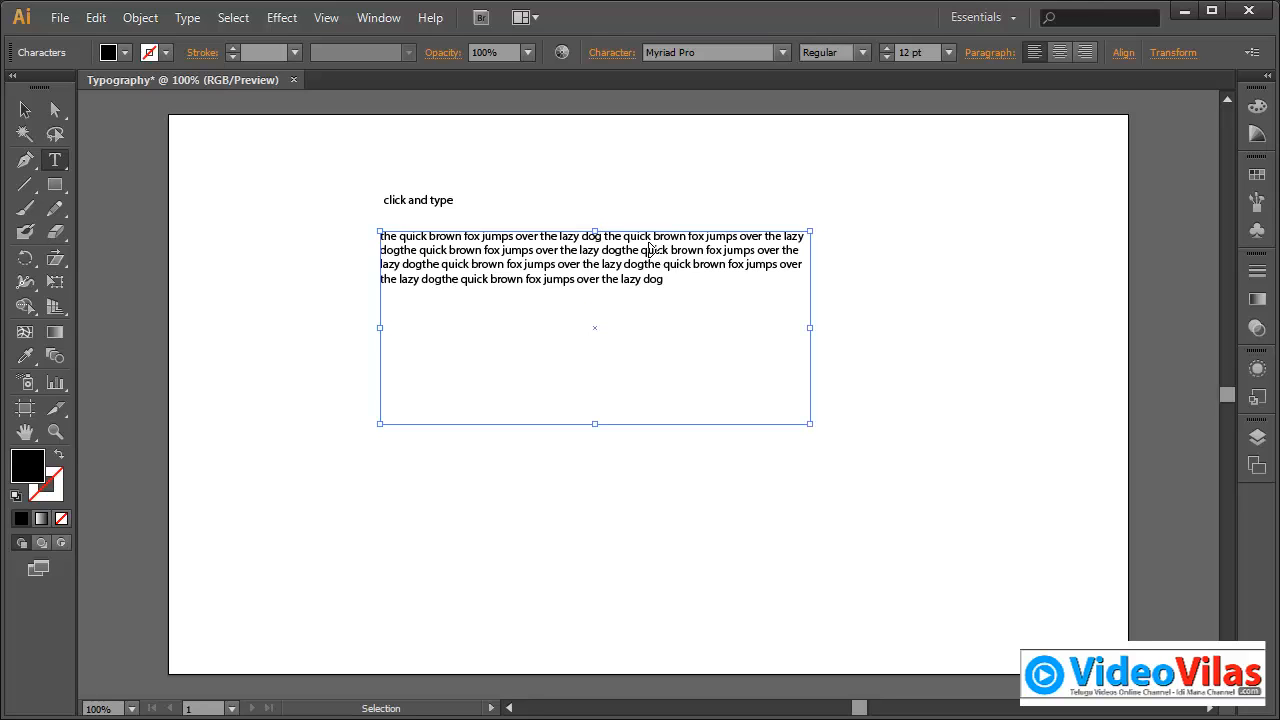
pyautogui.hotkey('ctrl', 'v')
pyautogui.hotkey('ctrl', 'v')
pyautogui.hotkey('ctrl', 'v')
pyautogui.hotkey('ctrl', 'v')
pyautogui.hotkey('ctrl', 'v')
pyautogui.hotkey('ctrl', 'v')
pyautogui.hotkey('ctrl', 'v')
pyautogui.hotkey('ctrl', 'v')
pyautogui.hotkey('ctrl', 'v')
pyautogui.hotkey('ctrl', 'v')
pyautogui.hotkey('ctrl', 'v')
pyautogui.hotkey('ctrl', 'v')
pyautogui.hotkey('ctrl', 'v')
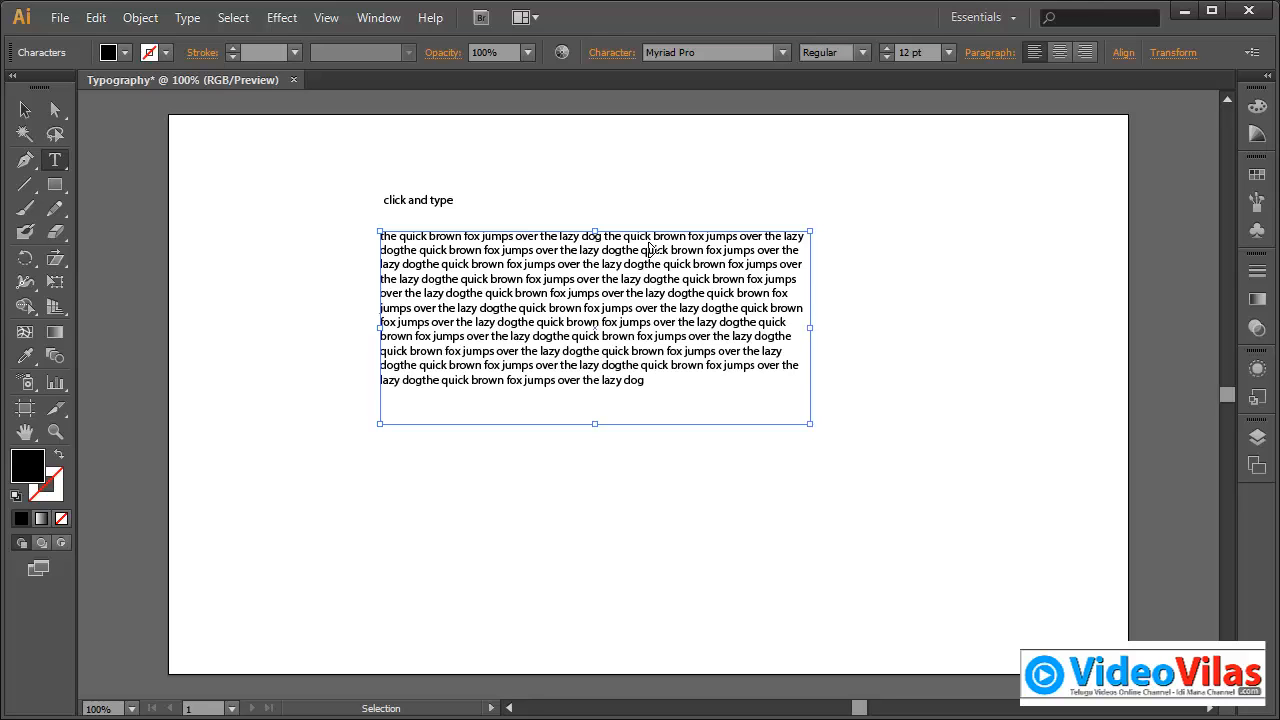
# Step: Scale the "click and type" text up to about 37.61 pt and position it just above the paragraph
pyautogui.click(24, 110)
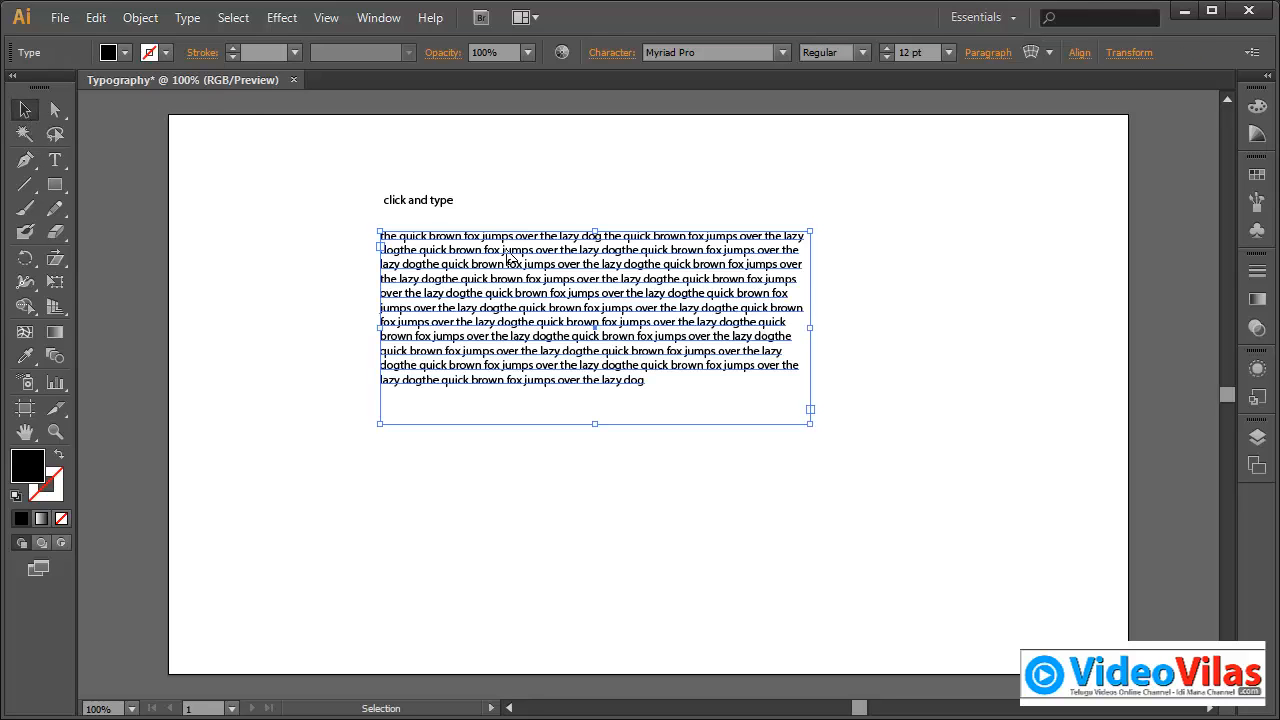
pyautogui.click(440, 203)
pyautogui.click(552, 287)
pyautogui.moveTo(427, 208)
pyautogui.mouseDown()
pyautogui.moveTo(455, 176)
pyautogui.moveTo(423, 190)
pyautogui.mouseUp()
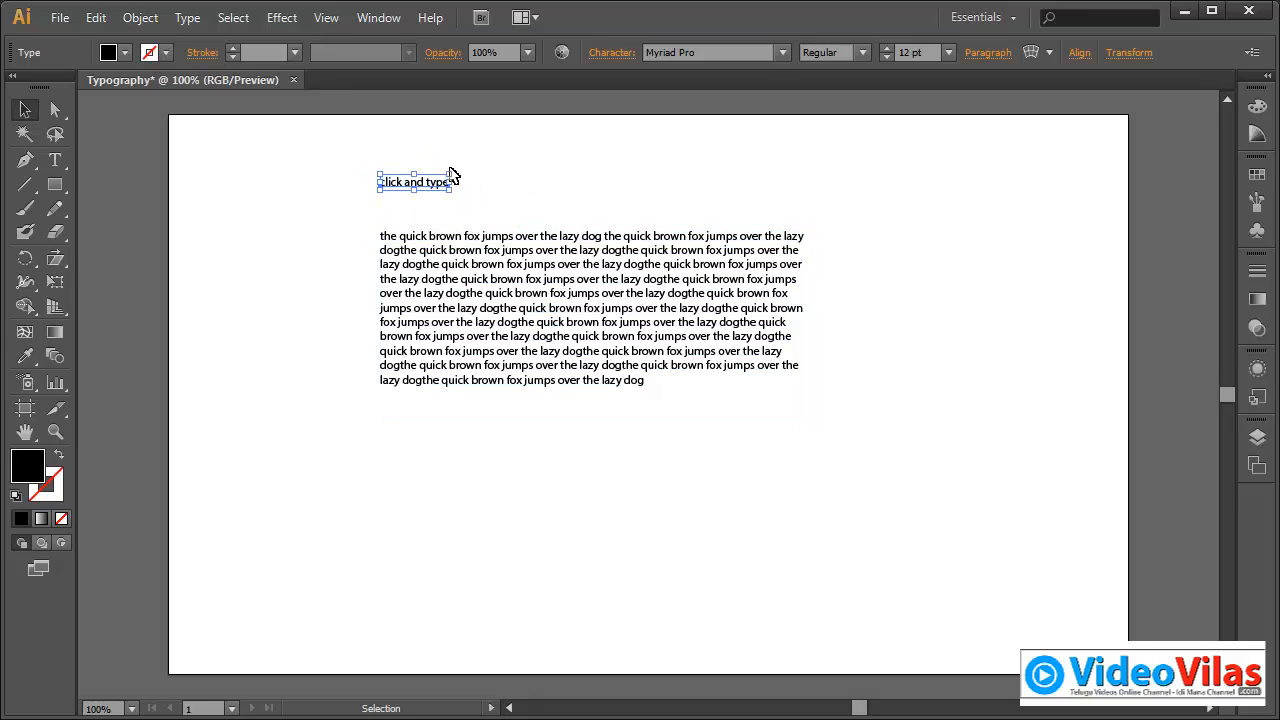
pyautogui.moveTo(452, 172); pyautogui.dragTo(598, 143)
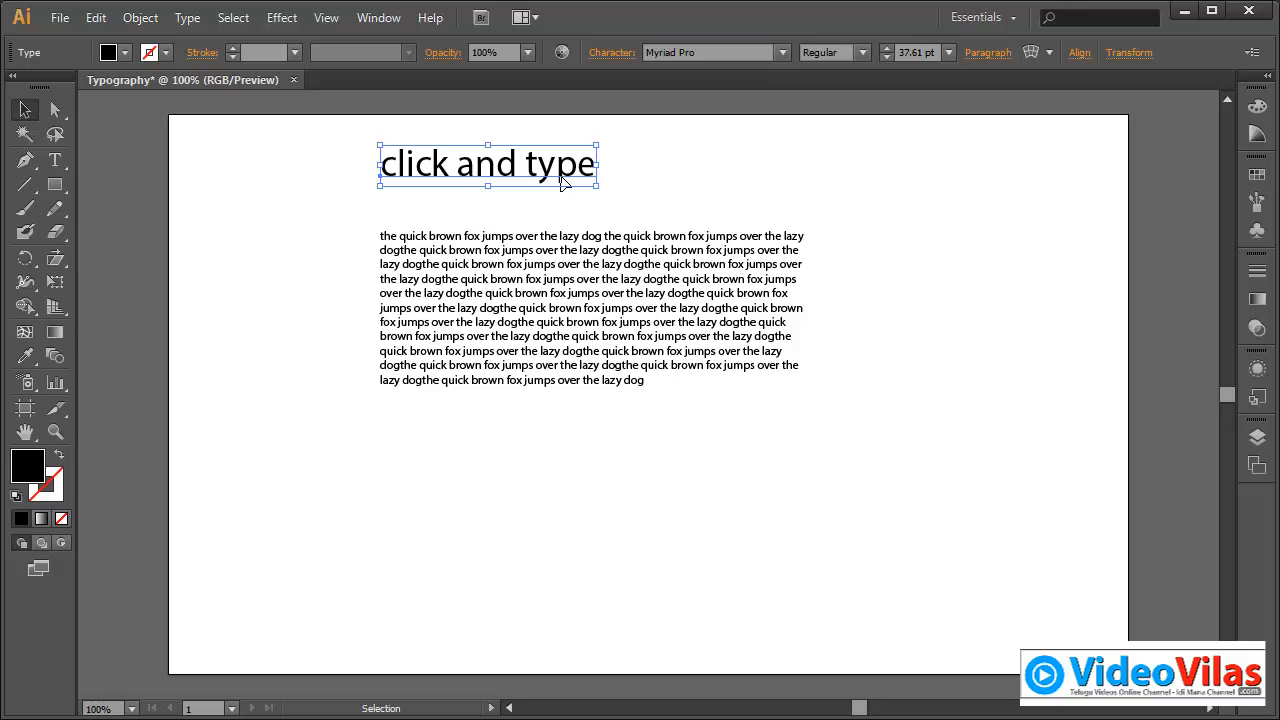
pyautogui.moveTo(545, 168); pyautogui.dragTo(540, 192)
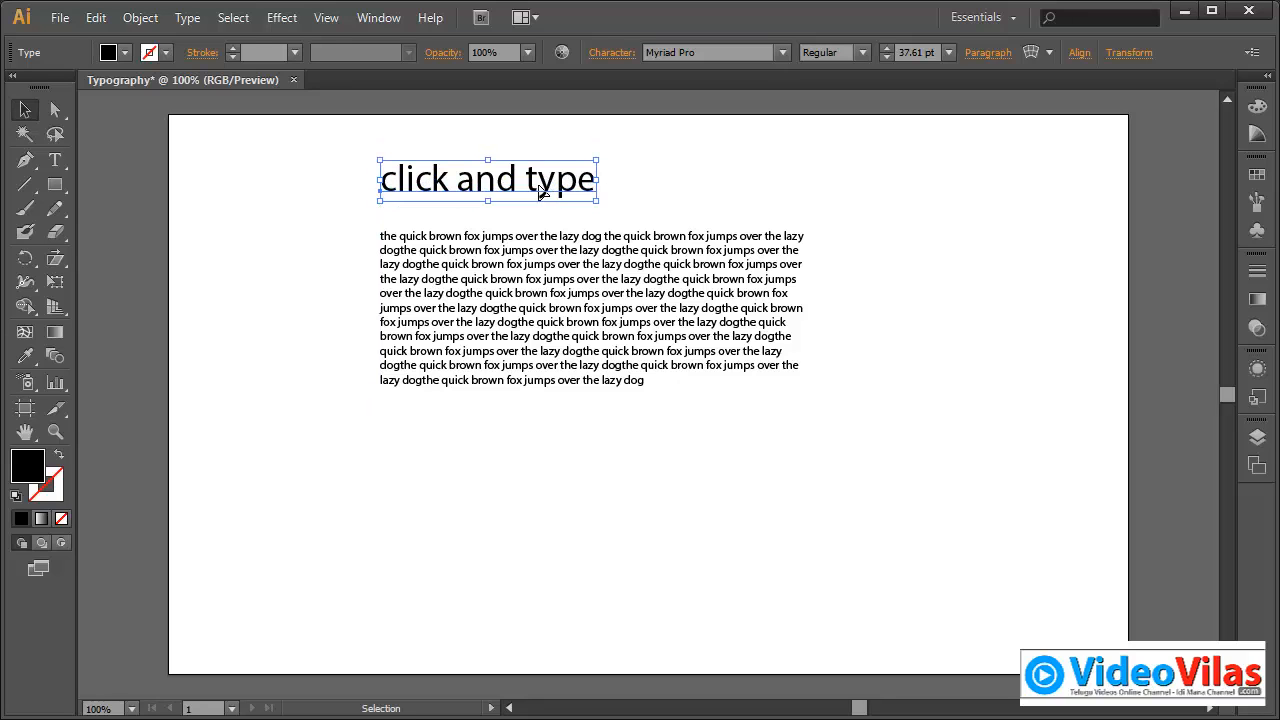
# Step: Delete both the "click and type" text and the paragraph below it
pyautogui.click(449, 236)
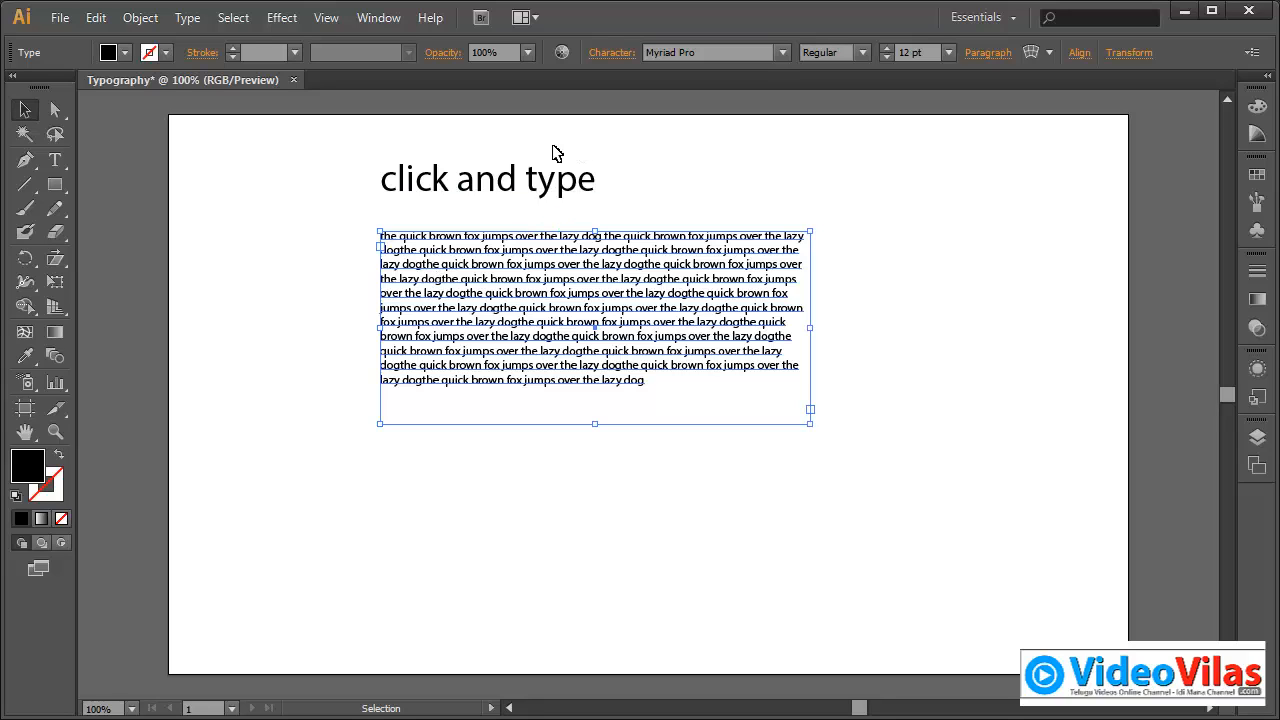
pyautogui.moveTo(527, 143); pyautogui.dragTo(657, 364)
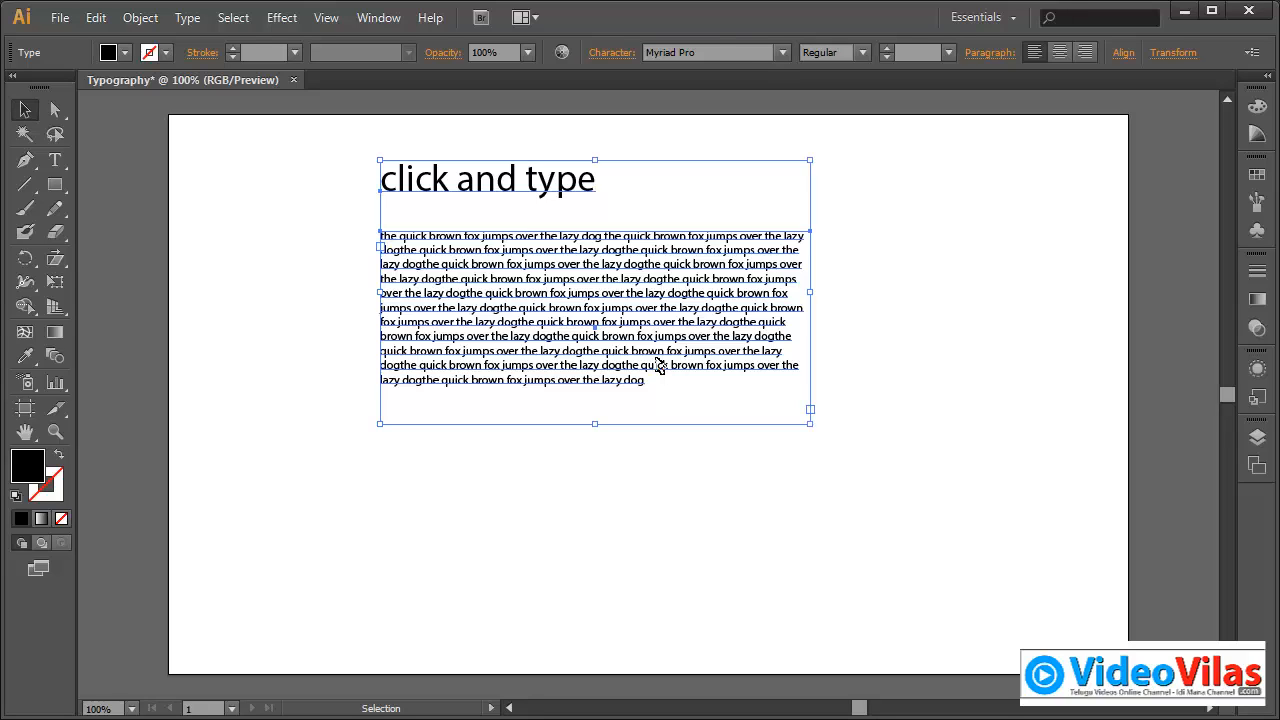
pyautogui.press('Delete')
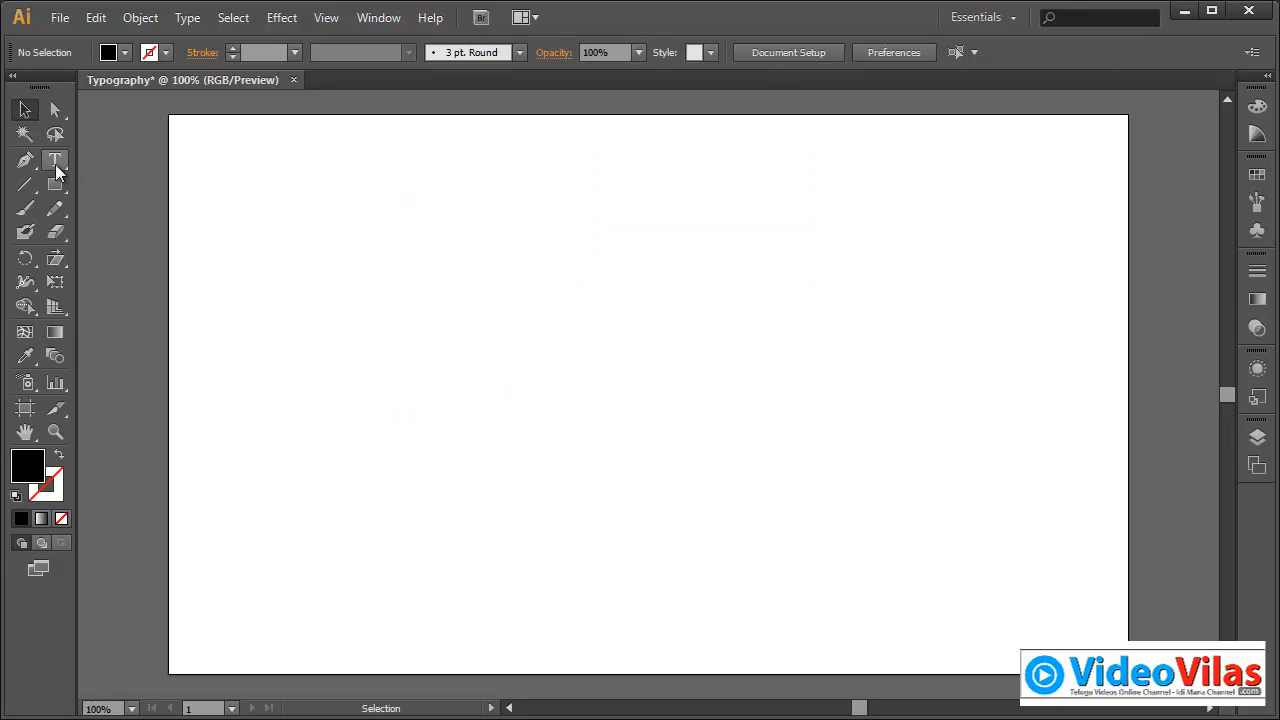
pyautogui.moveTo(55, 162); pyautogui.dragTo(104, 170)
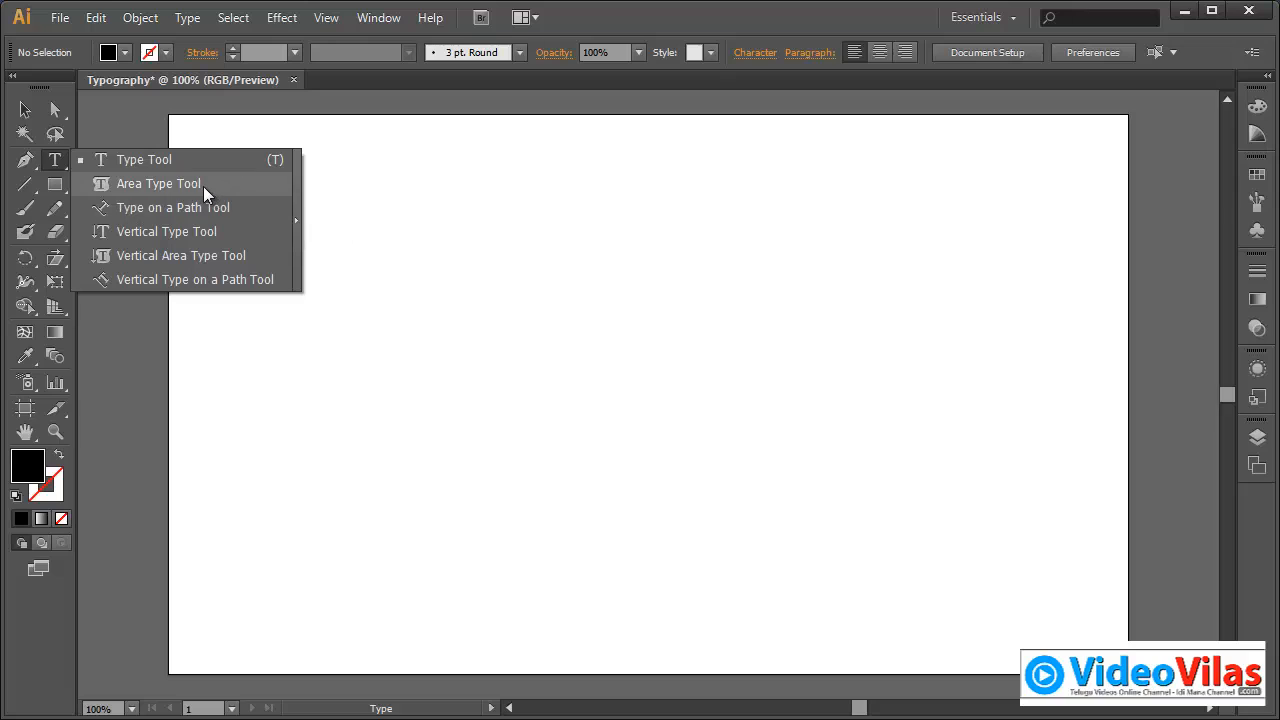
pyautogui.click(64, 162)
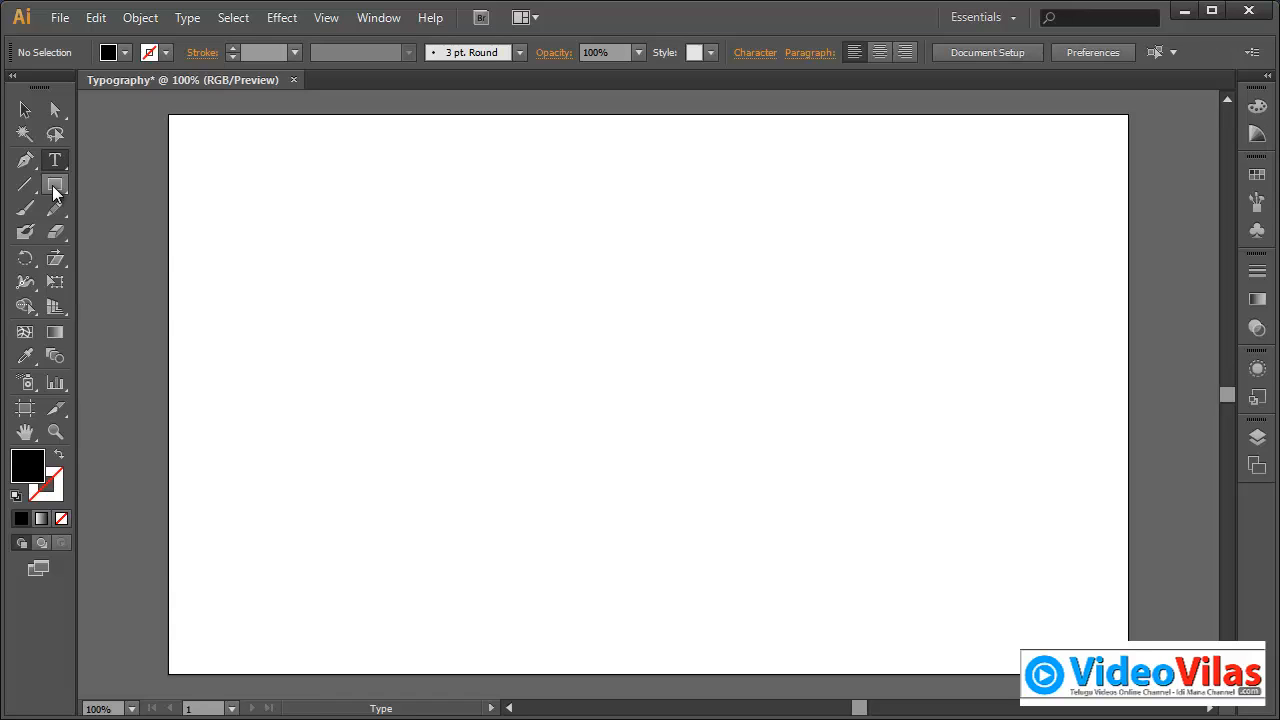
# Step: Draw a large ellipse, slightly taller than wide, on the artboard and give it the default white fill and black 1 pt stroke
pyautogui.click(55, 190)
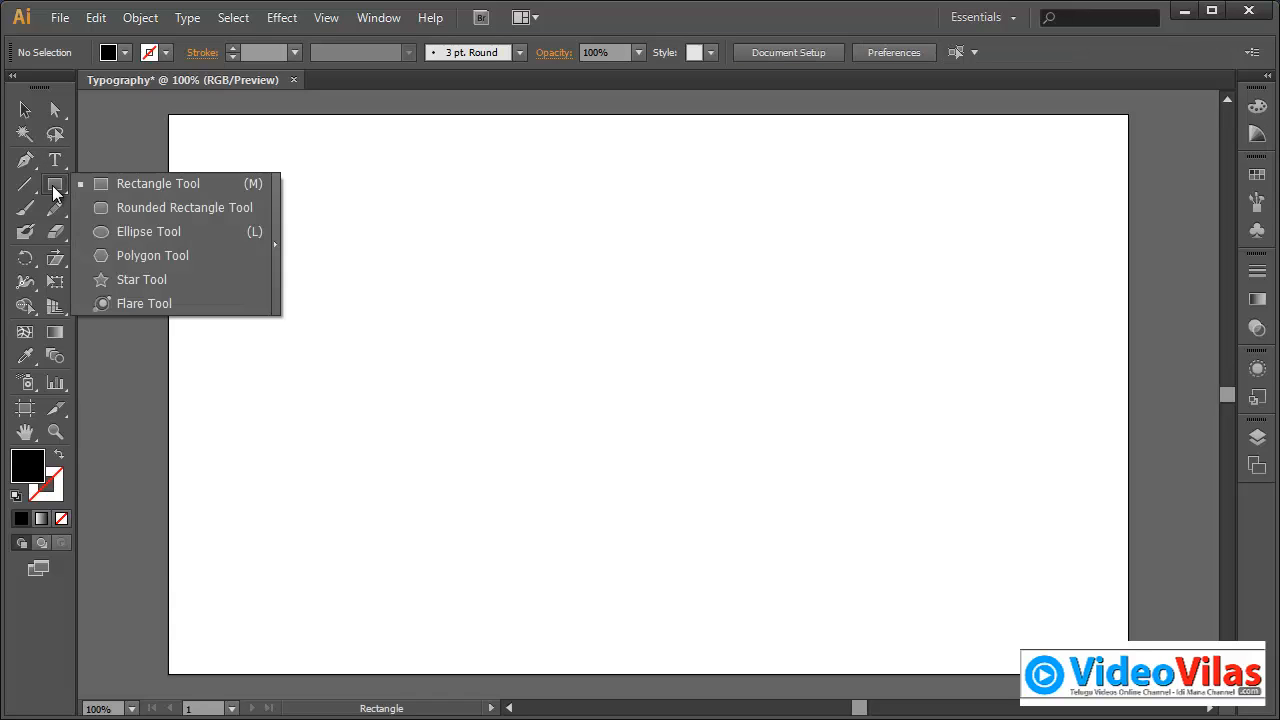
pyautogui.click(141, 233)
pyautogui.moveTo(355, 174); pyautogui.dragTo(750, 597)
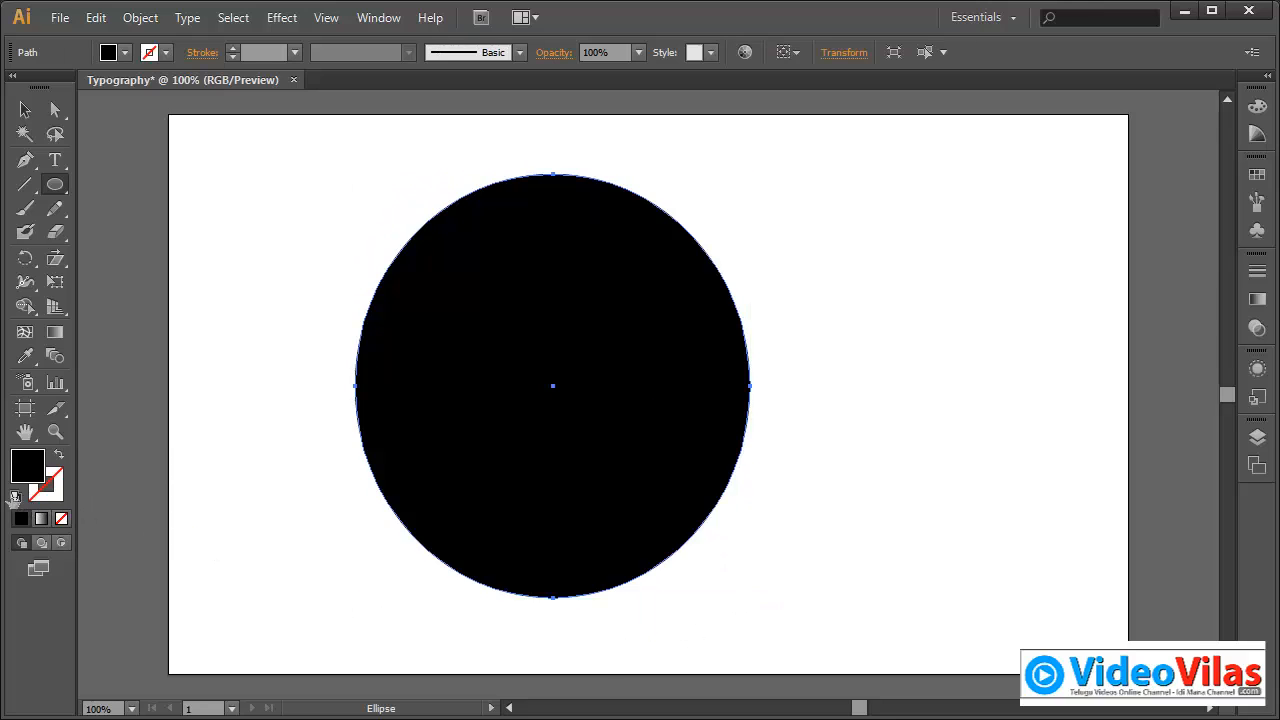
pyautogui.click(15, 496)
# Step: Convert the ellipse into an area type container with the Area Type tool
pyautogui.click(55, 161)
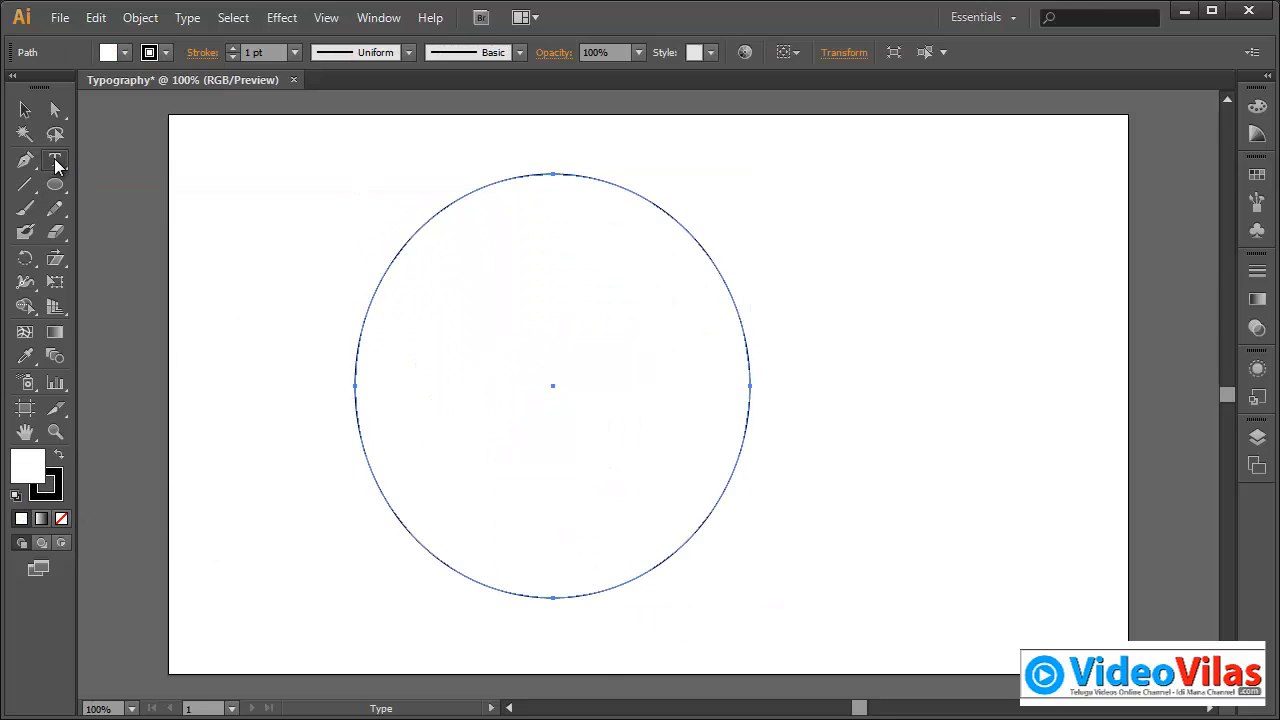
pyautogui.moveTo(55, 165); pyautogui.dragTo(118, 186)
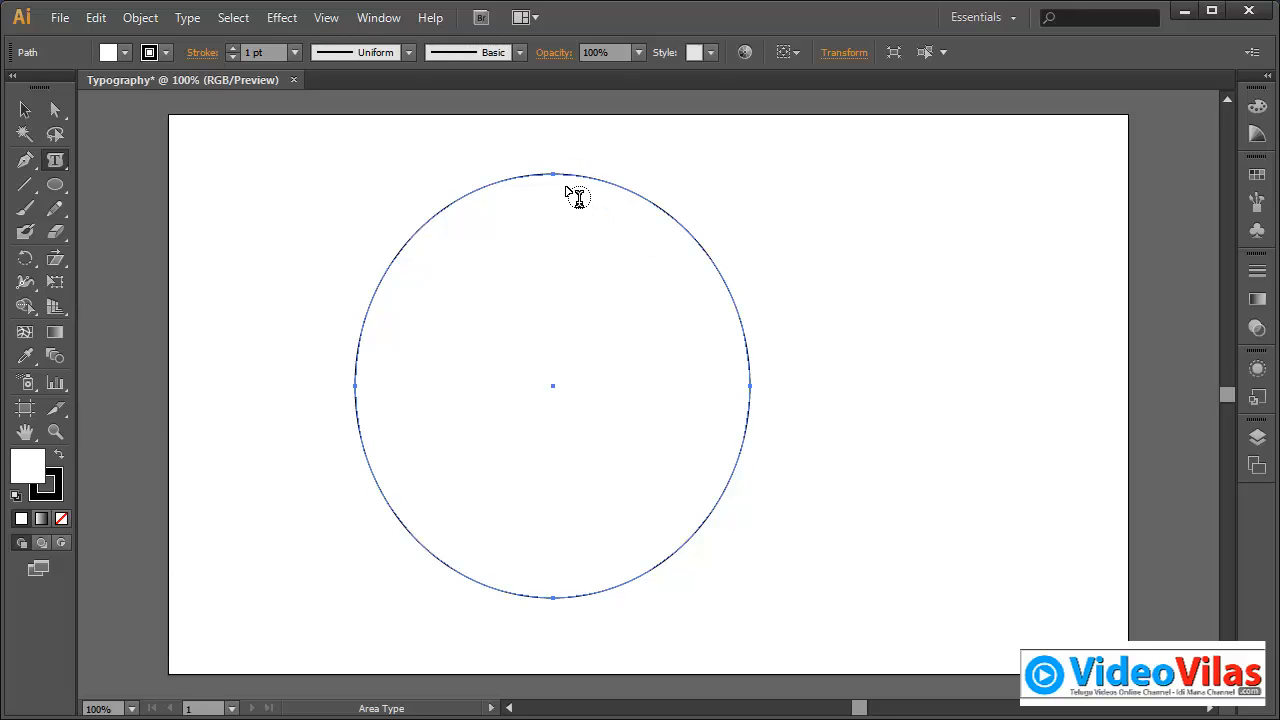
pyautogui.click(577, 180)
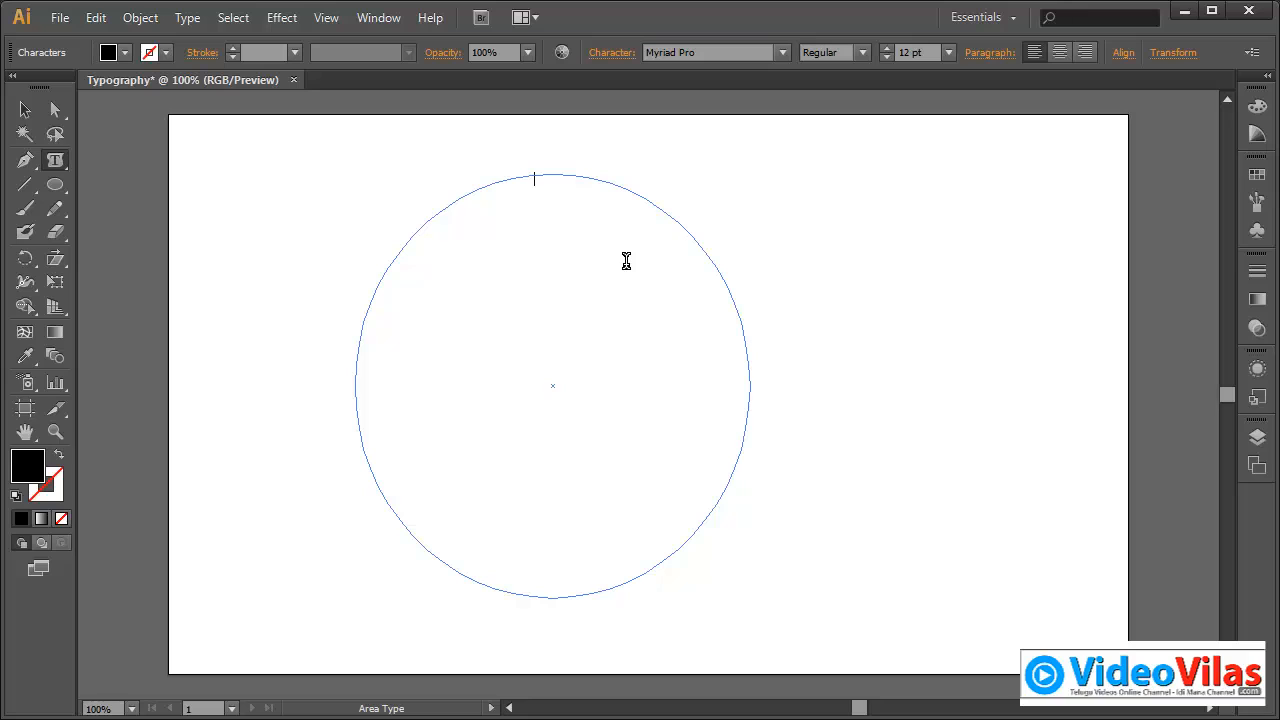
pyautogui.press('Escape')
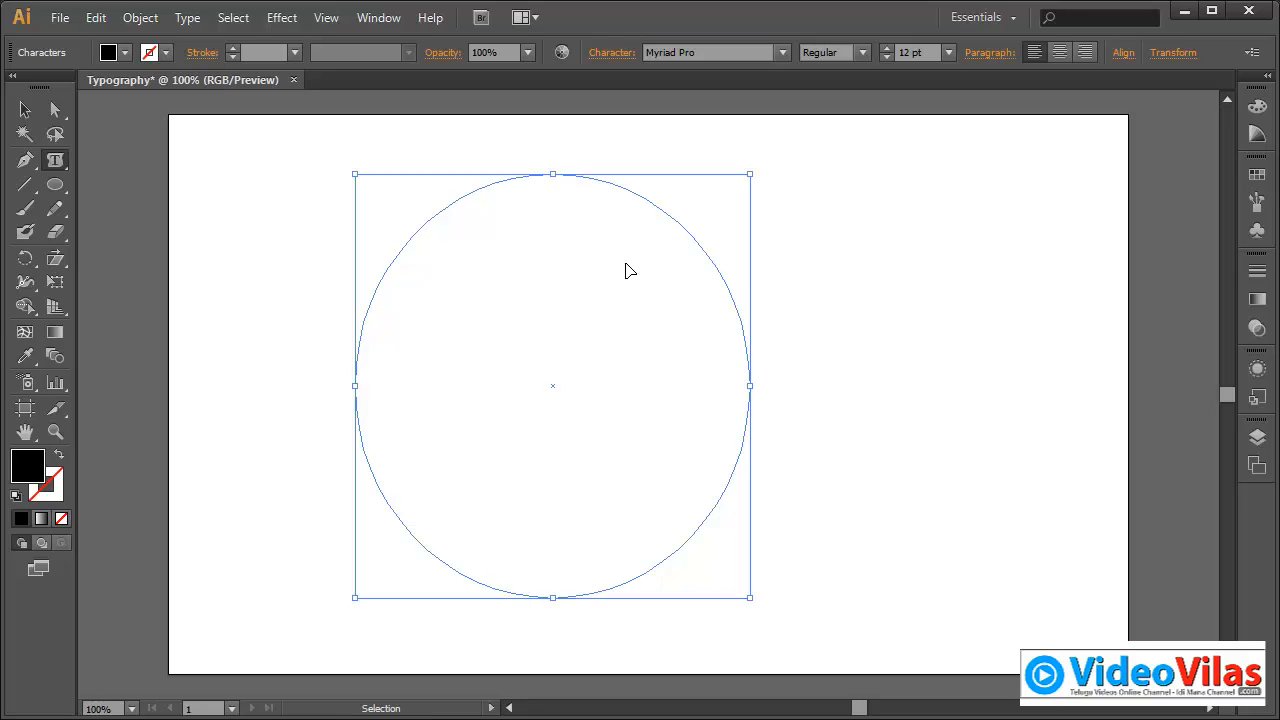
# Step: Paste the copied sentence repeatedly into the ellipse until the text overfills the whole shape
pyautogui.hotkey('ctrl', 'v')
pyautogui.hotkey('ctrl', 'v')
pyautogui.hotkey('ctrl', 'v')
pyautogui.hotkey('ctrl', 'v')
pyautogui.hotkey('ctrl', 'v')
pyautogui.hotkey('ctrl', 'v')
pyautogui.hotkey('ctrl', 'v')
pyautogui.hotkey('ctrl', 'v')
pyautogui.hotkey('ctrl', 'v')
pyautogui.hotkey('ctrl', 'v')
pyautogui.hotkey('ctrl', 'v')
pyautogui.hotkey('ctrl', 'v')
pyautogui.hotkey('ctrl', 'v')
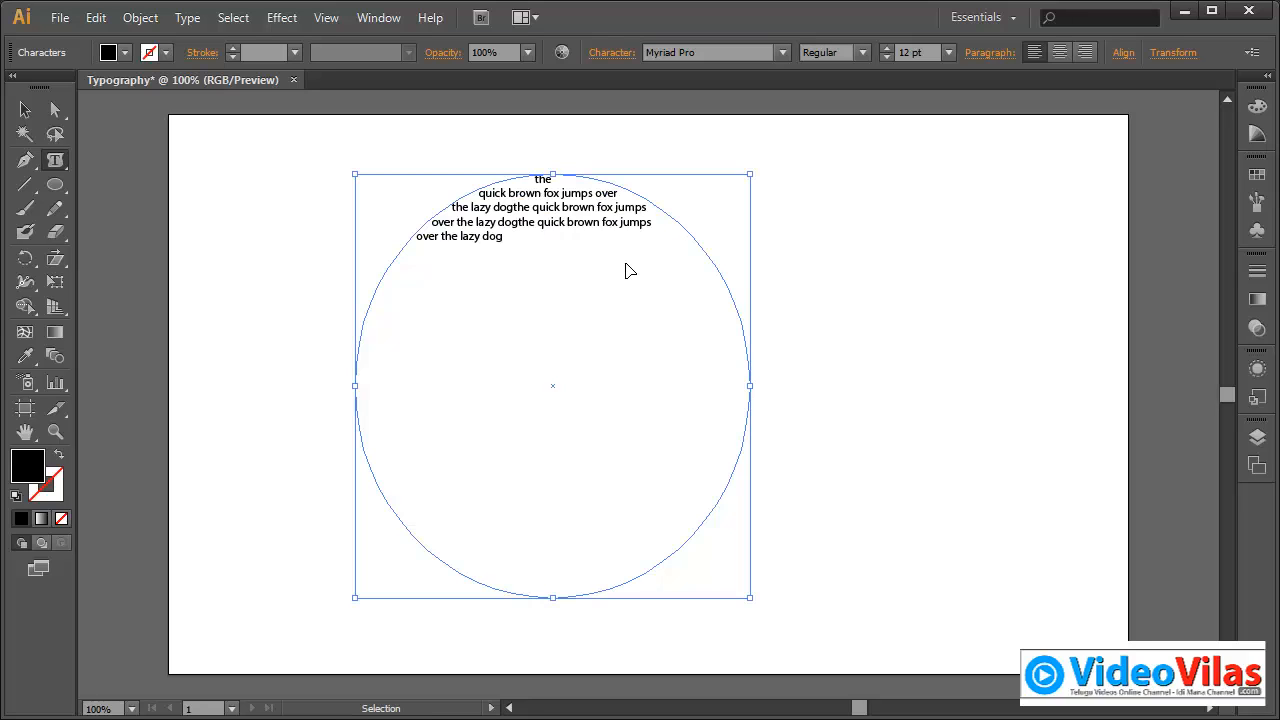
pyautogui.hotkey('ctrl', 'v')
pyautogui.hotkey('ctrl', 'v')
pyautogui.hotkey('ctrl', 'v')
pyautogui.hotkey('ctrl', 'v')
pyautogui.hotkey('ctrl', 'v')
pyautogui.hotkey('ctrl', 'v')
pyautogui.hotkey('ctrl', 'v')
pyautogui.hotkey('ctrl', 'v')
pyautogui.hotkey('ctrl', 'v')
pyautogui.hotkey('ctrl', 'v')
pyautogui.hotkey('ctrl', 'v')
pyautogui.hotkey('ctrl', 'v')
pyautogui.hotkey('ctrl', 'v')
pyautogui.hotkey('ctrl', 'v')
pyautogui.hotkey('ctrl', 'v')
pyautogui.hotkey('ctrl', 'v')
pyautogui.hotkey('ctrl', 'v')
pyautogui.hotkey('ctrl', 'v')
pyautogui.hotkey('ctrl', 'v')
pyautogui.hotkey('ctrl', 'v')
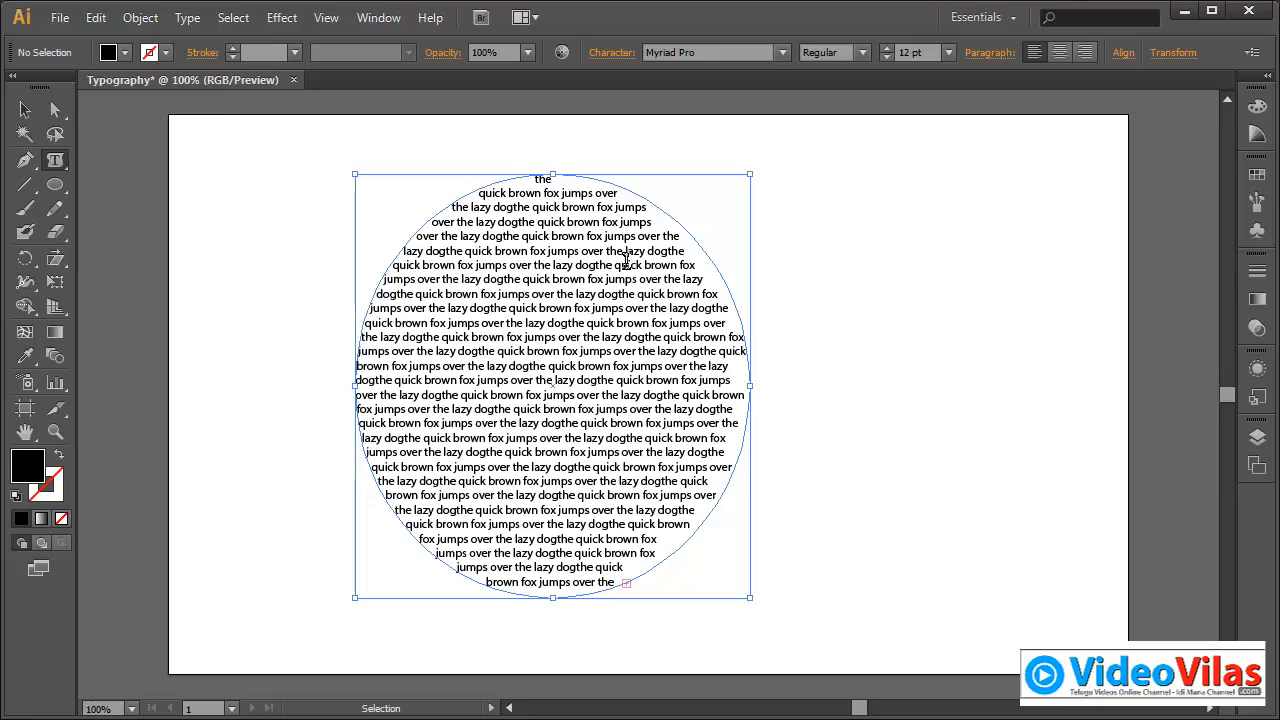
# Step: Move the ellipse of text around the artboard, leaving it slightly up and left of its original position
pyautogui.click(25, 110)
pyautogui.click(260, 203)
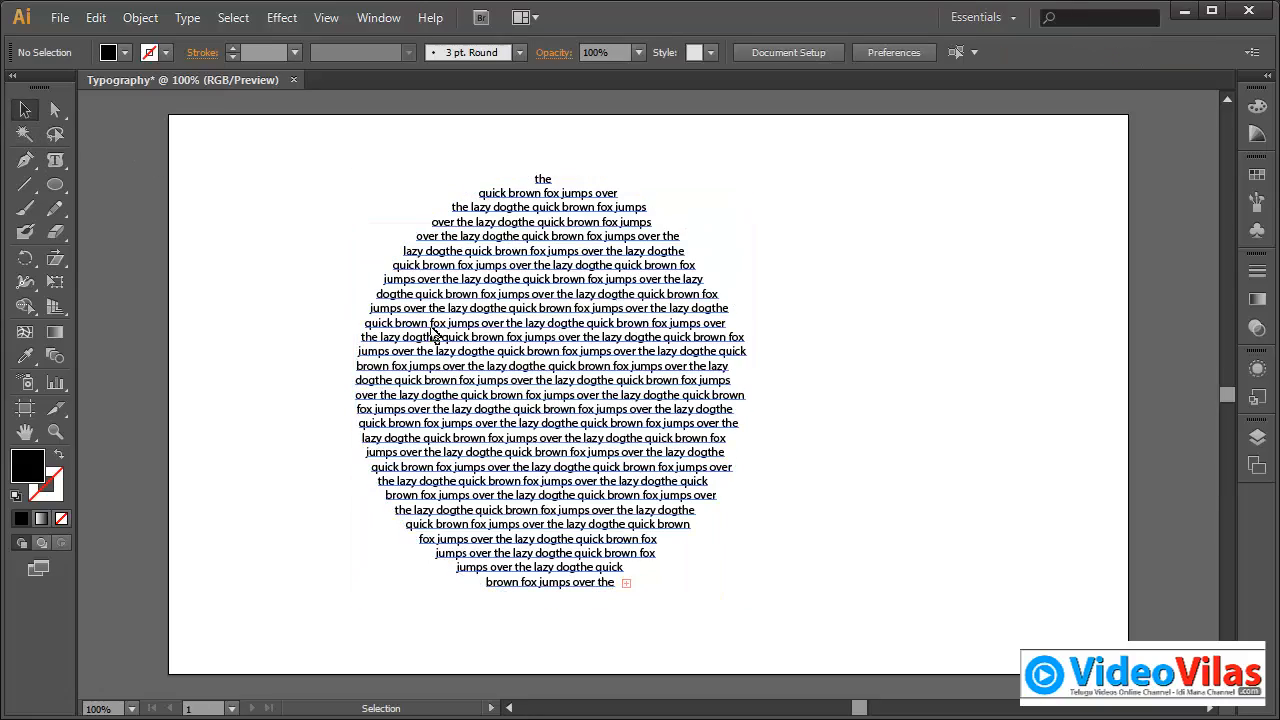
pyautogui.moveTo(557, 284); pyautogui.dragTo(674, 360)
pyautogui.moveTo(674, 360); pyautogui.dragTo(454, 233)
pyautogui.click(837, 343)
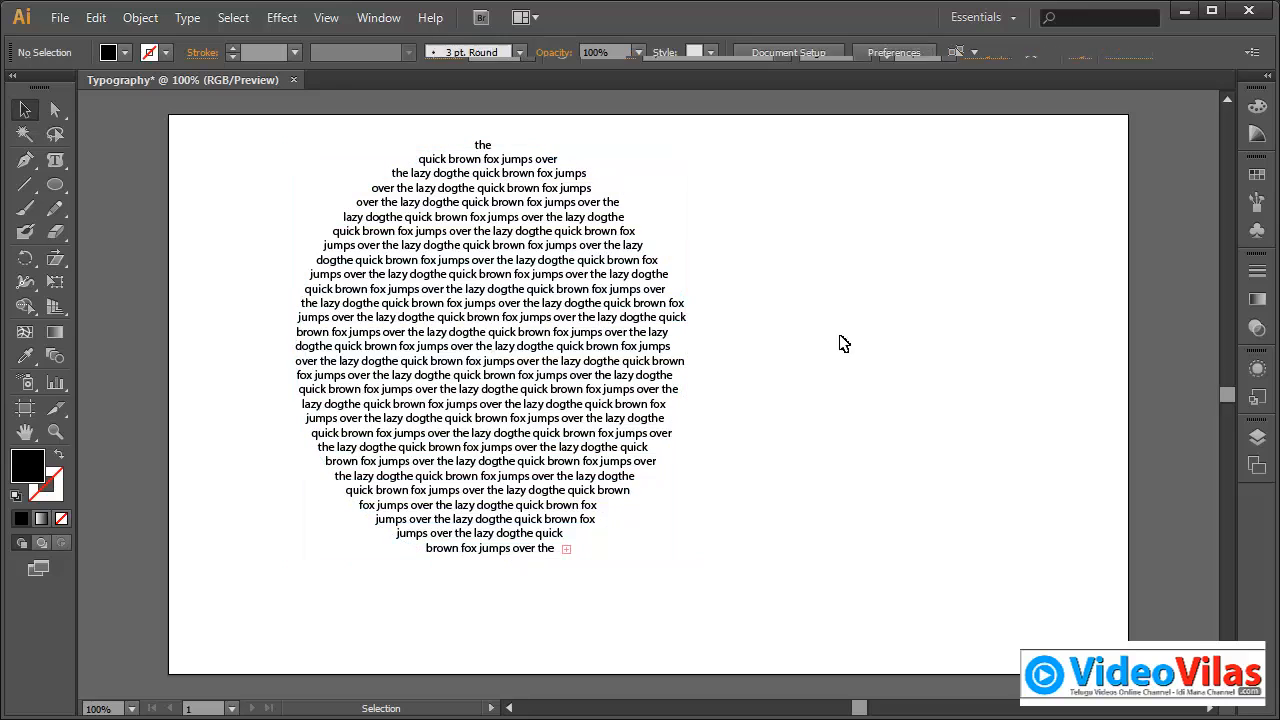
pyautogui.moveTo(648, 386); pyautogui.dragTo(675, 404)
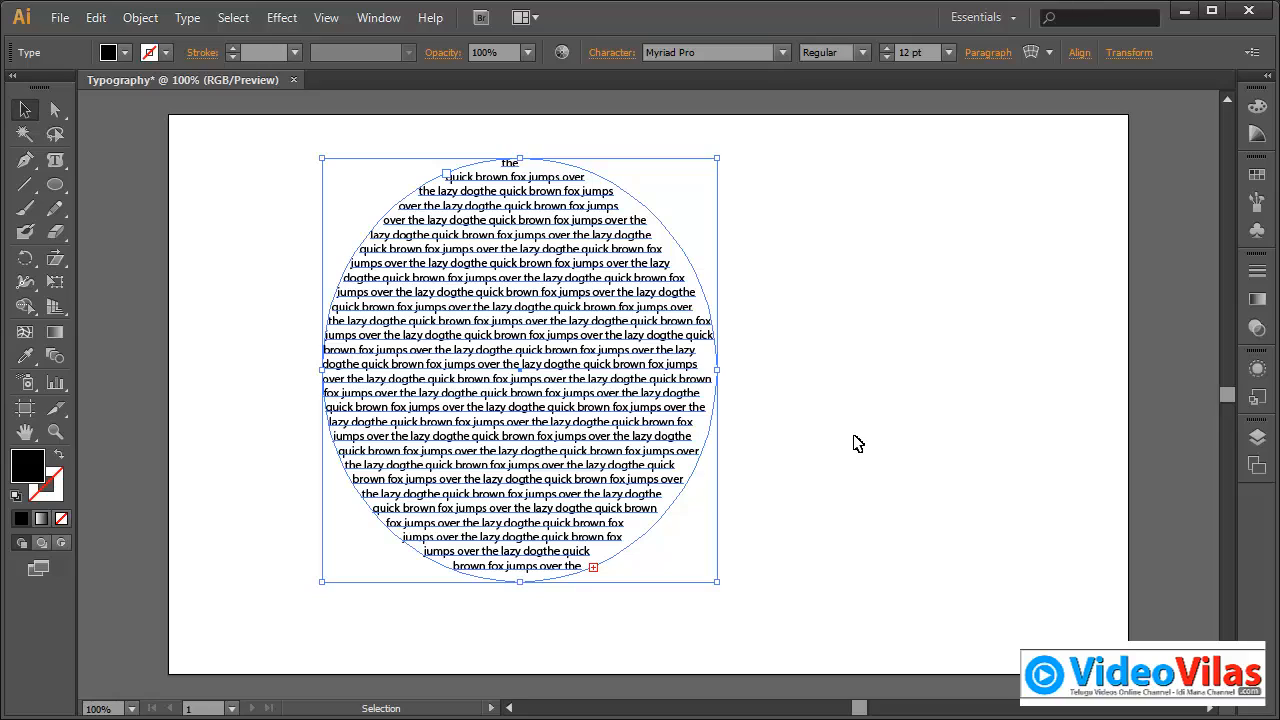
# Step: Delete the ellipse of text and restore the default white fill and black 1 pt stroke
pyautogui.press('Delete')
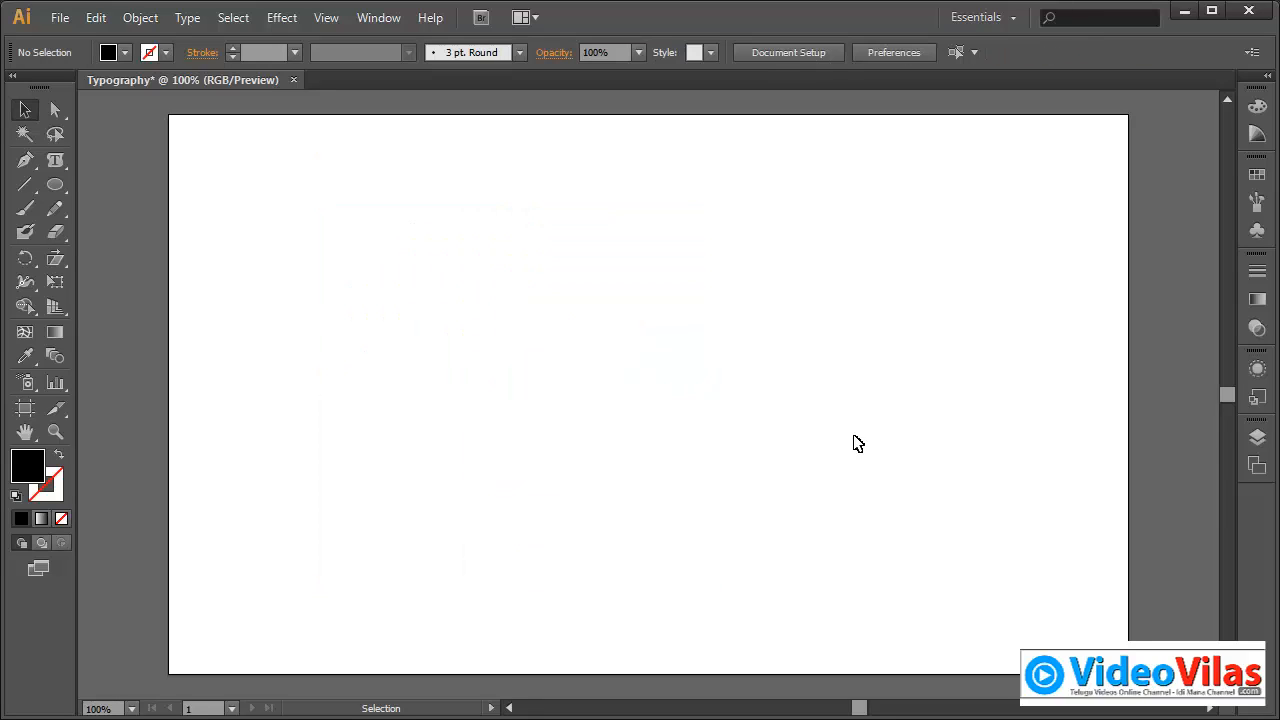
pyautogui.press('d')
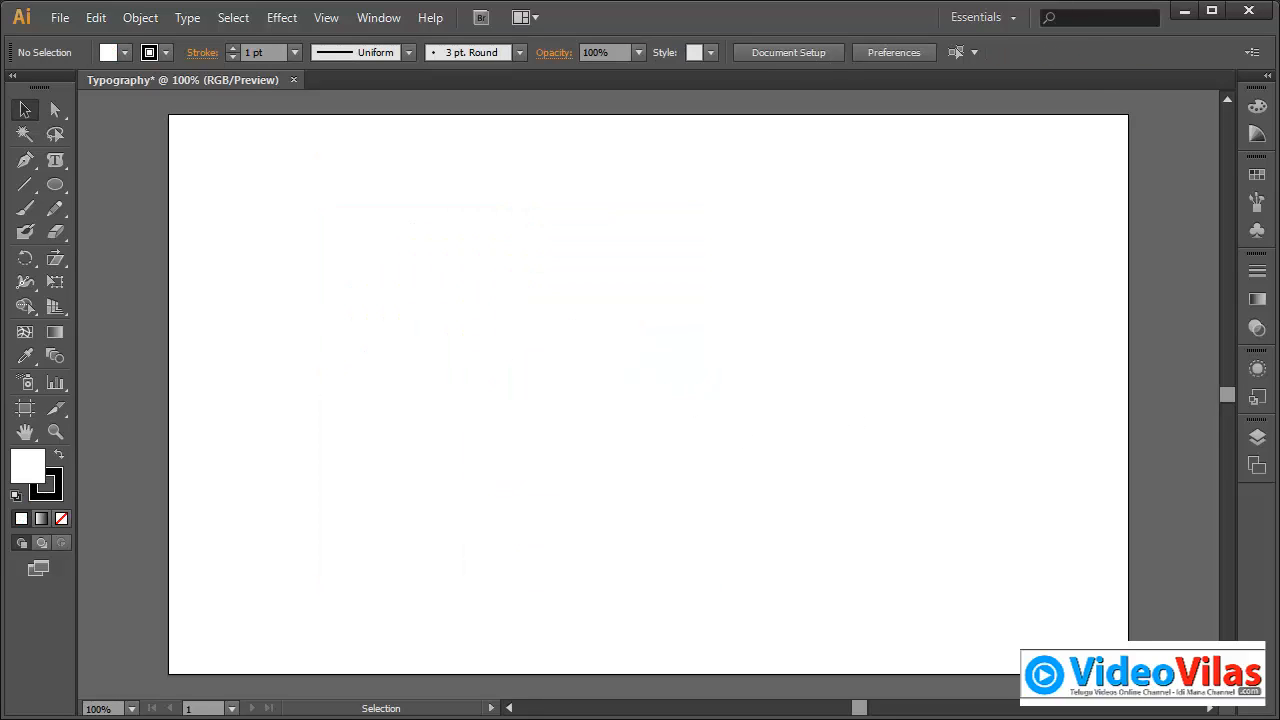
pyautogui.moveTo(55, 185)
pyautogui.mouseDown()
pyautogui.moveTo(115, 191)
pyautogui.moveTo(150, 255)
pyautogui.moveTo(55, 186)
pyautogui.mouseUp()
# Step: Draw a large closed freeform shape with curved sides on the artboard using the Pen tool
pyautogui.click(25, 160)
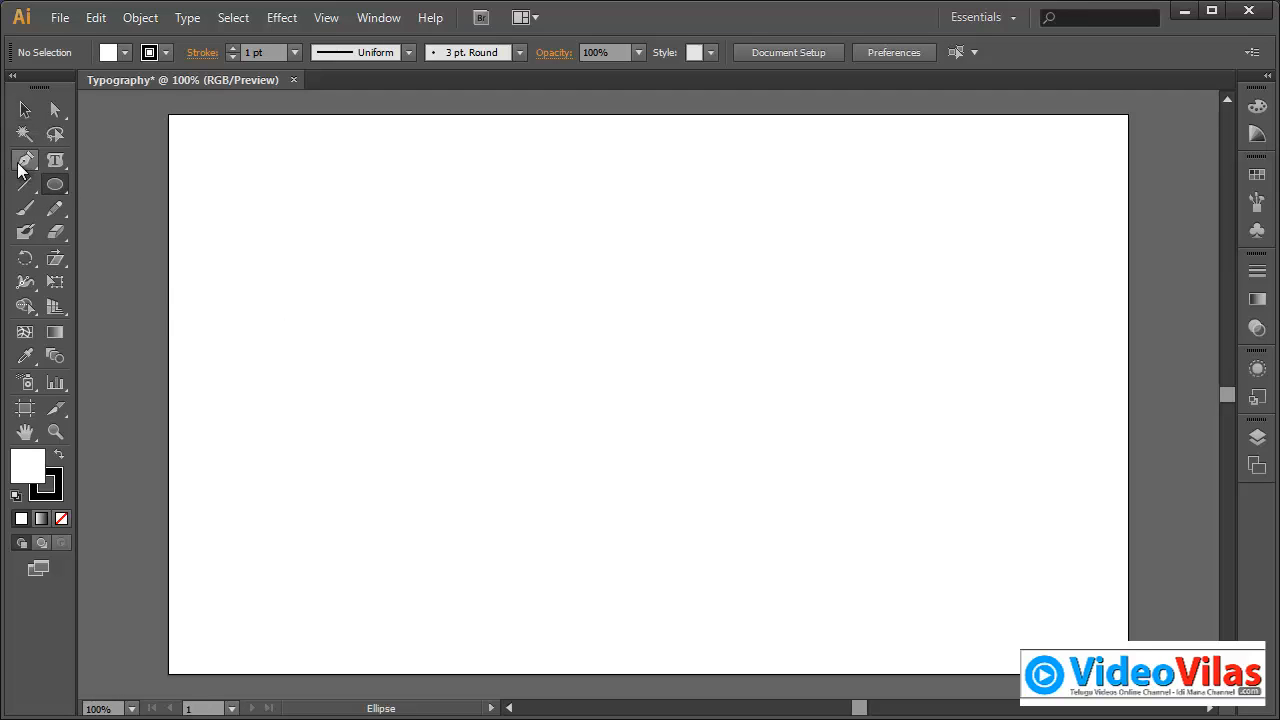
pyautogui.click(428, 174)
pyautogui.moveTo(457, 283); pyautogui.dragTo(406, 346)
pyautogui.moveTo(372, 491)
pyautogui.mouseDown()
pyautogui.moveTo(508, 587)
pyautogui.moveTo(738, 609)
pyautogui.mouseUp()
pyautogui.moveTo(811, 515); pyautogui.dragTo(784, 354)
pyautogui.moveTo(690, 300); pyautogui.dragTo(554, 149)
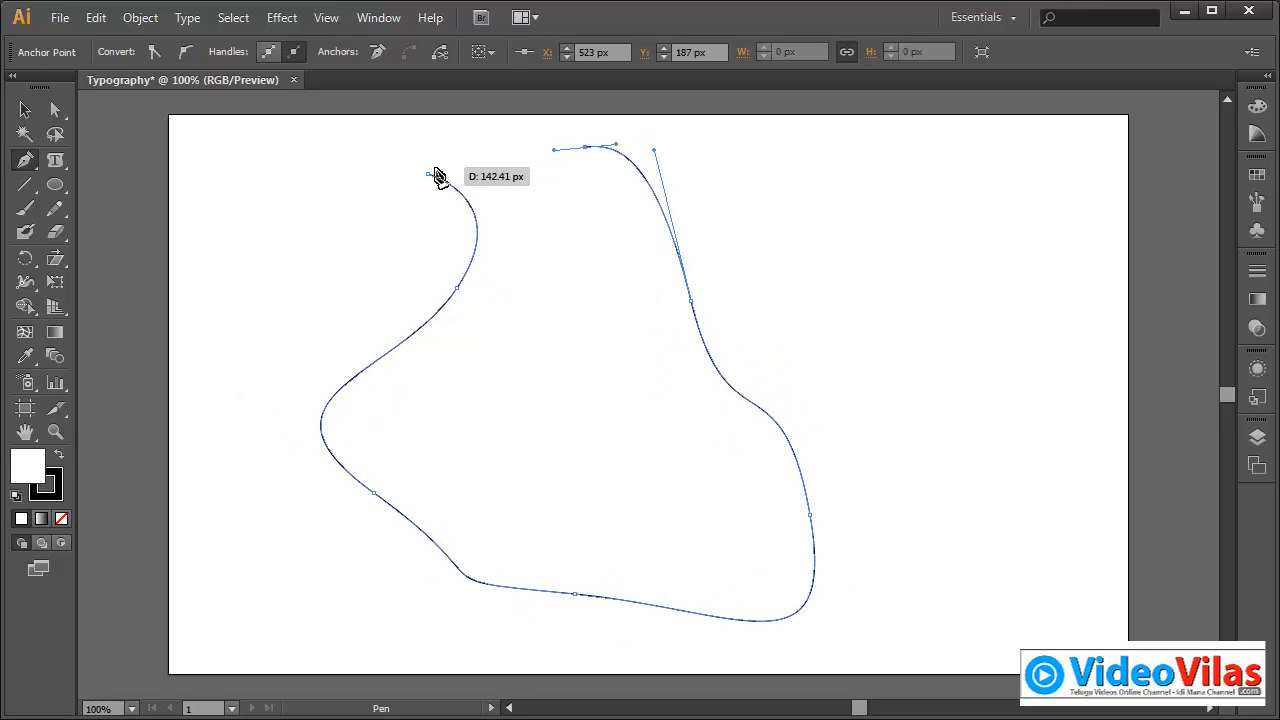
pyautogui.click(429, 176)
pyautogui.click(55, 160)
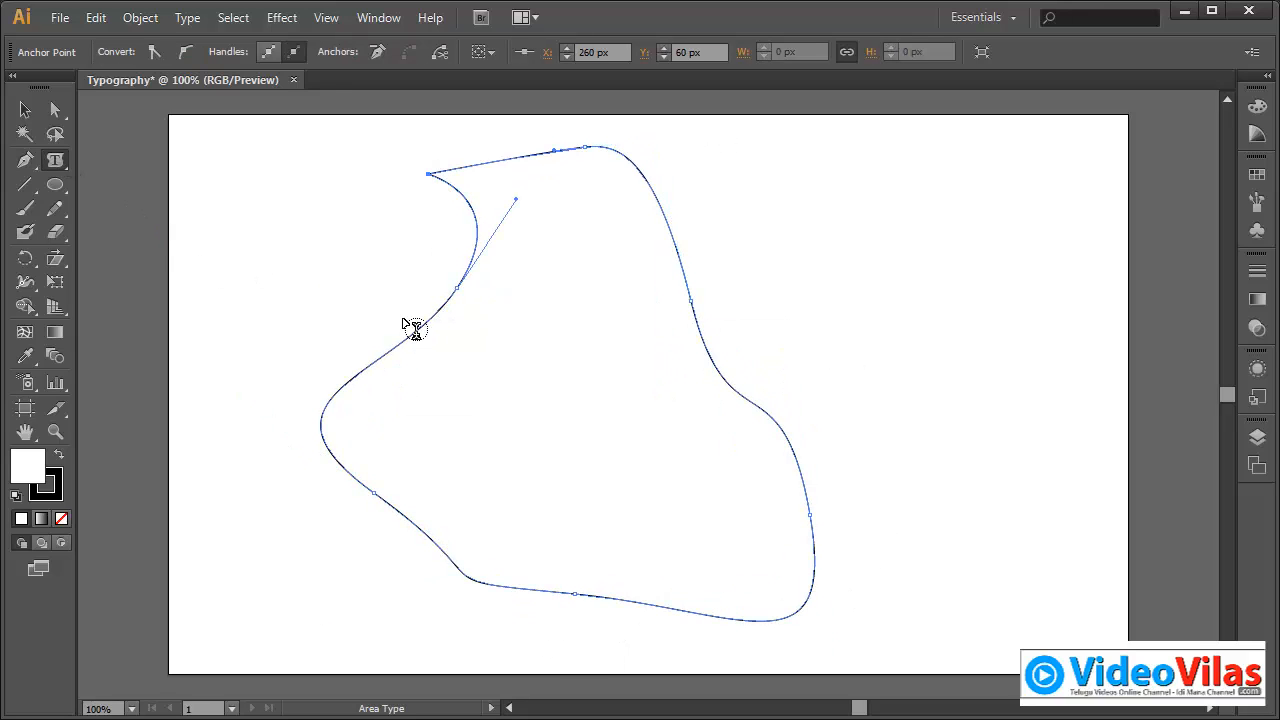
pyautogui.click(556, 156)
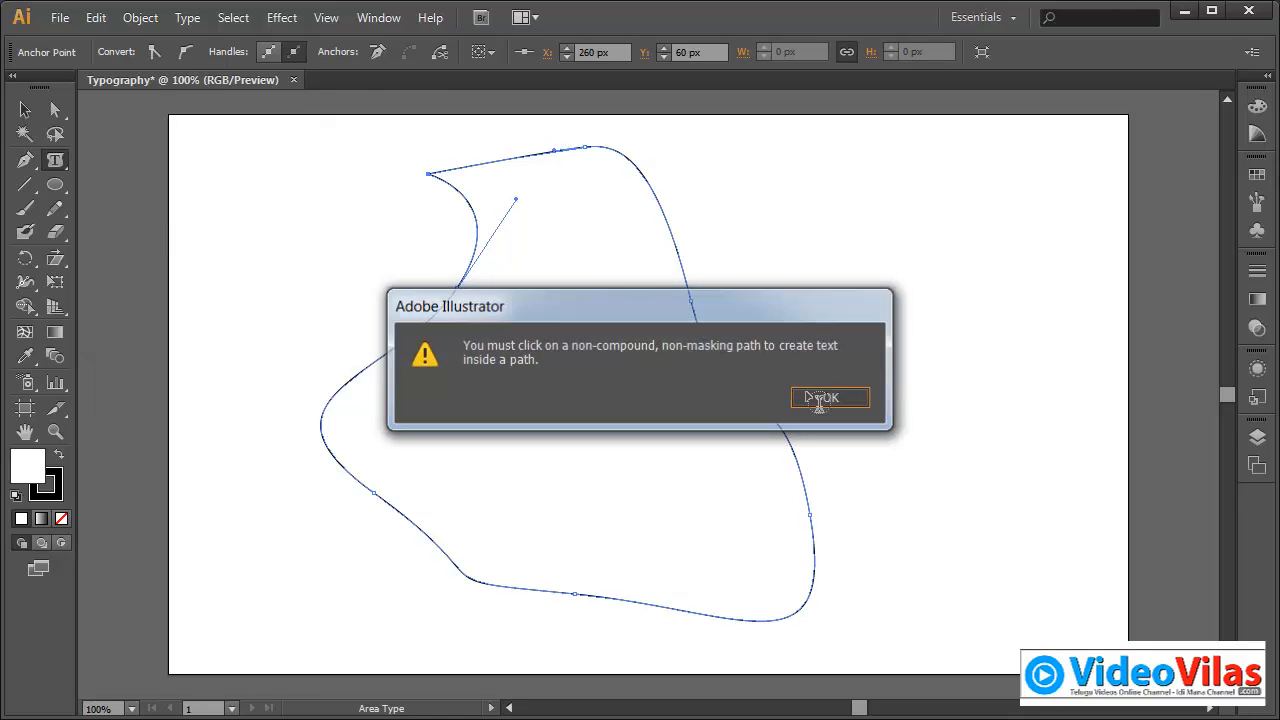
pyautogui.click(826, 397)
# Step: Select the whole freeform shape and convert it into an area type container along its upper edge
pyautogui.click(25, 110)
pyautogui.click(343, 191)
pyautogui.click(535, 325)
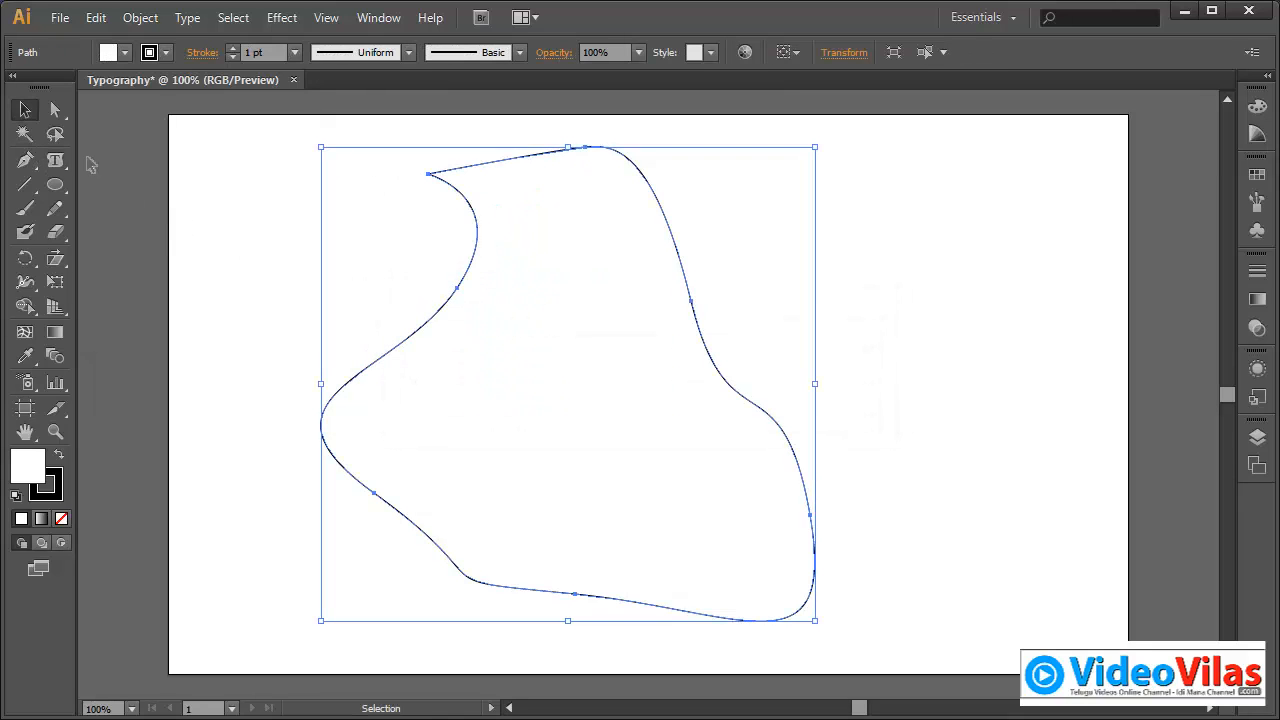
pyautogui.click(55, 160)
pyautogui.click(482, 169)
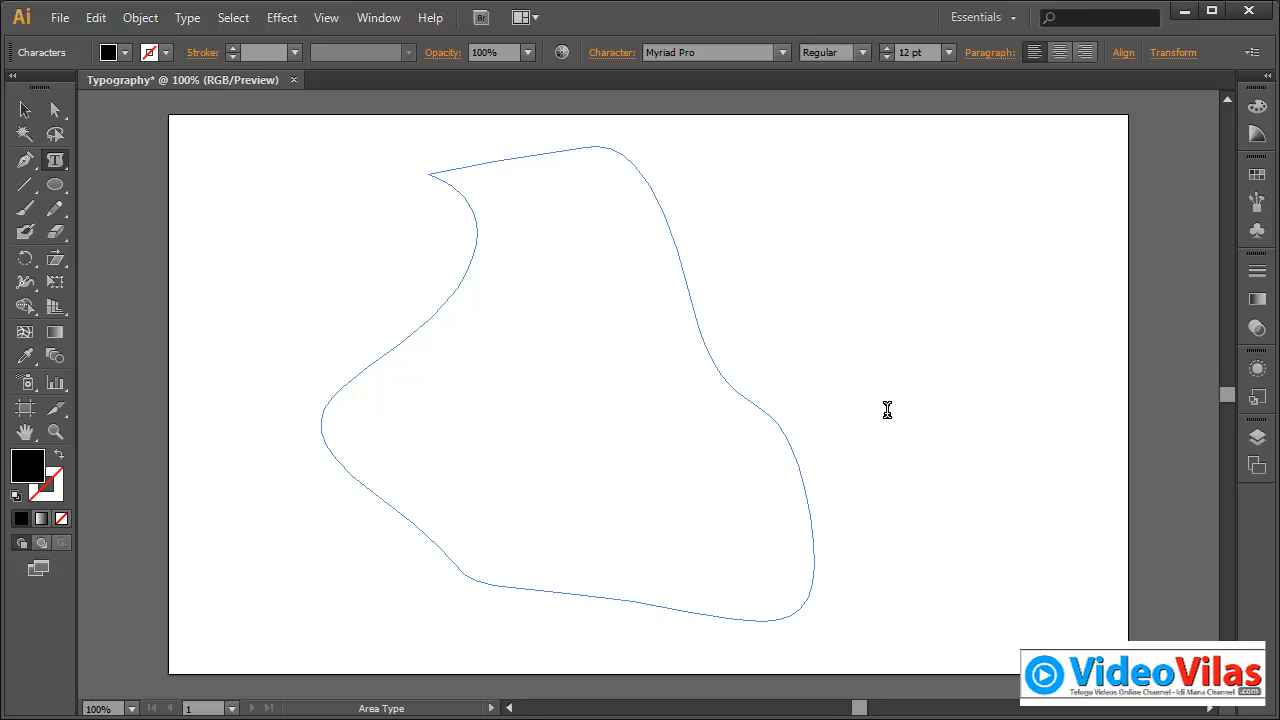
# Step: Fill the freeform shape with repeated copies of "the quick brown fox jumps over the lazy dog" until the text overflows
pyautogui.write('the quick brown fox jumps over the lazy dog')
pyautogui.write('the quick brown fox jumps over the lazy dog')
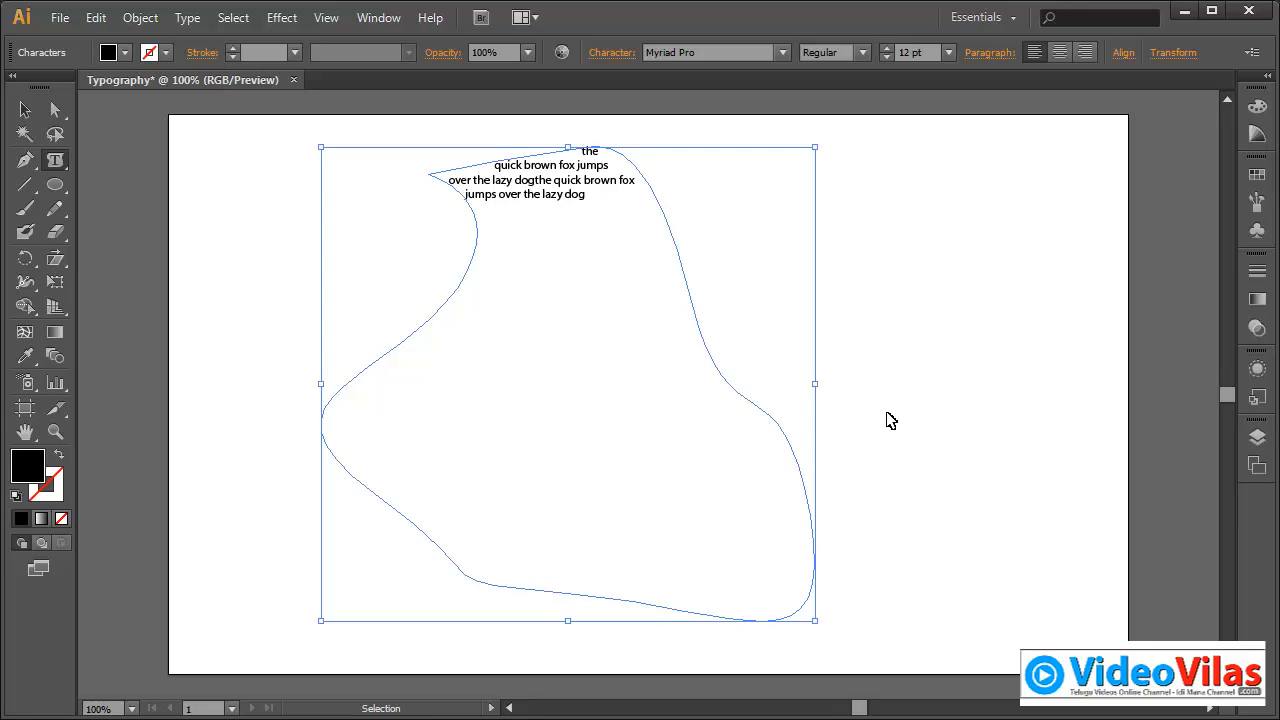
pyautogui.hotkey('ctrl', 'v')
pyautogui.hotkey('ctrl', 'v')
pyautogui.hotkey('ctrl', 'v')
pyautogui.hotkey('ctrl', 'v')
pyautogui.hotkey('ctrl', 'v')
pyautogui.hotkey('ctrl', 'v')
pyautogui.hotkey('ctrl', 'v')
pyautogui.hotkey('ctrl', 'v')
pyautogui.hotkey('ctrl', 'v')
pyautogui.hotkey('ctrl', 'v')
pyautogui.hotkey('ctrl', 'v')
pyautogui.hotkey('ctrl', 'v')
pyautogui.hotkey('ctrl', 'v')
pyautogui.hotkey('ctrl', 'v')
pyautogui.hotkey('ctrl', 'v')
pyautogui.hotkey('ctrl', 'v')
pyautogui.hotkey('ctrl', 'v')
pyautogui.hotkey('ctrl', 'v')
pyautogui.hotkey('ctrl', 'v')
pyautogui.hotkey('ctrl', 'v')
pyautogui.hotkey('ctrl', 'v')
pyautogui.hotkey('ctrl', 'v')
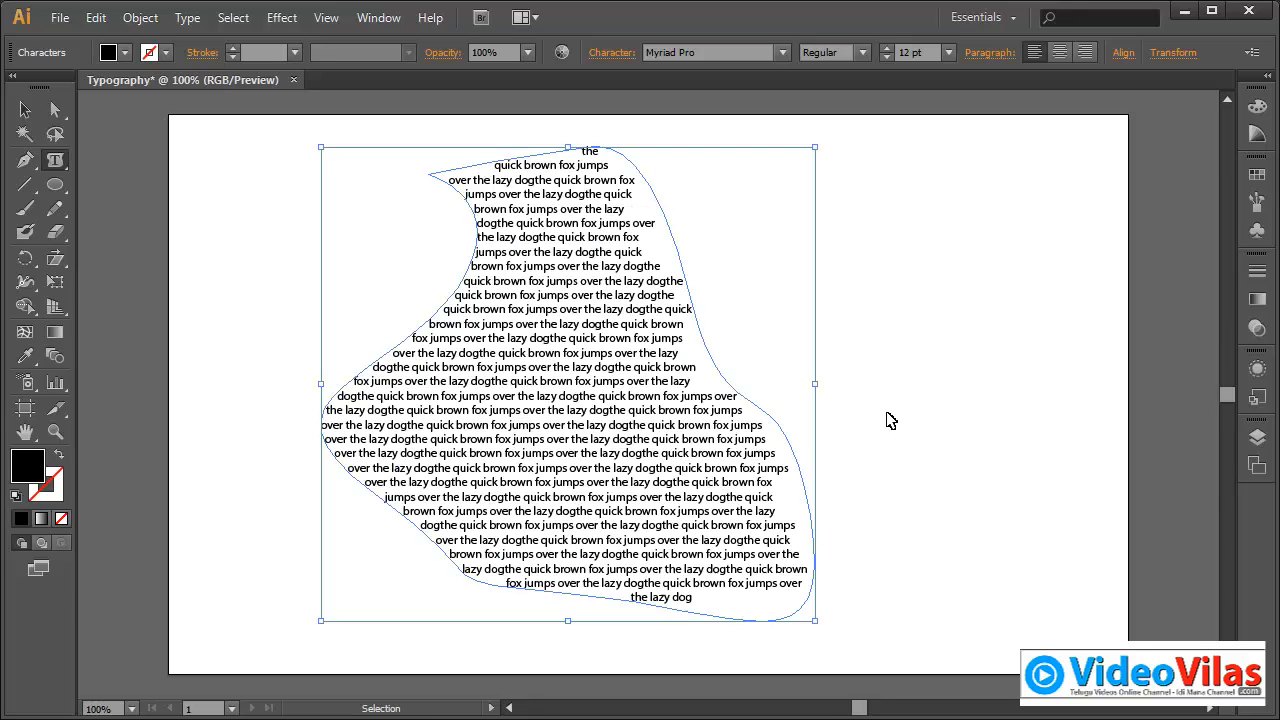
# Step: Deselect the freeform text to view its outline-free form and move it slightly up and left on the artboard
pyautogui.click(25, 110)
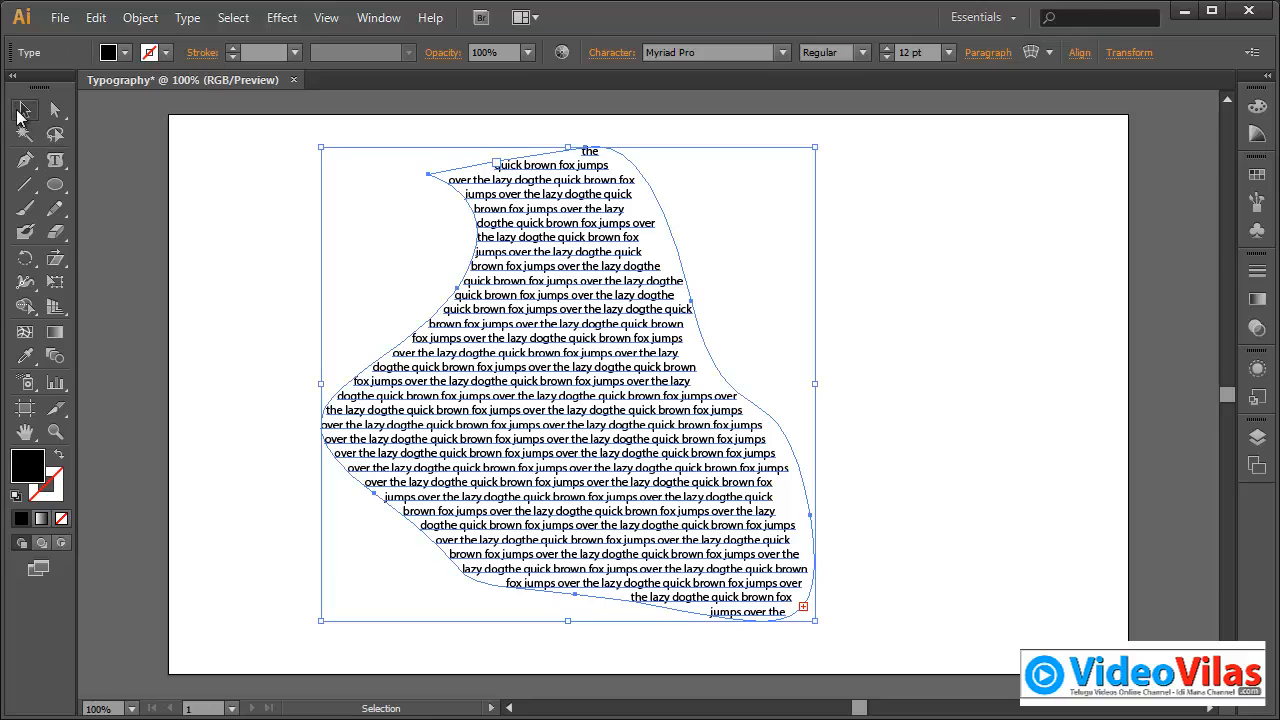
pyautogui.click(280, 191)
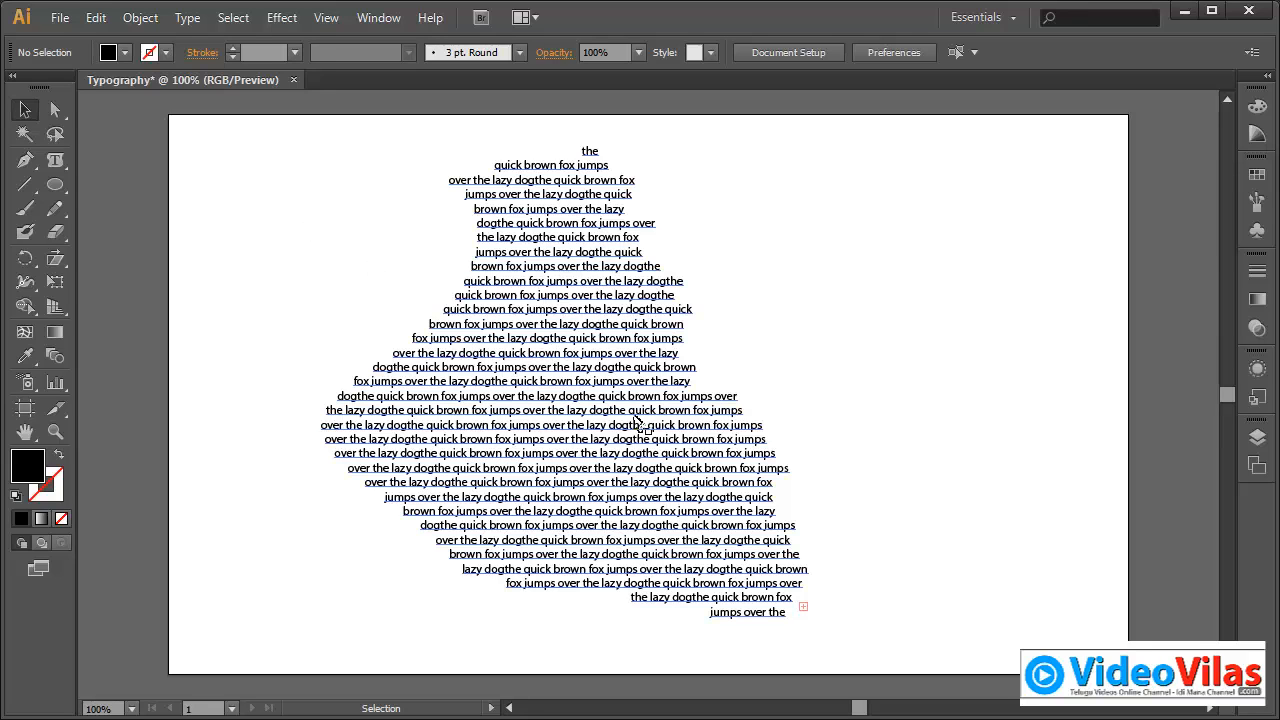
pyautogui.moveTo(655, 313); pyautogui.dragTo(621, 292)
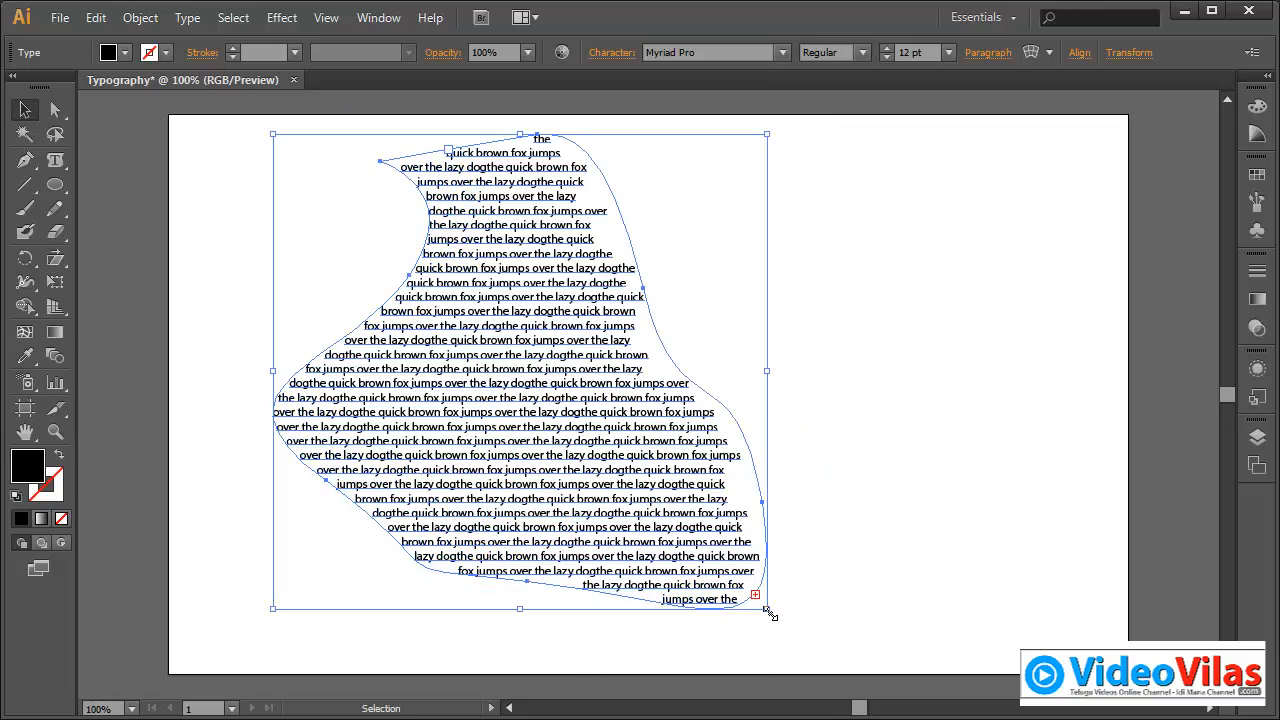
# Step: Zoom in on the overflow marker at the freeform text's lower-right edge to examine it
pyautogui.click(55, 432)
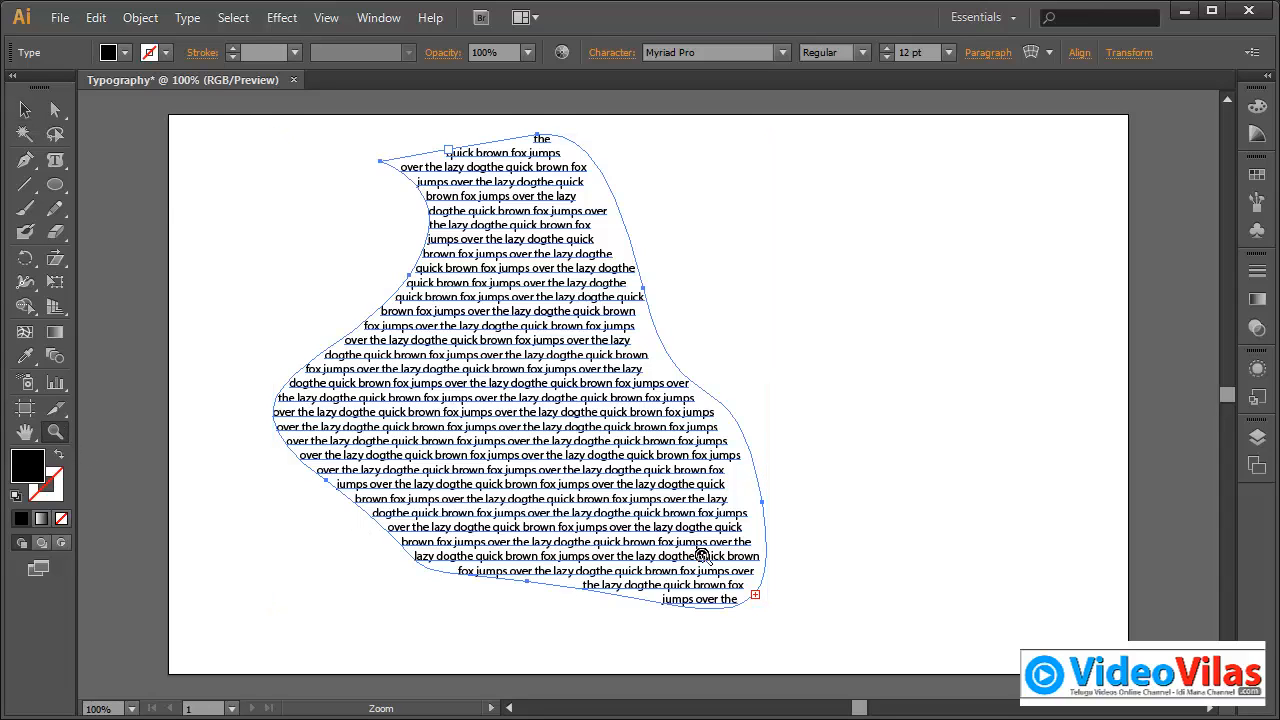
pyautogui.moveTo(704, 554); pyautogui.dragTo(795, 634)
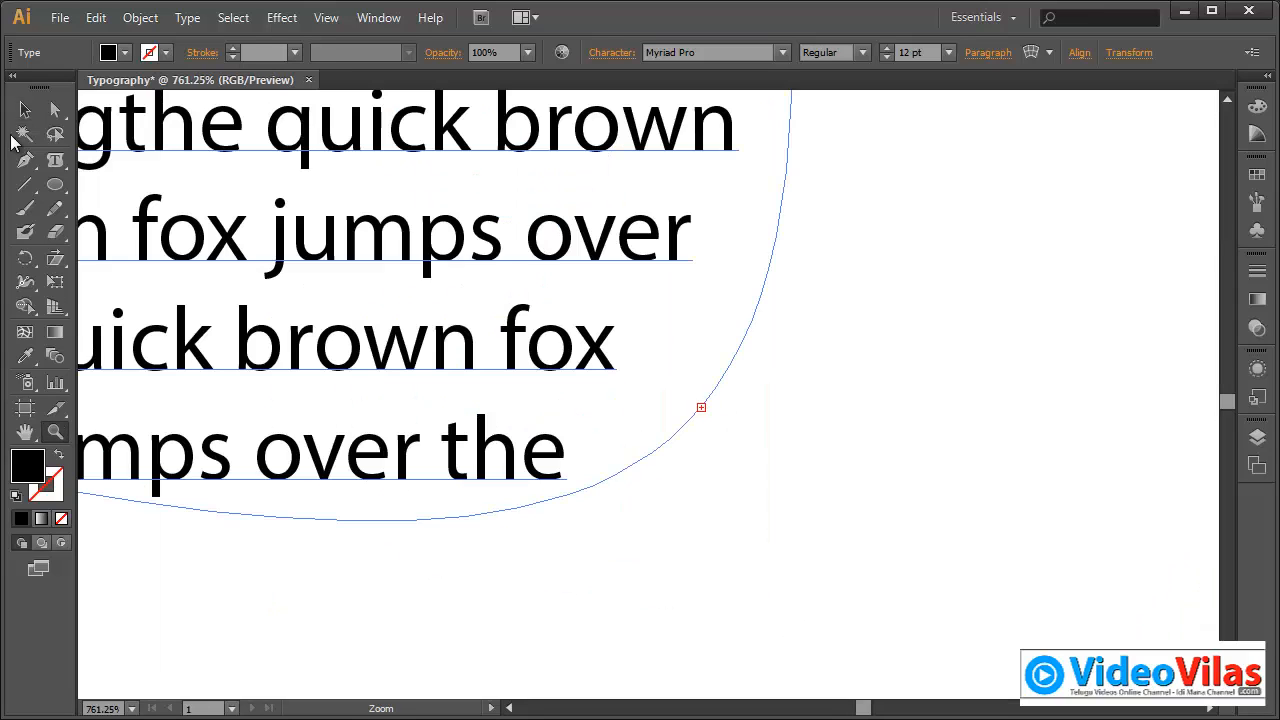
pyautogui.click(25, 109)
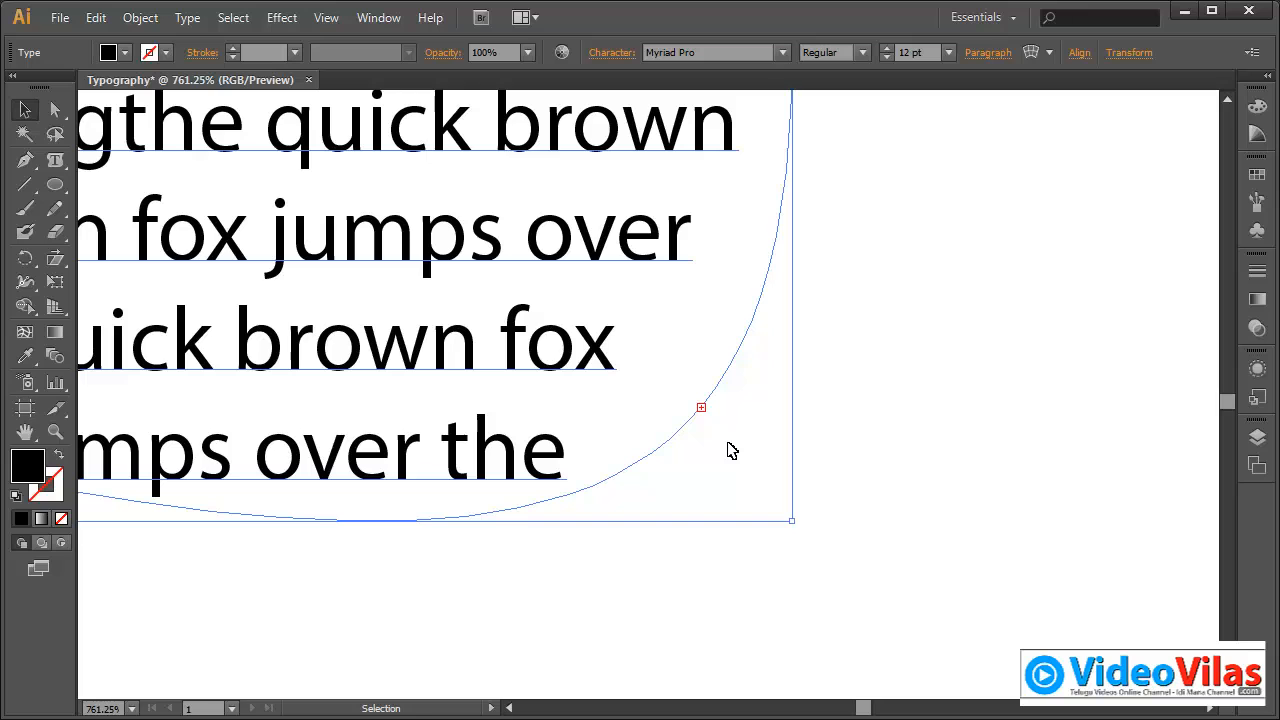
# Step: Narrow the freeform text shape by scaling its right side inward so the text reflows
pyautogui.press('a')
pyautogui.hotkey('ctrl', '-')
pyautogui.hotkey('ctrl', '-')
pyautogui.hotkey('ctrl', '-')
pyautogui.hotkey('ctrl', '-')
pyautogui.hotkey('ctrl', '-')
pyautogui.hotkey('ctrl', '-')
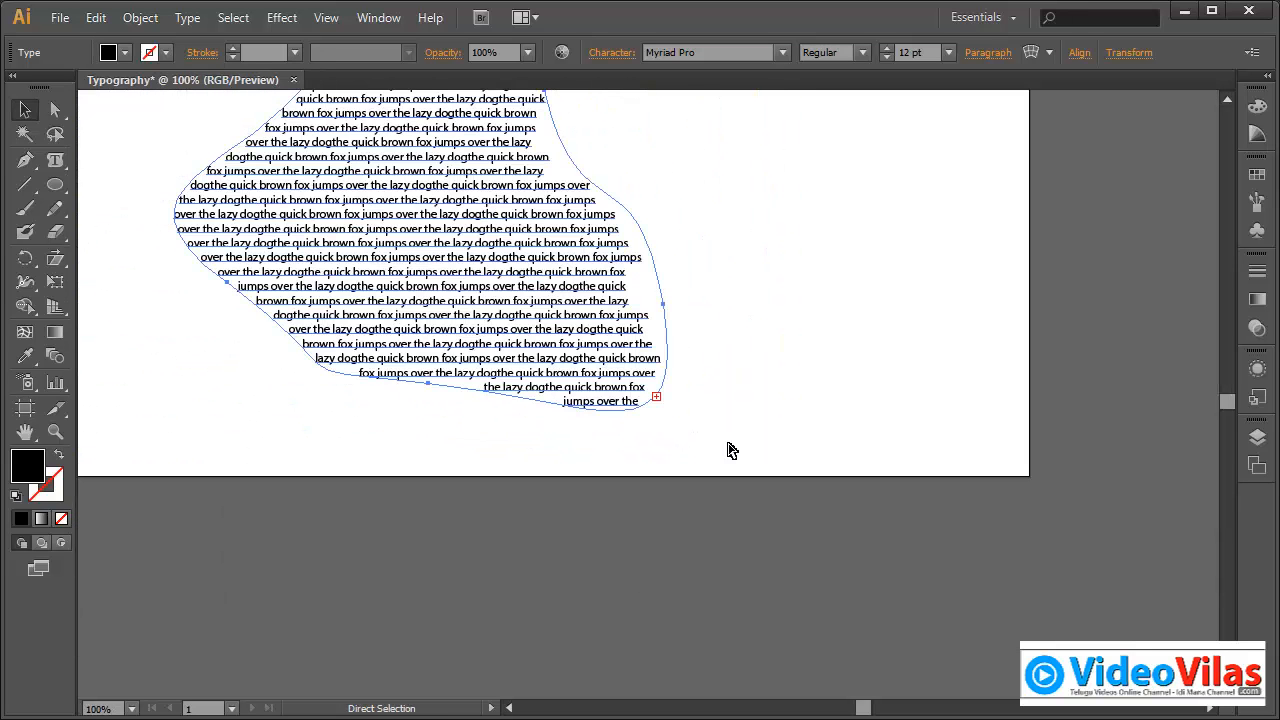
pyautogui.hotkey('ctrl', '-')
pyautogui.press('v')
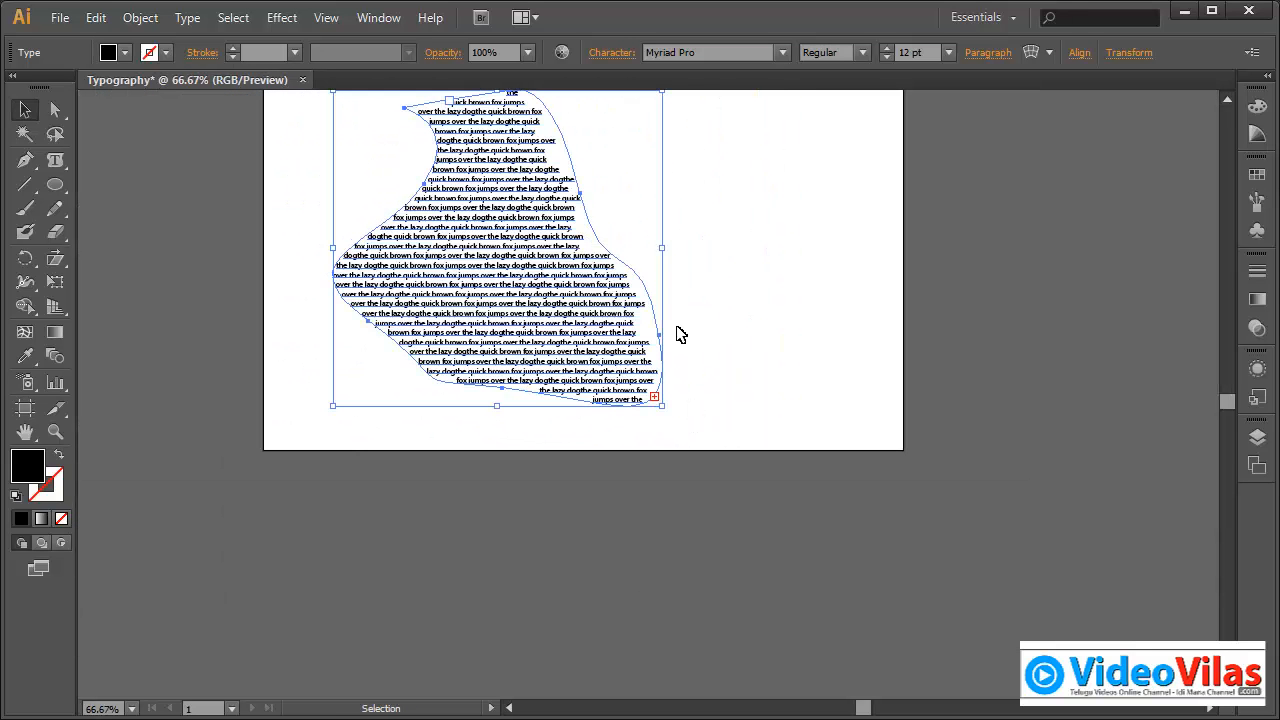
pyautogui.moveTo(661, 249); pyautogui.dragTo(623, 248)
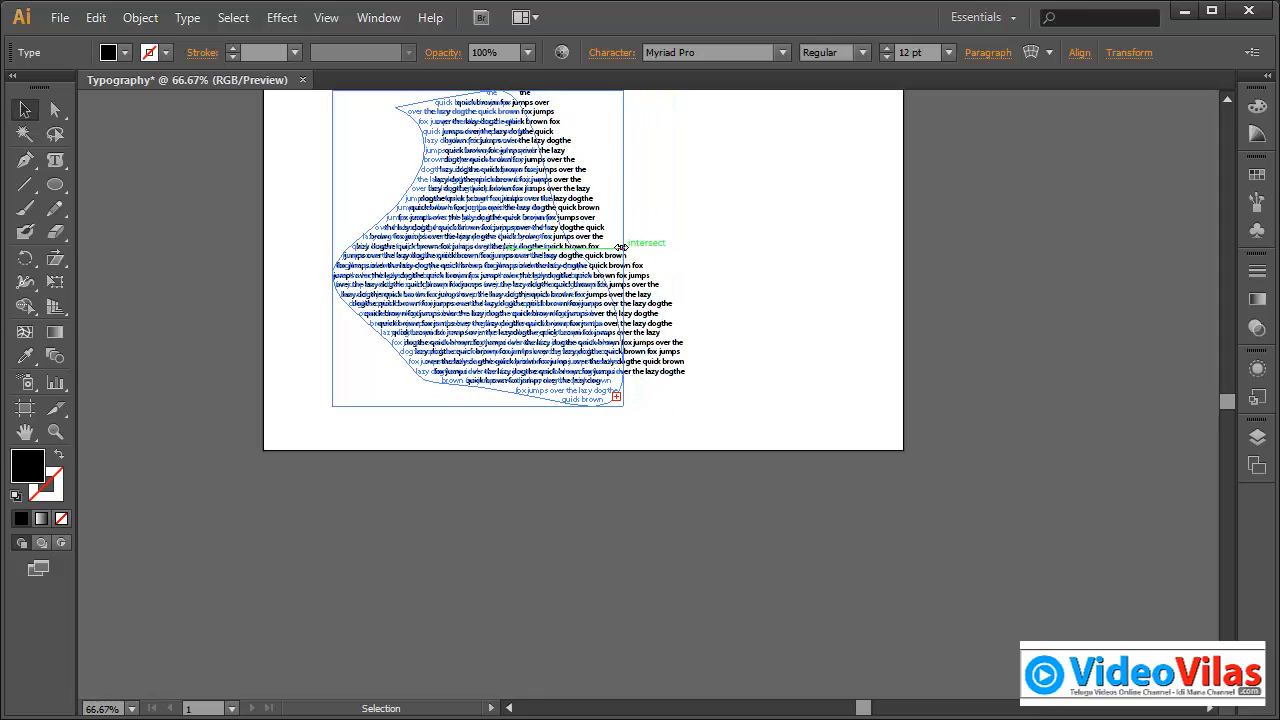
# Step: Thread the overflow text into a new rectangular text area right of the freeform shape and shift that area down and right
pyautogui.doubleClick(25, 431)
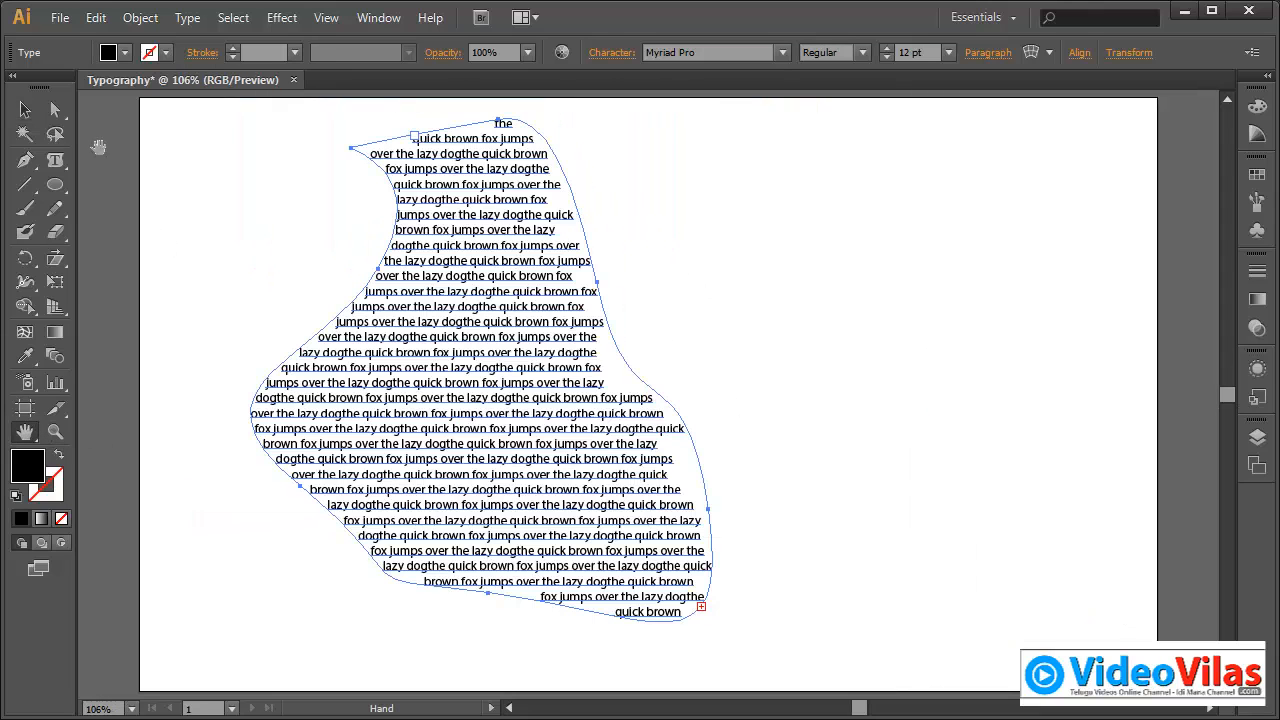
pyautogui.click(25, 109)
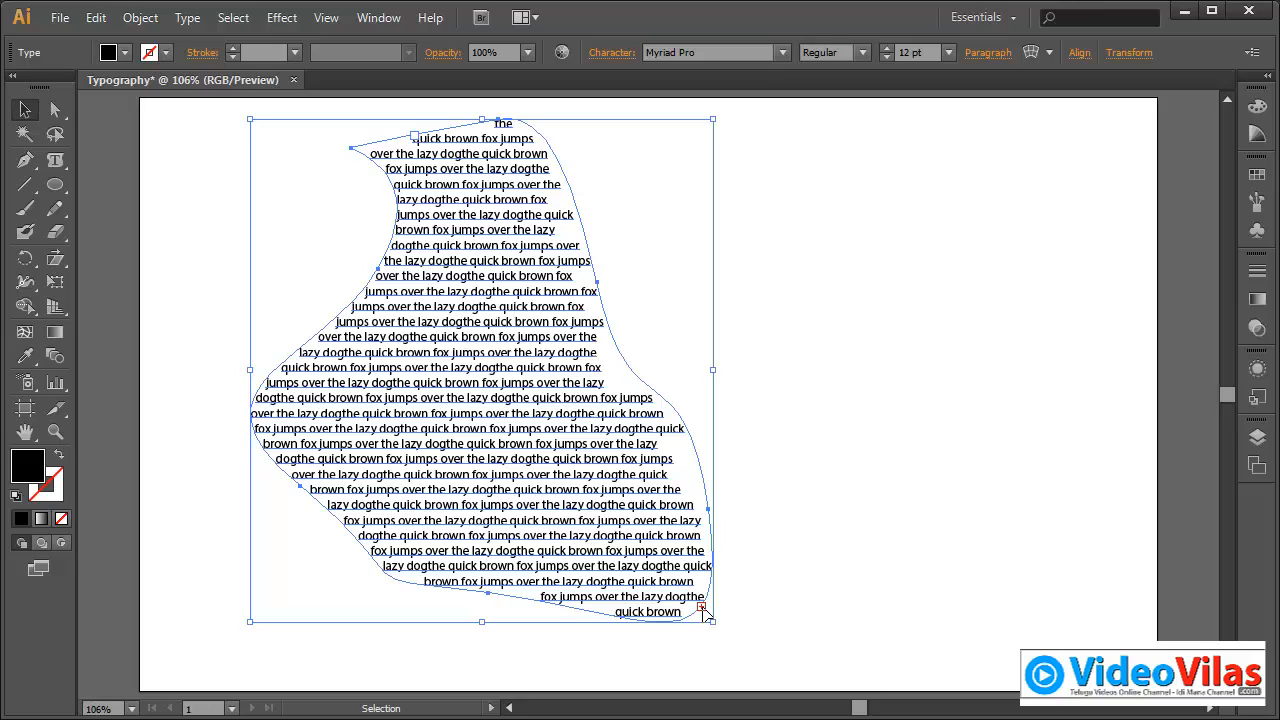
pyautogui.press('t')
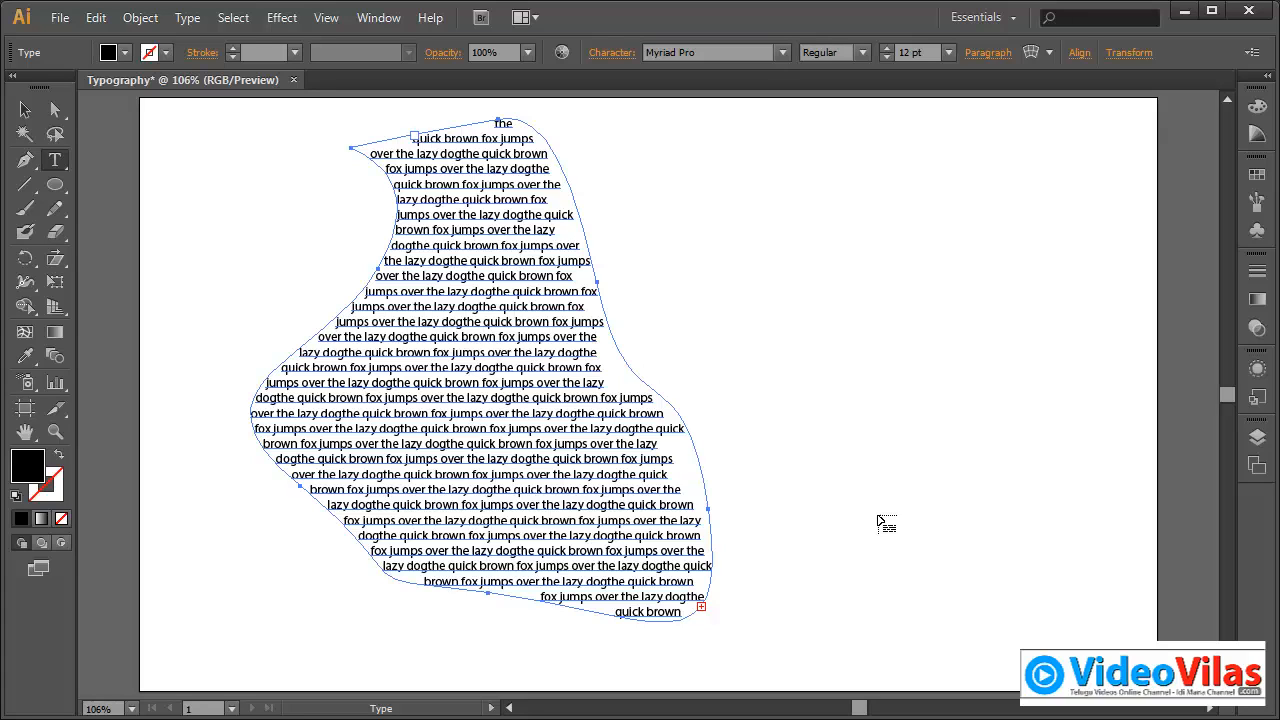
pyautogui.moveTo(823, 174); pyautogui.dragTo(1045, 408)
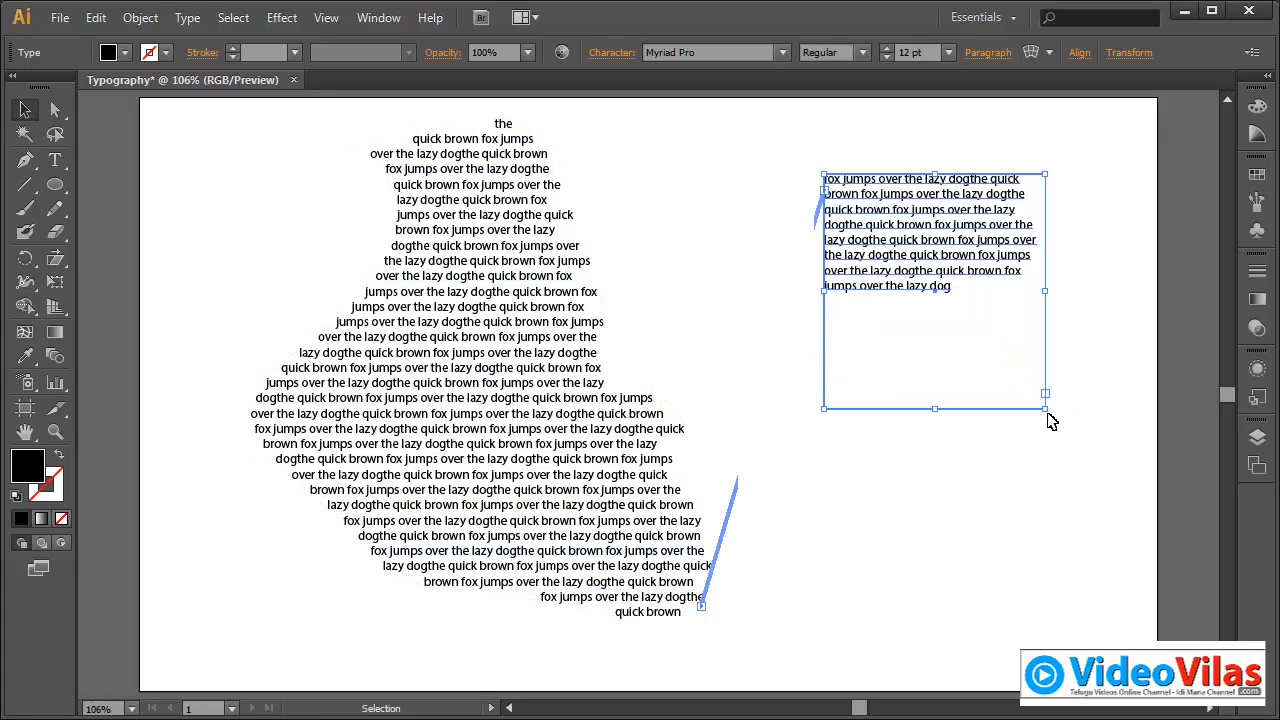
pyautogui.moveTo(977, 270); pyautogui.dragTo(1030, 305)
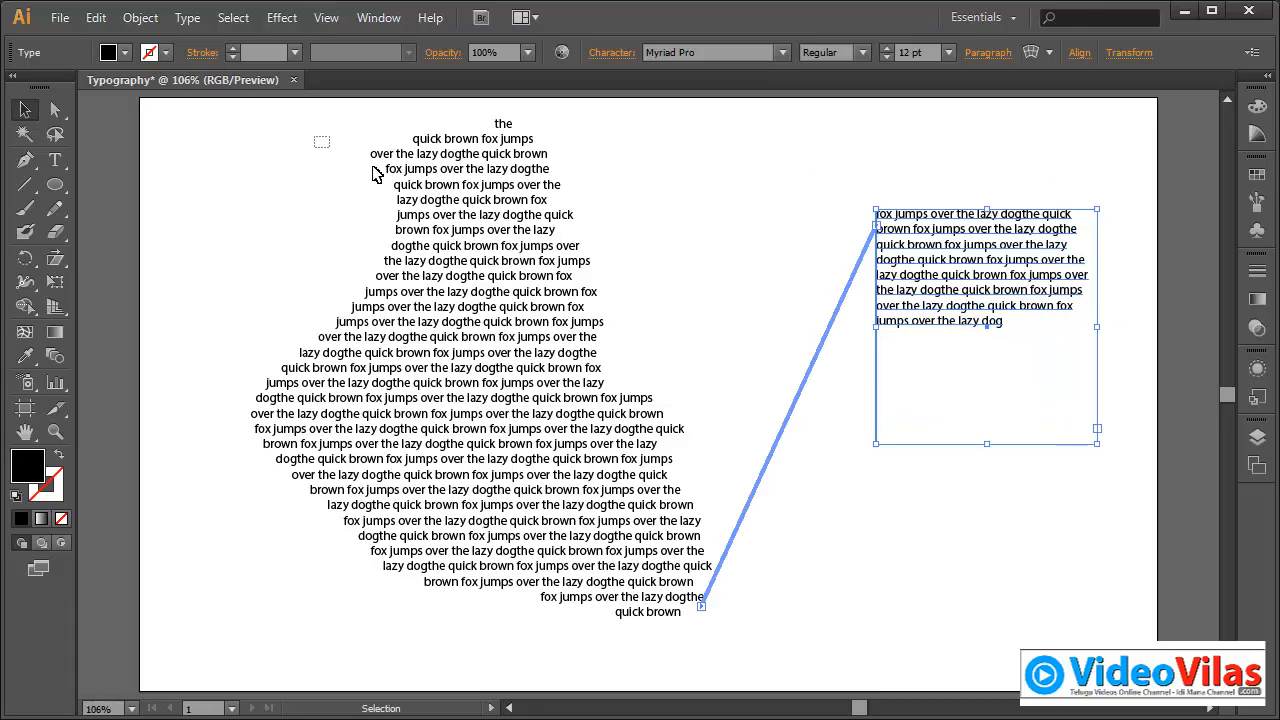
# Step: Delete all the threaded text from the artboard and reset to the default white fill and black 1 pt stroke
pyautogui.hotkey('ctrl', 'a')
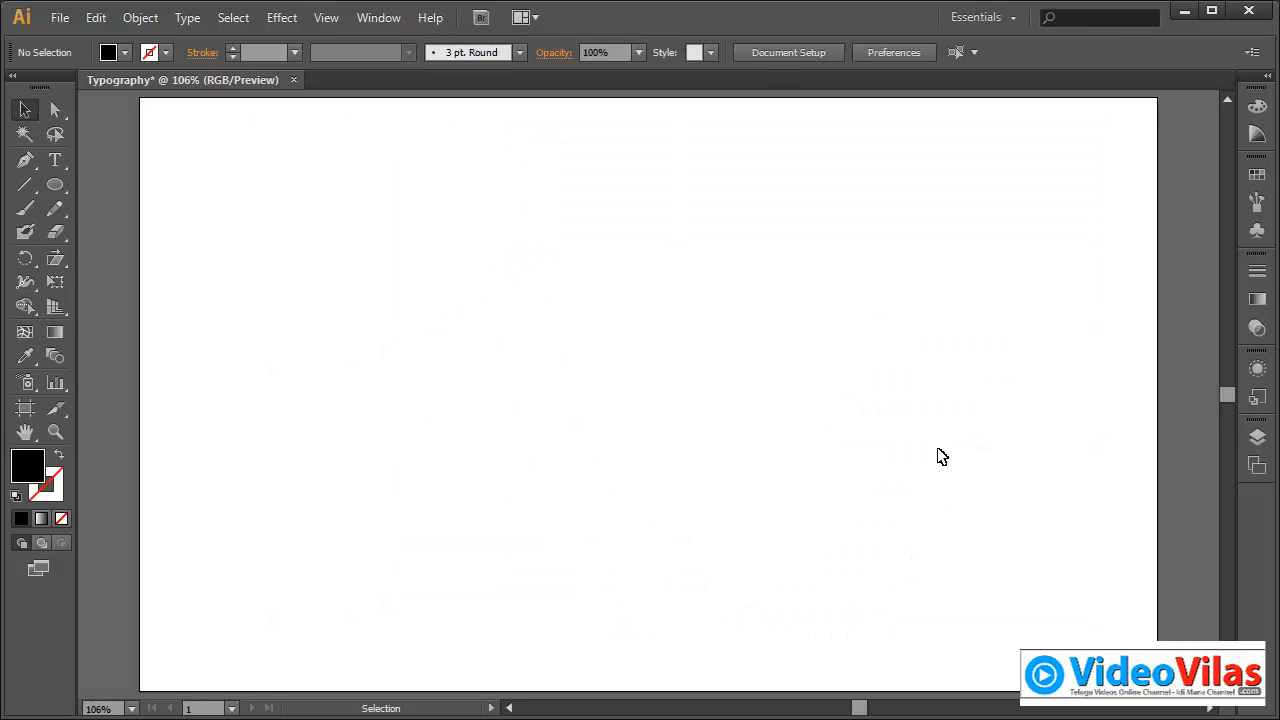
pyautogui.click(16, 495)
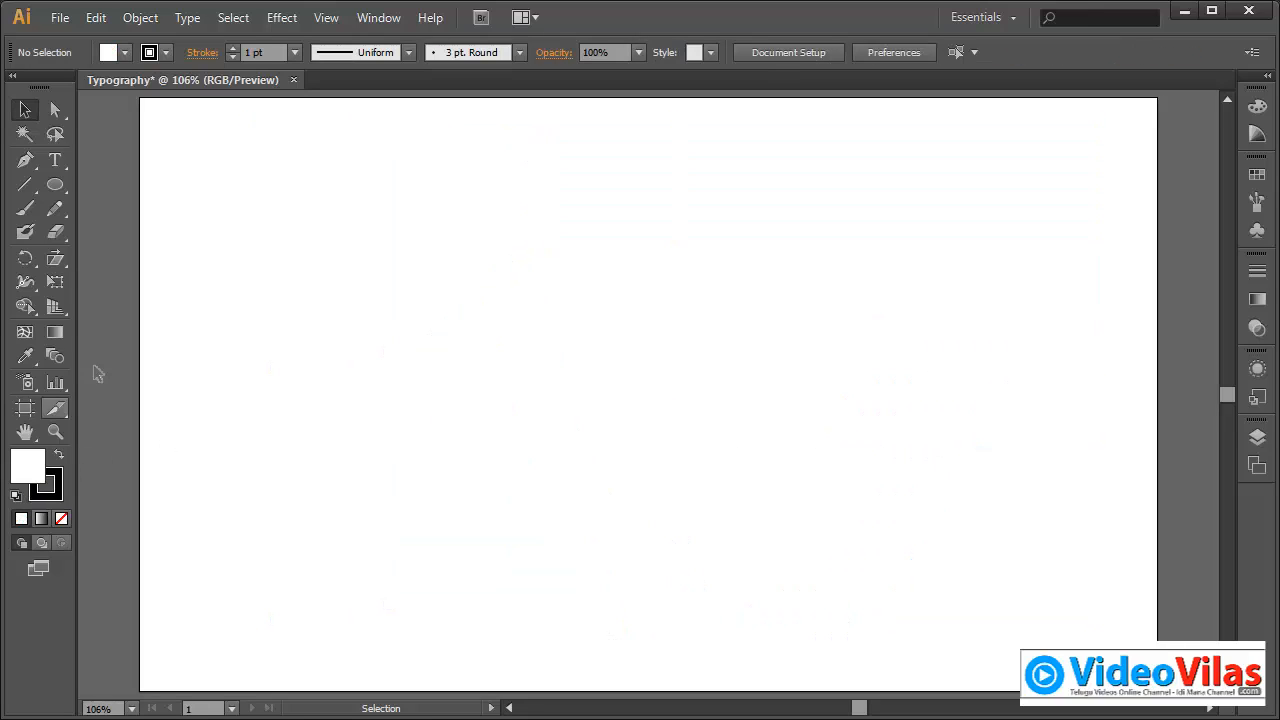
# Step: Choose the Type on a Path tool and draw an open wavy Pen path with four anchor points, rising across the artboard
pyautogui.moveTo(55, 160); pyautogui.dragTo(181, 210)
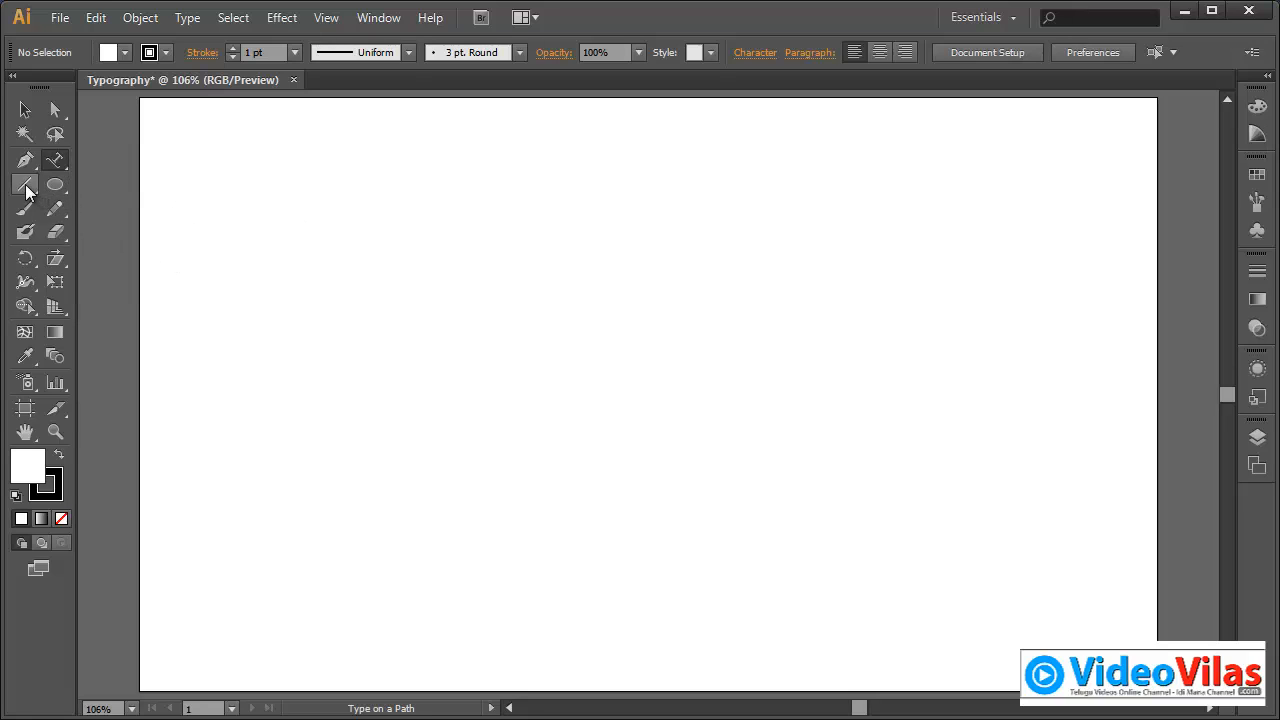
pyautogui.moveTo(26, 191); pyautogui.dragTo(123, 231)
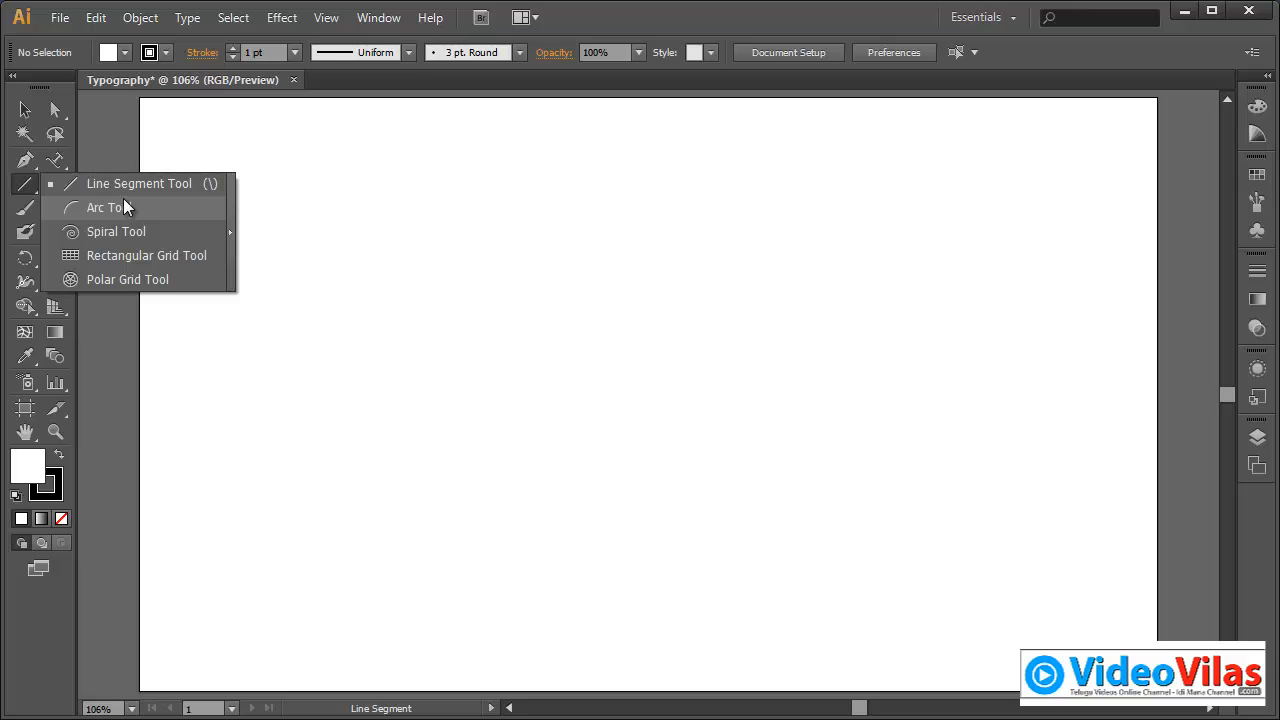
pyautogui.click(101, 182)
pyautogui.click(26, 163)
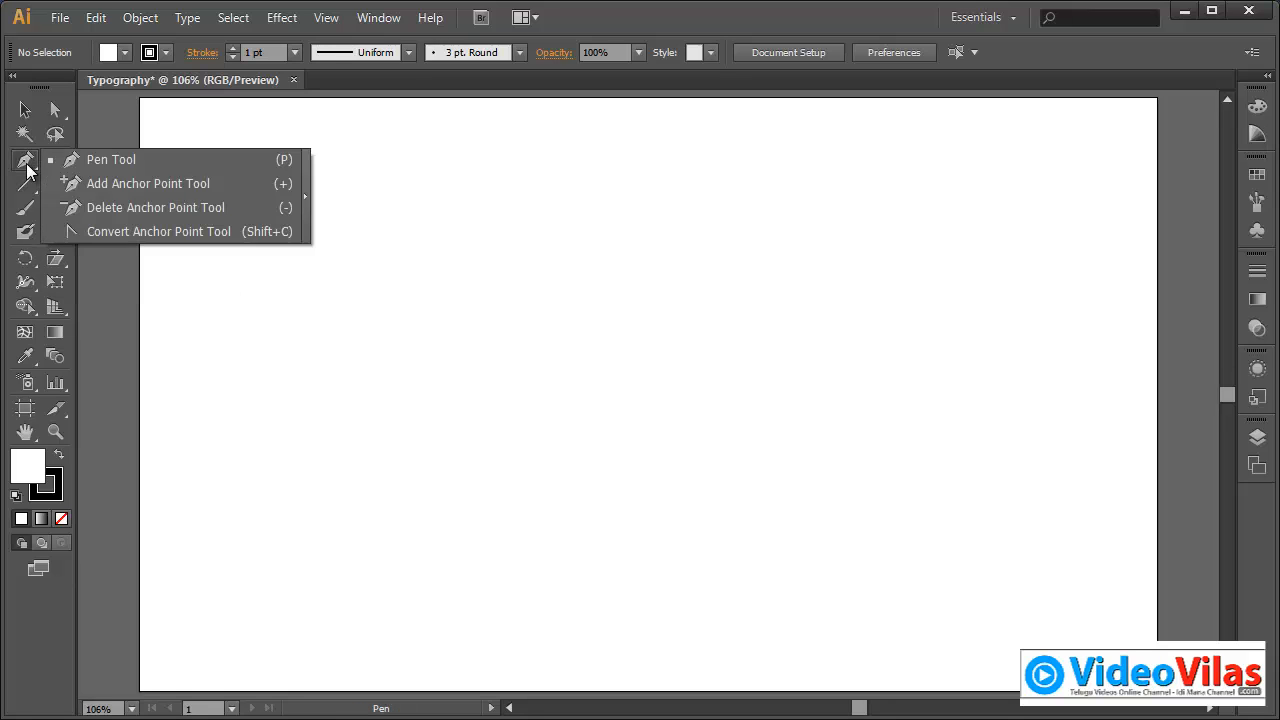
pyautogui.click(323, 464)
pyautogui.moveTo(452, 341); pyautogui.dragTo(589, 355)
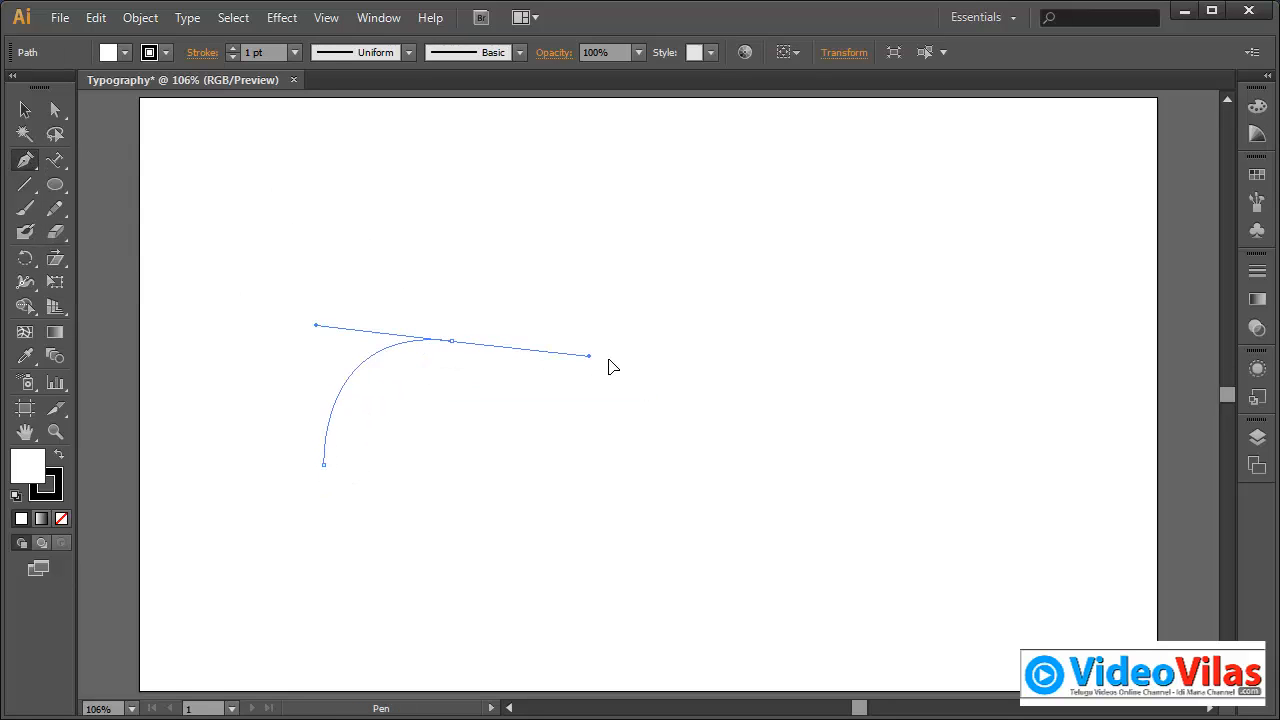
pyautogui.moveTo(718, 284); pyautogui.dragTo(802, 147)
pyautogui.moveTo(1047, 233); pyautogui.dragTo(1098, 349)
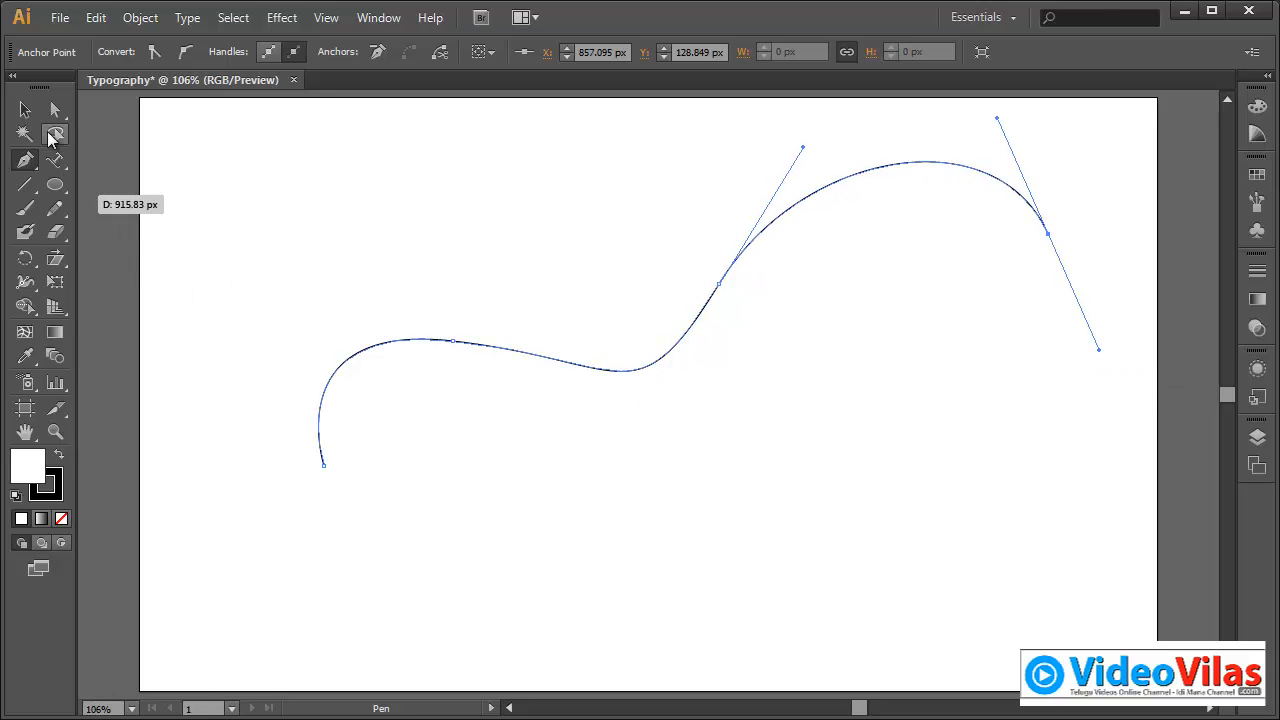
pyautogui.click(27, 112)
pyautogui.click(157, 150)
# Step: Fill the wavy path with repeated "the quick brown fox jumps over the lazy dog" text, starting near its lower-left end
pyautogui.click(60, 165)
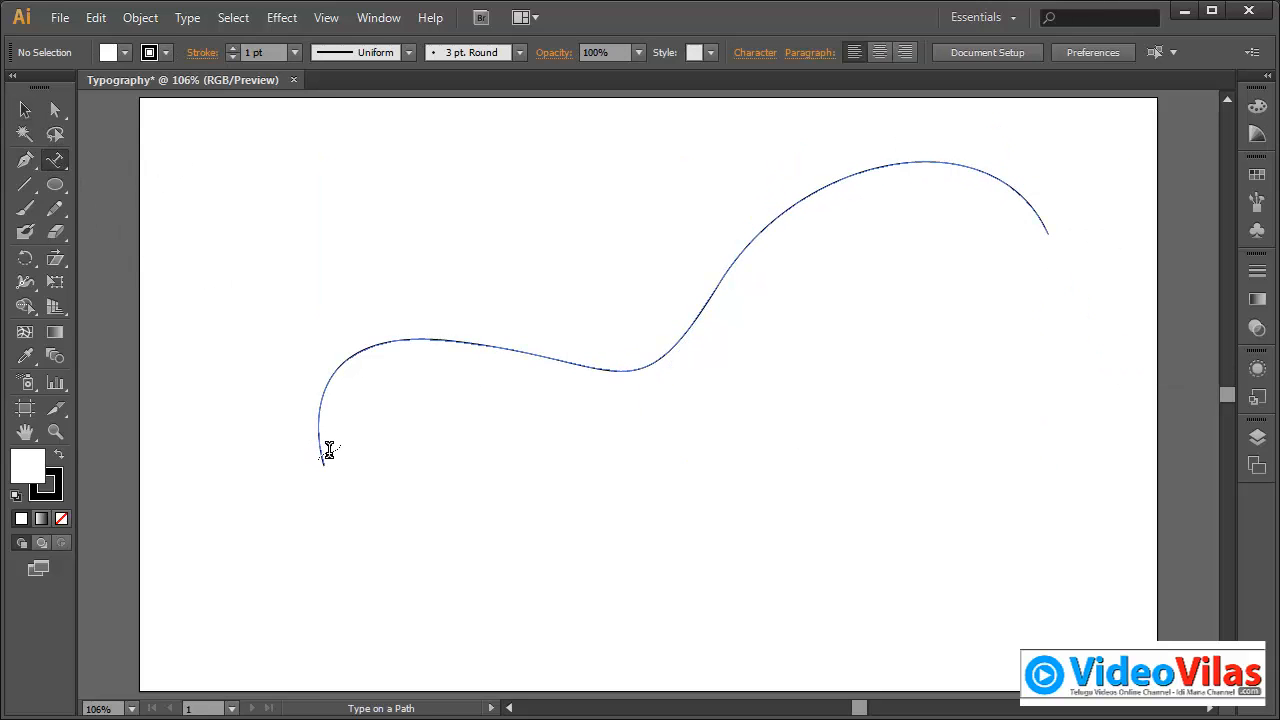
pyautogui.click(319, 446)
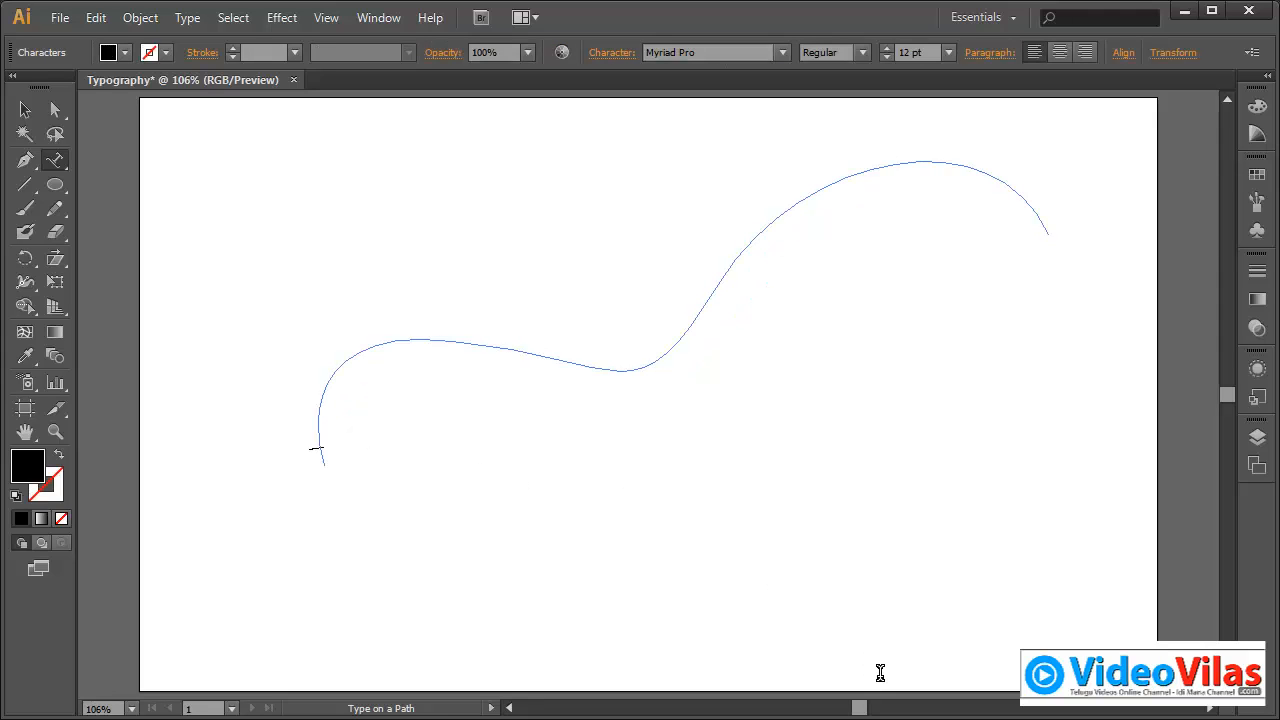
pyautogui.press('Escape')
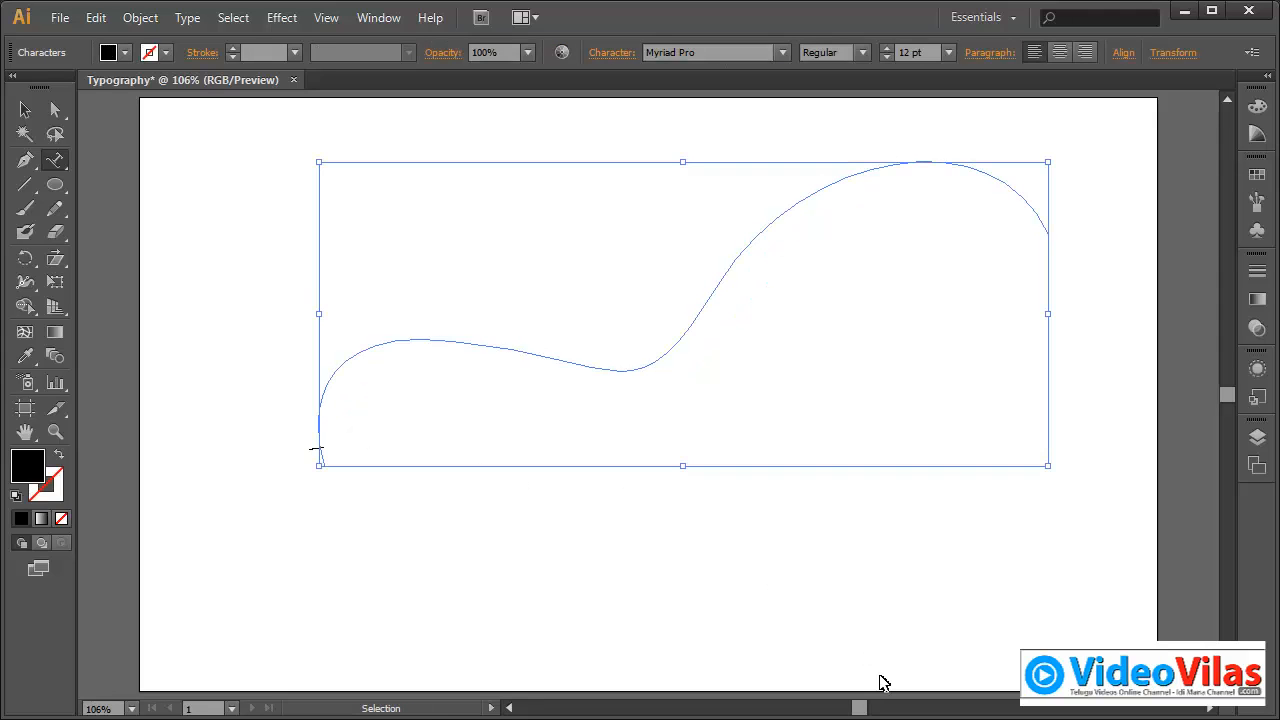
pyautogui.hotkey('ctrl', 'v')
pyautogui.hotkey('ctrl', 'v')
pyautogui.hotkey('ctrl', 'v')
pyautogui.hotkey('ctrl', 'v')
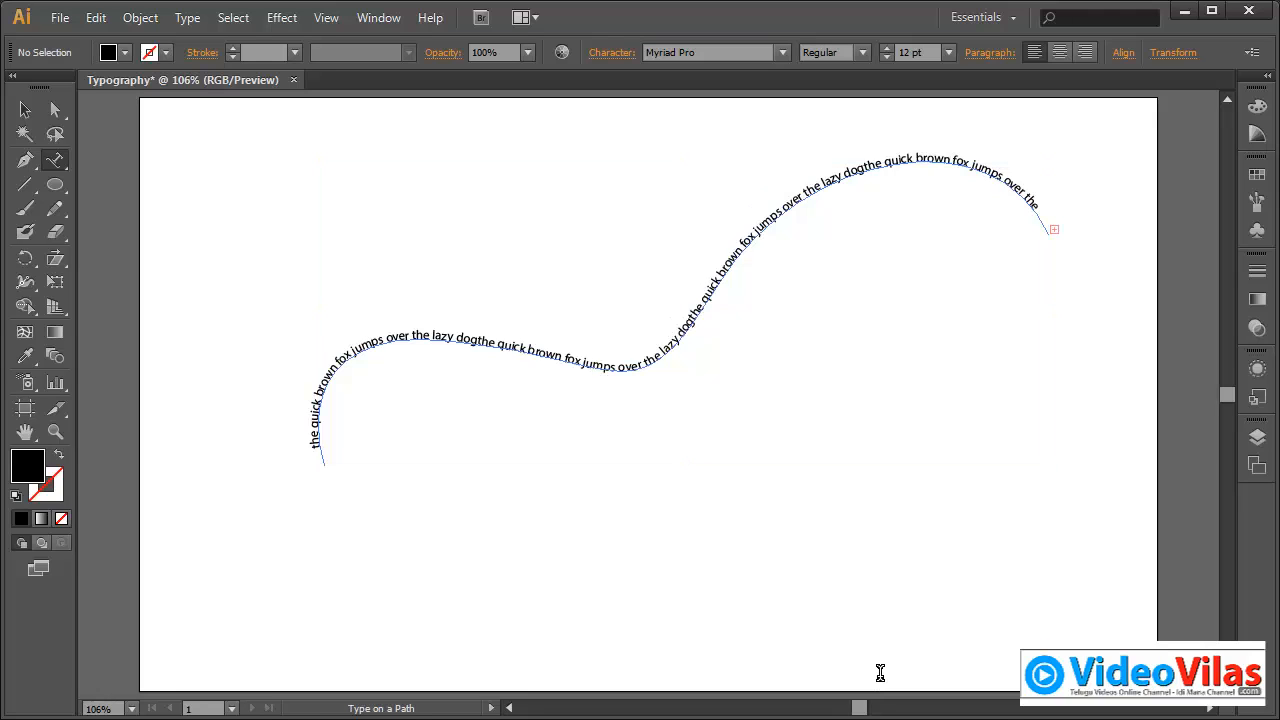
# Step: Enlarge the path text by stretching both lower corners outward, and slide the text's start back to the path's lower-left end
pyautogui.click(26, 110)
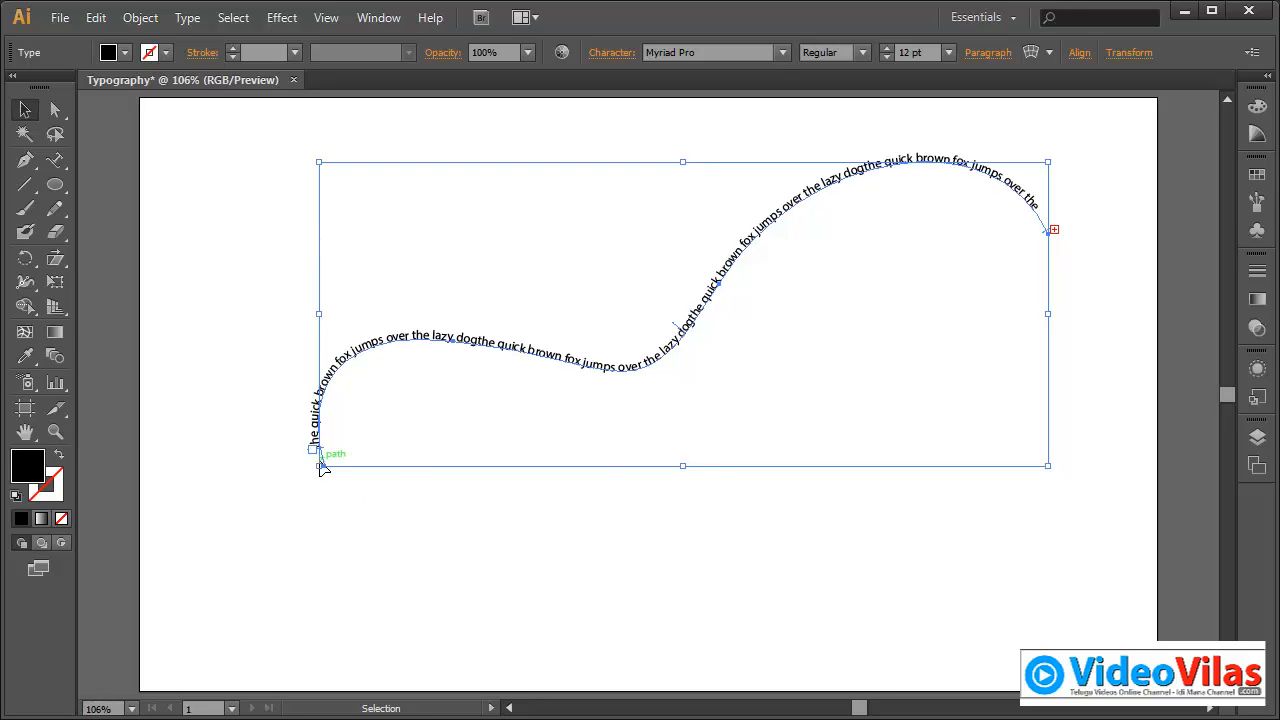
pyautogui.moveTo(322, 468); pyautogui.dragTo(237, 492)
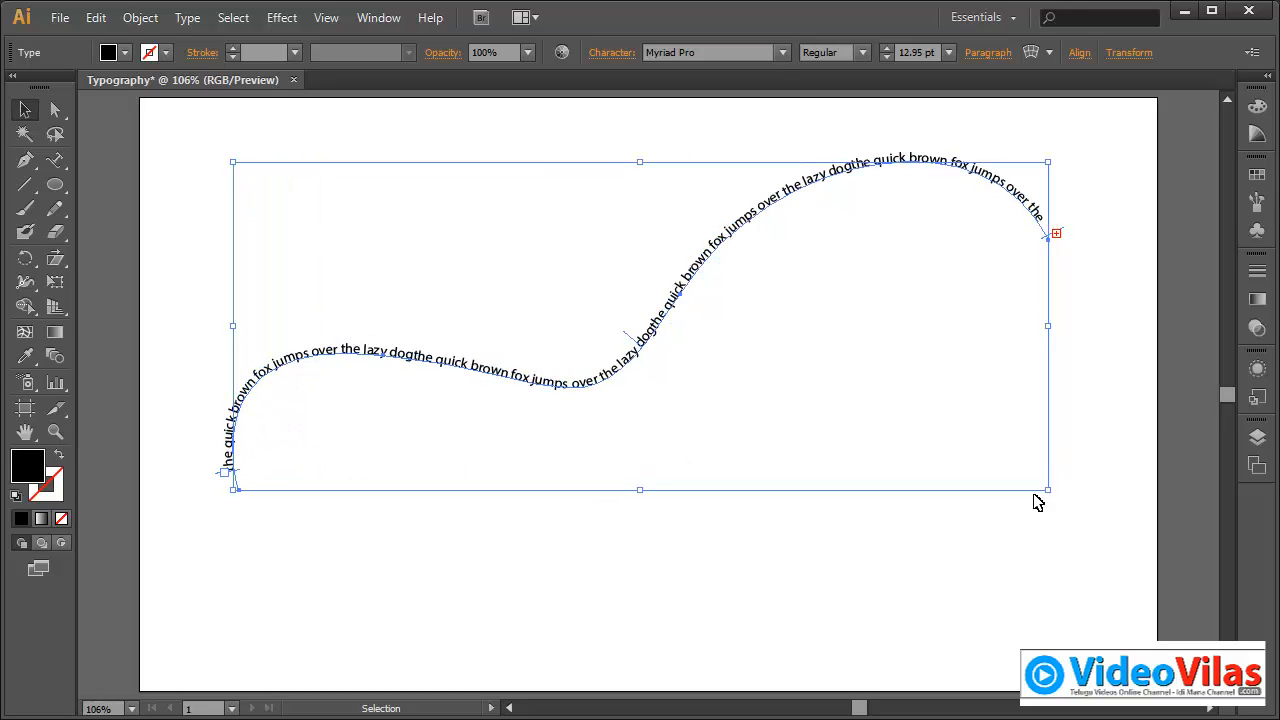
pyautogui.moveTo(1048, 490); pyautogui.dragTo(1110, 512)
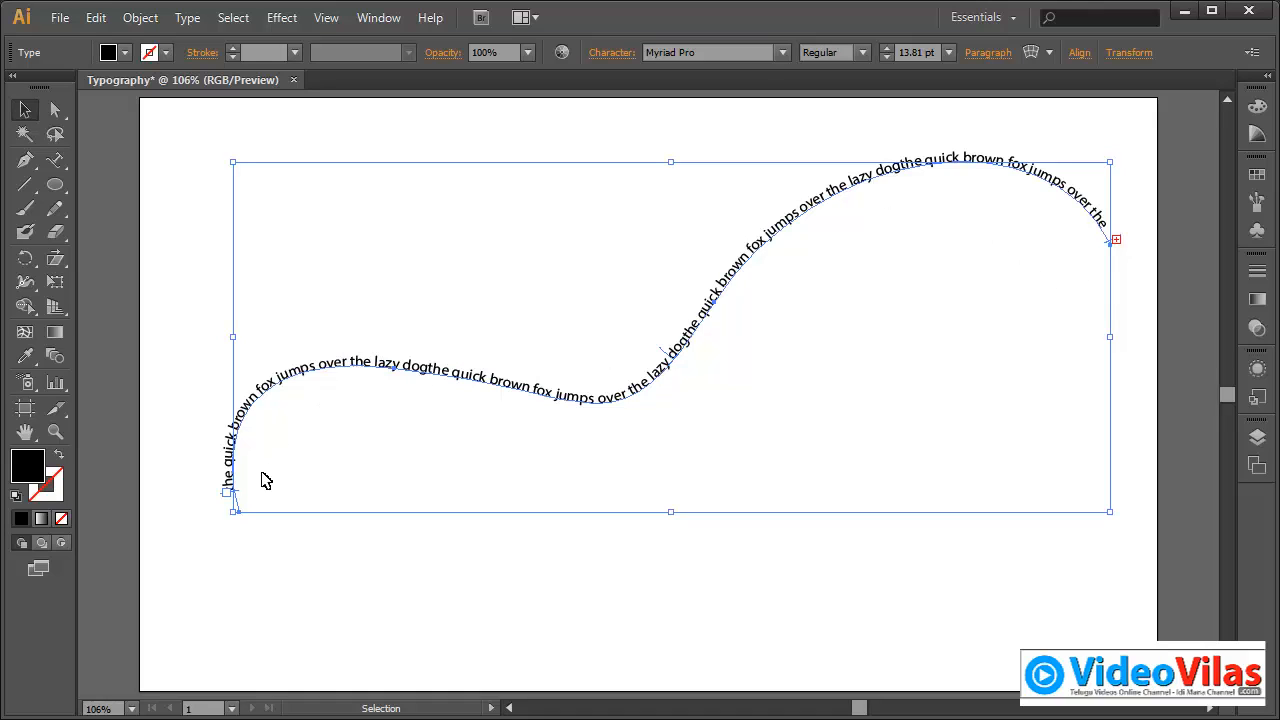
pyautogui.moveTo(234, 498); pyautogui.dragTo(250, 526)
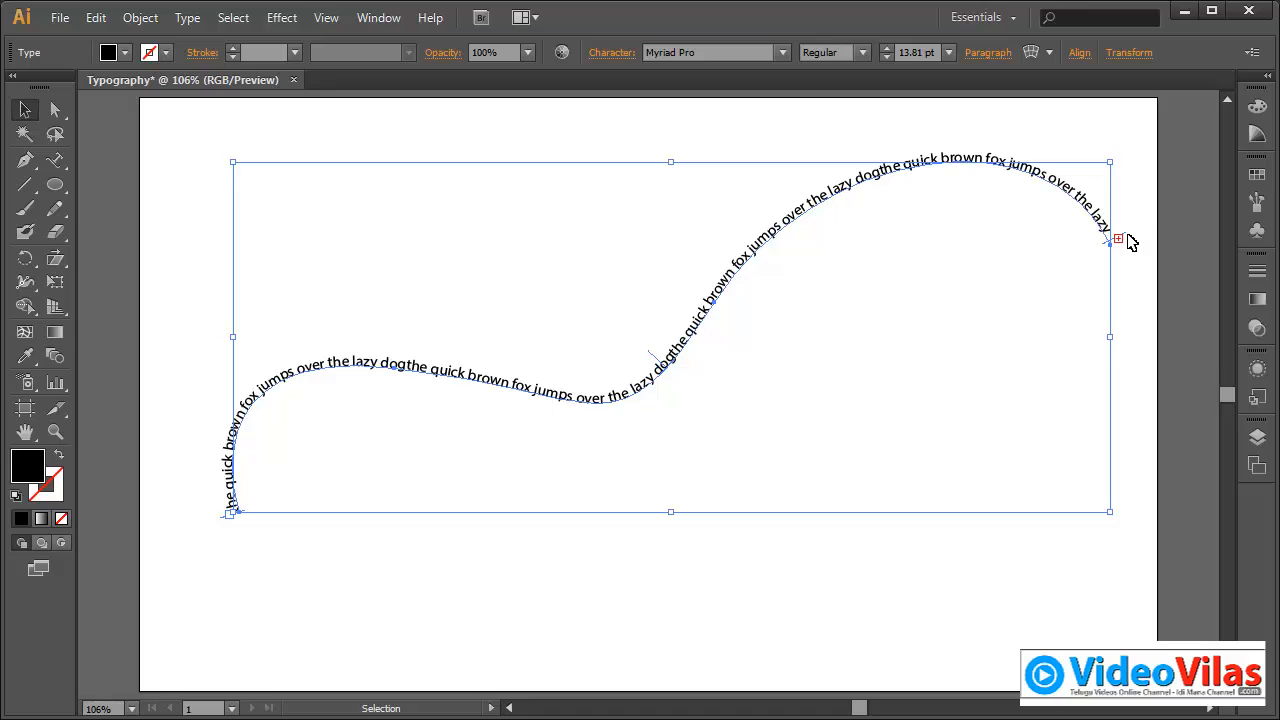
# Step: Reshape the right part of the text path by lowering its end anchor and extending that anchor's direction handle upward
pyautogui.click(55, 110)
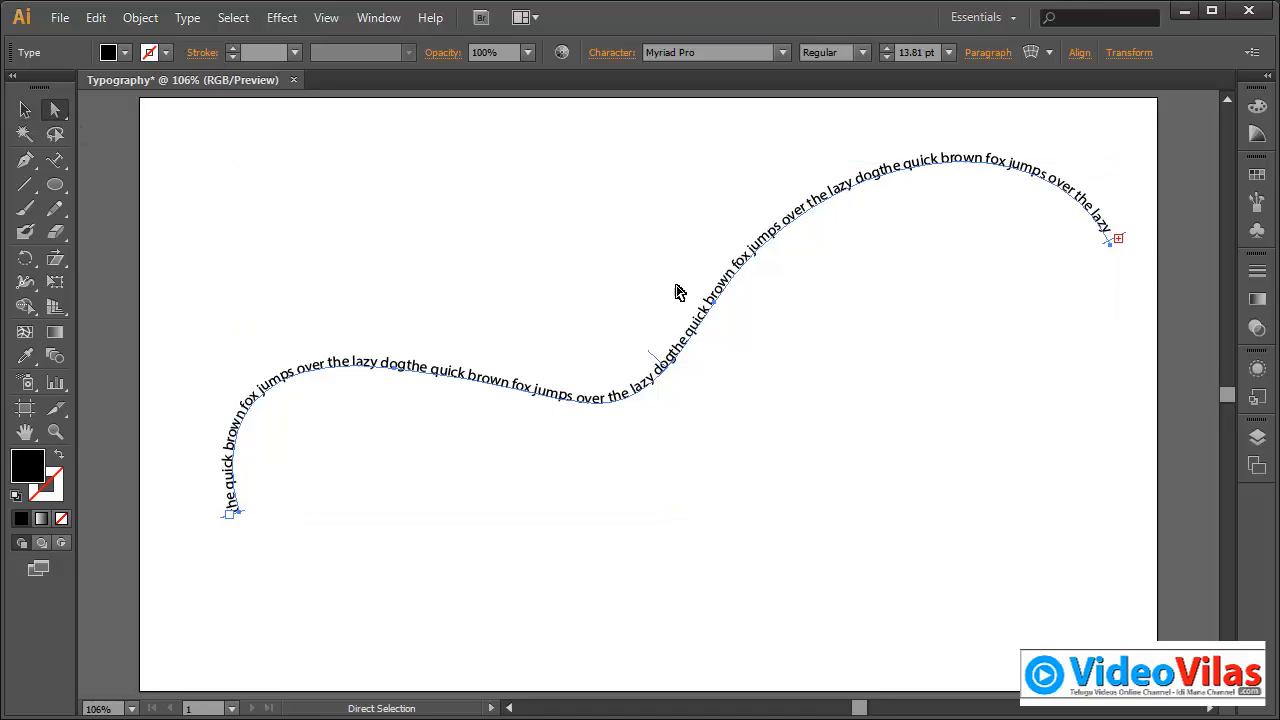
pyautogui.moveTo(1092, 277); pyautogui.dragTo(1123, 207)
pyautogui.moveTo(1116, 255); pyautogui.dragTo(1064, 362)
pyautogui.click(1040, 288)
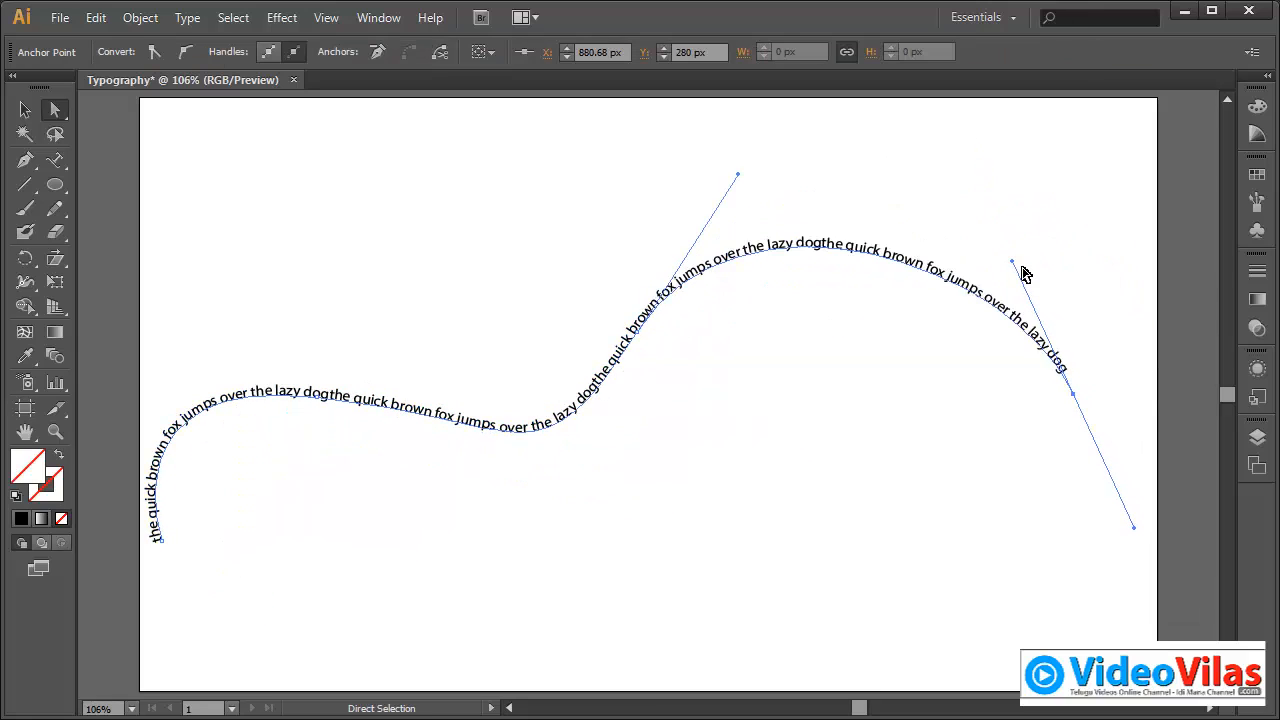
pyautogui.moveTo(1013, 264); pyautogui.dragTo(988, 148)
pyautogui.click(1150, 320)
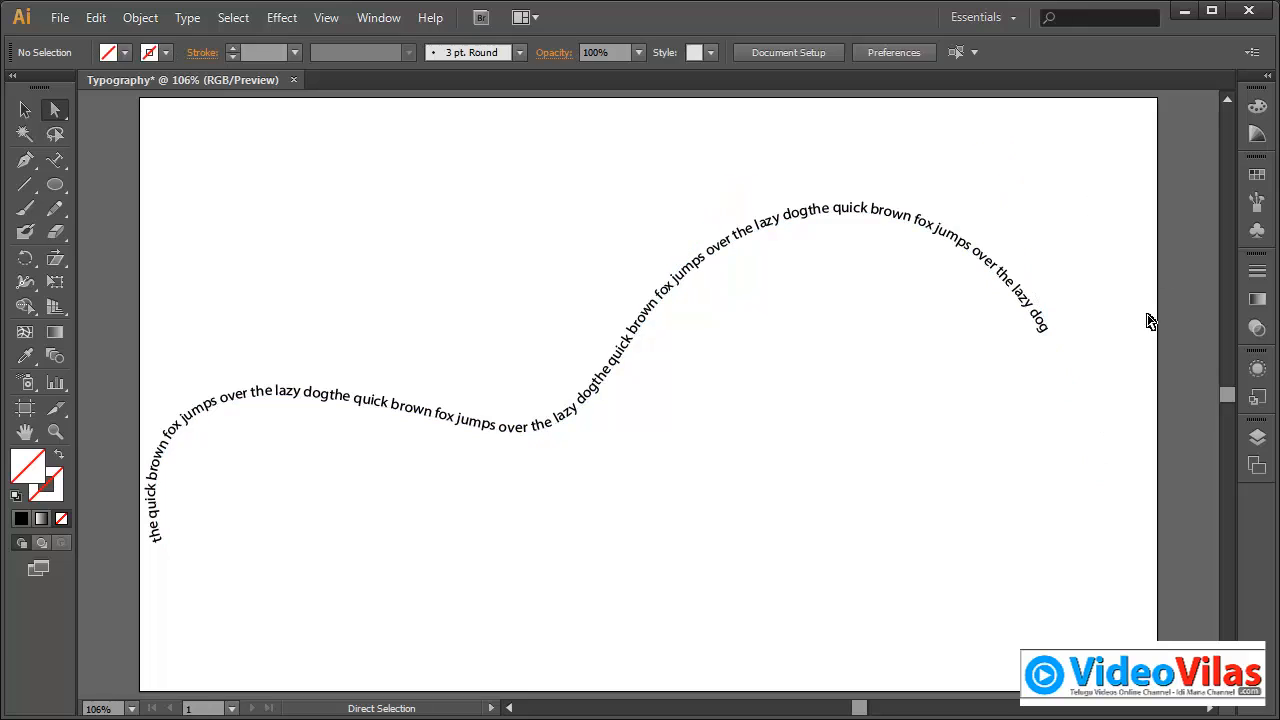
# Step: Move the whole path text slightly up and to the right on the artboard and deselect it
pyautogui.click(25, 110)
pyautogui.moveTo(428, 411); pyautogui.dragTo(462, 381)
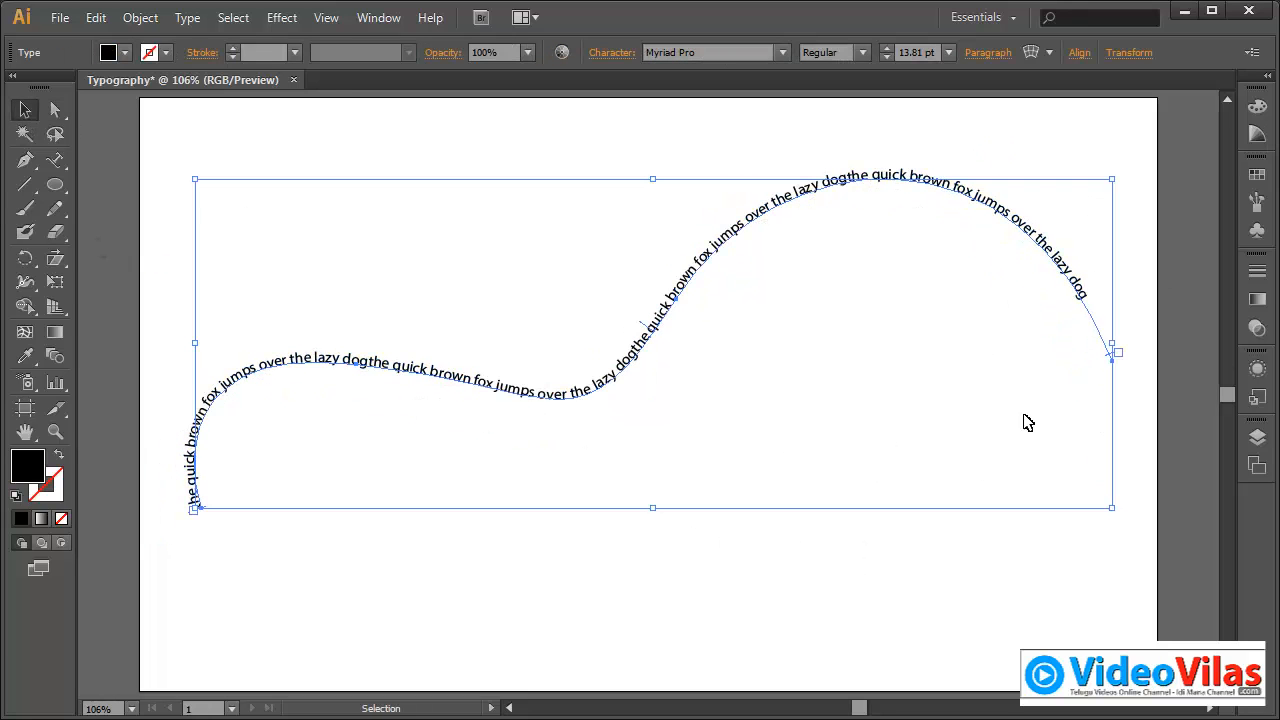
pyautogui.click(1133, 328)
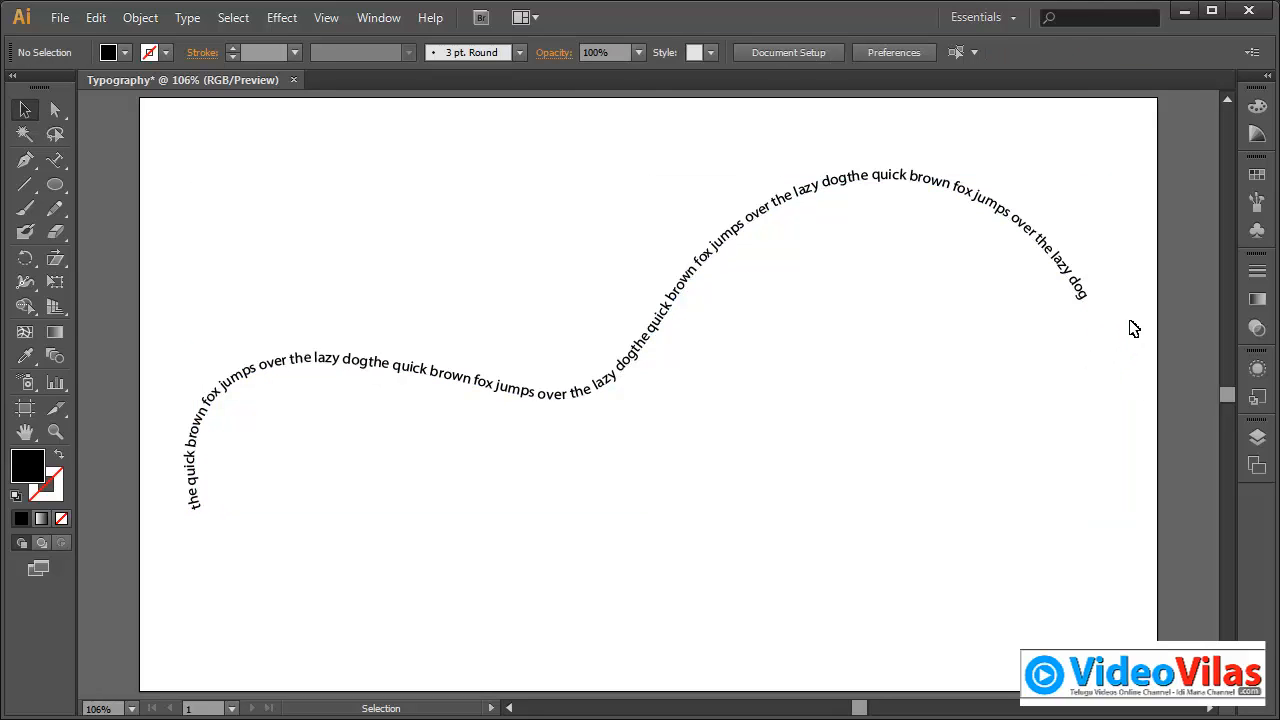
# Step: Delete the path text and reset to the default white fill and black 1 pt stroke
pyautogui.click(911, 181)
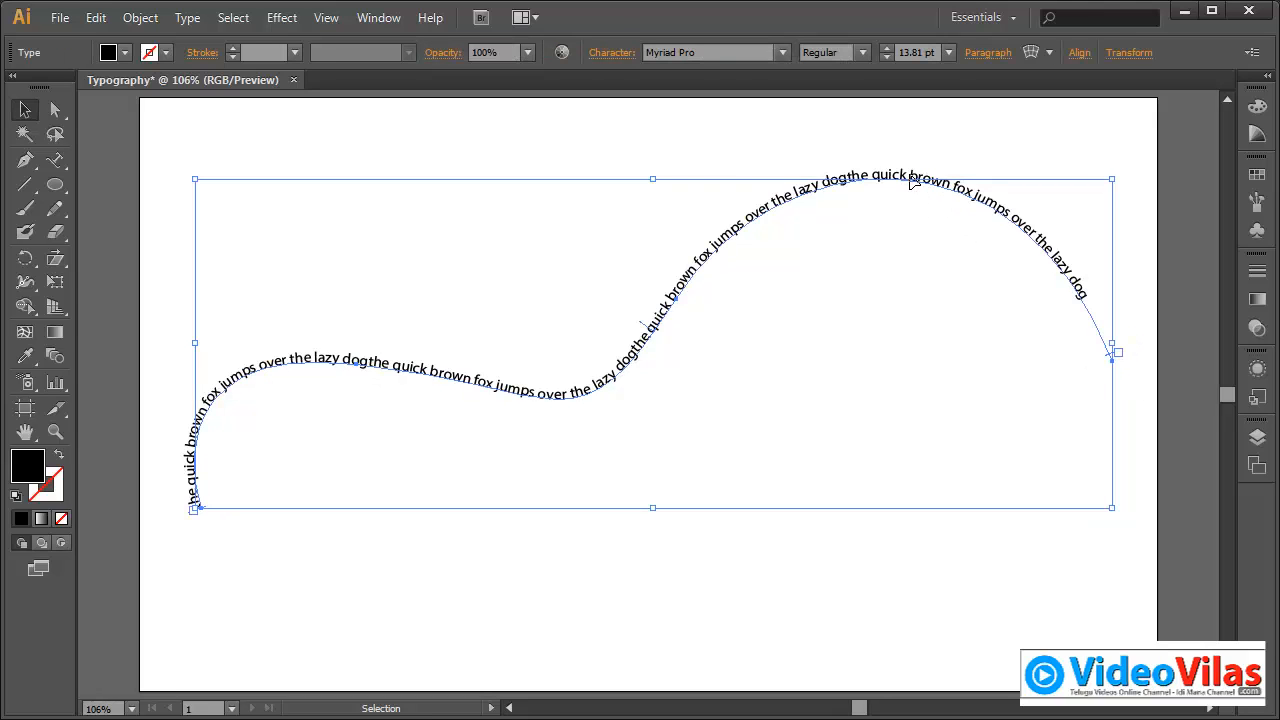
pyautogui.press('Delete')
pyautogui.press('d')
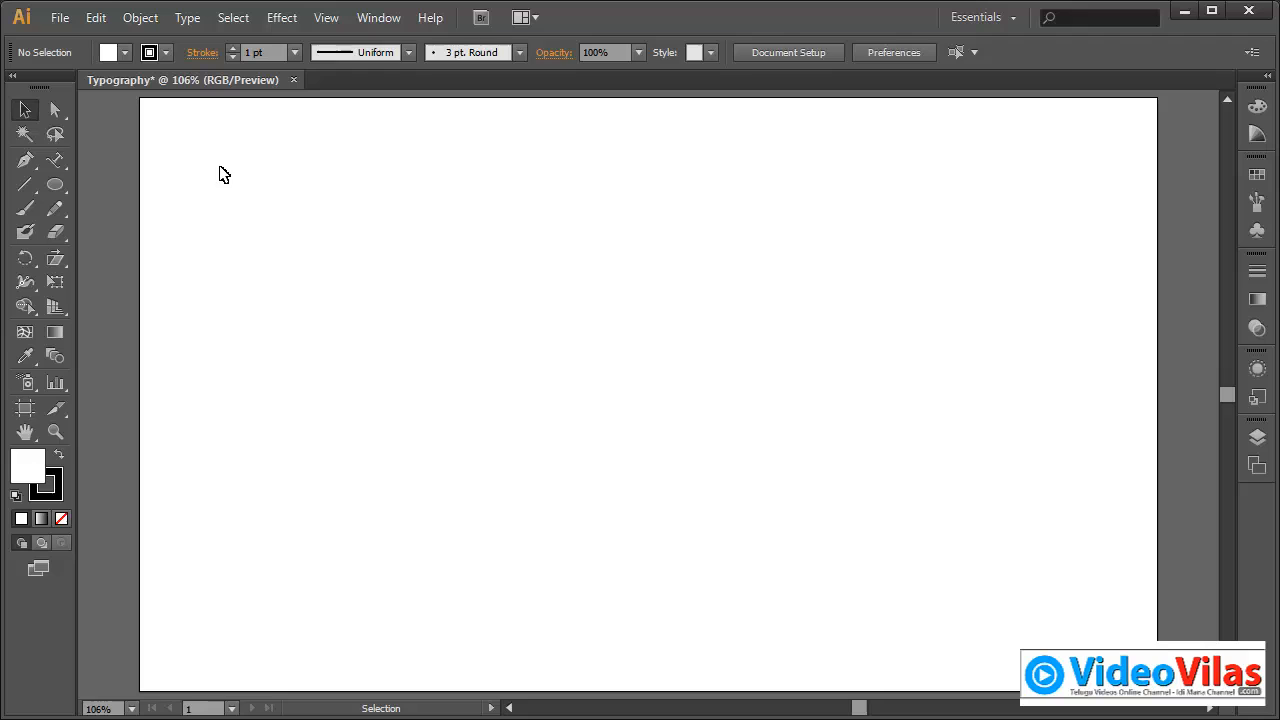
# Step: Add vertical point text reading "the quick brown fox jumps over the lazy dog" in the upper-left part of the artboard
pyautogui.click(55, 160)
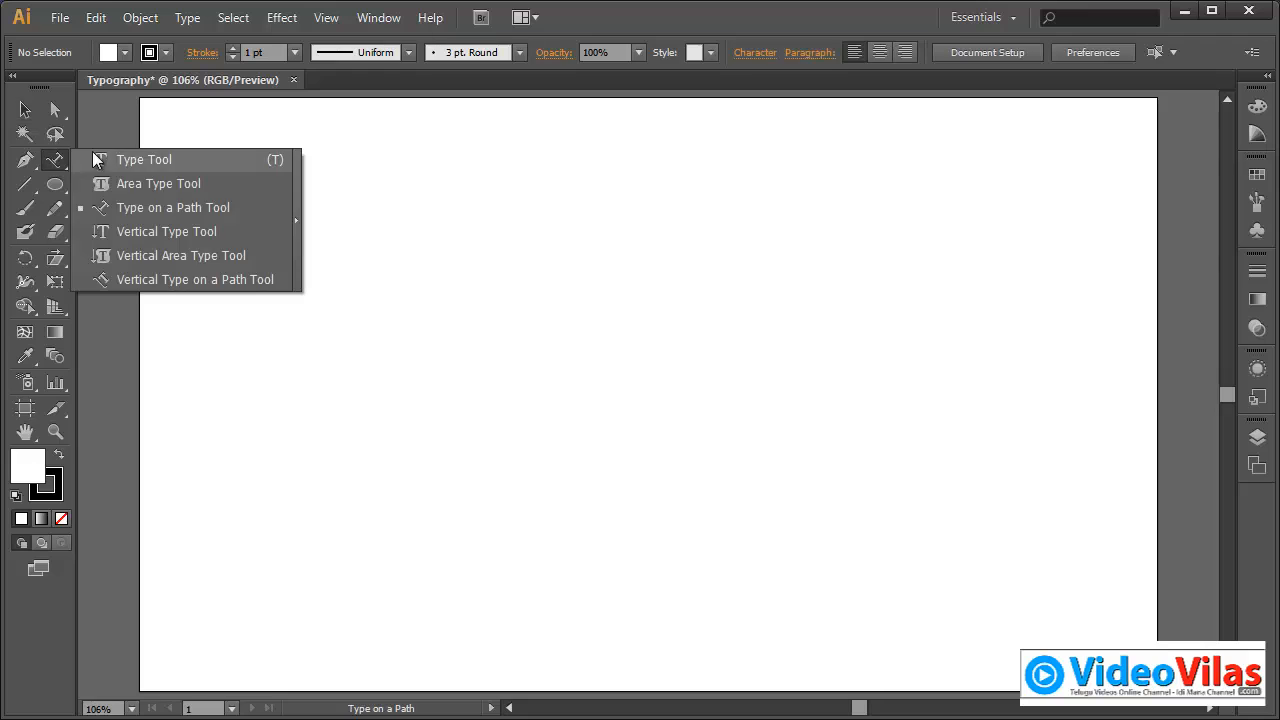
pyautogui.click(172, 235)
pyautogui.click(412, 226)
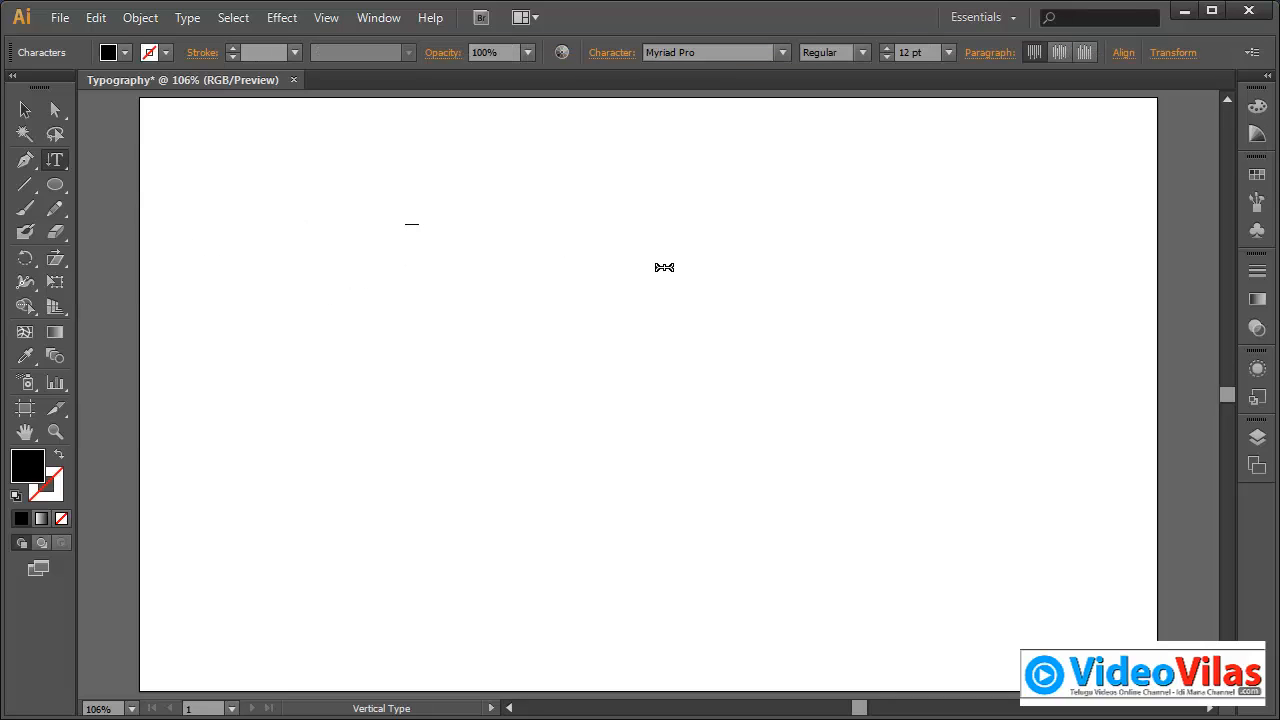
pyautogui.write('the quick brown fox jumps over the lazy dog')
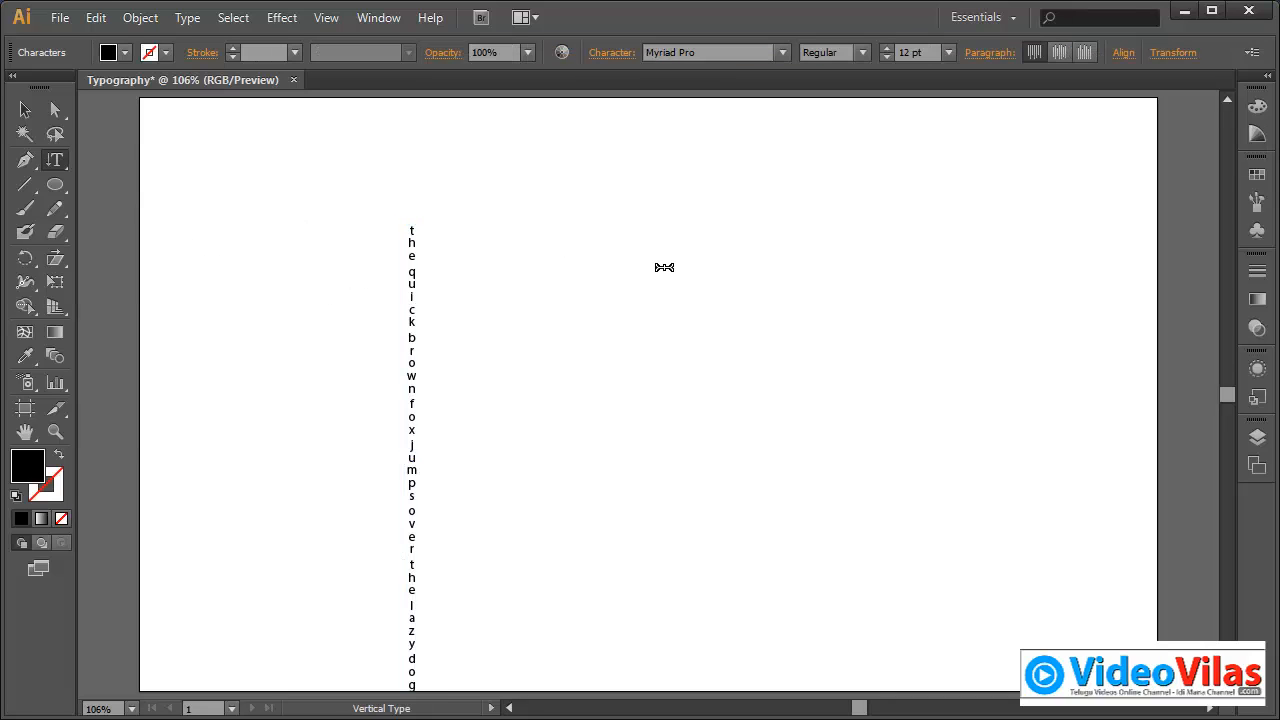
# Step: Delete the vertical point text and restore the default fill and stroke
pyautogui.click(22, 112)
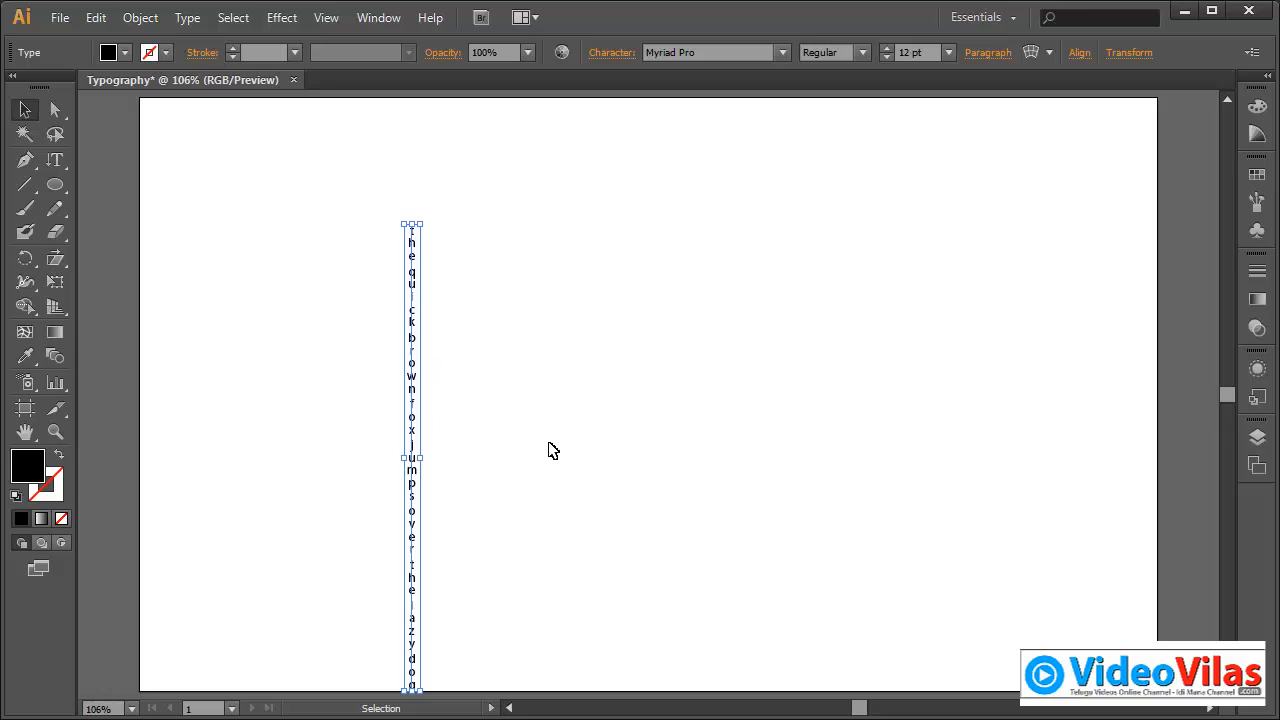
pyautogui.press('Delete')
pyautogui.press('d')
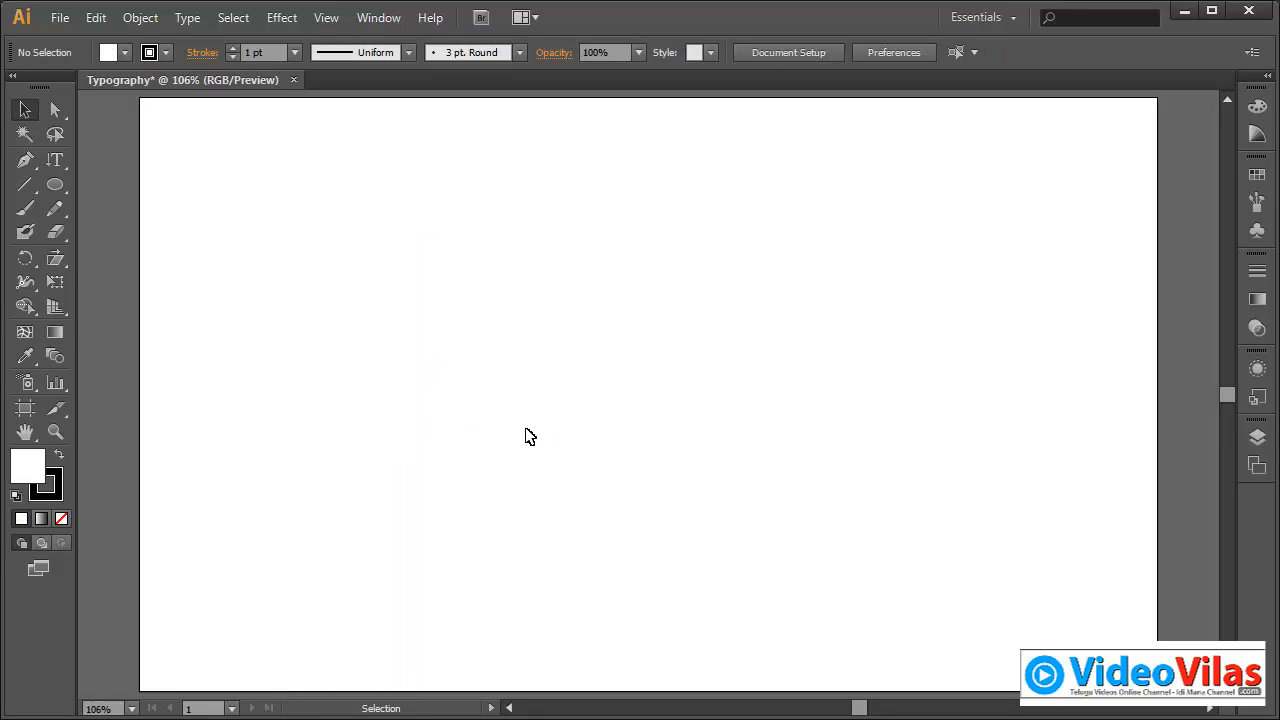
# Step: Draw a large ellipse and fill it with repeated "the quick brown fox jumps over the lazy dog" as vertical area type
pyautogui.click(55, 185)
pyautogui.moveTo(294, 168); pyautogui.dragTo(728, 577)
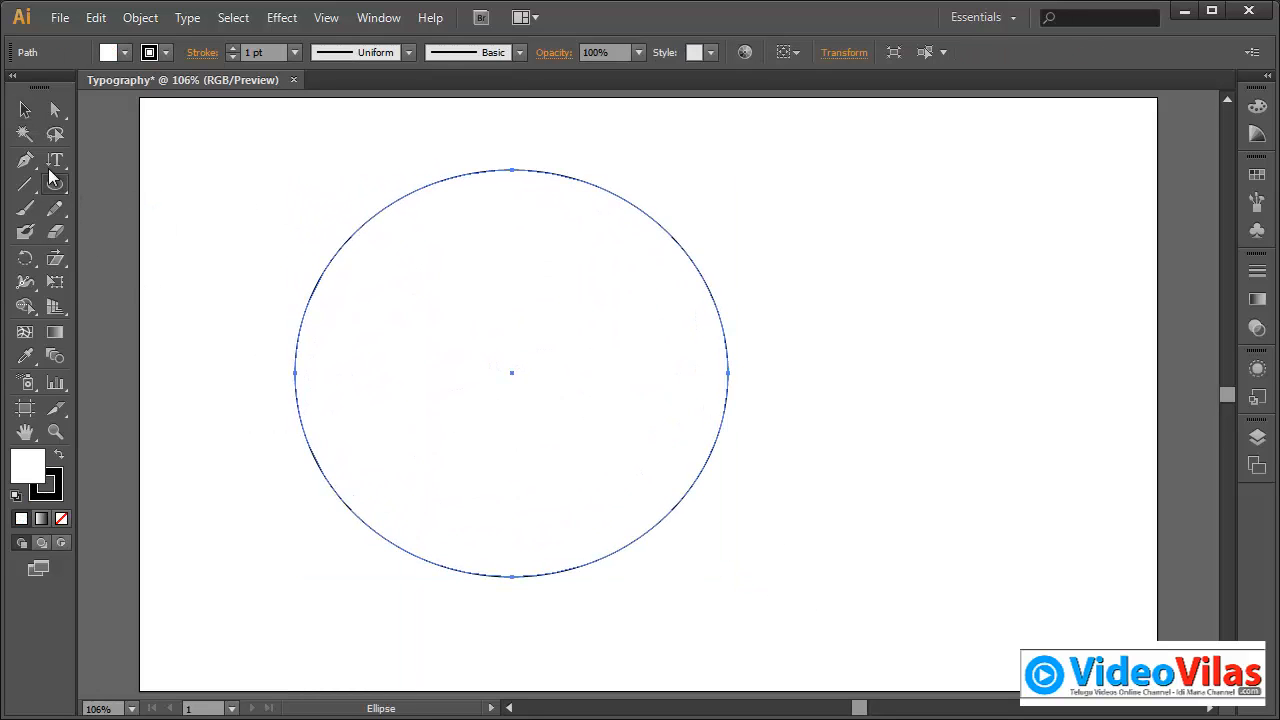
pyautogui.moveTo(52, 167); pyautogui.dragTo(130, 254)
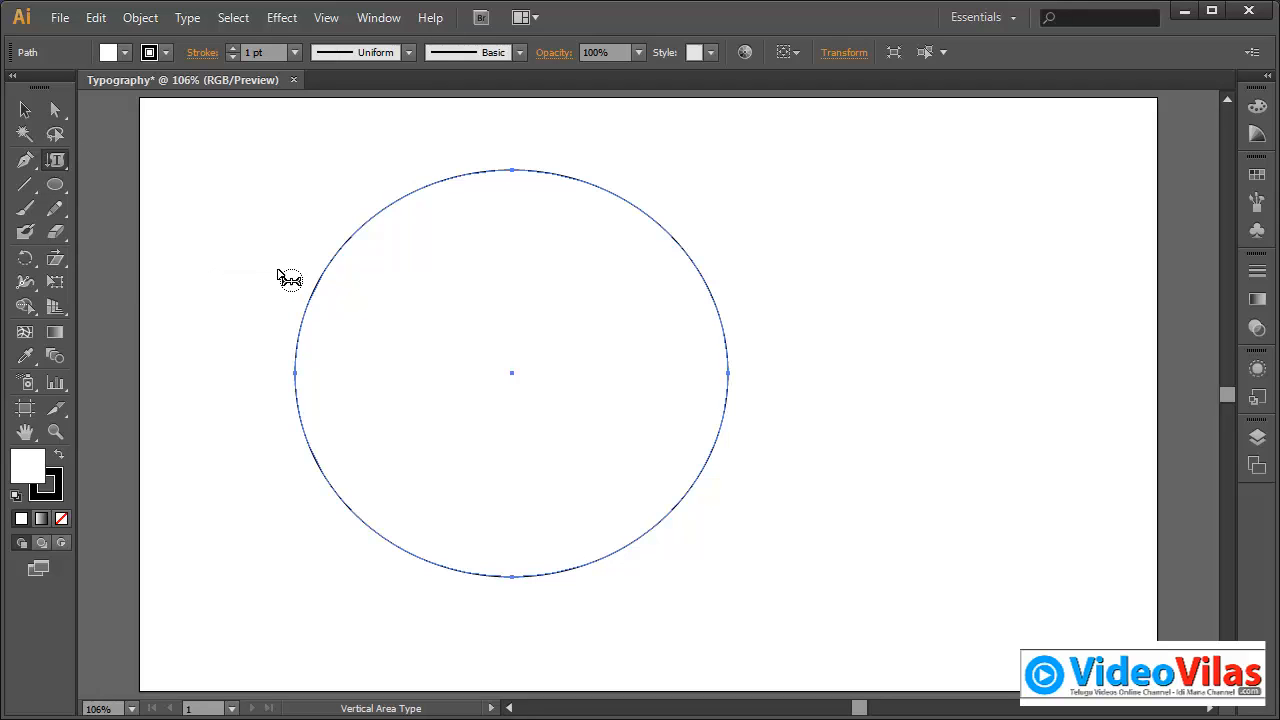
pyautogui.click(466, 178)
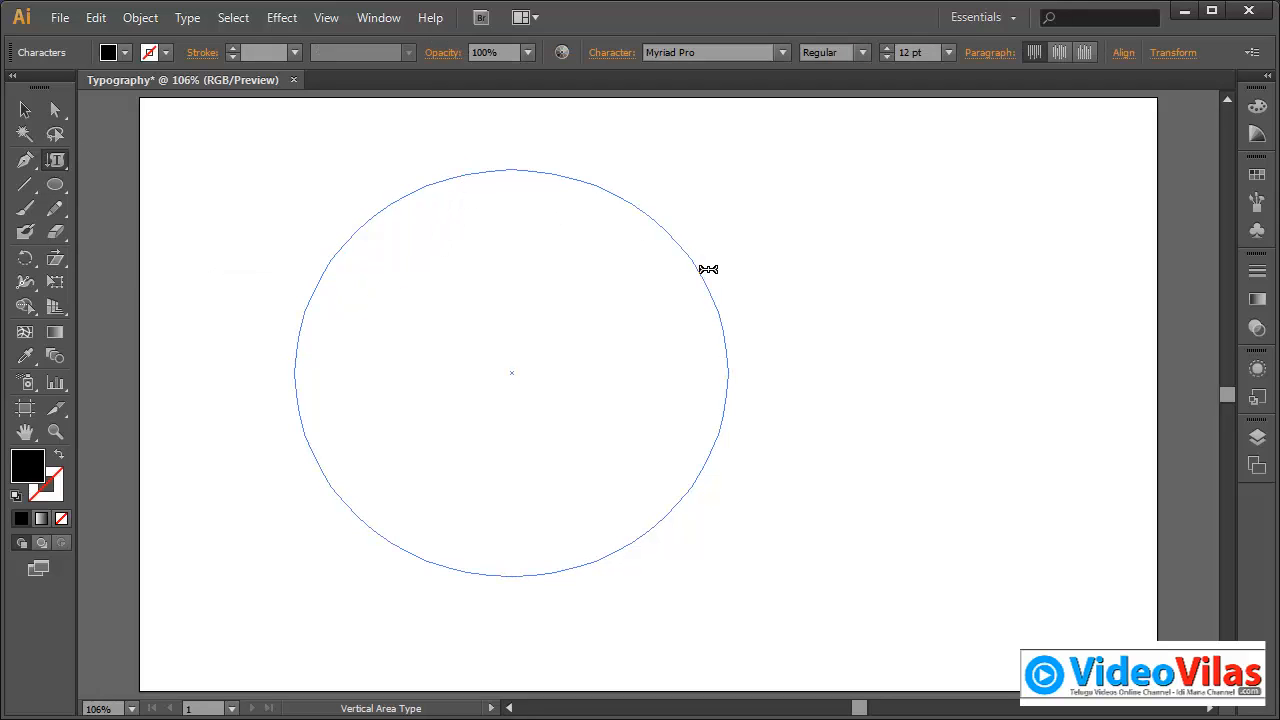
pyautogui.press('ctrl')
pyautogui.hotkey('ctrl', 'v')
pyautogui.hotkey('ctrl', 'shift', 'a')
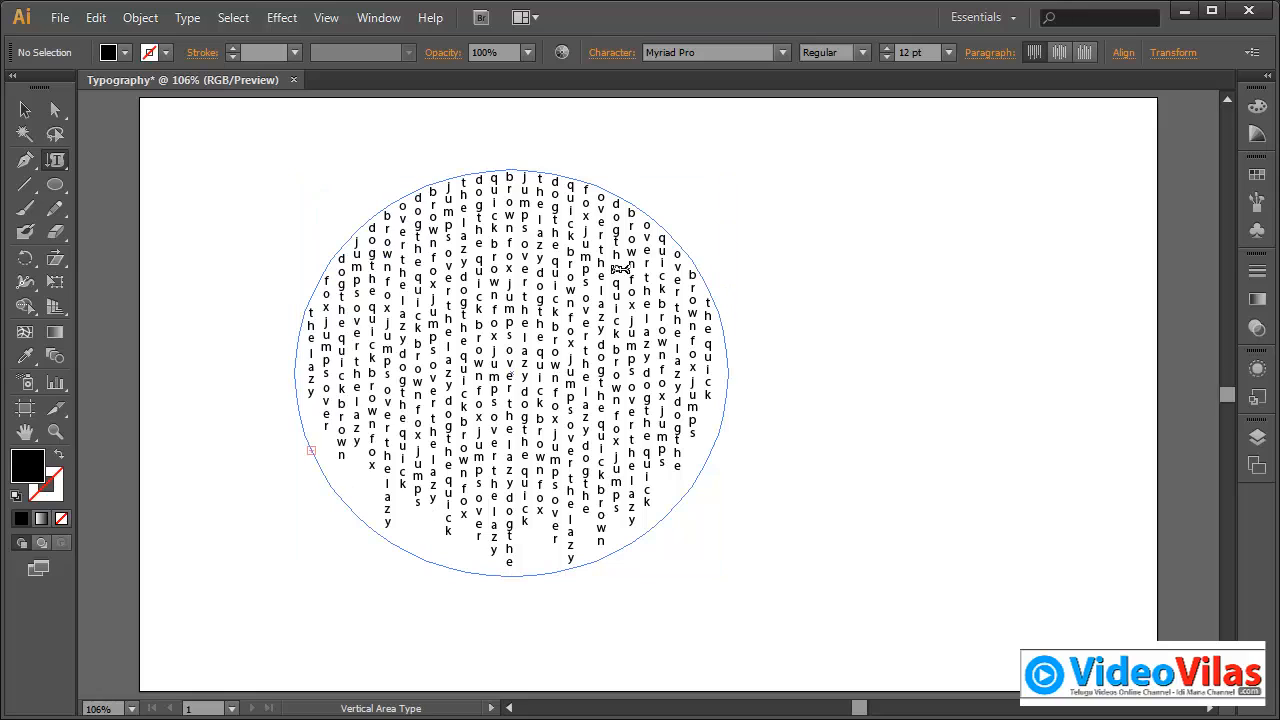
# Step: Delete the ellipse of vertical area text and reset to the default fill and stroke
pyautogui.press('v')
pyautogui.hotkey('ctrl', 'a')
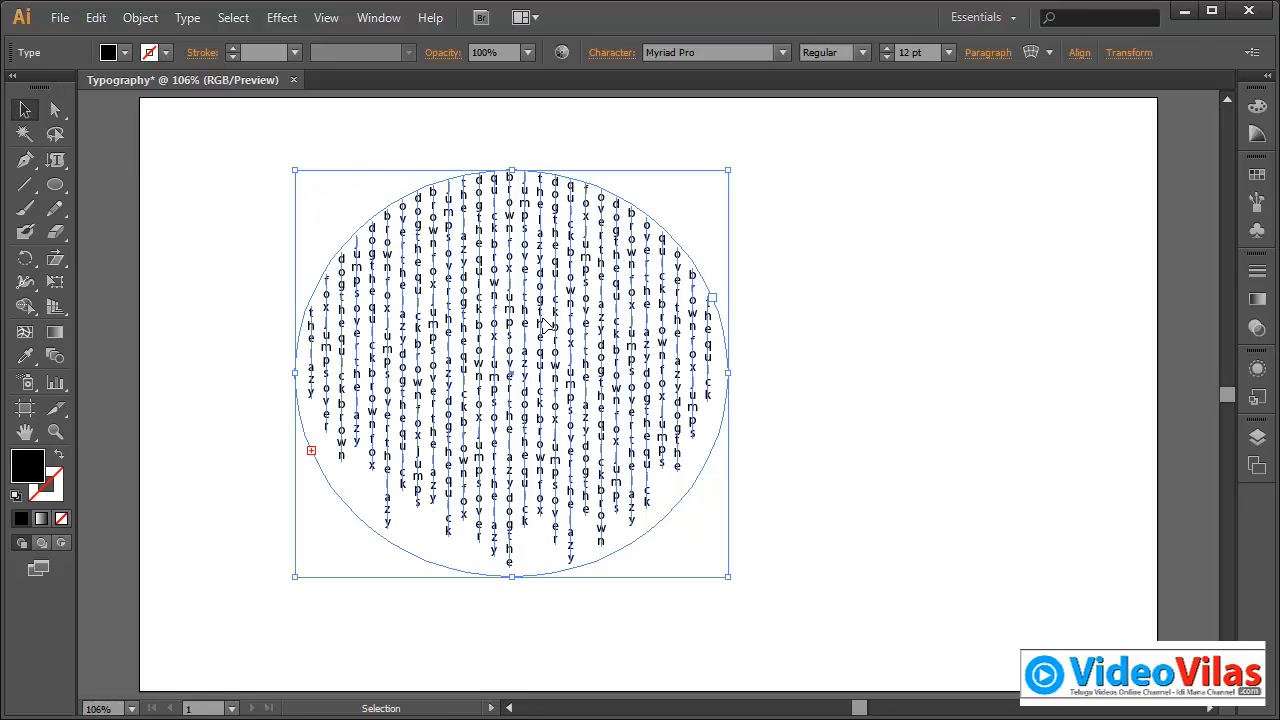
pyautogui.press('Delete')
pyautogui.press('d')
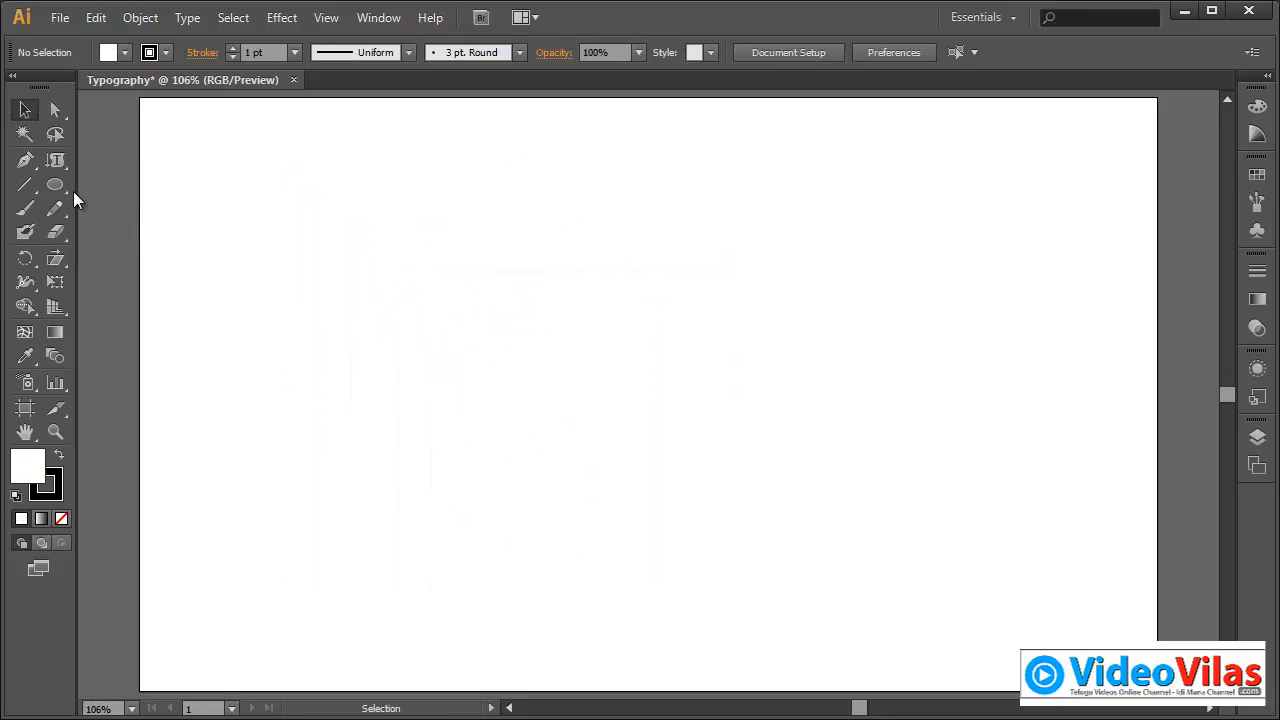
# Step: Draw an open S-shaped Pen path with three anchor points, descending from the artboard's upper left to its lower right
pyautogui.press('p')
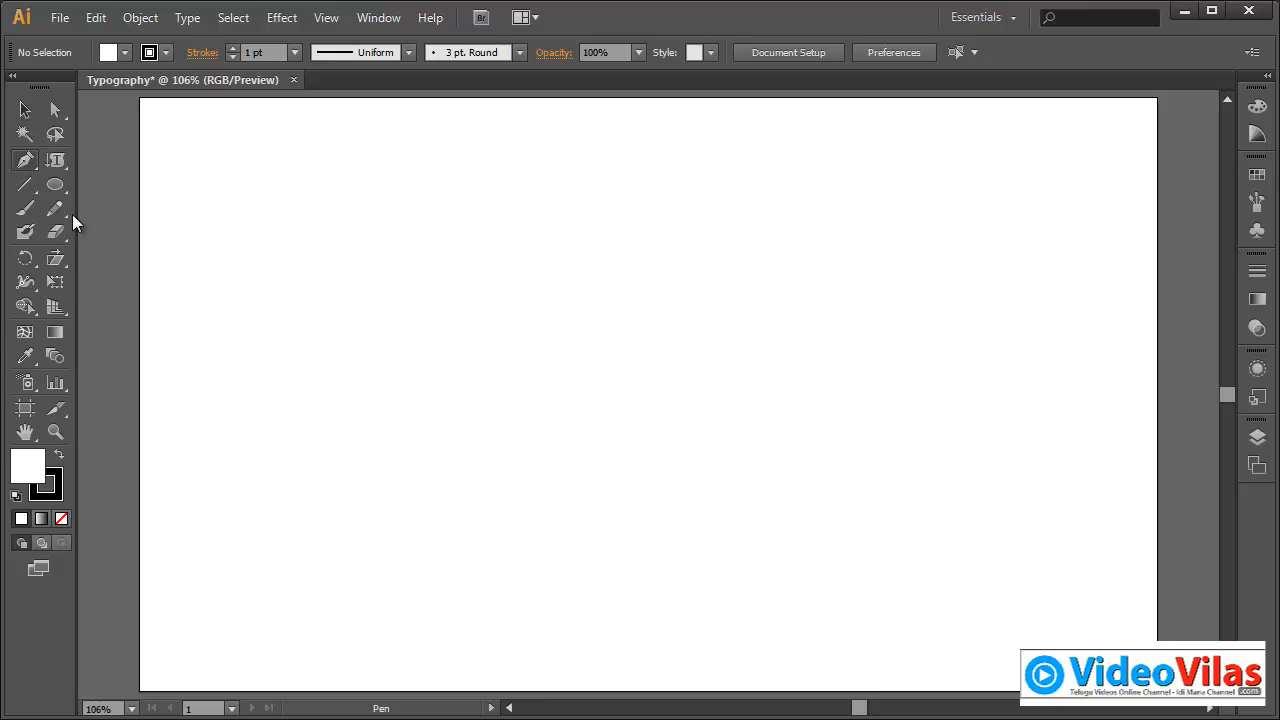
pyautogui.click(380, 180)
pyautogui.moveTo(666, 350); pyautogui.dragTo(706, 514)
pyautogui.moveTo(956, 582); pyautogui.dragTo(1057, 520)
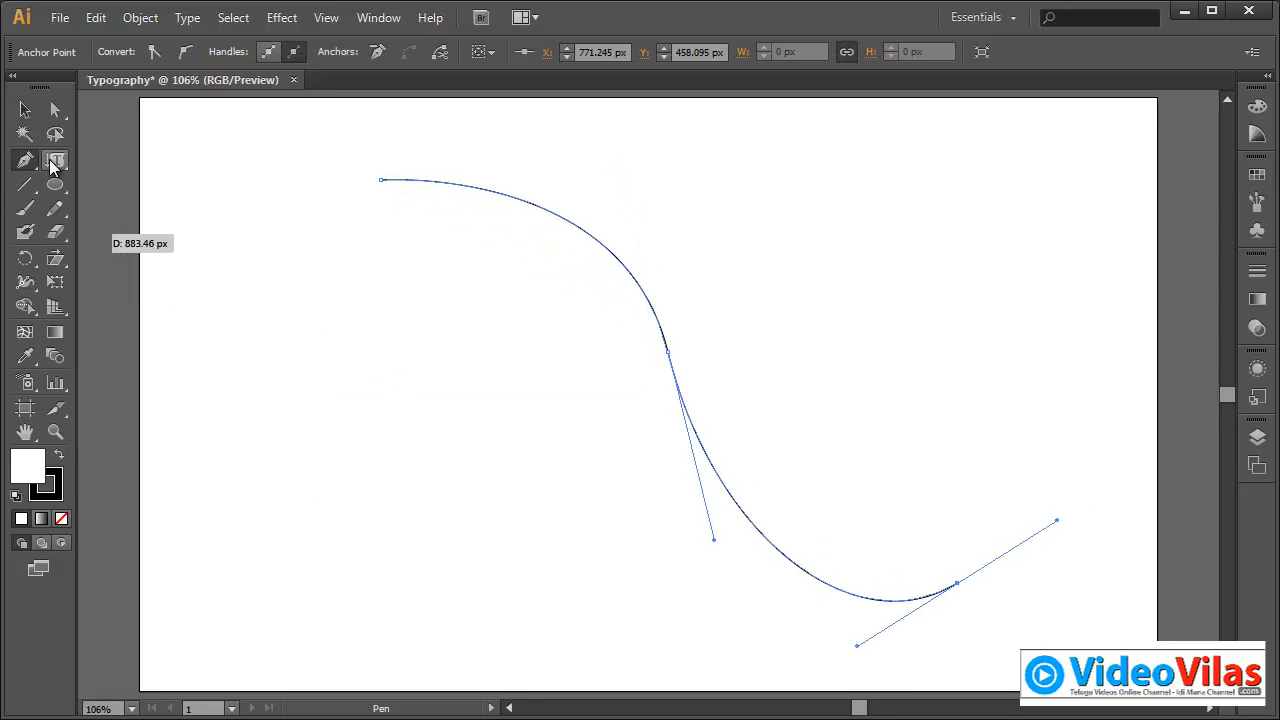
# Step: Run "The quick brown fox jumps over the lazy dog the quick brown fox jumps" as vertical type along the S-shaped path
pyautogui.click(52, 162)
pyautogui.click(165, 283)
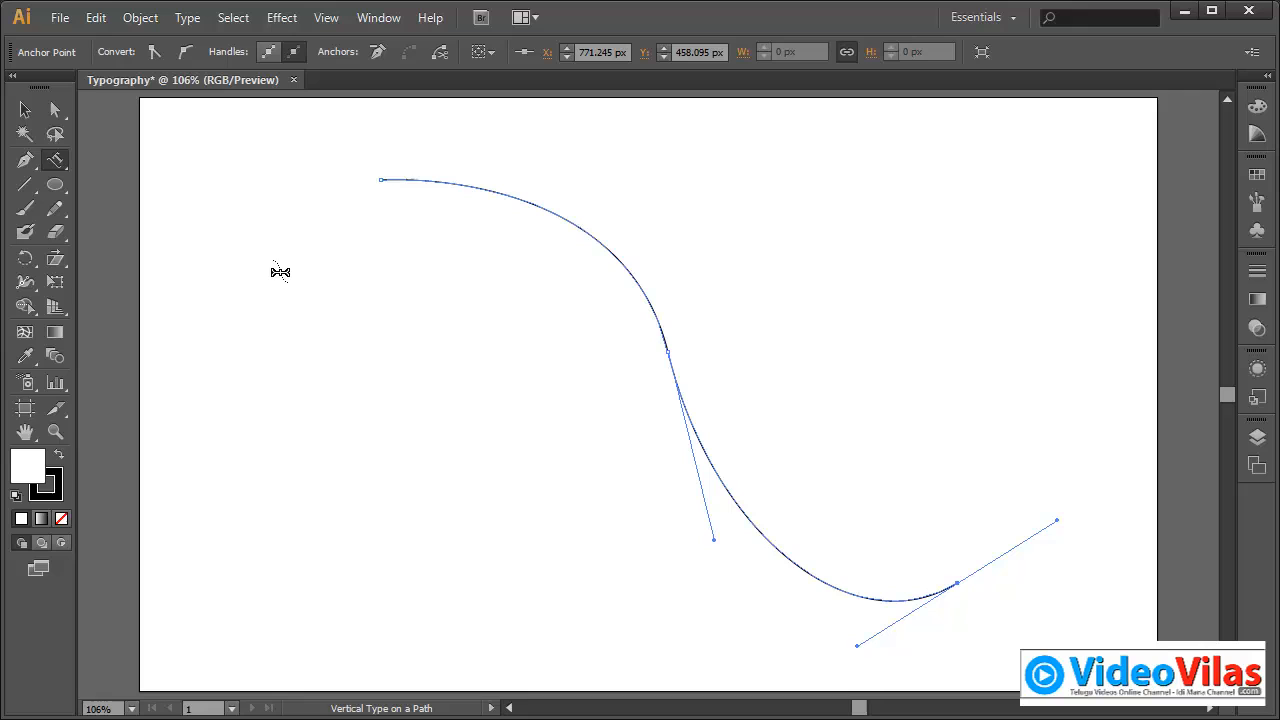
pyautogui.click(389, 180)
pyautogui.write('The quick brown fox jumps over the lazy dog the quick brown fox jumps')
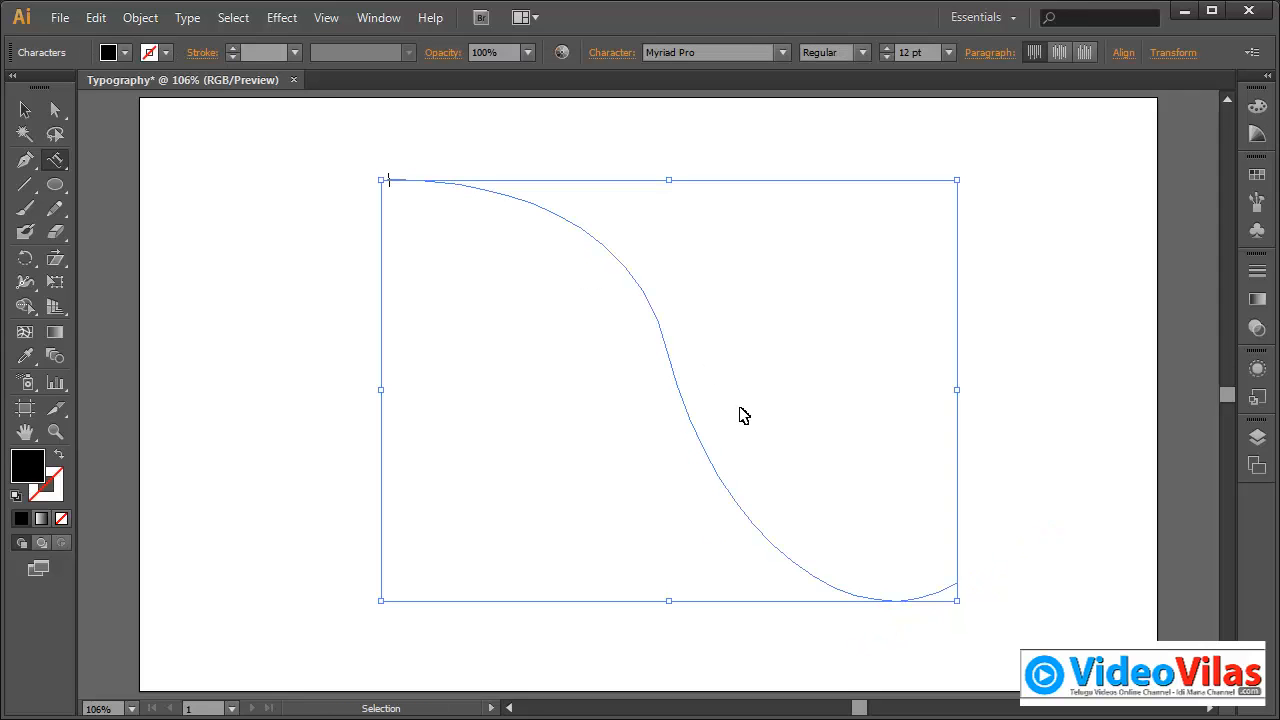
pyautogui.press('Escape')
# Step: Delete the S-shaped path together with its vertical type
pyautogui.click(25, 110)
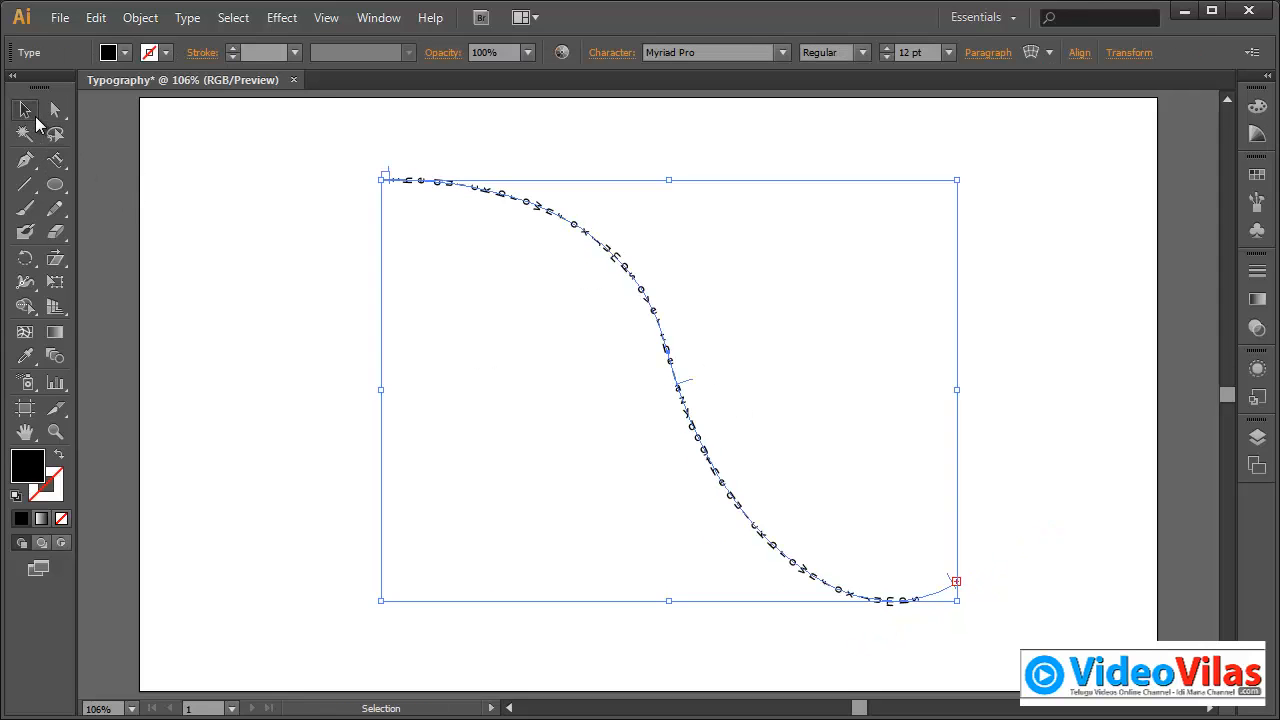
pyautogui.moveTo(343, 127); pyautogui.dragTo(608, 395)
pyautogui.press('Delete')
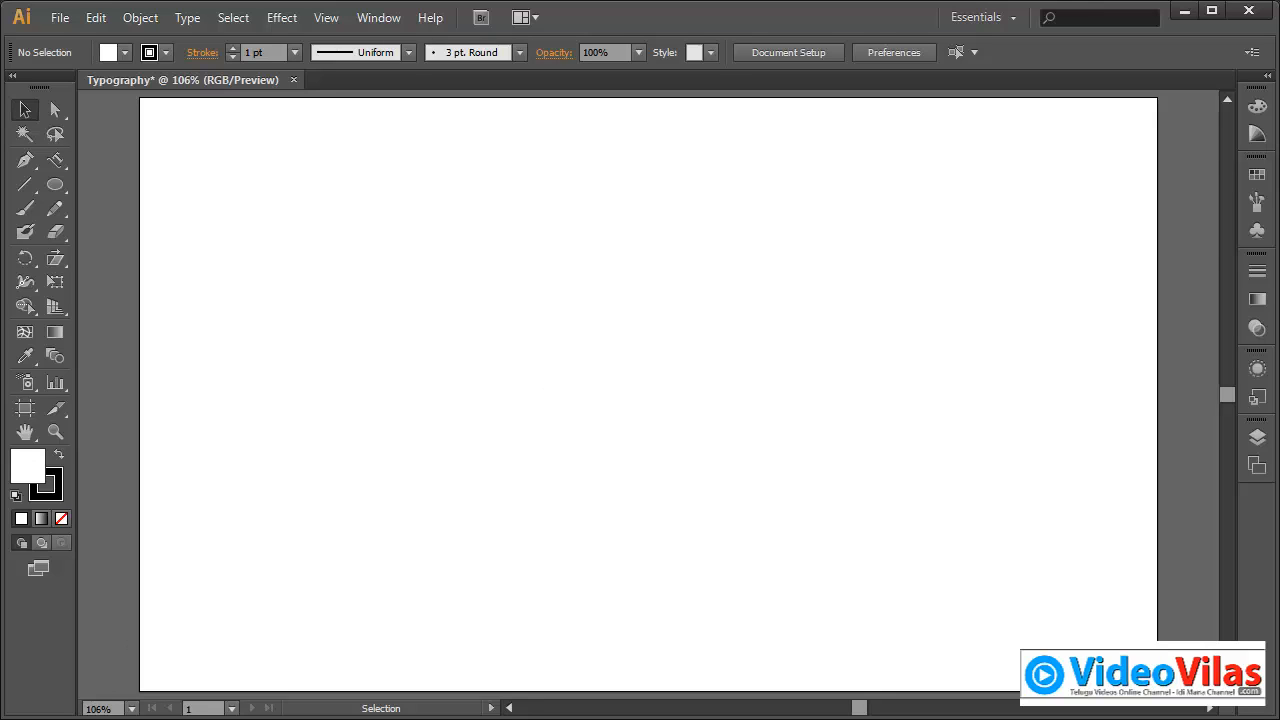
# Step: Add horizontal point text "typ[ography is great" at the artboard's upper left and scale it up to about 62.25 pt
pyautogui.click(53, 168)
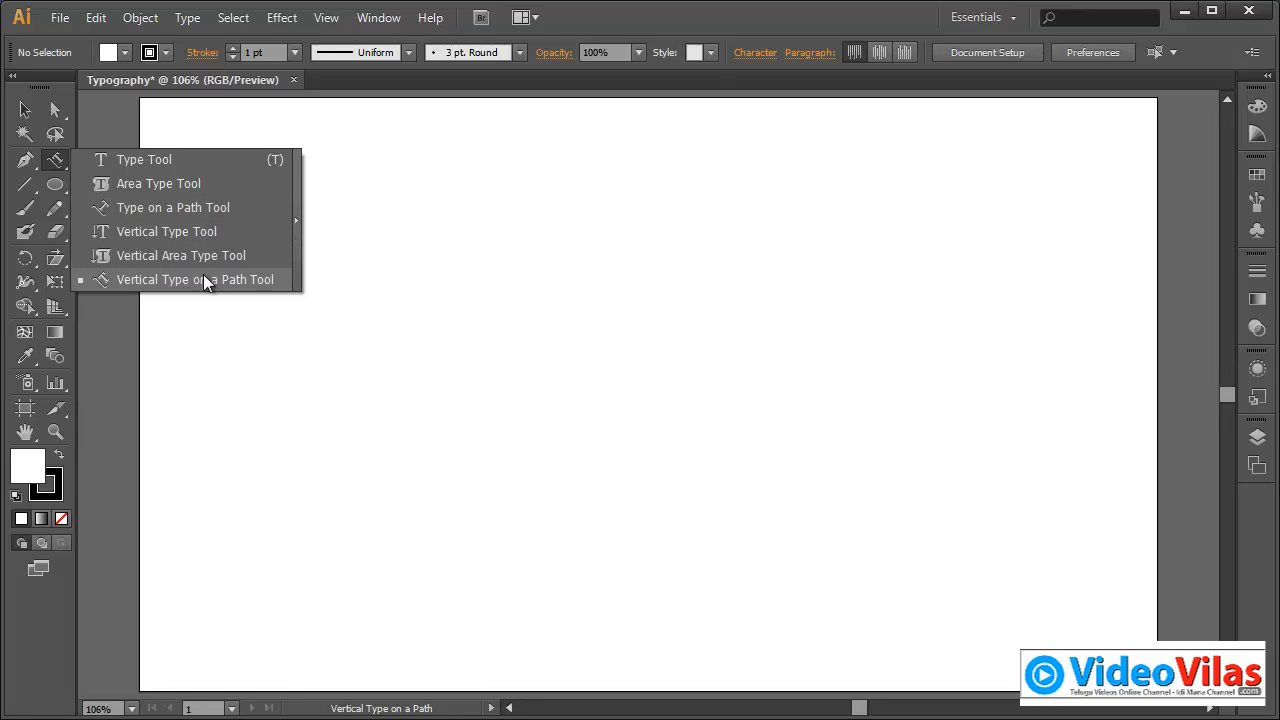
pyautogui.click(183, 166)
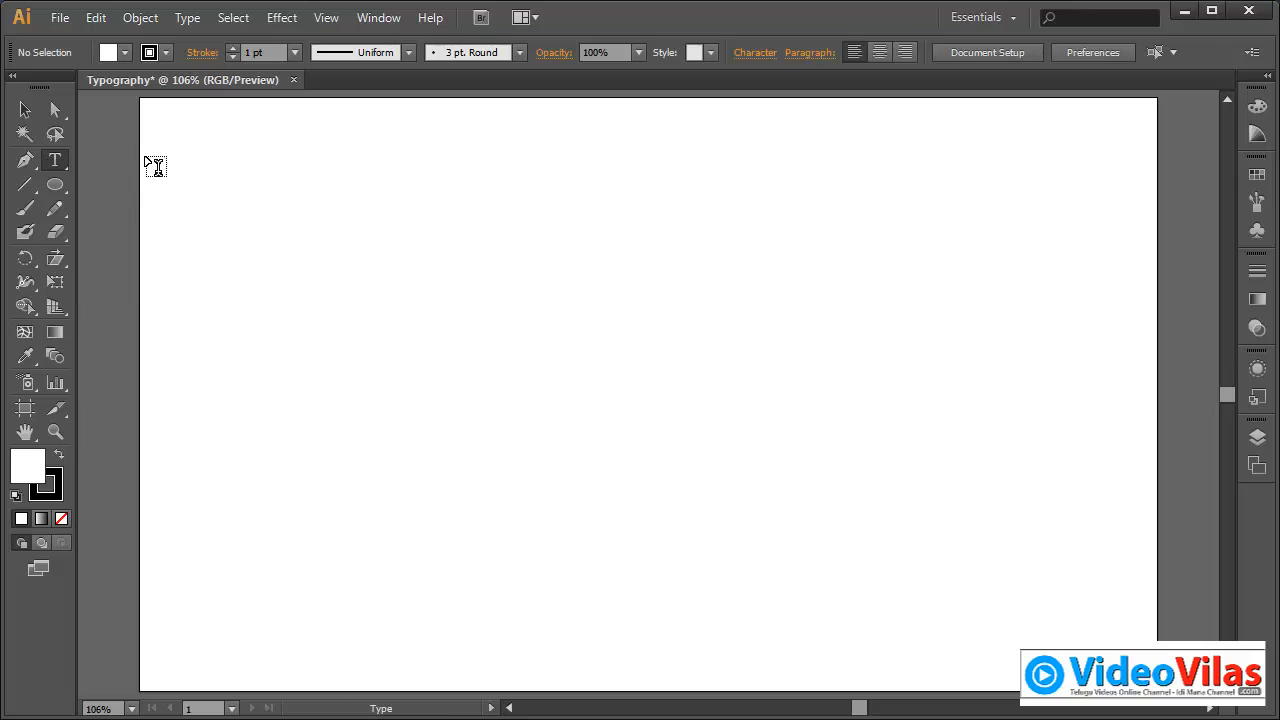
pyautogui.click(61, 161)
pyautogui.click(139, 166)
pyautogui.click(360, 283)
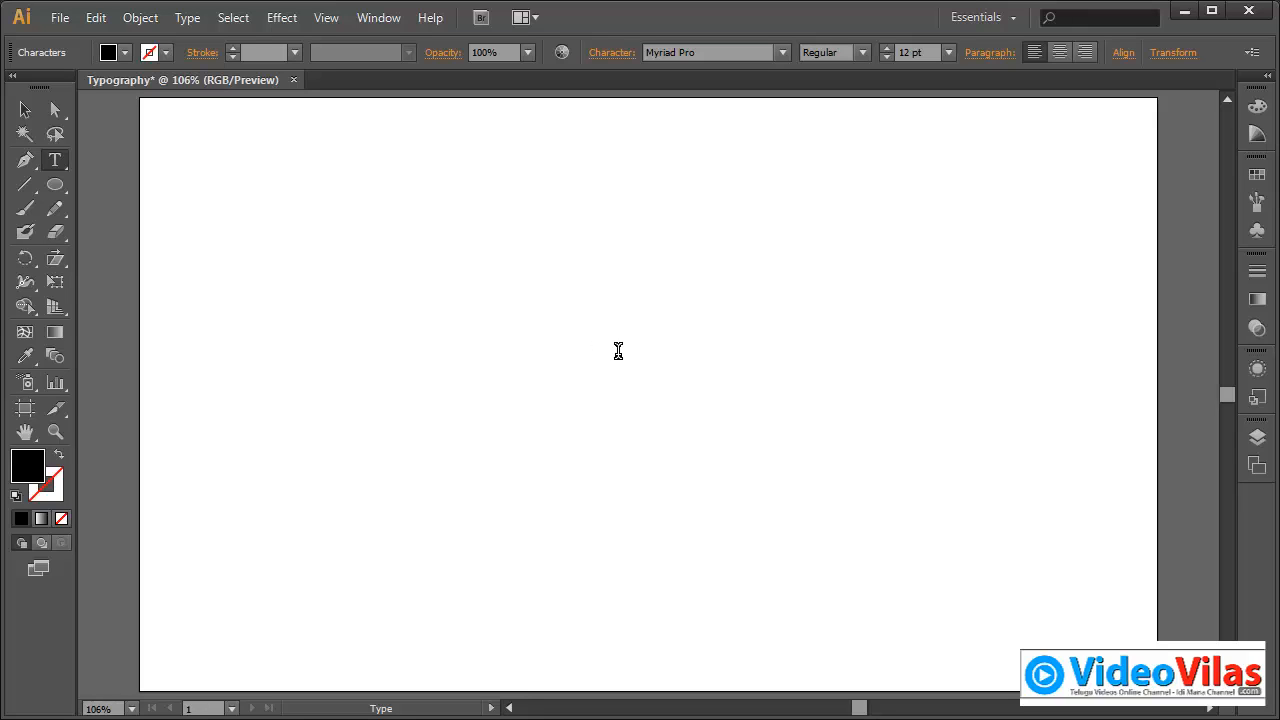
pyautogui.write('typ[ography is great')
pyautogui.click(25, 109)
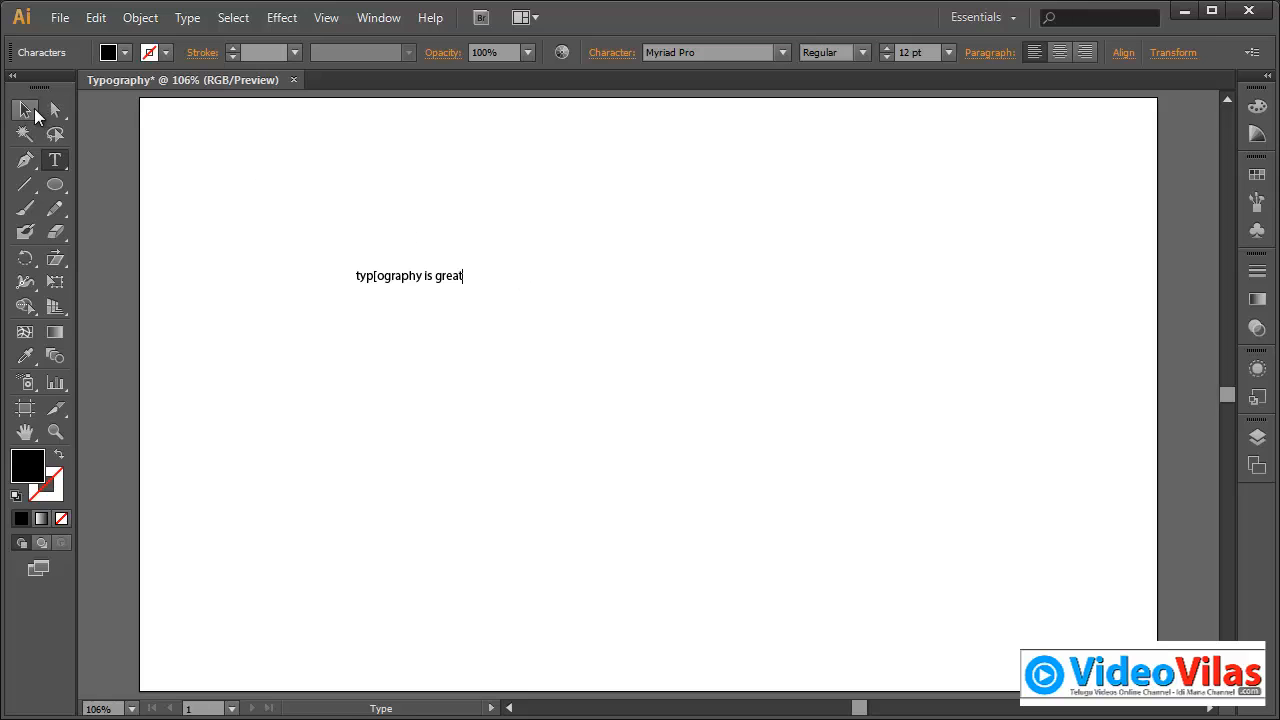
pyautogui.moveTo(464, 284); pyautogui.dragTo(890, 346)
# Step: Remove the stray bracket so the text reads "typography is great" and move the text slightly down
pyautogui.doubleClick(472, 316)
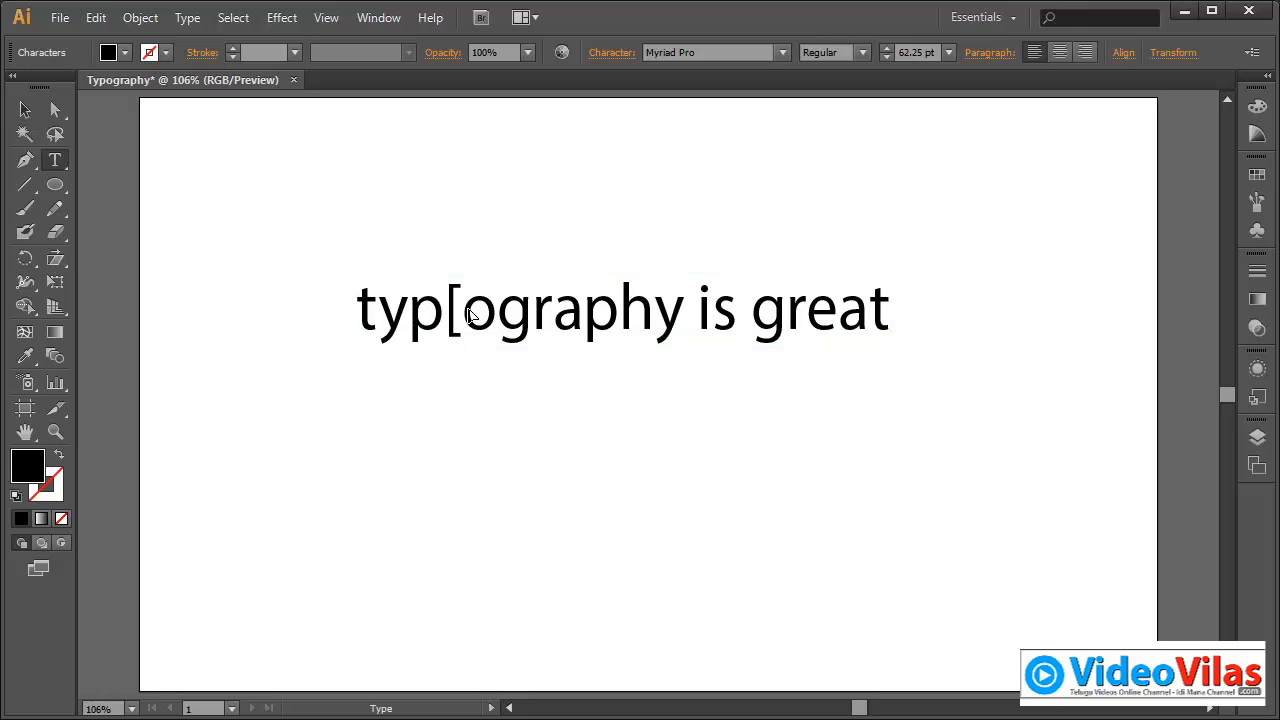
pyautogui.hotkey('ctrl', 'a')
pyautogui.click(26, 112)
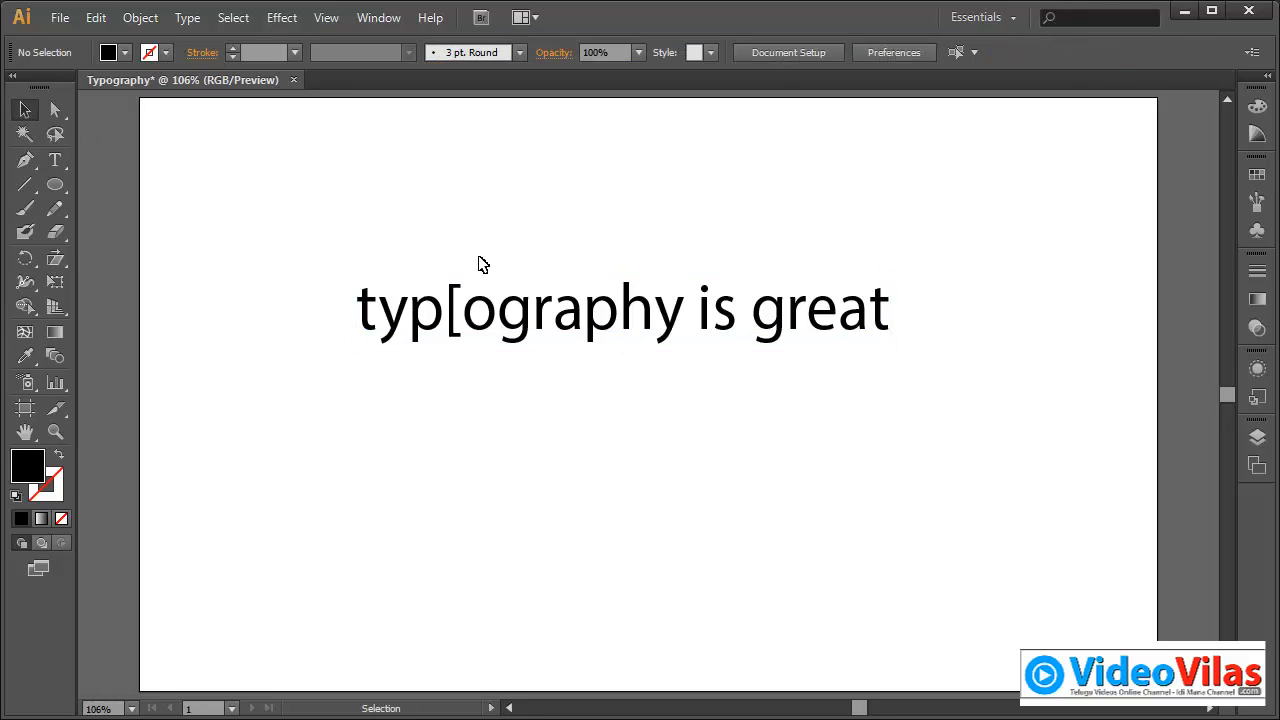
pyautogui.doubleClick(452, 308)
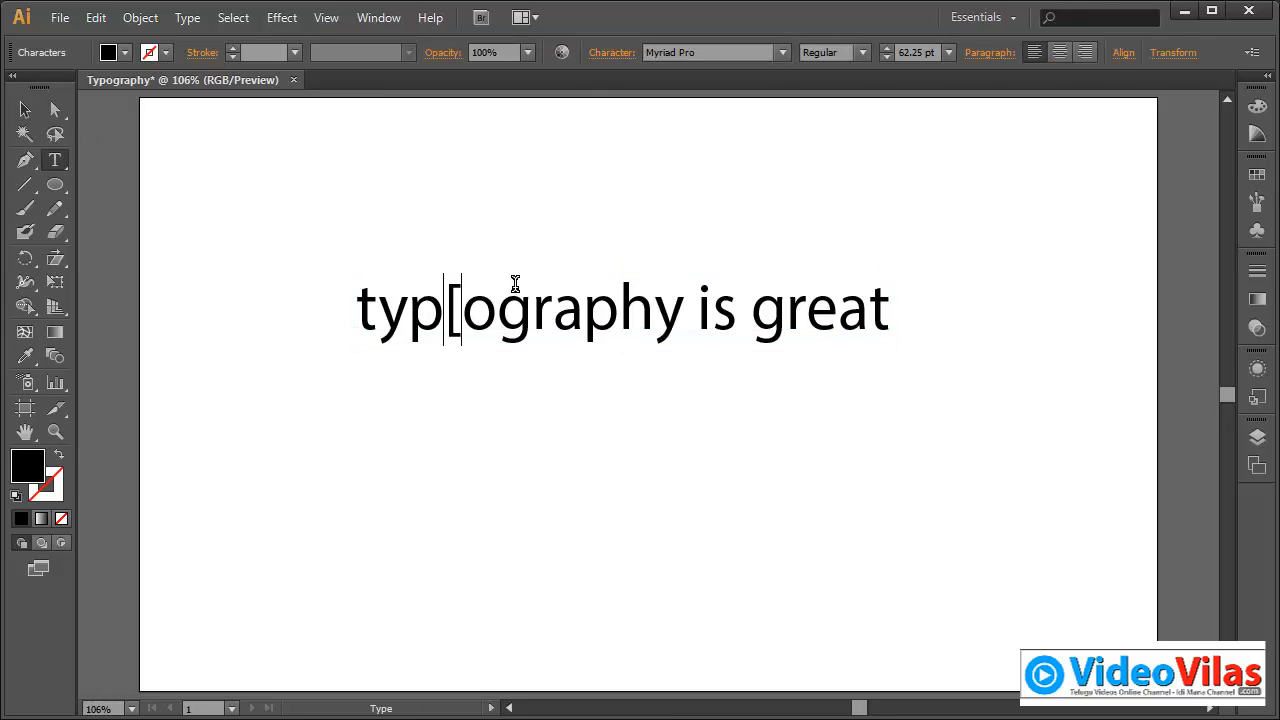
pyautogui.press('Delete')
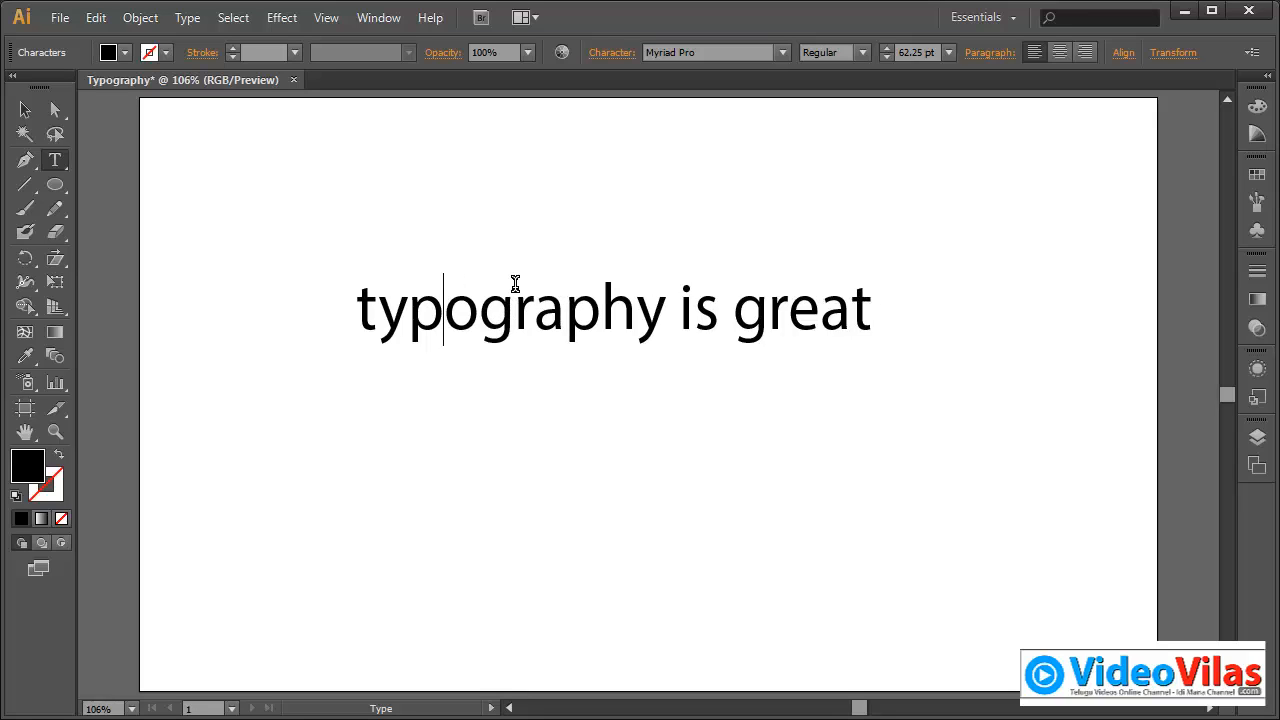
pyautogui.click(26, 111)
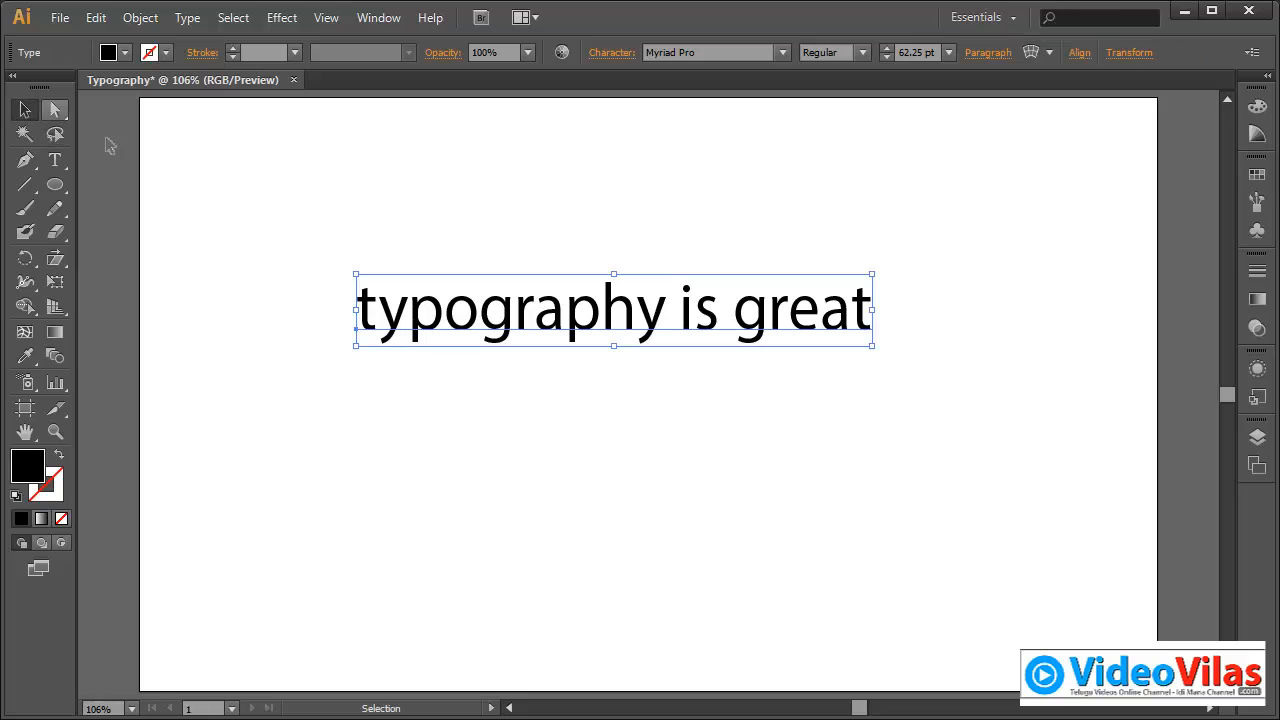
pyautogui.moveTo(432, 312); pyautogui.dragTo(426, 336)
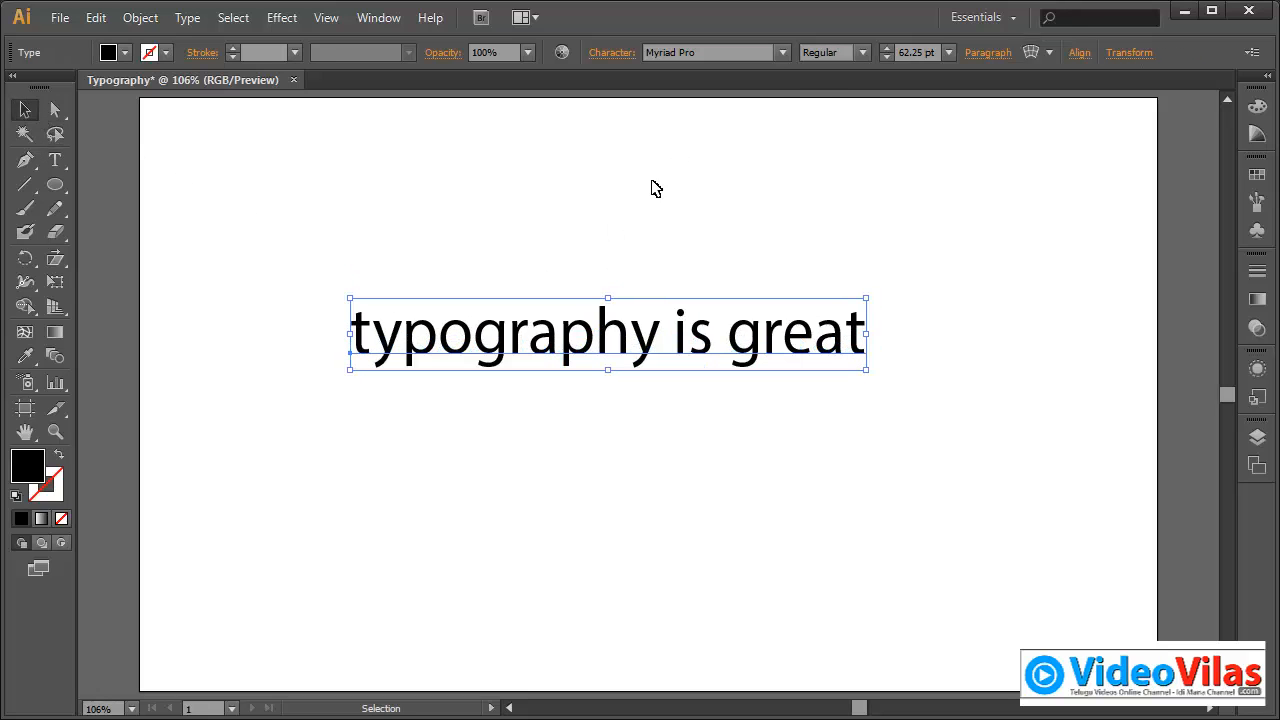
# Step: Set the "typography is great" text in Old English Text MT at 72 pt
pyautogui.click(784, 52)
pyautogui.click(703, 249)
pyautogui.click(863, 52)
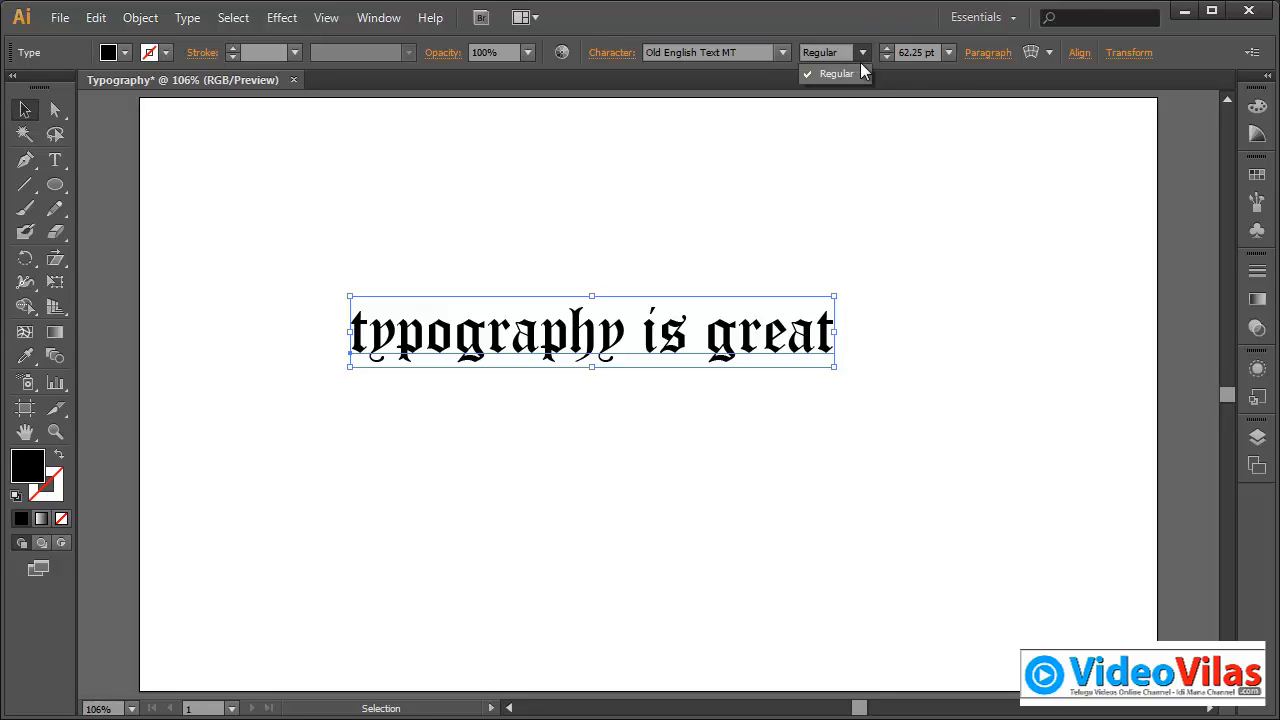
pyautogui.click(891, 18)
pyautogui.click(951, 53)
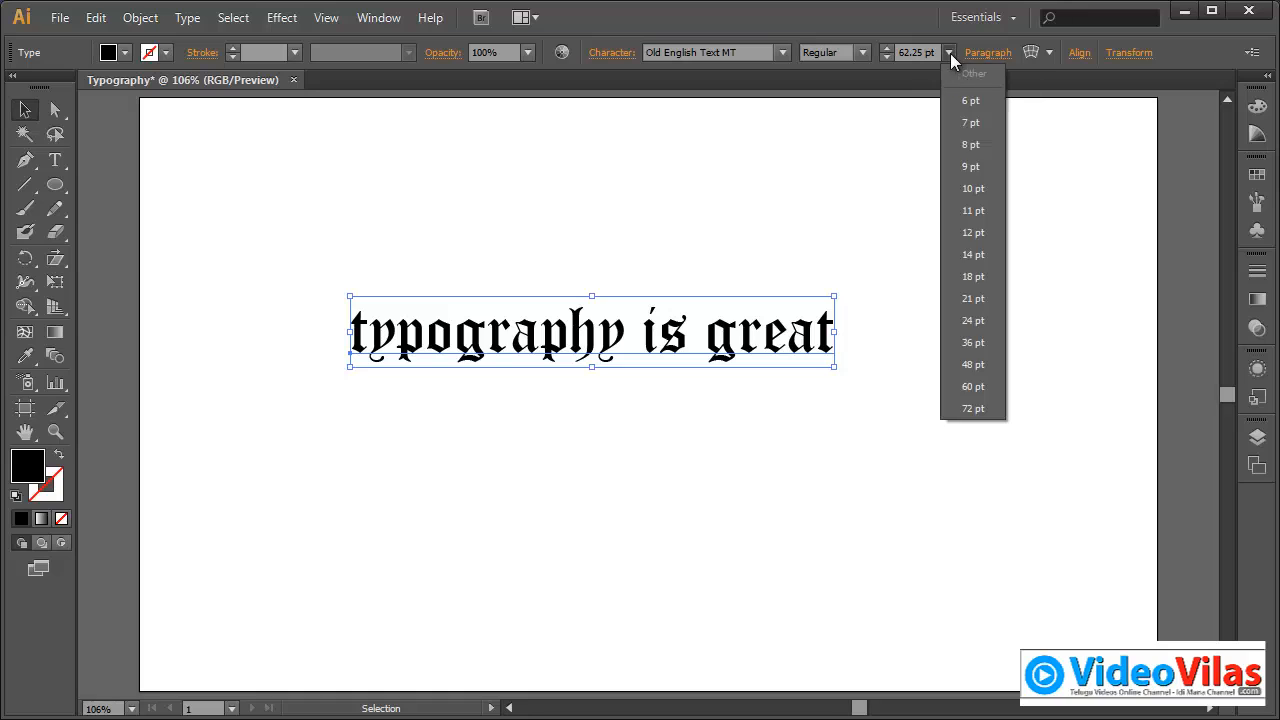
pyautogui.click(993, 406)
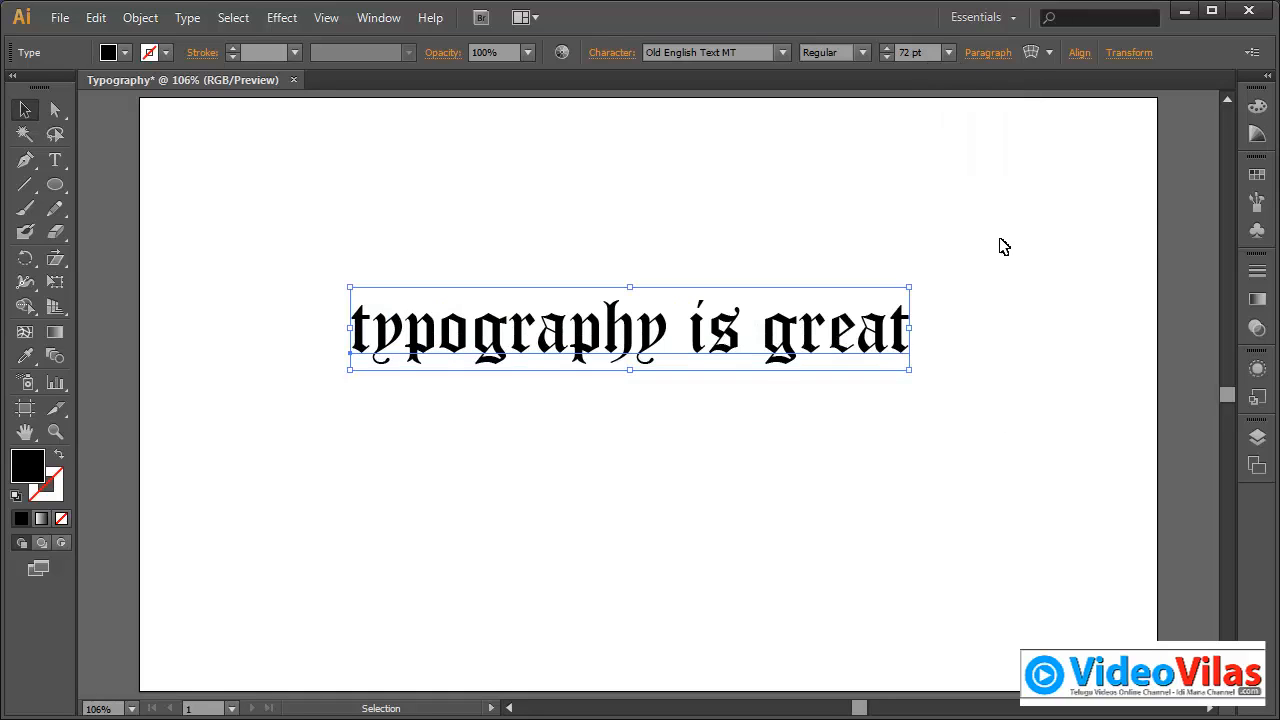
# Step: Try font sizes of 6 pt, 12 pt and 14 pt on the "typography is great" text
pyautogui.click(949, 53)
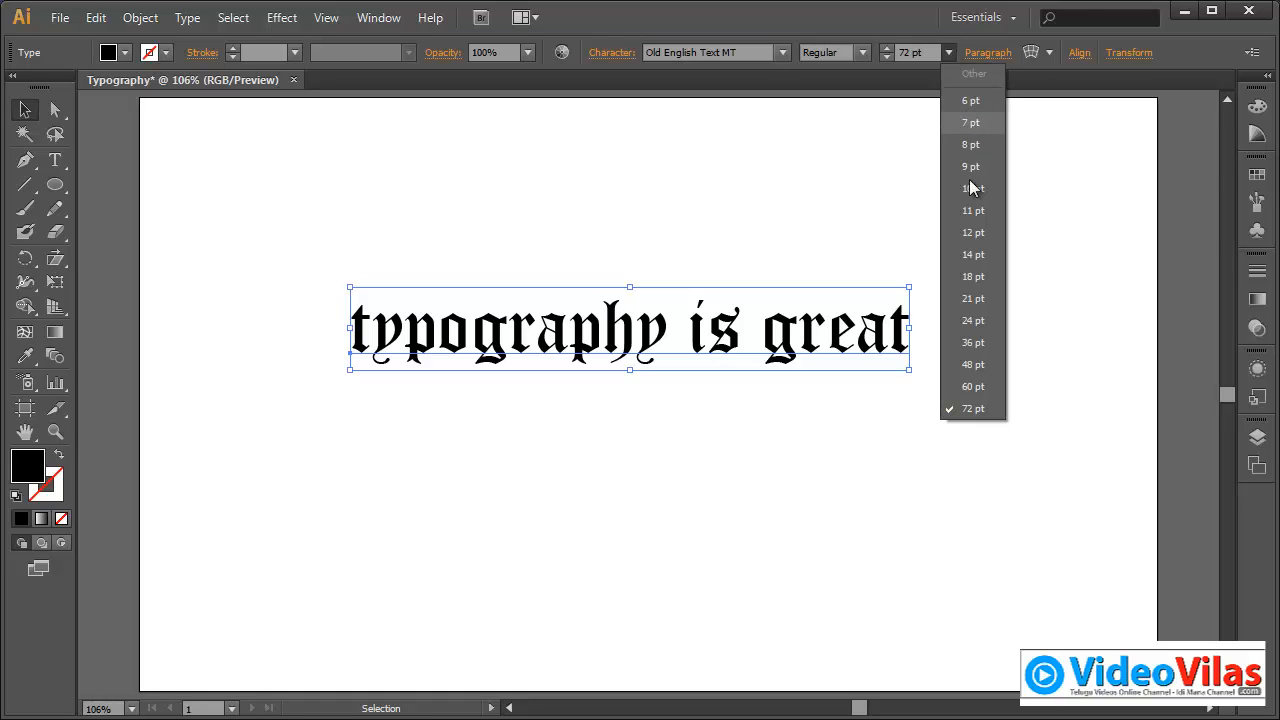
pyautogui.click(972, 102)
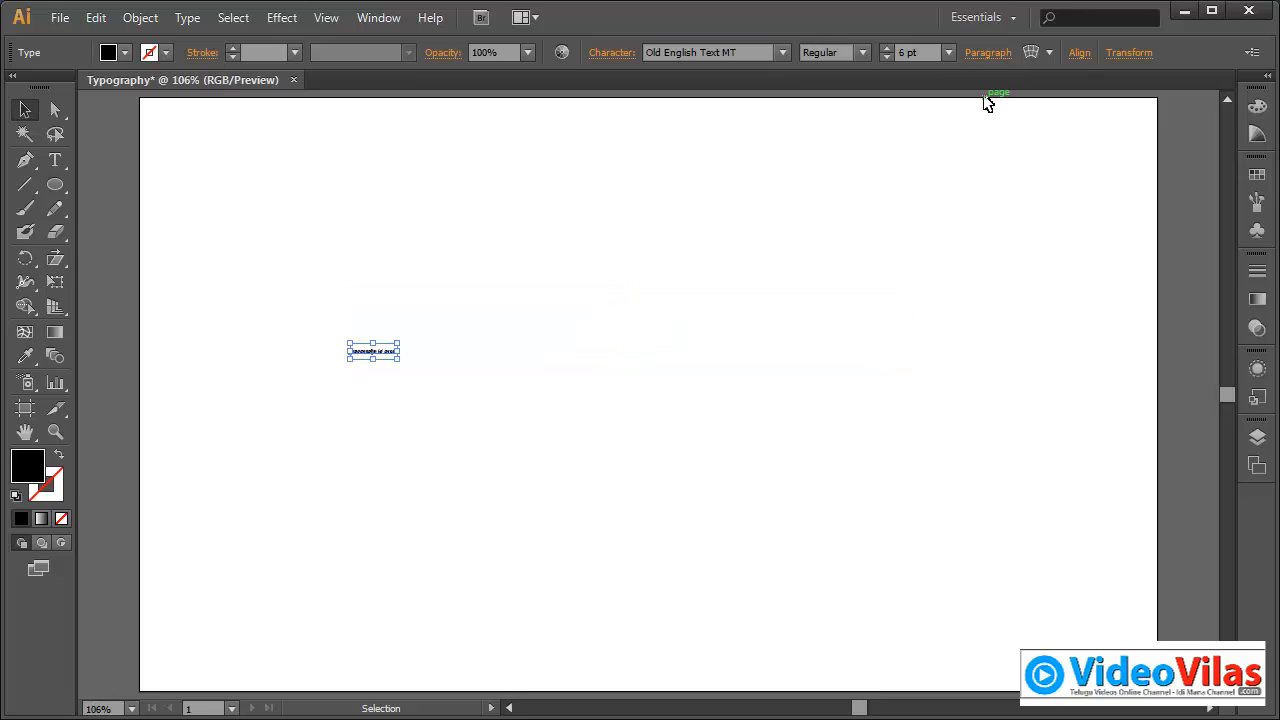
pyautogui.click(480, 403)
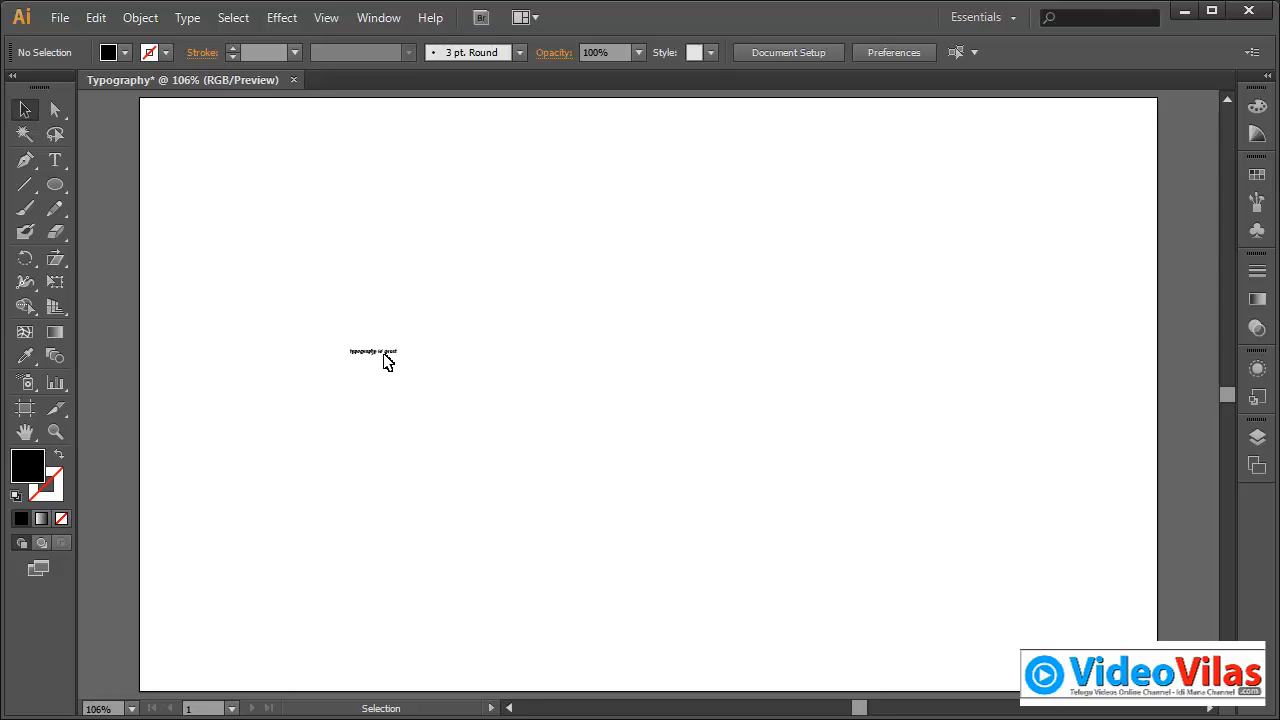
pyautogui.moveTo(334, 306); pyautogui.dragTo(422, 414)
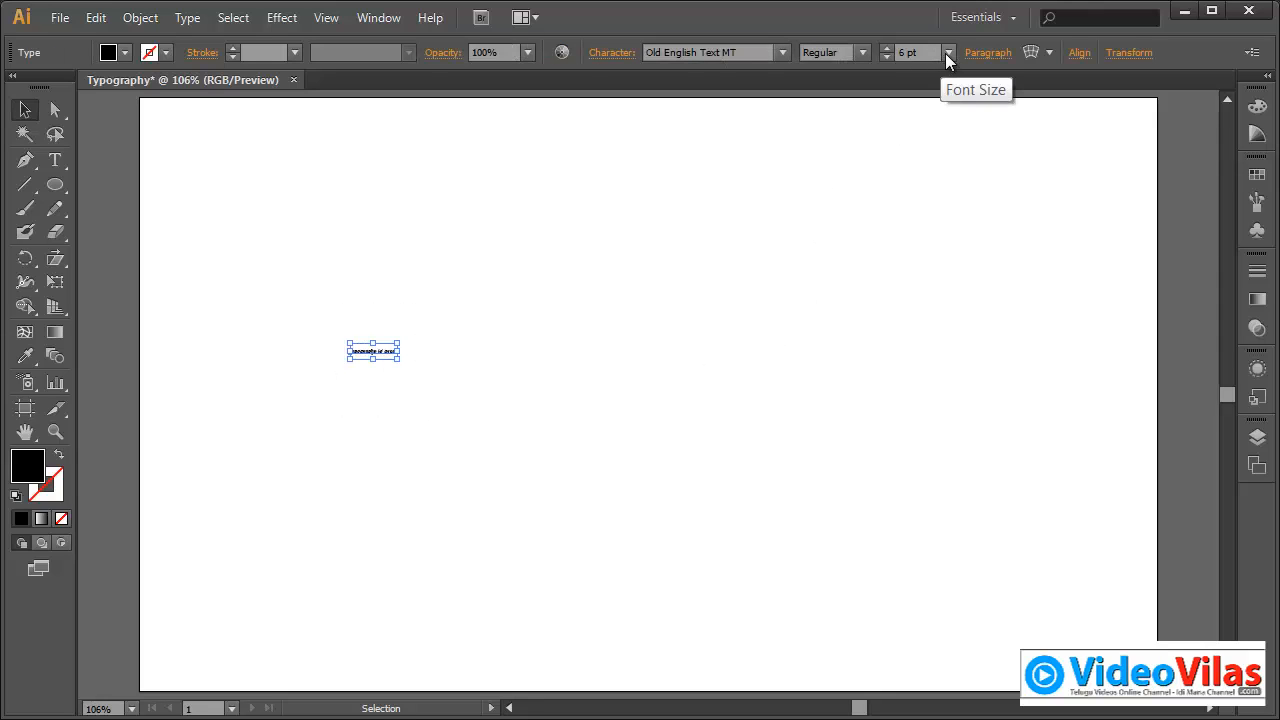
pyautogui.click(947, 53)
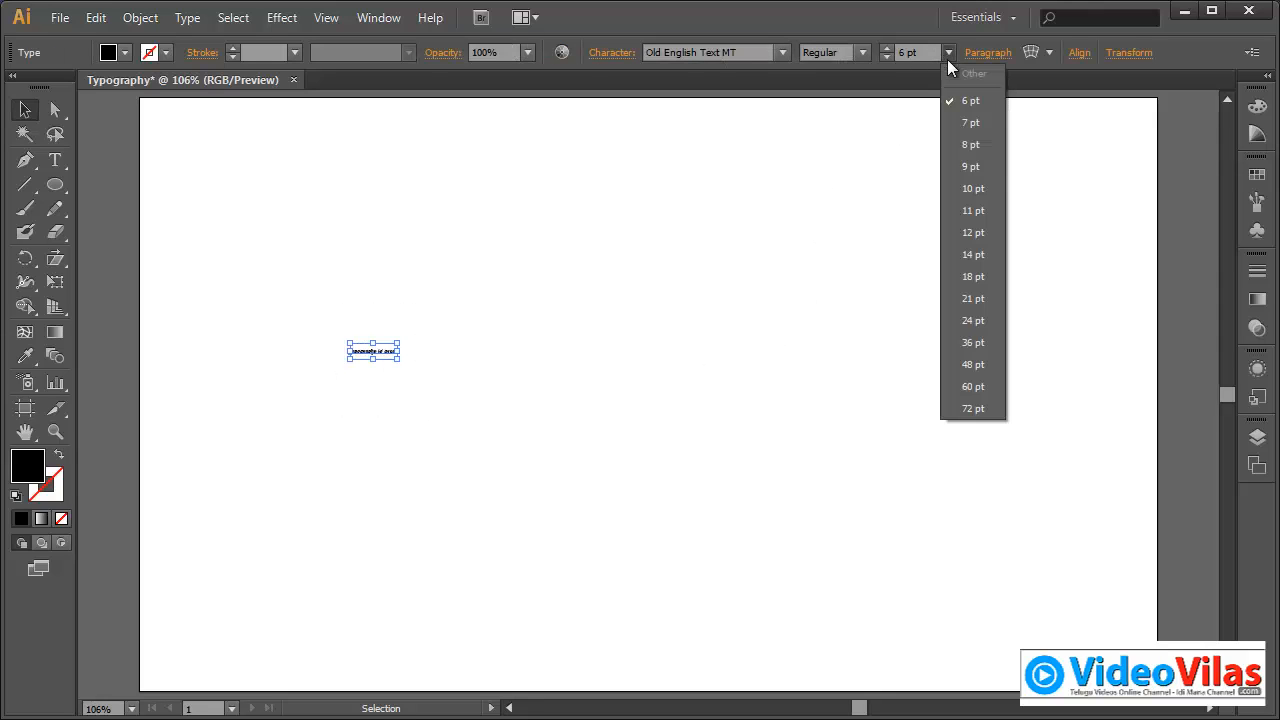
pyautogui.click(985, 240)
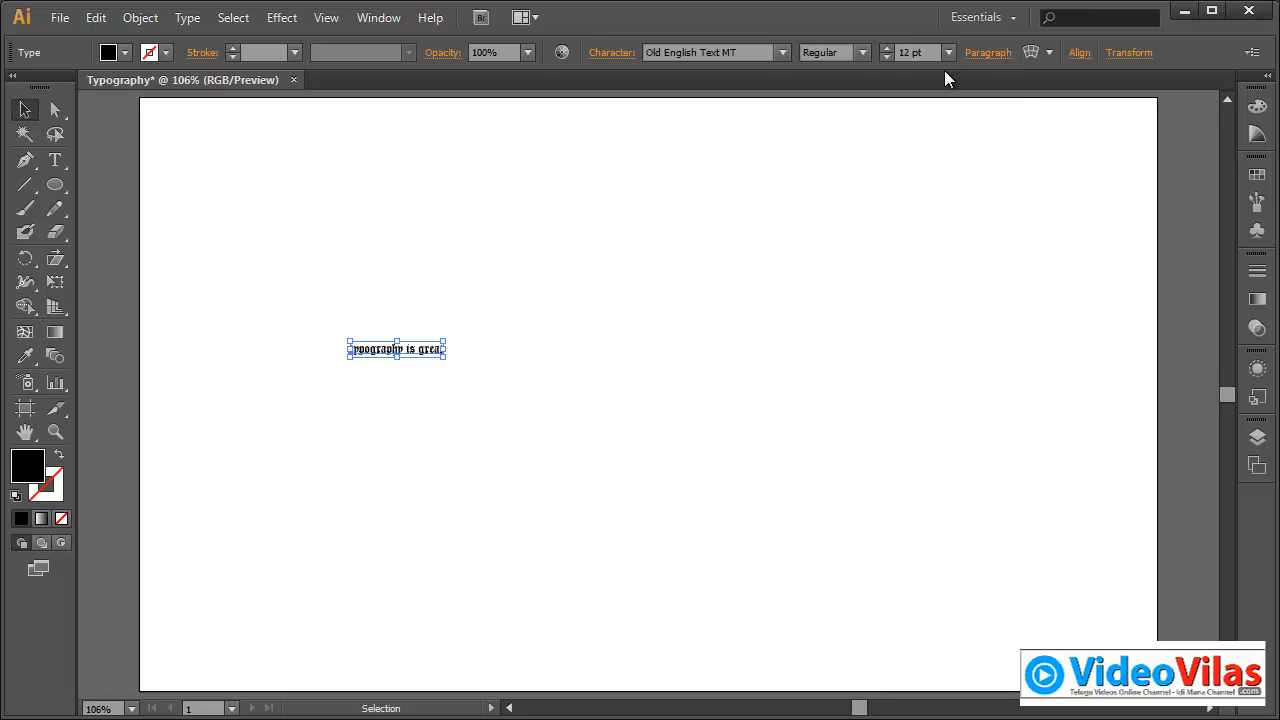
pyautogui.click(944, 54)
pyautogui.click(985, 254)
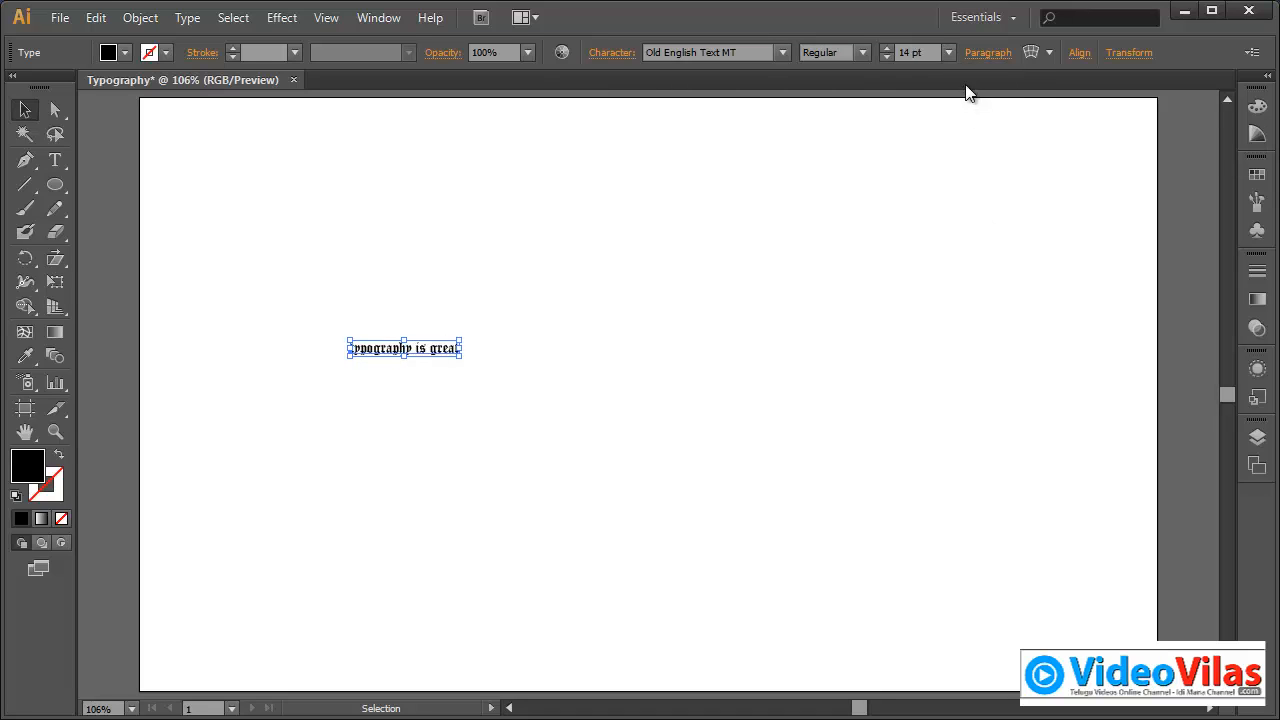
# Step: Set the text's font size to 72 pt and move the text slightly down and to the left
pyautogui.click(950, 53)
pyautogui.click(966, 409)
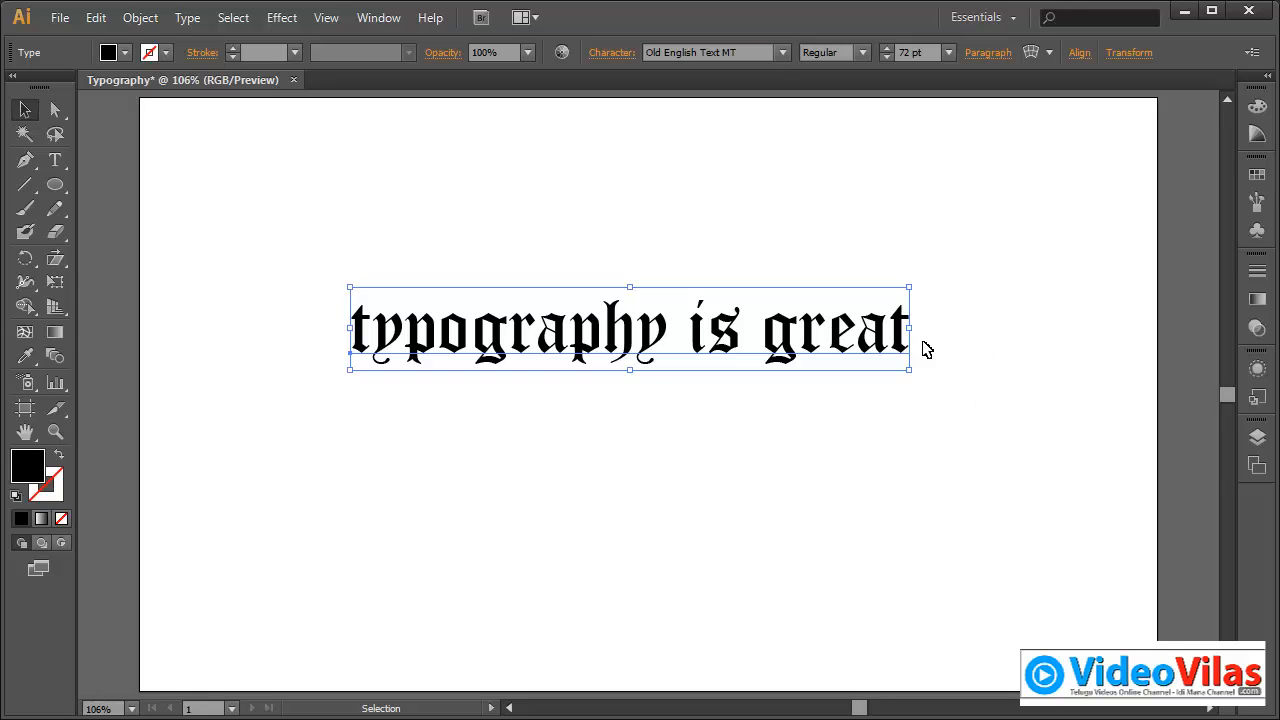
pyautogui.moveTo(866, 341)
pyautogui.mouseDown()
pyautogui.moveTo(760, 371)
pyautogui.moveTo(854, 355)
pyautogui.mouseUp()
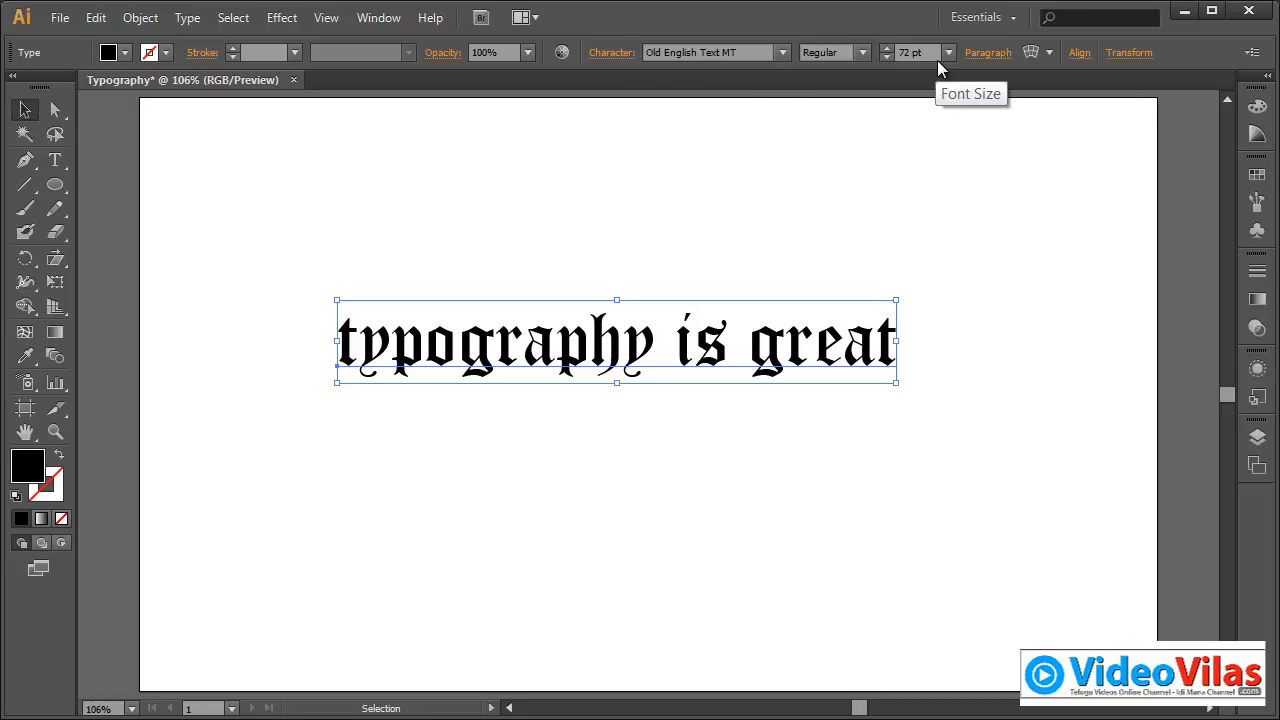
# Step: Examine the available fonts, recent fonts and preset sizes, and the Character and Paragraph settings for the selected text
pyautogui.click(189, 22)
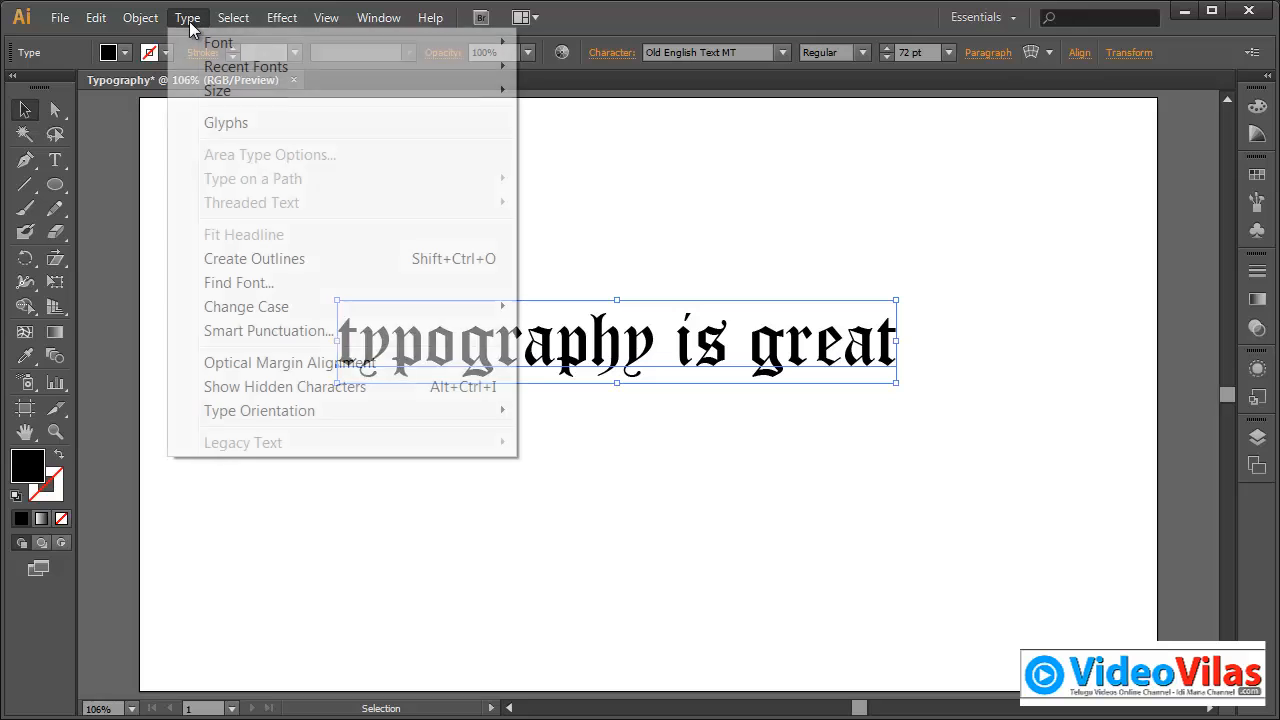
pyautogui.moveTo(213, 46)
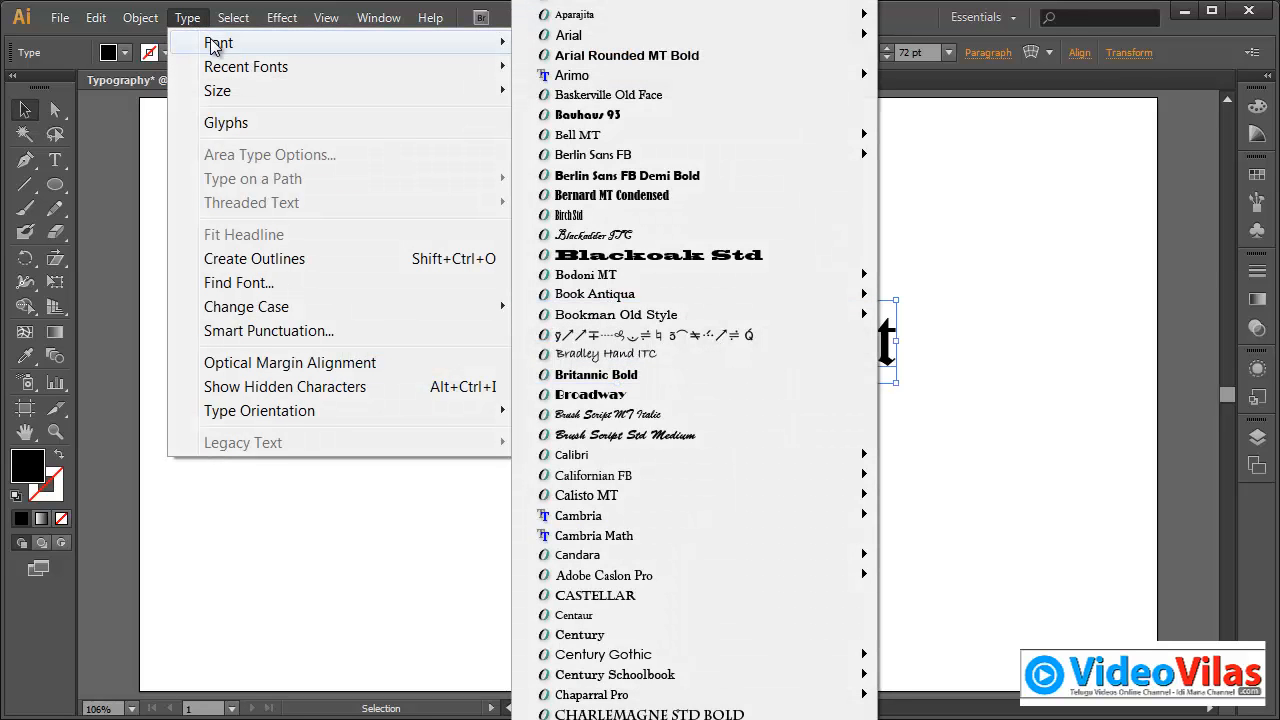
pyautogui.moveTo(226, 72)
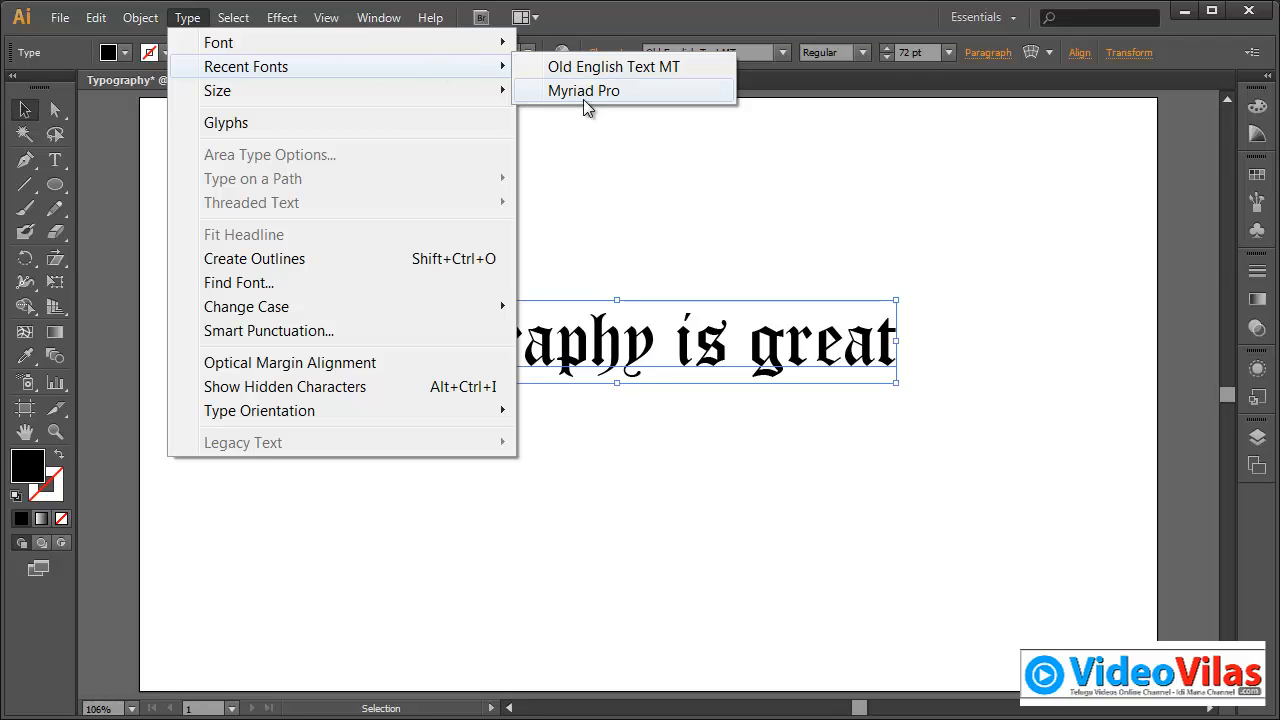
pyautogui.moveTo(476, 91)
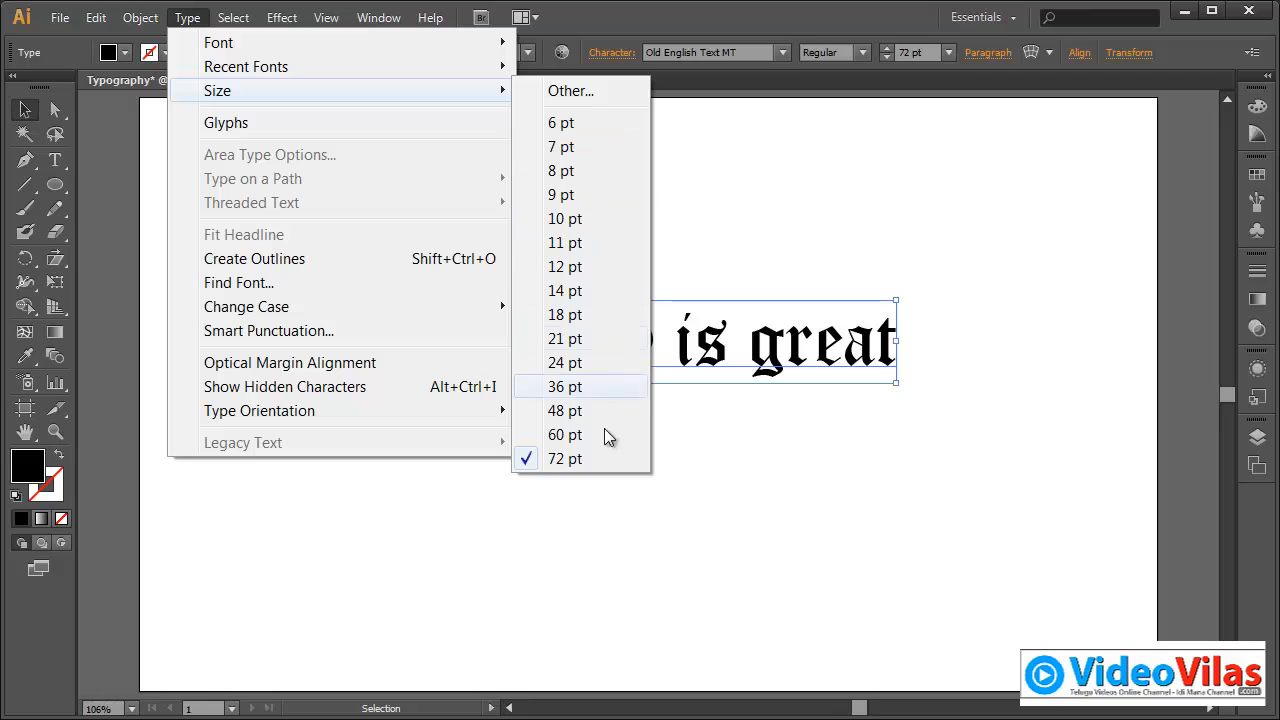
pyautogui.click(581, 91)
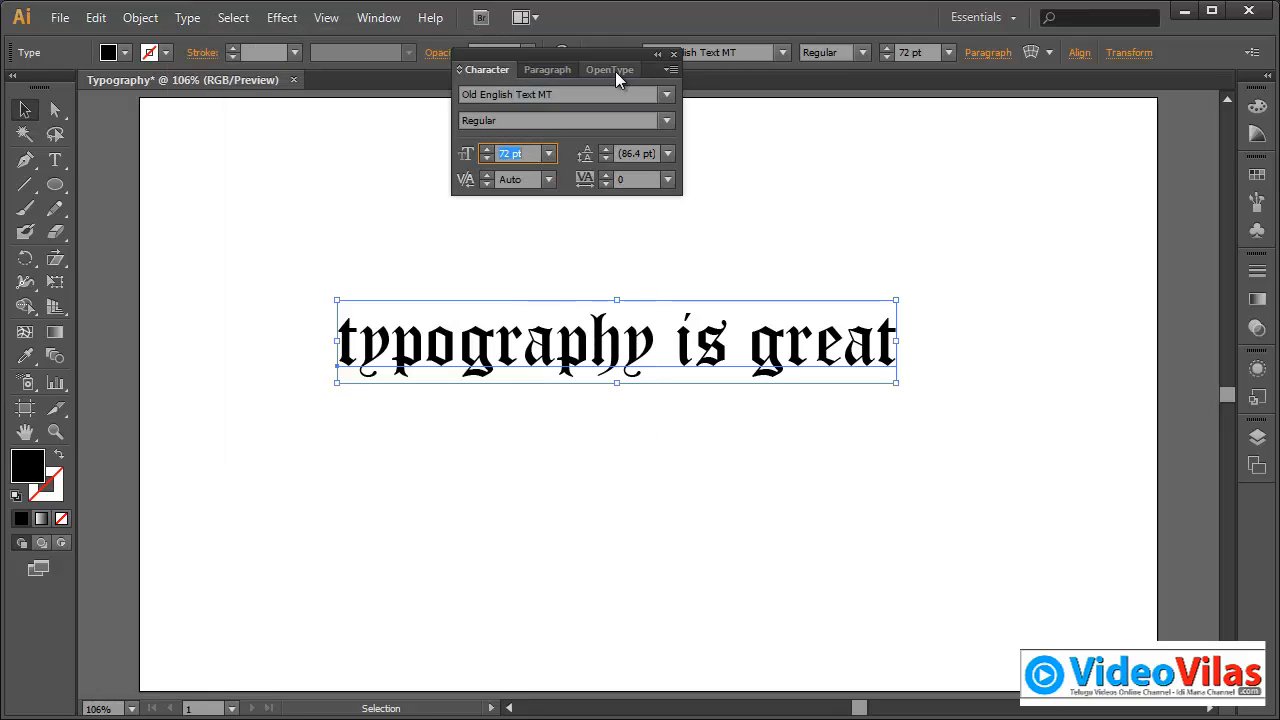
pyautogui.moveTo(610, 61); pyautogui.dragTo(724, 181)
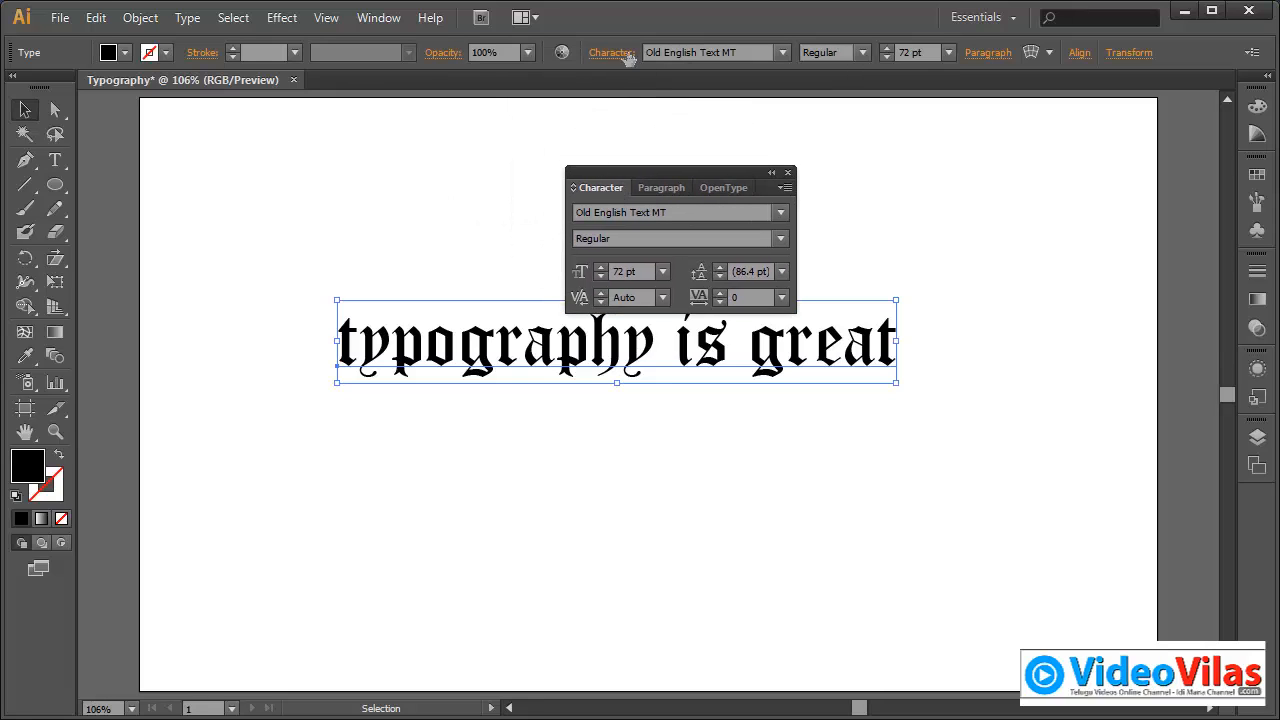
pyautogui.click(668, 188)
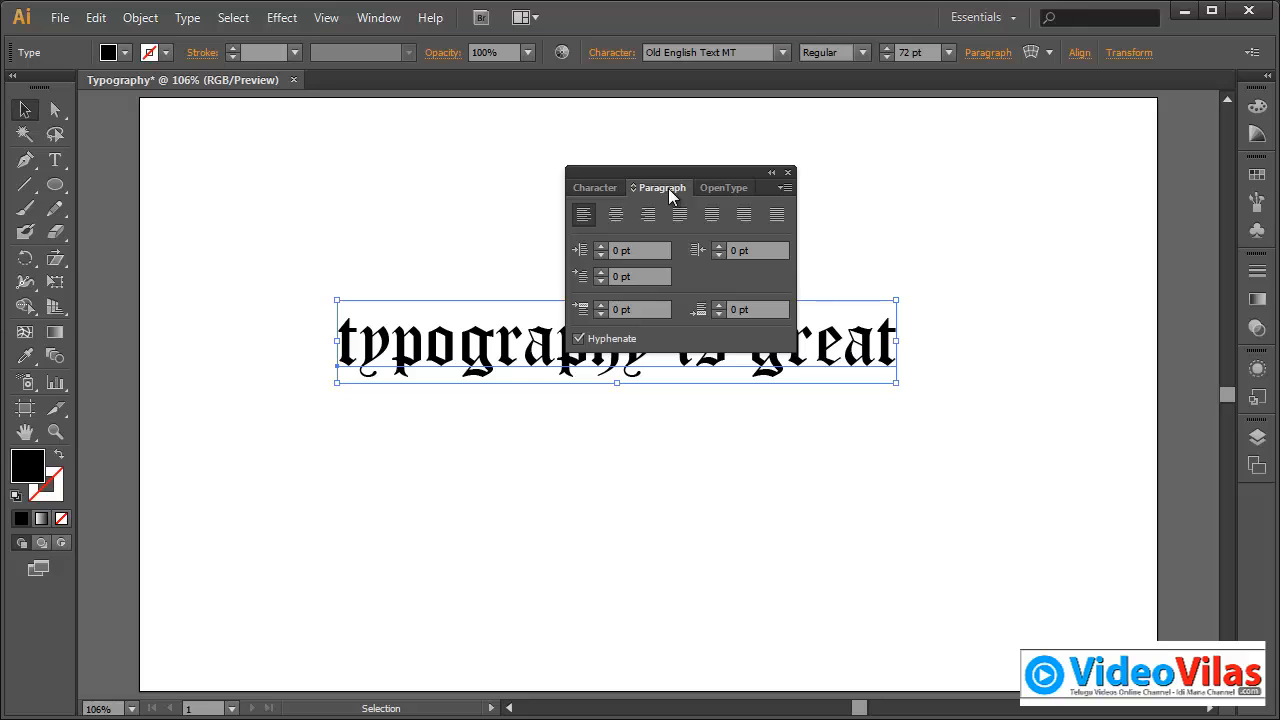
pyautogui.click(605, 188)
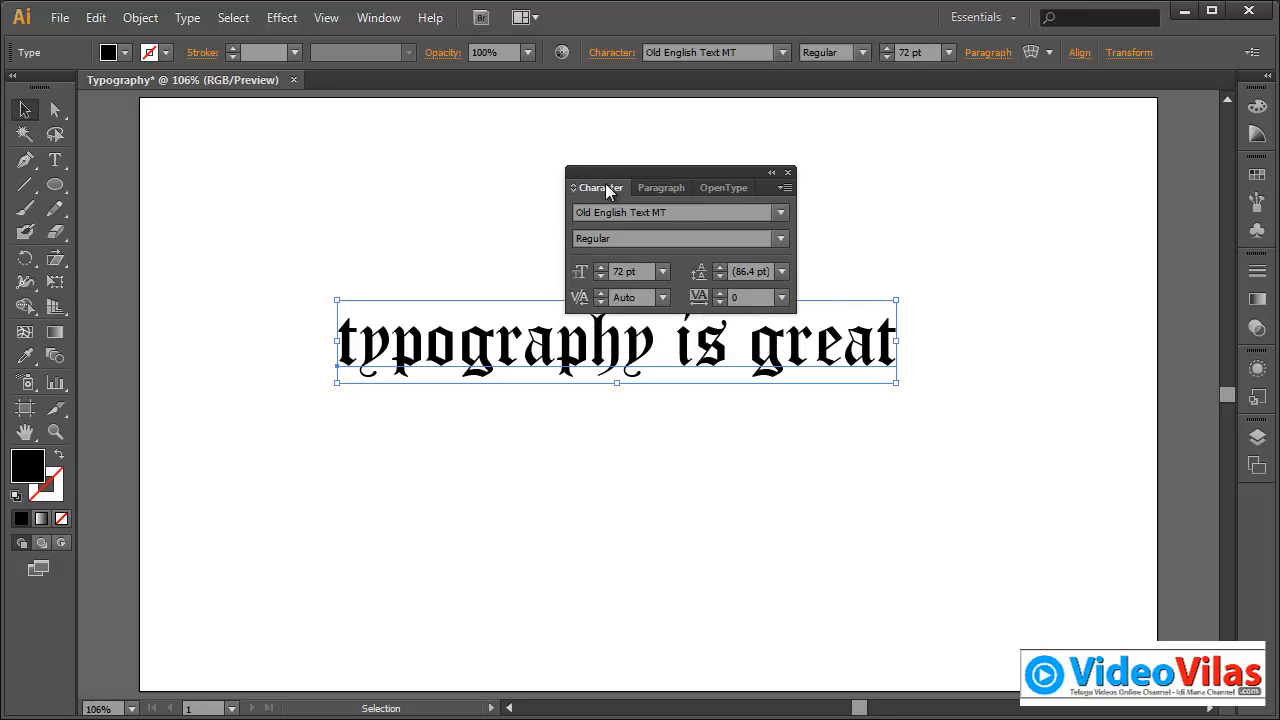
pyautogui.click(788, 172)
# Step: Delete the "typography is great" text so the artboard is empty
pyautogui.click(188, 17)
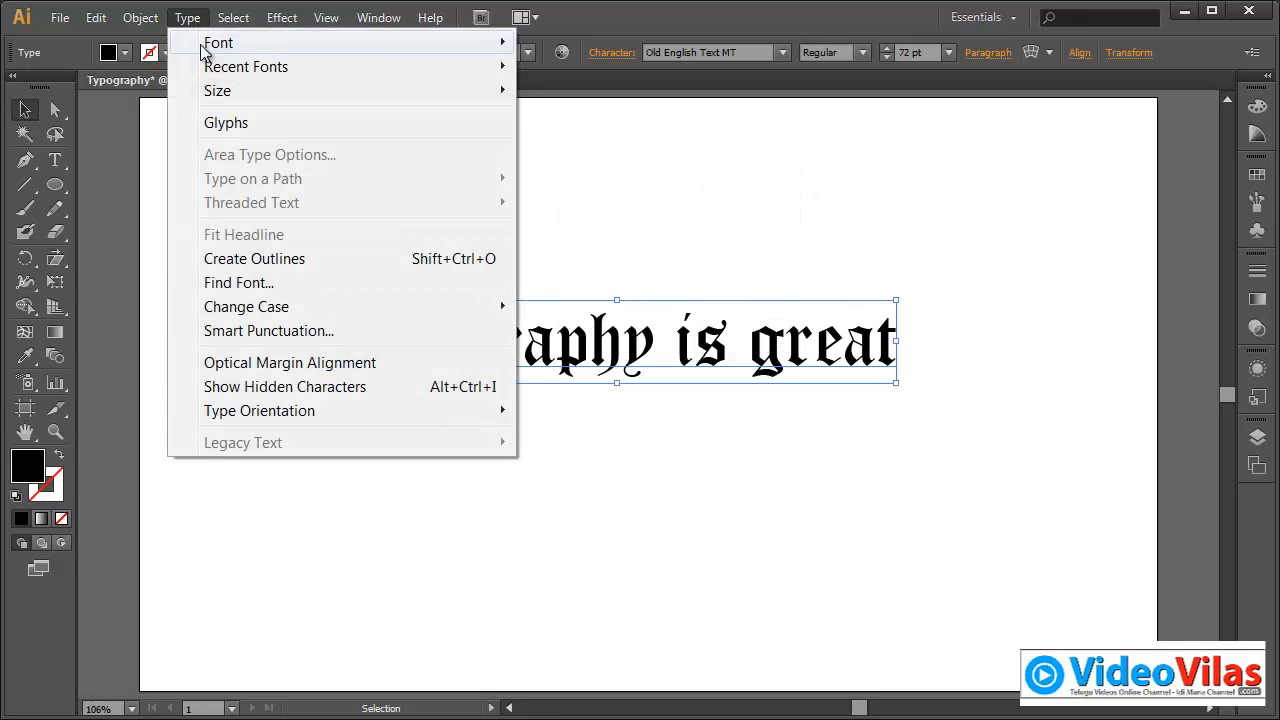
pyautogui.click(575, 240)
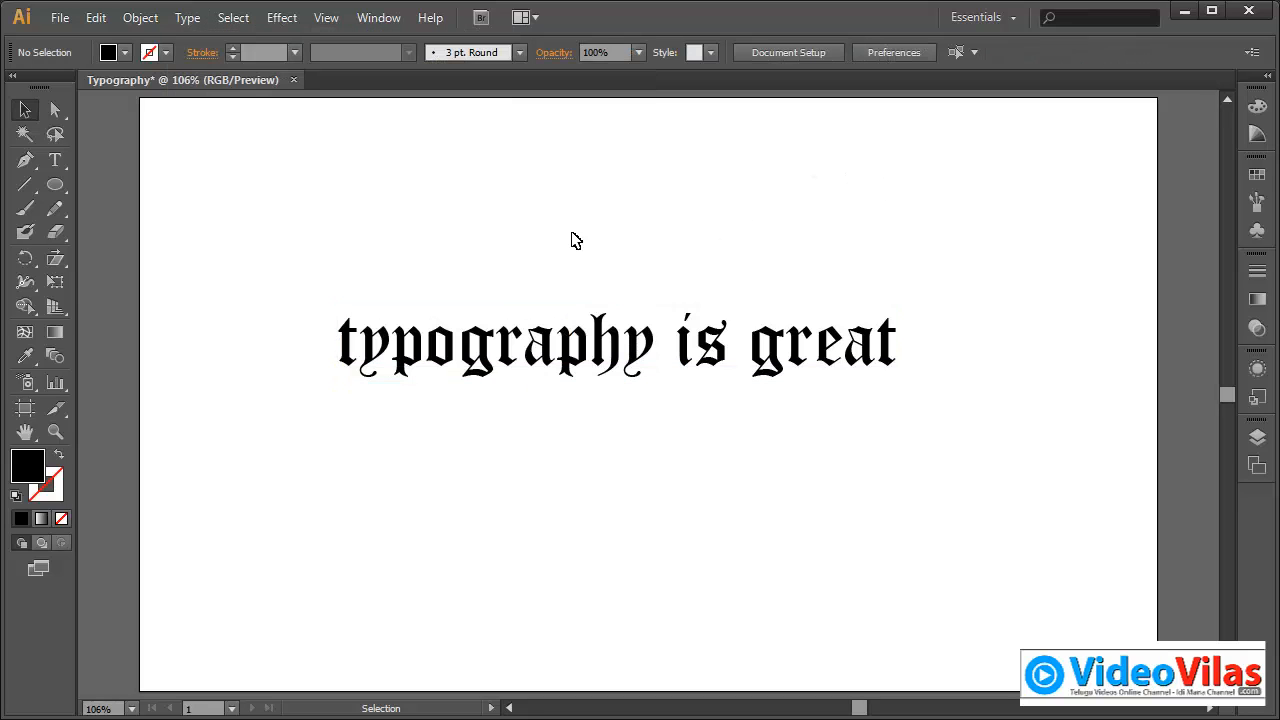
pyautogui.hotkey('ctrl', 'a')
pyautogui.moveTo(717, 343); pyautogui.dragTo(713, 512)
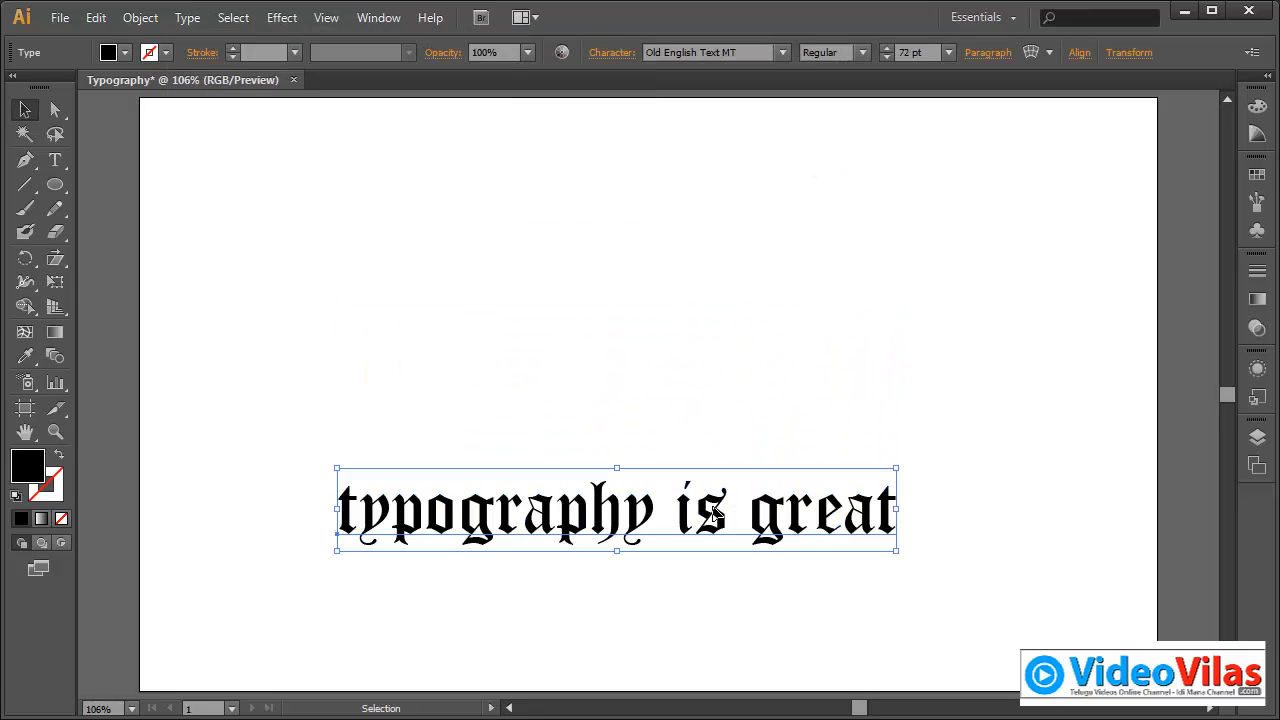
pyautogui.press('Delete')
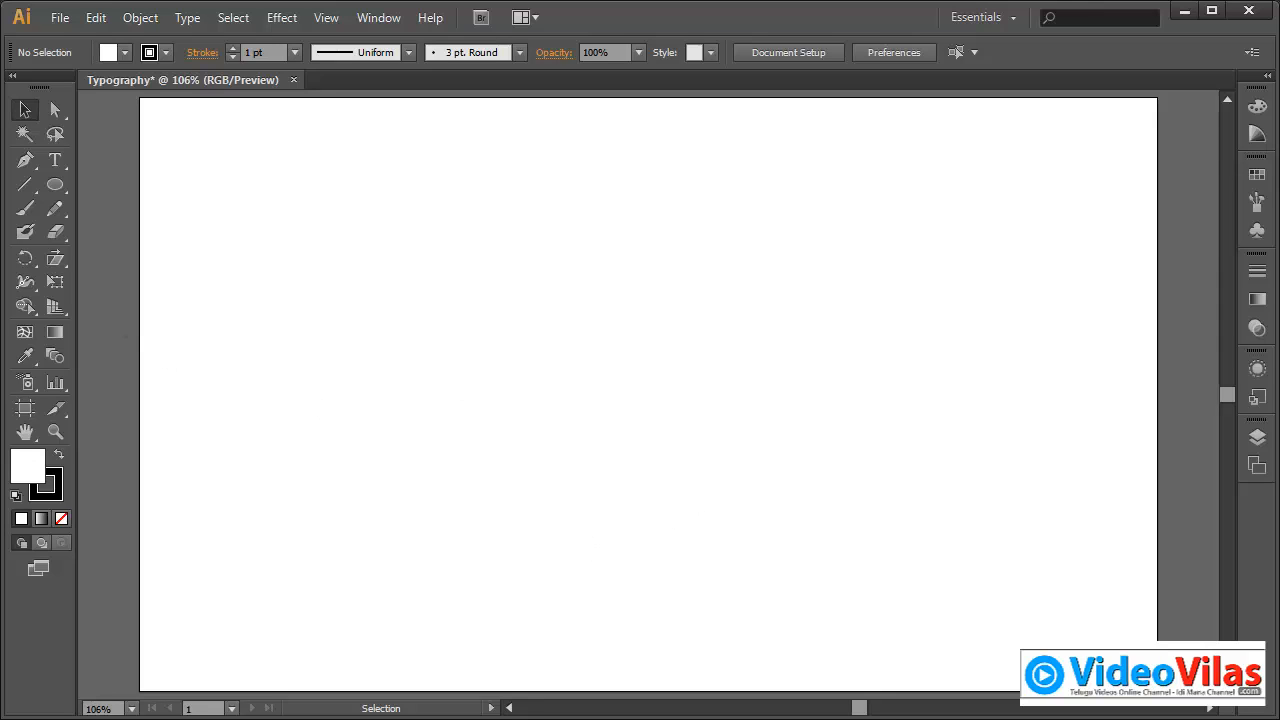
# Step: Draw a rectangular area type box around the middle of the artboard and set its font size to 14 pt
pyautogui.click(55, 160)
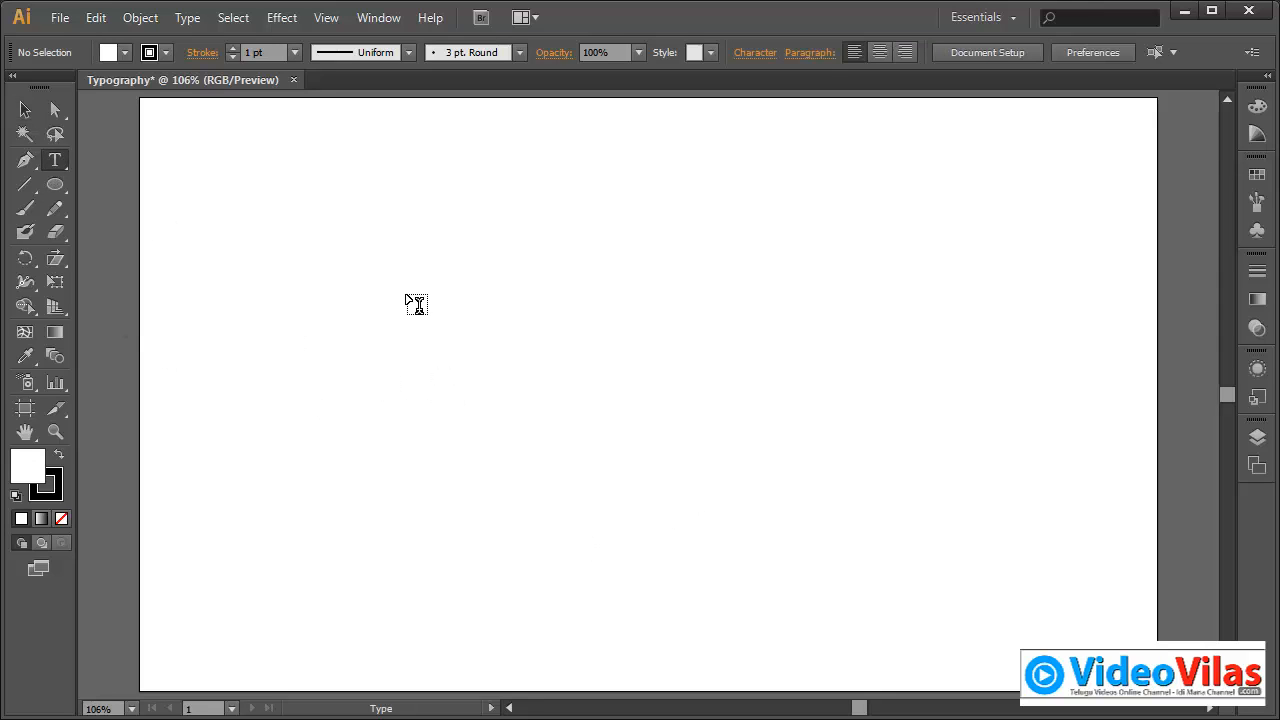
pyautogui.moveTo(396, 233); pyautogui.dragTo(785, 494)
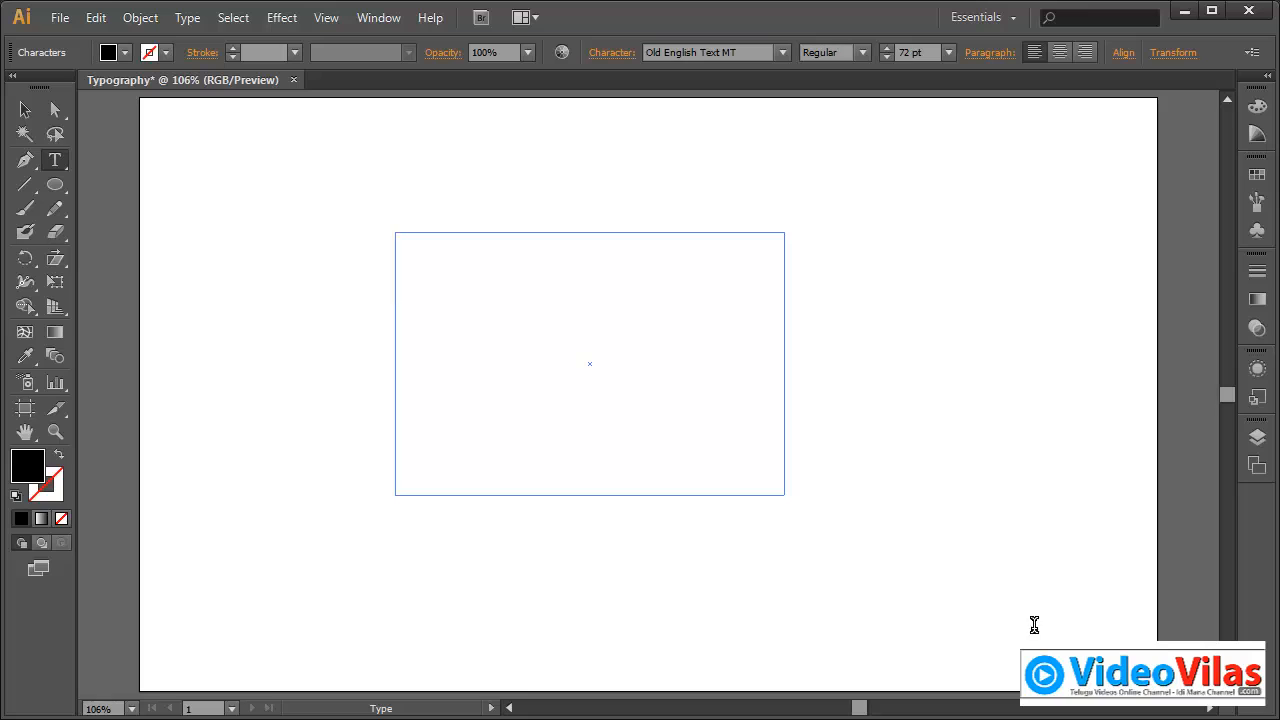
pyautogui.click(950, 54)
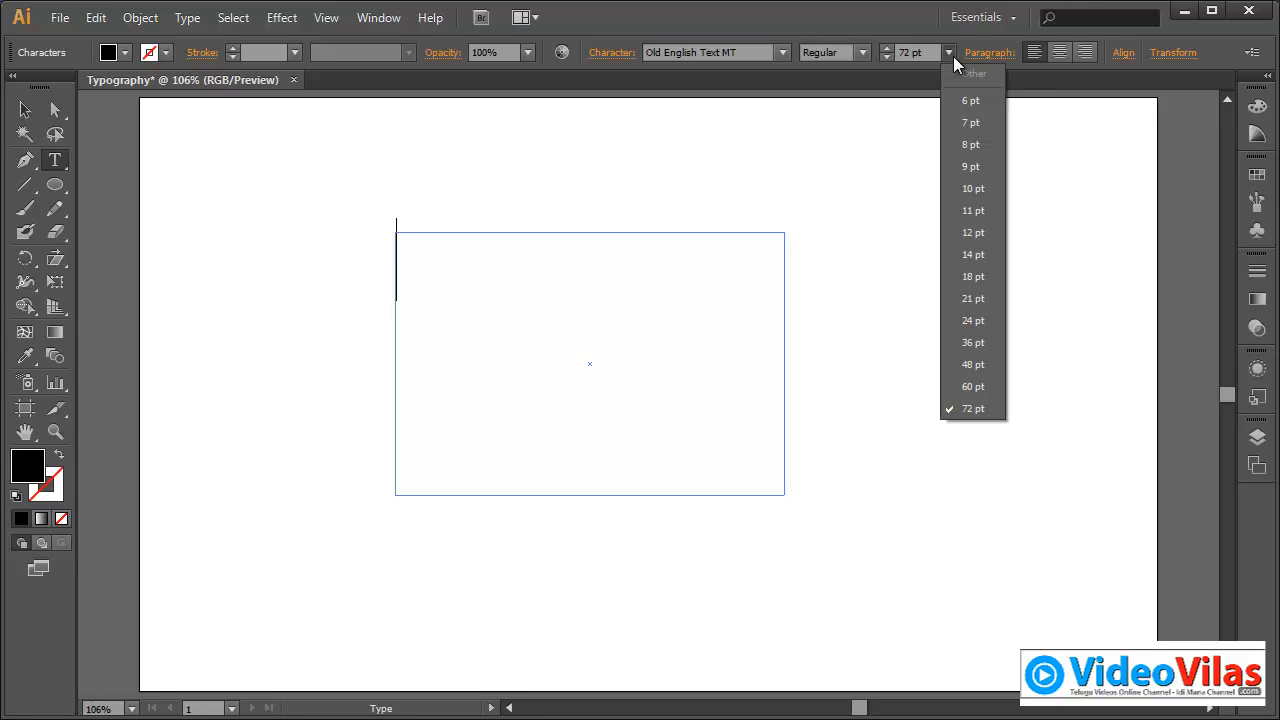
pyautogui.click(972, 254)
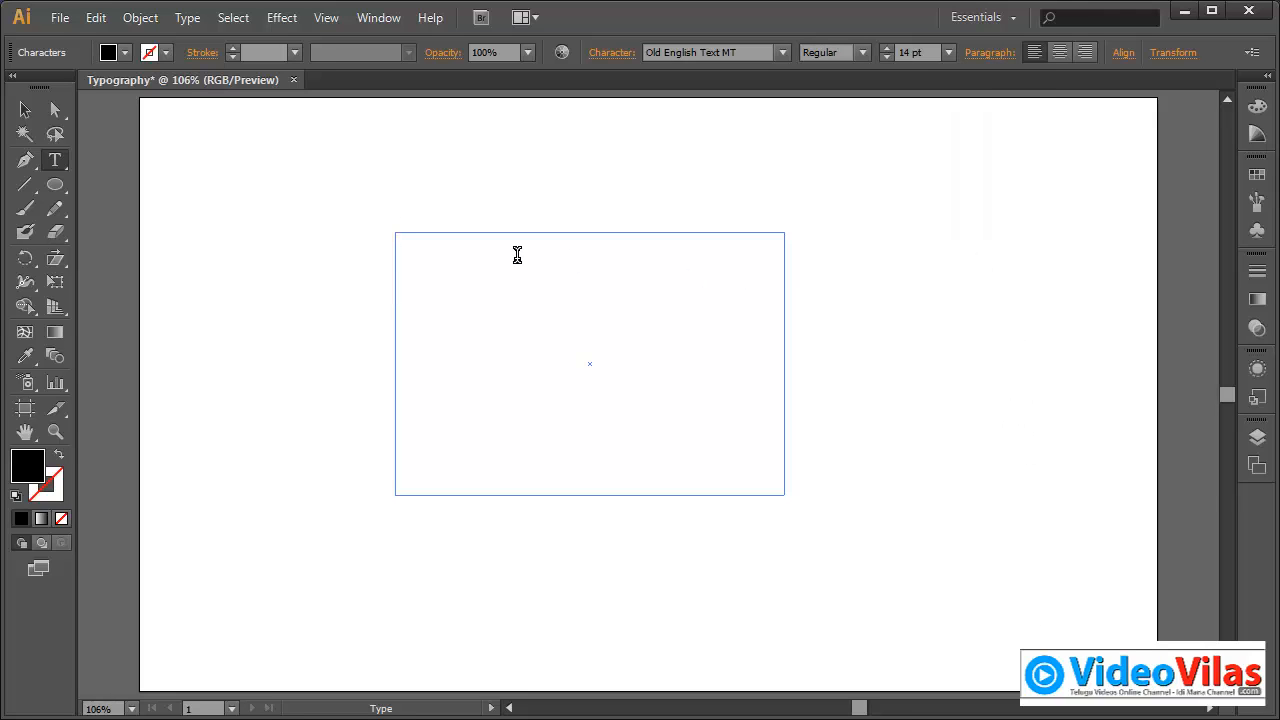
# Step: Fill the type box with "the quick brown fox jumps over the lazy dog" repeated nine times and deselect it
pyautogui.write('the quick brown fox jumps over the lazy dogthe quick brown fox jumps over the lazy dogthe quick brown fox jumps over the lazy dogthe quick brown fox jumps over the lazy dogthe quick brown fox jumps over the lazy dog')
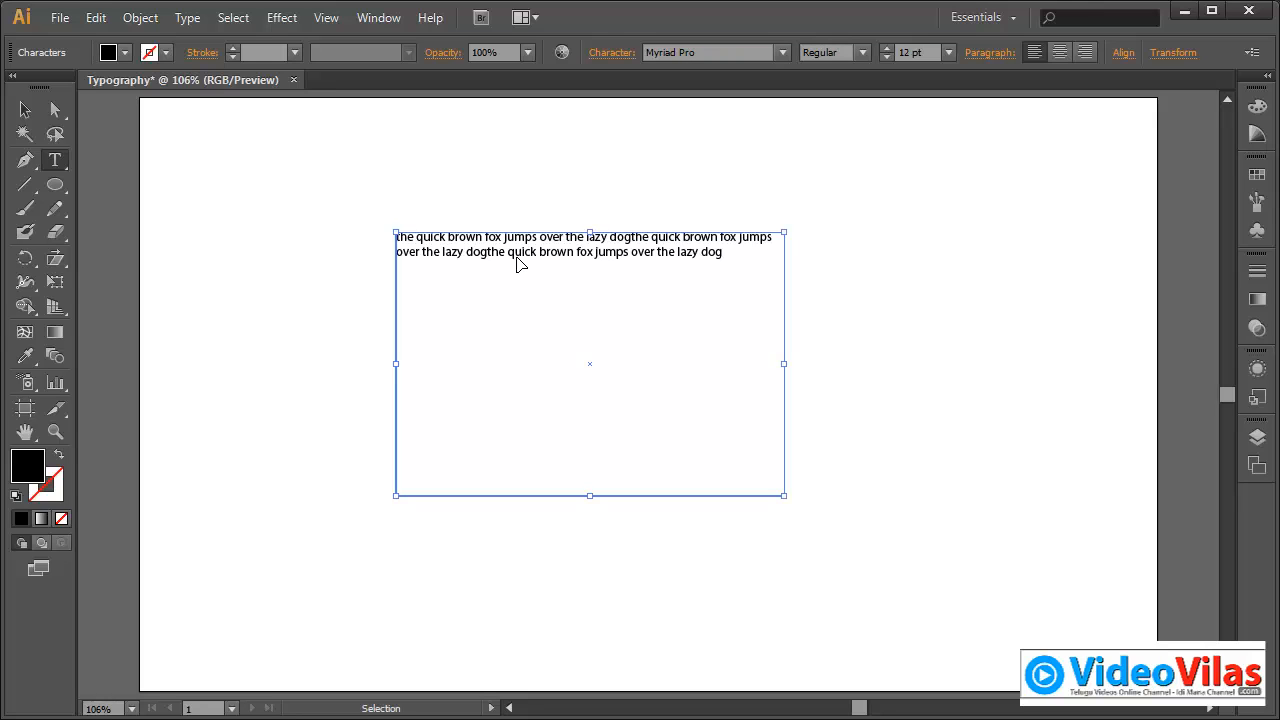
pyautogui.write('the quick brown fox jumps over the lazy dog')
pyautogui.write('the quick brown fox jumps over the lazy dog')
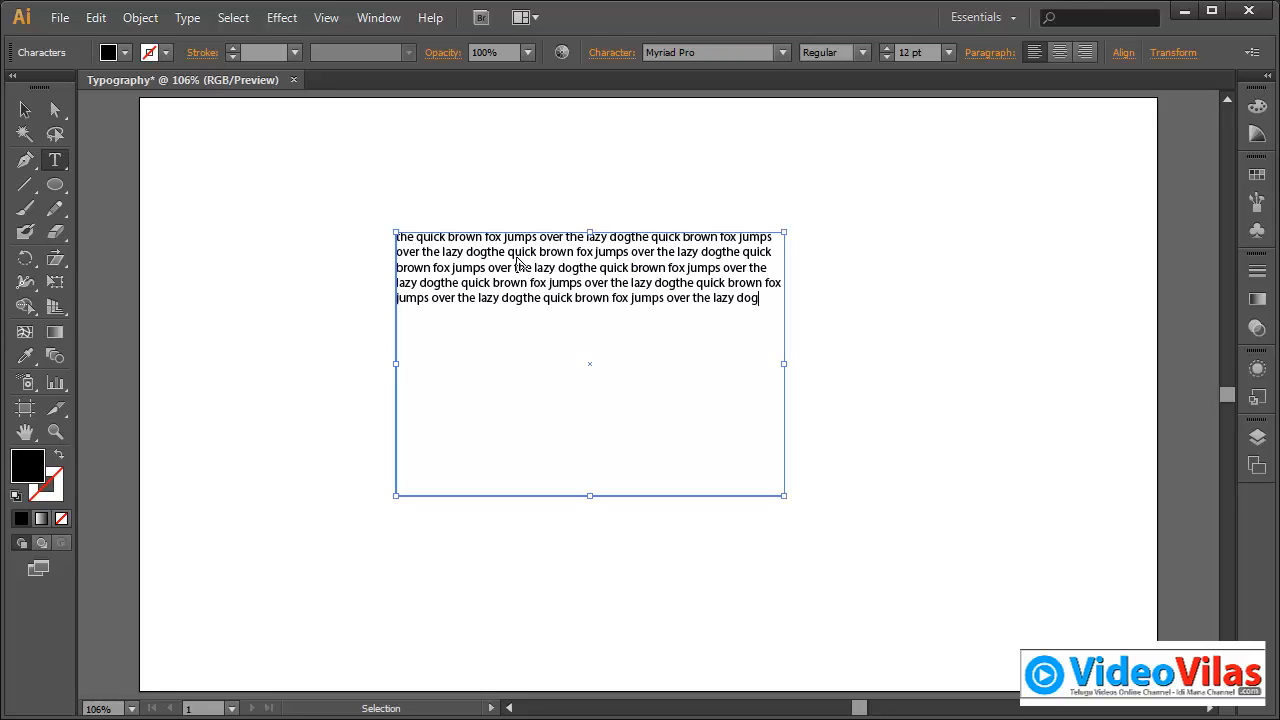
pyautogui.write('the quick brown fox jumps over the lazy dog')
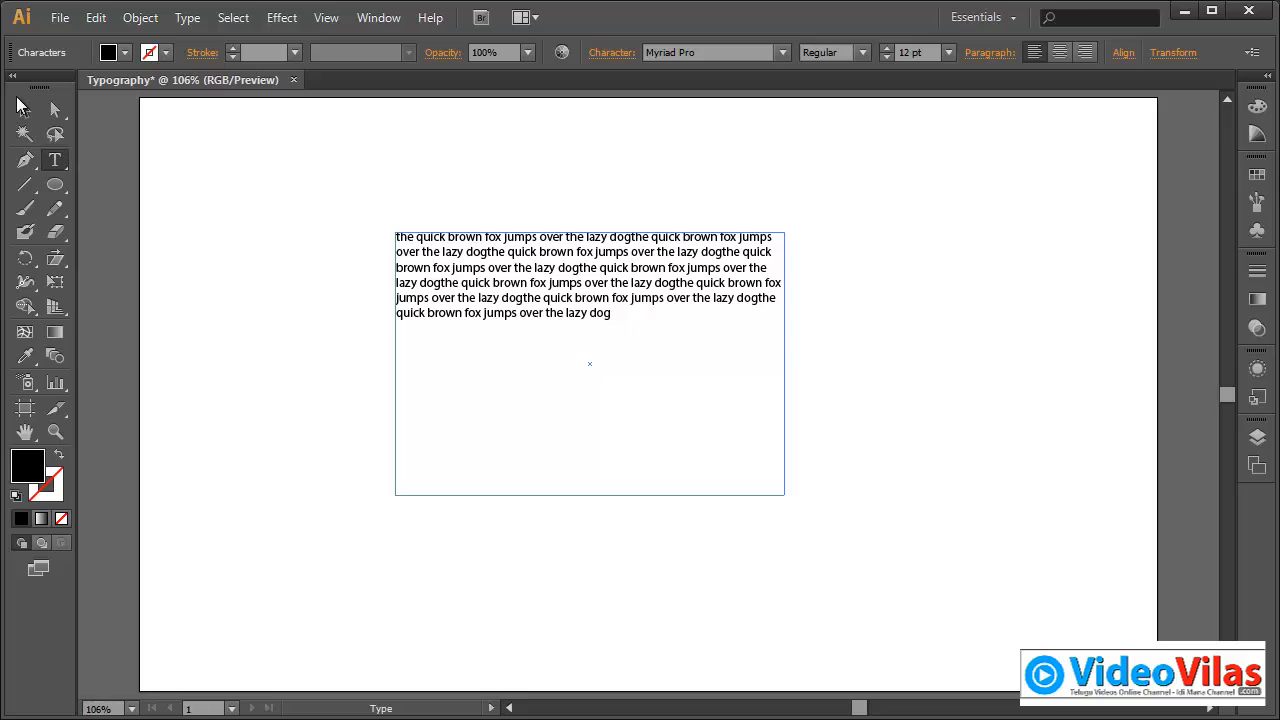
pyautogui.click(24, 108)
pyautogui.click(118, 395)
# Step: Move the area text block slightly down and to the right
pyautogui.click(55, 431)
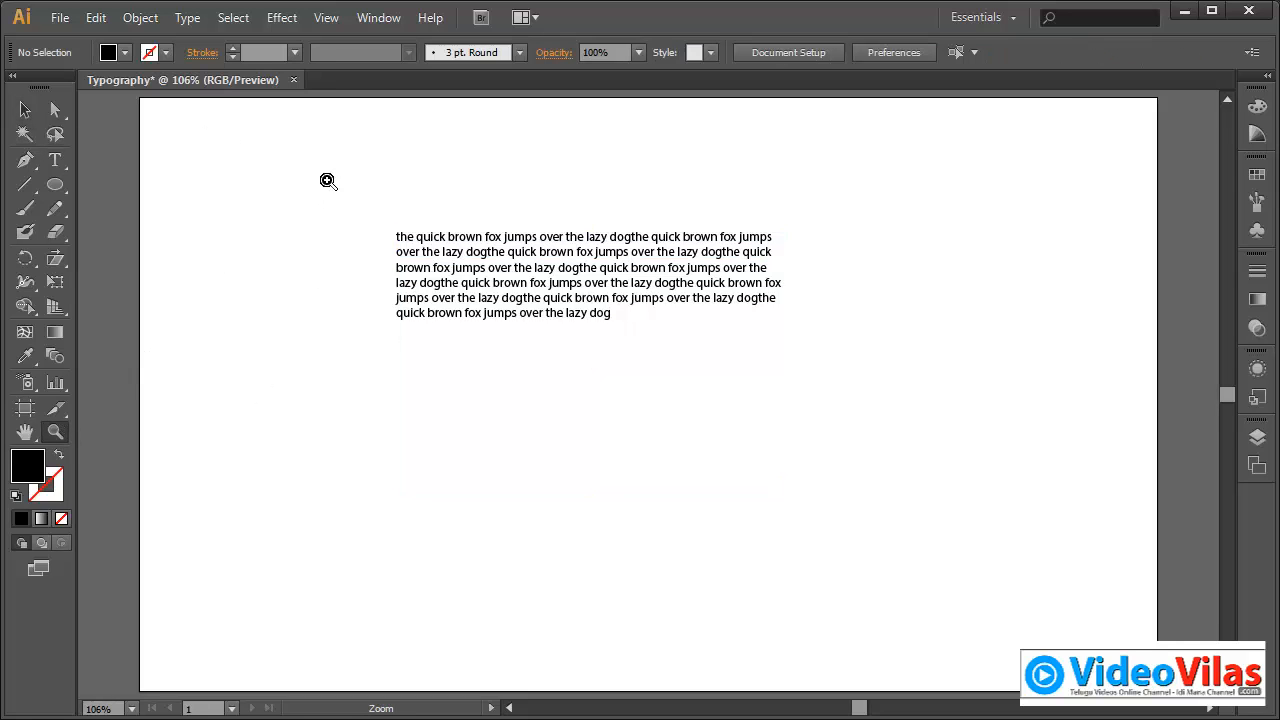
pyautogui.moveTo(328, 180); pyautogui.dragTo(863, 497)
pyautogui.click(24, 108)
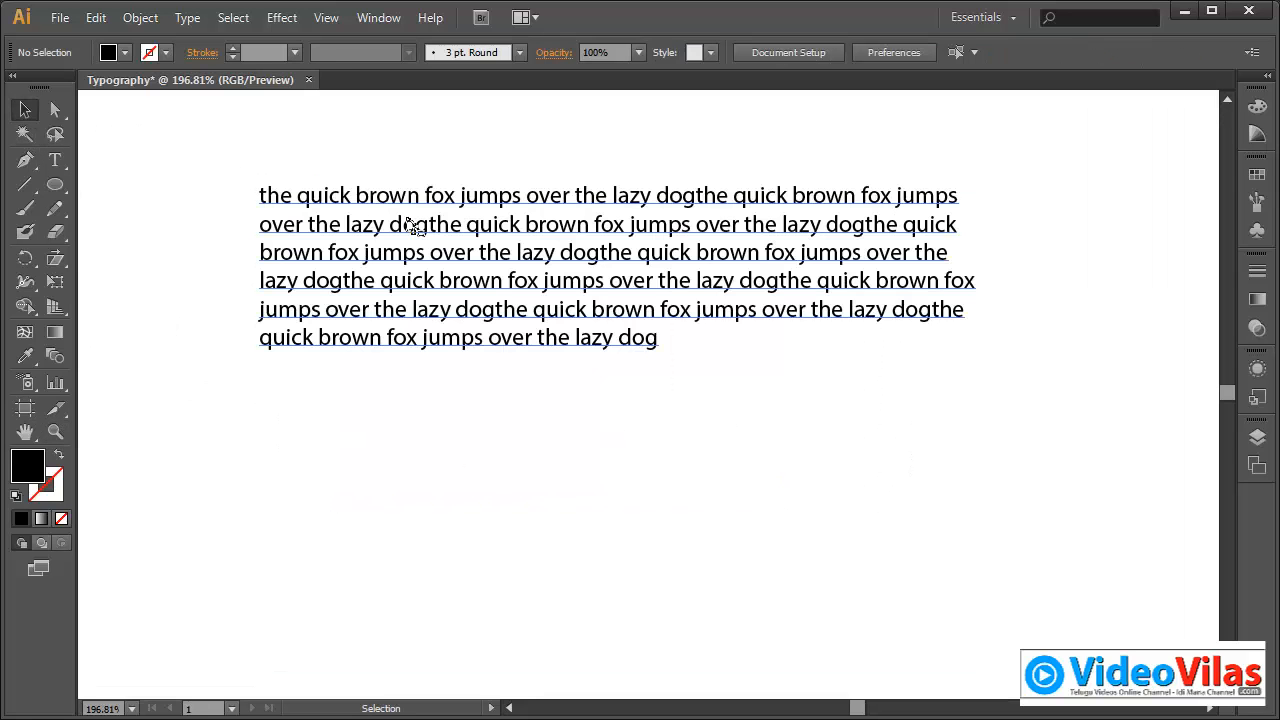
pyautogui.moveTo(408, 219); pyautogui.dragTo(426, 284)
pyautogui.moveTo(637, 251)
pyautogui.mouseDown()
pyautogui.moveTo(634, 451)
pyautogui.moveTo(656, 240)
pyautogui.mouseUp()
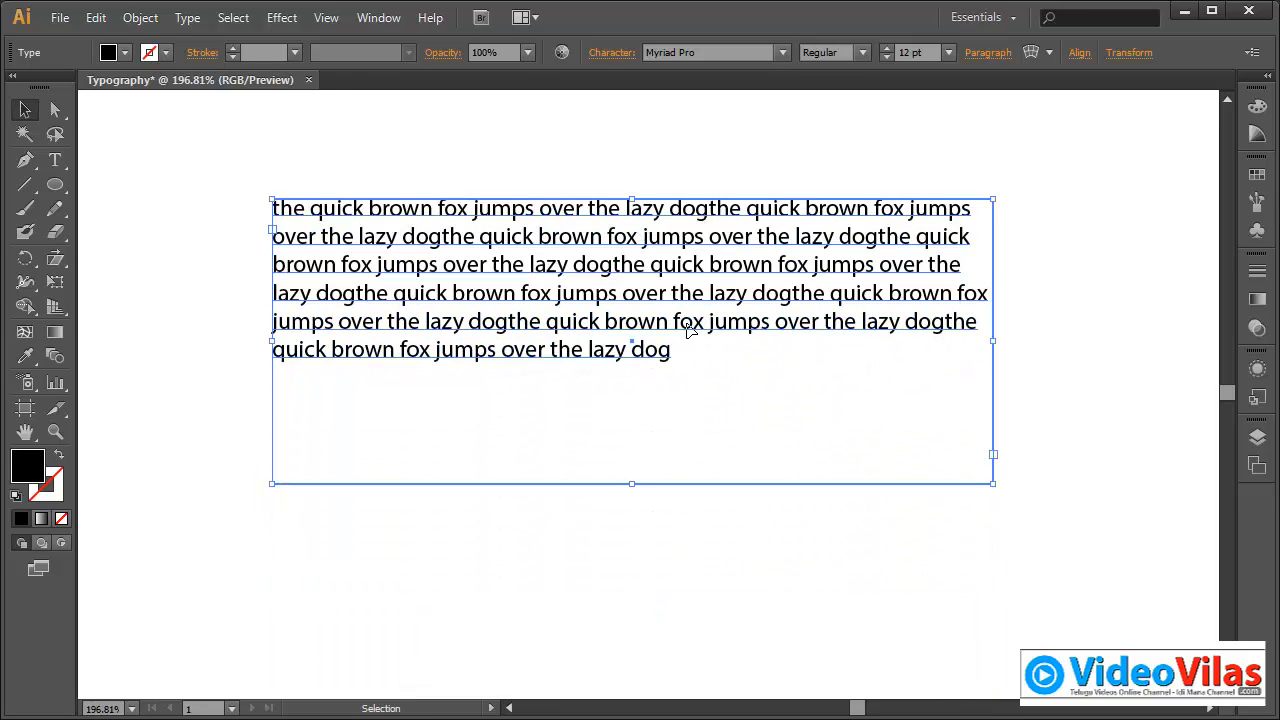
# Step: Try the Berlin Sans FB Demi Bold font on the text block and check its available styles
pyautogui.click(603, 54)
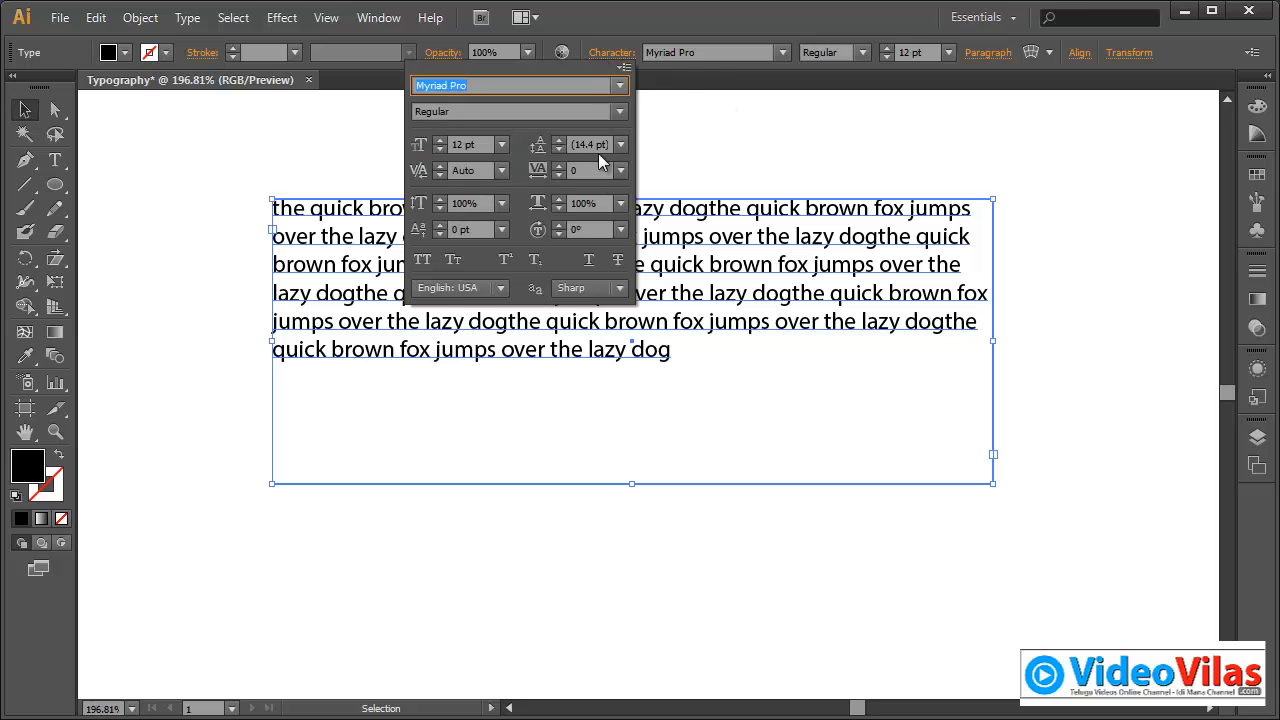
pyautogui.click(619, 86)
pyautogui.click(727, 166)
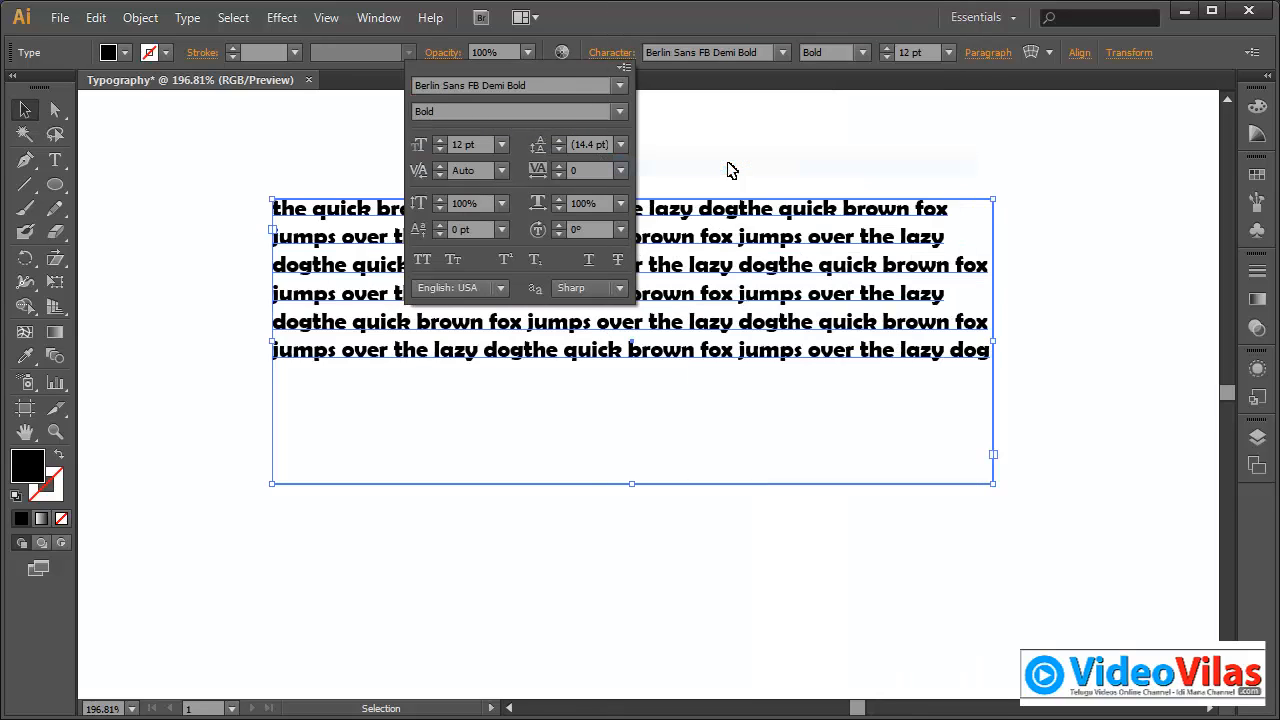
pyautogui.click(617, 111)
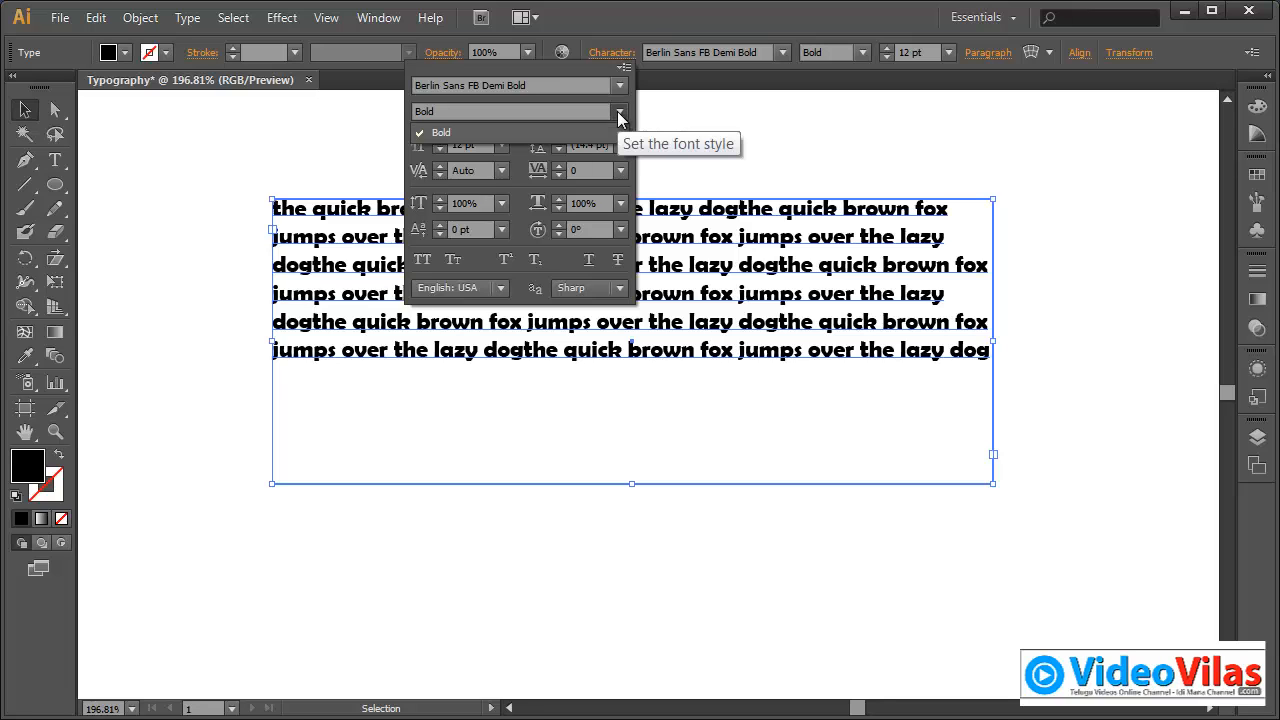
# Step: Set the text block in Arial with the Narrow style
pyautogui.click(619, 86)
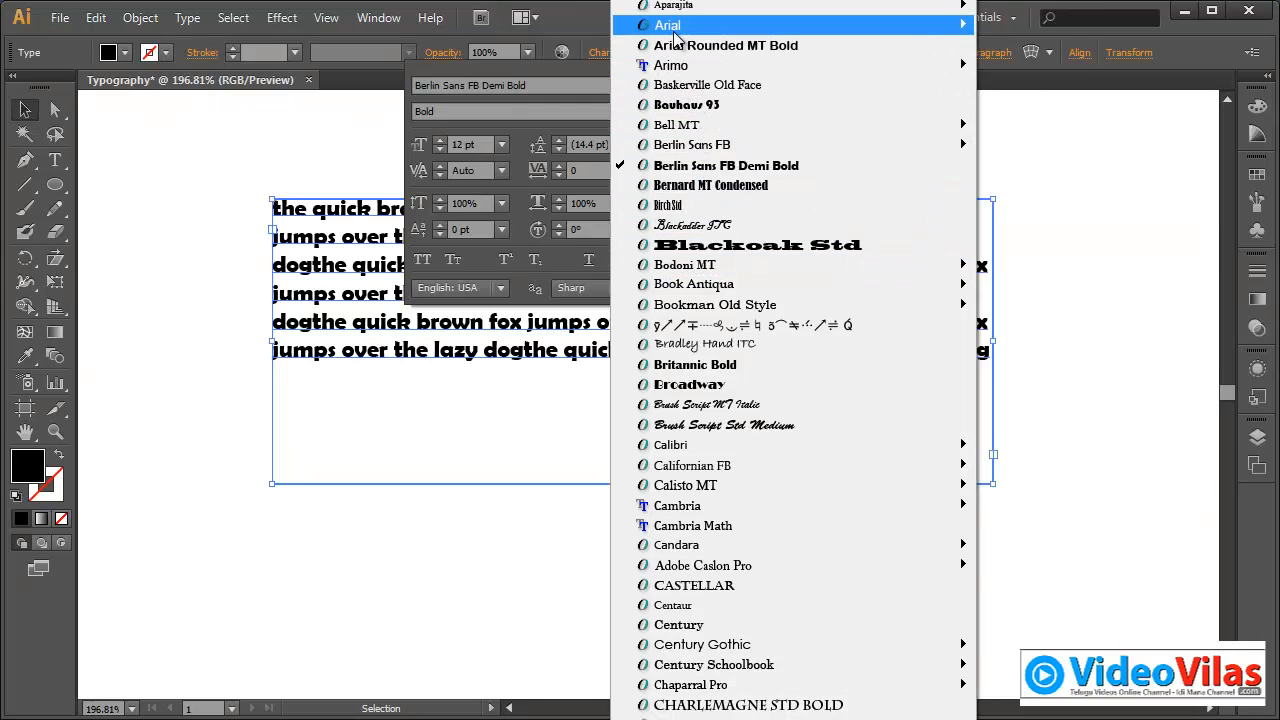
pyautogui.moveTo(724, 30)
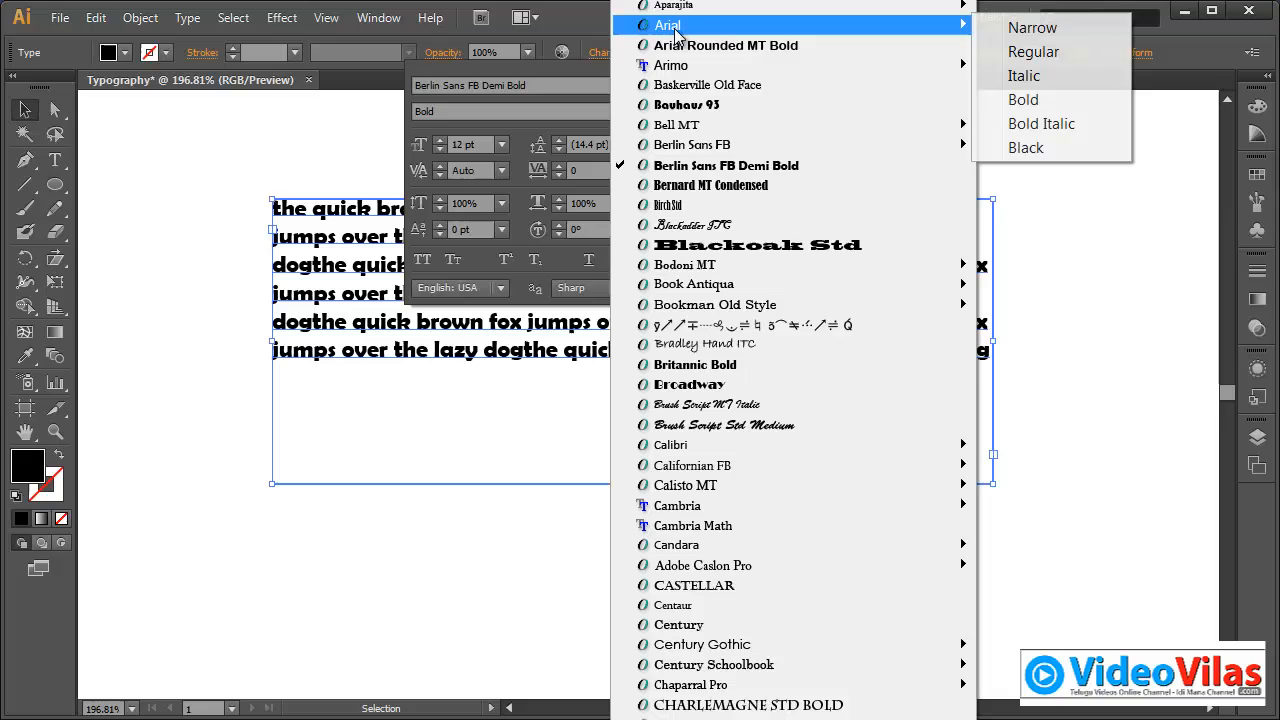
pyautogui.click(1016, 31)
pyautogui.click(620, 111)
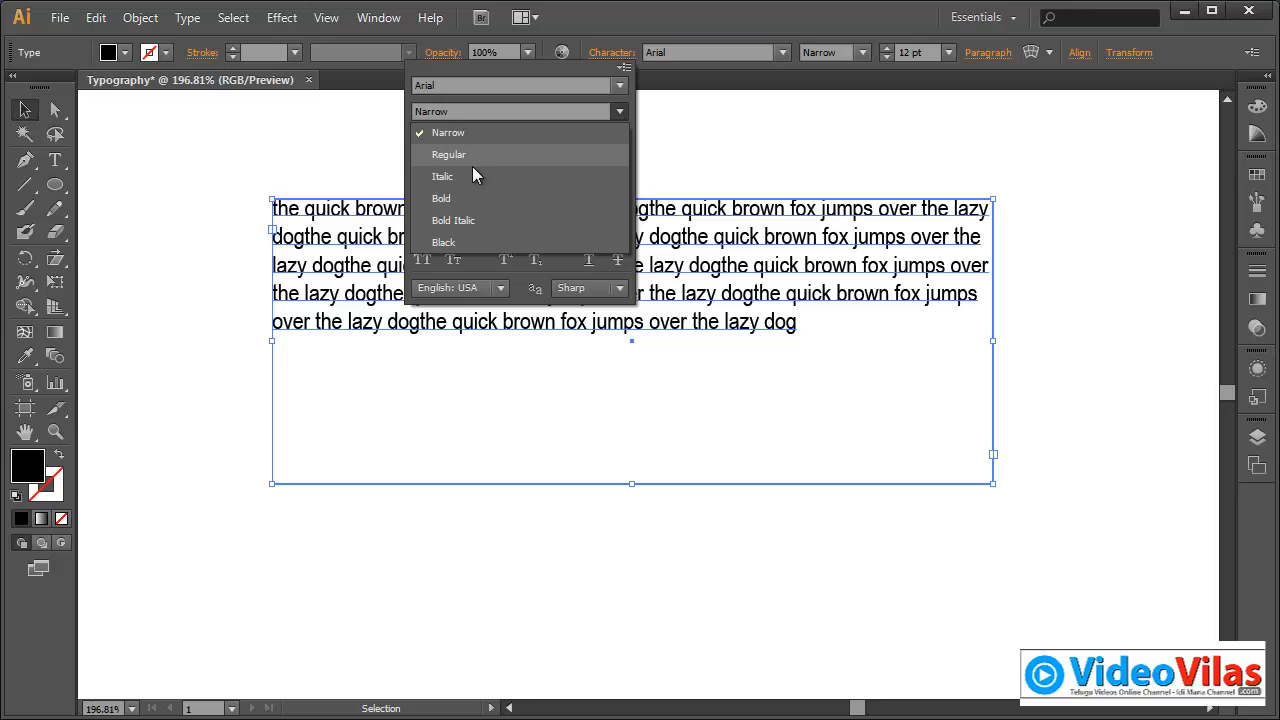
pyautogui.click(458, 134)
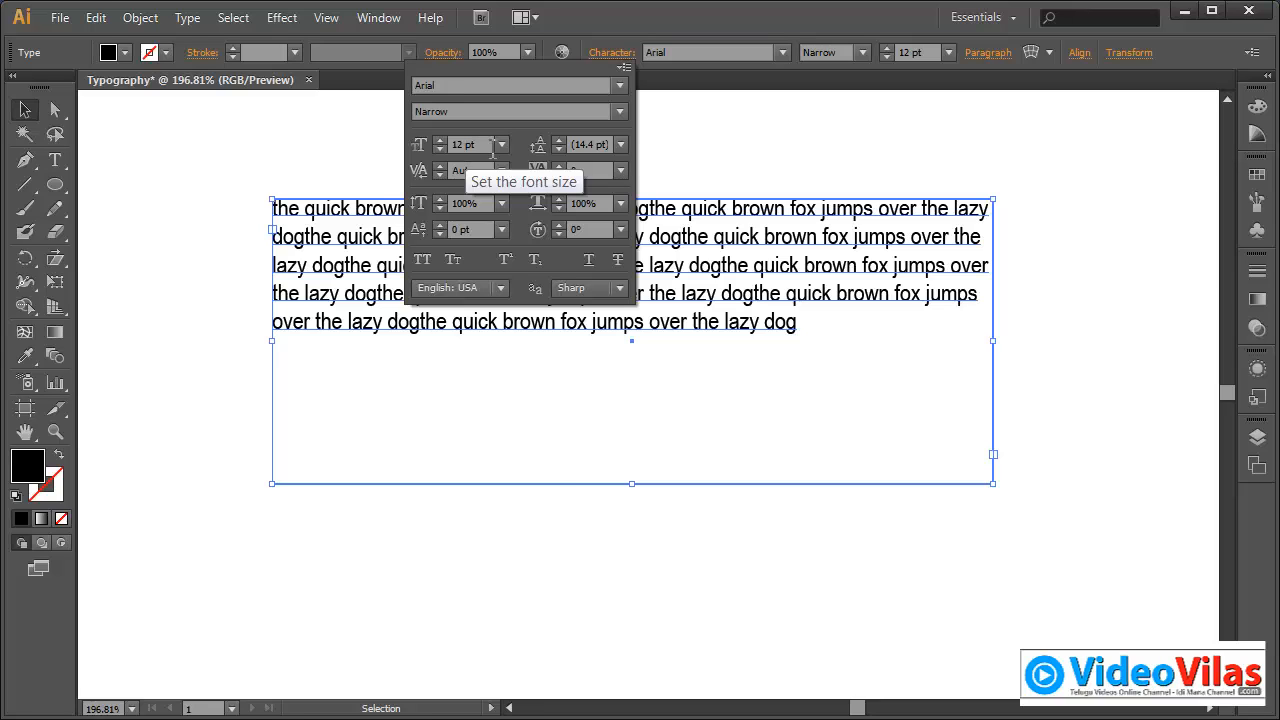
# Step: Try a font size of 18 pt on the text block and settle on 14 pt
pyautogui.click(502, 145)
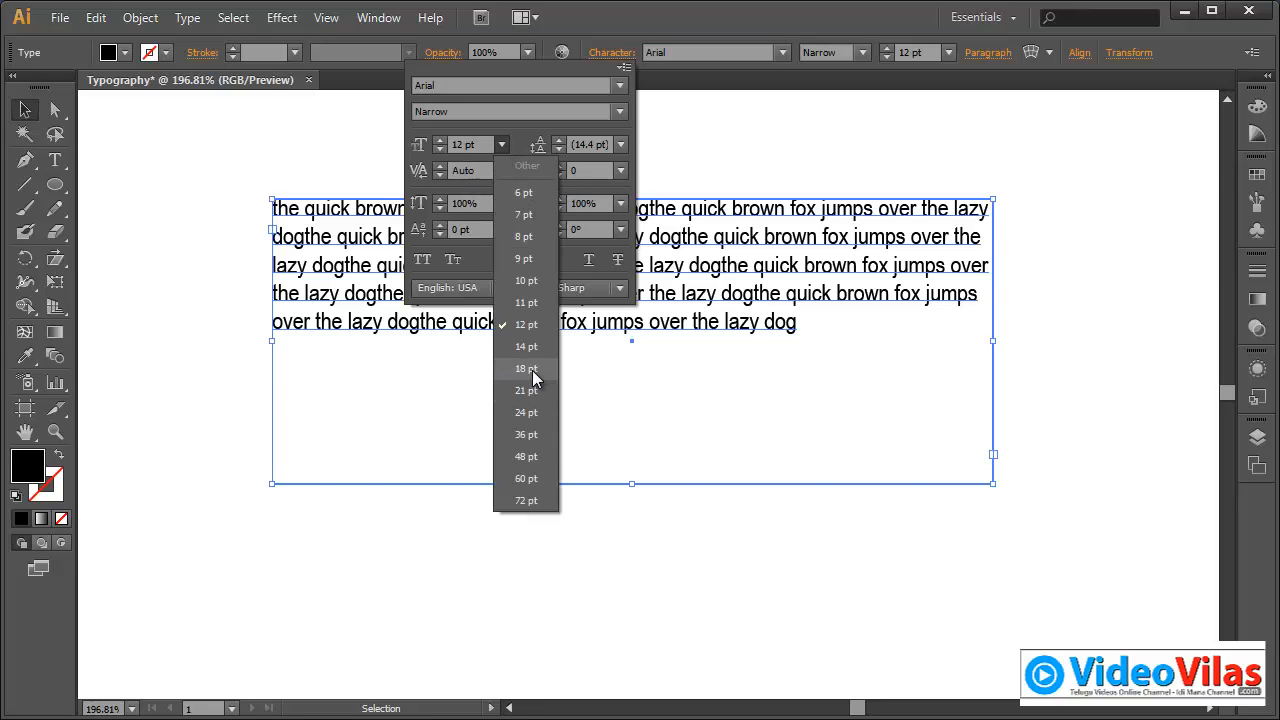
pyautogui.click(527, 369)
pyautogui.click(502, 145)
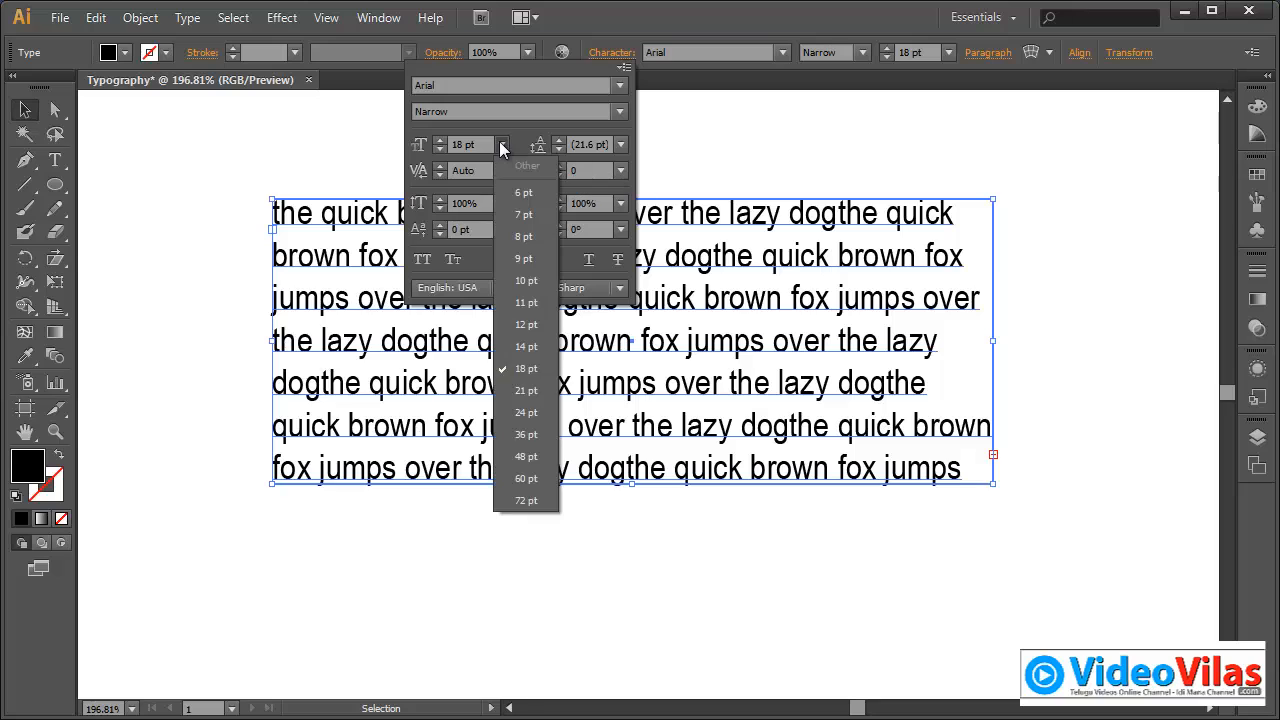
pyautogui.click(535, 346)
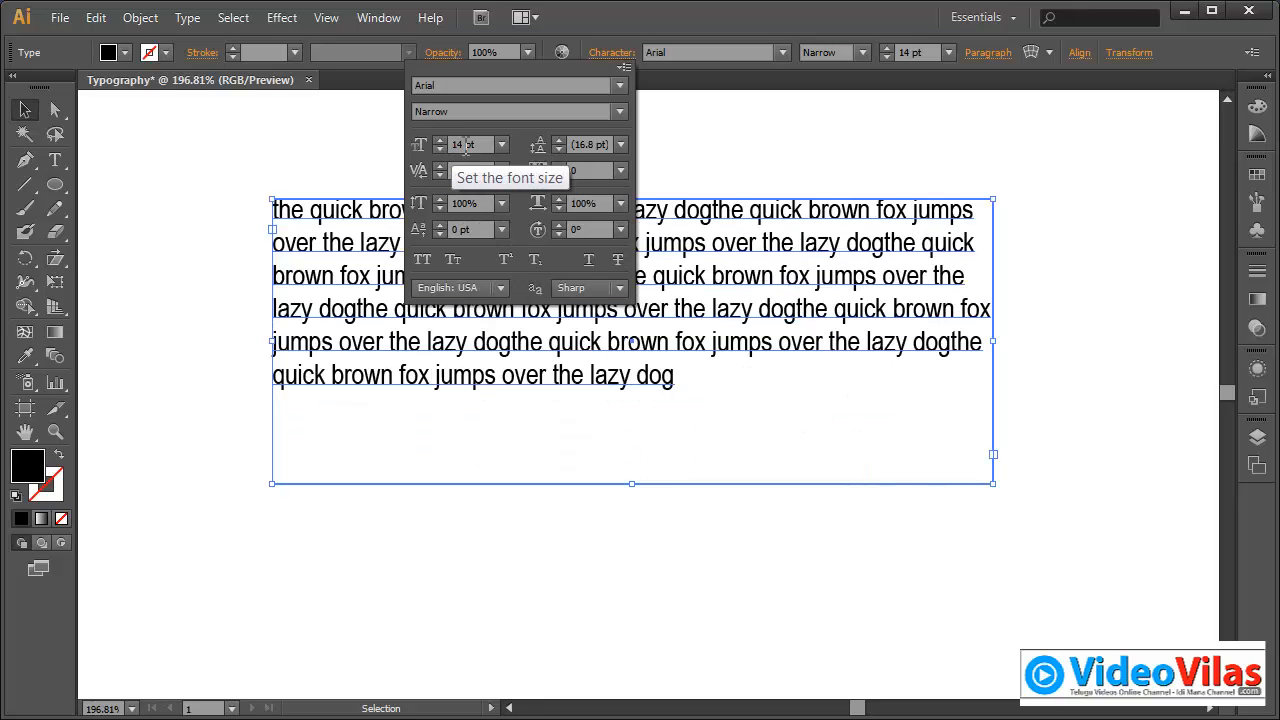
# Step: Try increasing the text block's leading to 25 pt and return it to the automatic value
pyautogui.click(558, 139)
pyautogui.click(558, 139)
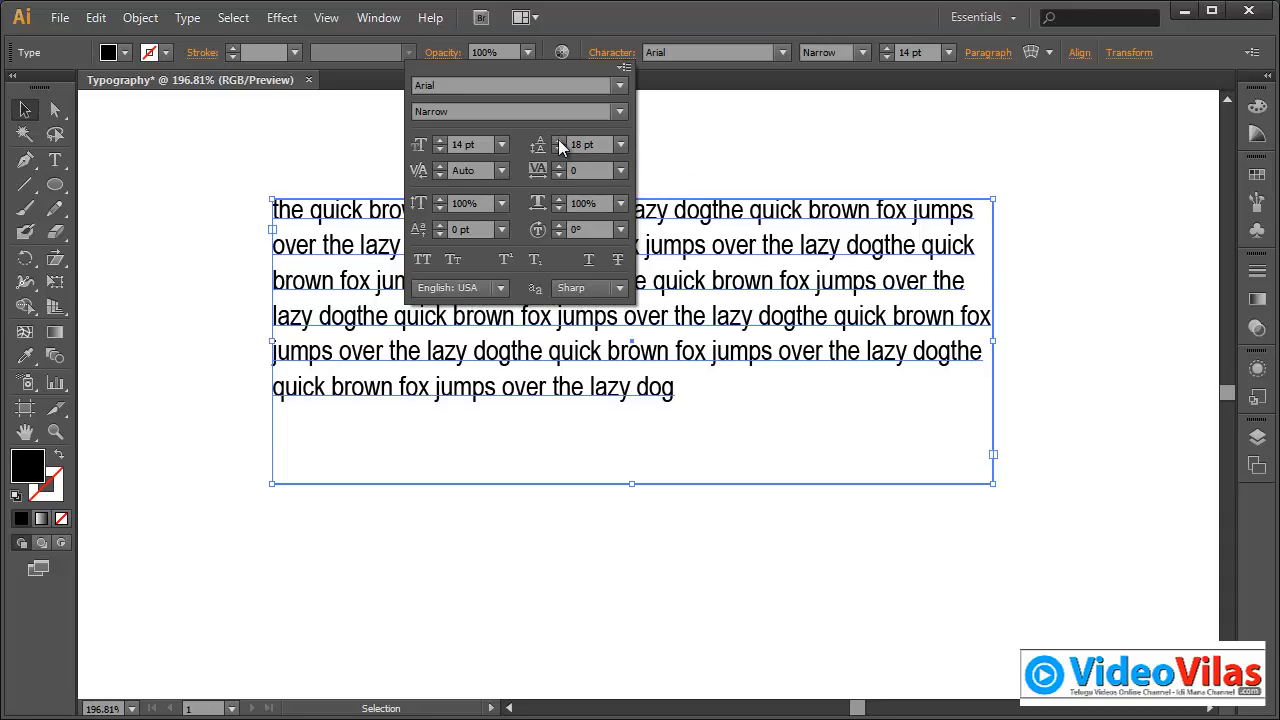
pyautogui.click(558, 139)
pyautogui.click(558, 139)
pyautogui.click(558, 139)
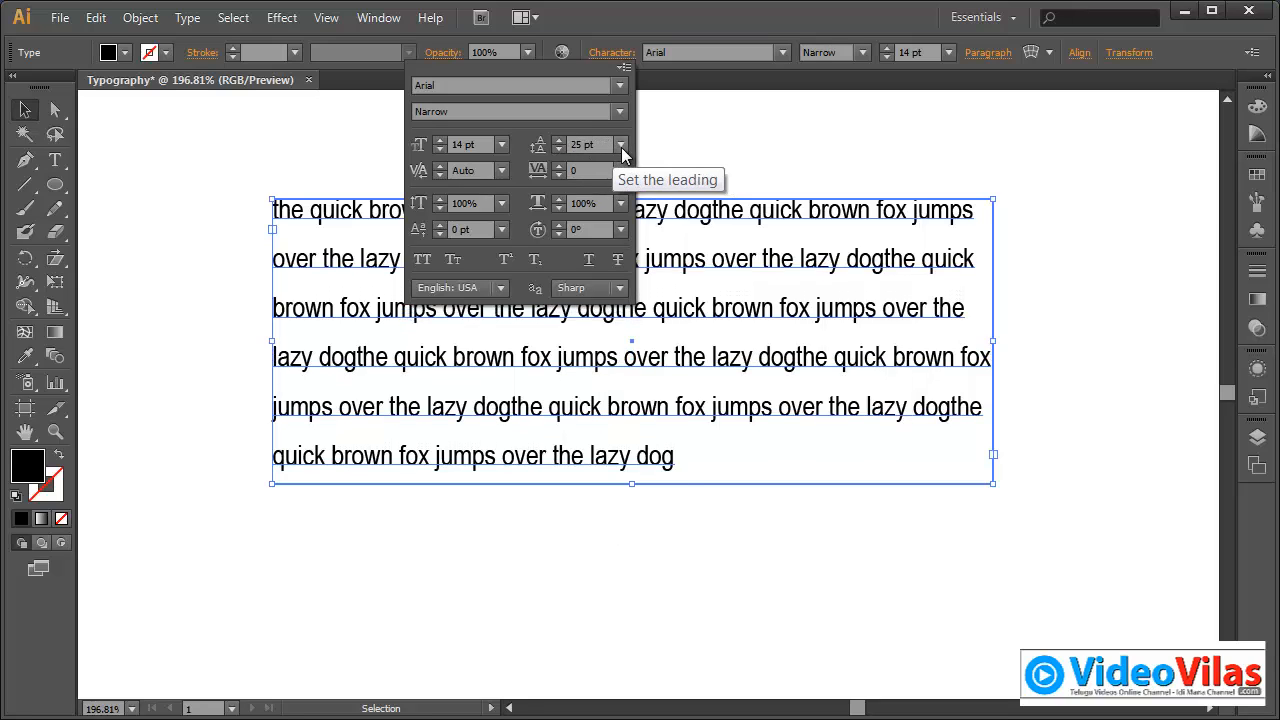
pyautogui.click(621, 145)
pyautogui.click(644, 193)
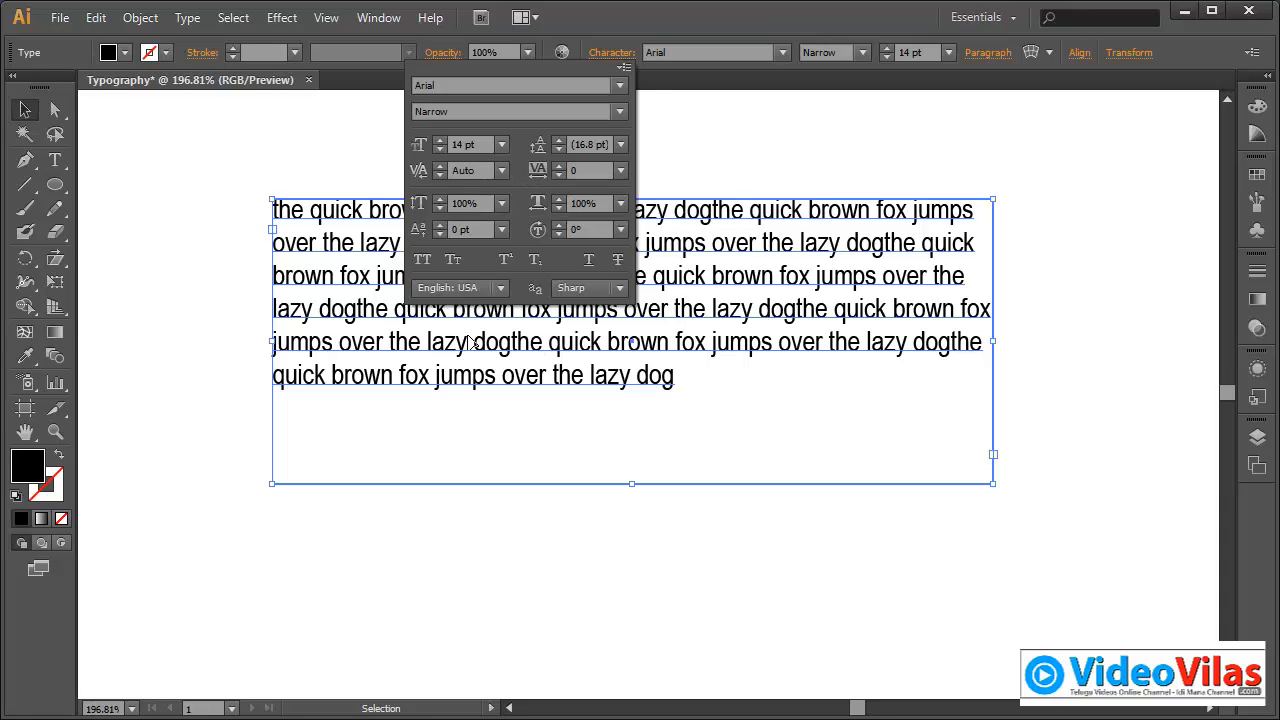
# Step: Move the text block straight down to leave room above it for the Character settings
pyautogui.click(686, 295)
pyautogui.moveTo(686, 281); pyautogui.dragTo(677, 378)
# Step: Try increasing the text block's tracking to 23 and reset it to 0
pyautogui.click(620, 53)
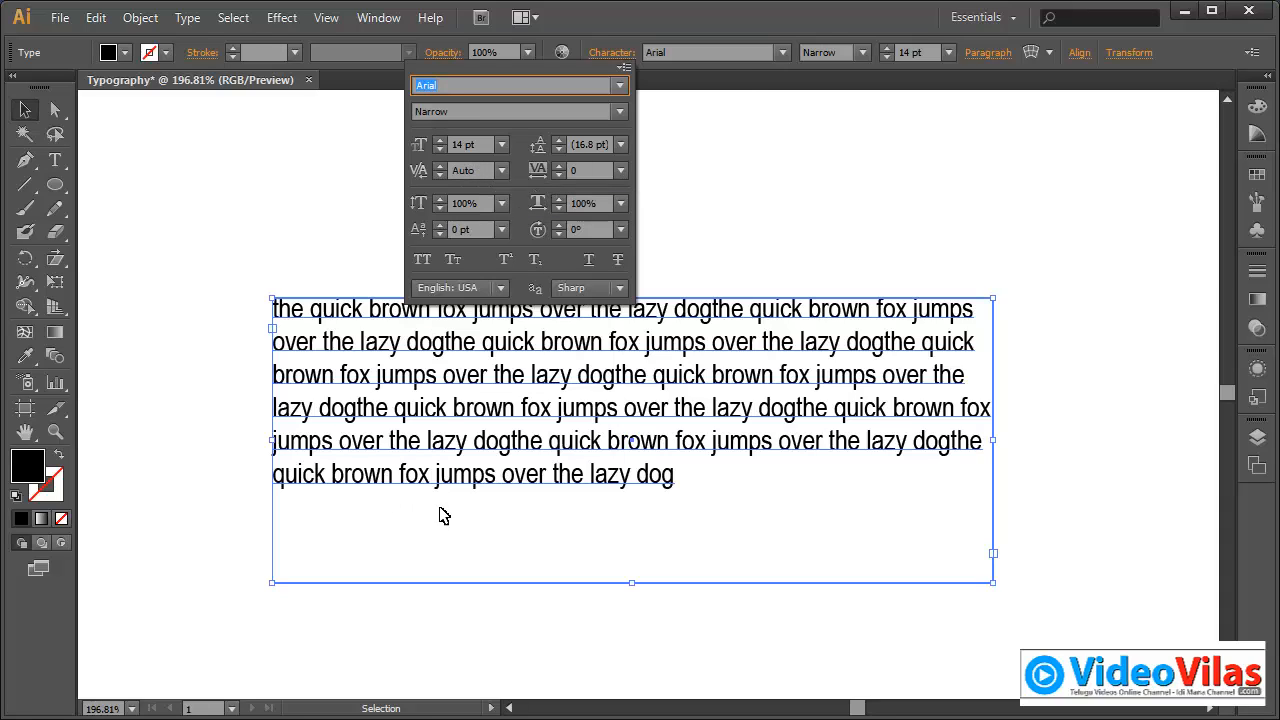
pyautogui.click(559, 165)
pyautogui.click(559, 165)
pyautogui.click(559, 165)
pyautogui.click(559, 165)
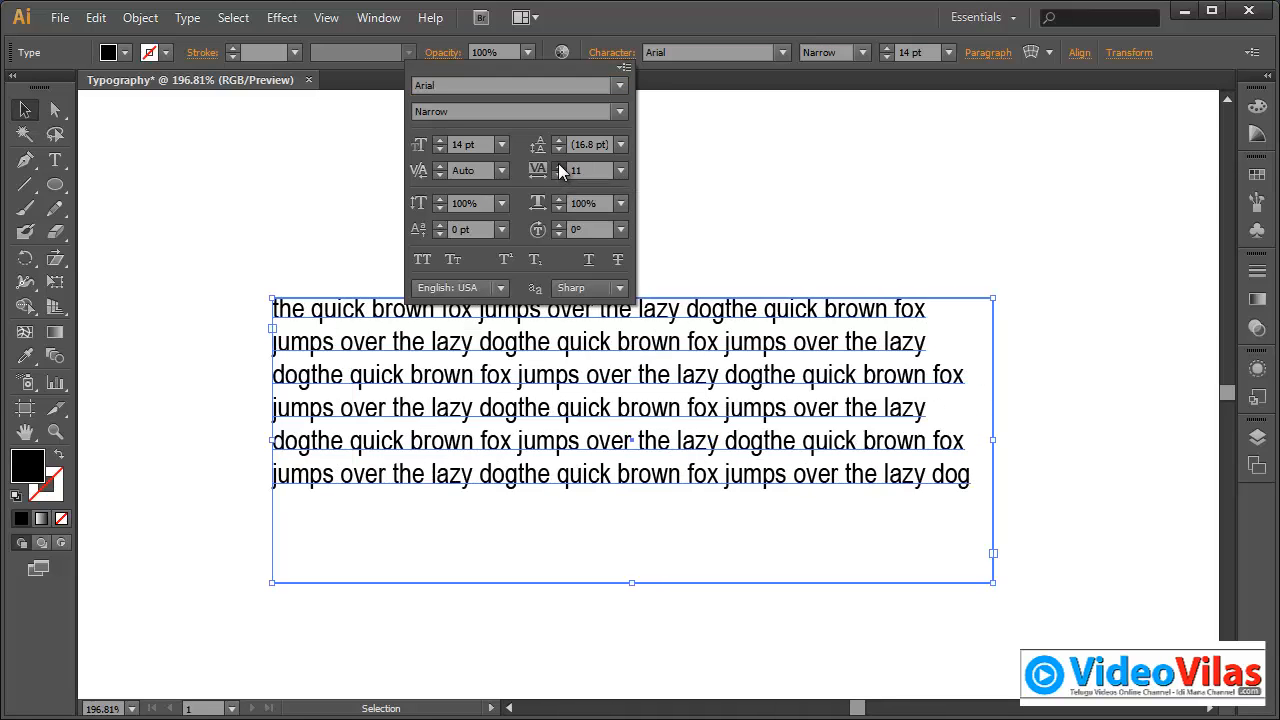
pyautogui.click(558, 165)
pyautogui.click(558, 165)
pyautogui.click(558, 165)
pyautogui.click(558, 165)
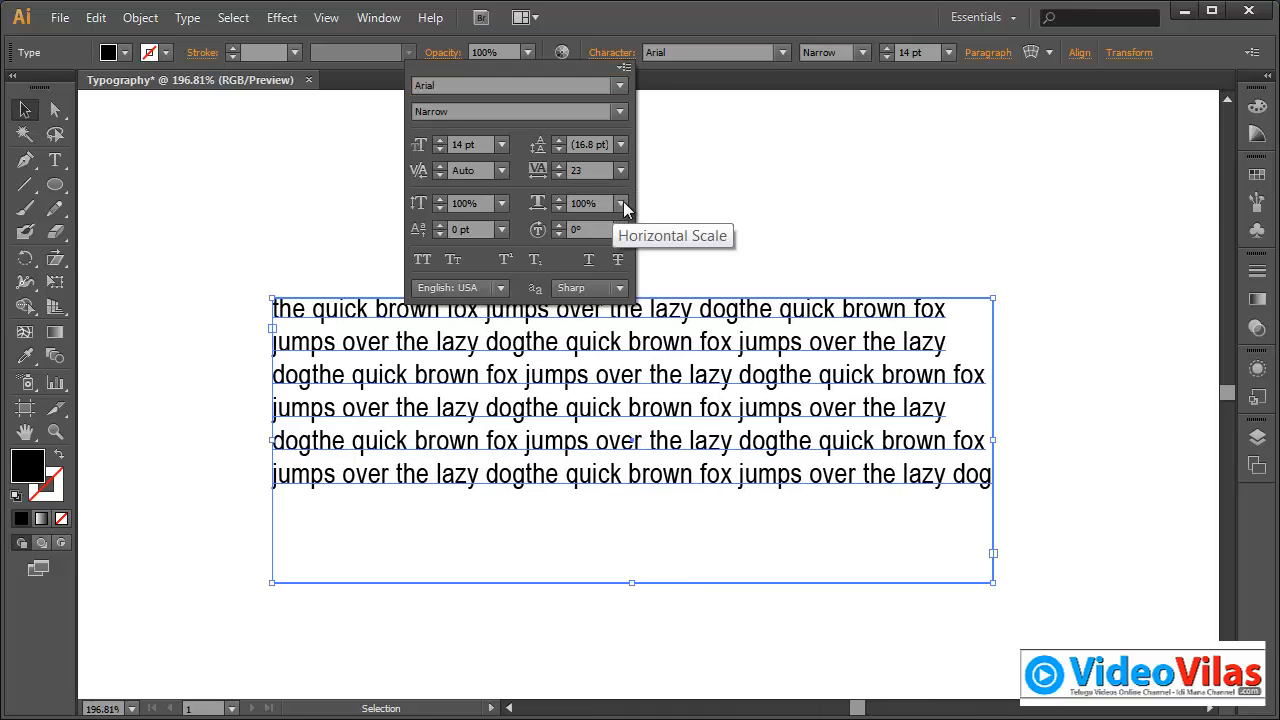
pyautogui.click(621, 170)
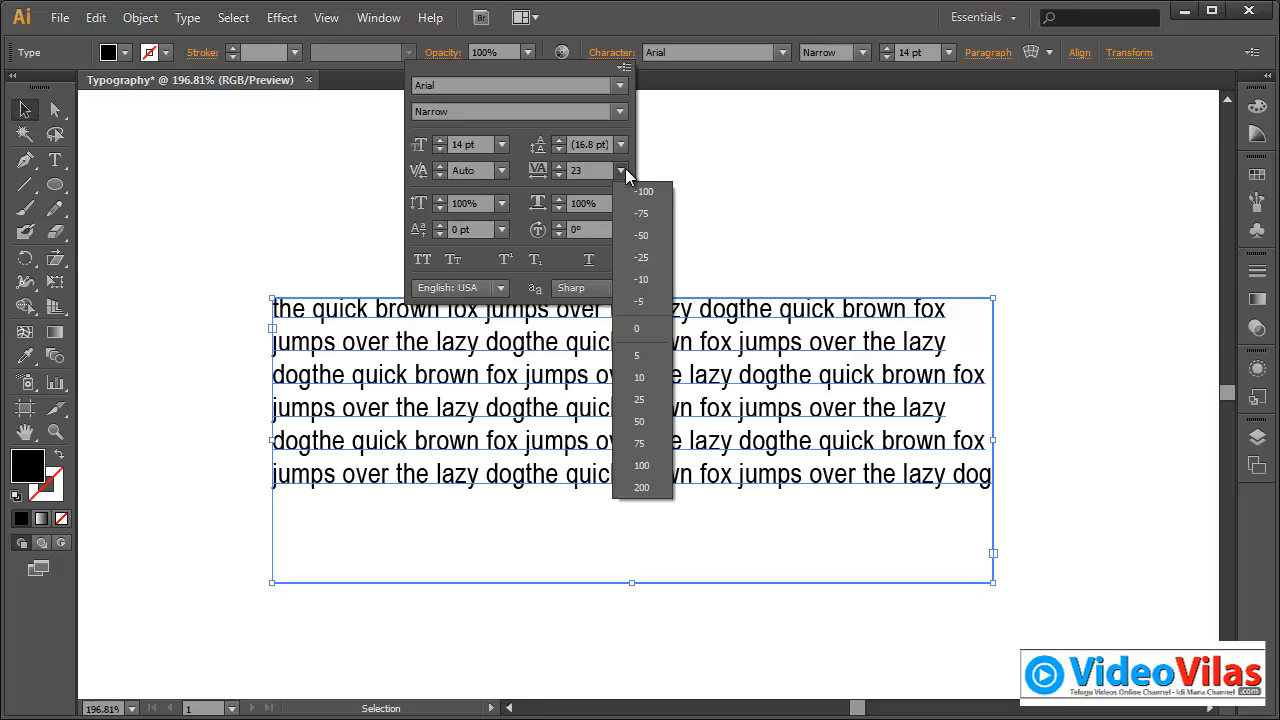
pyautogui.click(651, 328)
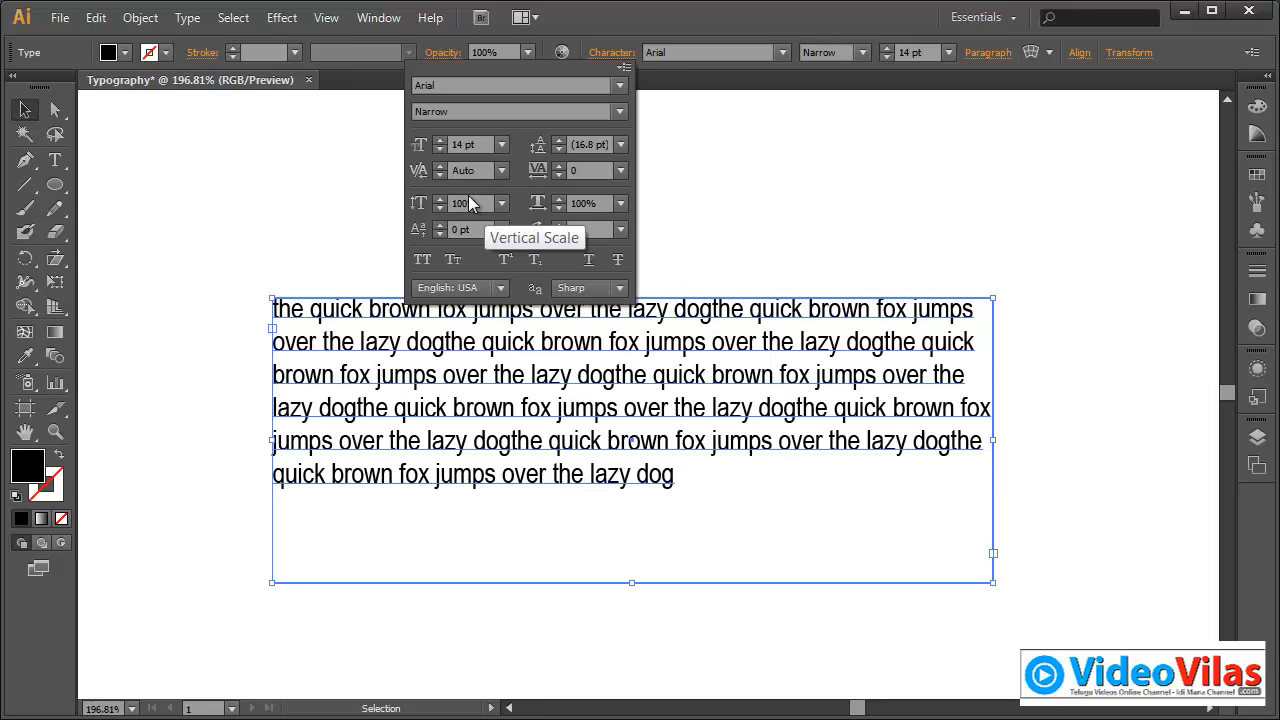
# Step: Increase the kerning between the "d" and "o" of the last word "dog" to 49
pyautogui.click(525, 390)
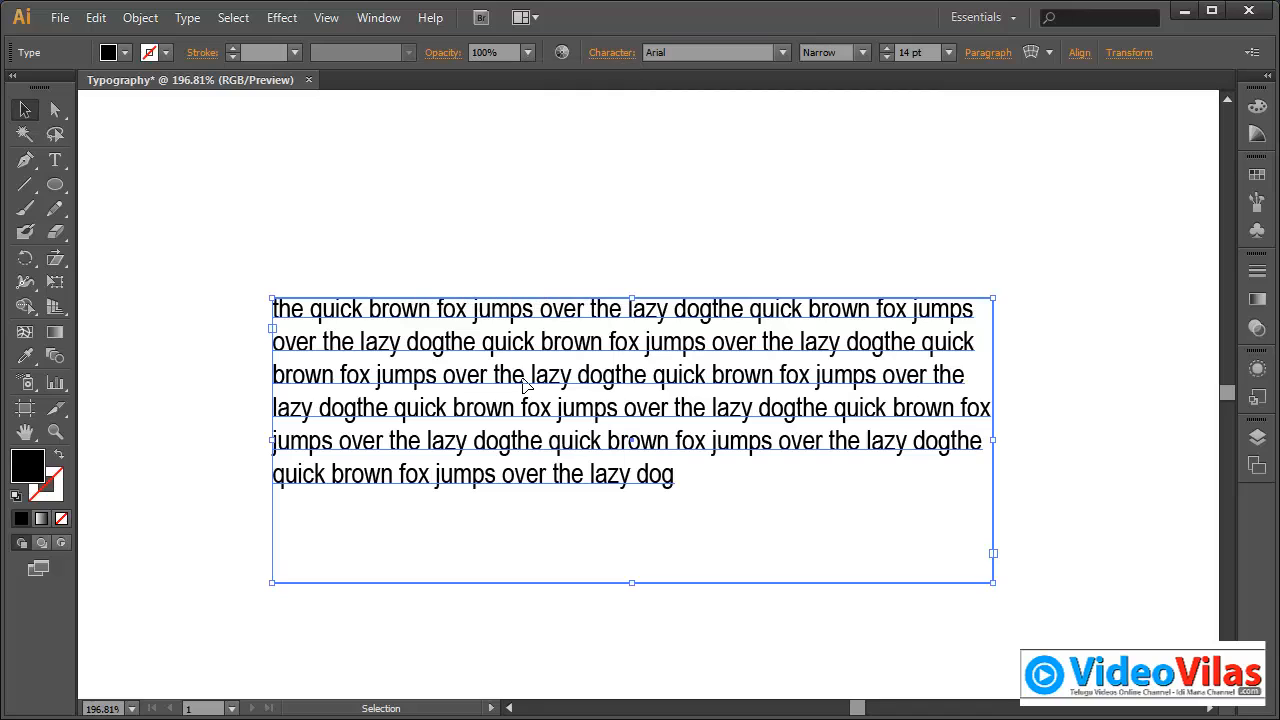
pyautogui.doubleClick(516, 380)
pyautogui.hotkey('ctrl', 'a')
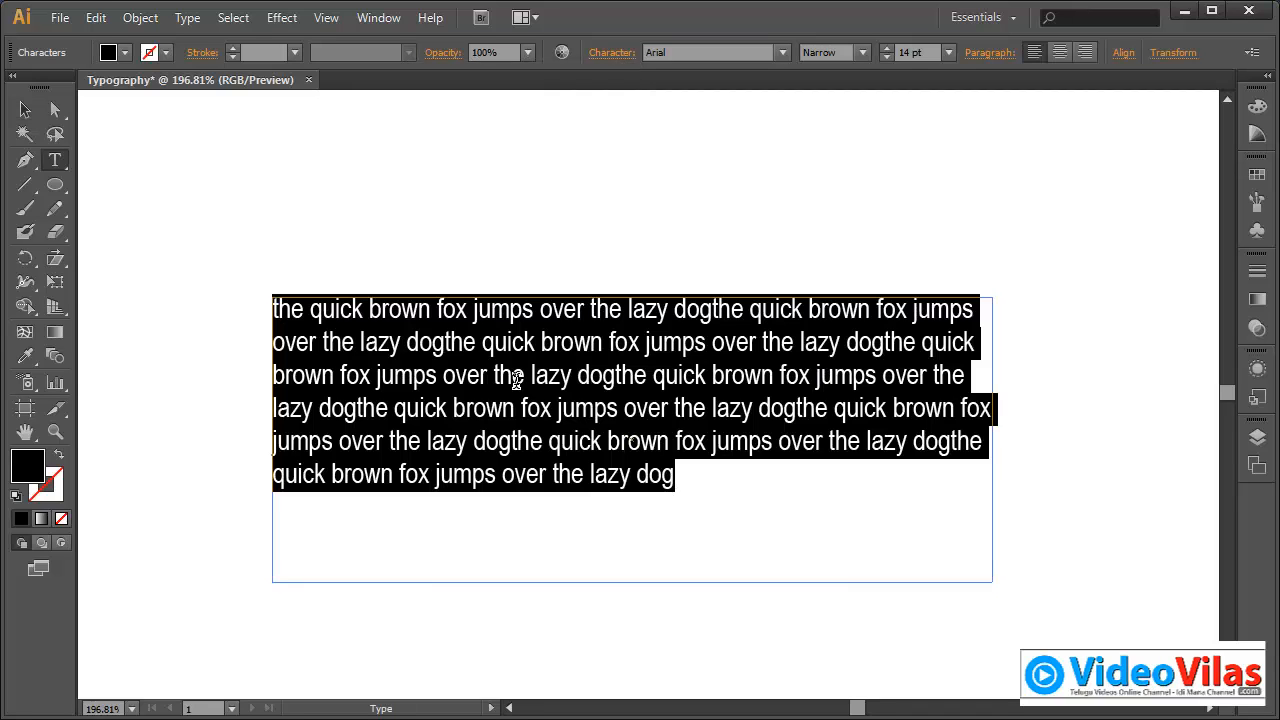
pyautogui.click(516, 380)
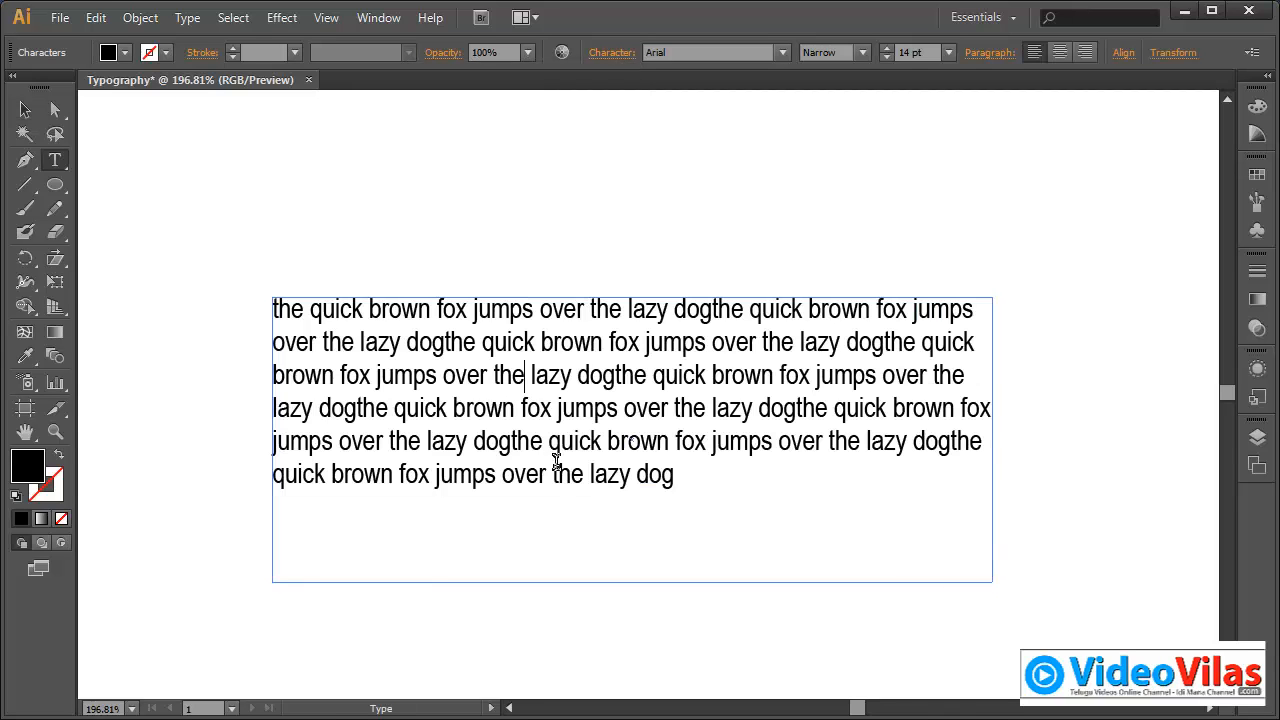
pyautogui.click(650, 474)
pyautogui.click(597, 56)
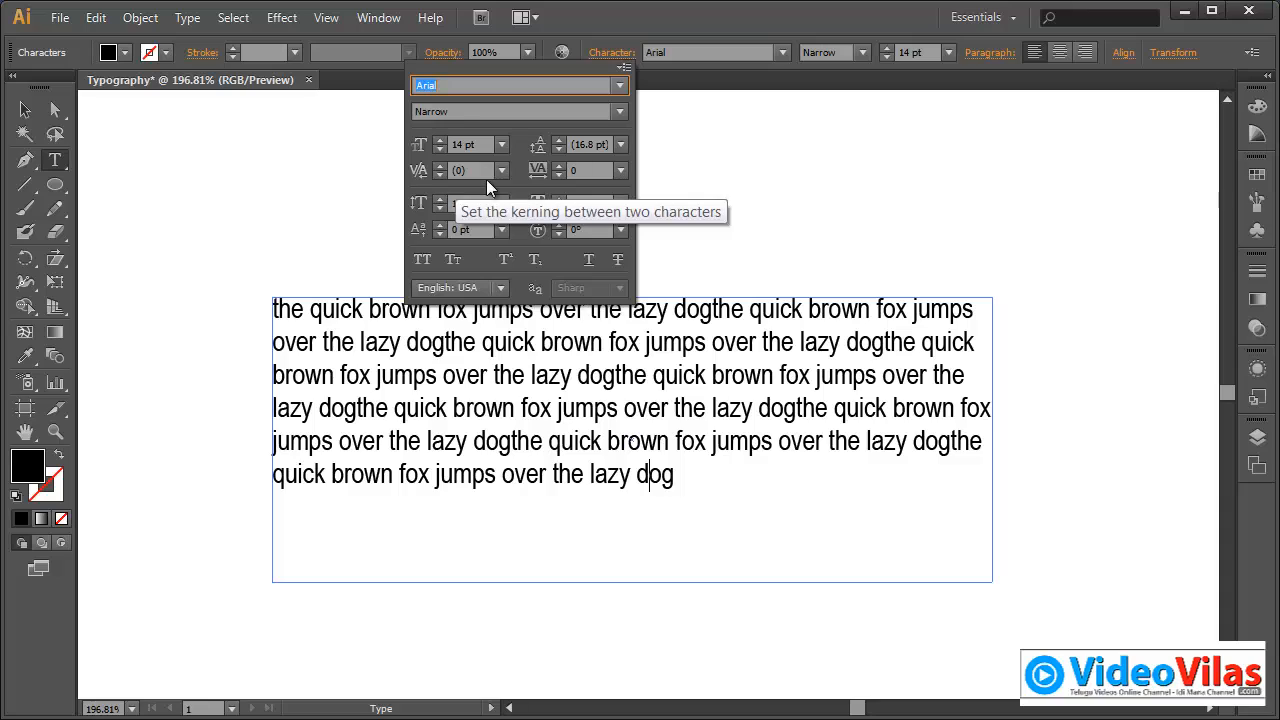
pyautogui.click(437, 166)
pyautogui.click(437, 166)
pyautogui.click(437, 166)
pyautogui.click(437, 166)
pyautogui.click(437, 166)
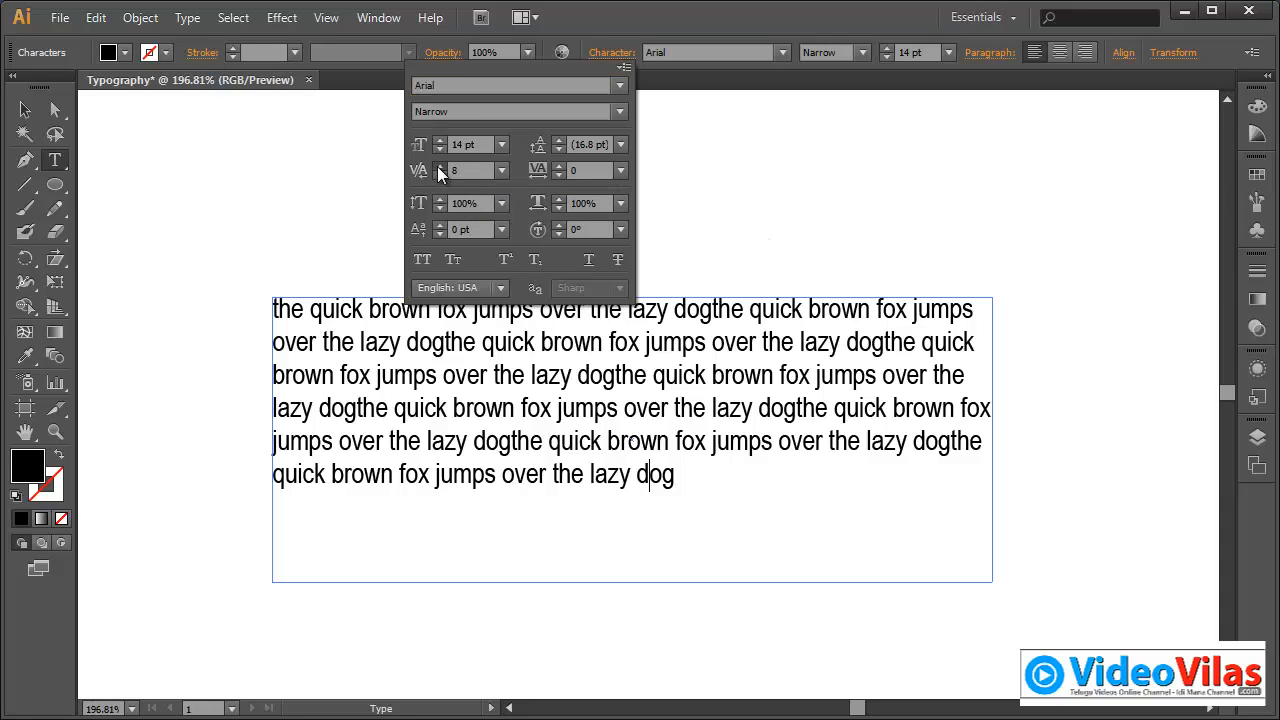
pyautogui.click(437, 166)
pyautogui.click(437, 166)
pyautogui.click(437, 166)
pyautogui.click(437, 166)
pyautogui.click(437, 166)
pyautogui.click(437, 166)
pyautogui.click(437, 166)
pyautogui.click(437, 166)
pyautogui.click(437, 166)
pyautogui.click(437, 166)
pyautogui.click(437, 166)
pyautogui.click(437, 166)
pyautogui.click(437, 166)
pyautogui.click(437, 166)
pyautogui.click(437, 166)
pyautogui.click(437, 166)
pyautogui.click(437, 166)
pyautogui.click(437, 166)
pyautogui.click(437, 166)
pyautogui.click(437, 166)
# Step: Remove the extra space inside the last word "dog" and return the kerning there to Auto
pyautogui.click(653, 471)
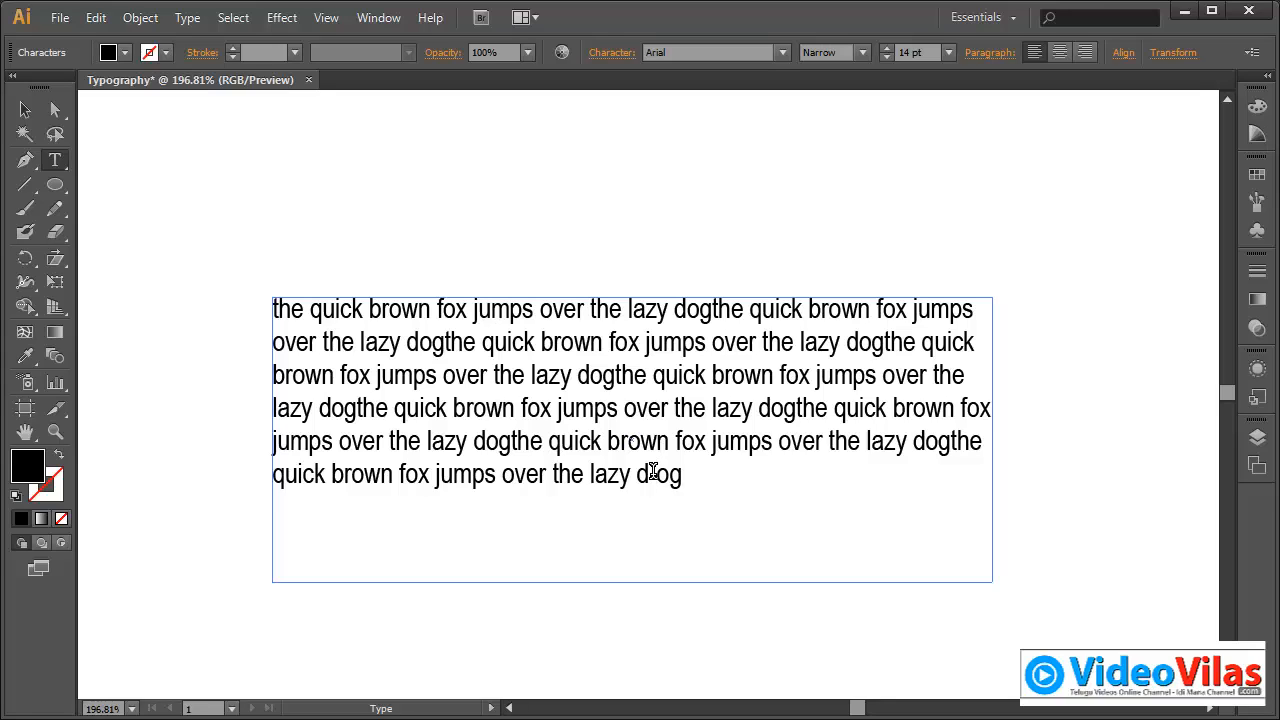
pyautogui.press('BackSpace')
pyautogui.click(619, 55)
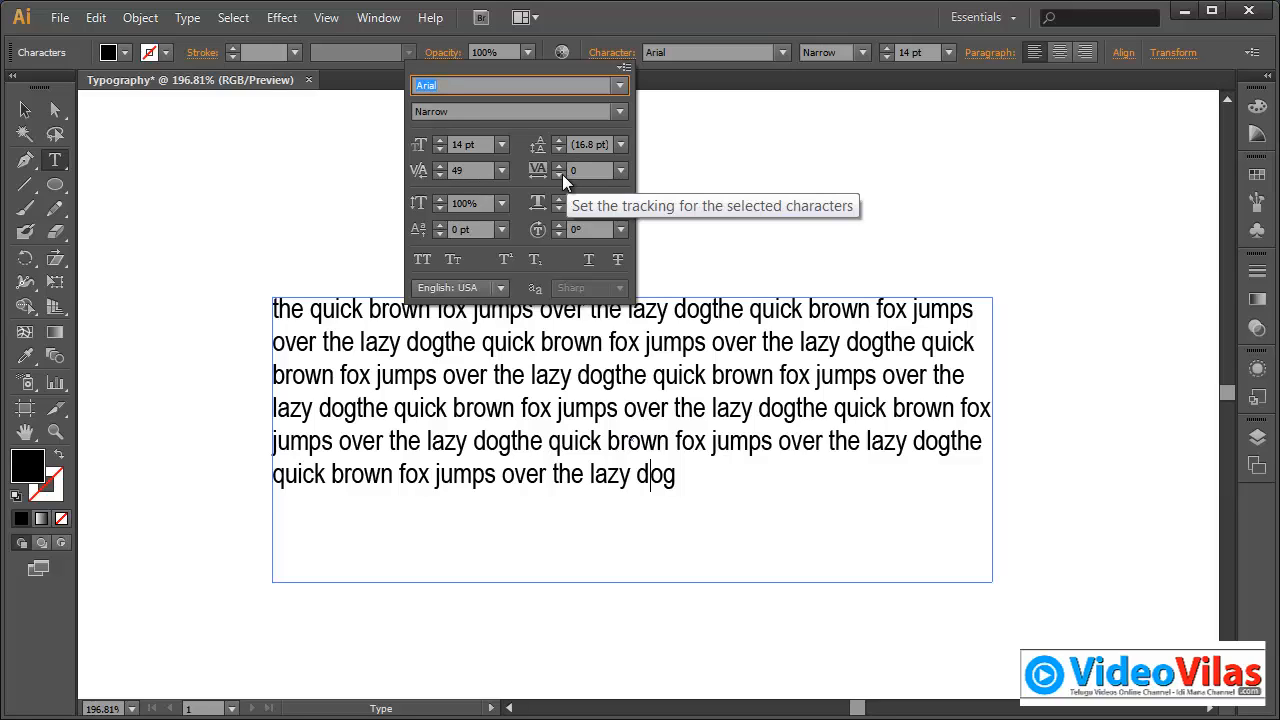
pyautogui.click(503, 173)
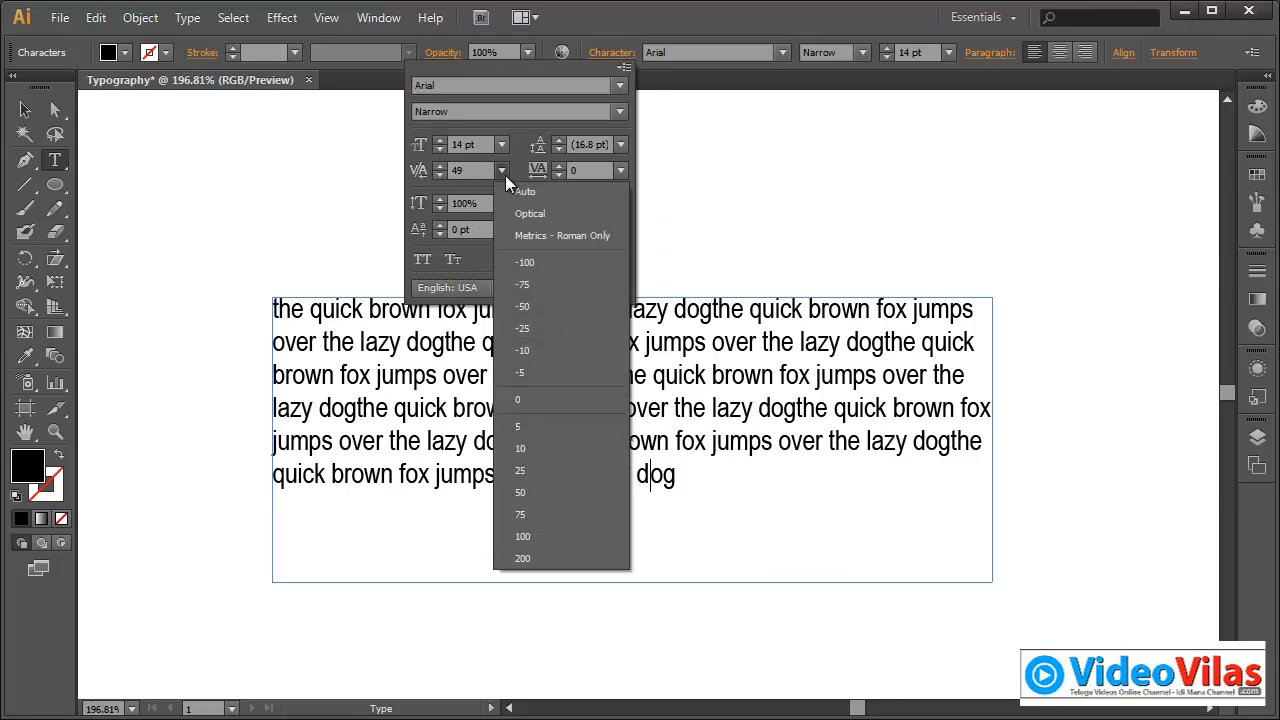
pyautogui.click(525, 192)
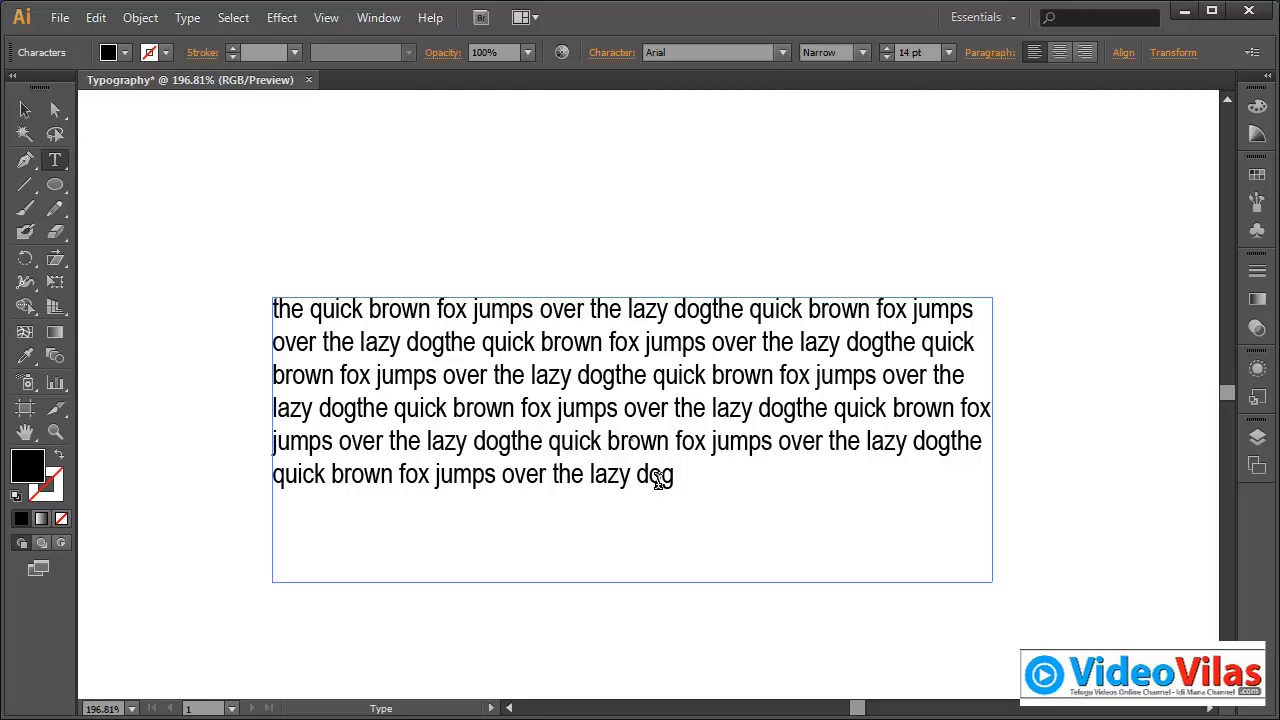
# Step: Reselect the whole text block as an object and set its tracking to 0
pyautogui.click(25, 110)
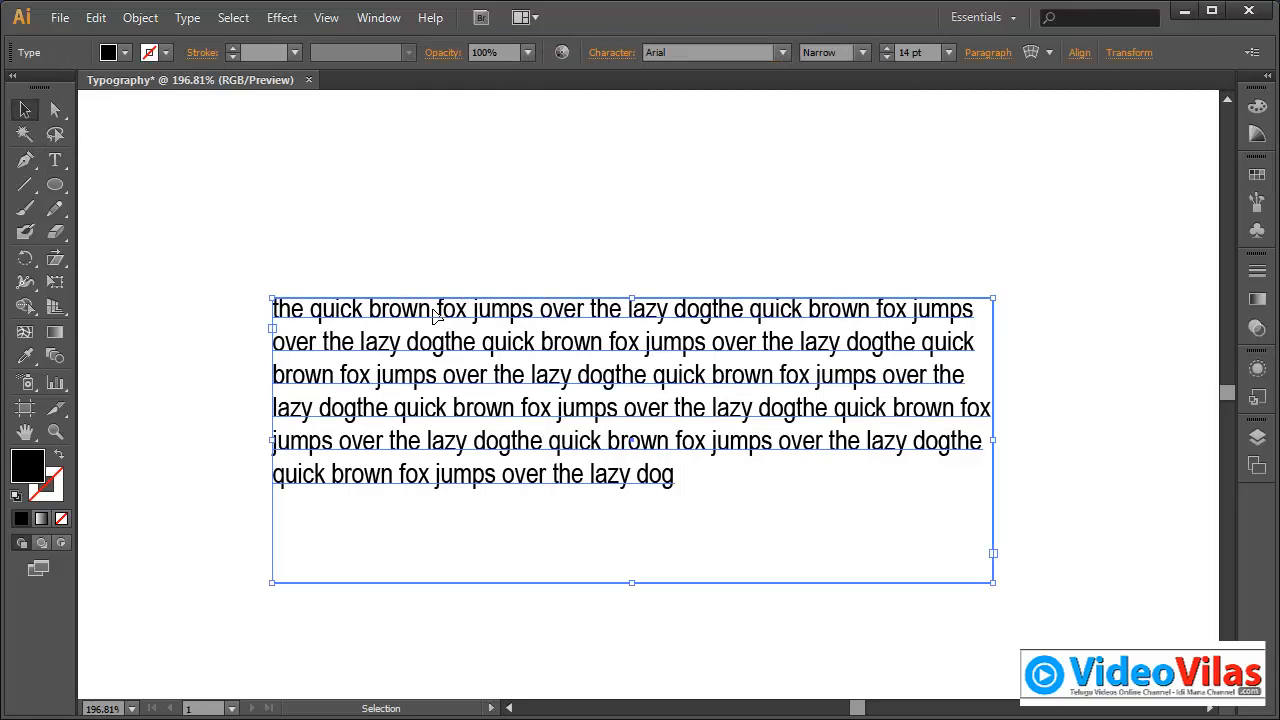
pyautogui.click(605, 54)
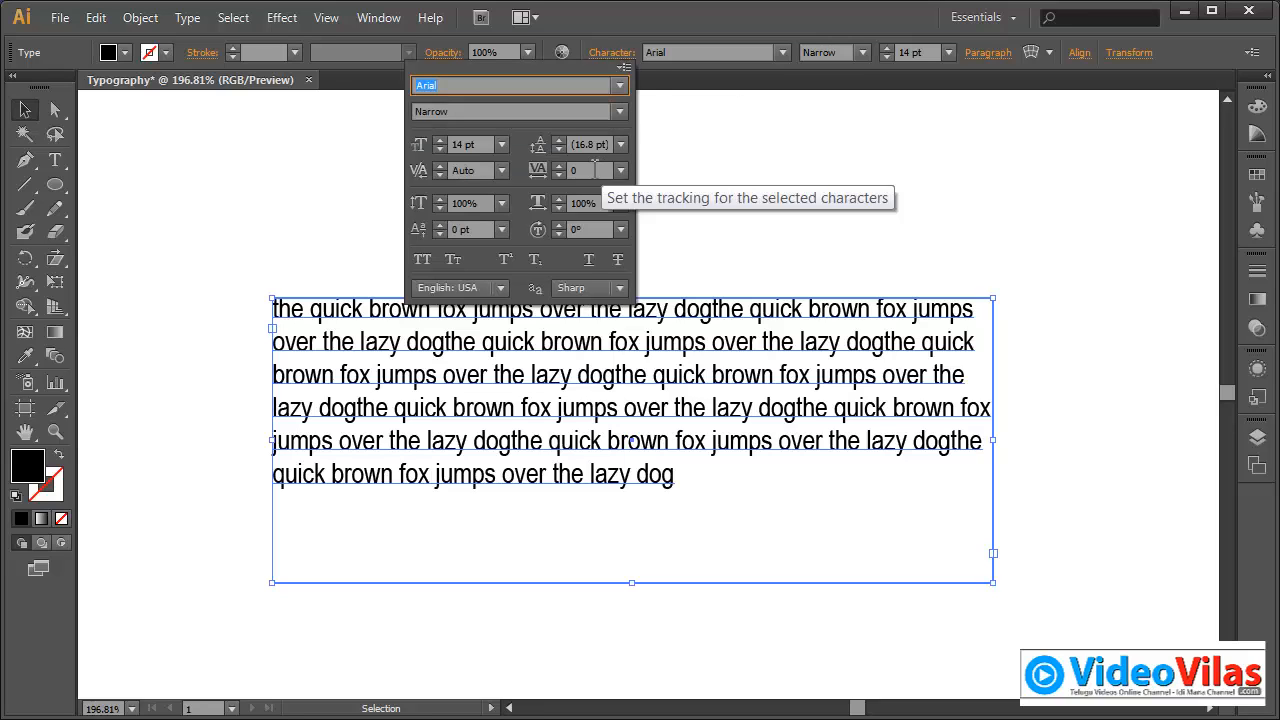
pyautogui.click(621, 170)
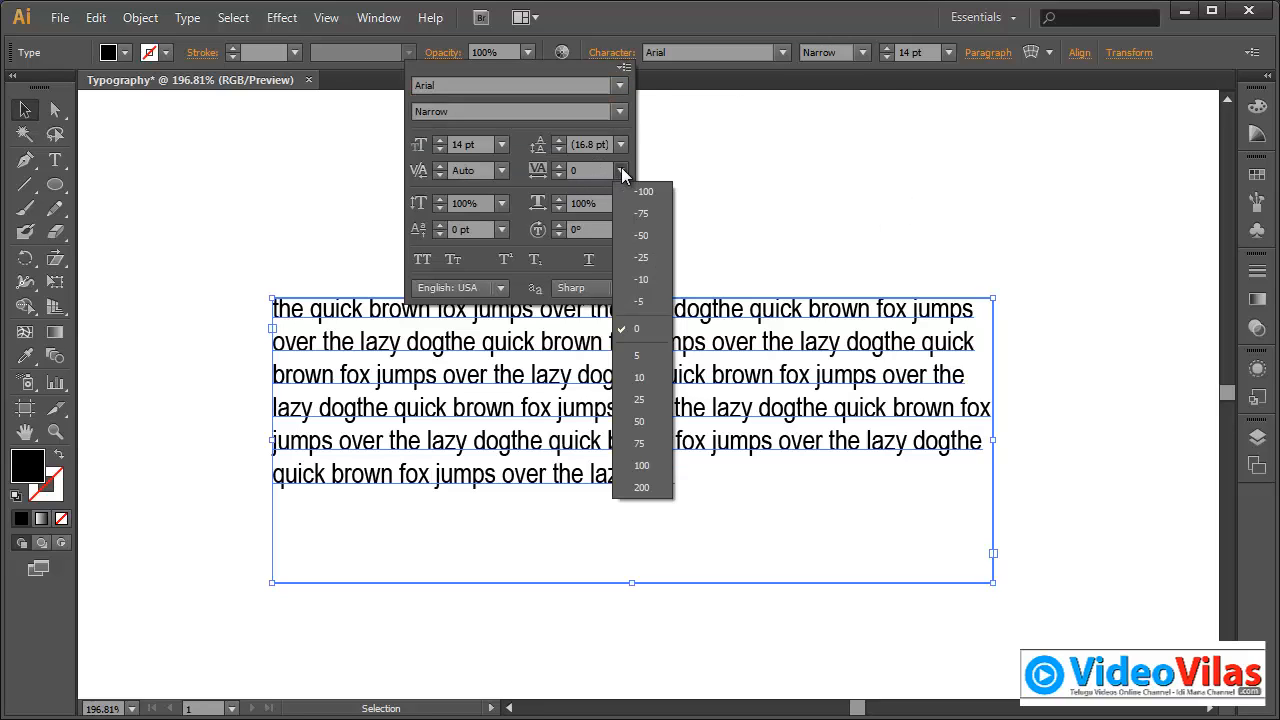
pyautogui.click(639, 328)
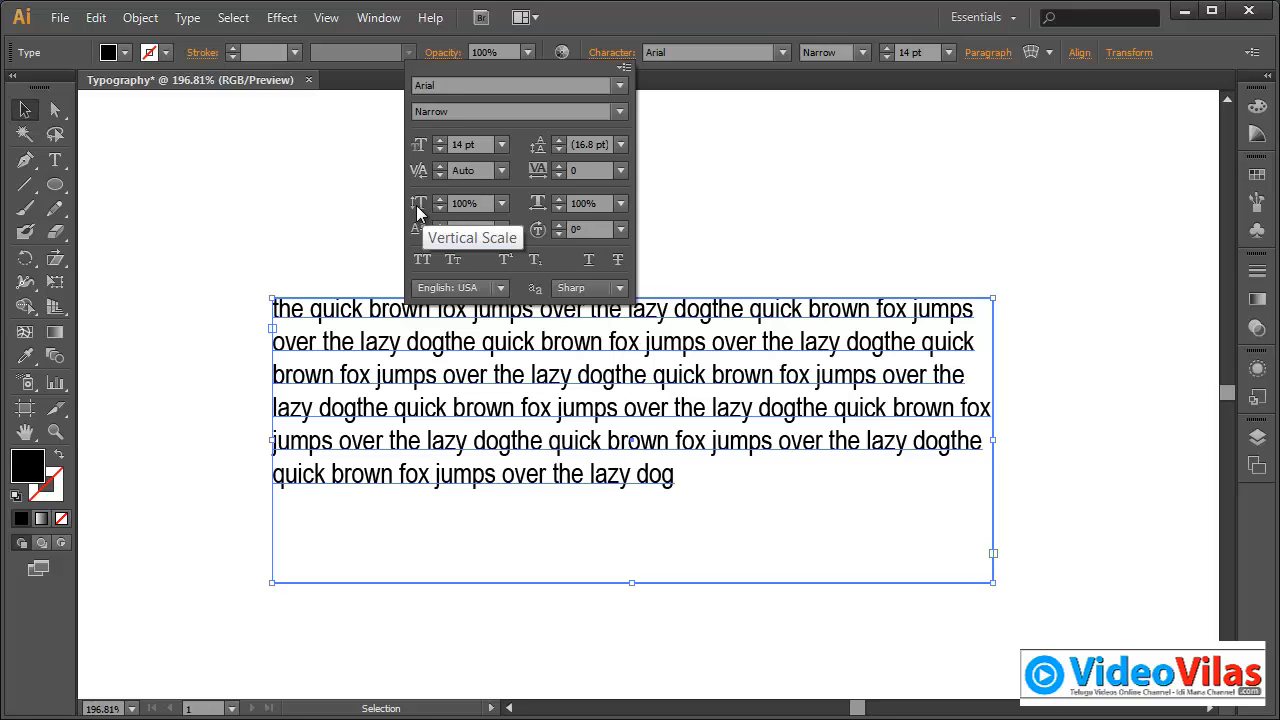
# Step: Try a vertical scale of 300% on the text block and return it to 100%
pyautogui.click(484, 204)
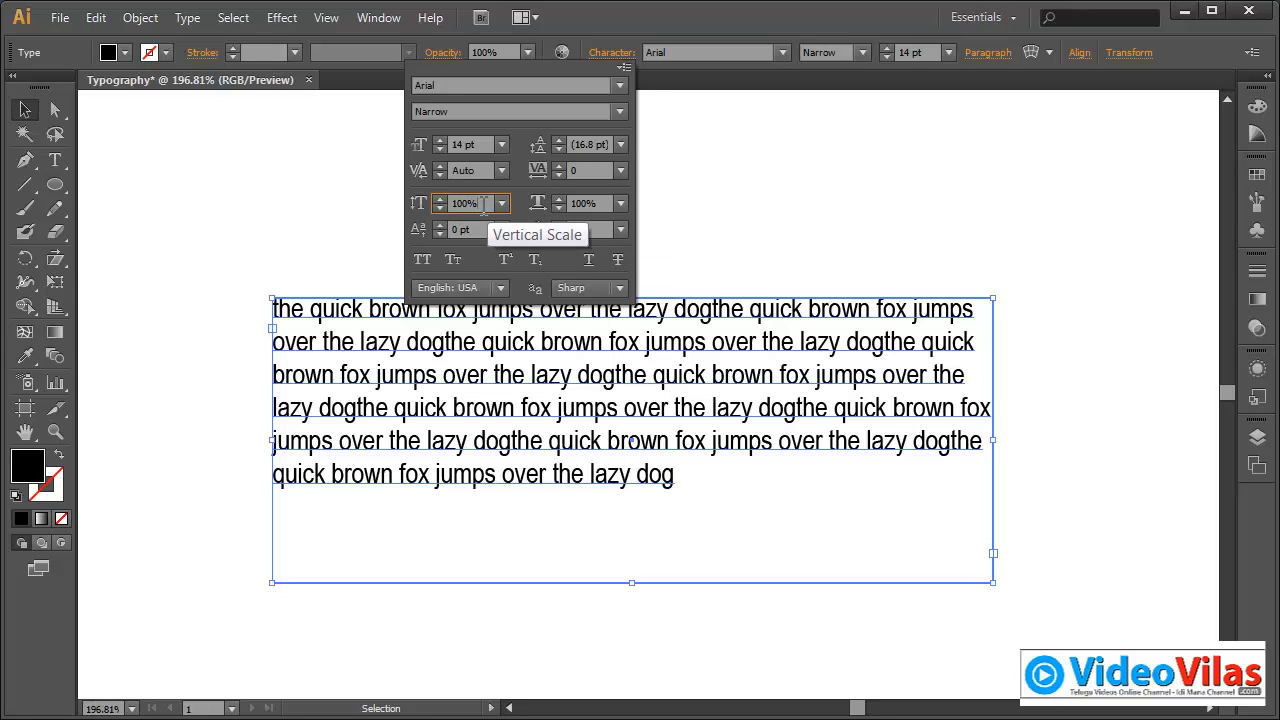
pyautogui.moveTo(484, 204); pyautogui.dragTo(361, 195)
pyautogui.write('3')
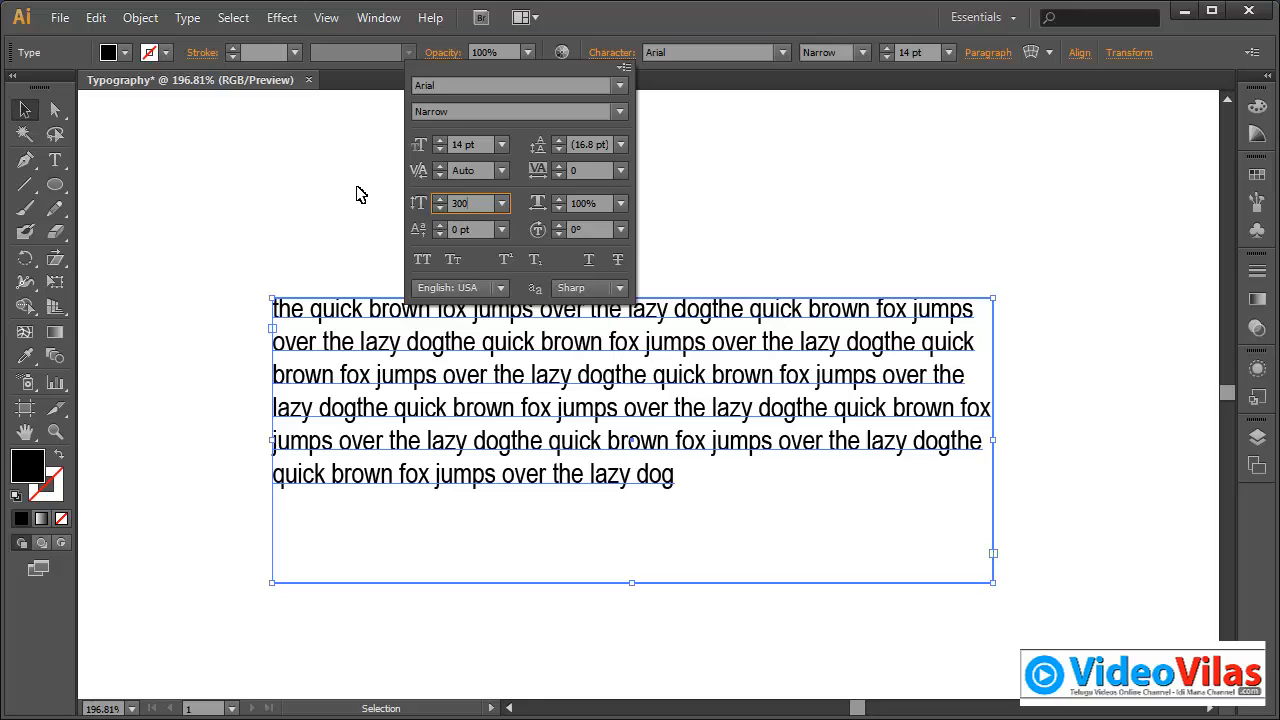
pyautogui.press('Return')
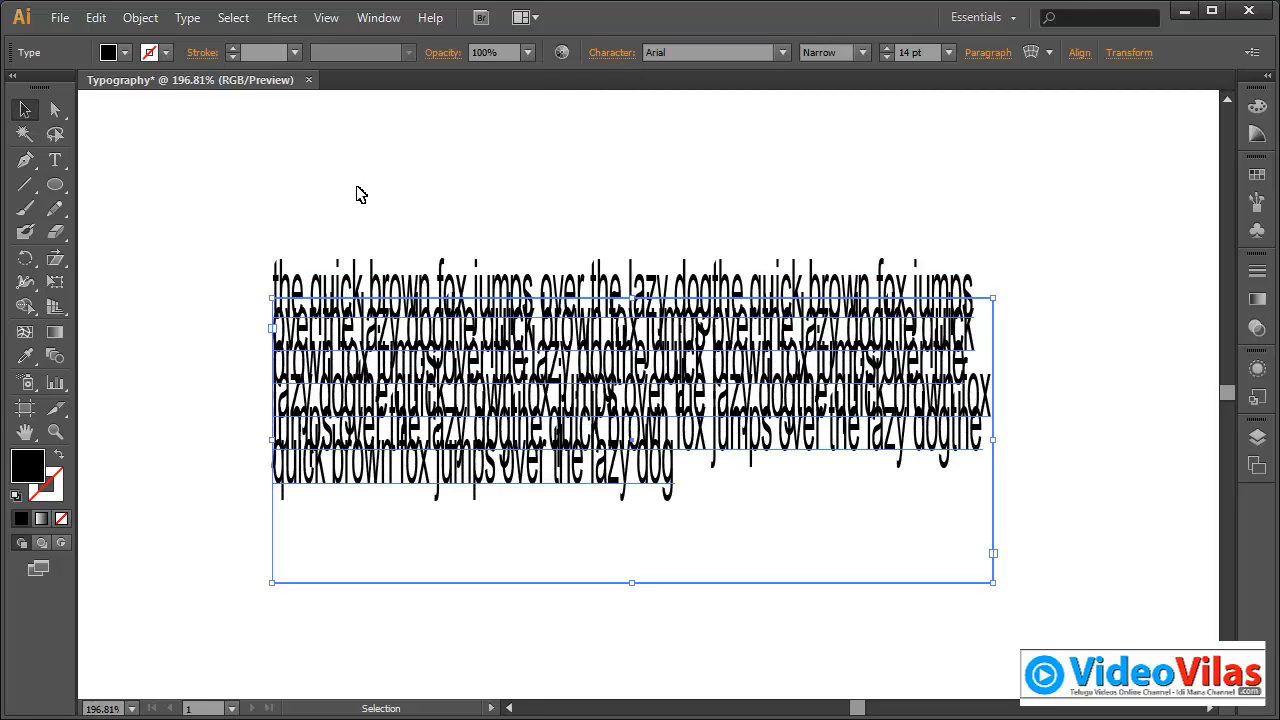
pyautogui.click(601, 54)
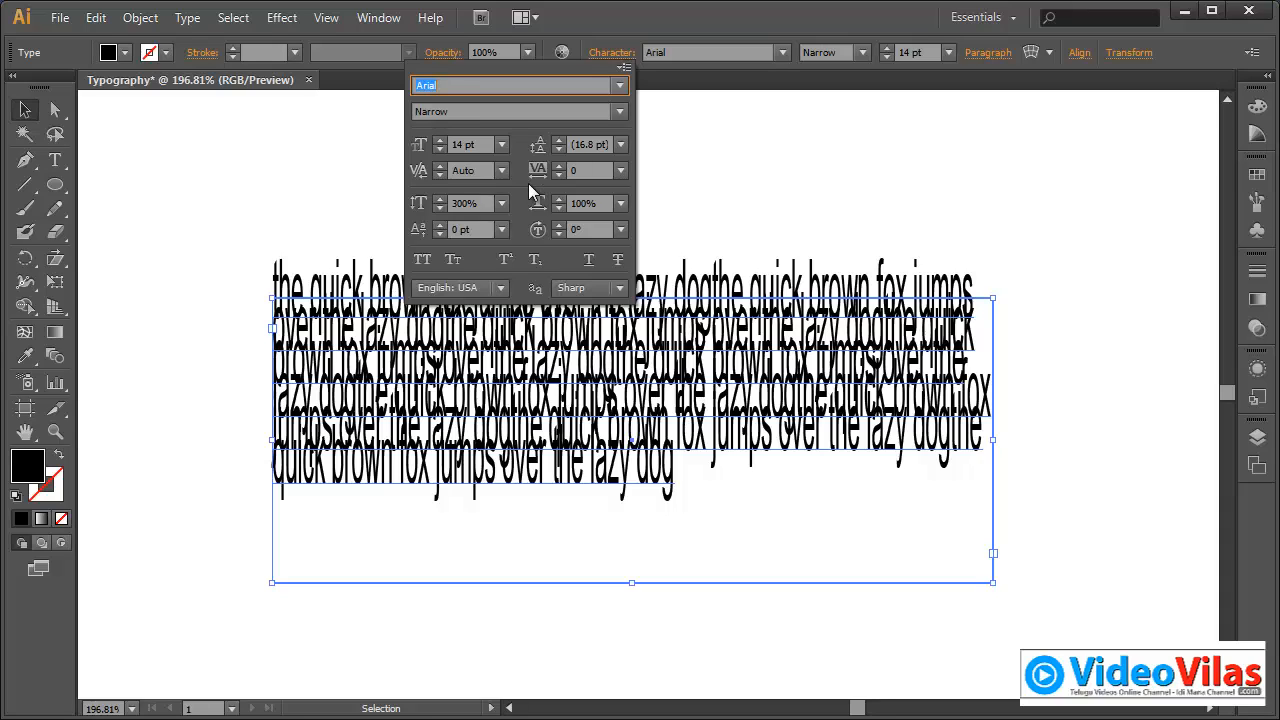
pyautogui.click(501, 205)
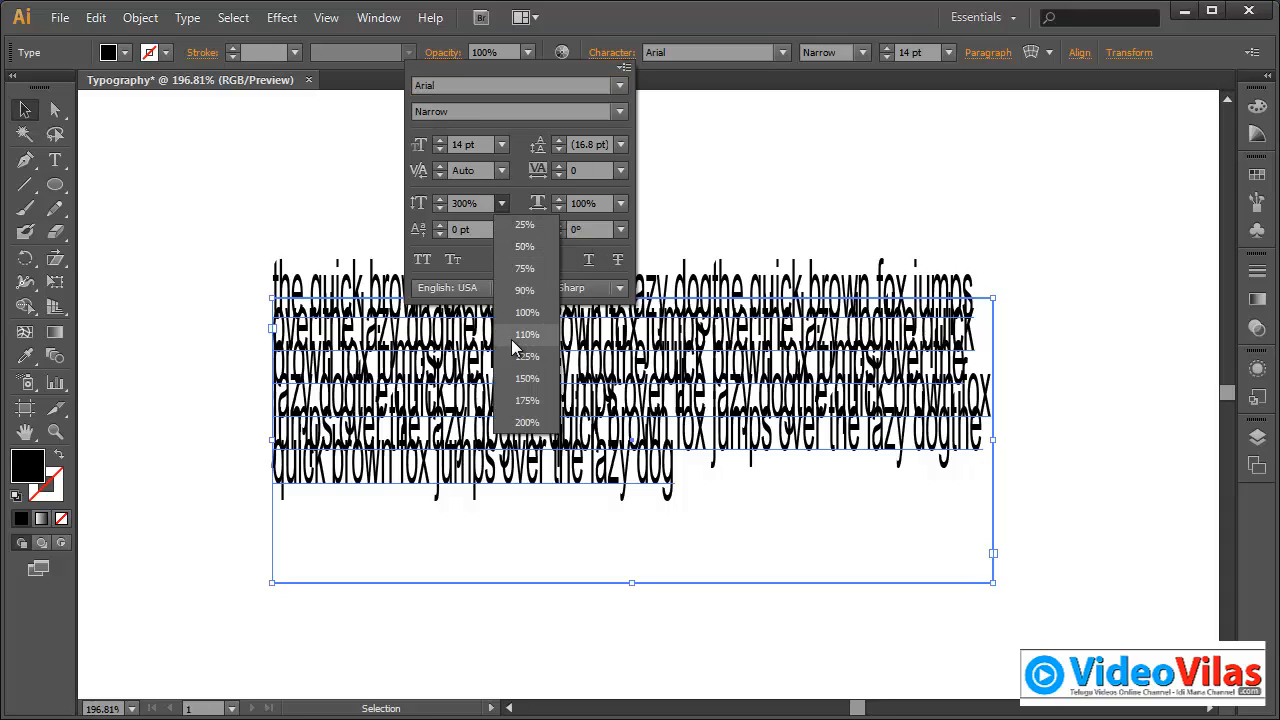
pyautogui.click(536, 315)
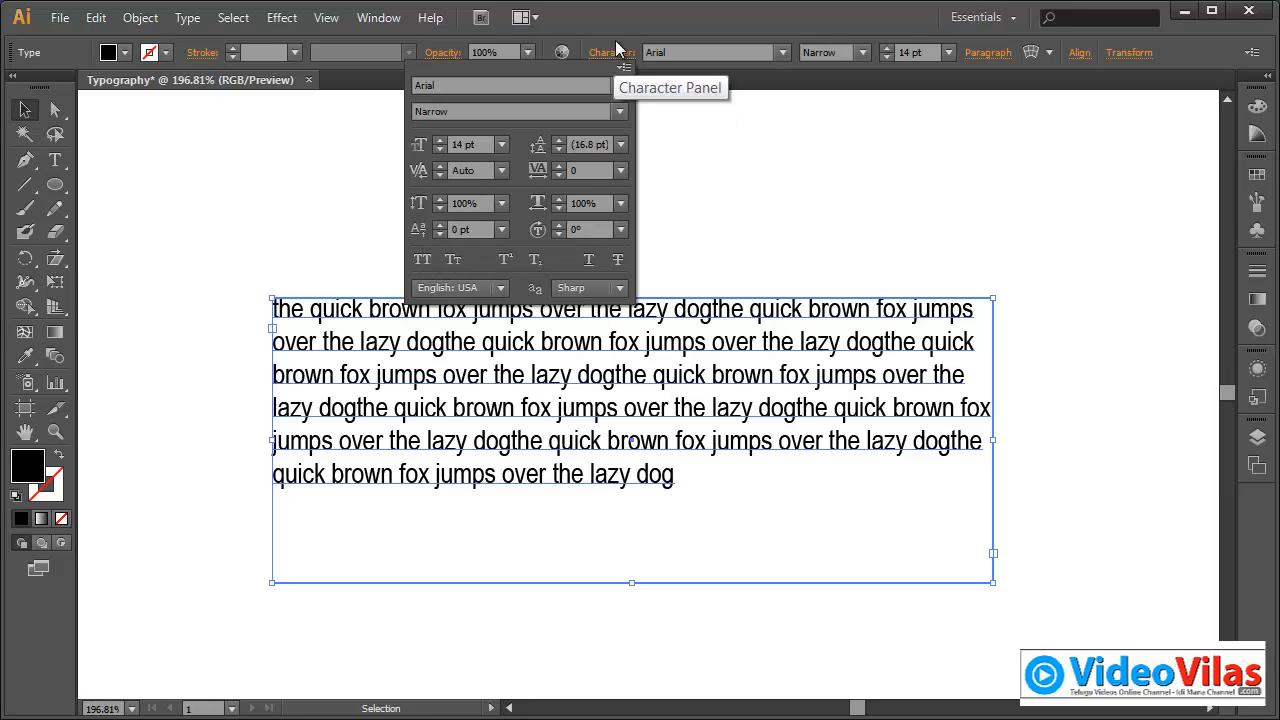
# Step: Zoom in on the text block and select the word "lazy" in its third line
pyautogui.click(55, 431)
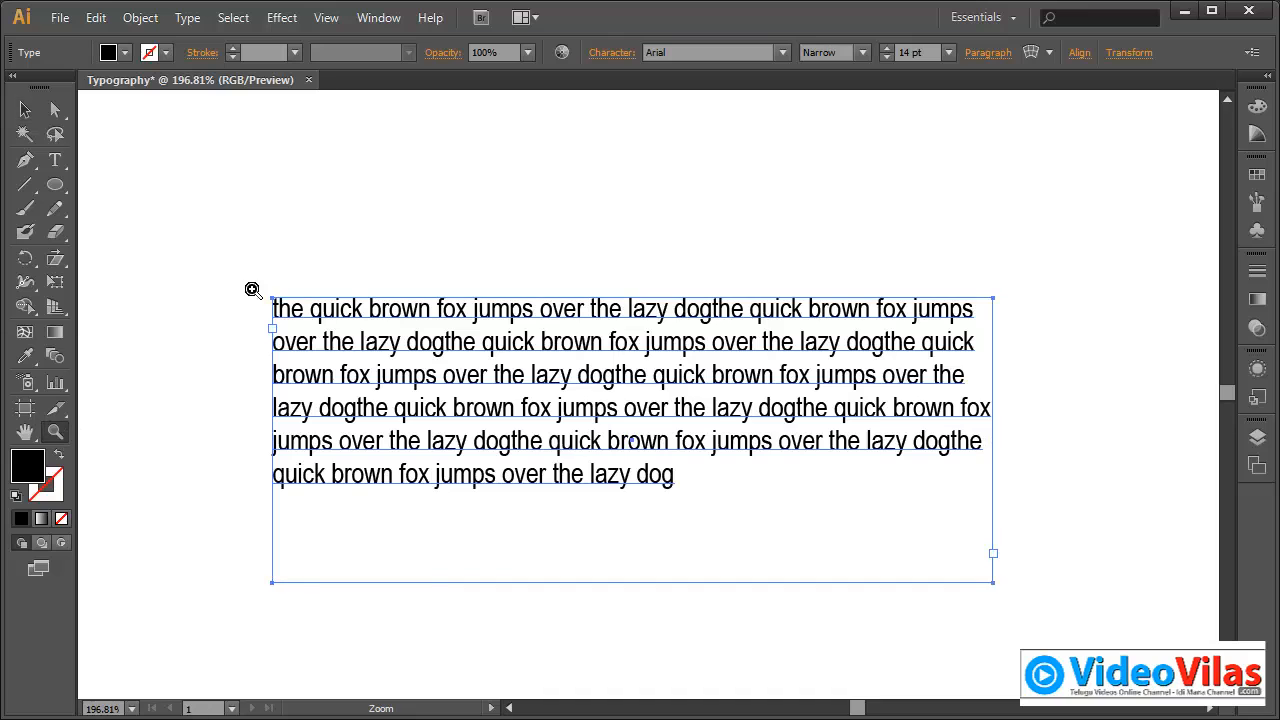
pyautogui.moveTo(254, 262); pyautogui.dragTo(1050, 565)
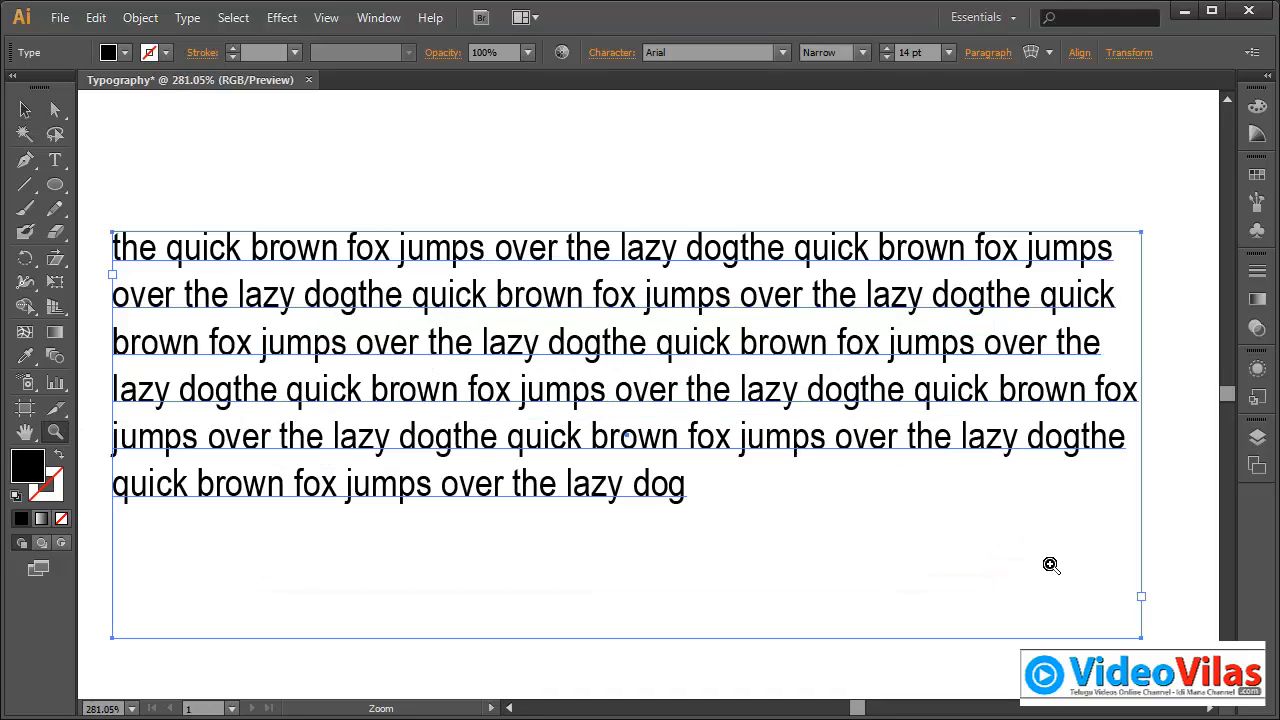
pyautogui.click(25, 110)
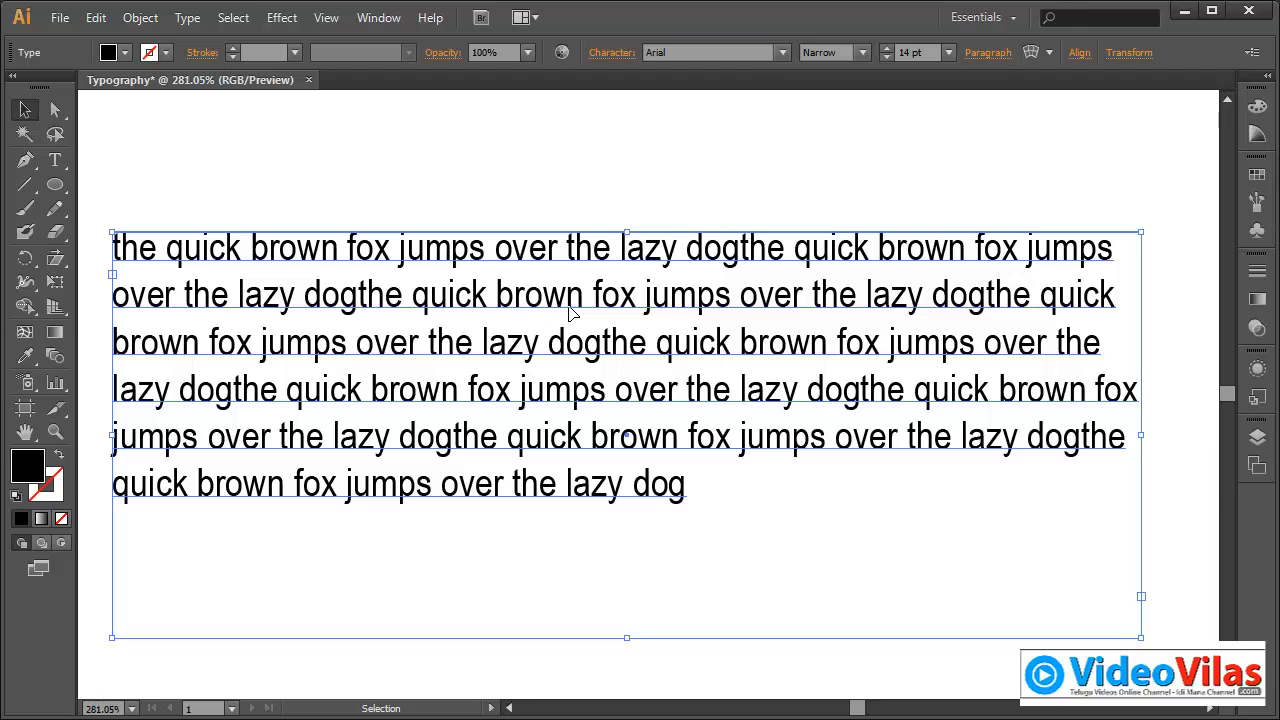
pyautogui.click(655, 178)
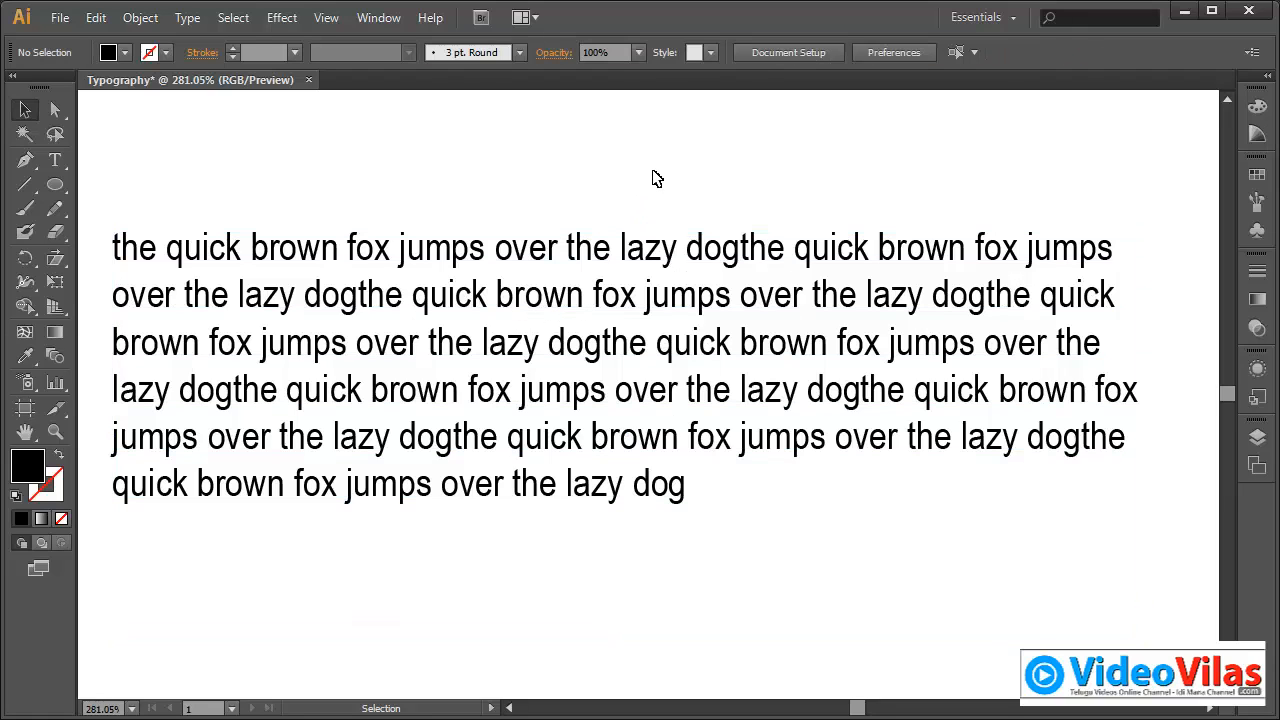
pyautogui.click(654, 246)
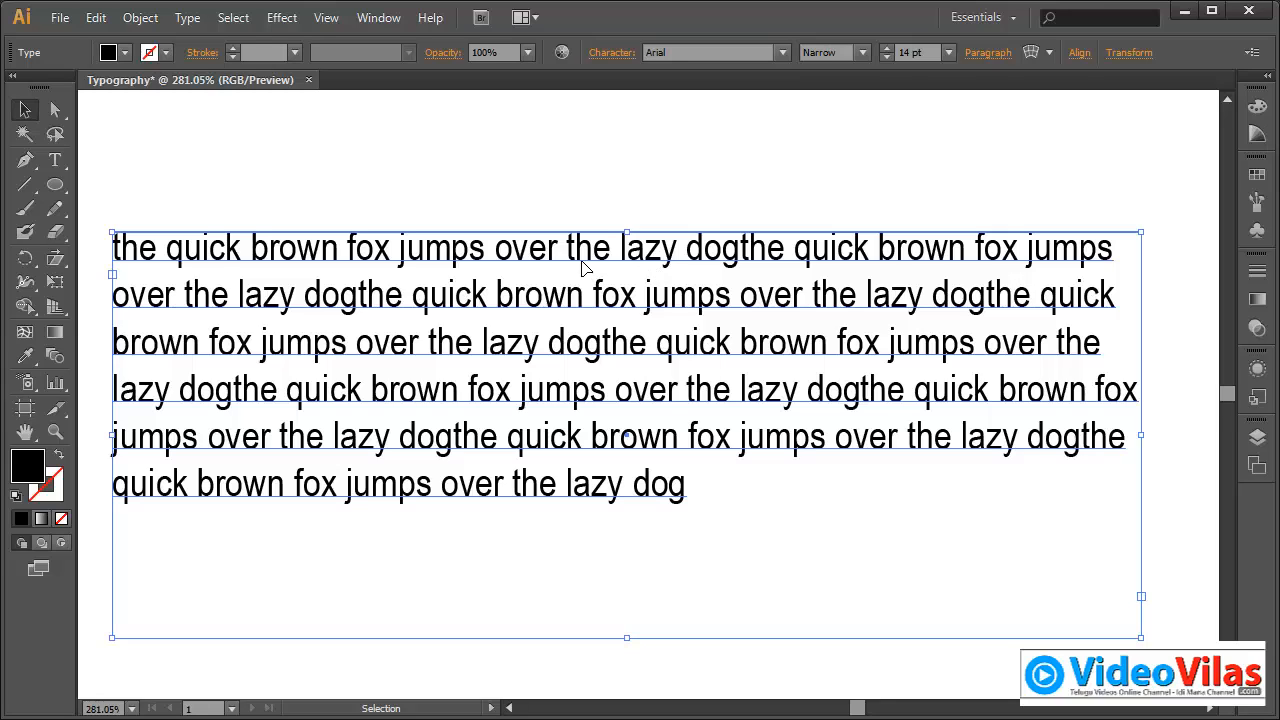
pyautogui.click(611, 53)
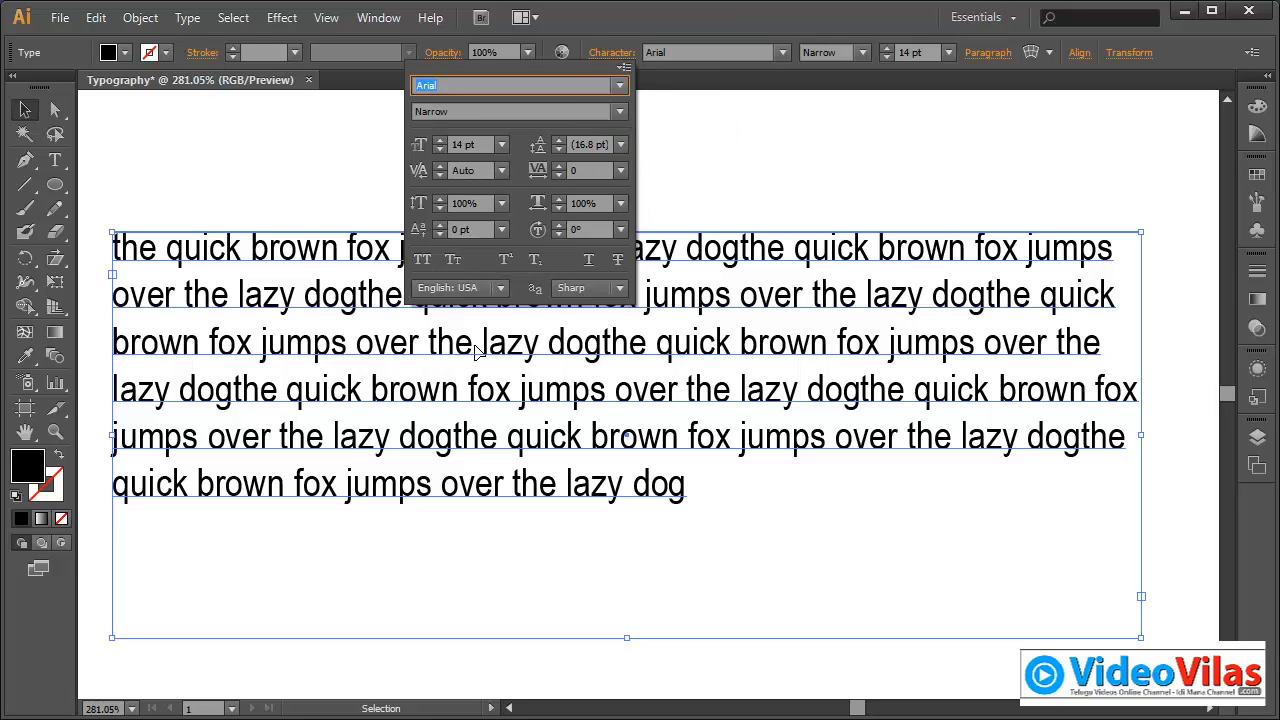
pyautogui.click(507, 352)
pyautogui.doubleClick(488, 345)
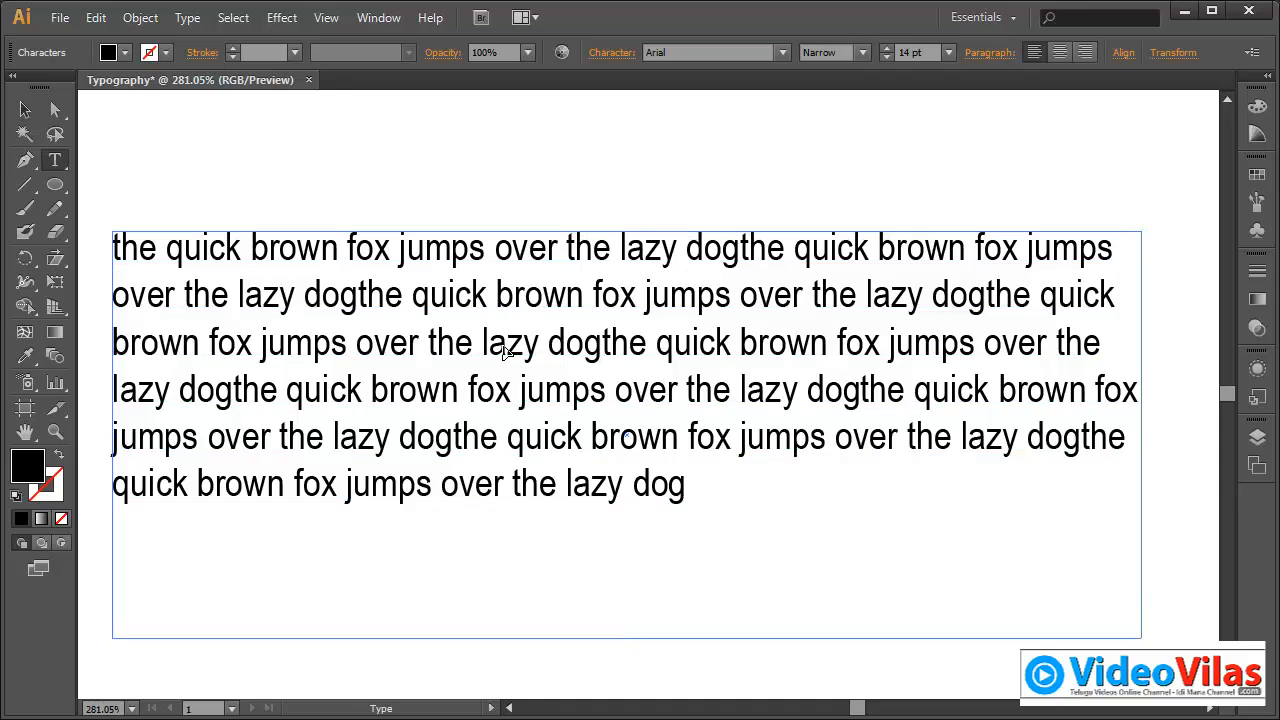
pyautogui.tripleClick(486, 344)
pyautogui.click(486, 344)
pyautogui.moveTo(479, 345); pyautogui.dragTo(540, 350)
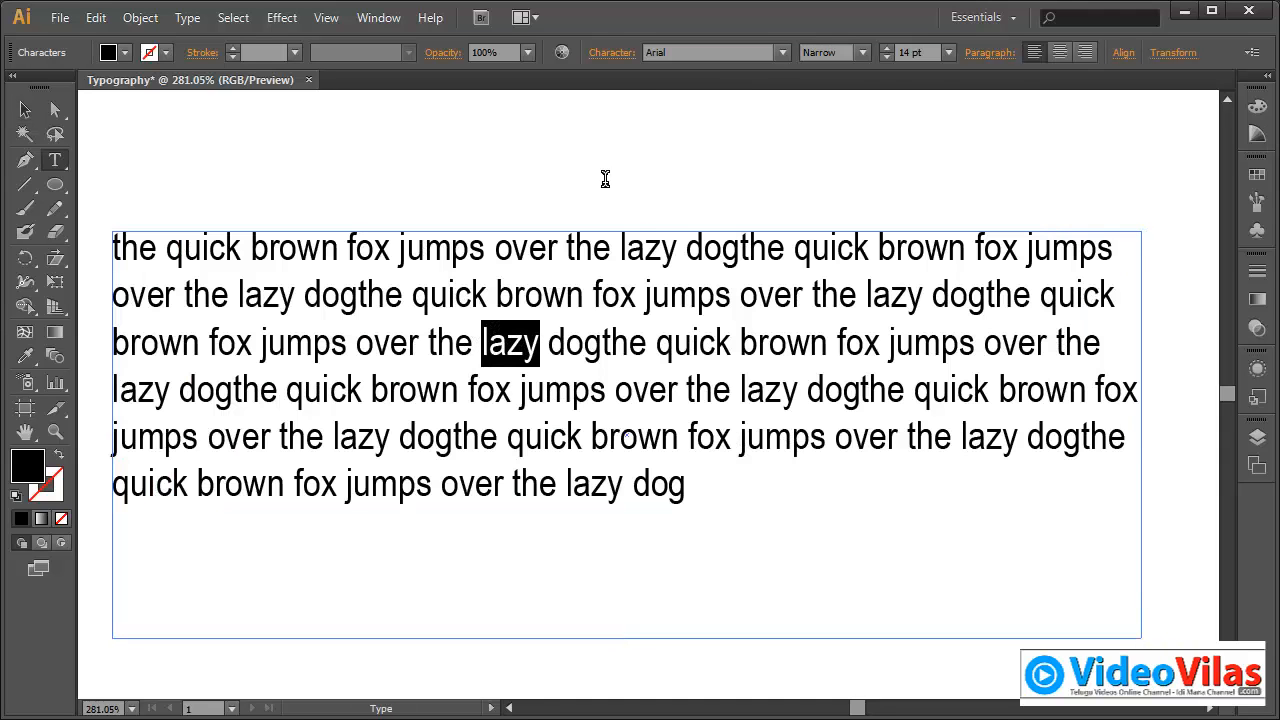
# Step: Try raising the baseline shift of the selected "lazy" and lowering it to -5 pt, and reset it to 0 pt
pyautogui.click(620, 57)
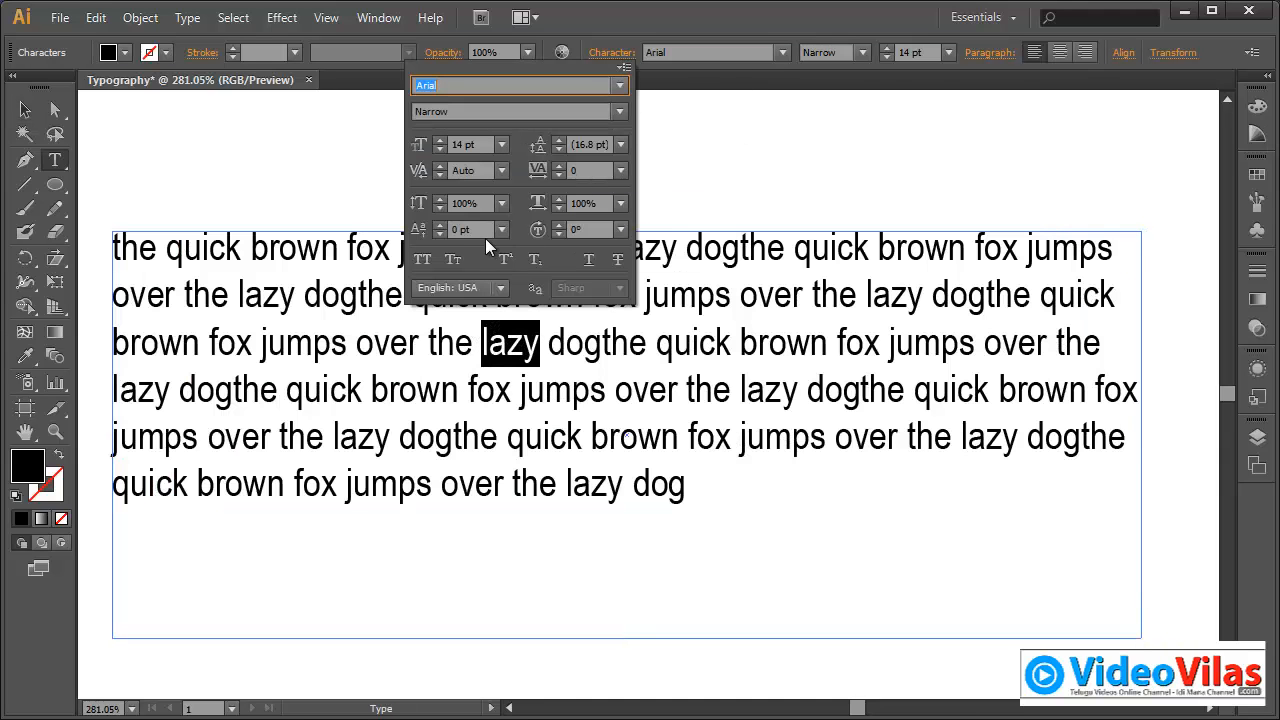
pyautogui.click(440, 226)
pyautogui.click(440, 226)
pyautogui.click(440, 226)
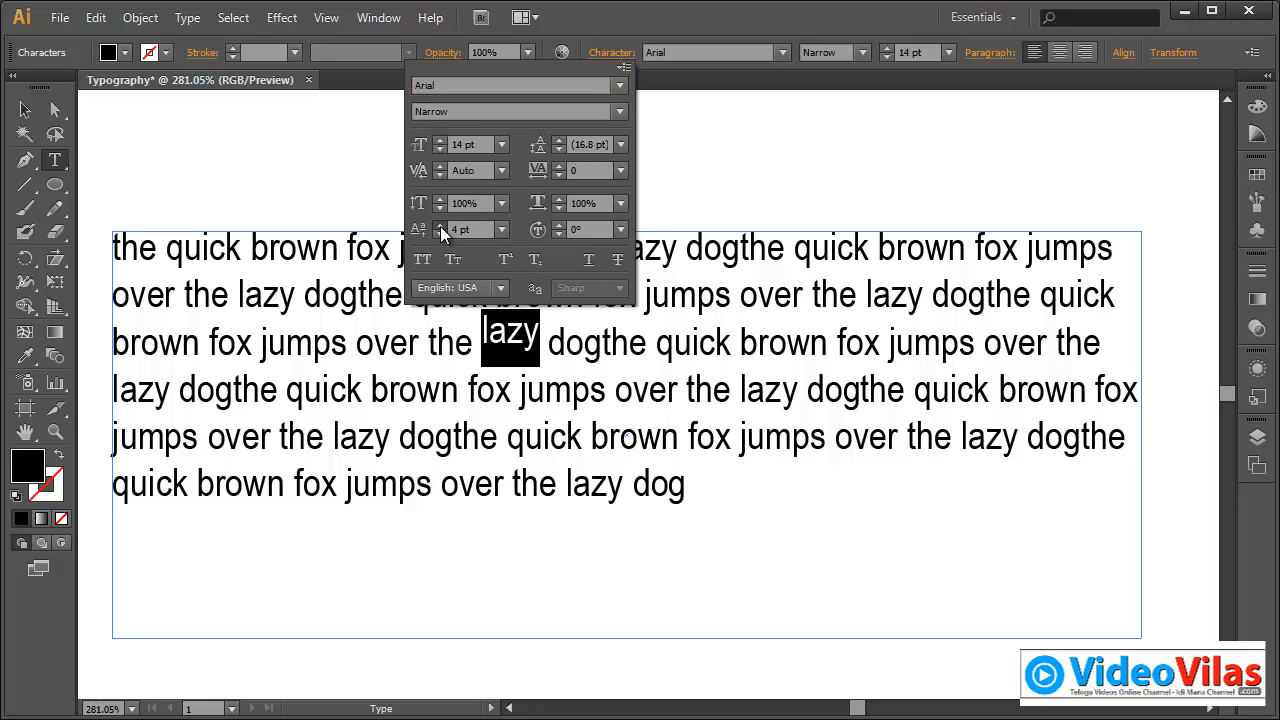
pyautogui.click(440, 226)
pyautogui.click(440, 226)
pyautogui.click(440, 226)
pyautogui.doubleClick(437, 235)
pyautogui.click(437, 235)
pyautogui.doubleClick(437, 235)
pyautogui.click(437, 235)
pyautogui.doubleClick(437, 235)
pyautogui.click(437, 235)
pyautogui.click(437, 235)
pyautogui.click(437, 235)
pyautogui.click(437, 235)
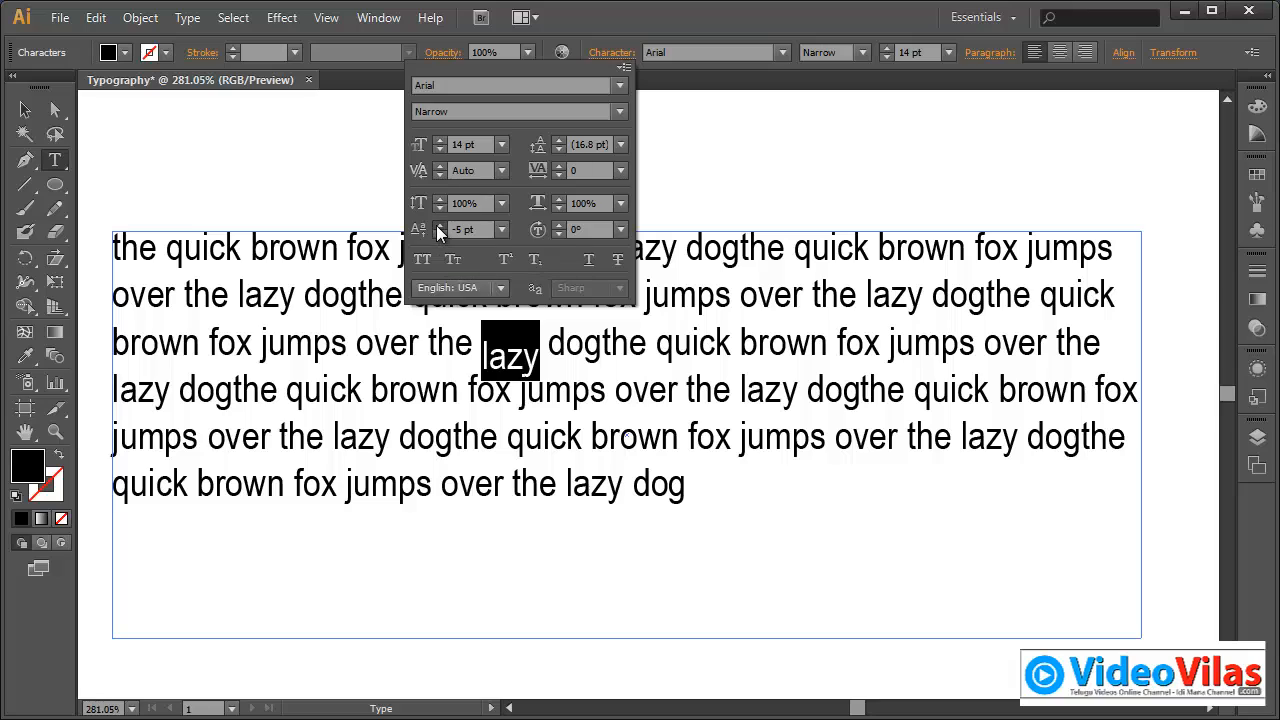
pyautogui.doubleClick(437, 226)
pyautogui.doubleClick(437, 226)
pyautogui.doubleClick(437, 226)
pyautogui.doubleClick(437, 226)
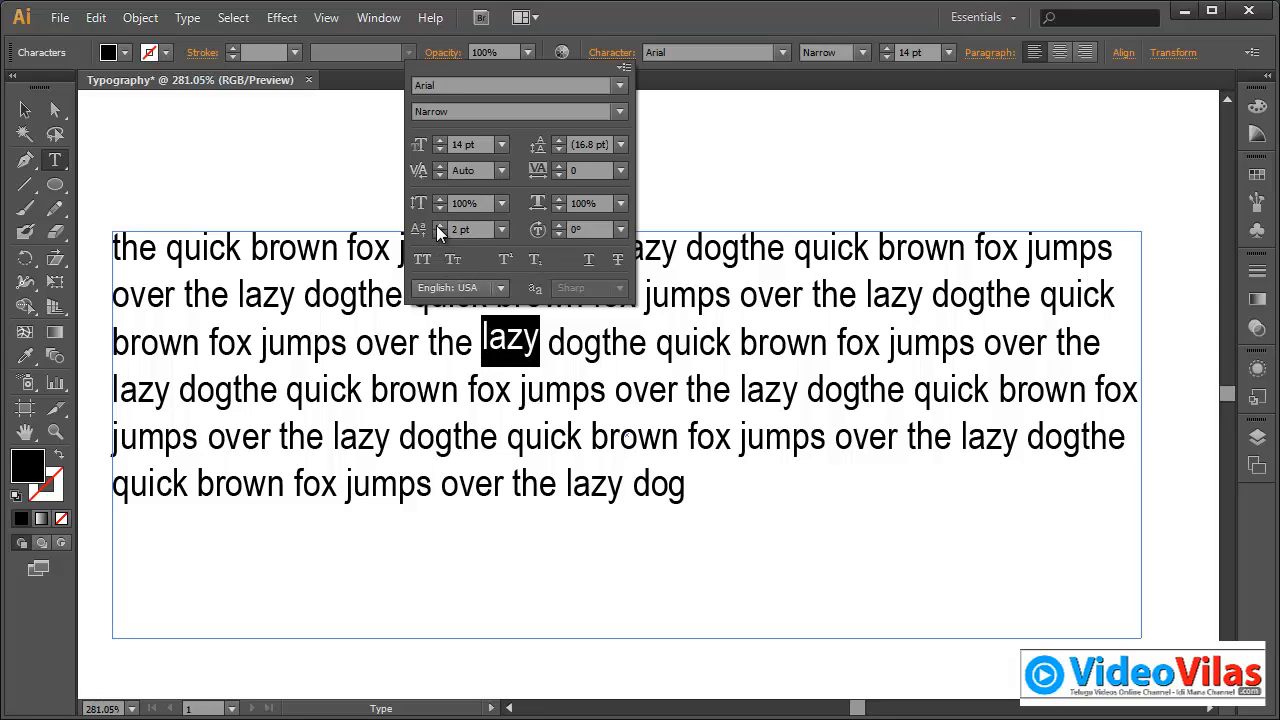
pyautogui.click(504, 230)
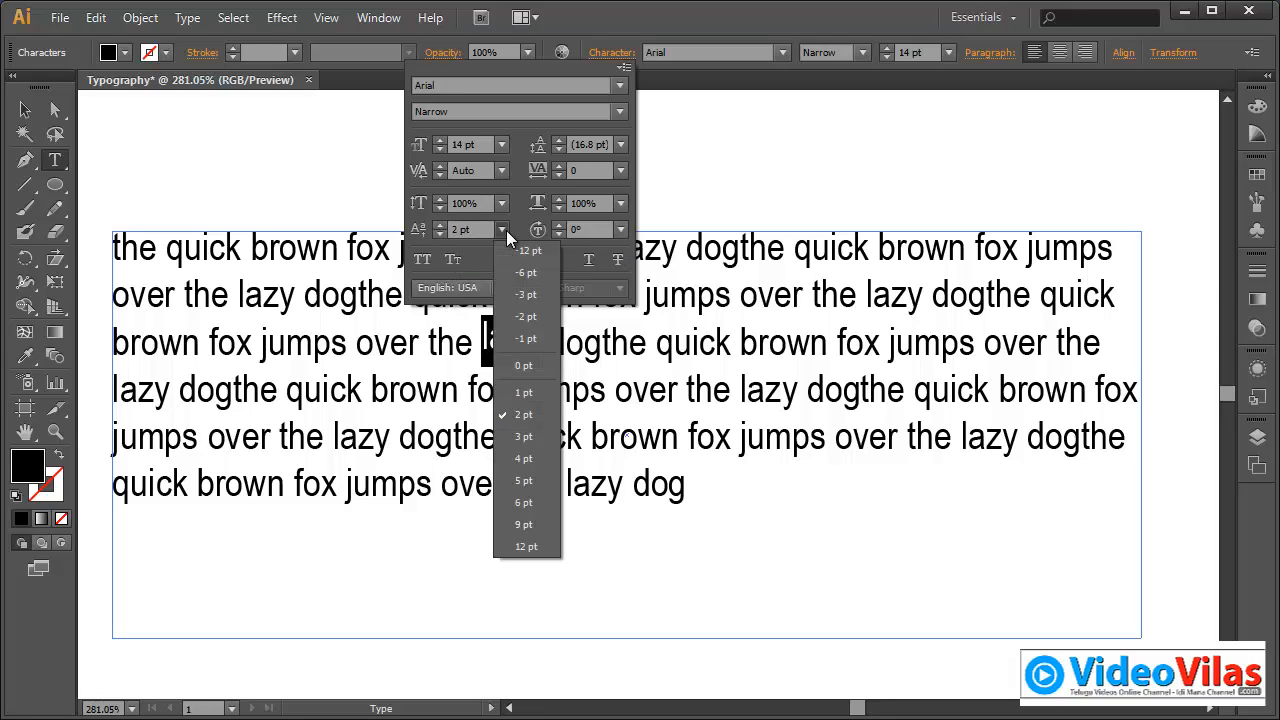
pyautogui.click(545, 365)
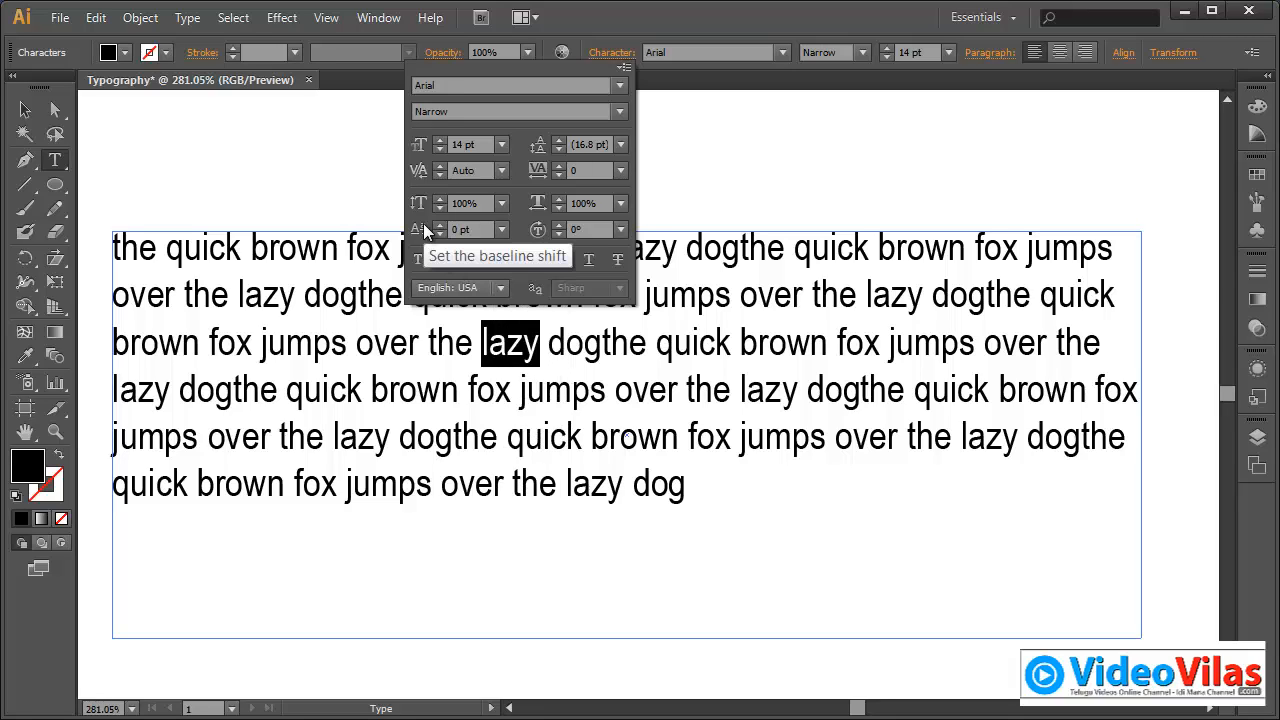
# Step: Set the character rotation of the selected word "lazy" to 14°
pyautogui.click(557, 225)
pyautogui.click(557, 225)
pyautogui.click(557, 225)
pyautogui.click(557, 225)
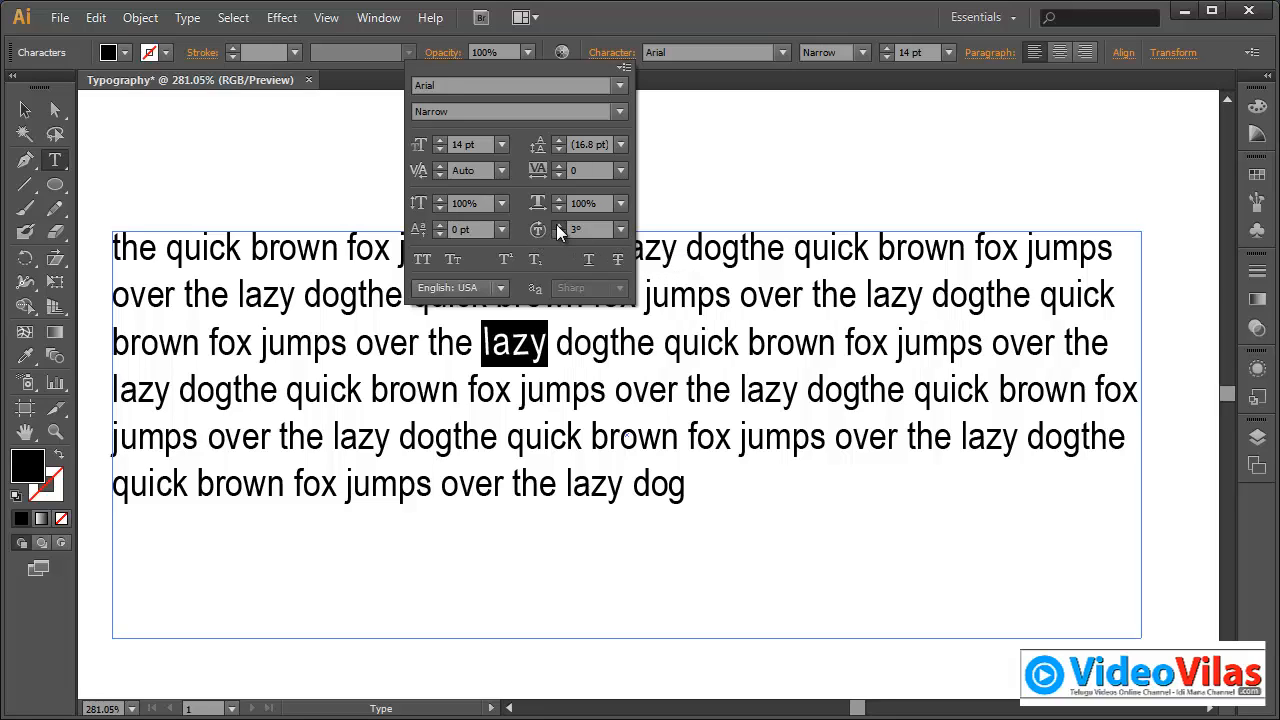
pyautogui.click(557, 225)
pyautogui.click(557, 225)
pyautogui.click(557, 225)
pyautogui.click(557, 225)
pyautogui.click(557, 225)
pyautogui.click(557, 225)
pyautogui.click(557, 225)
pyautogui.click(557, 225)
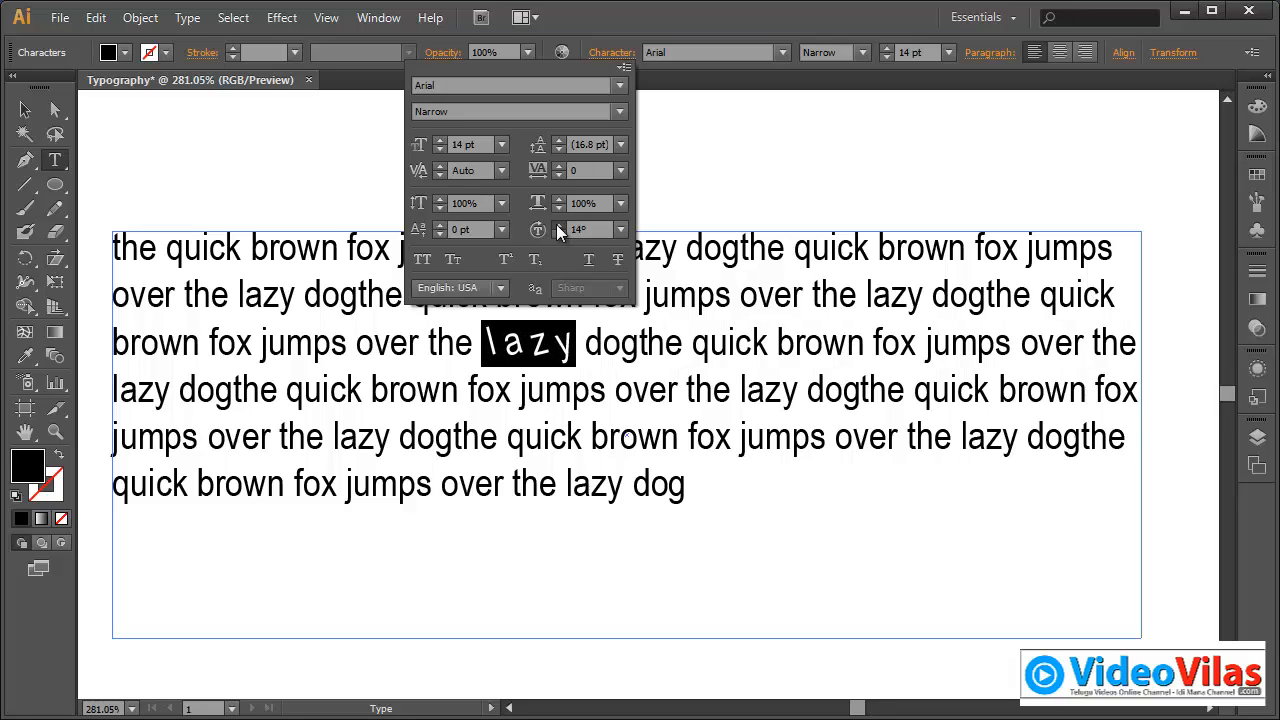
# Step: Increase the character rotation of the selected word "lazy" to 28°
pyautogui.click(557, 225)
pyautogui.click(557, 225)
pyautogui.click(557, 225)
pyautogui.click(557, 225)
pyautogui.click(557, 225)
pyautogui.click(557, 225)
pyautogui.click(557, 225)
pyautogui.click(557, 225)
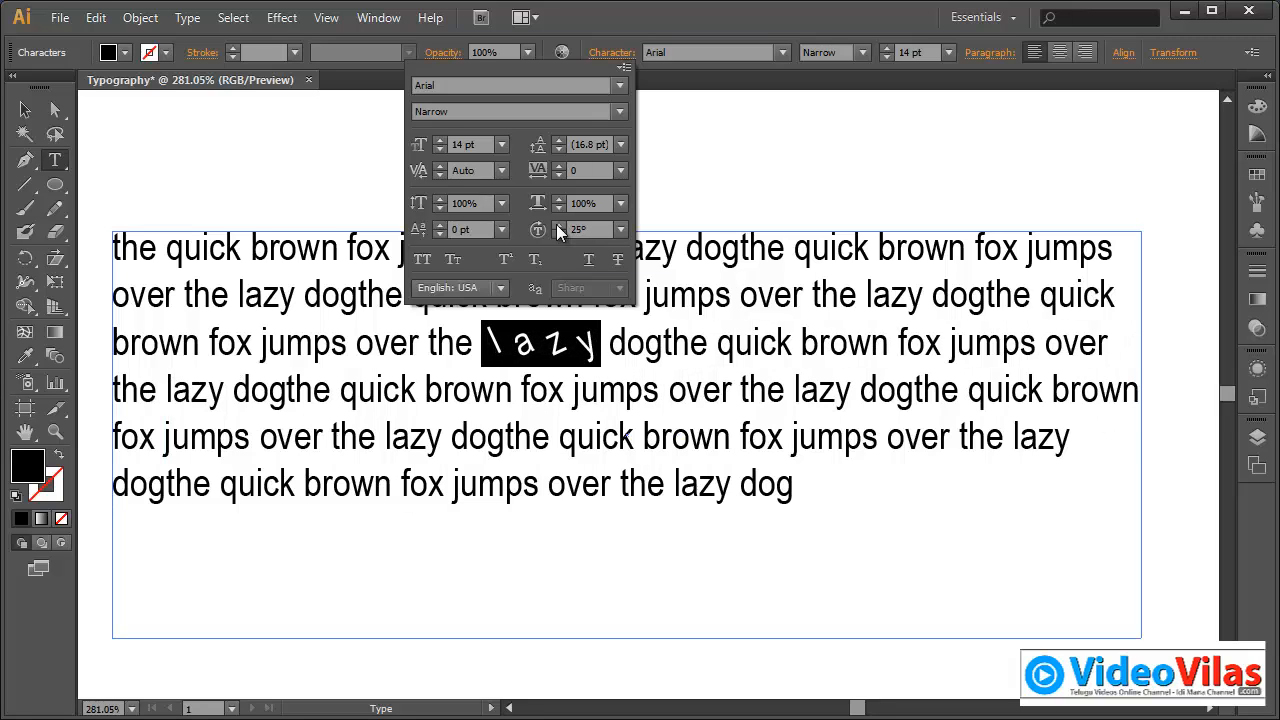
pyautogui.click(557, 225)
pyautogui.click(557, 225)
pyautogui.click(557, 225)
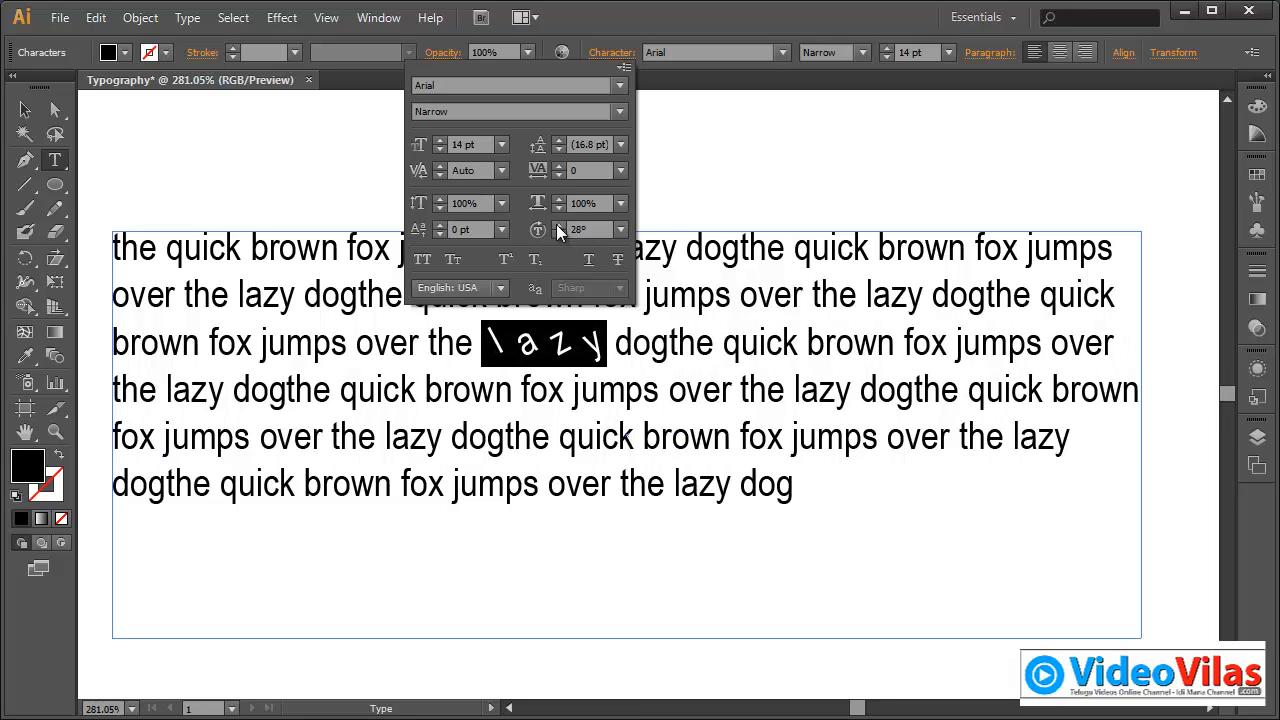
# Step: Try a 60° character rotation on the selected "lazy" and reset it to 0°
pyautogui.click(622, 232)
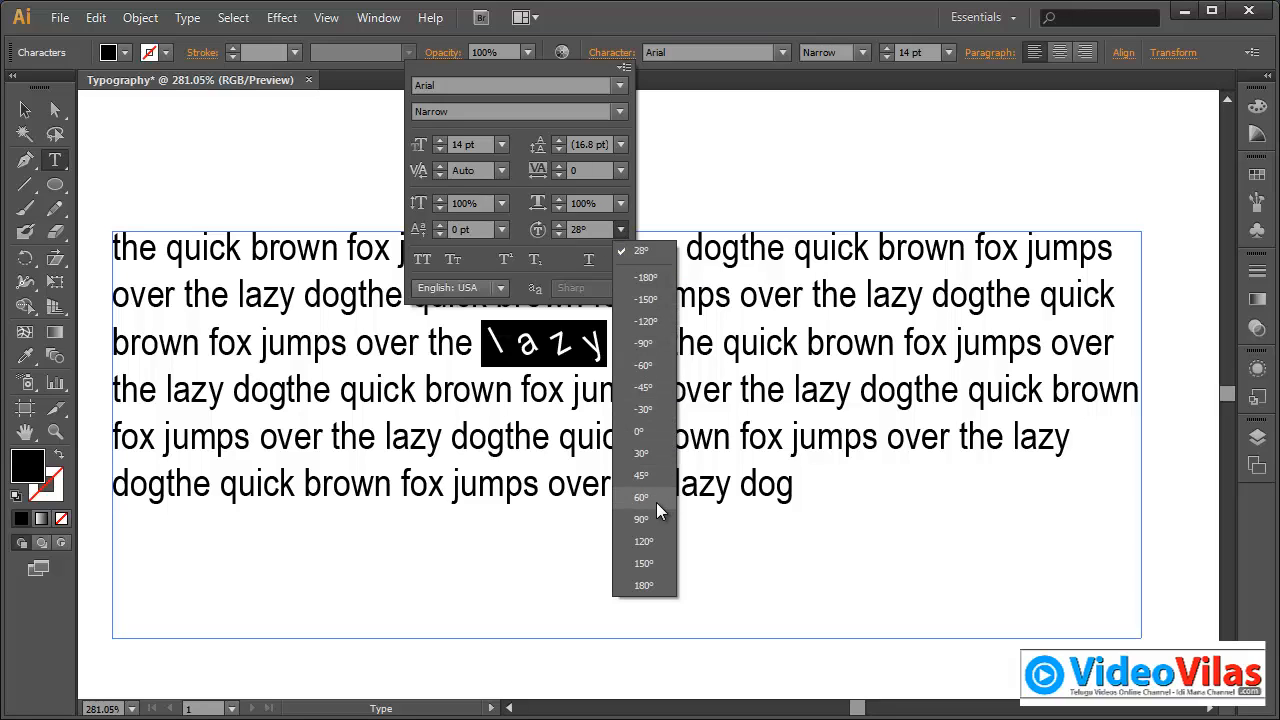
pyautogui.click(656, 502)
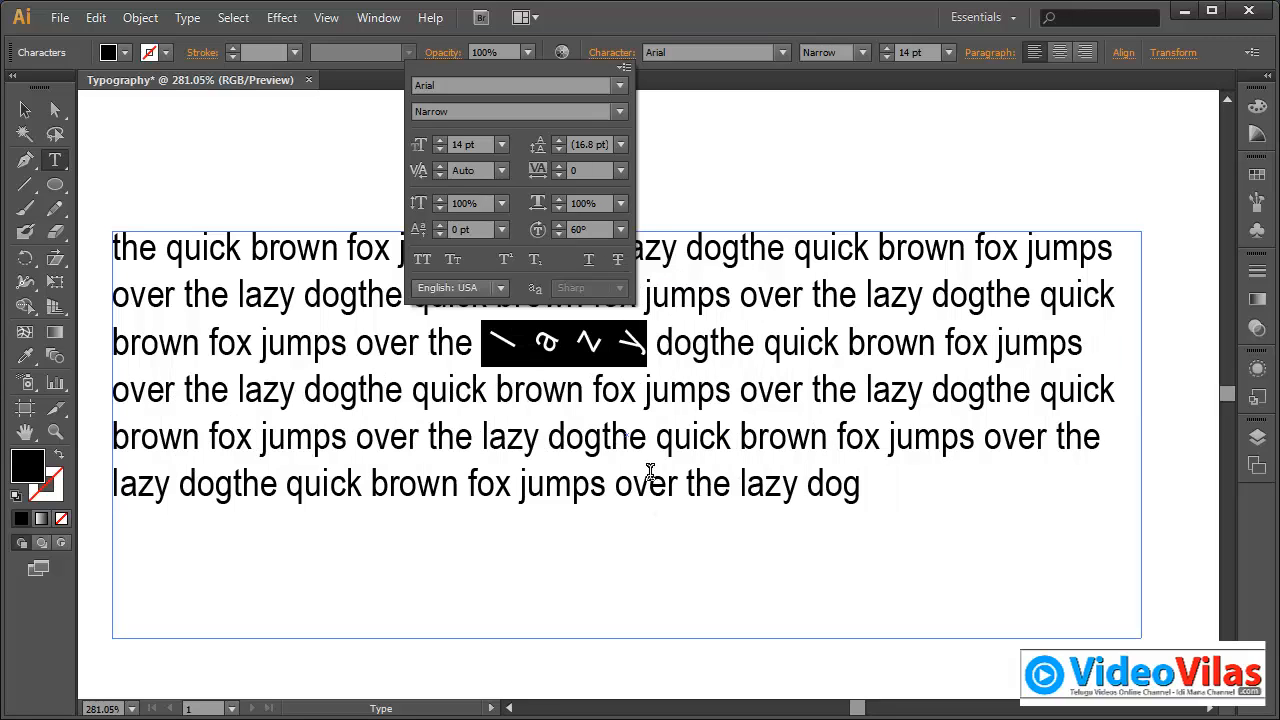
pyautogui.click(620, 230)
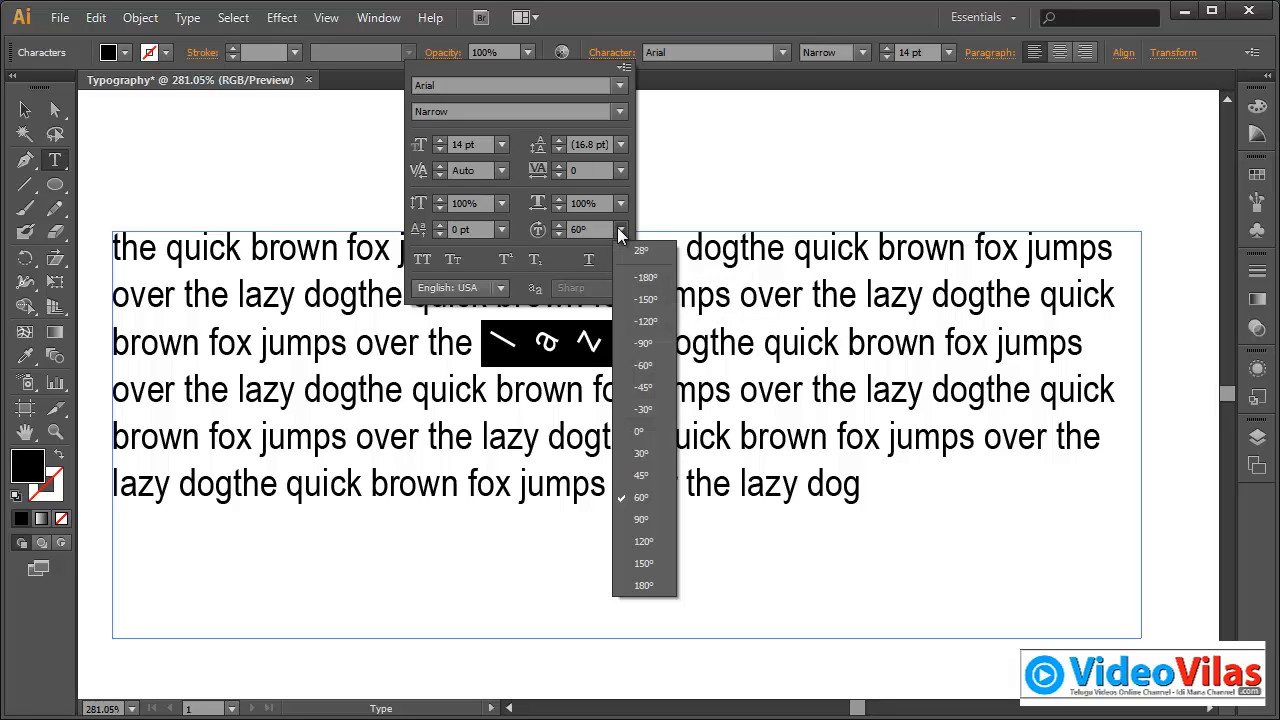
pyautogui.click(643, 431)
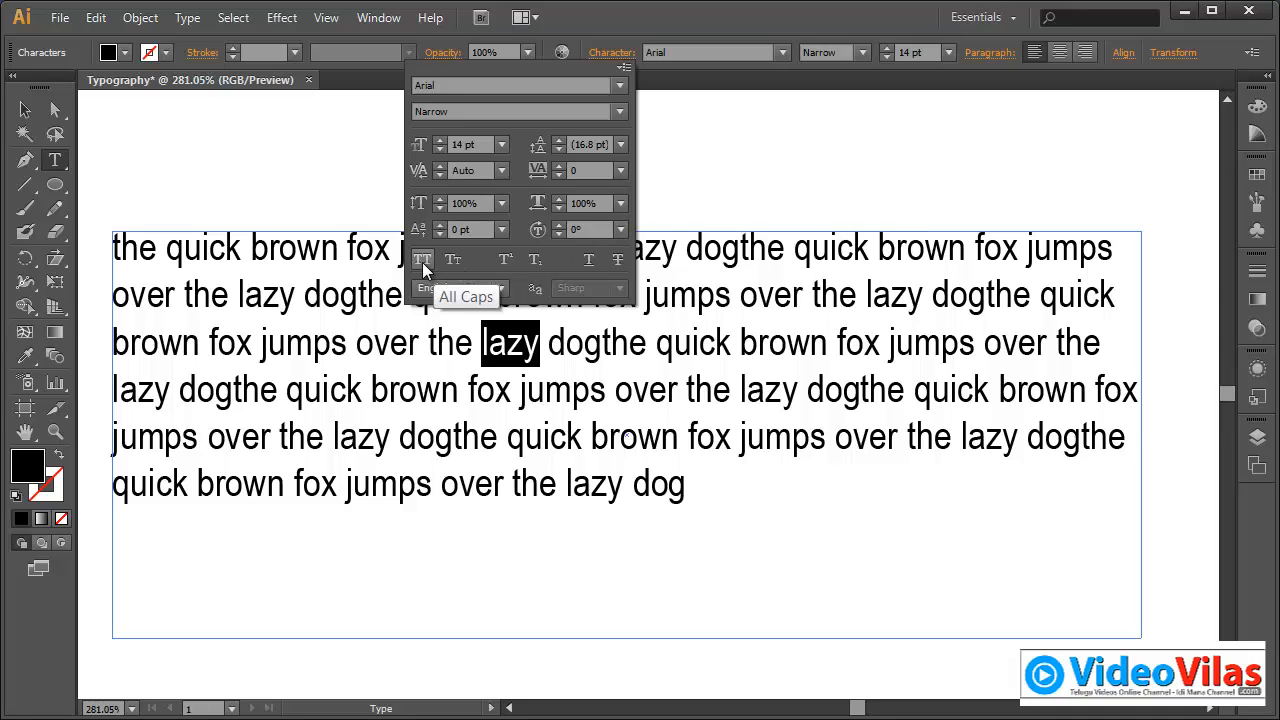
# Step: Select the whole text block, try All Caps on it and apply Small Caps instead
pyautogui.click(25, 110)
pyautogui.click(190, 161)
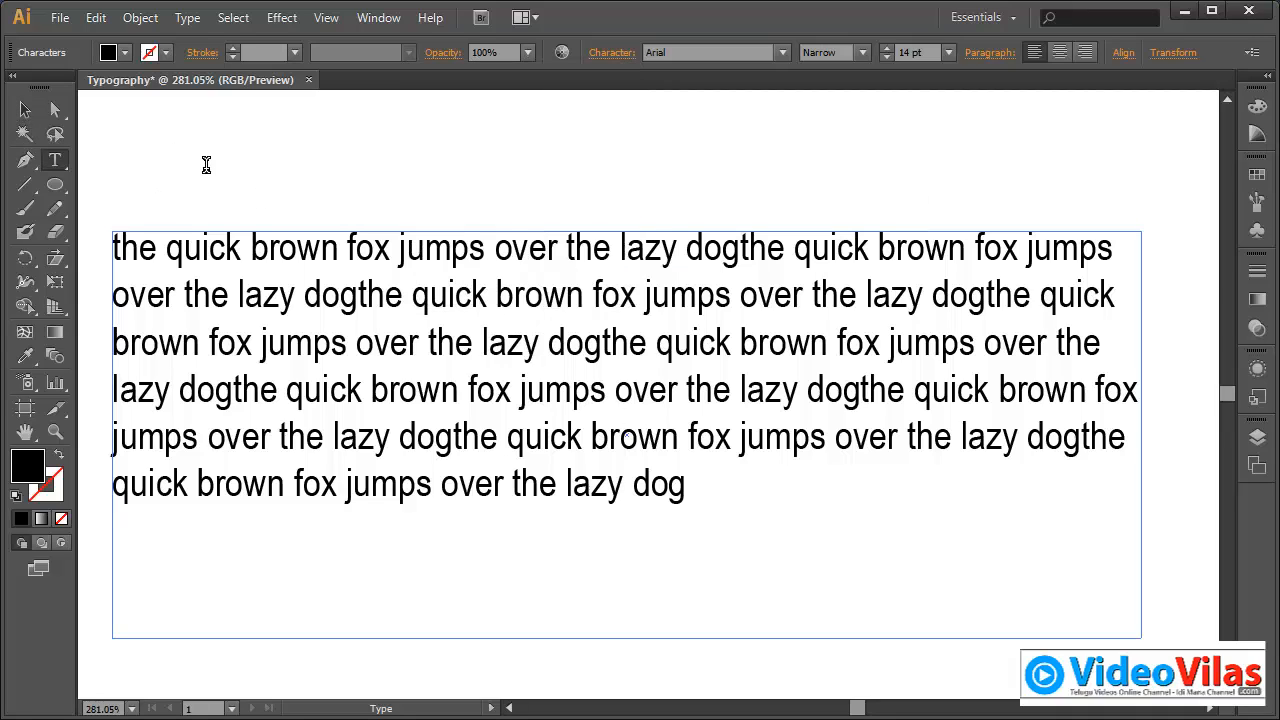
pyautogui.click(25, 110)
pyautogui.click(471, 277)
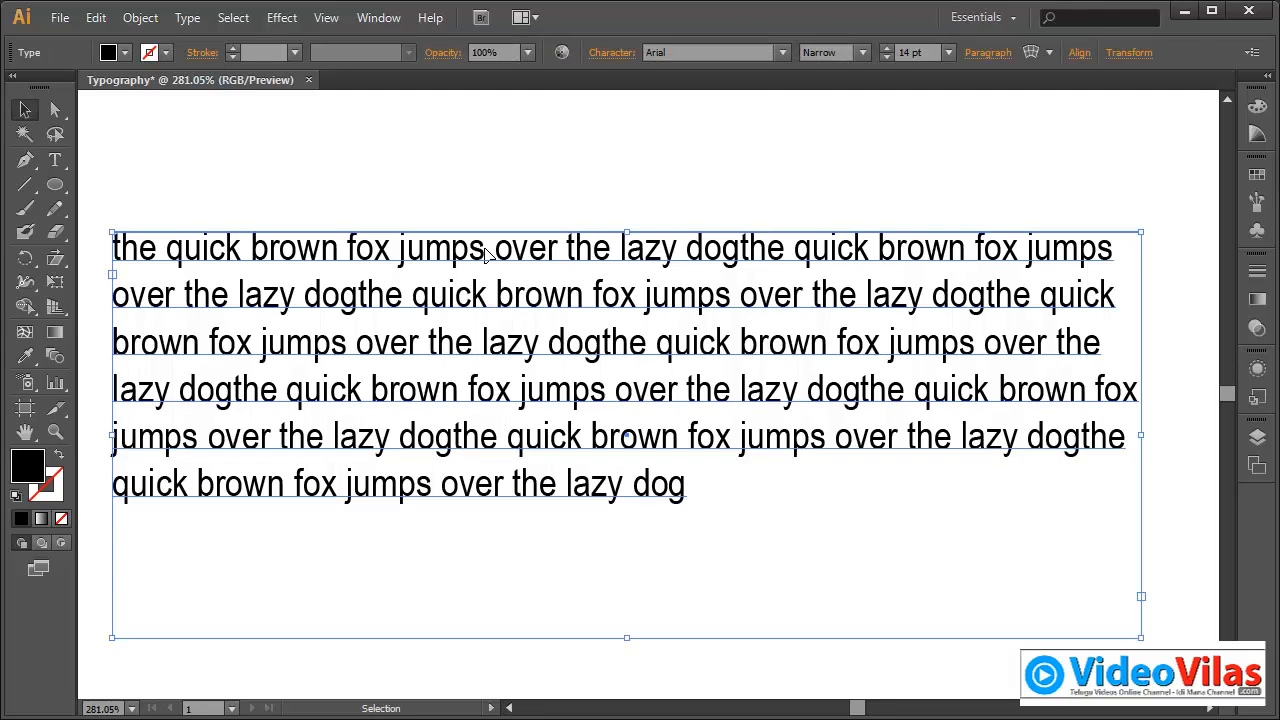
pyautogui.click(605, 53)
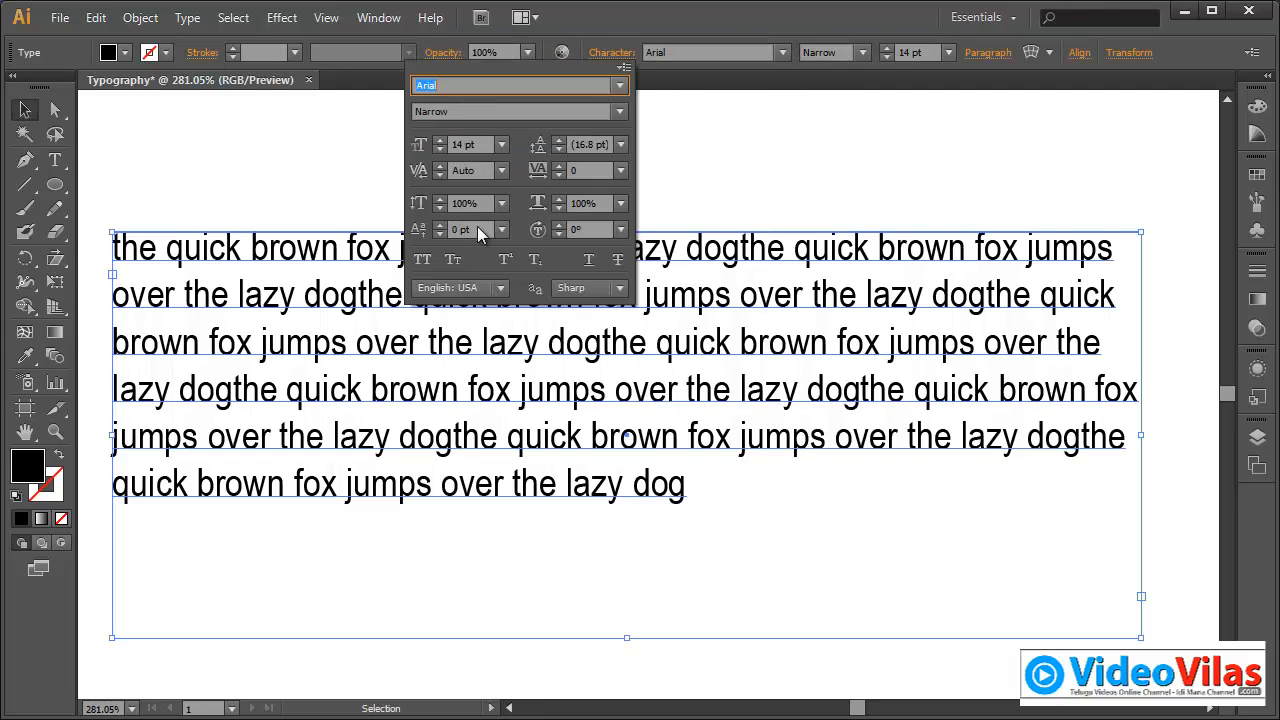
pyautogui.click(421, 261)
pyautogui.click(421, 261)
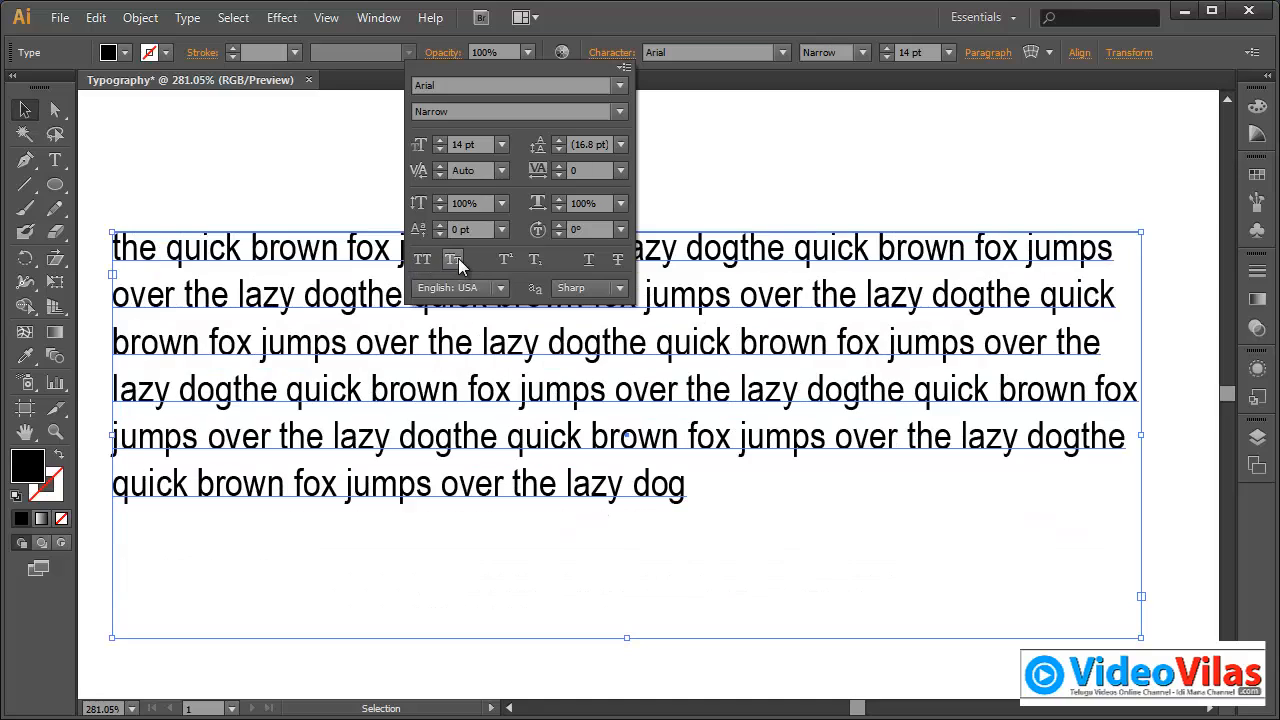
pyautogui.click(455, 260)
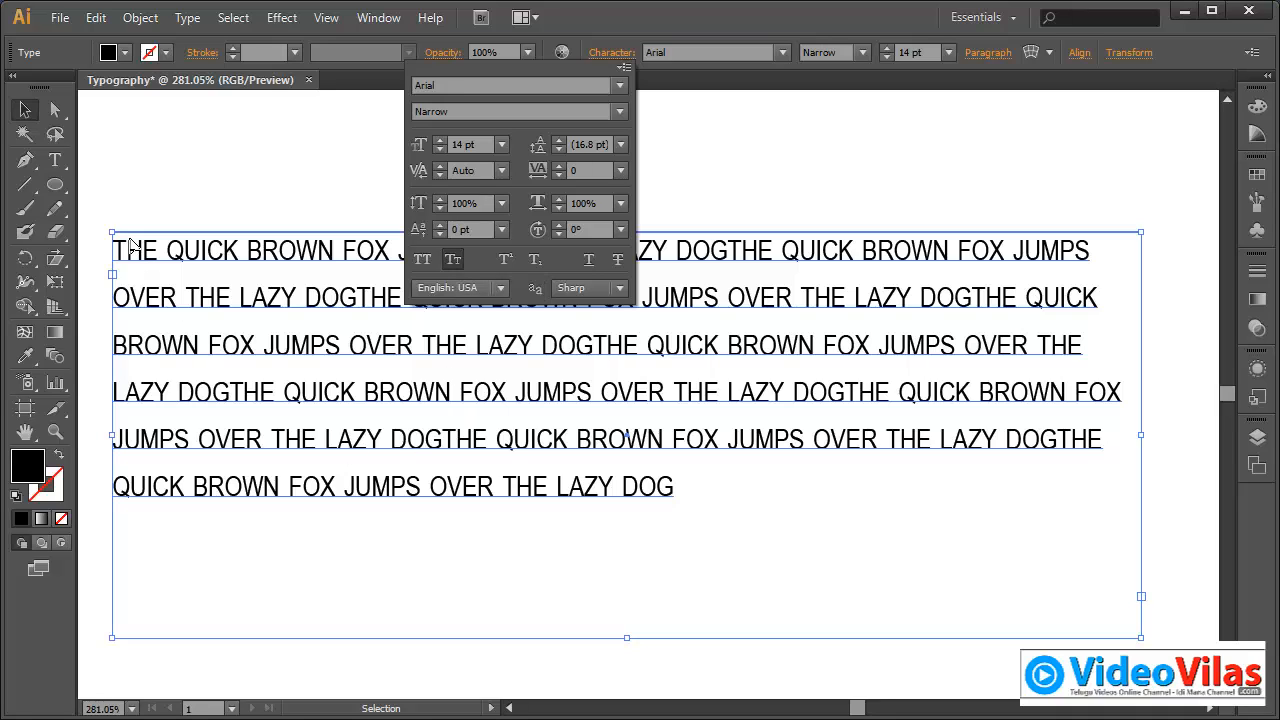
# Step: Replace the first letter of the second "fox" in the third line with a capital "F"
pyautogui.doubleClick(832, 342)
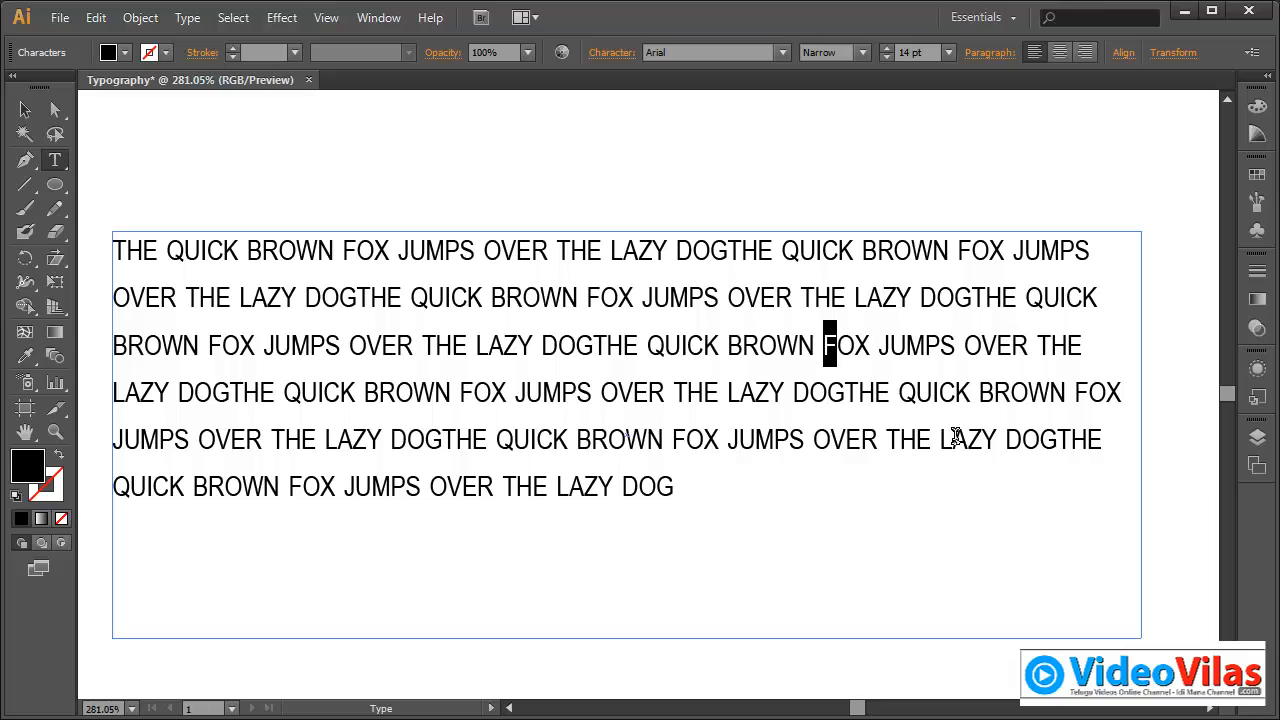
pyautogui.hotkey('ctrl', 'shift', '.')
pyautogui.hotkey('ctrl', 'shift', '.')
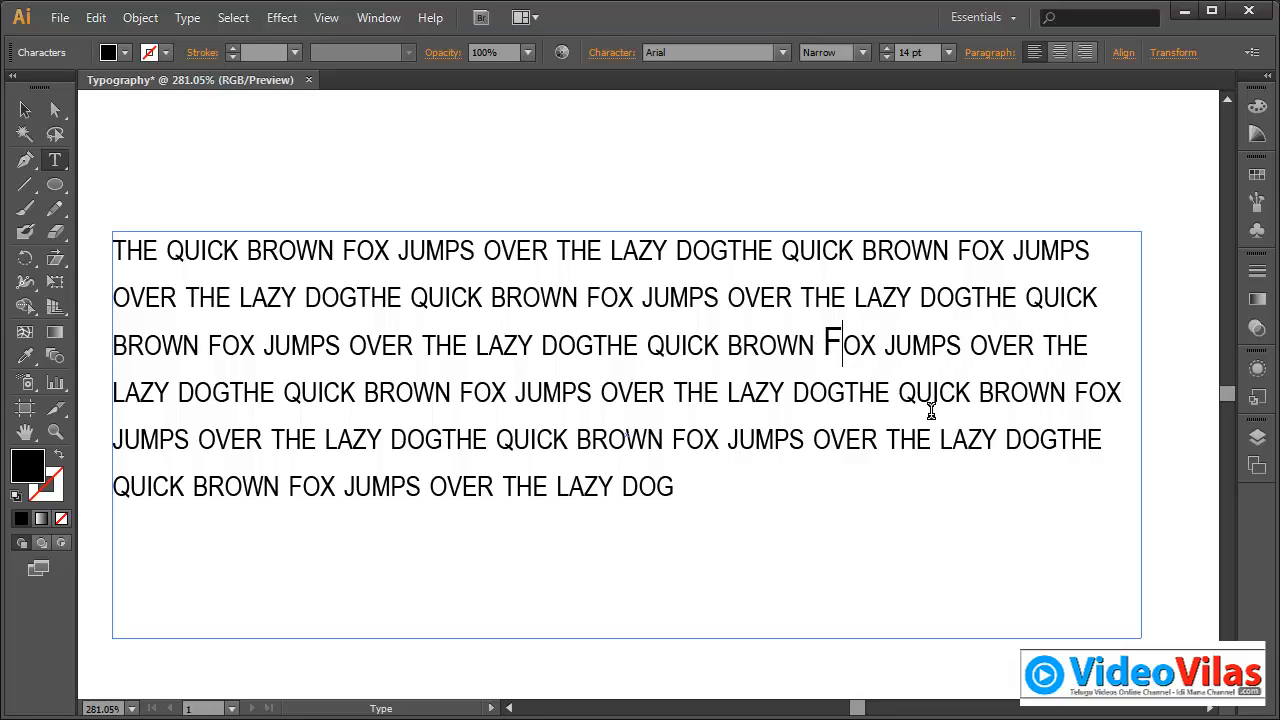
pyautogui.click(844, 338)
# Step: Switch the whole text block to All Caps for comparison and return it to Small Caps
pyautogui.click(22, 112)
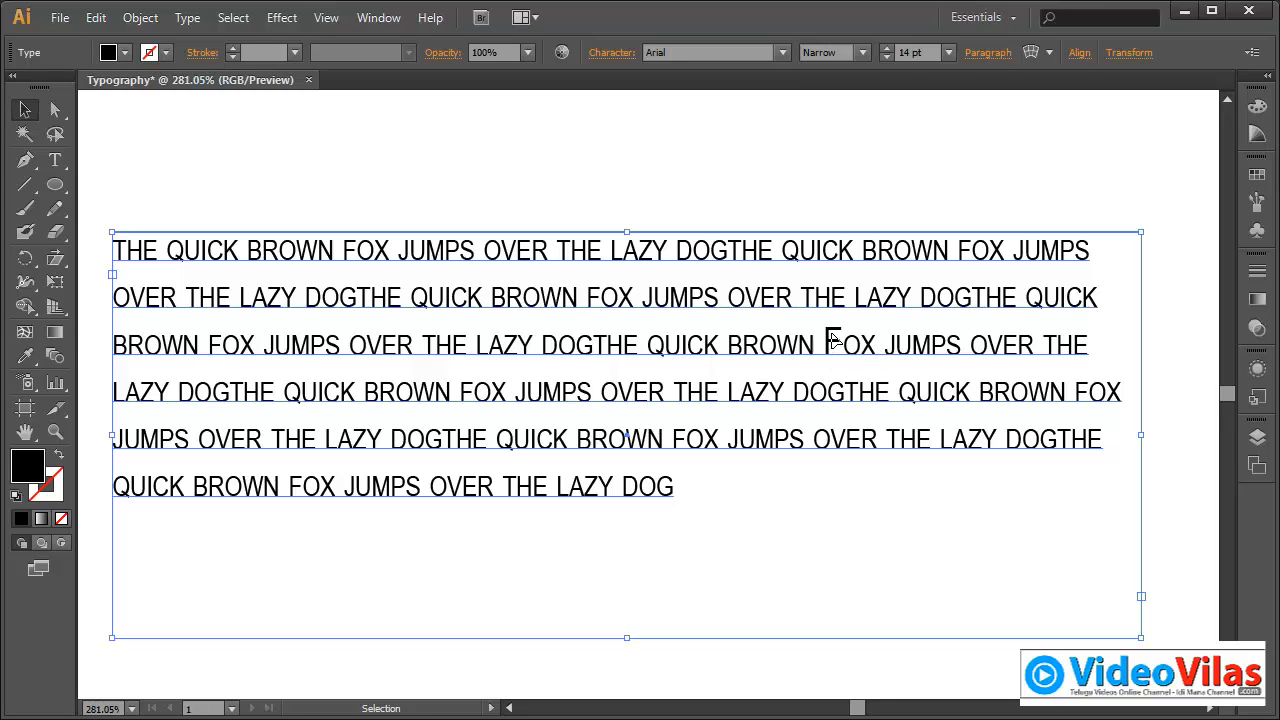
pyautogui.click(608, 52)
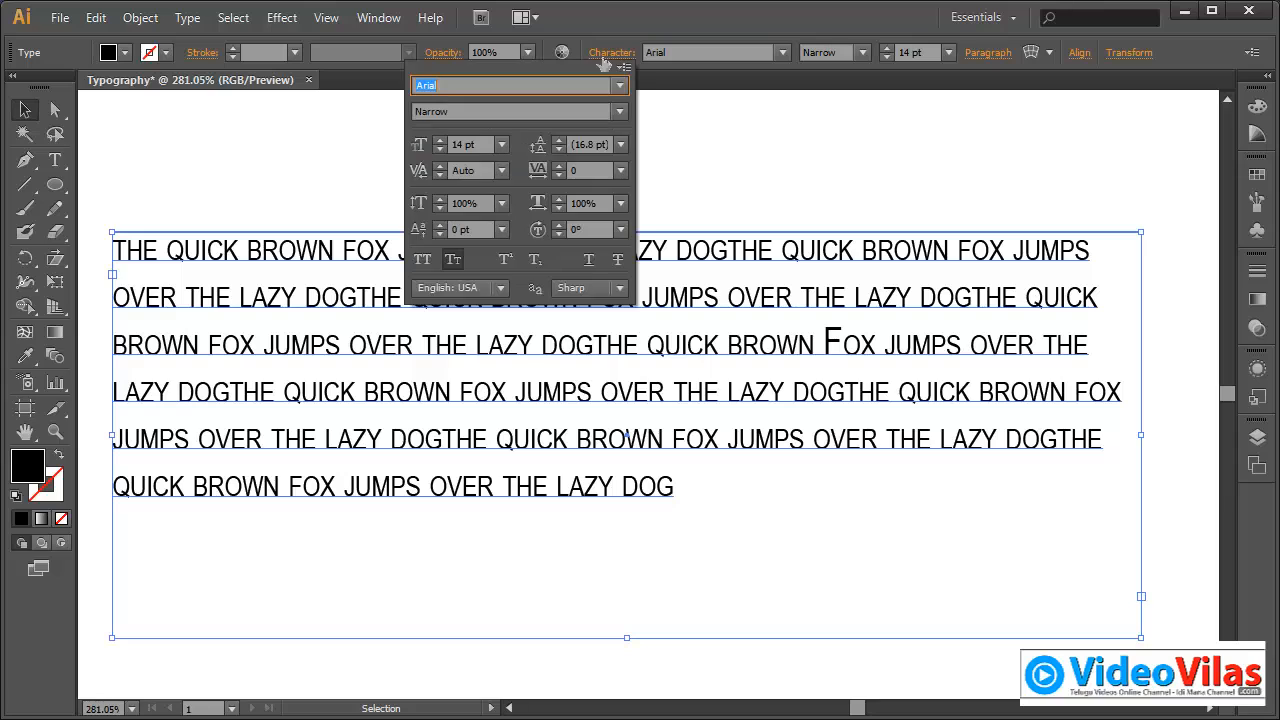
pyautogui.click(453, 261)
pyautogui.click(420, 259)
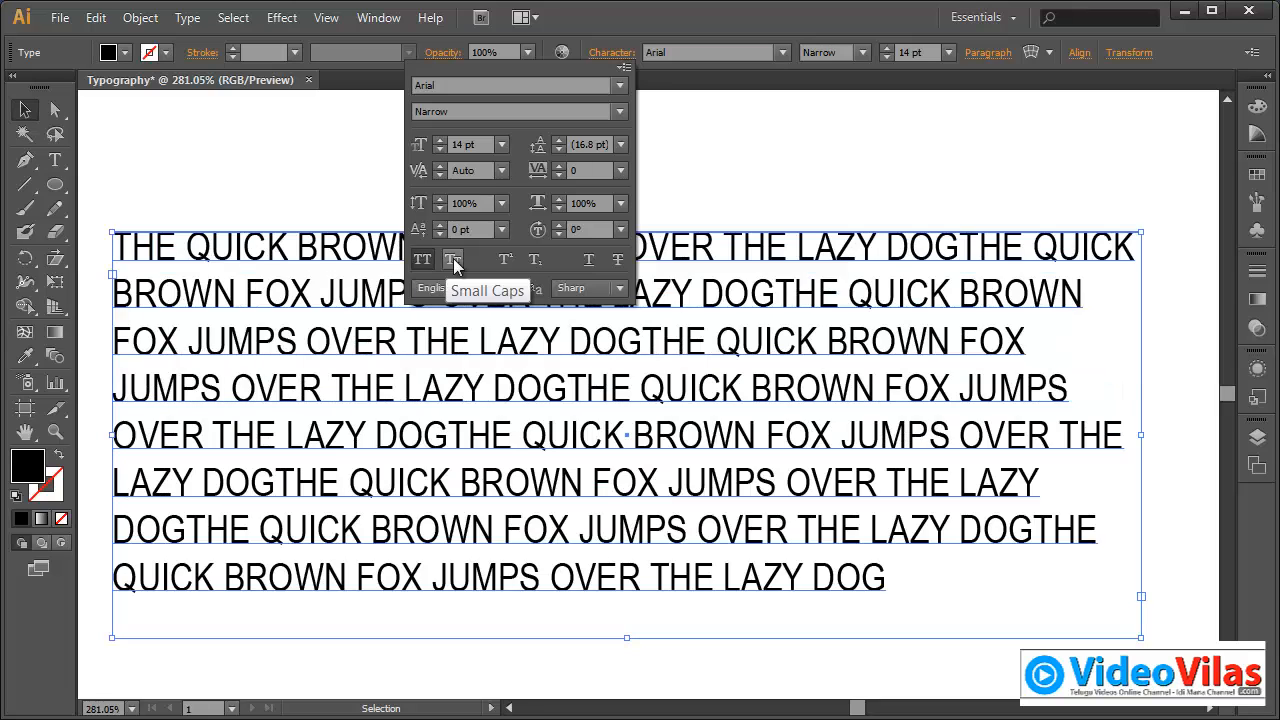
pyautogui.click(455, 259)
# Step: Insert a period after the word "brown" that precedes "Fox" in the third line
pyautogui.doubleClick(819, 350)
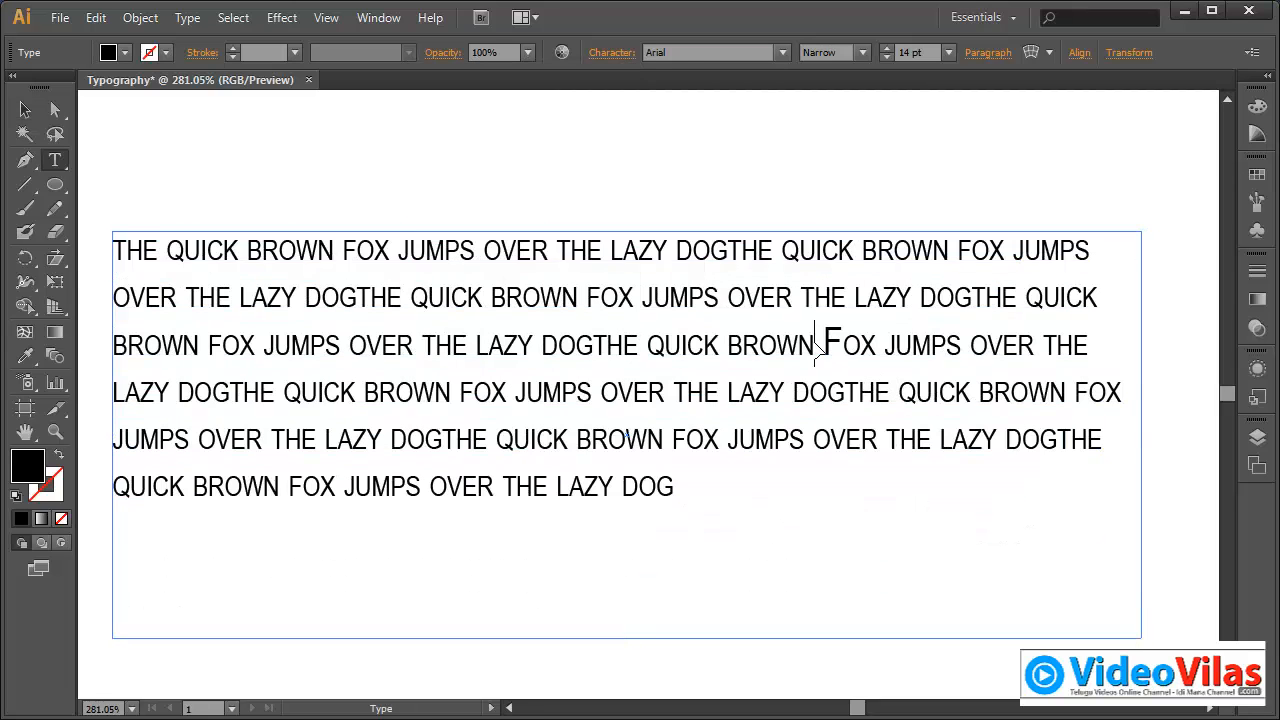
pyautogui.tripleClick(819, 350)
pyautogui.click(819, 350)
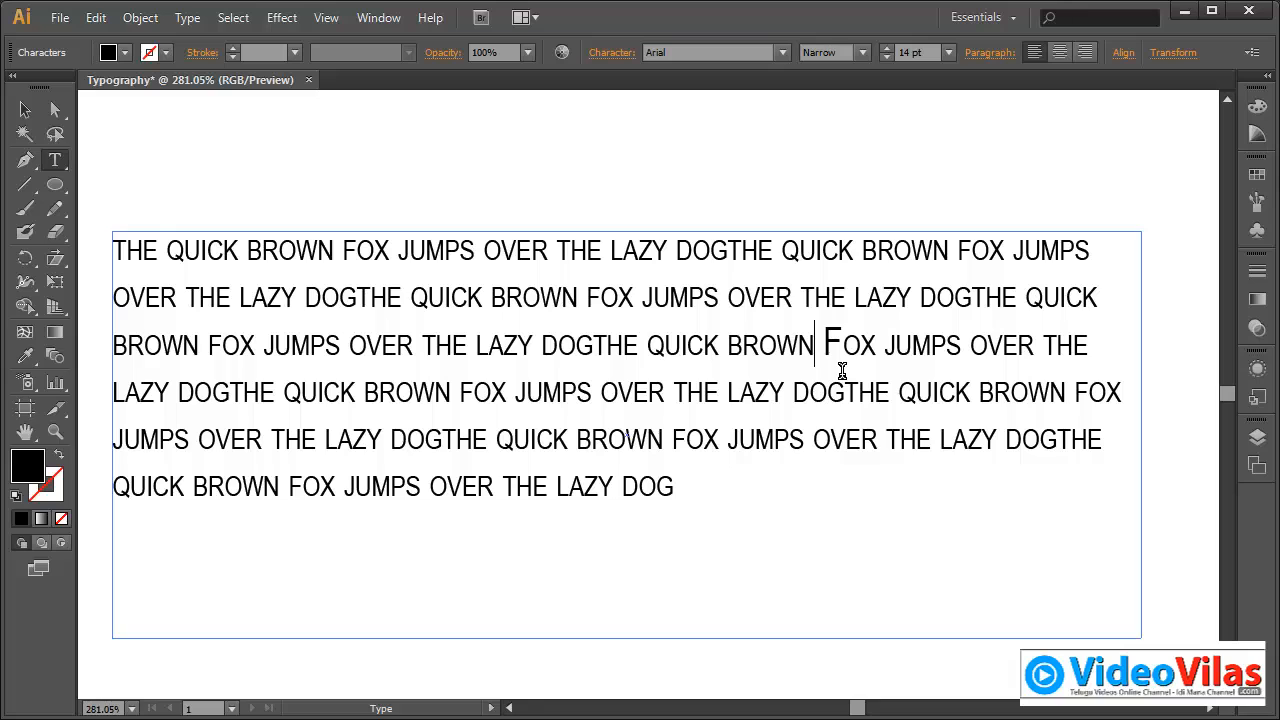
pyautogui.write('.')
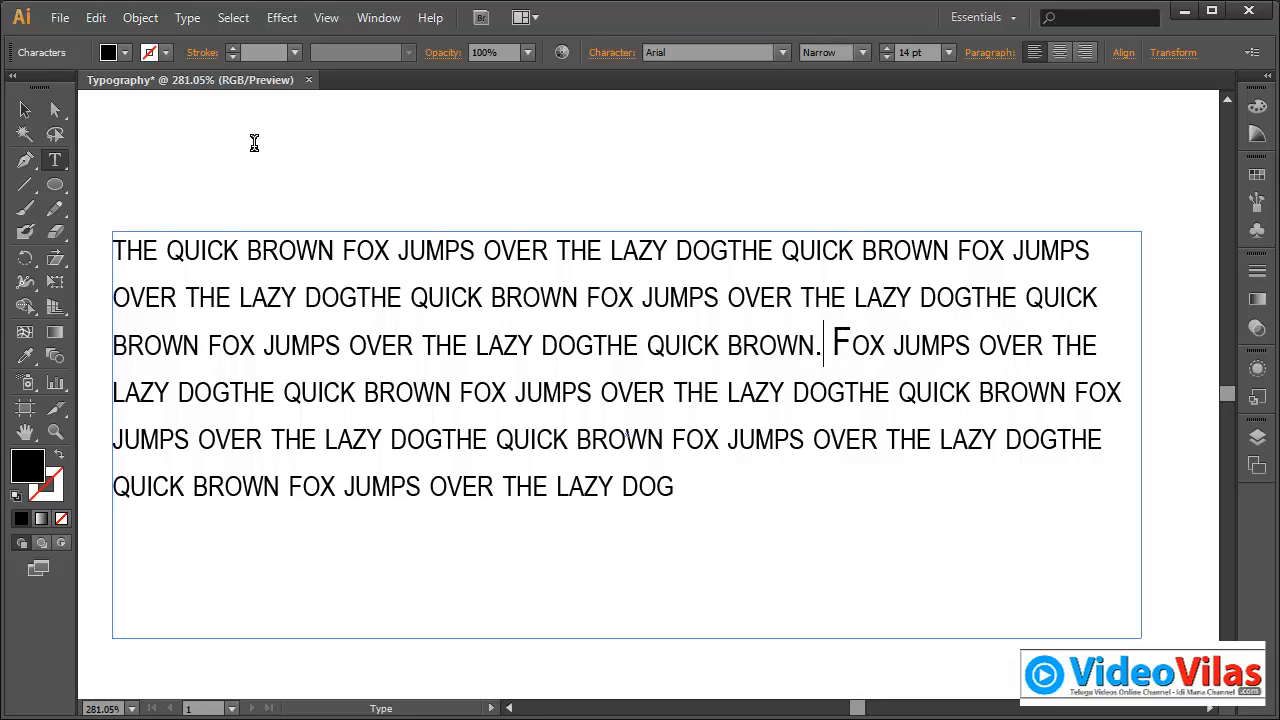
# Step: Select the whole text block and turn off Small Caps
pyautogui.click(25, 110)
pyautogui.click(643, 207)
pyautogui.click(877, 357)
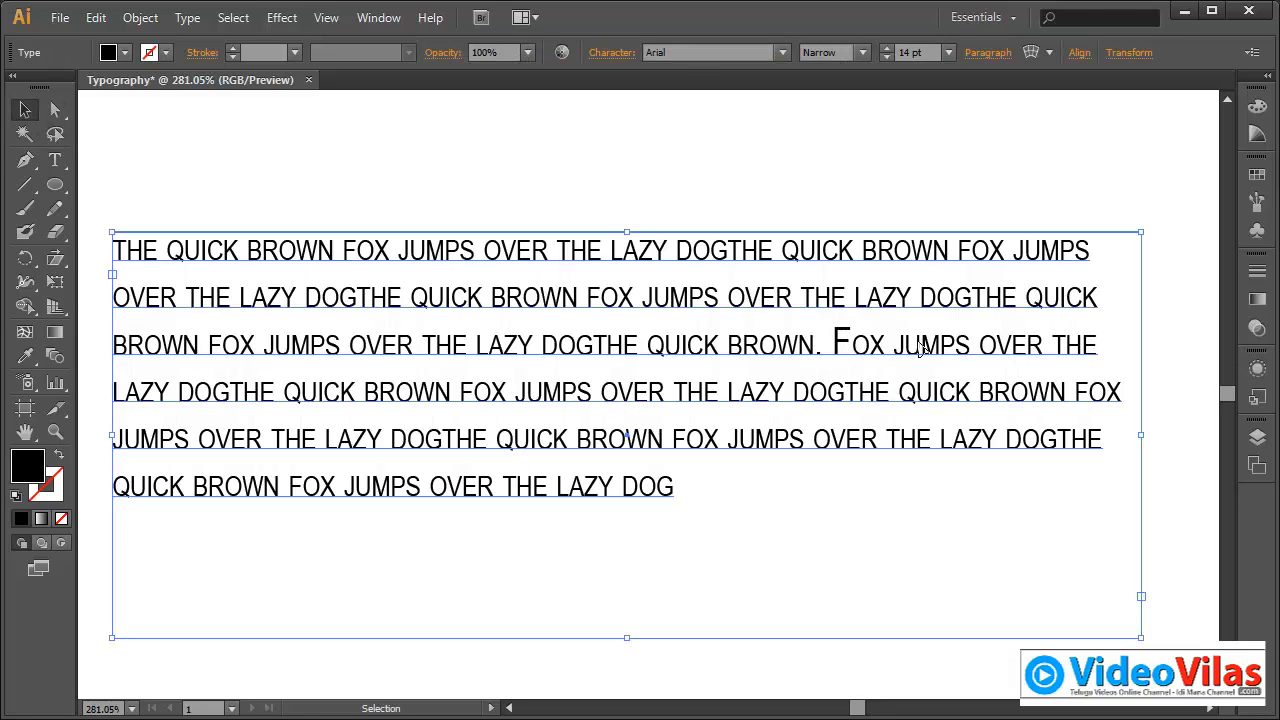
pyautogui.click(631, 58)
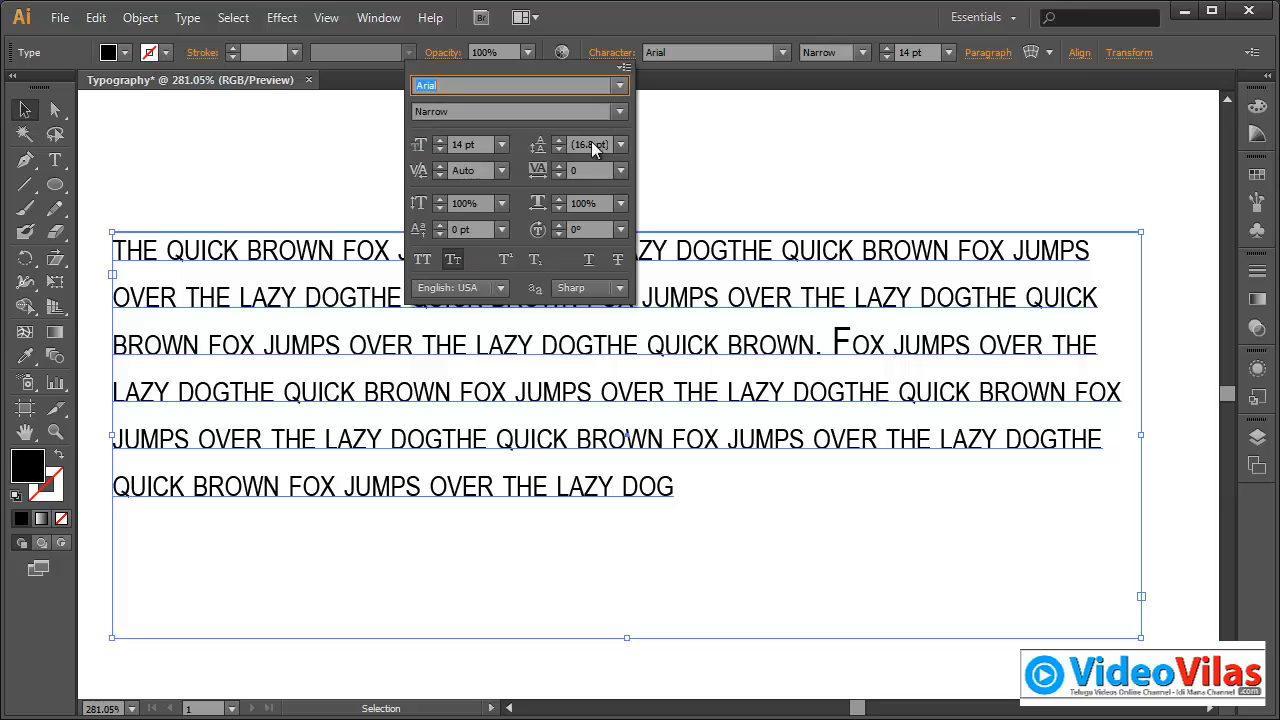
pyautogui.click(453, 261)
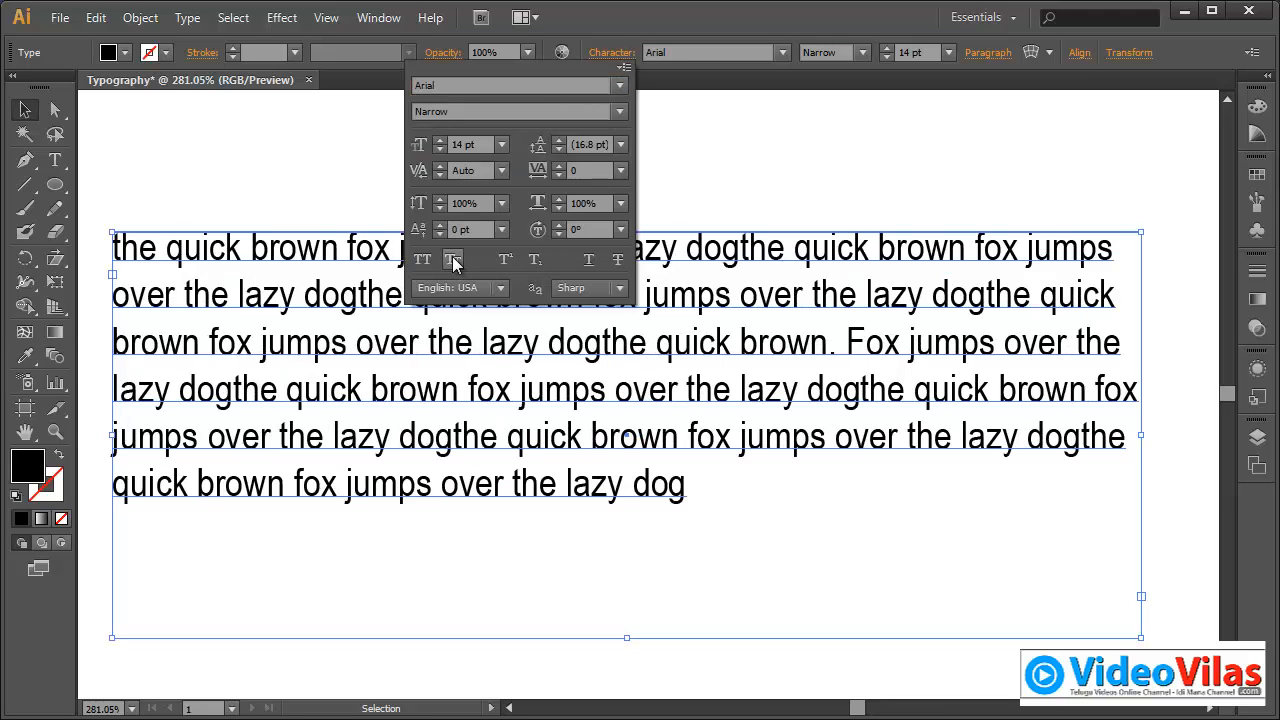
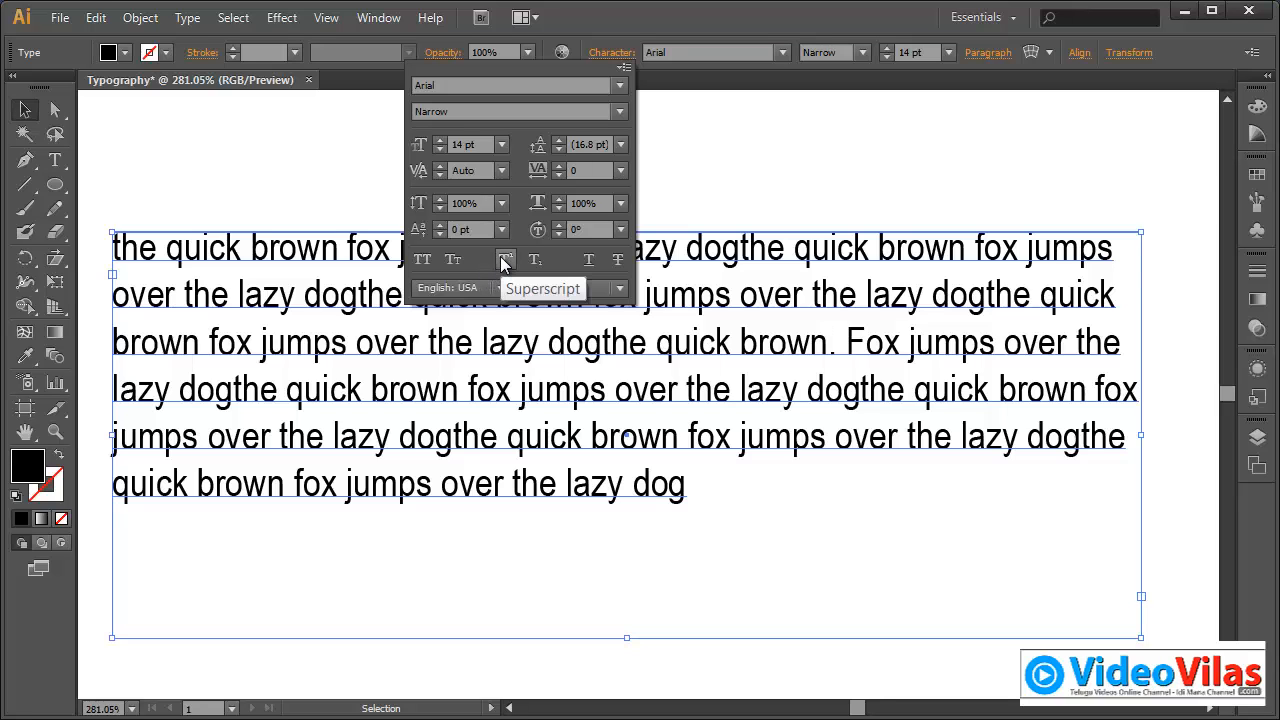
# Step: Select the word "jumps" after "Fox" in the third line and try Superscript, Subscript, Underline and Strikethrough on it, clearing each one
pyautogui.click(854, 341)
pyautogui.tripleClick(870, 346)
pyautogui.click(884, 352)
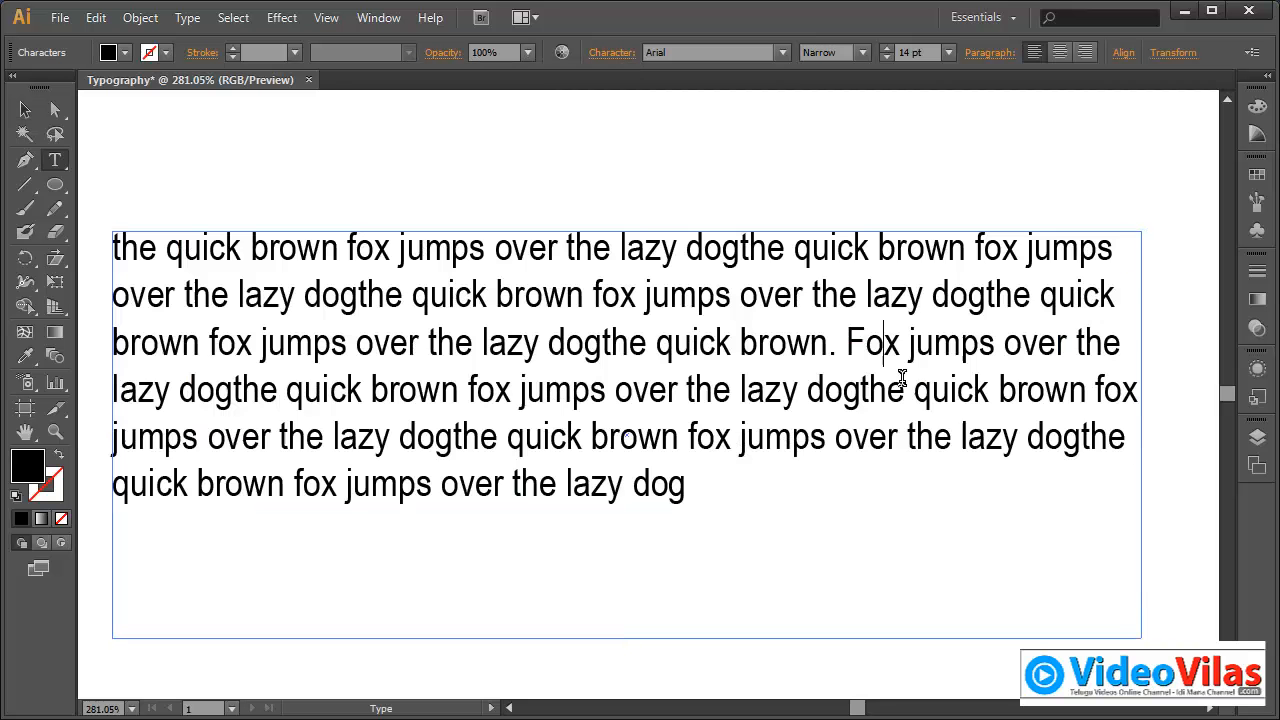
pyautogui.moveTo(908, 342); pyautogui.dragTo(996, 346)
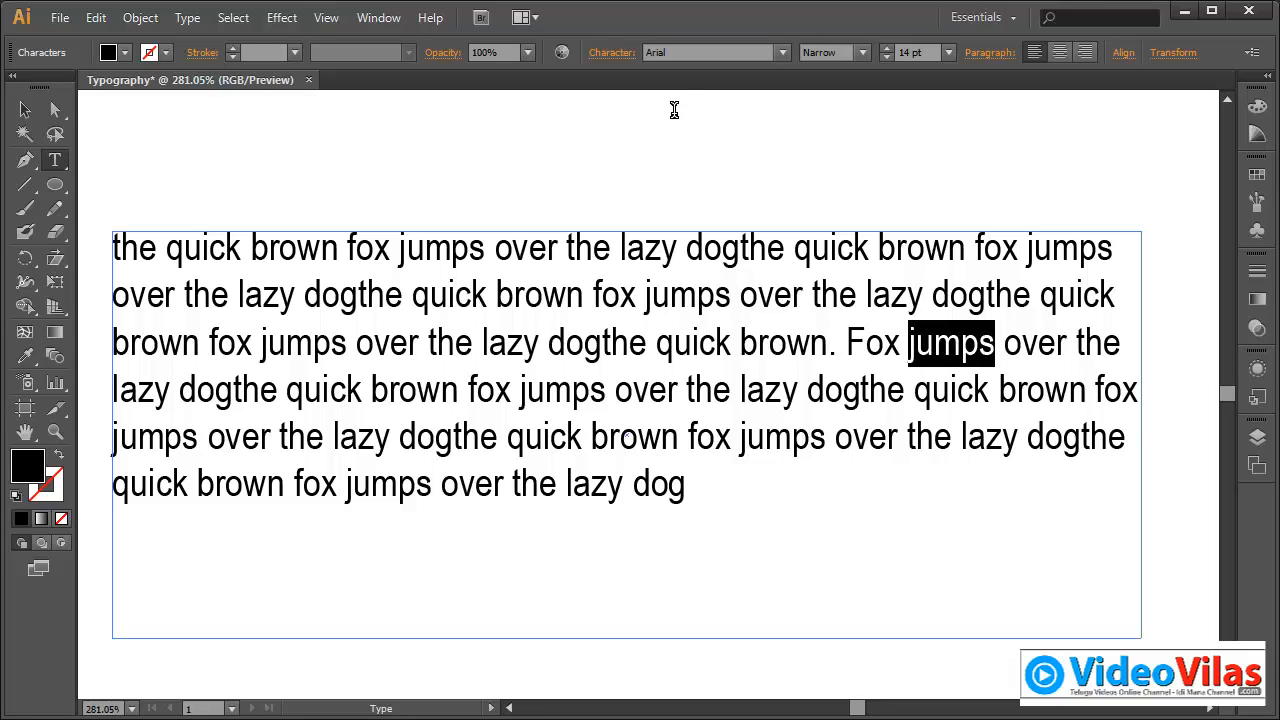
pyautogui.click(614, 55)
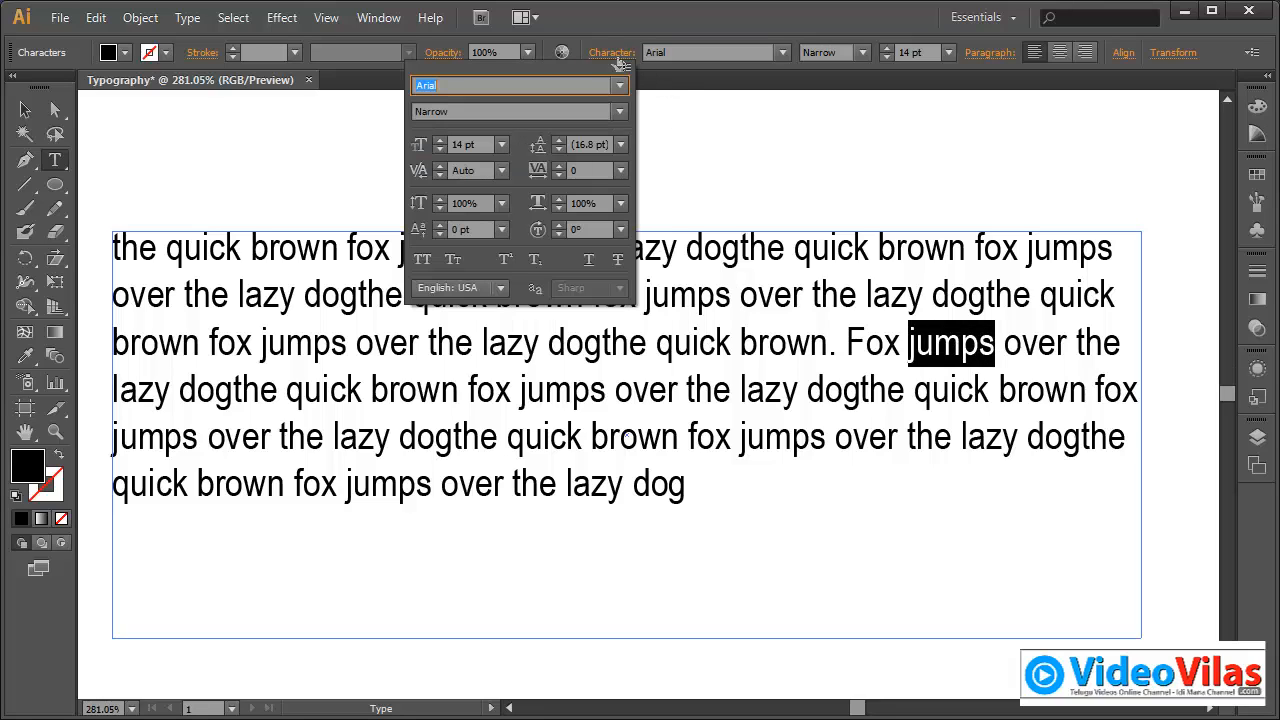
pyautogui.click(505, 259)
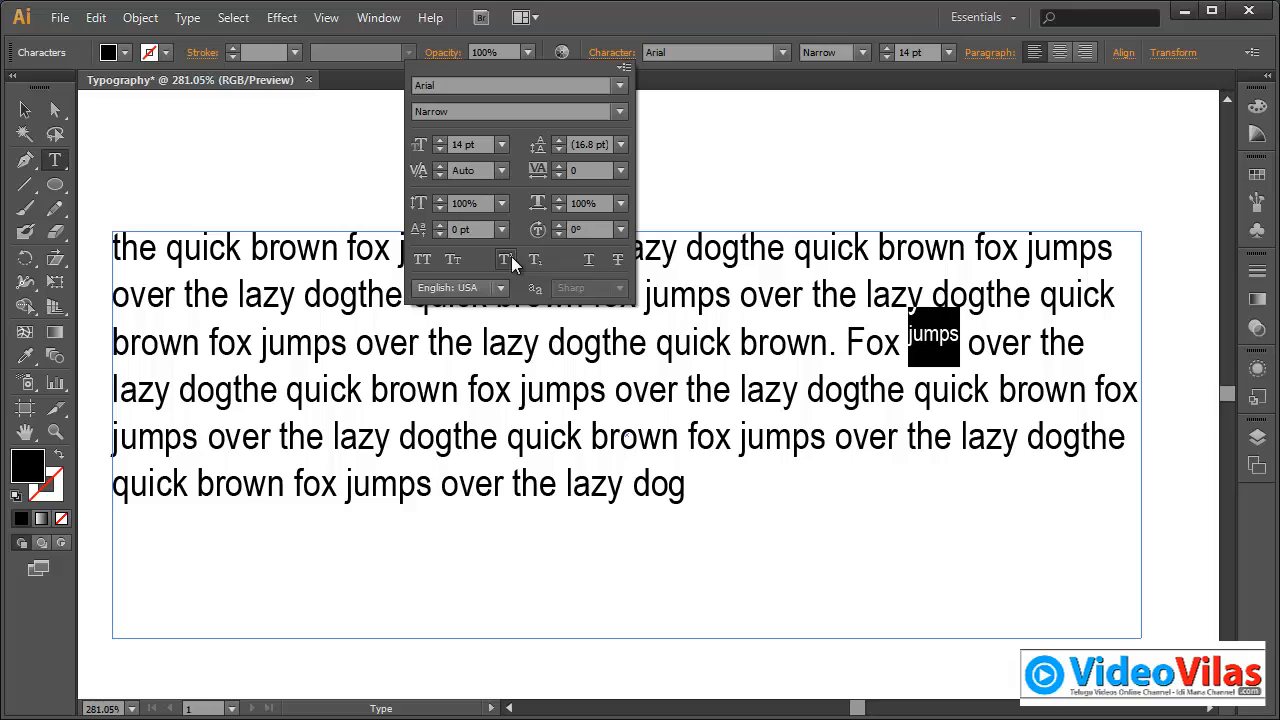
pyautogui.click(509, 257)
pyautogui.click(532, 260)
pyautogui.click(532, 260)
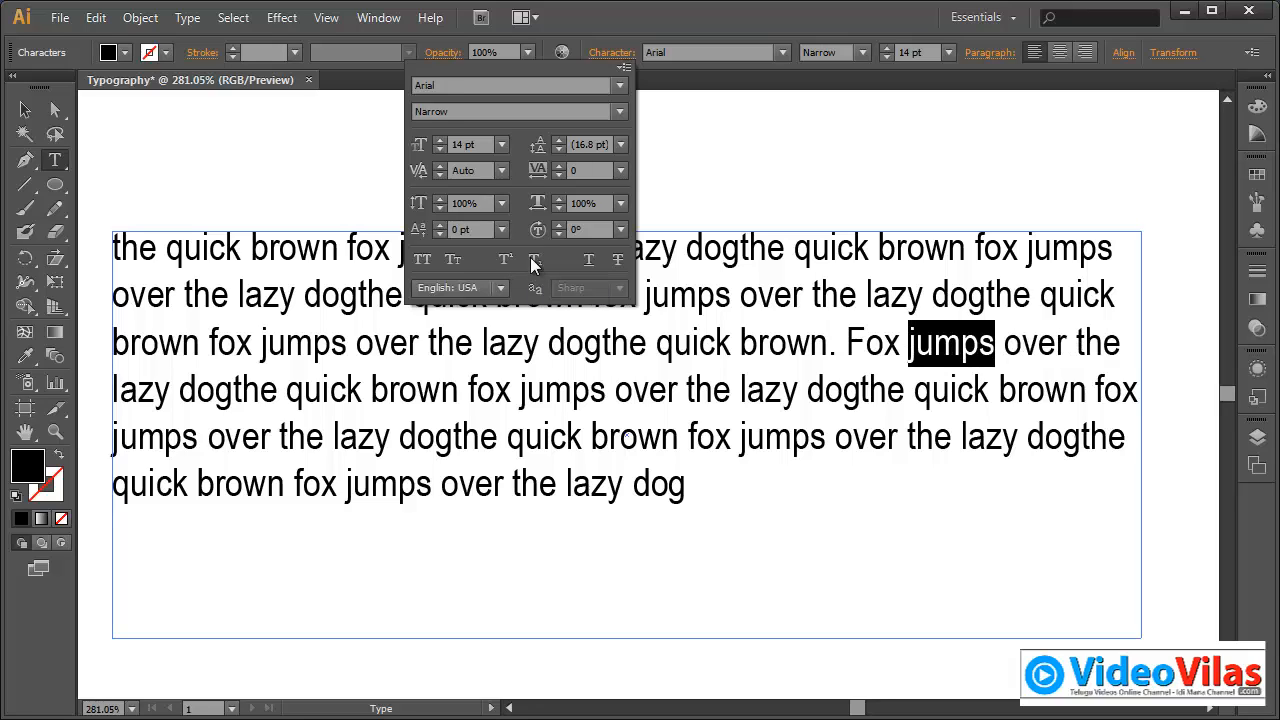
pyautogui.click(590, 260)
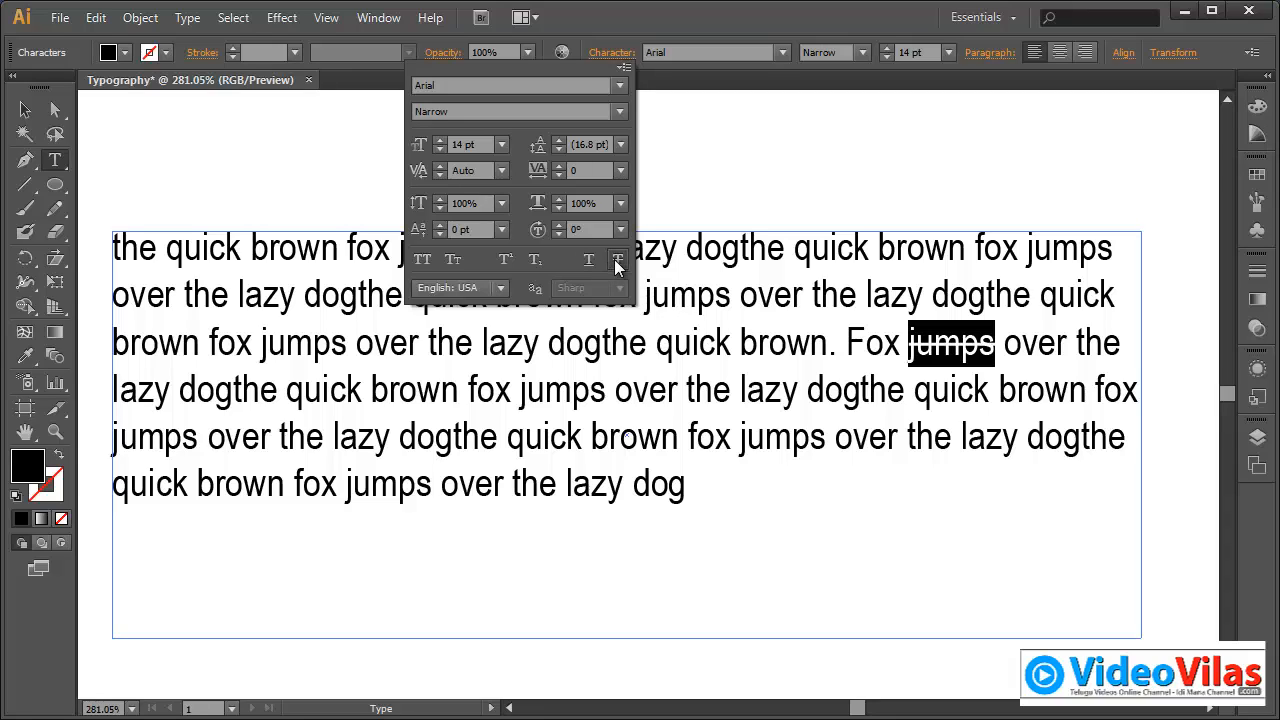
# Step: View the language options for the selected word "jumps" and keep English: USA
pyautogui.click(501, 288)
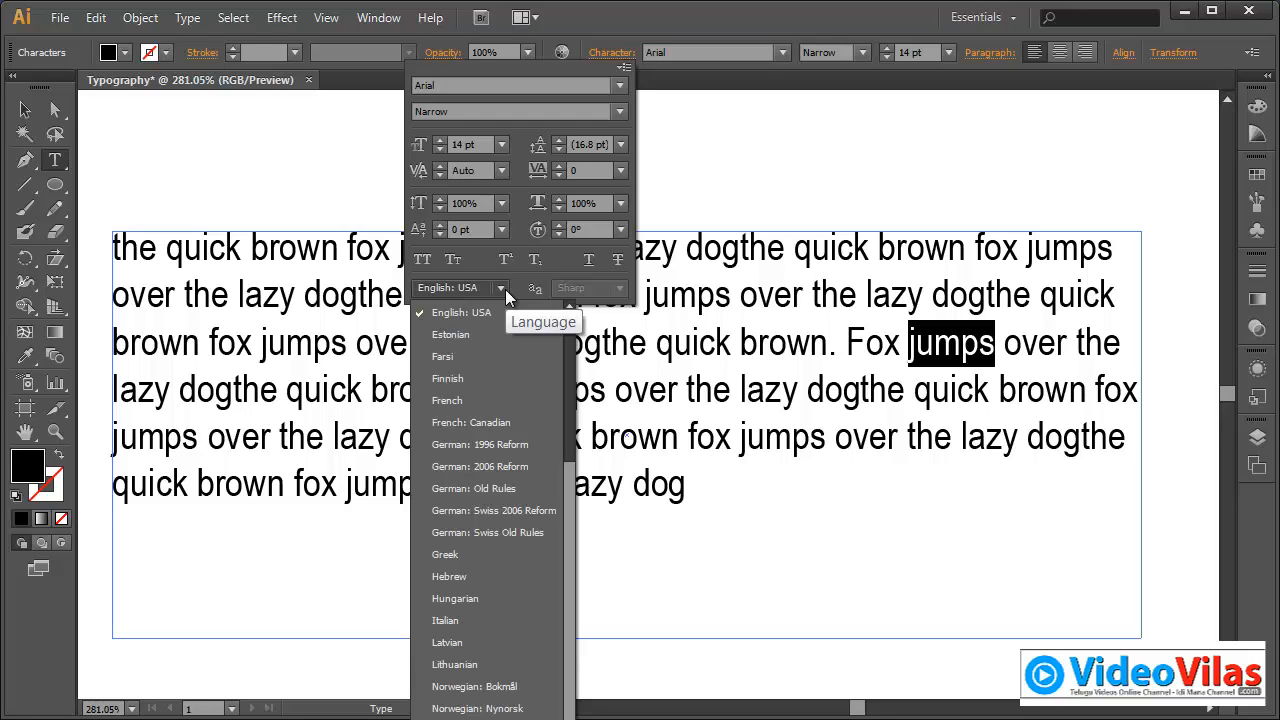
pyautogui.click(565, 254)
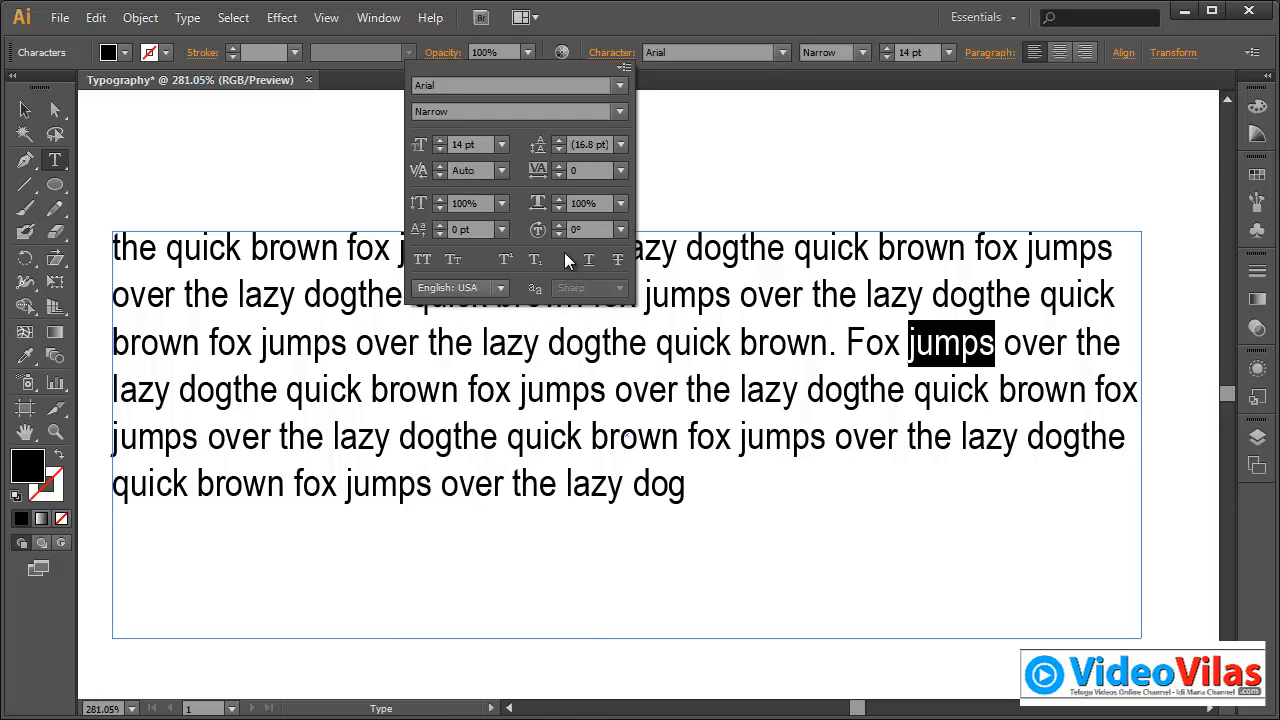
# Step: Select the whole text block and view its anti-aliasing methods, keeping Sharp
pyautogui.click(24, 110)
pyautogui.click(166, 140)
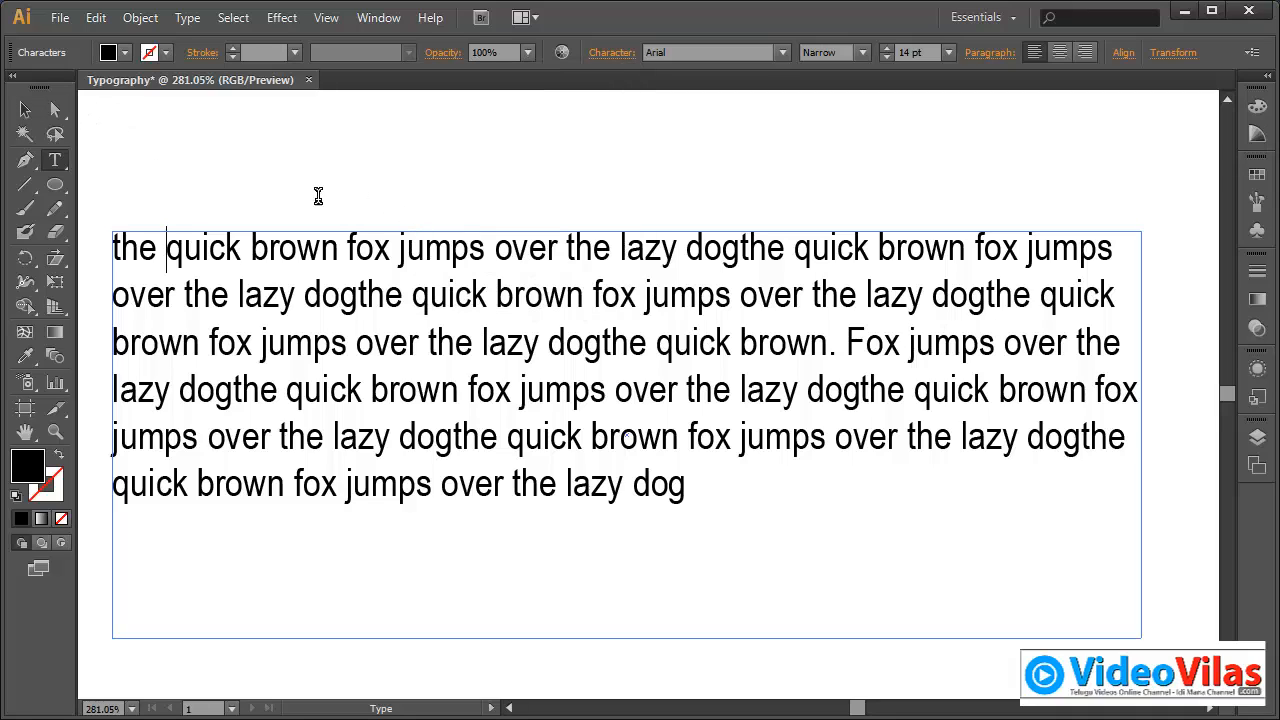
pyautogui.click(24, 110)
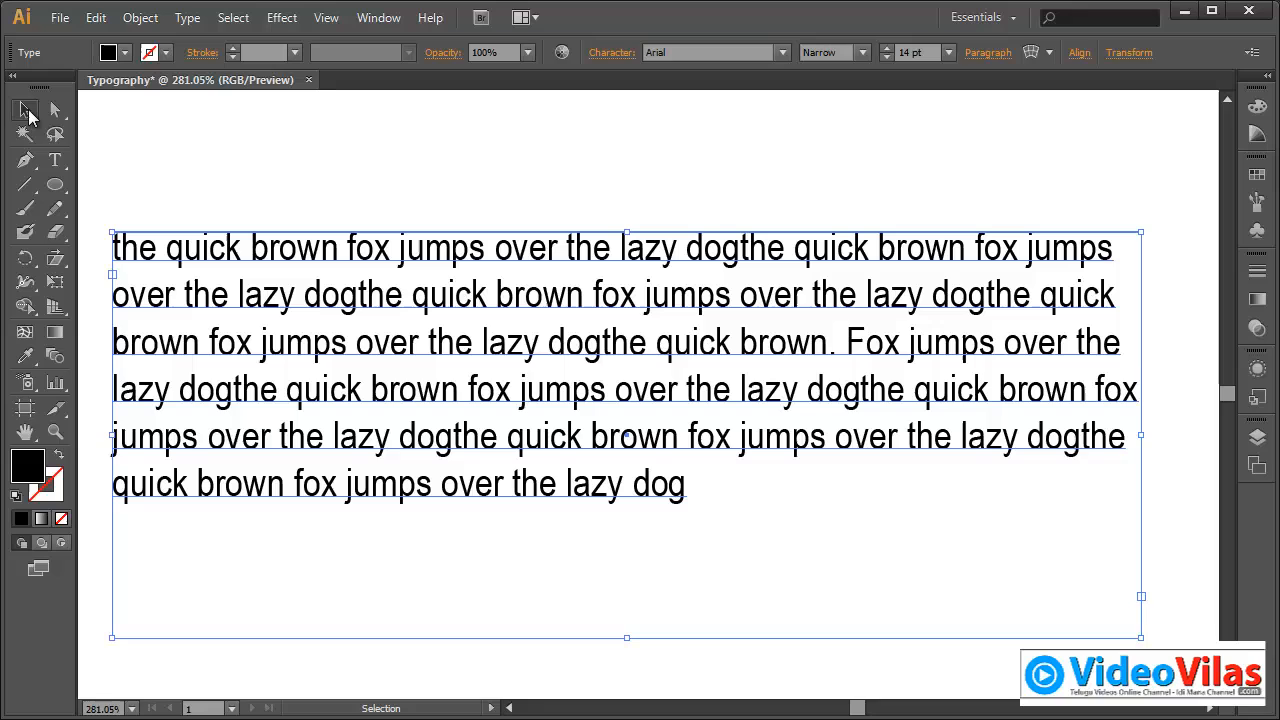
pyautogui.click(612, 53)
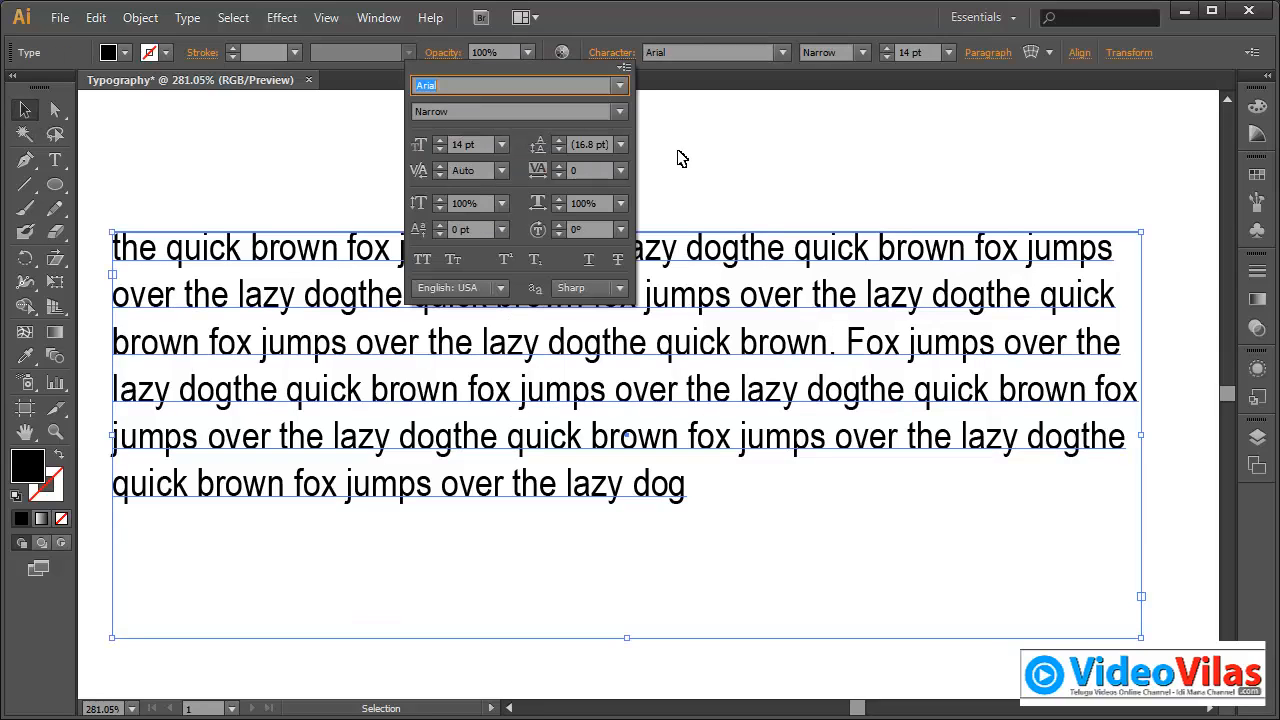
pyautogui.click(621, 289)
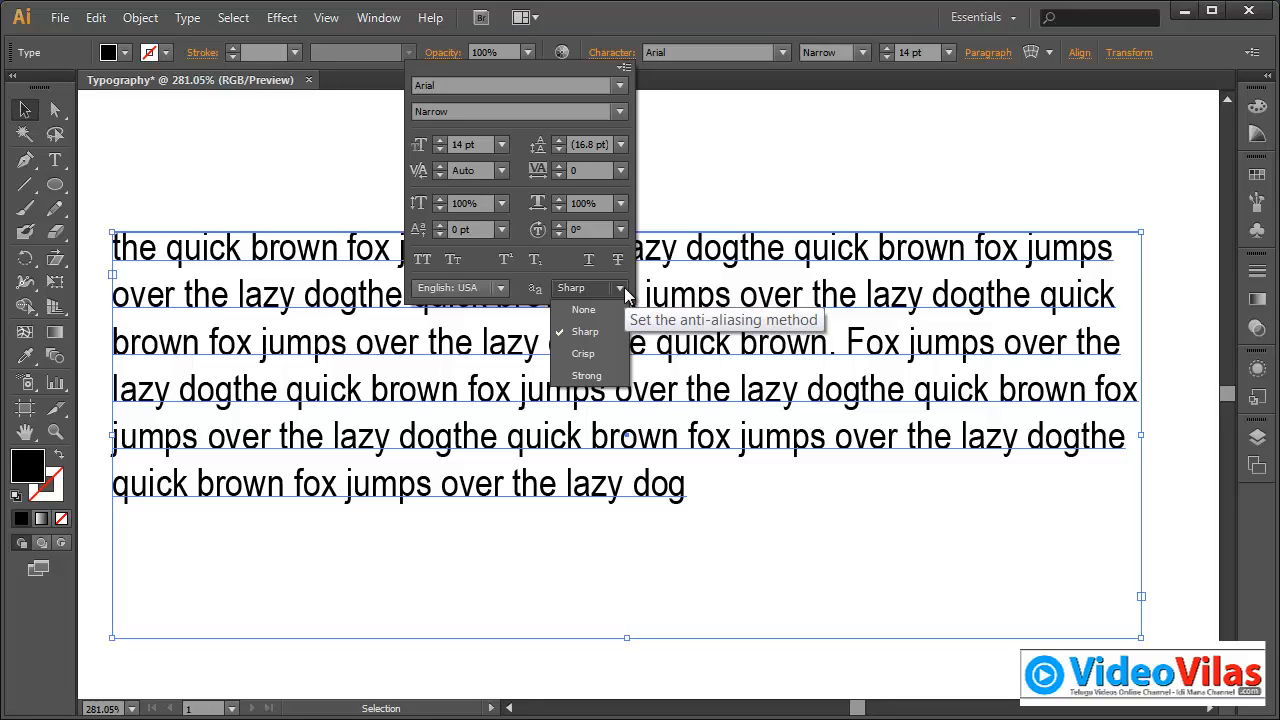
pyautogui.click(622, 288)
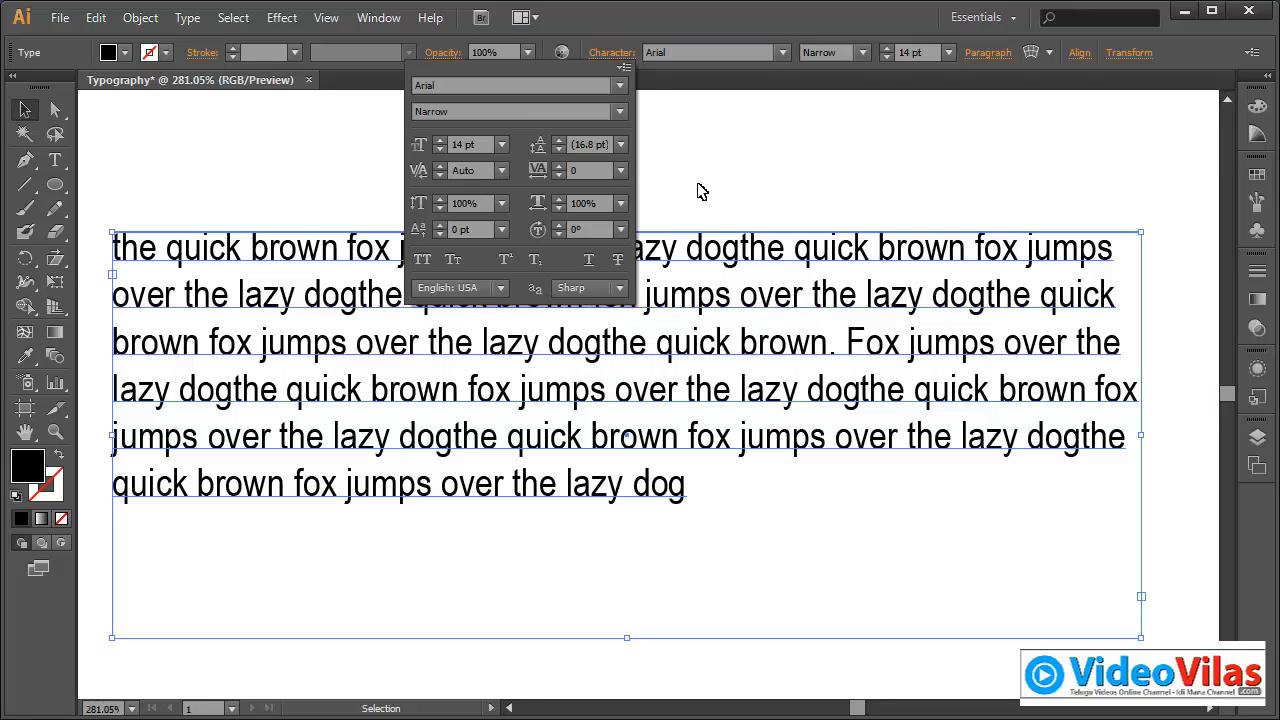
pyautogui.click(698, 208)
# Step: Activate the Zoom tool for viewing the text block
pyautogui.click(55, 431)
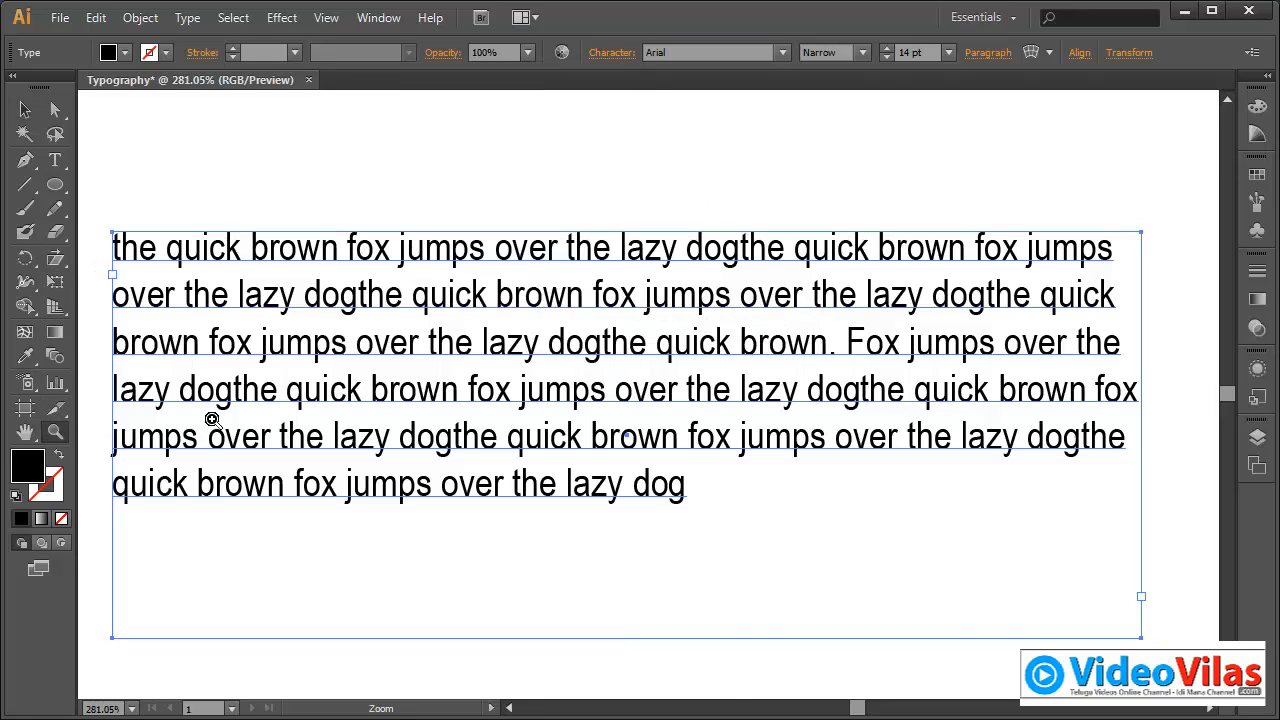
# Step: Set the anti-aliasing of the selected text block to None
pyautogui.moveTo(336, 204); pyautogui.dragTo(630, 356)
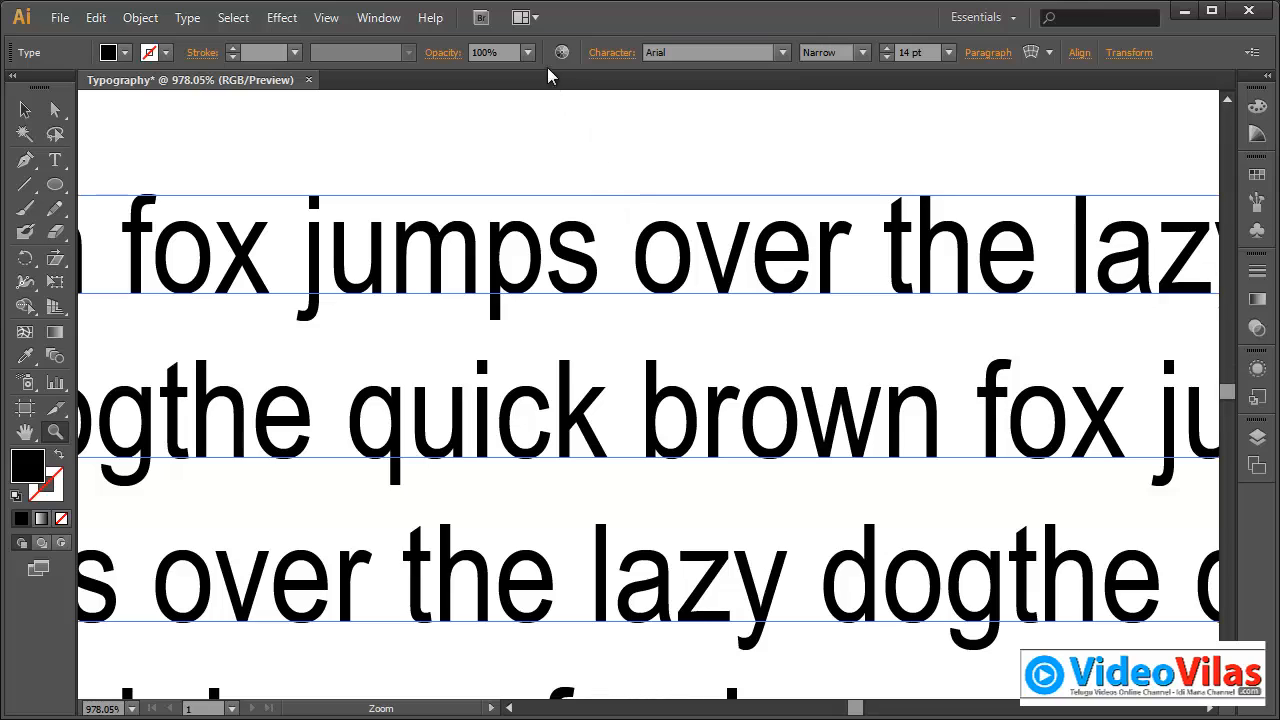
pyautogui.click(610, 54)
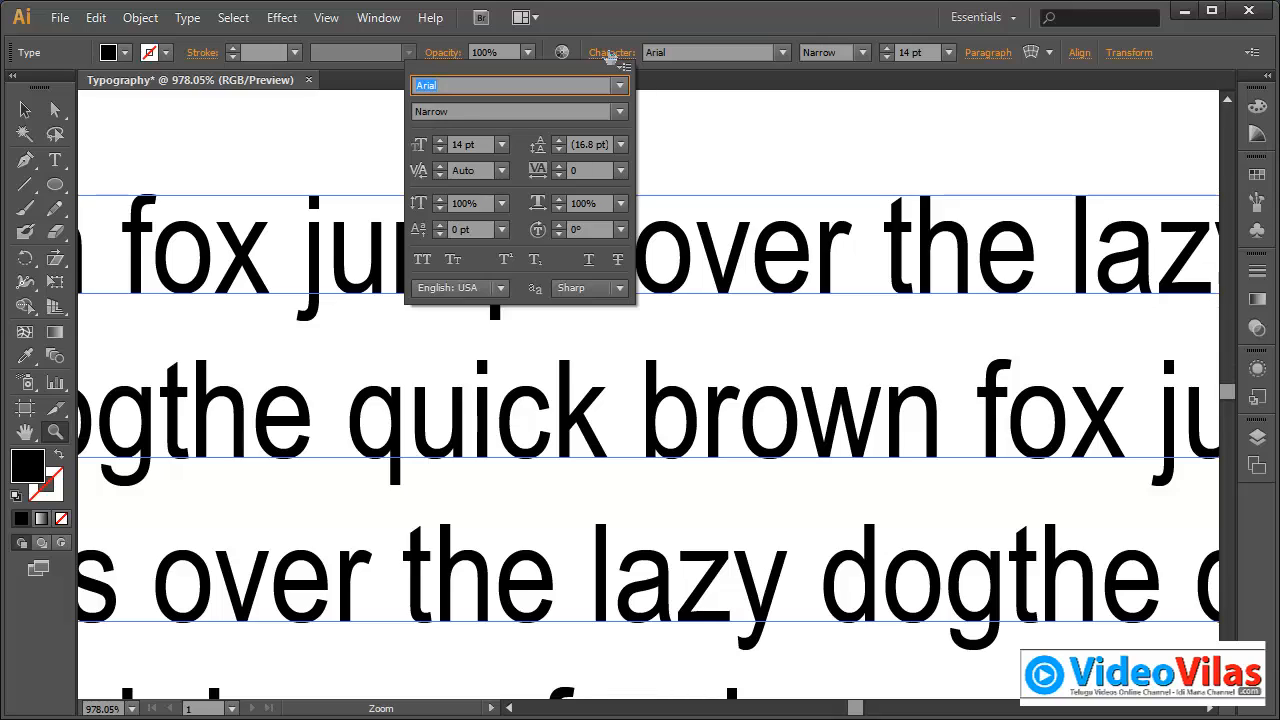
pyautogui.click(620, 288)
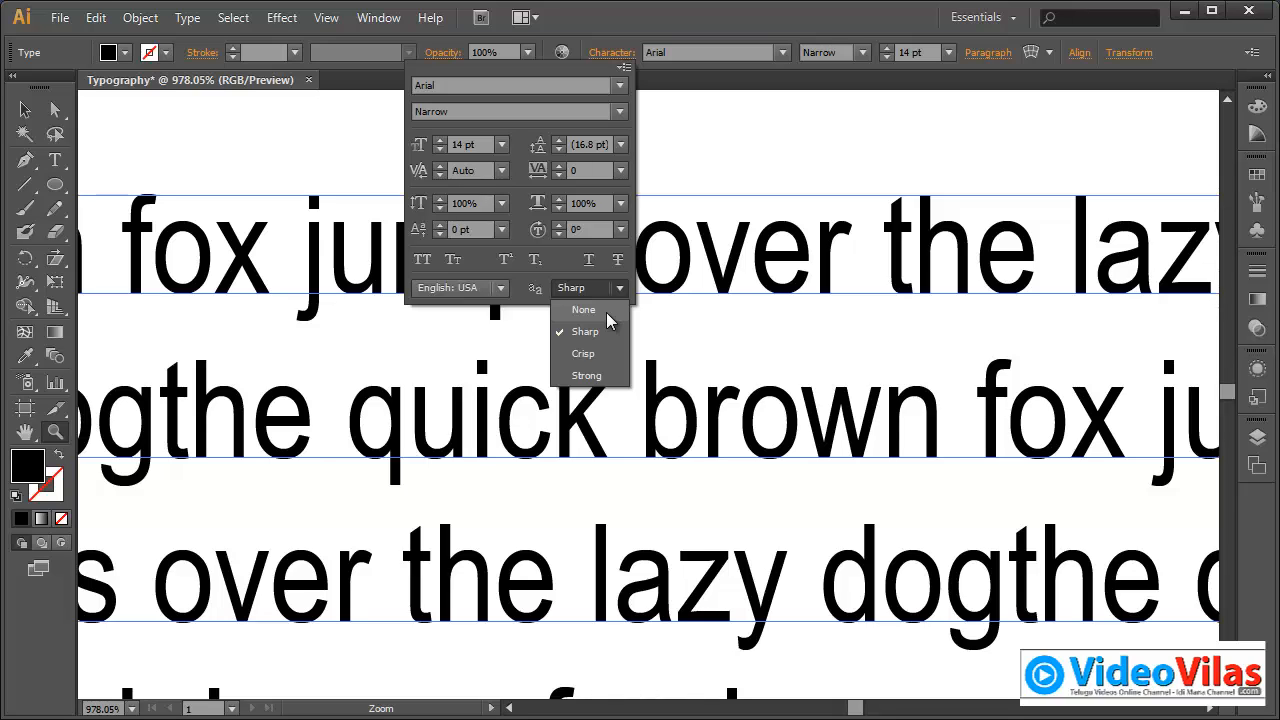
pyautogui.click(600, 310)
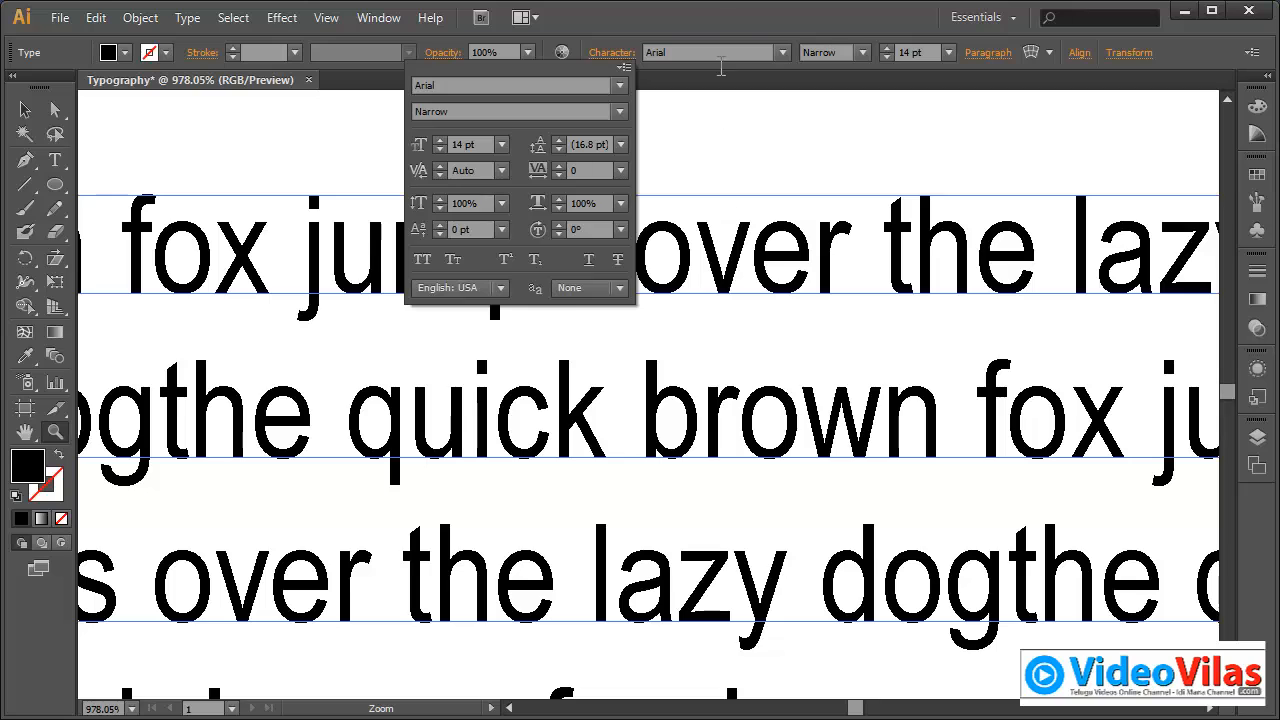
pyautogui.click(721, 20)
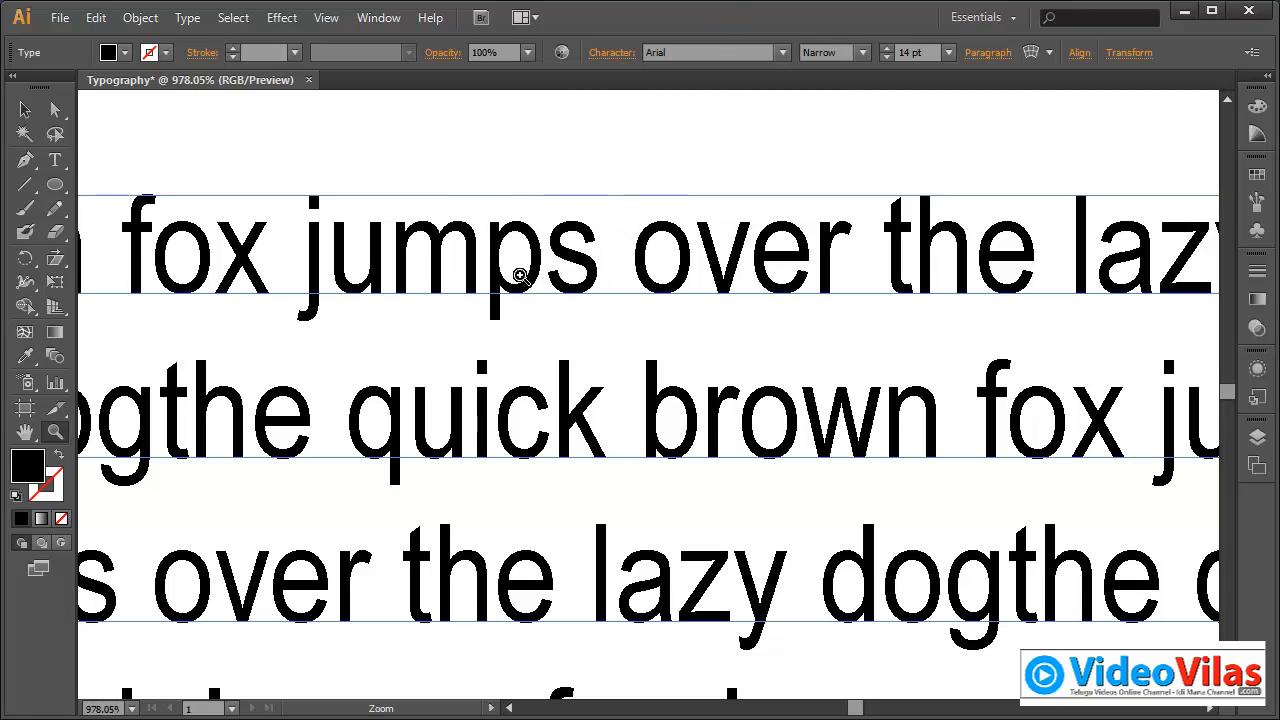
# Step: Set the anti-aliasing of the selected text block to Strong
pyautogui.moveTo(458, 166); pyautogui.dragTo(645, 446)
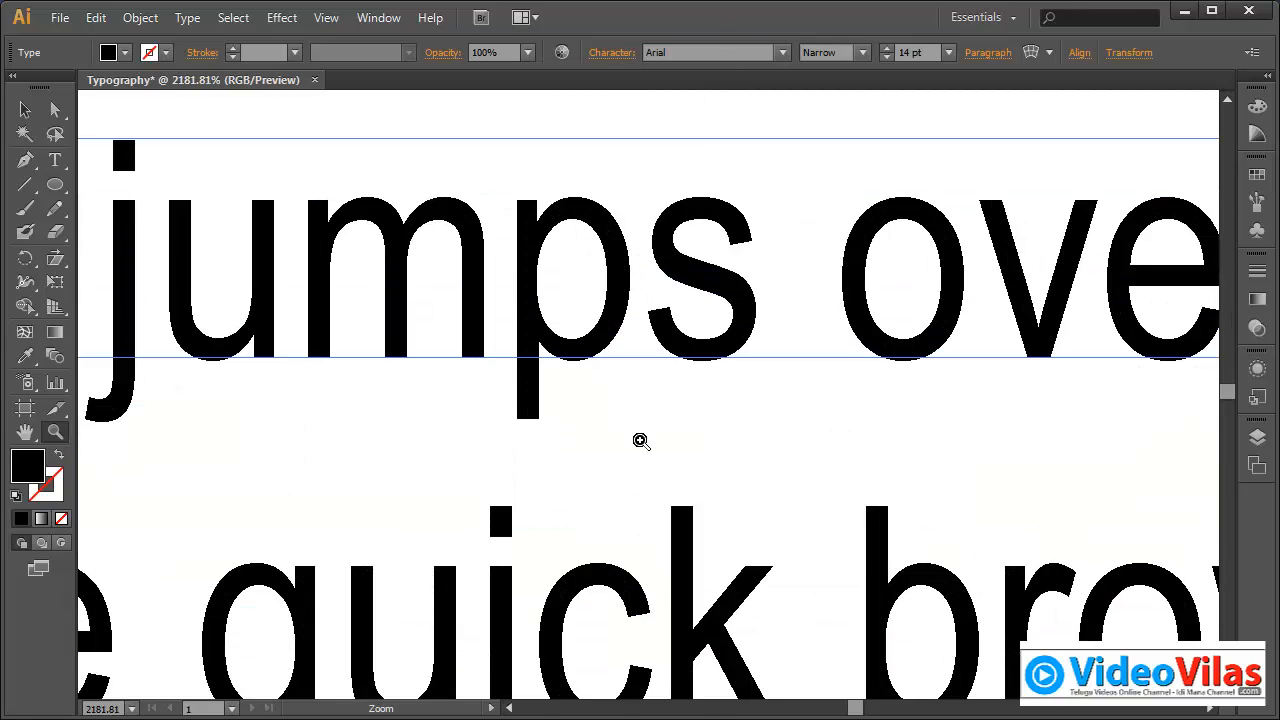
pyautogui.click(611, 56)
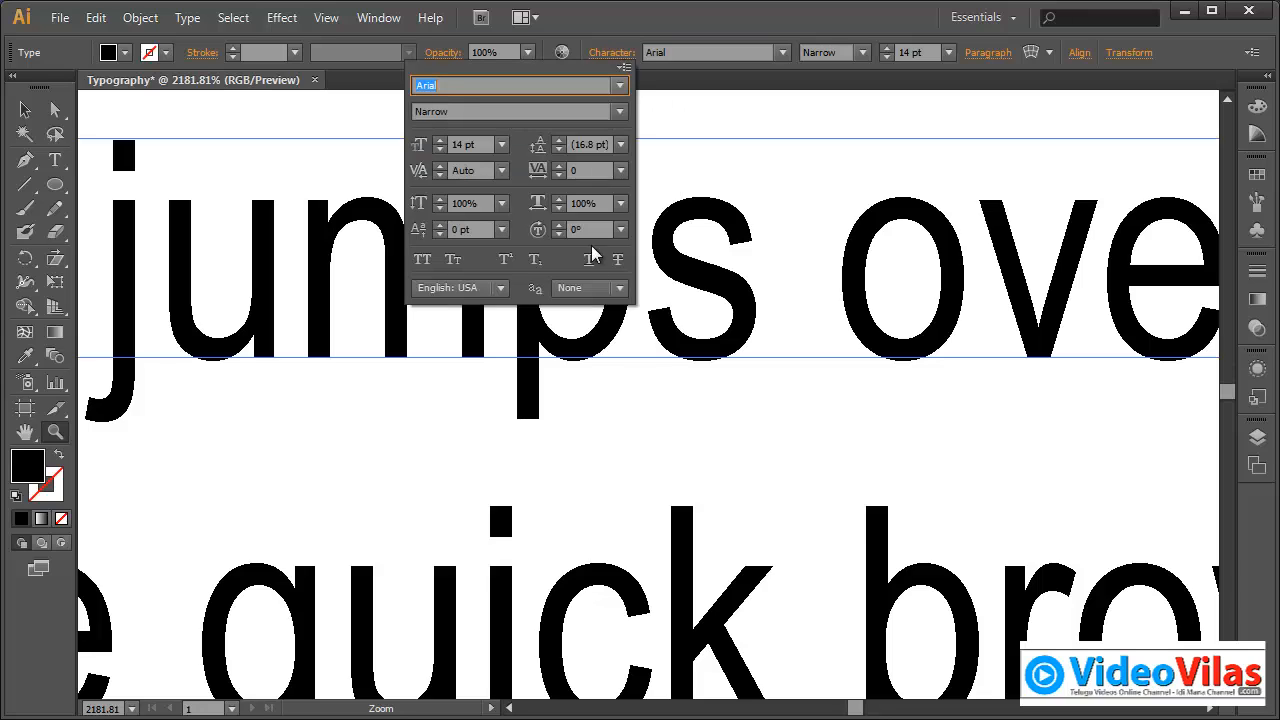
pyautogui.click(610, 288)
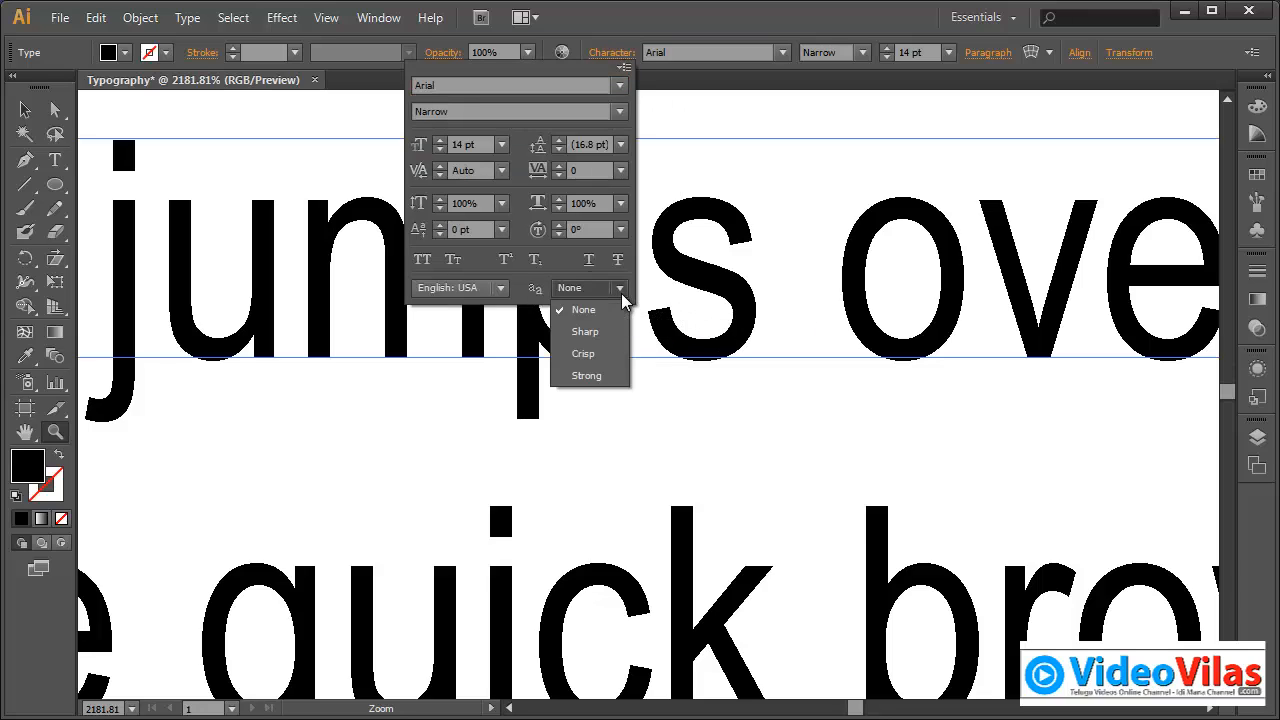
pyautogui.click(594, 373)
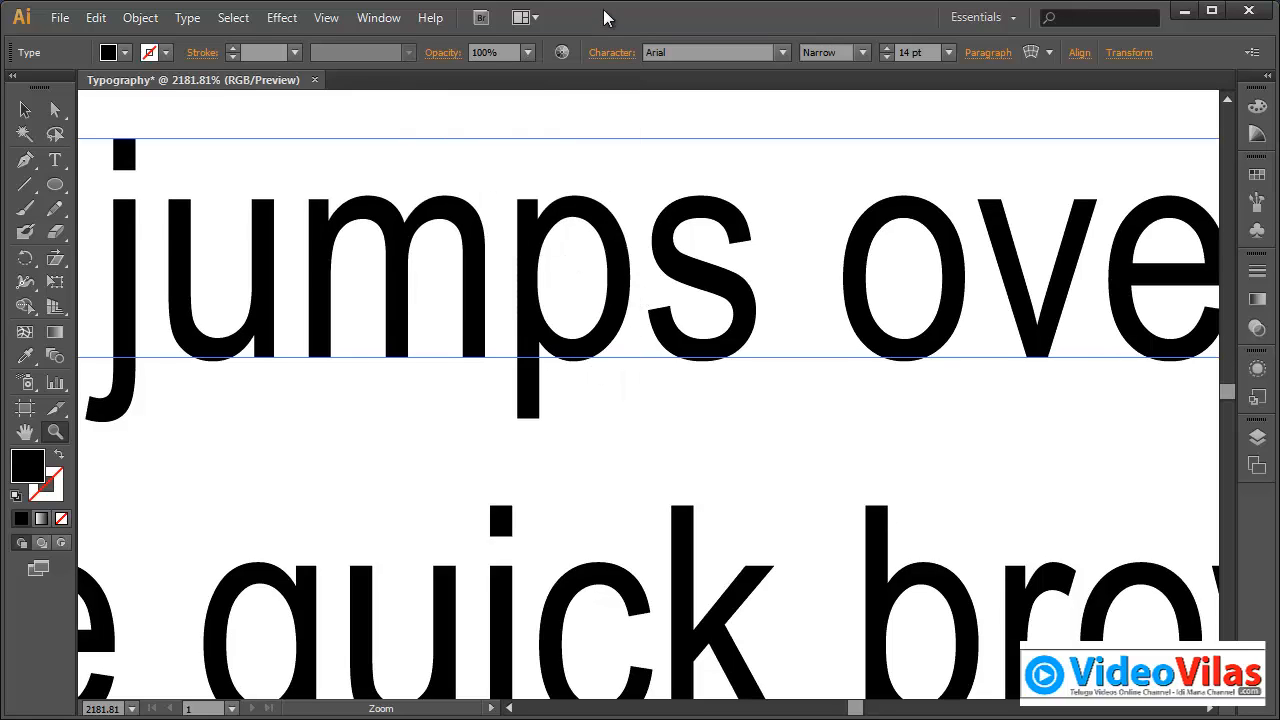
# Step: Bring the whole text block back into view and examine its character settings
pyautogui.click(25, 110)
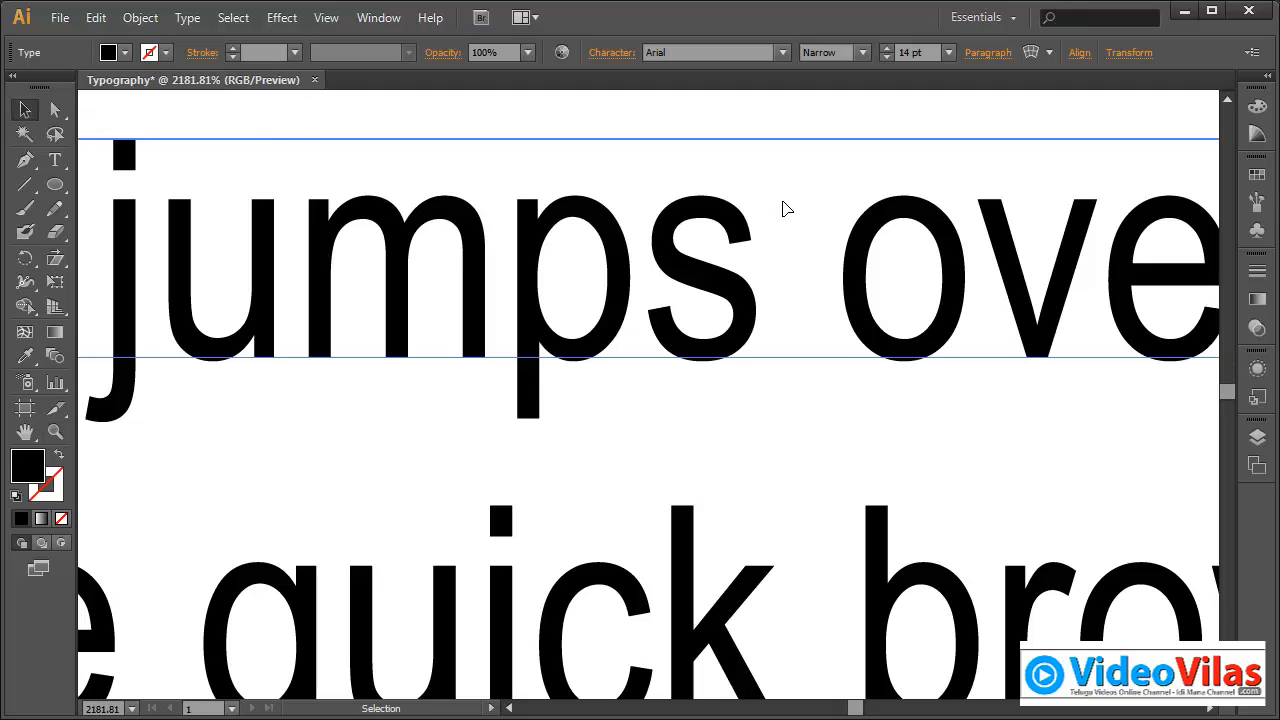
pyautogui.hotkey('ctrl', '-')
pyautogui.hotkey('ctrl', '-')
pyautogui.hotkey('ctrl', '-')
pyautogui.hotkey('ctrl', '-')
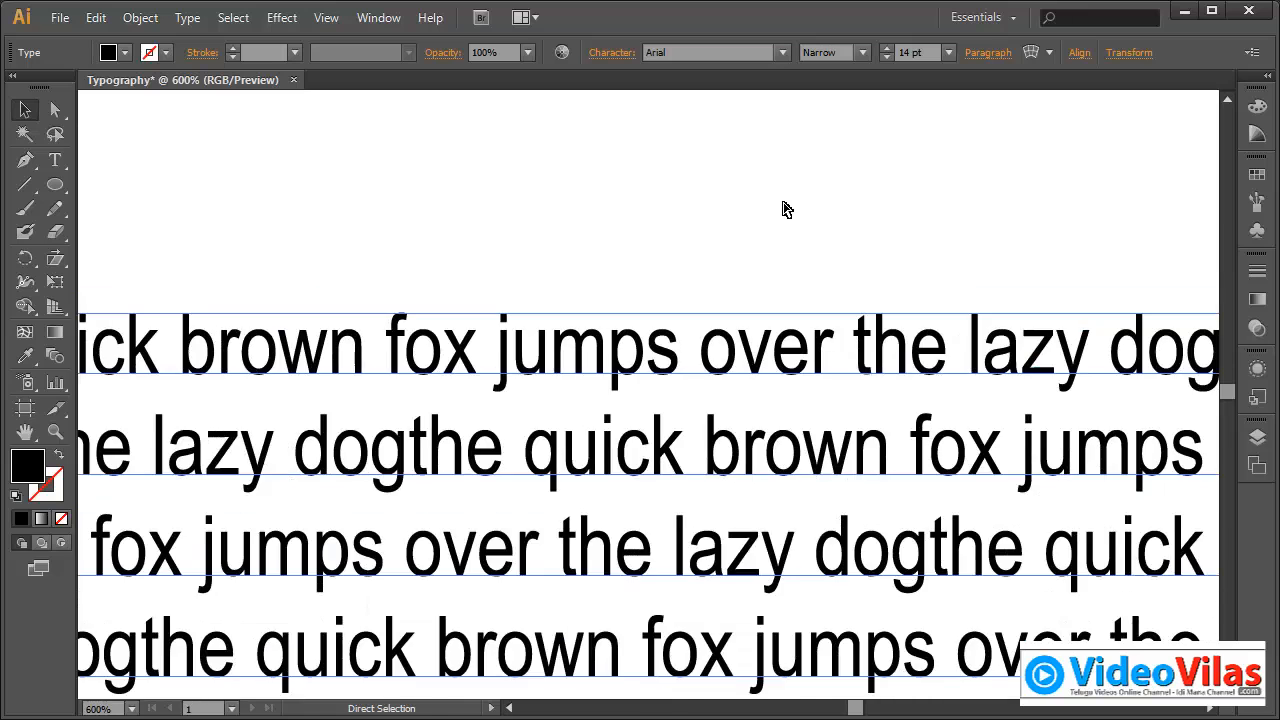
pyautogui.hotkey('ctrl', '-')
pyautogui.hotkey('ctrl', '-')
pyautogui.hotkey('ctrl', '-')
pyautogui.hotkey('ctrl', '-')
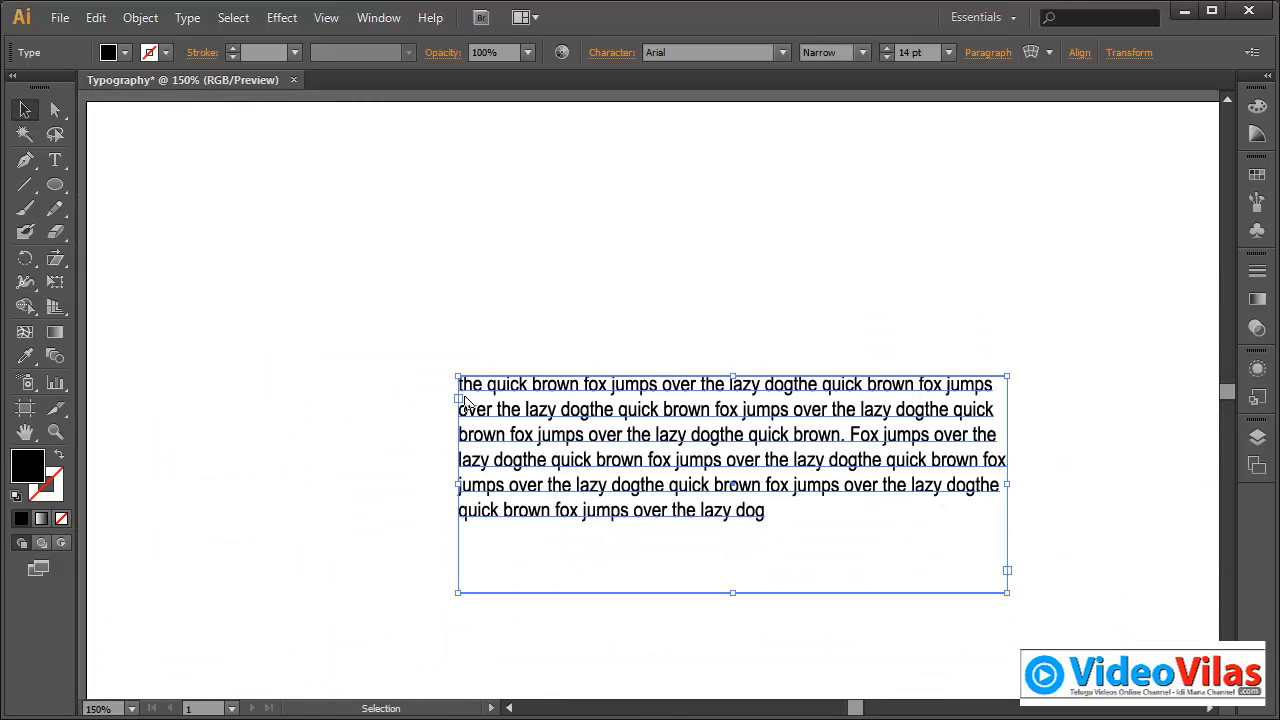
pyautogui.hotkey('ctrl', 'space')
pyautogui.moveTo(437, 348); pyautogui.dragTo(1020, 648)
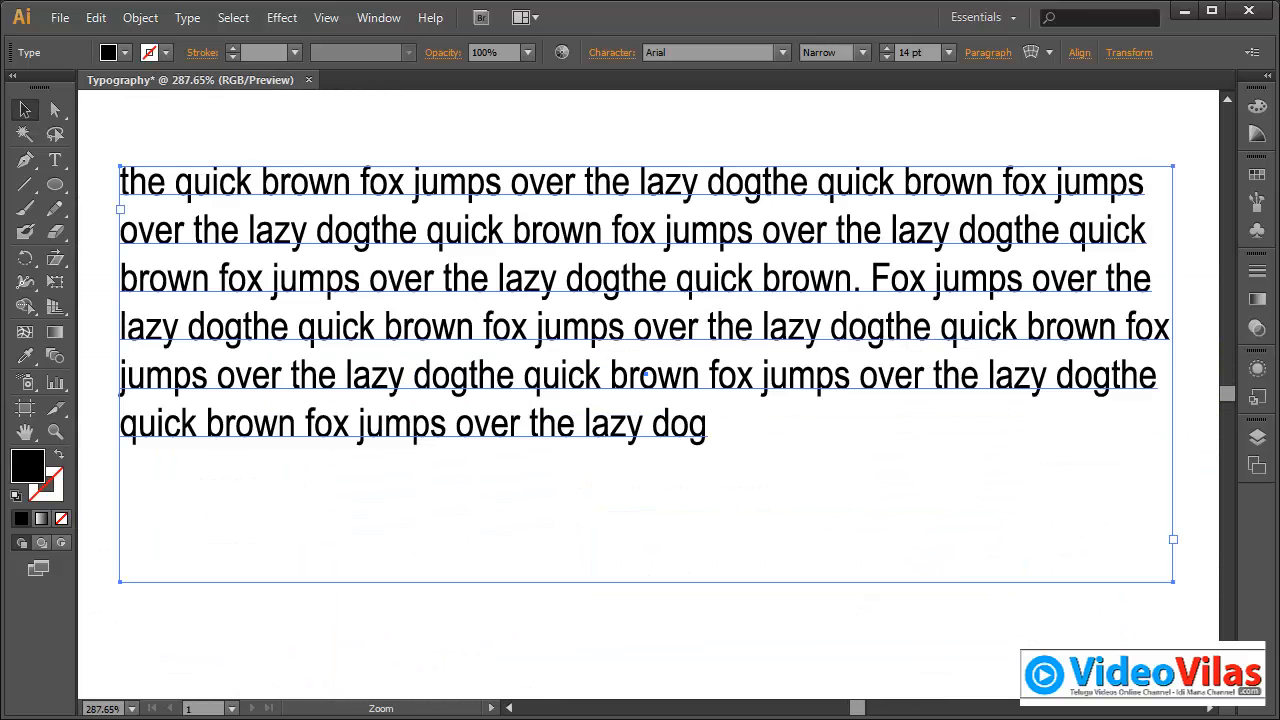
pyautogui.click(616, 54)
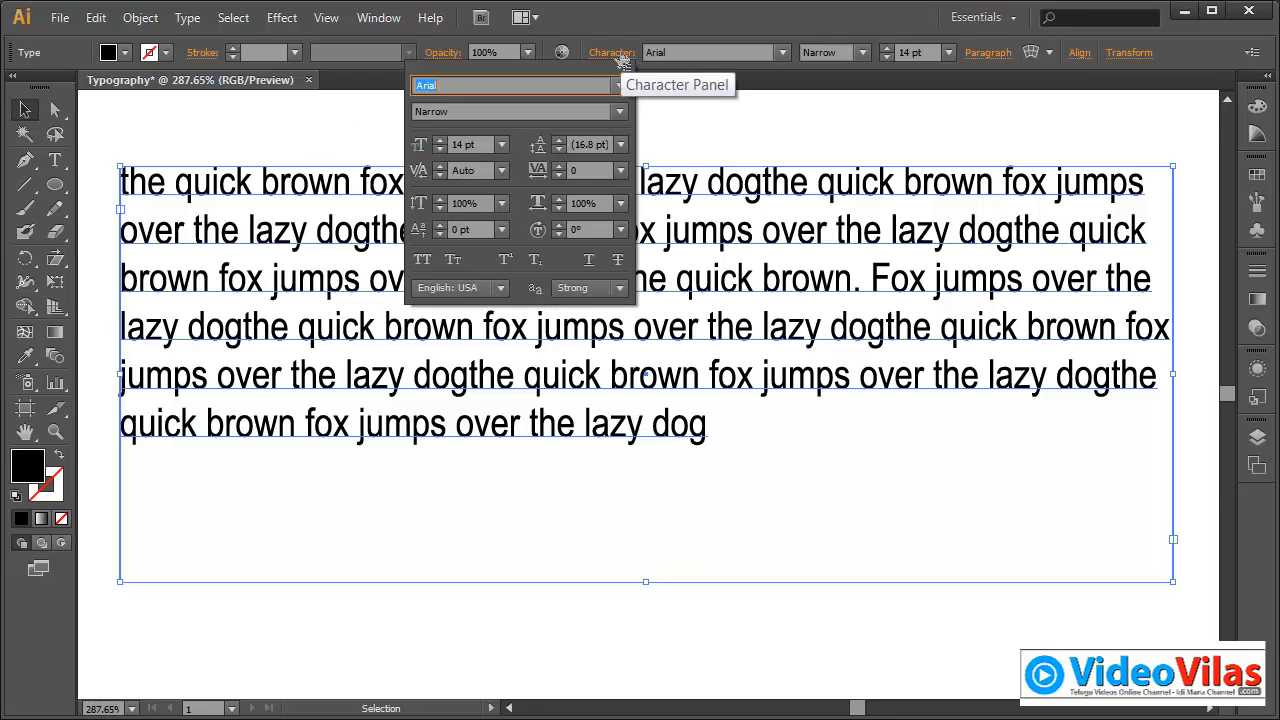
pyautogui.click(664, 16)
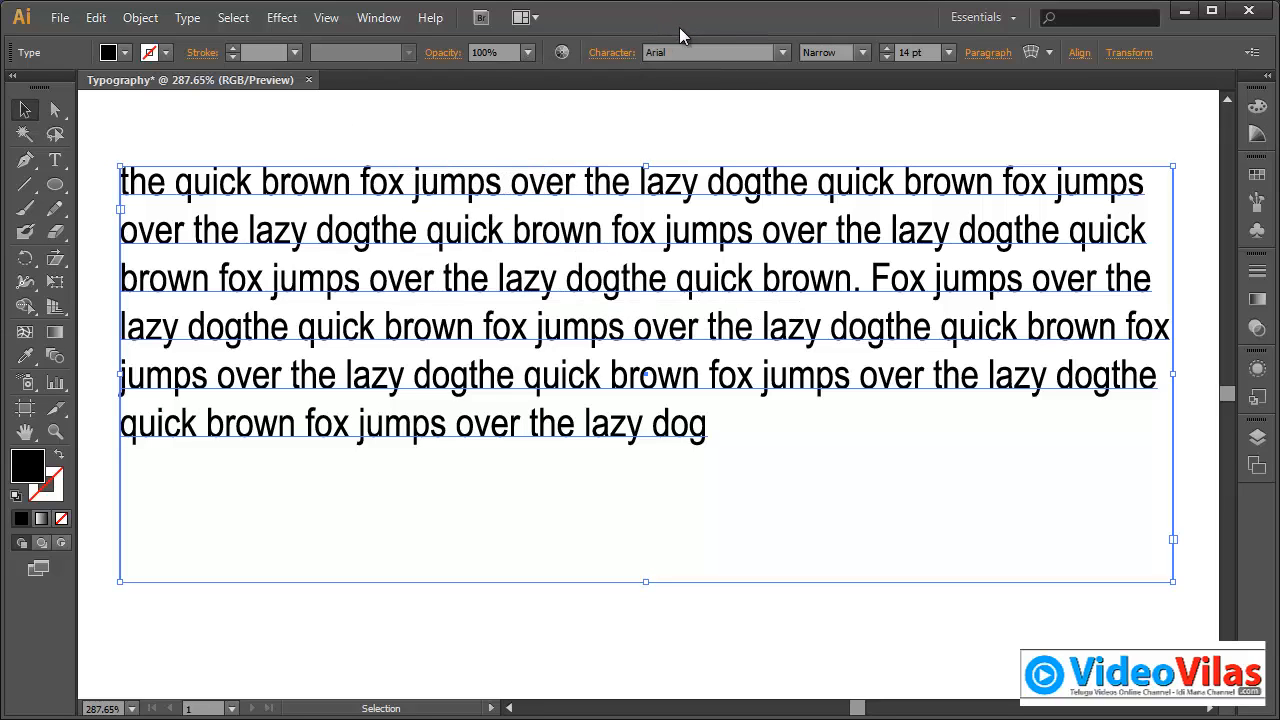
# Step: Try center, right and last-line-left justified alignment on the paragraph, and return it to left alignment
pyautogui.click(986, 54)
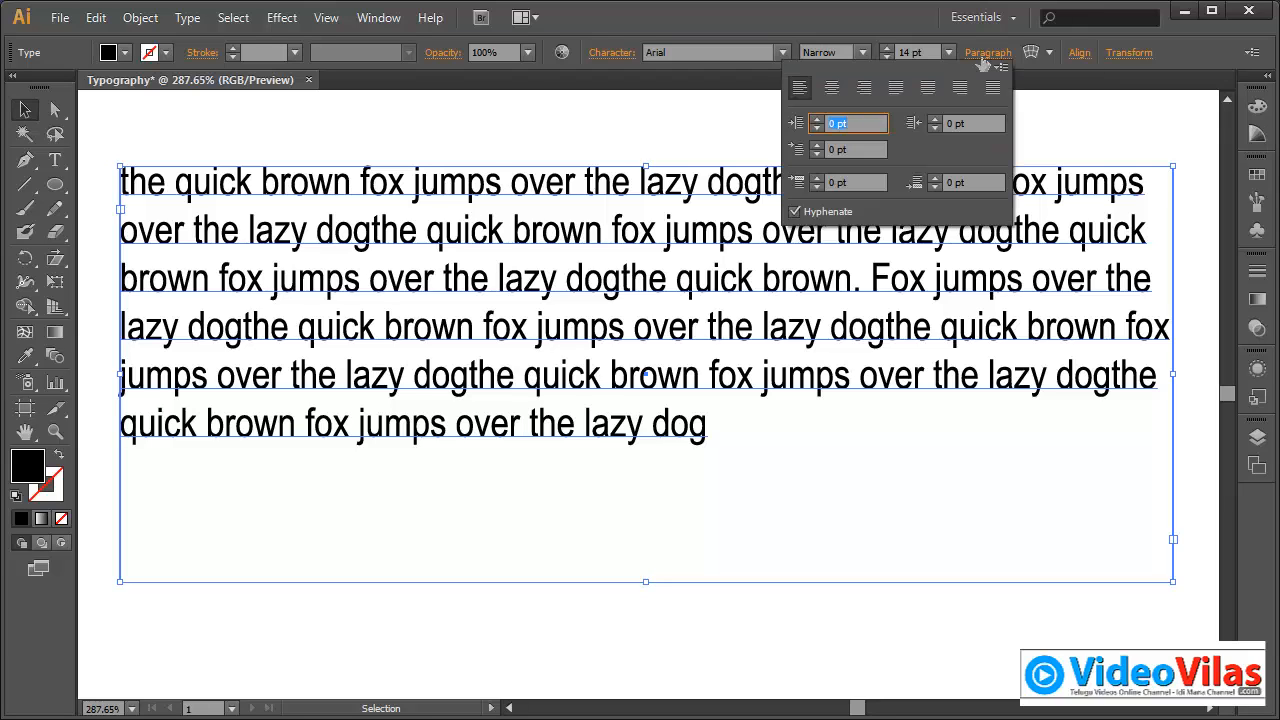
pyautogui.click(836, 92)
pyautogui.click(808, 96)
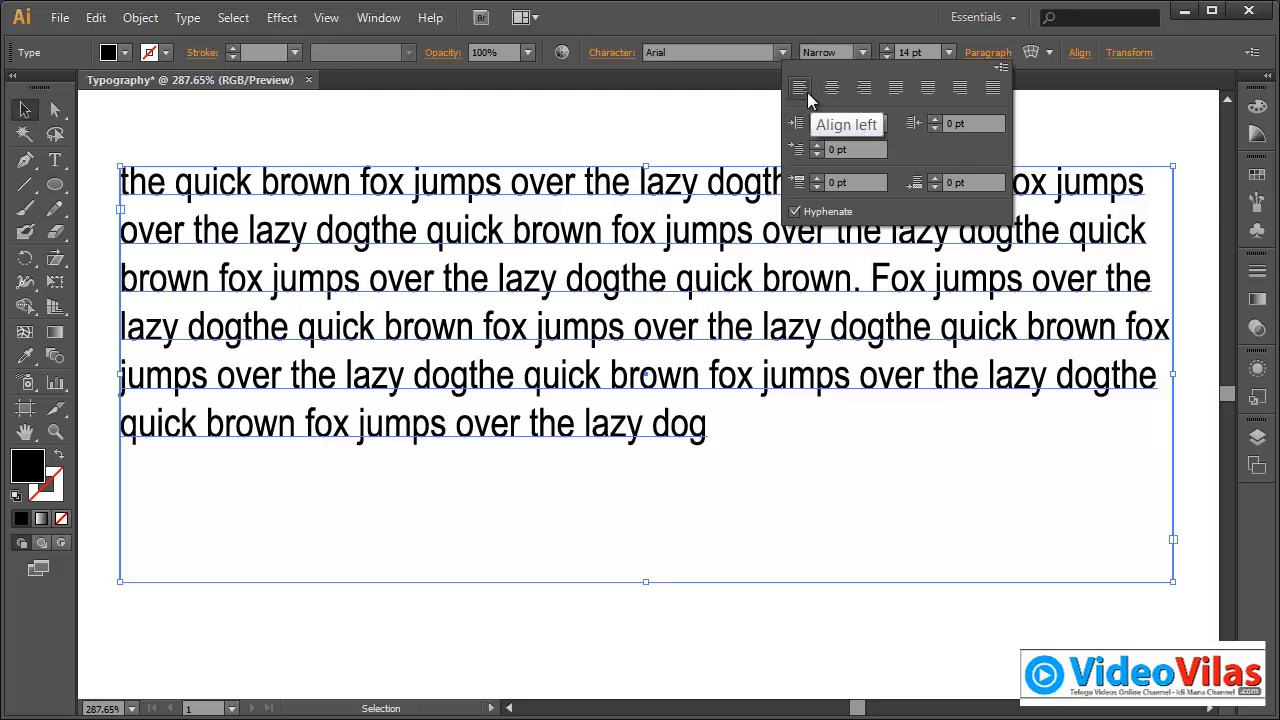
pyautogui.click(867, 93)
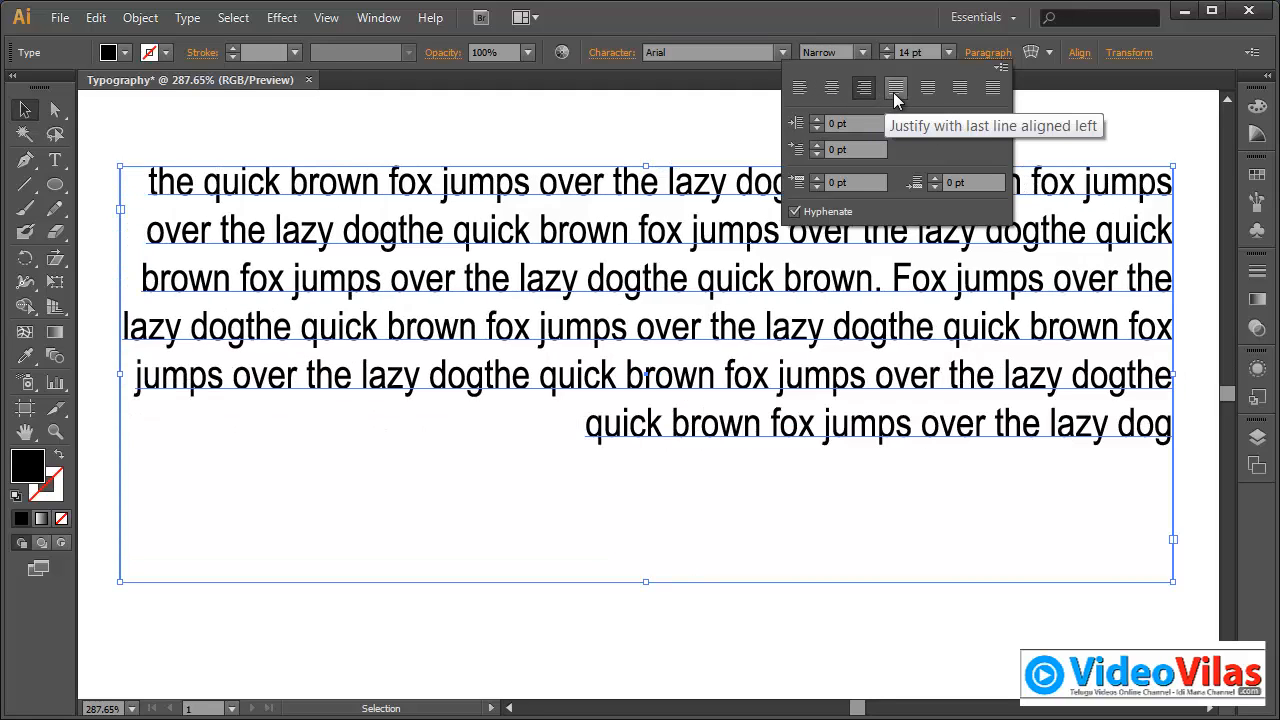
pyautogui.click(895, 95)
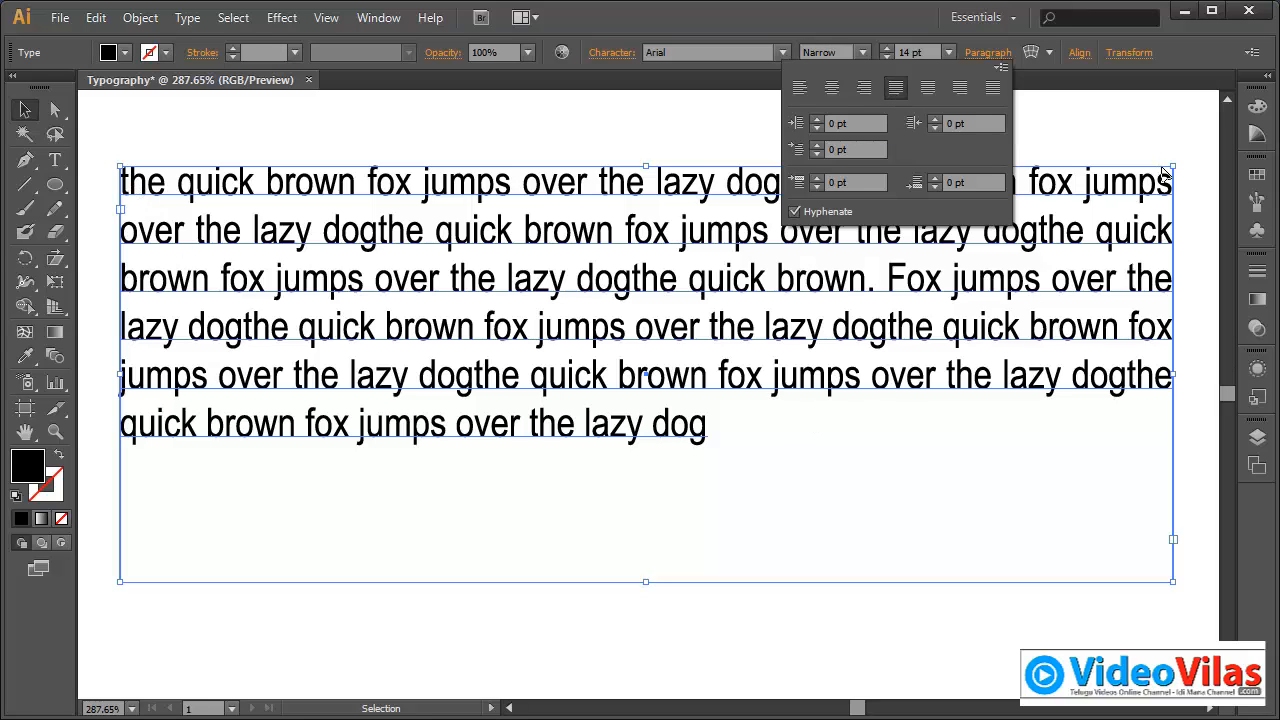
pyautogui.click(810, 94)
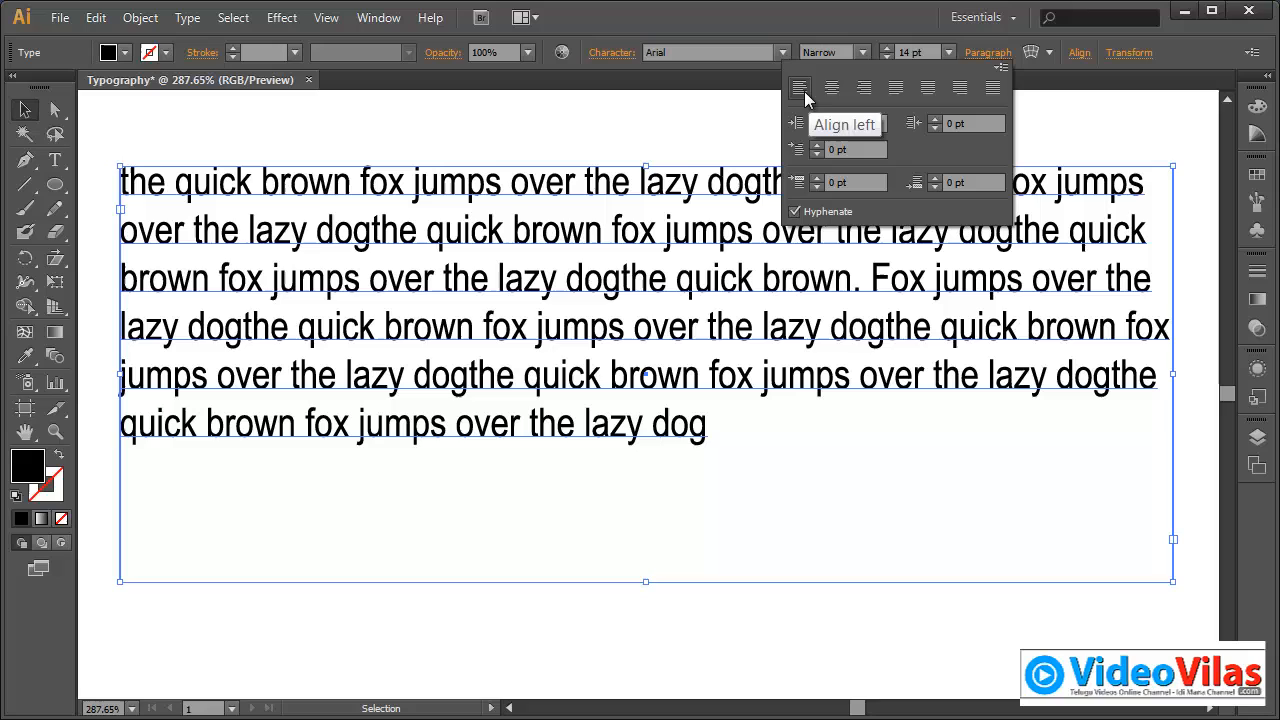
# Step: Compare justification with the last line centered, aligned right and fully justified, and settle on justify with last line aligned left
pyautogui.click(897, 89)
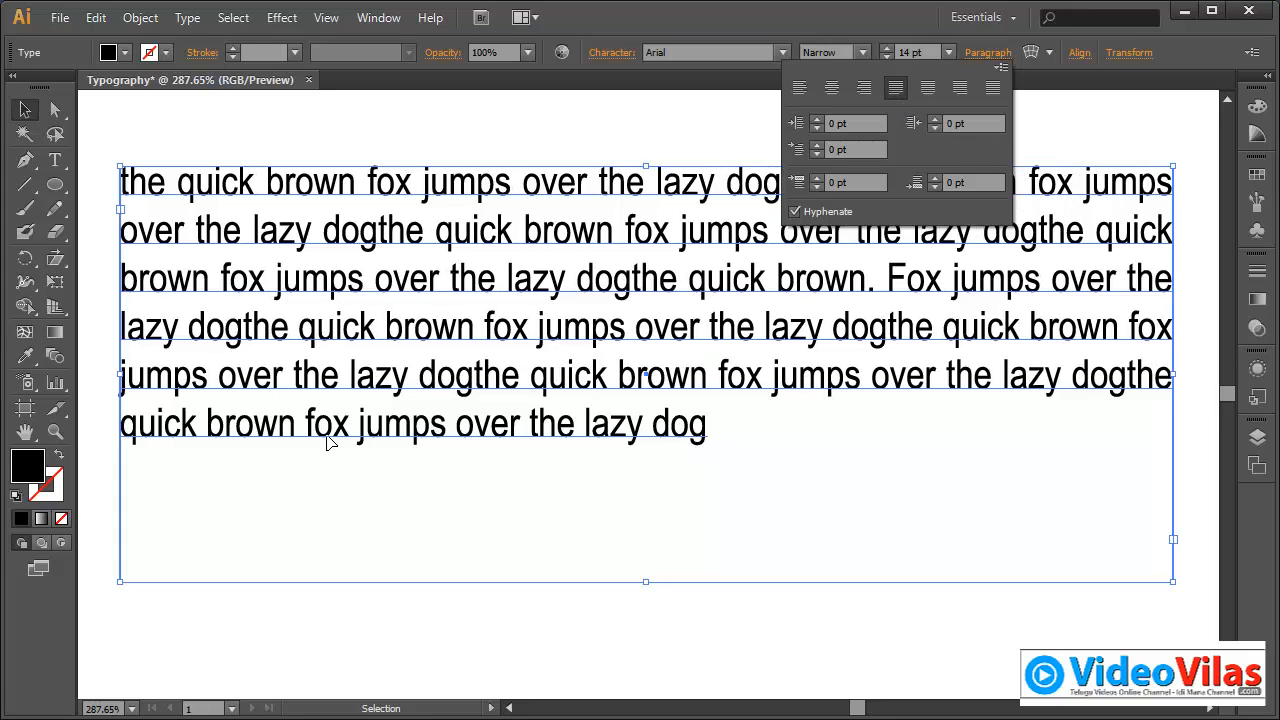
pyautogui.click(929, 89)
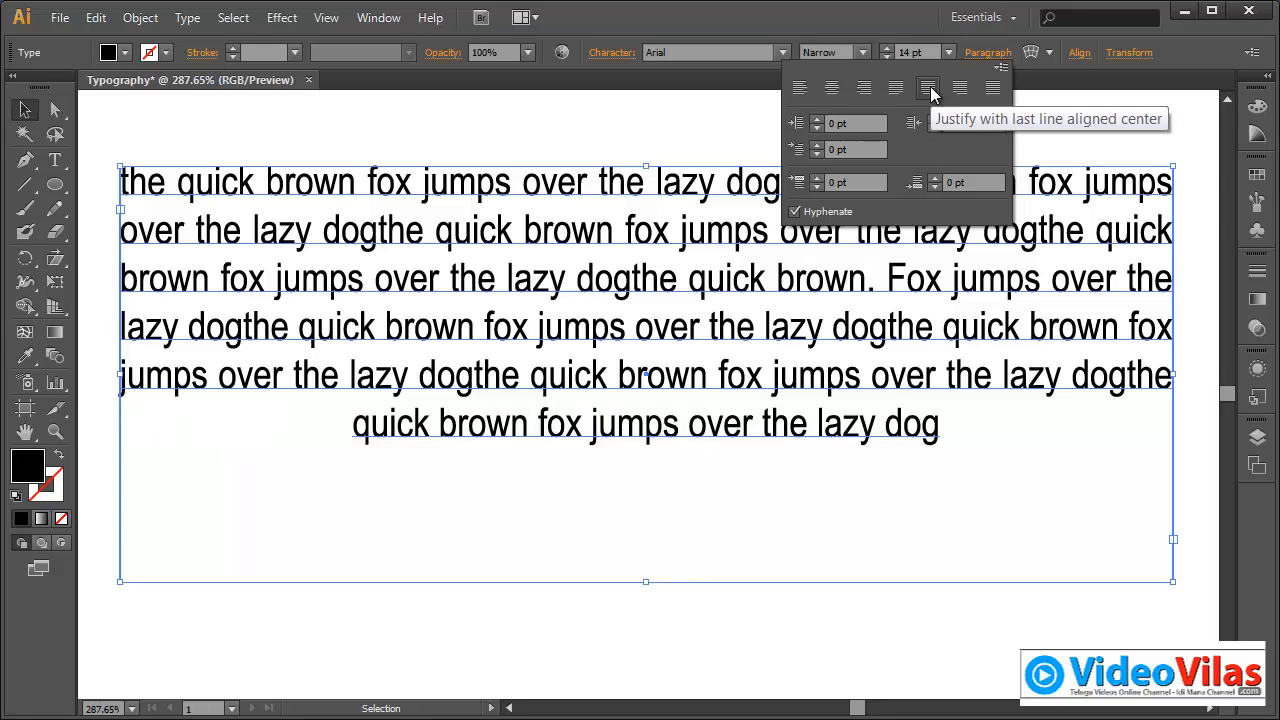
pyautogui.click(961, 89)
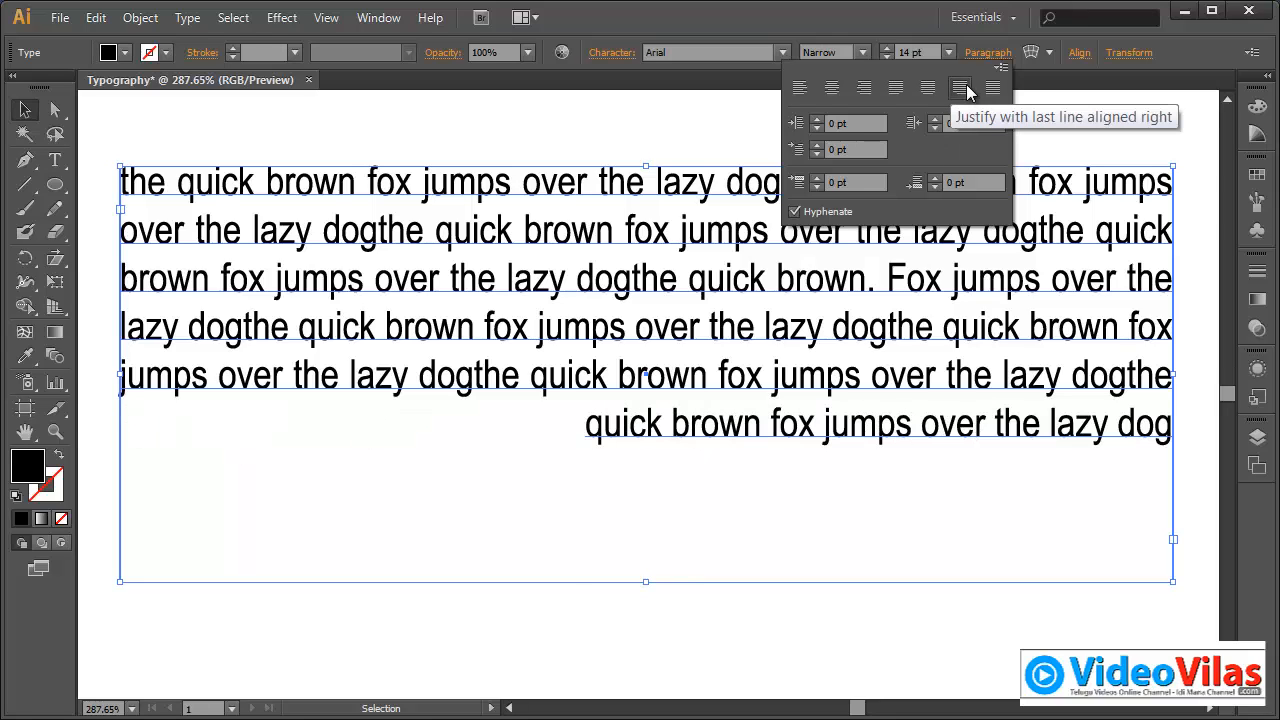
pyautogui.click(993, 89)
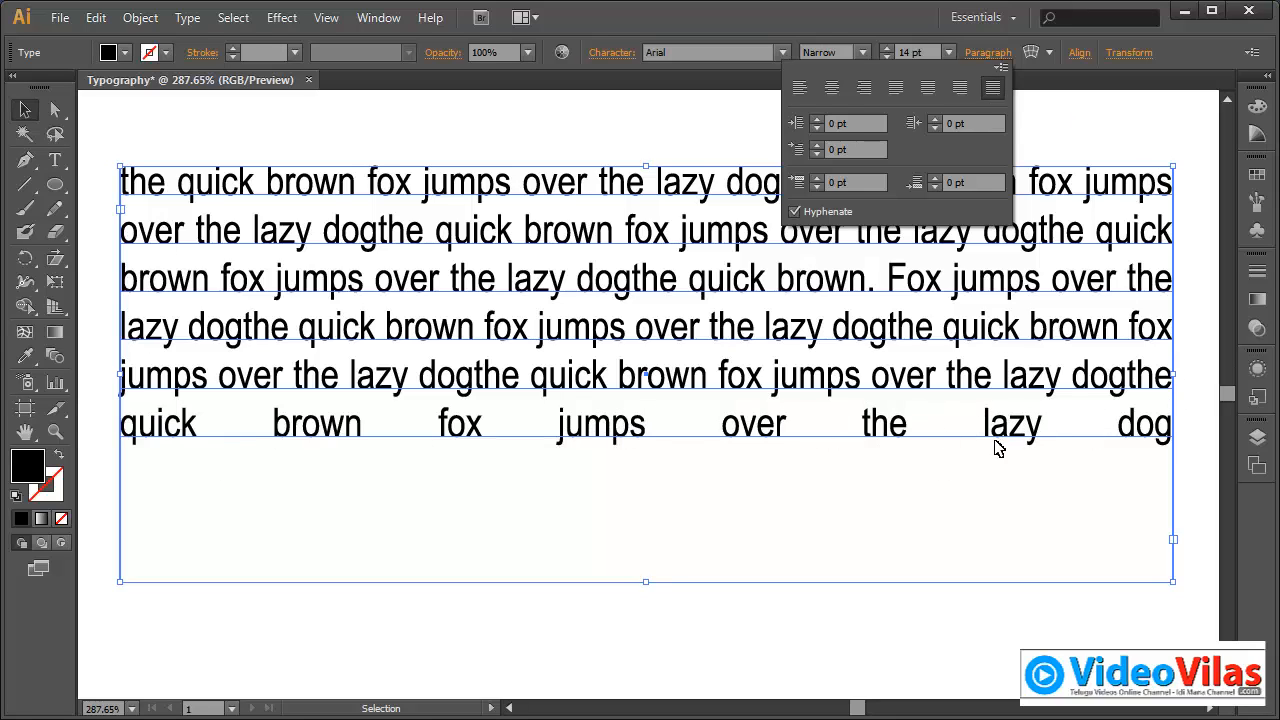
pyautogui.click(897, 90)
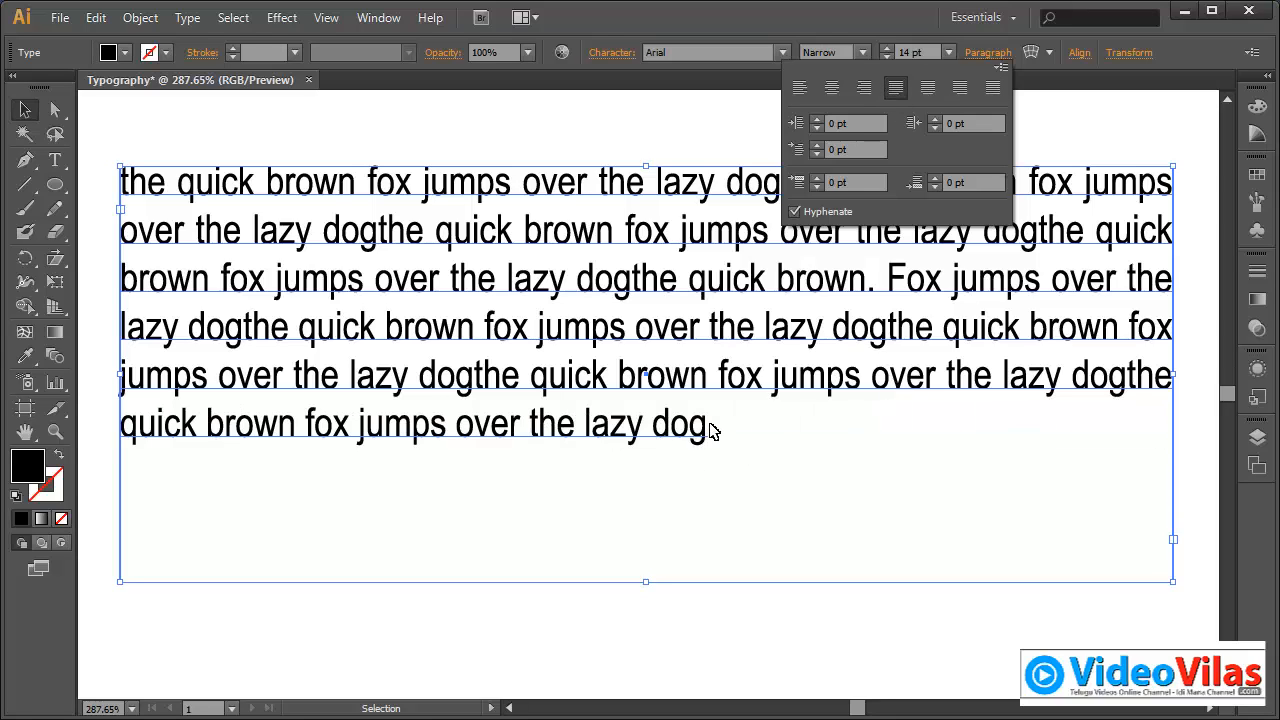
# Step: Narrow the text frame, try justifying all lines, and return to justify with last line aligned left
pyautogui.moveTo(1173, 582); pyautogui.dragTo(980, 580)
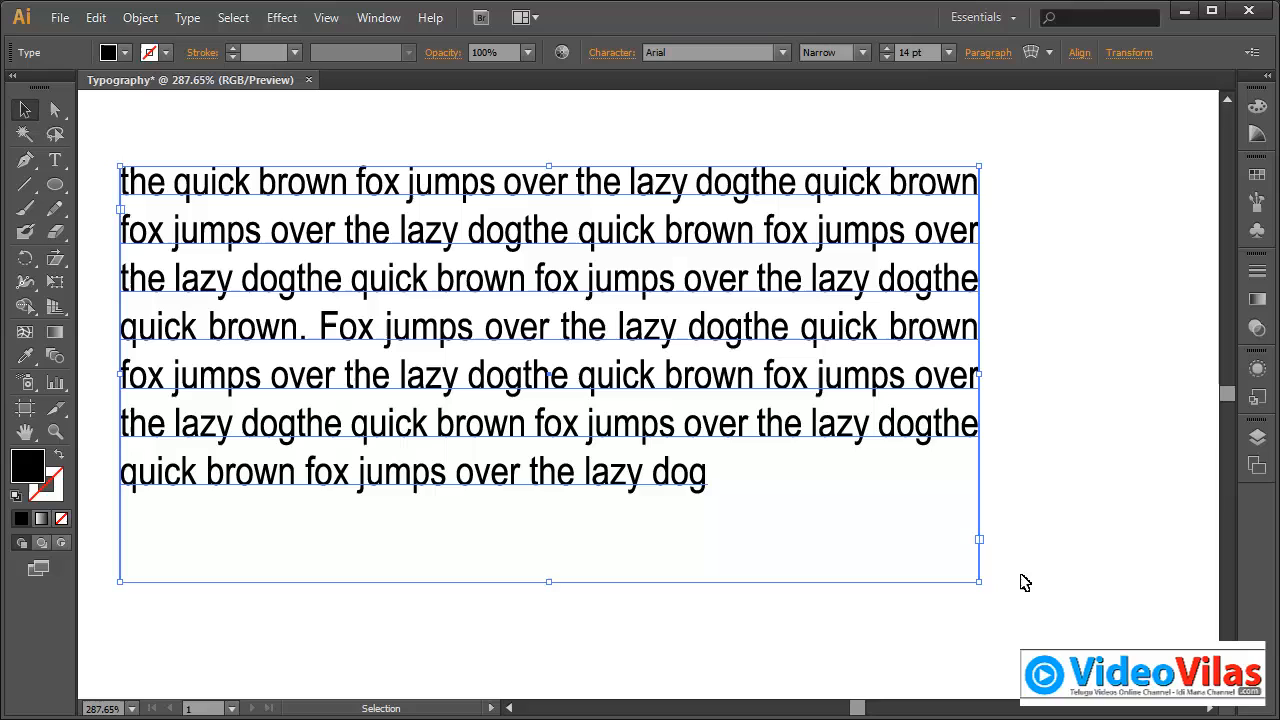
pyautogui.click(985, 53)
pyautogui.click(992, 88)
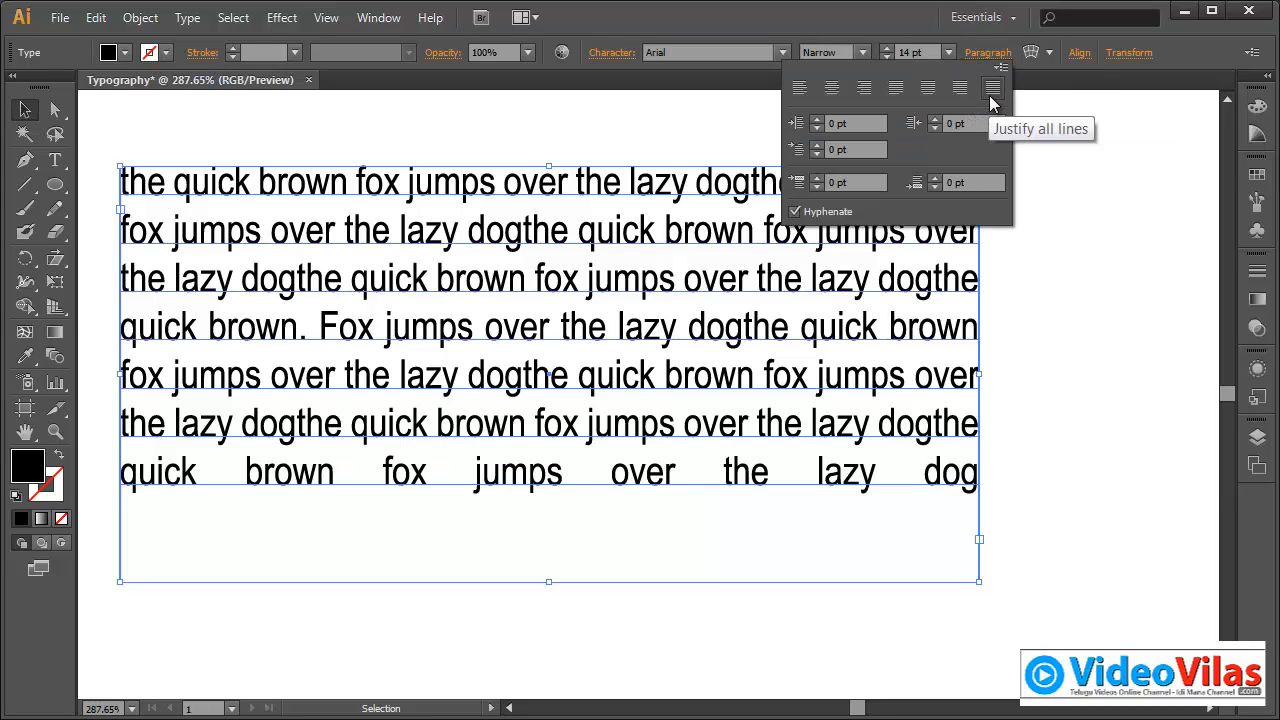
pyautogui.click(896, 88)
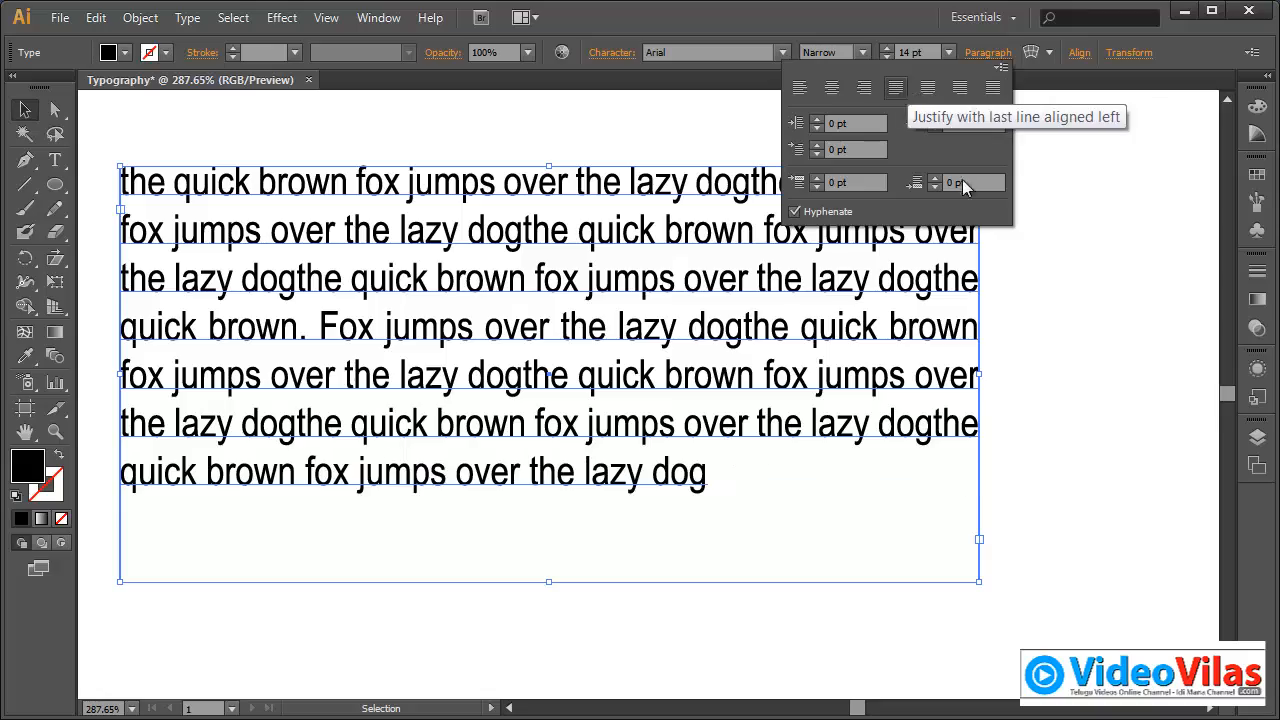
# Step: Widen the text frame, compare justifying all lines, and keep the paragraph justified with last line aligned left
pyautogui.moveTo(988, 591); pyautogui.dragTo(1088, 578)
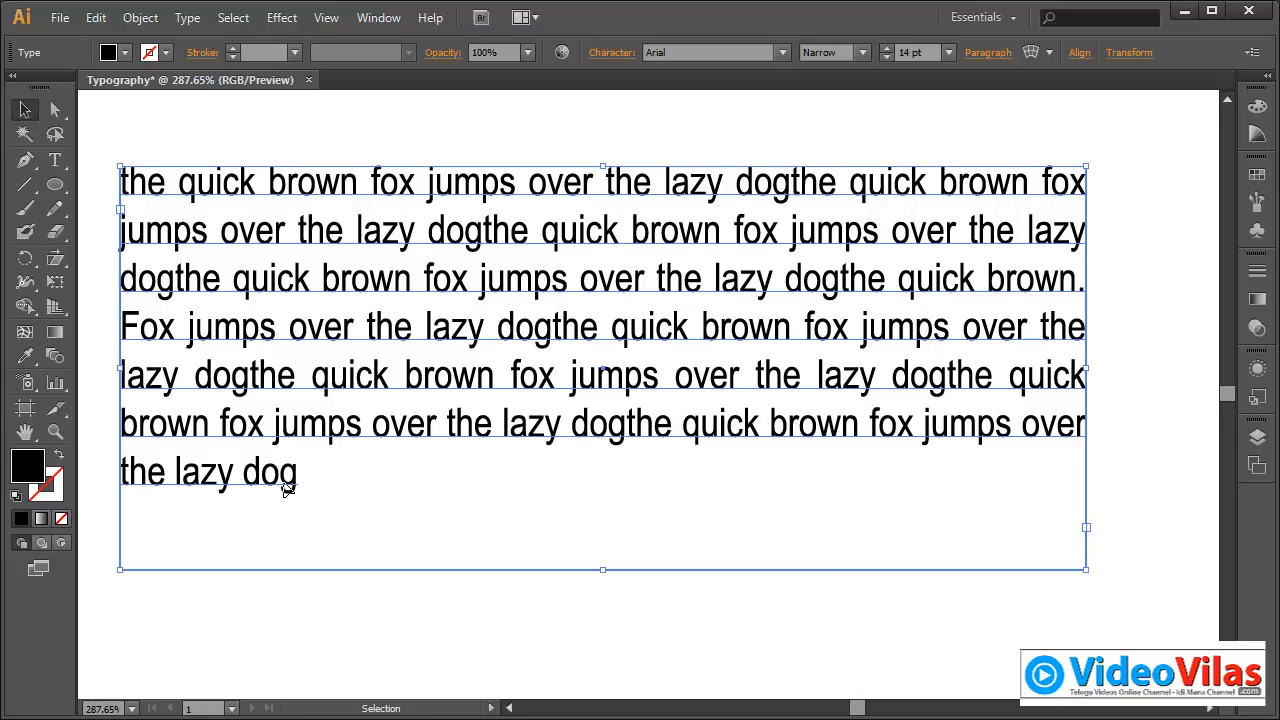
pyautogui.click(1003, 56)
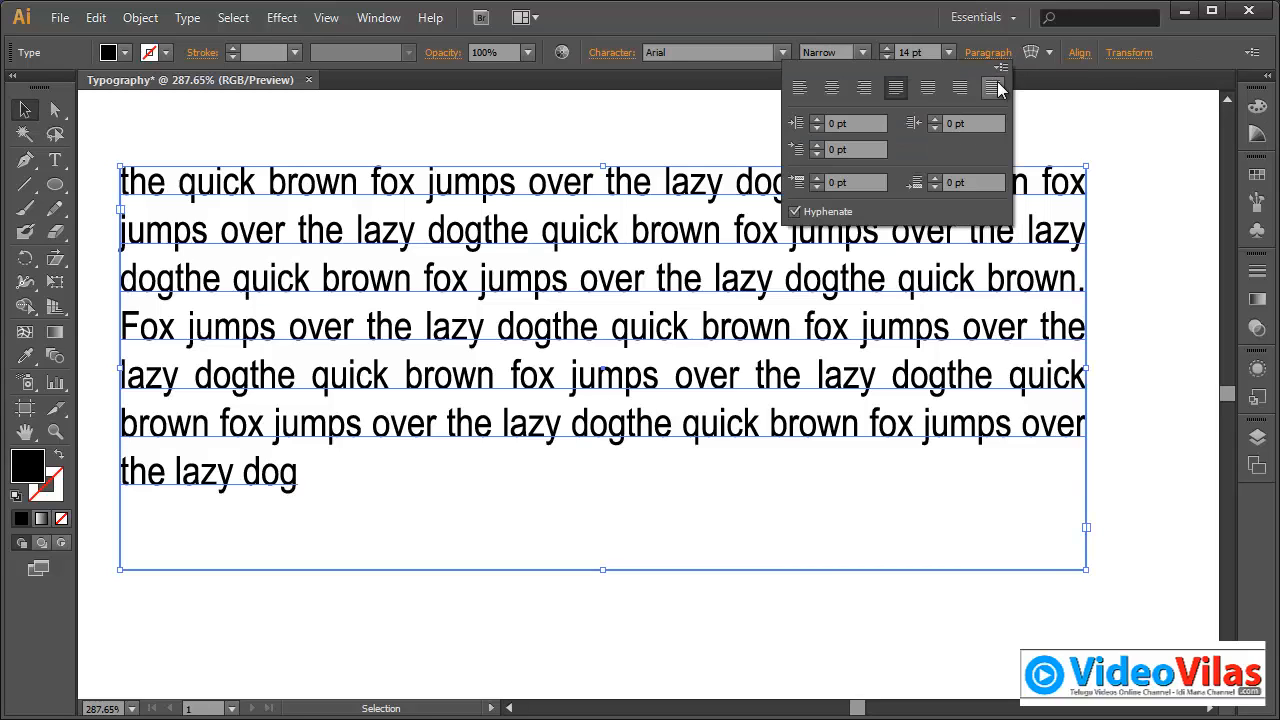
pyautogui.click(995, 88)
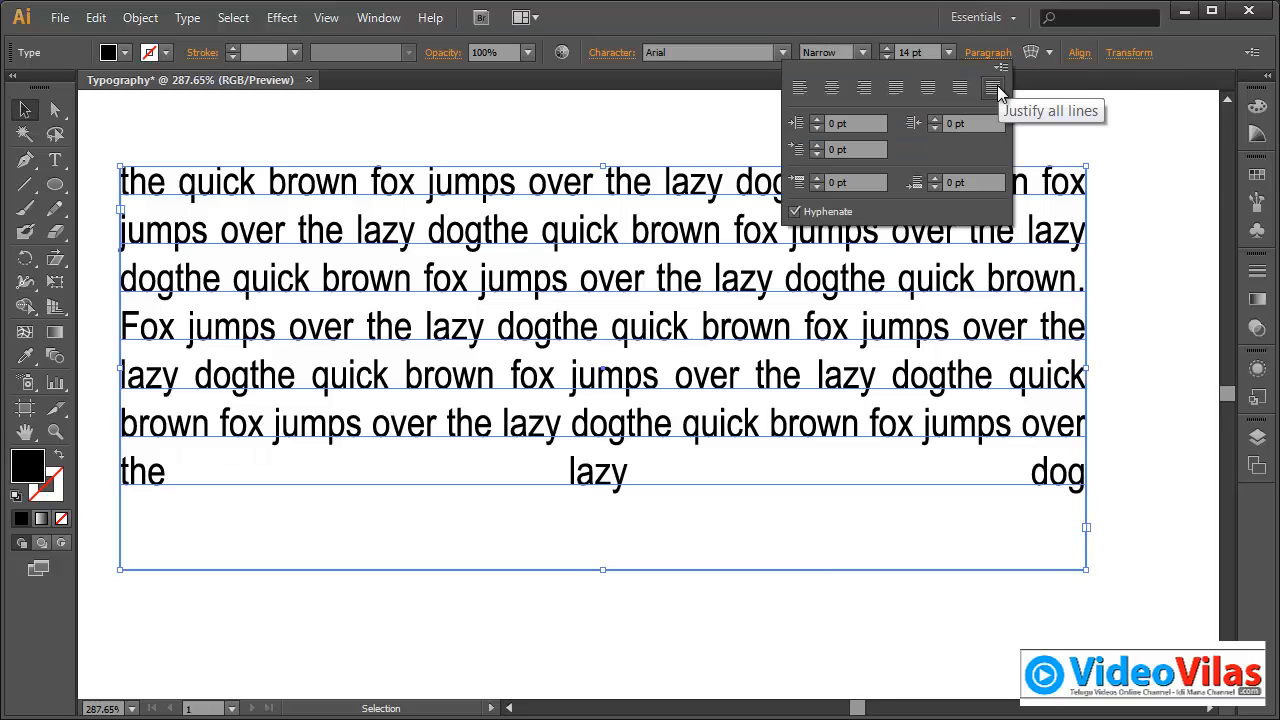
pyautogui.click(895, 88)
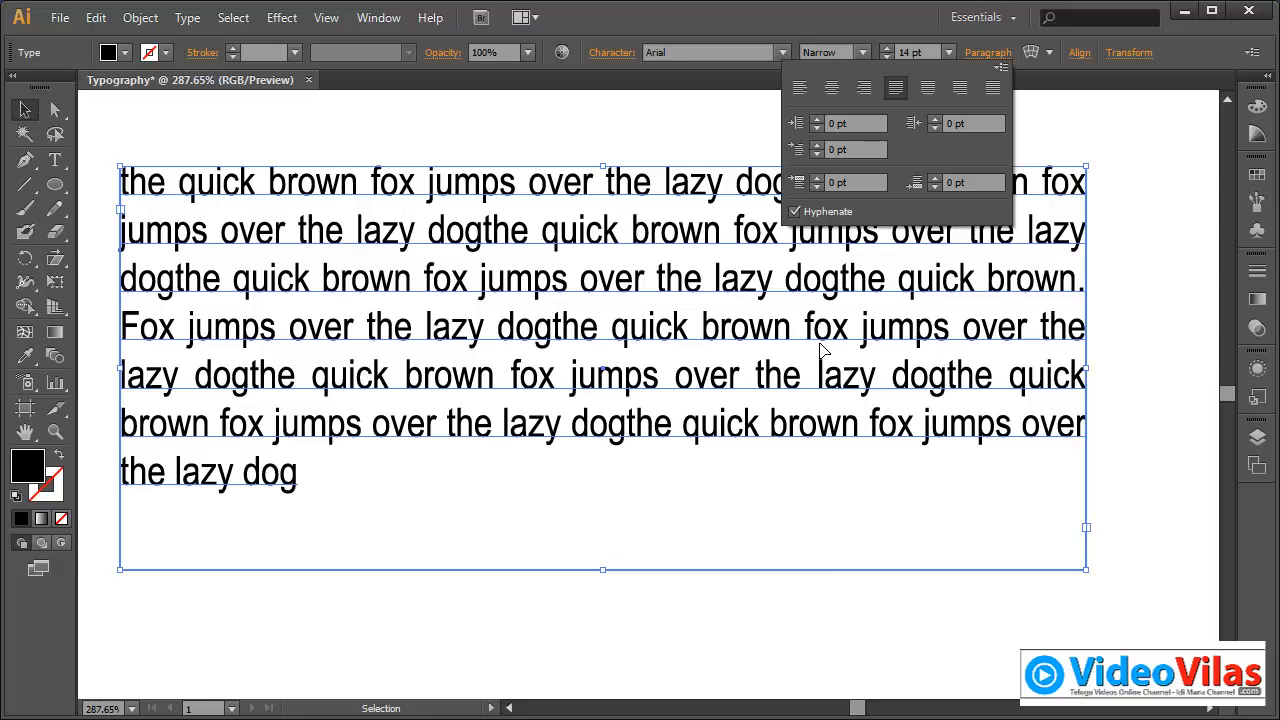
# Step: Move the text block higher on the artboard and extend its frame well below the last line
pyautogui.click(757, 403)
pyautogui.hotkey('ctrl', '-')
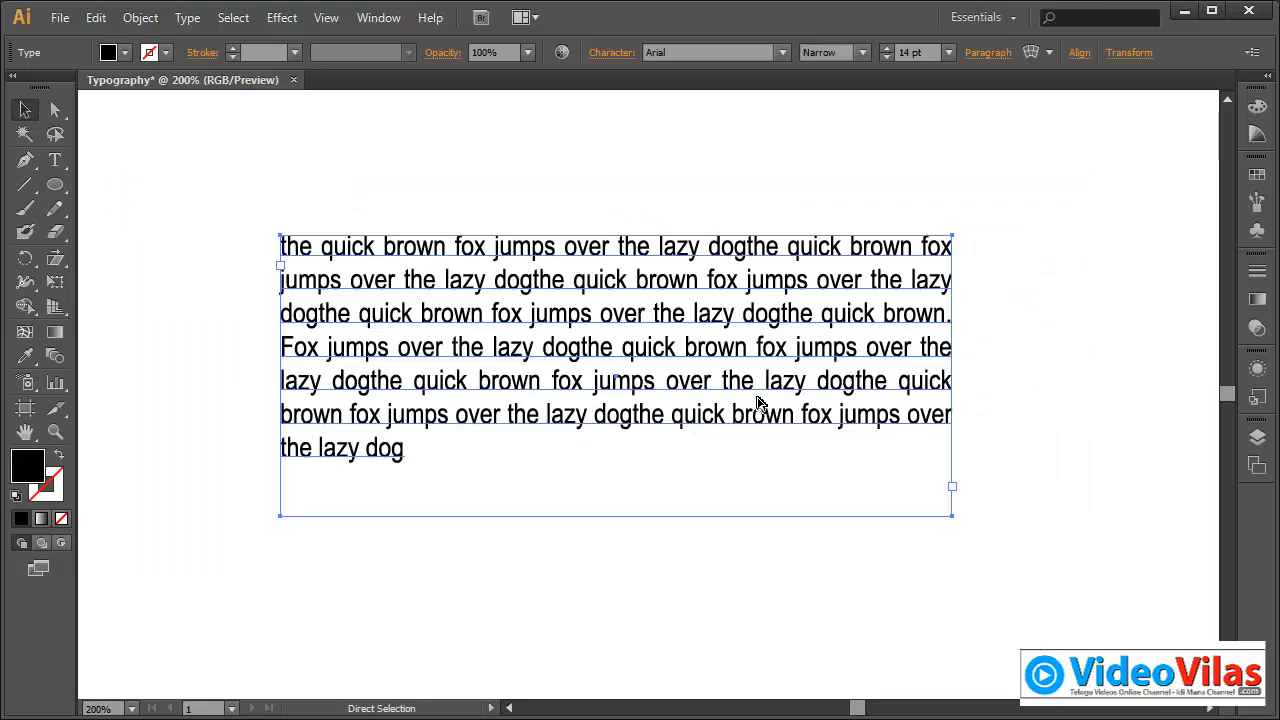
pyautogui.moveTo(775, 362); pyautogui.dragTo(775, 267)
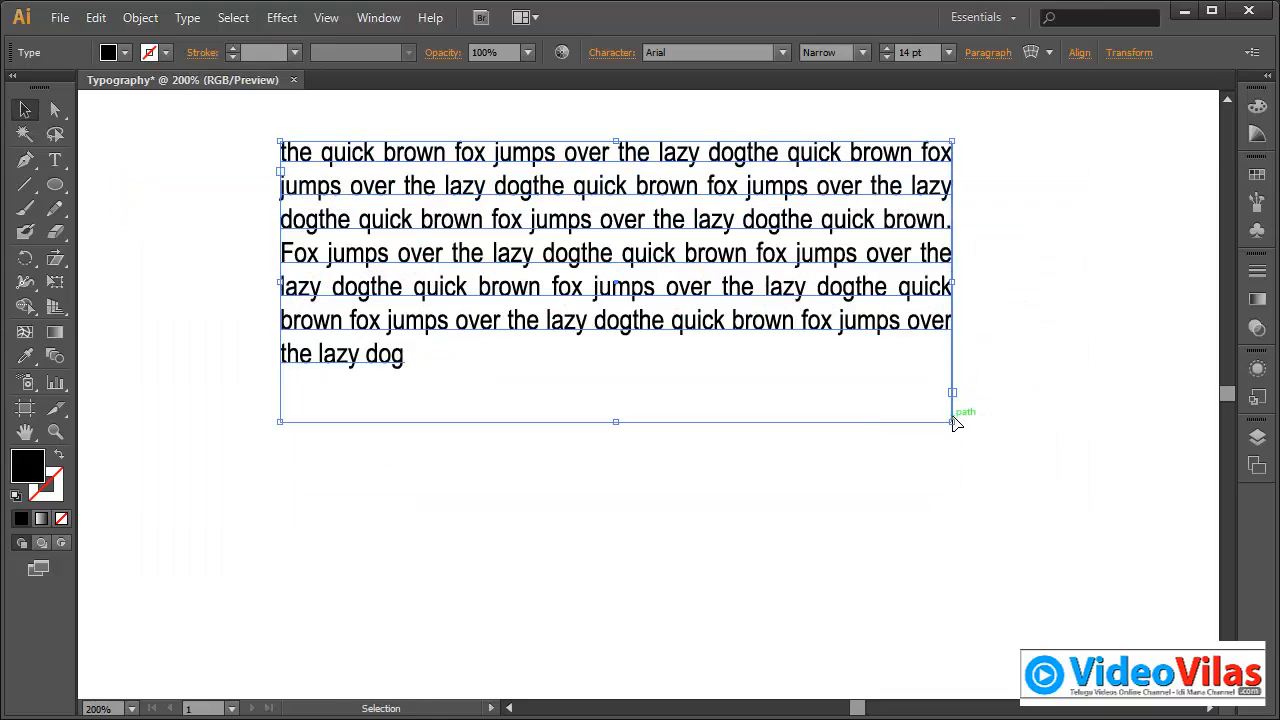
pyautogui.moveTo(955, 421); pyautogui.dragTo(940, 644)
# Step: Copy all the text of the paragraph and paste it as a second paragraph directly beneath it in the same frame
pyautogui.press('t')
pyautogui.moveTo(421, 362); pyautogui.dragTo(393, 245)
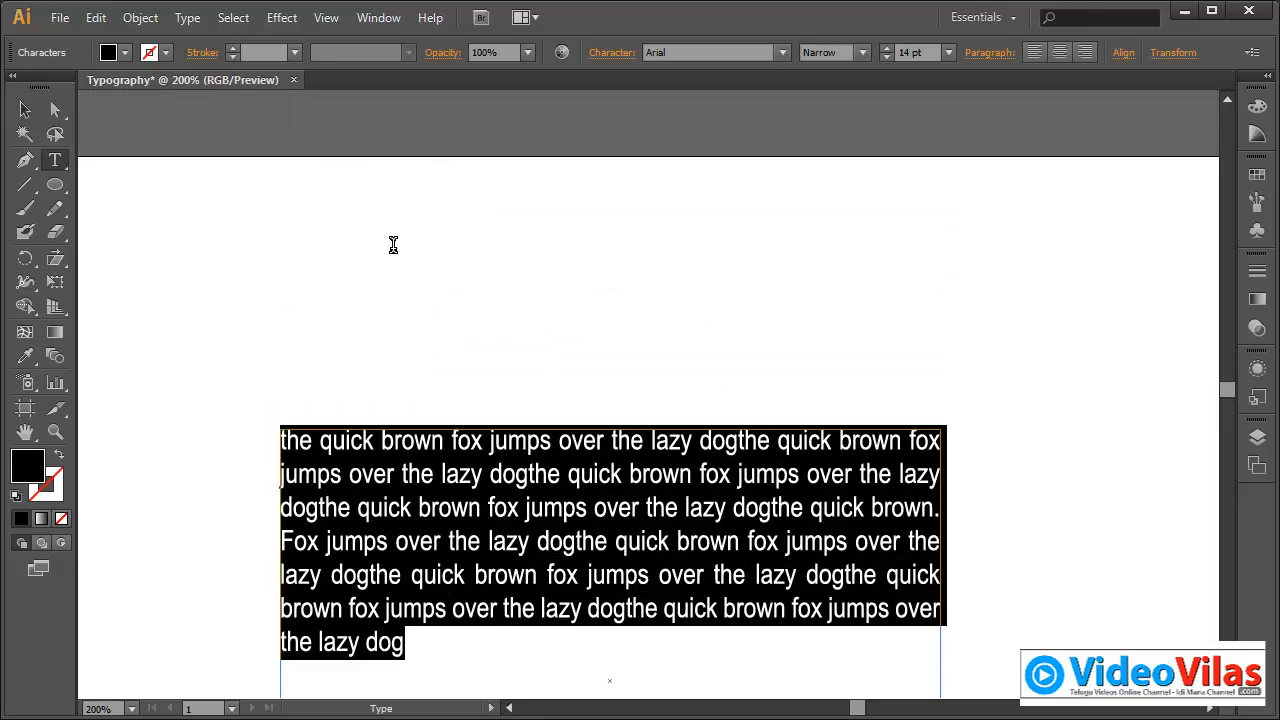
pyautogui.scroll(-5, 405, 330)
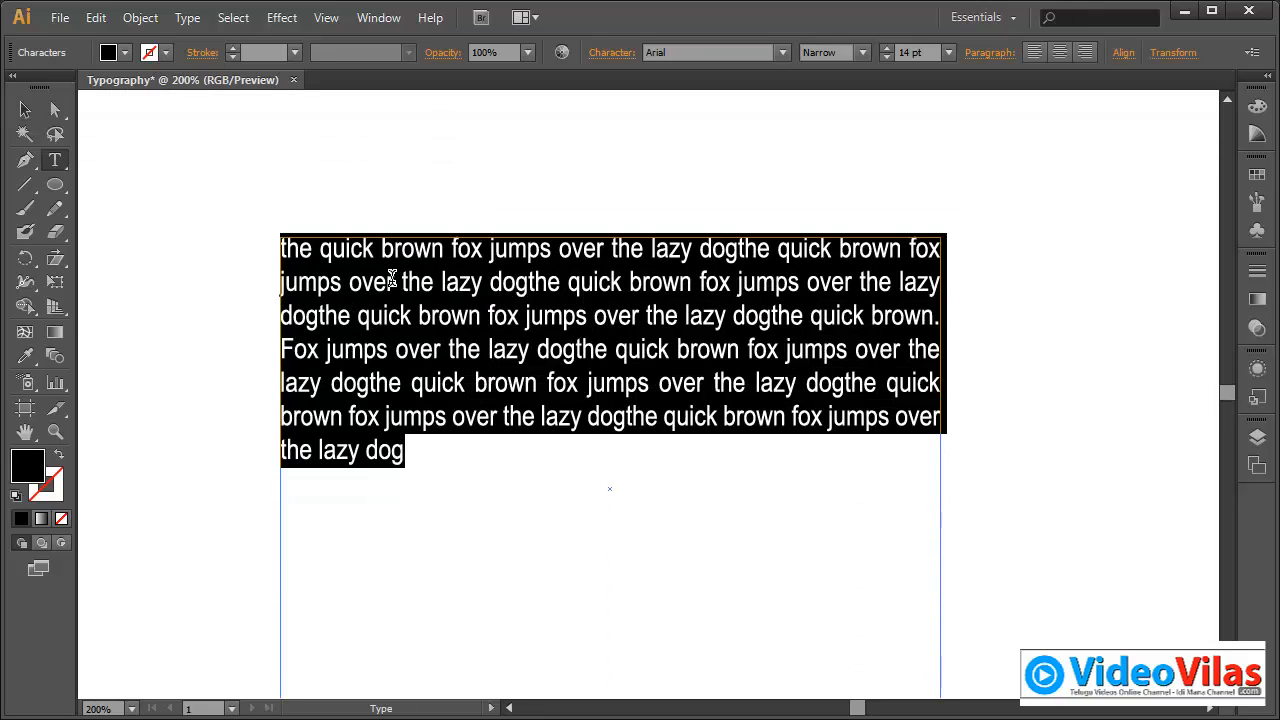
pyautogui.rightClick(395, 288)
pyautogui.click(92, 18)
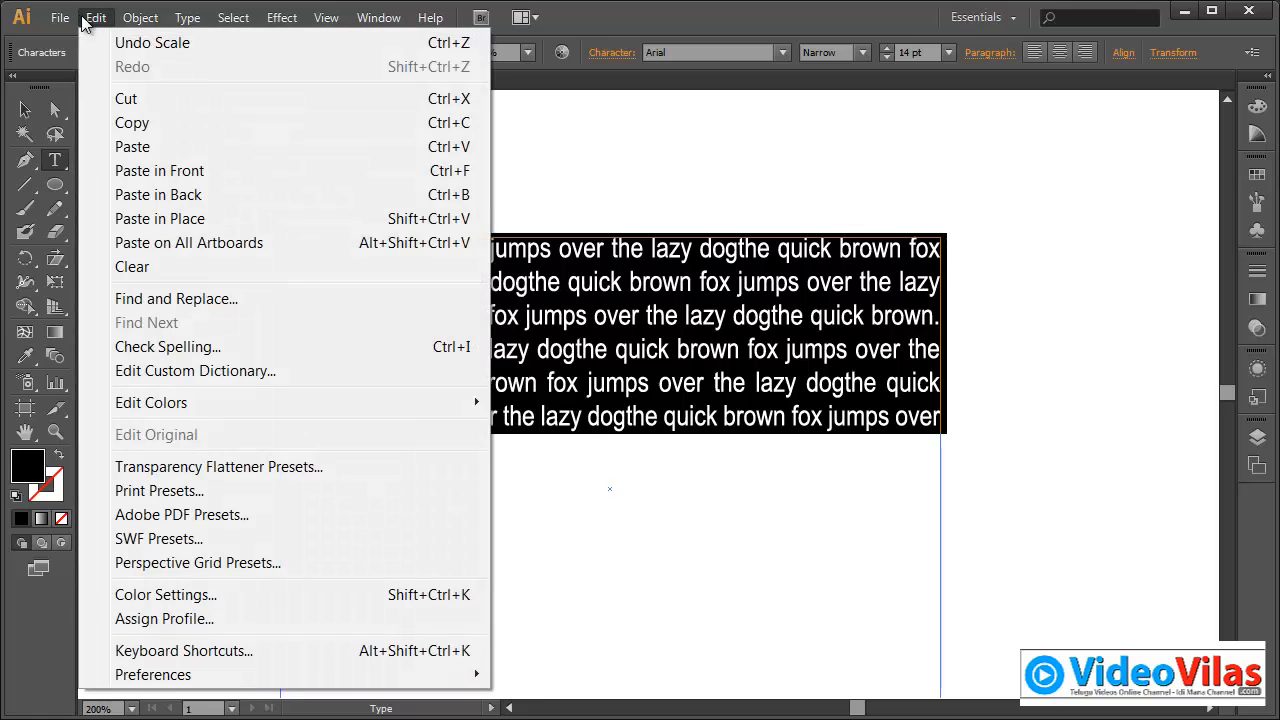
pyautogui.click(127, 124)
pyautogui.click(453, 455)
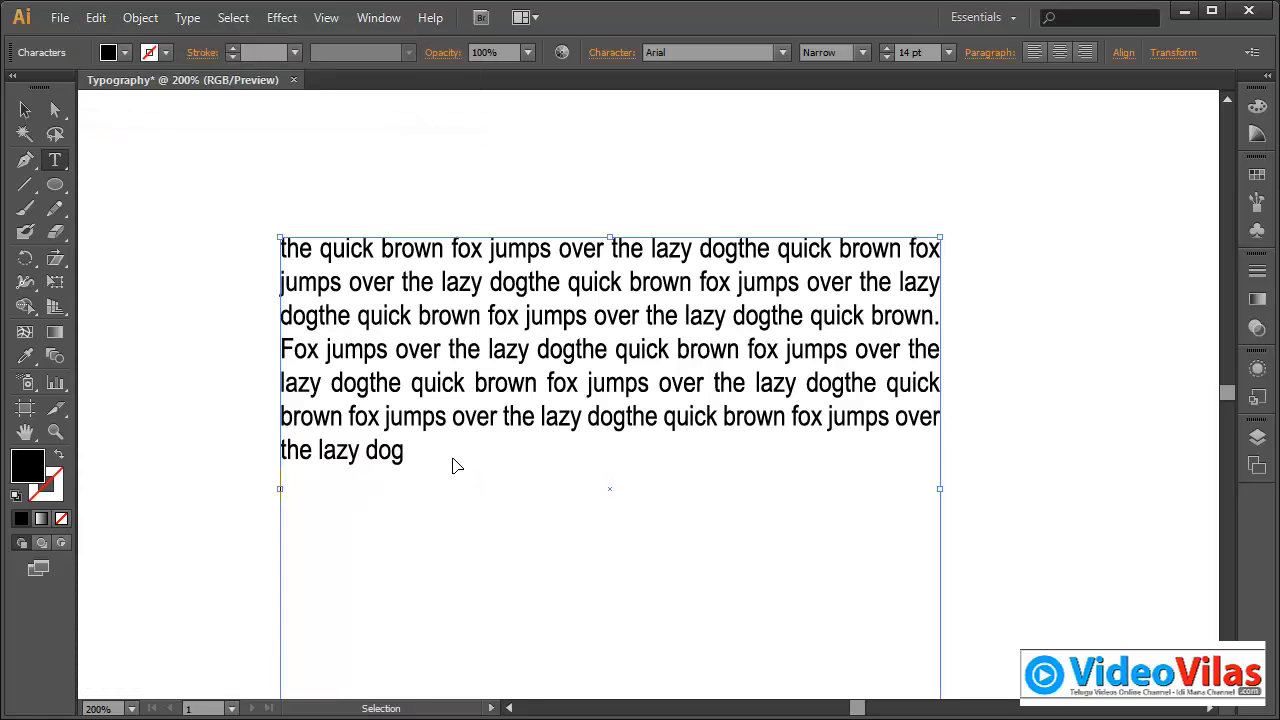
pyautogui.hotkey('ctrl', 'v')
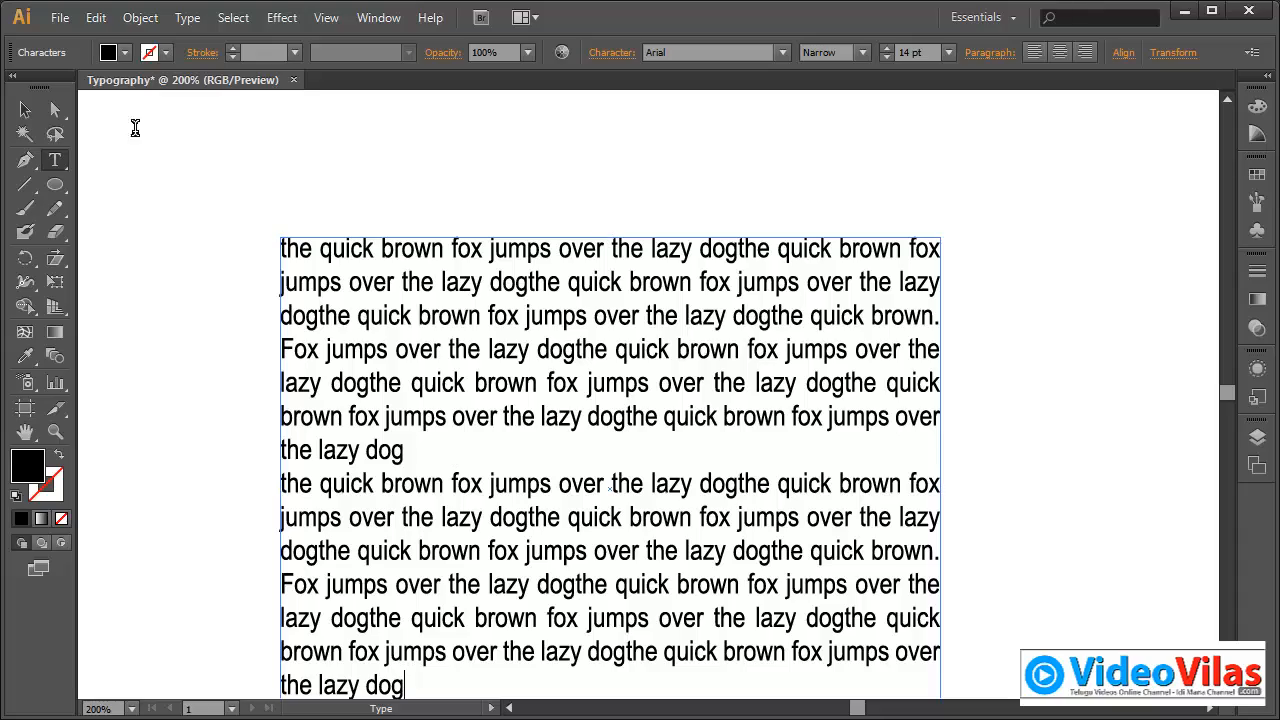
# Step: Move the text block higher on the artboard and enlarge its frame in width and height
pyautogui.click(25, 110)
pyautogui.moveTo(451, 258); pyautogui.dragTo(451, 156)
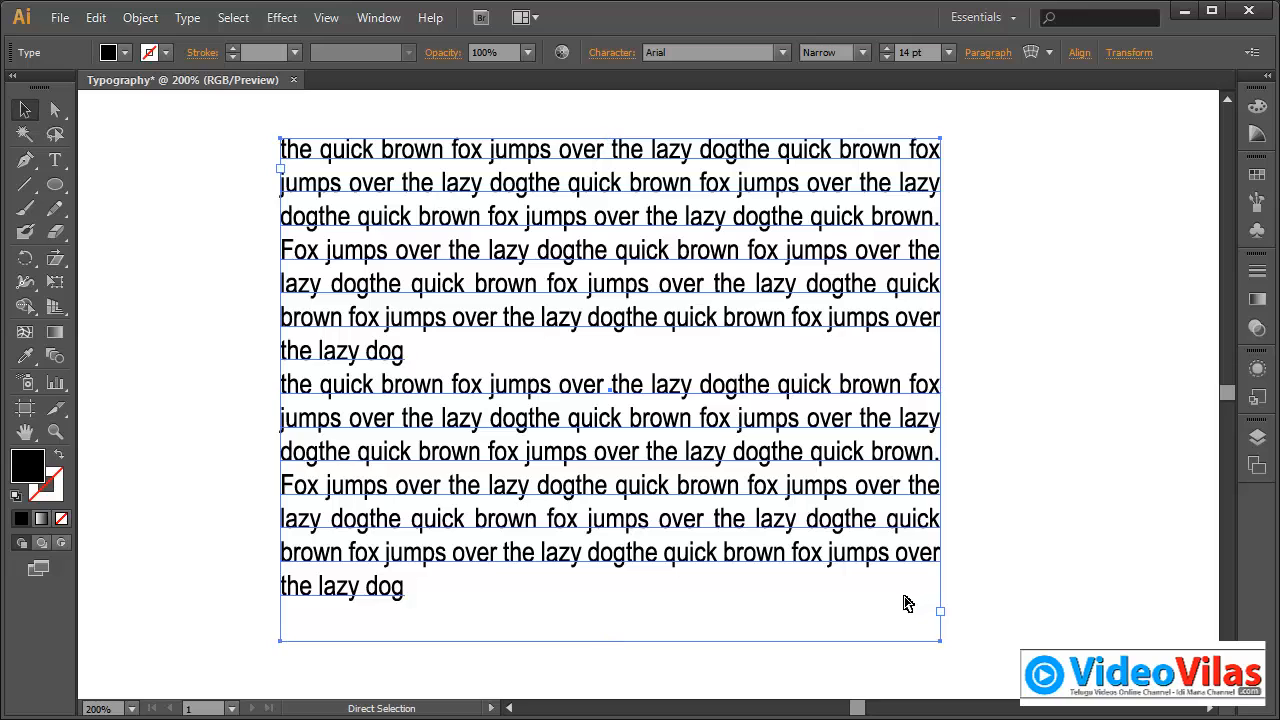
pyautogui.hotkey('ctrl', '-')
pyautogui.hotkey('ctrl', '-')
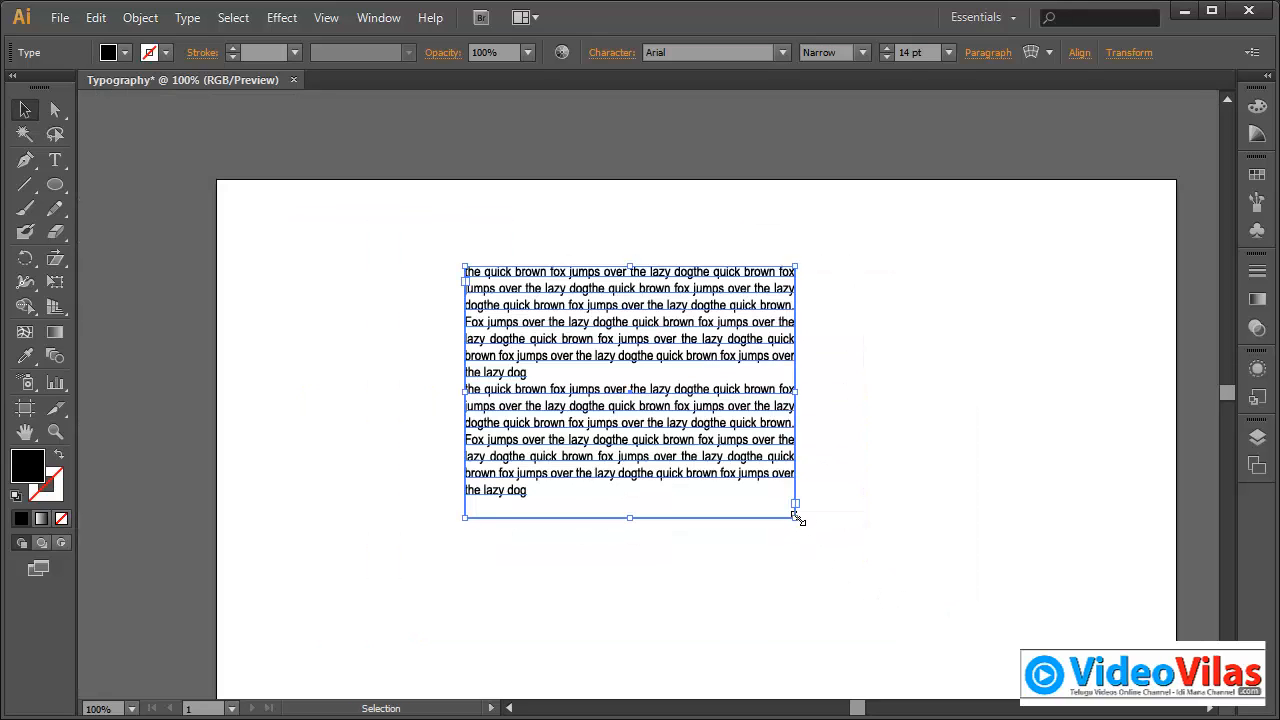
pyautogui.moveTo(796, 517); pyautogui.dragTo(837, 625)
# Step: Paste the copied text as a third paragraph on a new line after the second one
pyautogui.doubleClick(680, 462)
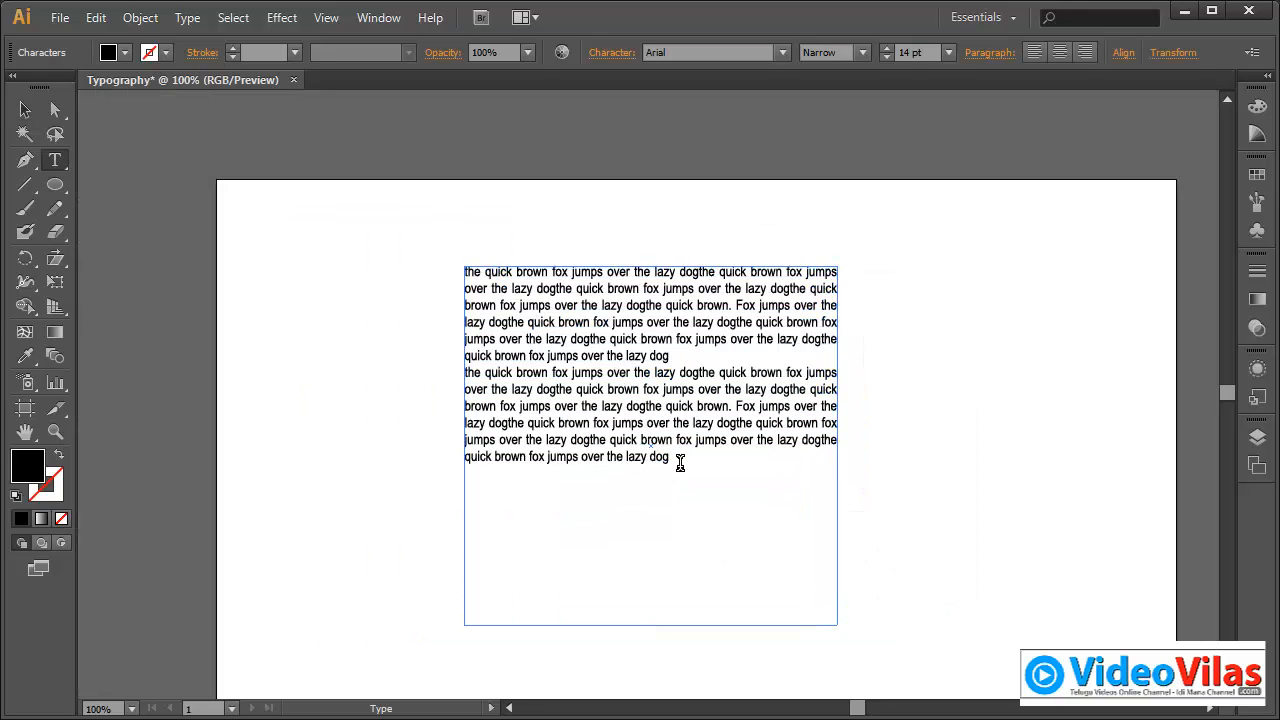
pyautogui.tripleClick(680, 462)
pyautogui.click(680, 462)
pyautogui.press('Return')
pyautogui.hotkey('ctrl', 'v')
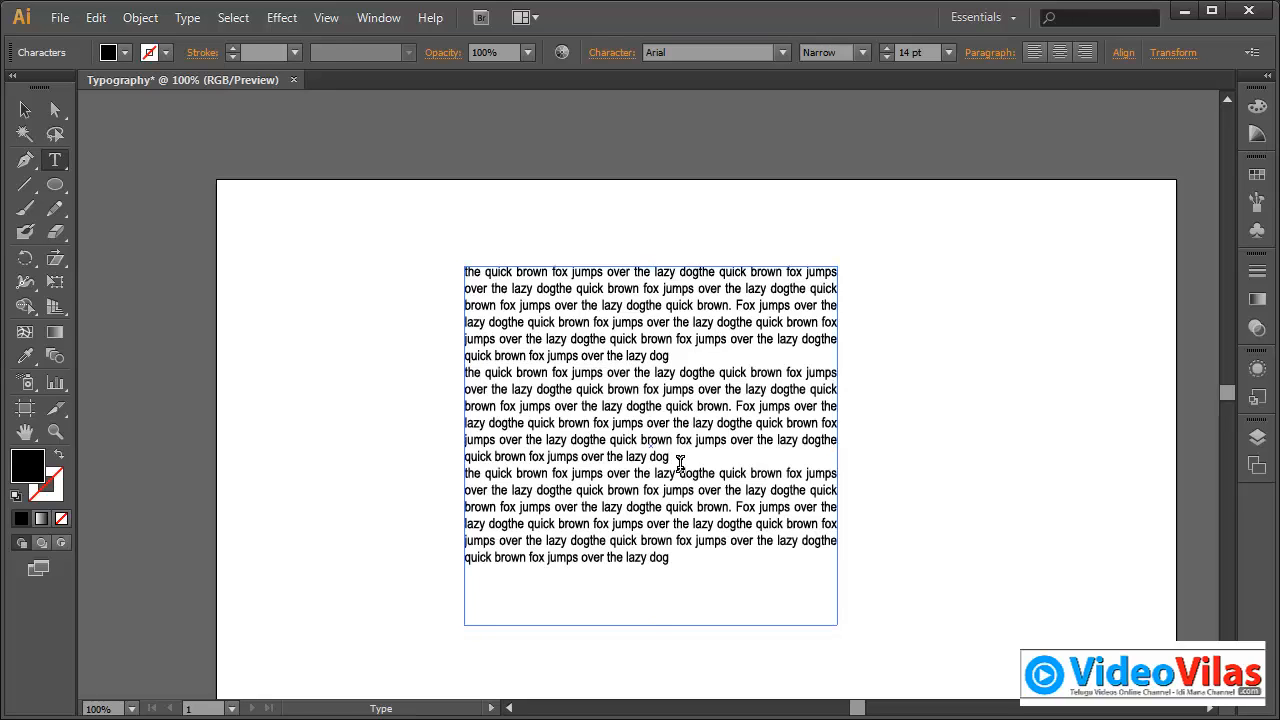
# Step: Select the text block and nudge it slightly down and to the right on the artboard
pyautogui.click(27, 111)
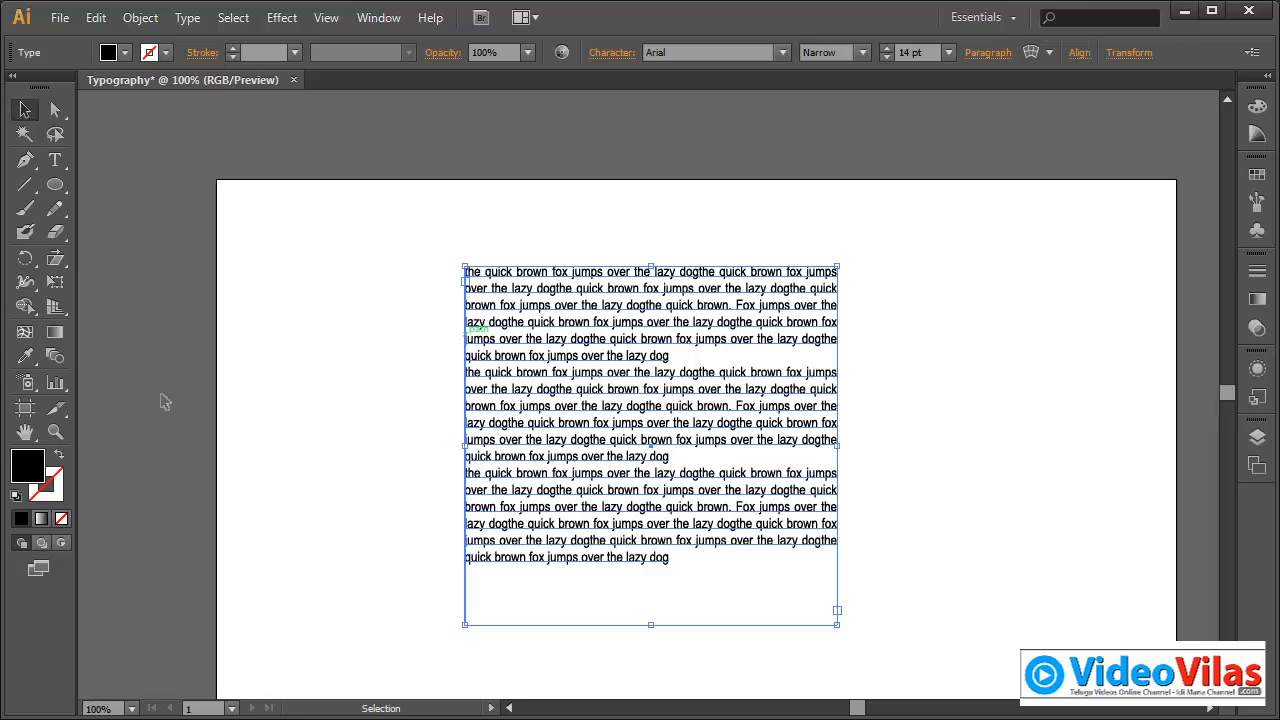
pyautogui.click(55, 432)
pyautogui.moveTo(414, 257); pyautogui.dragTo(882, 640)
pyautogui.click(25, 110)
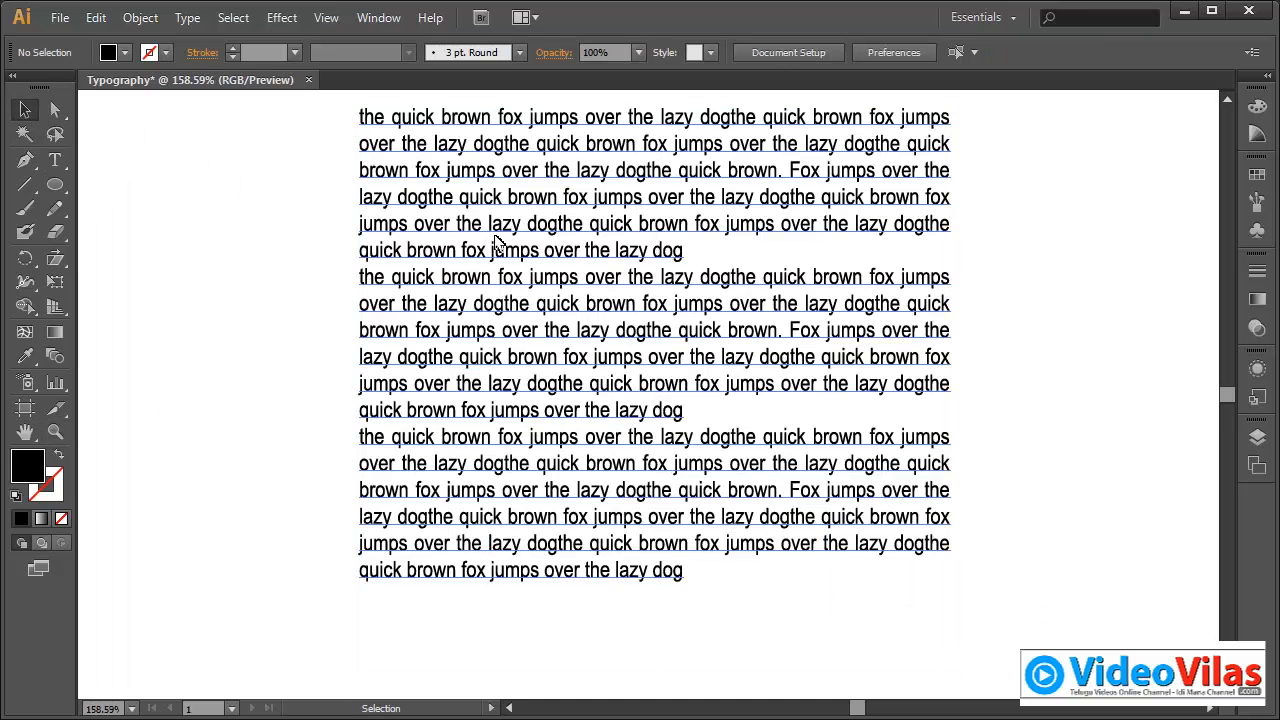
pyautogui.moveTo(657, 189); pyautogui.dragTo(673, 211)
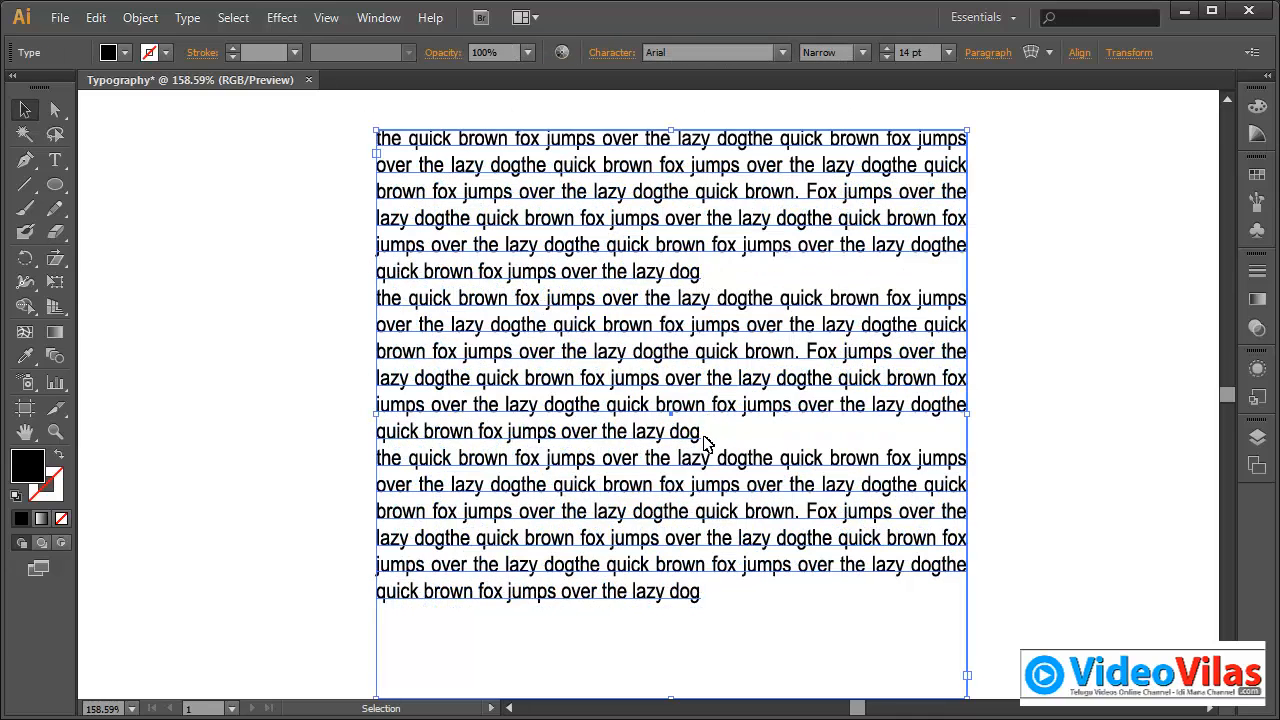
# Step: Set the left indent of the three paragraphs to 24 pt
pyautogui.click(988, 52)
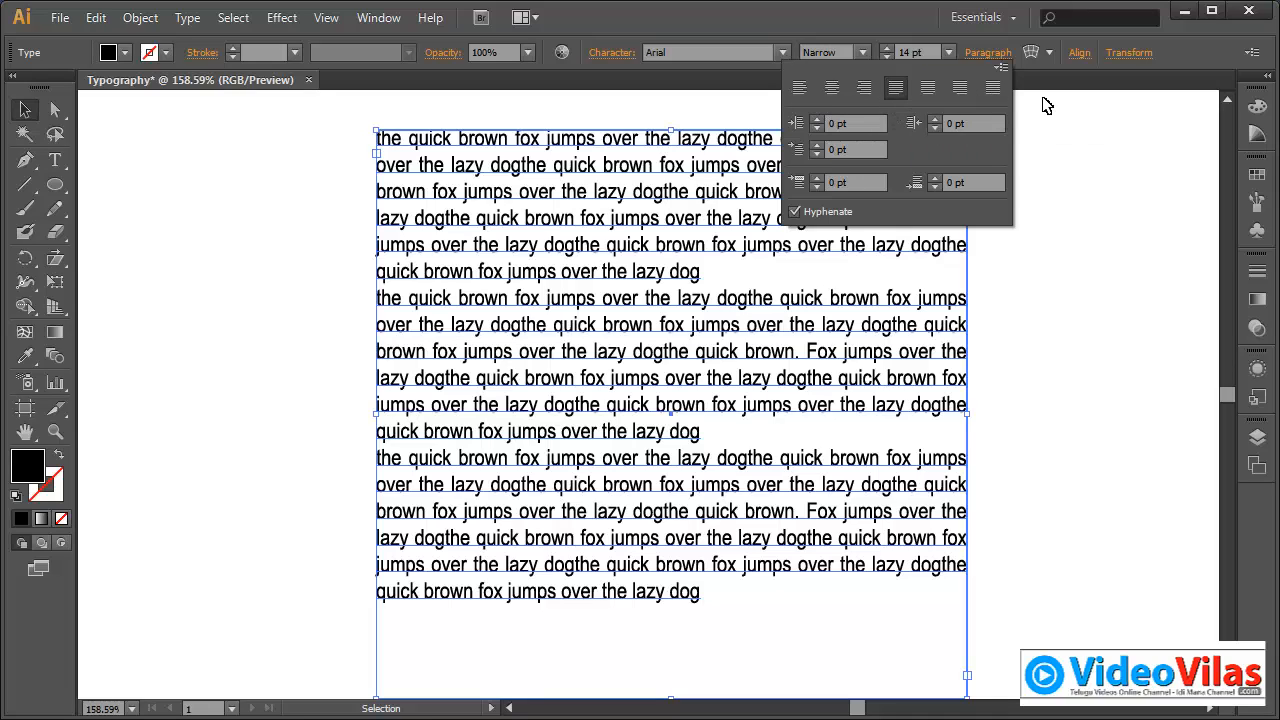
pyautogui.click(817, 118)
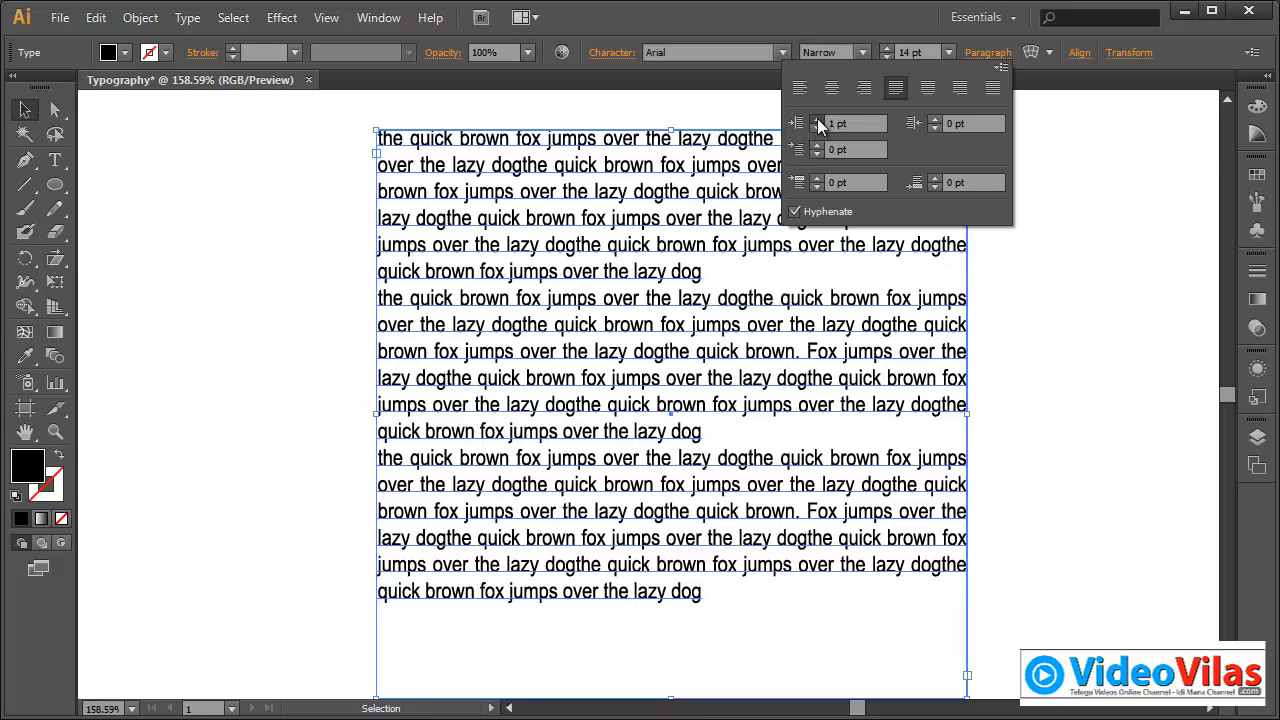
pyautogui.click(817, 118)
pyautogui.click(817, 118)
pyautogui.click(817, 118)
pyautogui.click(817, 118)
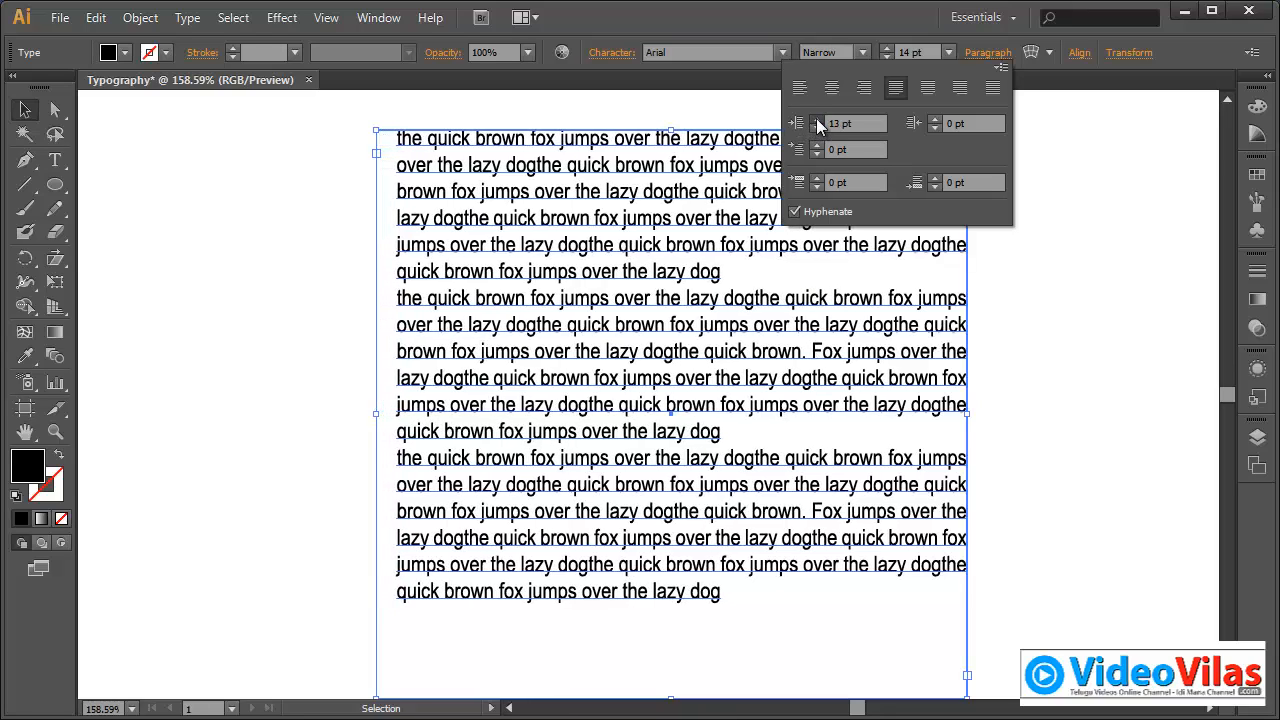
pyautogui.click(817, 118)
pyautogui.click(817, 118)
pyautogui.click(816, 120)
pyautogui.click(816, 119)
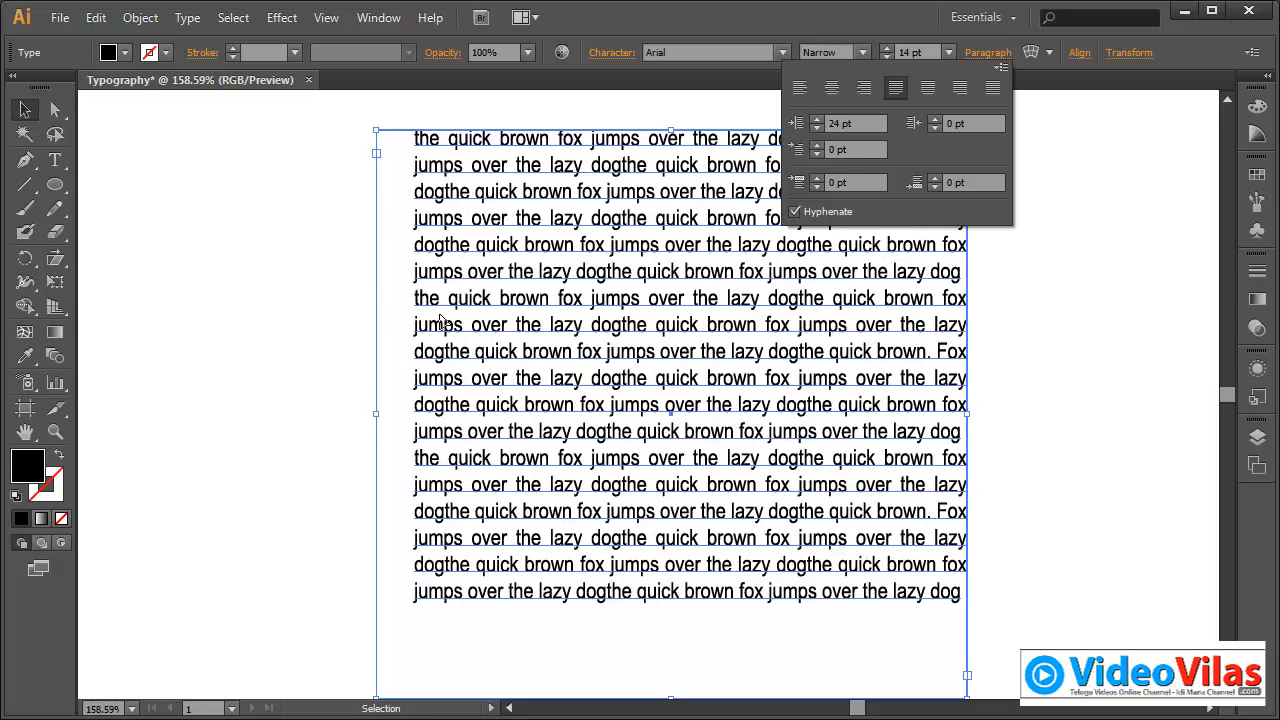
# Step: Set the right indent of the three paragraphs to 23 pt
pyautogui.click(936, 118)
pyautogui.click(936, 118)
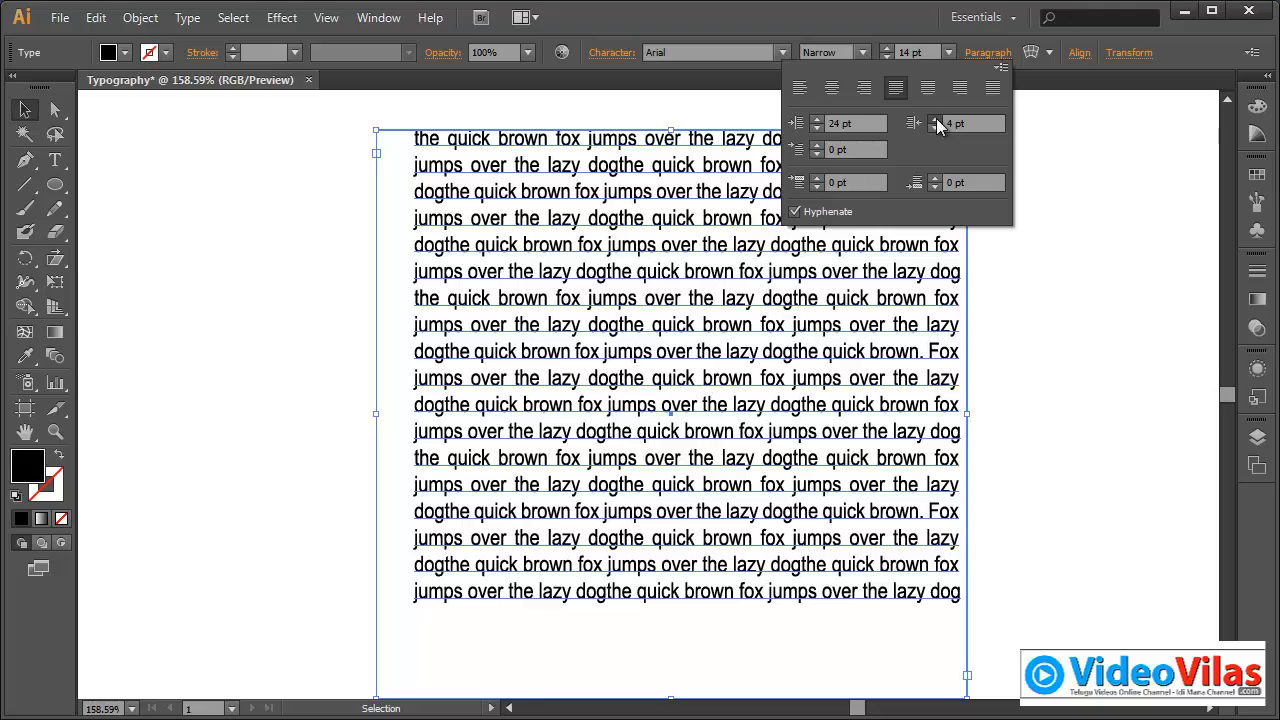
pyautogui.click(936, 118)
pyautogui.click(936, 118)
pyautogui.click(936, 118)
pyautogui.click(936, 118)
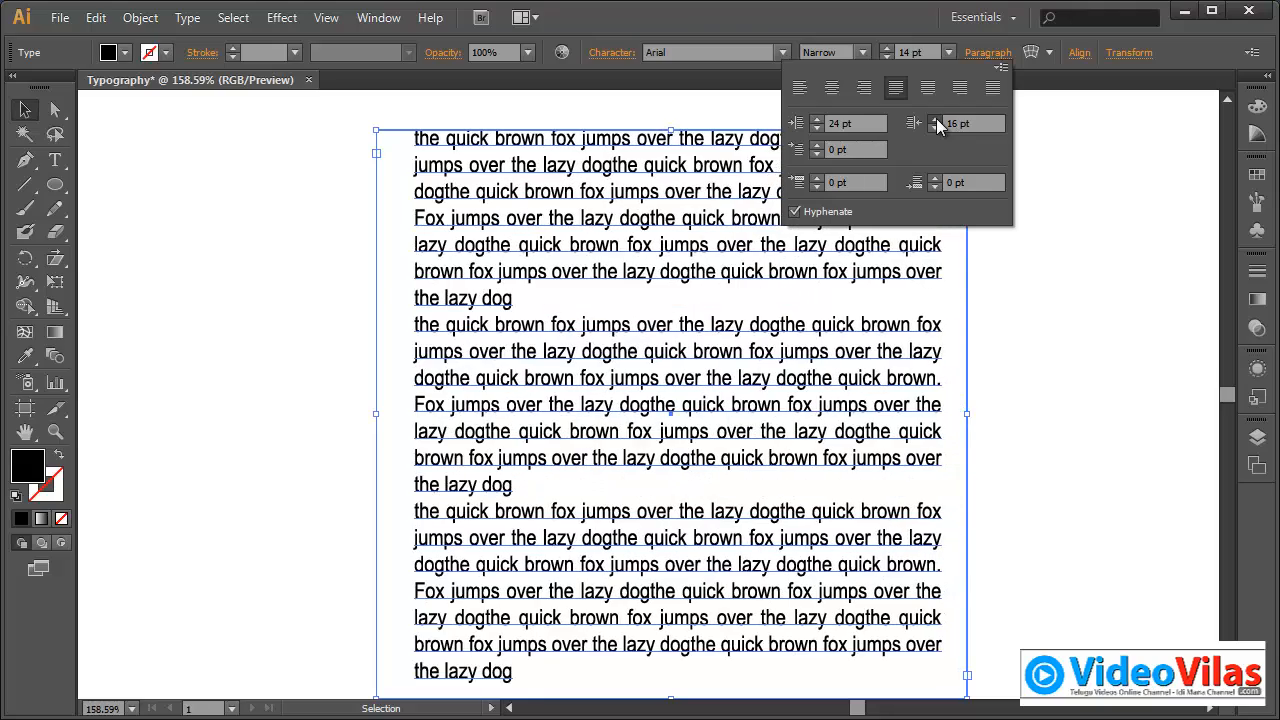
pyautogui.click(936, 118)
pyautogui.click(936, 118)
pyautogui.click(936, 118)
# Step: Set the first-line left indent of the three paragraphs to 54 pt
pyautogui.click(816, 145)
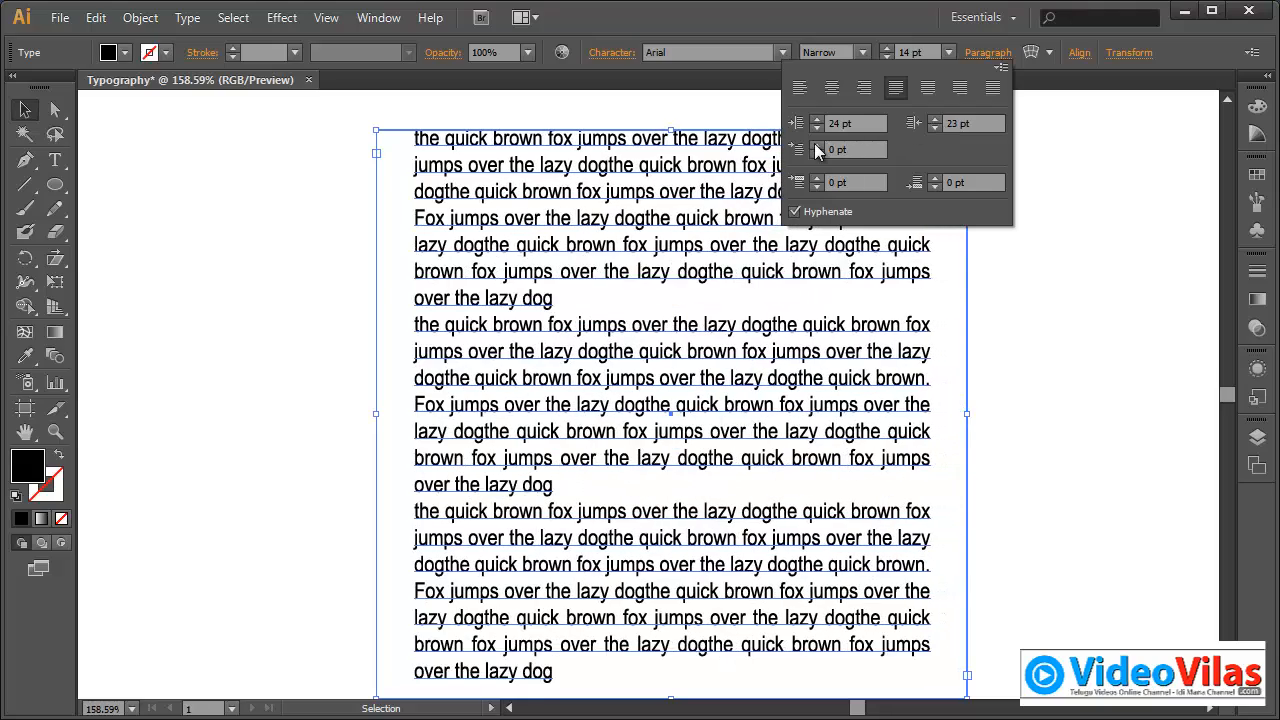
pyautogui.click(816, 145)
pyautogui.click(816, 145)
pyautogui.click(816, 145)
pyautogui.click(816, 145)
pyautogui.click(816, 145)
pyautogui.click(816, 145)
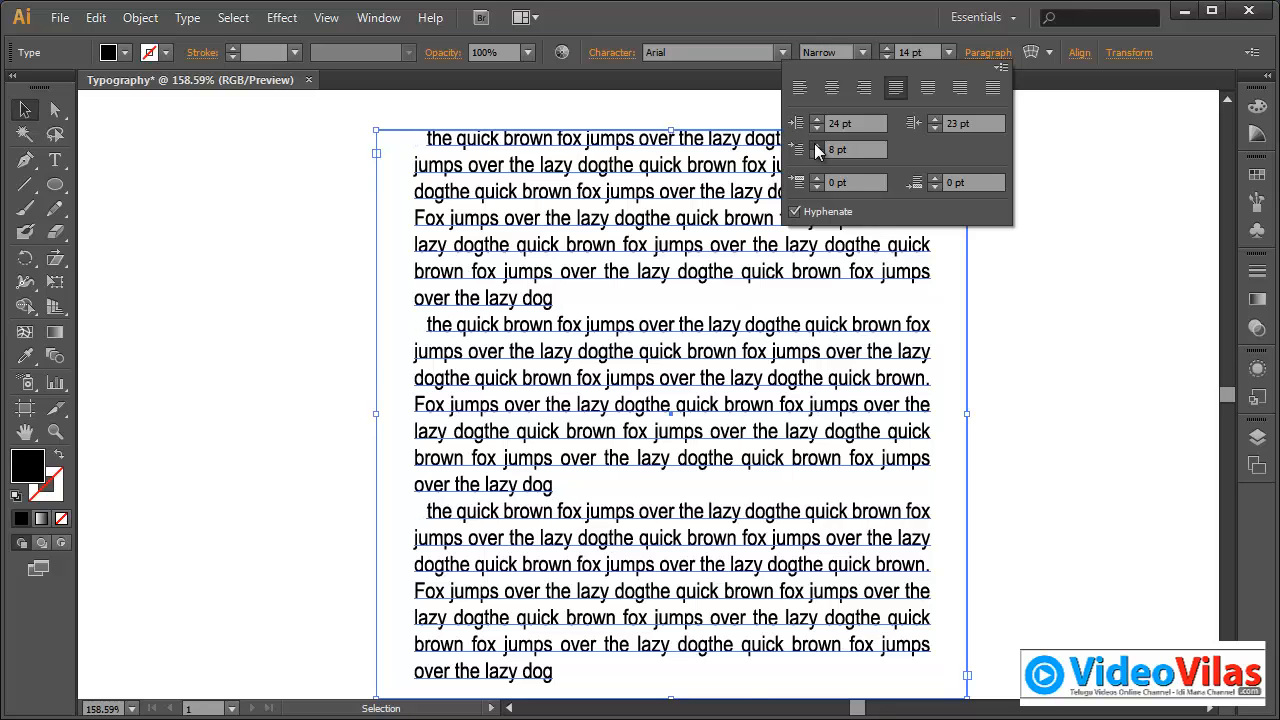
pyautogui.click(816, 145)
pyautogui.click(816, 145)
pyautogui.click(816, 145)
pyautogui.click(816, 145)
pyautogui.click(816, 145)
pyautogui.click(816, 145)
pyautogui.click(816, 145)
pyautogui.click(816, 145)
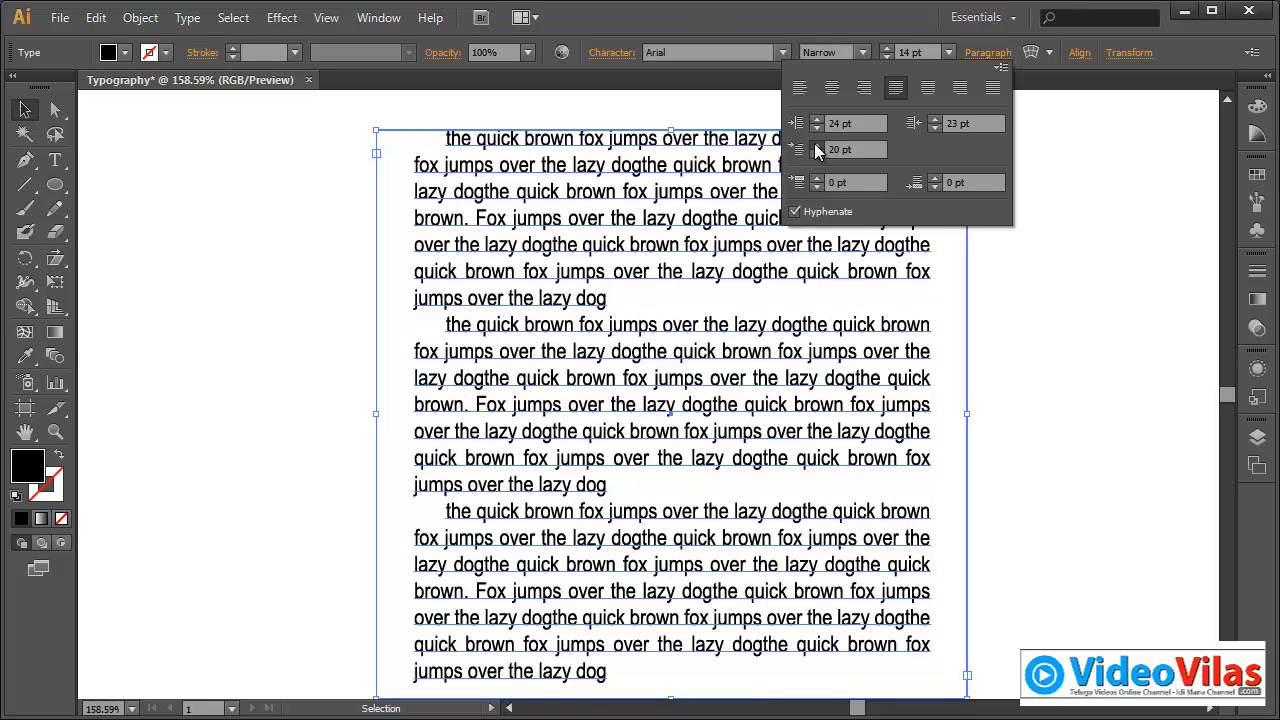
pyautogui.click(816, 145)
pyautogui.click(816, 145)
pyautogui.click(816, 145)
pyautogui.click(816, 145)
pyautogui.click(816, 145)
pyautogui.click(816, 145)
pyautogui.click(816, 145)
pyautogui.click(816, 145)
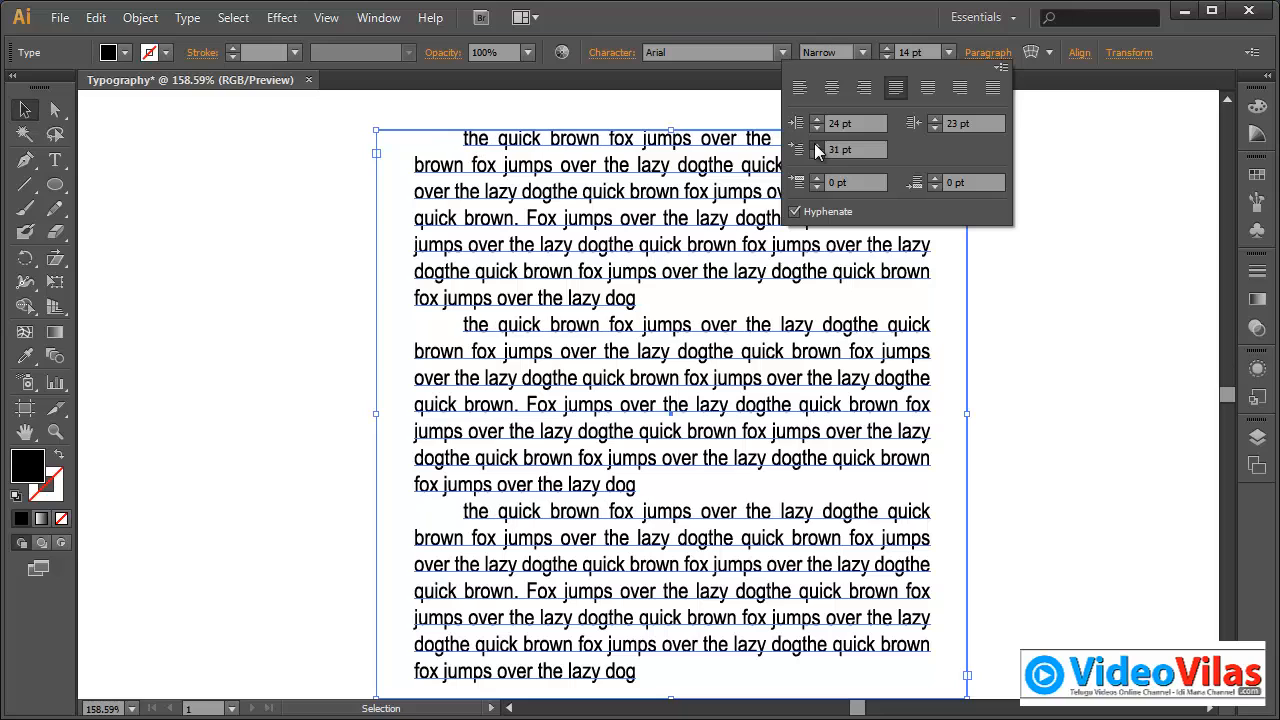
pyautogui.click(816, 145)
pyautogui.click(816, 145)
pyautogui.click(816, 145)
pyautogui.click(816, 145)
pyautogui.click(816, 145)
pyautogui.click(816, 145)
pyautogui.click(816, 145)
pyautogui.click(816, 145)
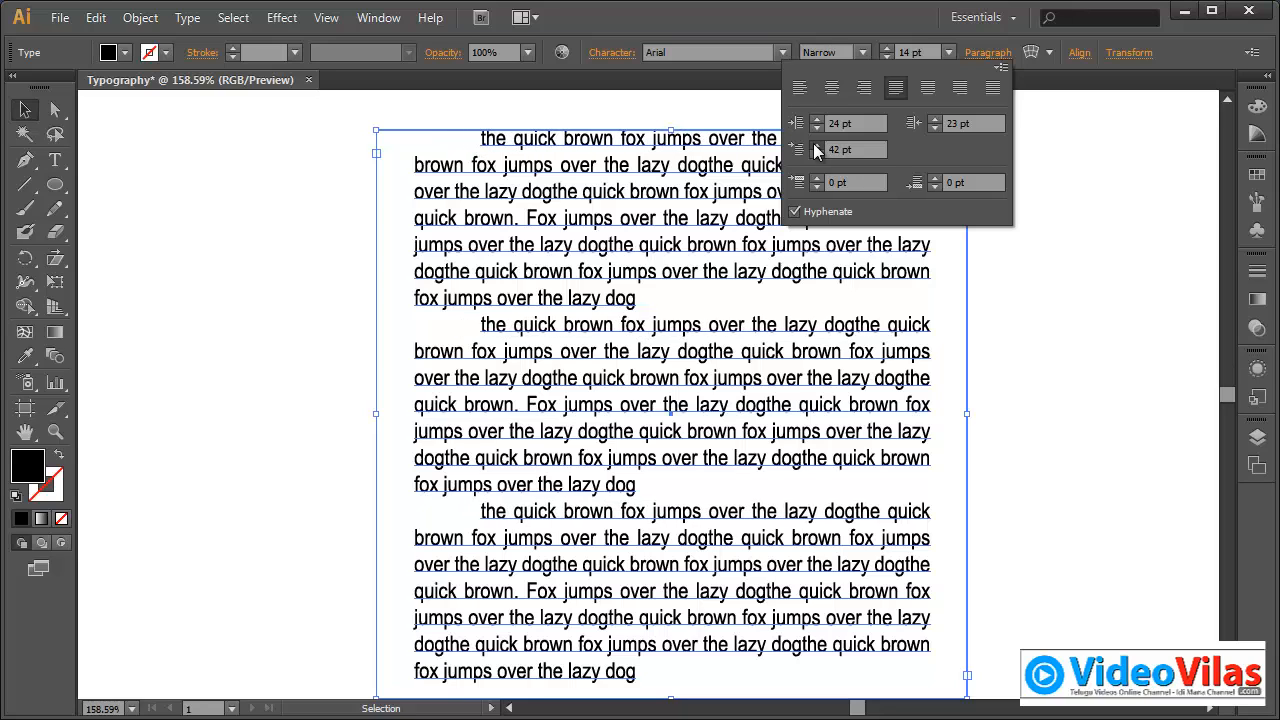
pyautogui.click(816, 145)
pyautogui.click(816, 145)
pyautogui.click(816, 145)
pyautogui.click(816, 145)
pyautogui.click(816, 145)
pyautogui.click(816, 145)
pyautogui.click(816, 145)
pyautogui.click(816, 145)
pyautogui.click(816, 145)
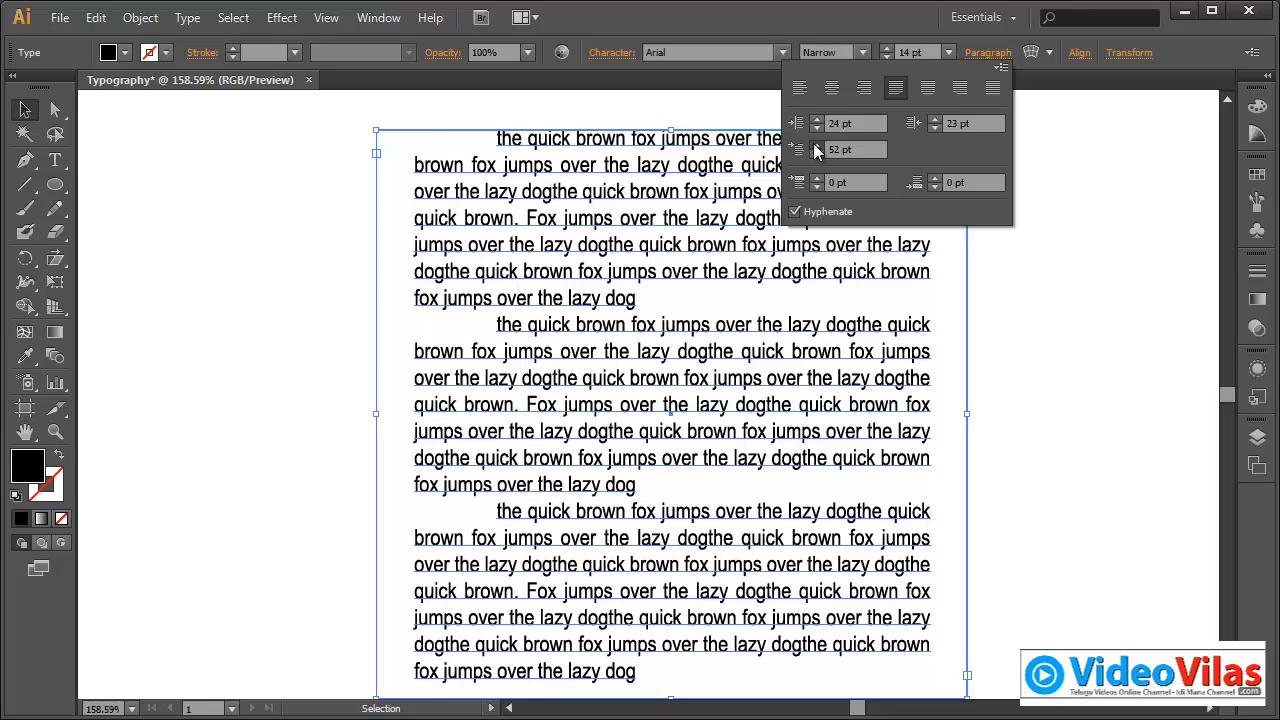
pyautogui.click(816, 145)
pyautogui.click(816, 145)
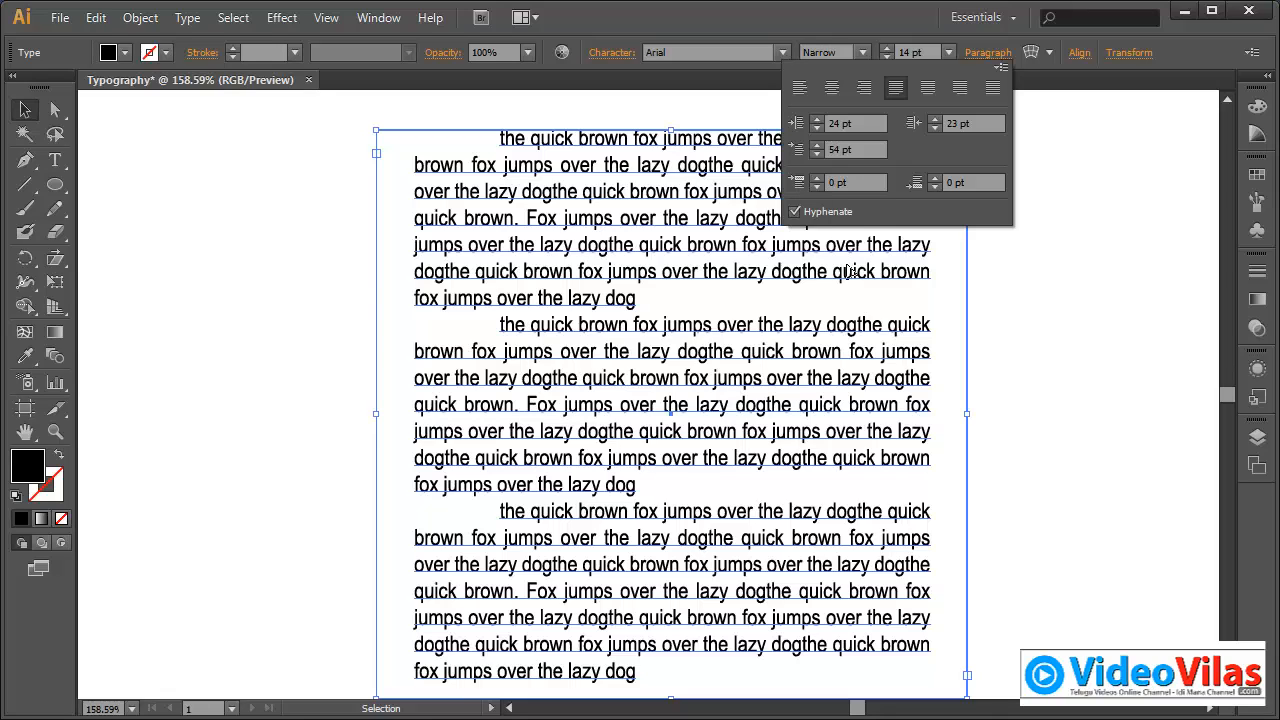
# Step: Leave the paragraph options, reposition the text block, and try several frame sizes, ending with a narrower, shorter frame
pyautogui.click(818, 216)
pyautogui.click(968, 698)
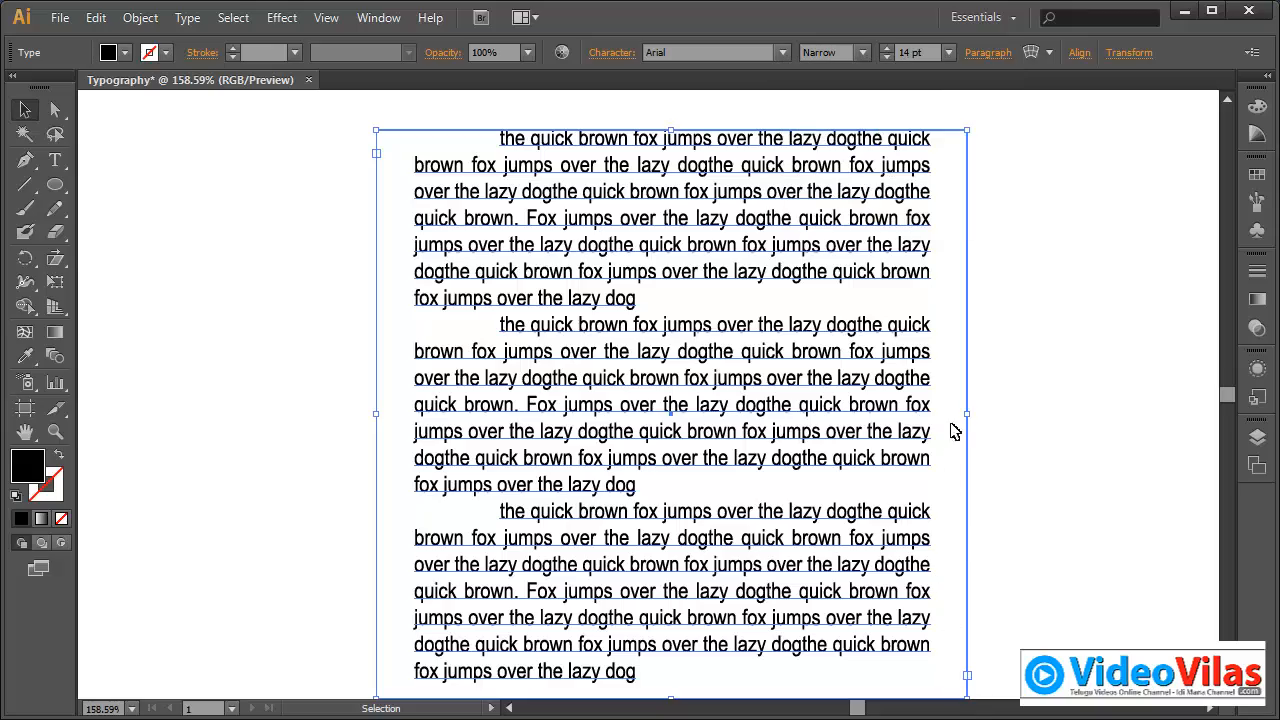
pyautogui.moveTo(966, 413); pyautogui.dragTo(918, 413)
pyautogui.moveTo(841, 396); pyautogui.dragTo(897, 360)
pyautogui.moveTo(966, 672); pyautogui.dragTo(1153, 653)
pyautogui.moveTo(1155, 430); pyautogui.dragTo(843, 346)
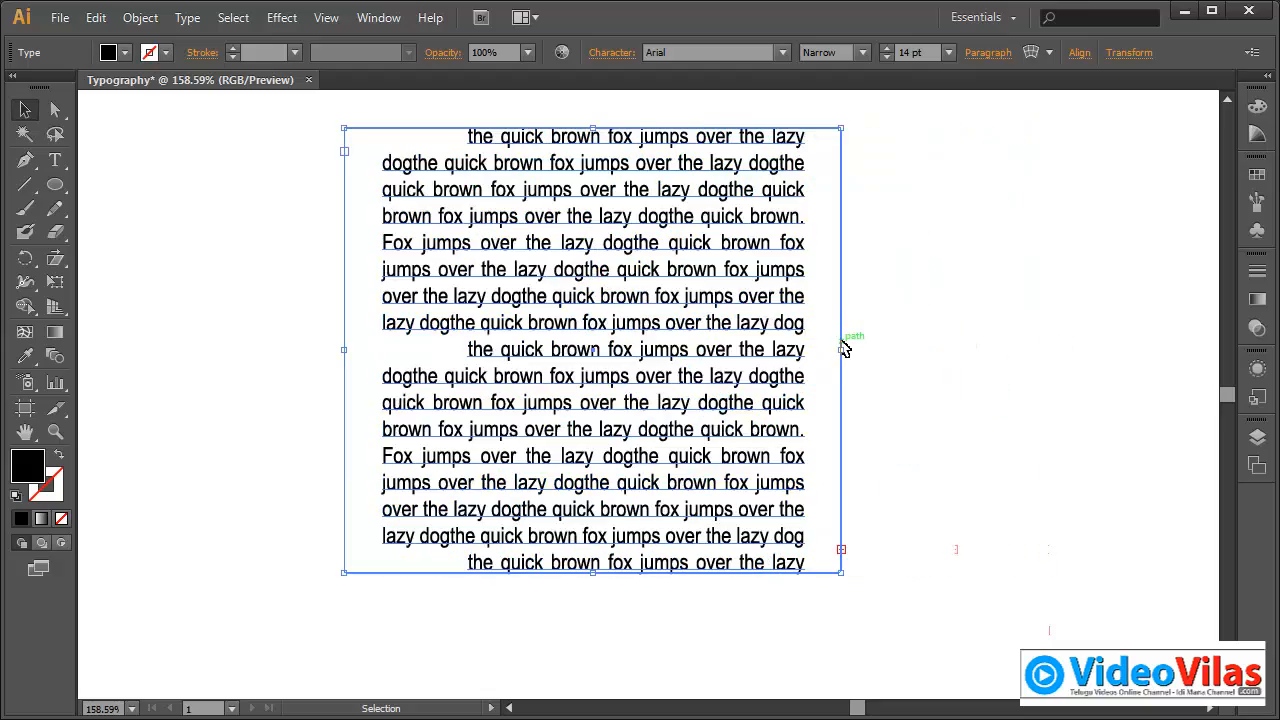
# Step: Try a still narrower frame, extend it downward, and widen it until all three paragraphs fit
pyautogui.moveTo(849, 357); pyautogui.dragTo(747, 357)
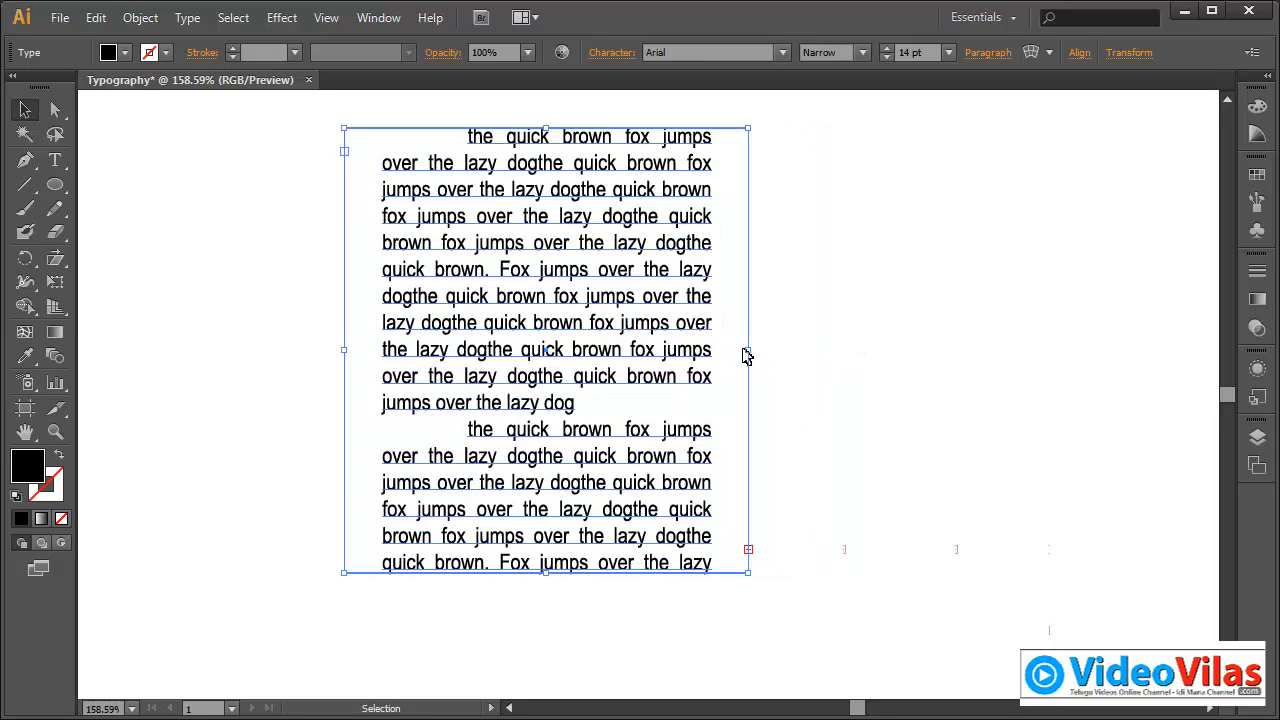
pyautogui.moveTo(752, 575); pyautogui.dragTo(749, 674)
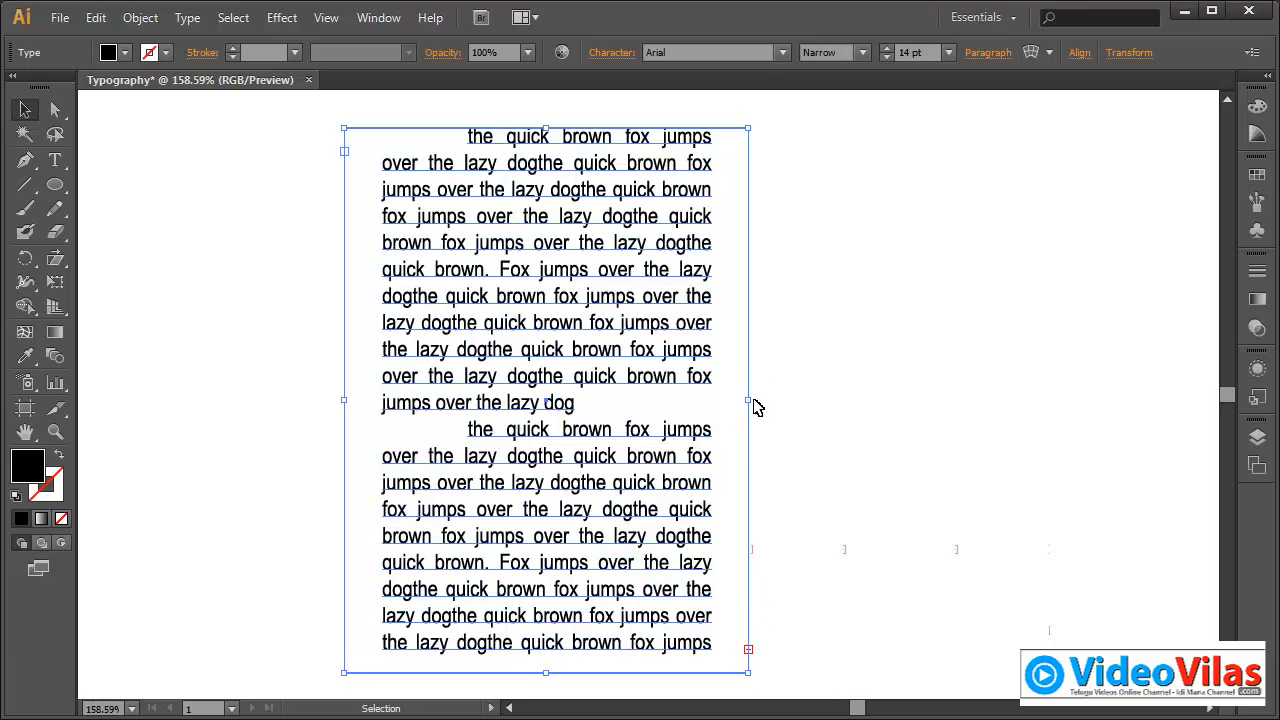
pyautogui.moveTo(750, 400); pyautogui.dragTo(1003, 398)
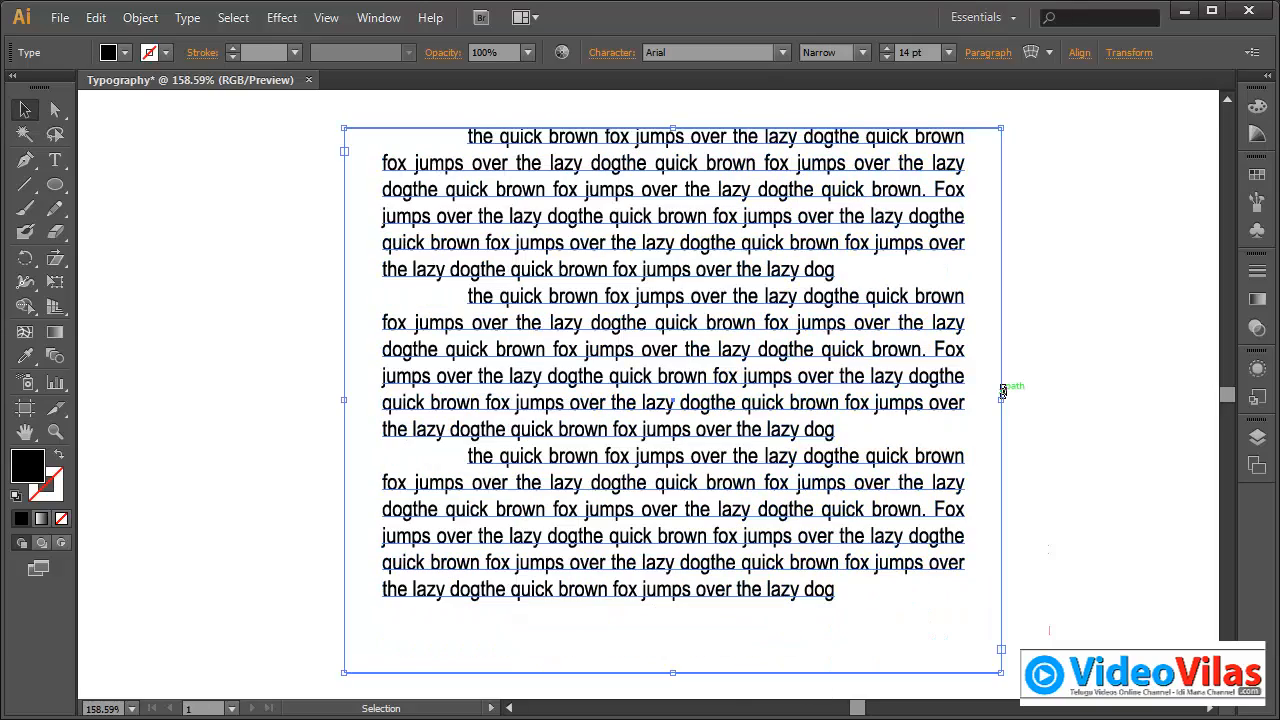
# Step: Add the long word "captureeffectstools" after the final "lazy dog" of the third paragraph
pyautogui.click(866, 590)
pyautogui.doubleClick(830, 594)
pyautogui.tripleClick(842, 590)
pyautogui.click(892, 585)
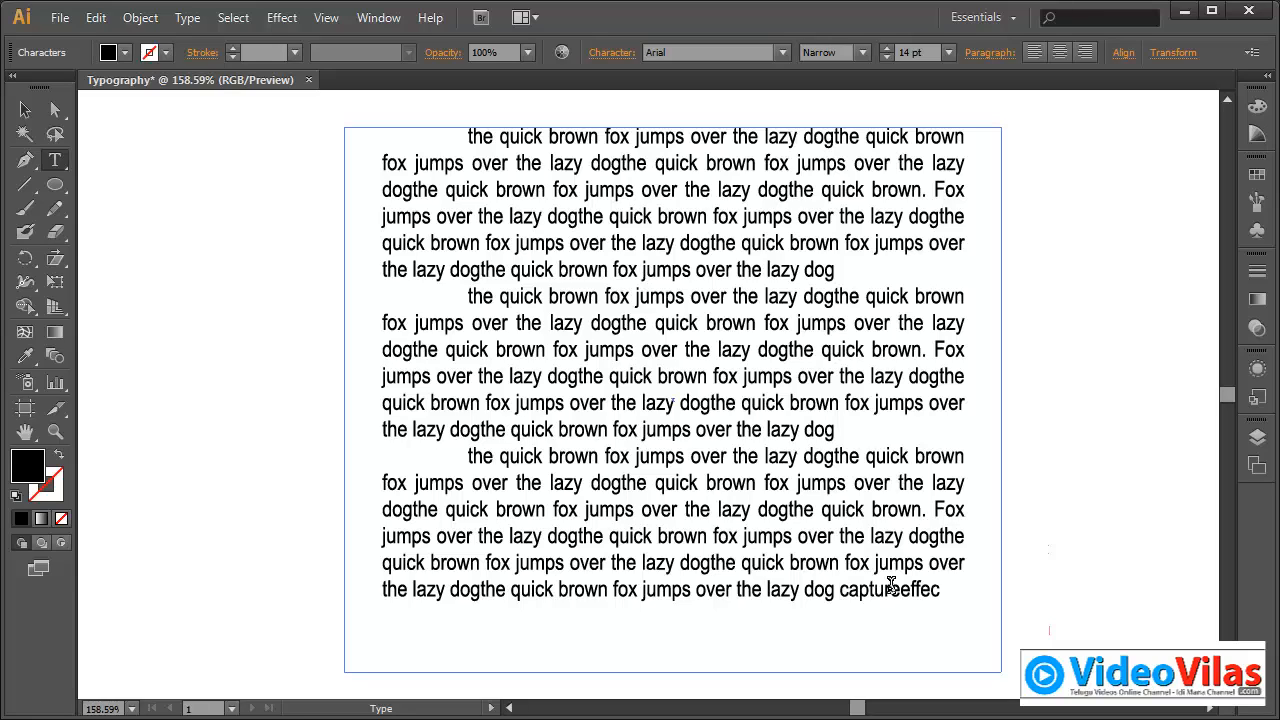
pyautogui.write('captureeffectstools')
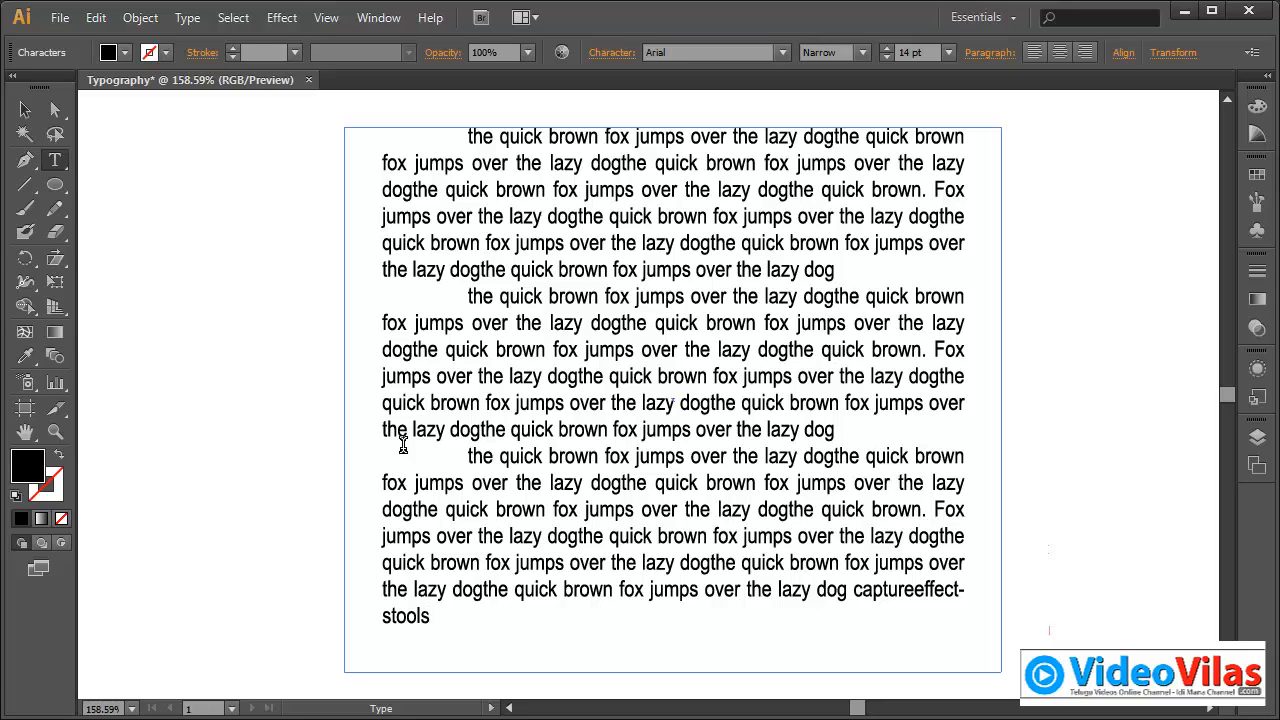
# Step: Turn off hyphenation for the whole text block
pyautogui.click(25, 109)
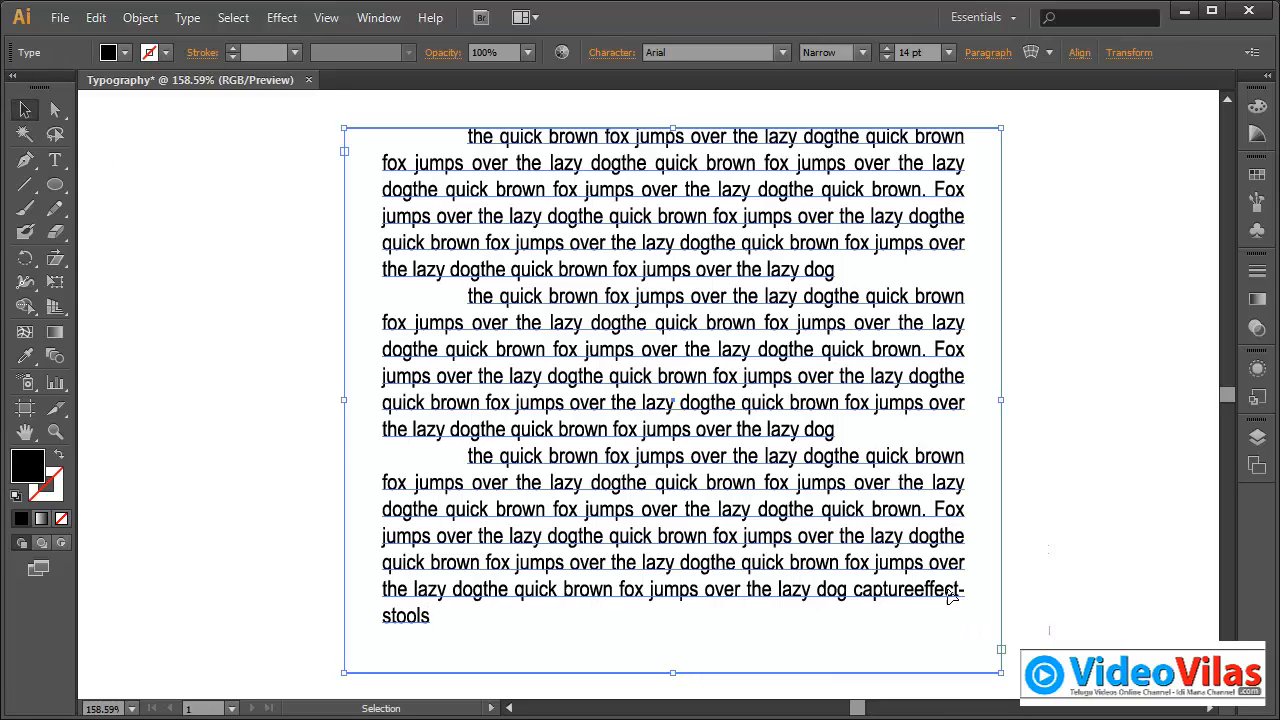
pyautogui.click(56, 432)
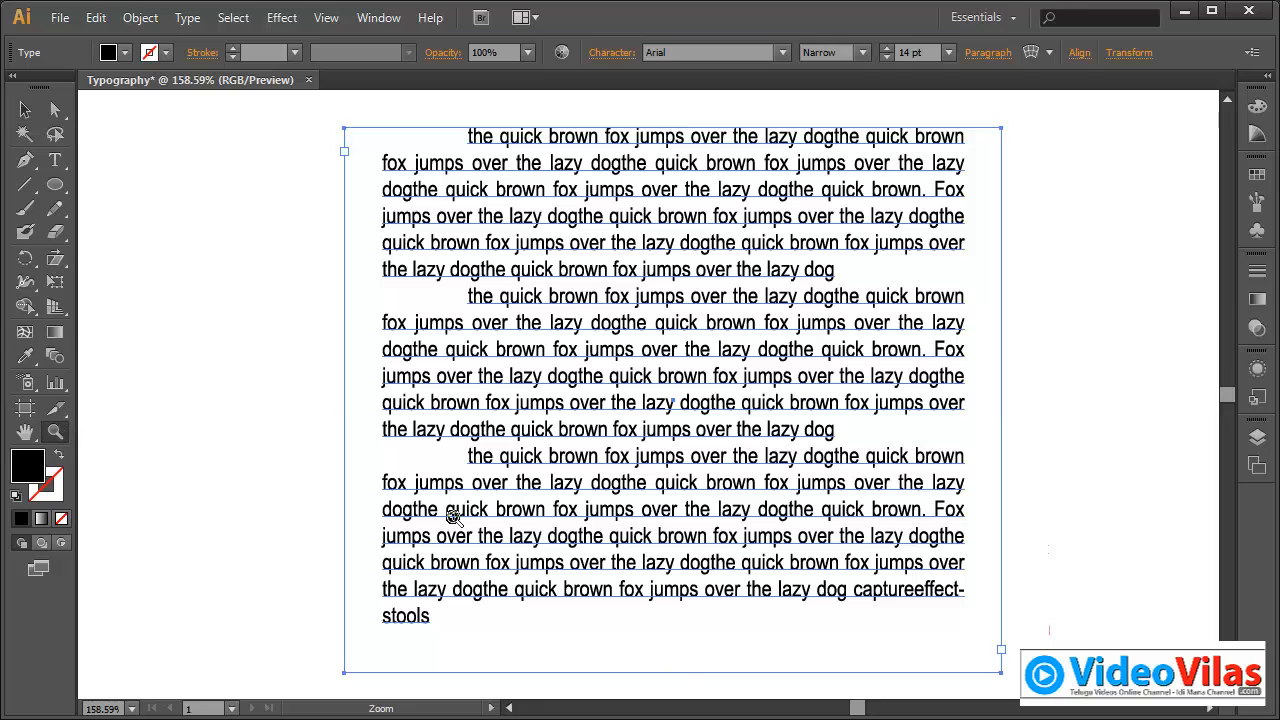
pyautogui.moveTo(831, 536); pyautogui.dragTo(1058, 706)
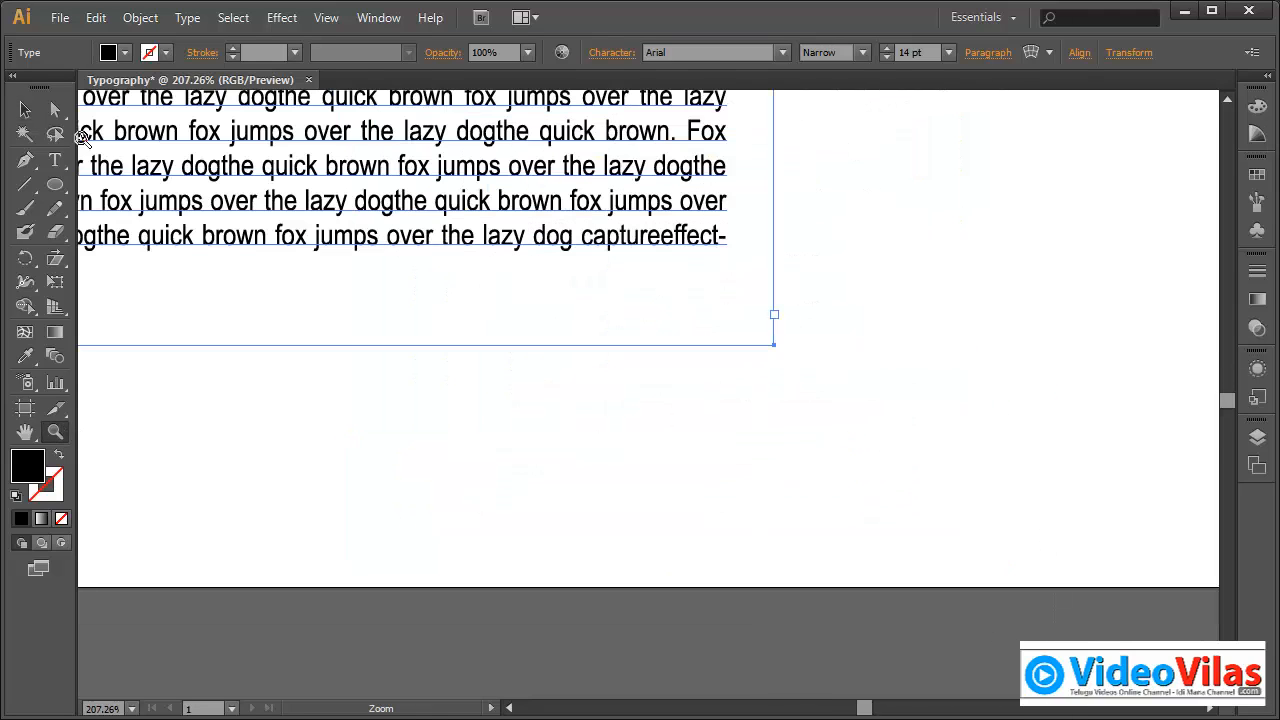
pyautogui.click(25, 109)
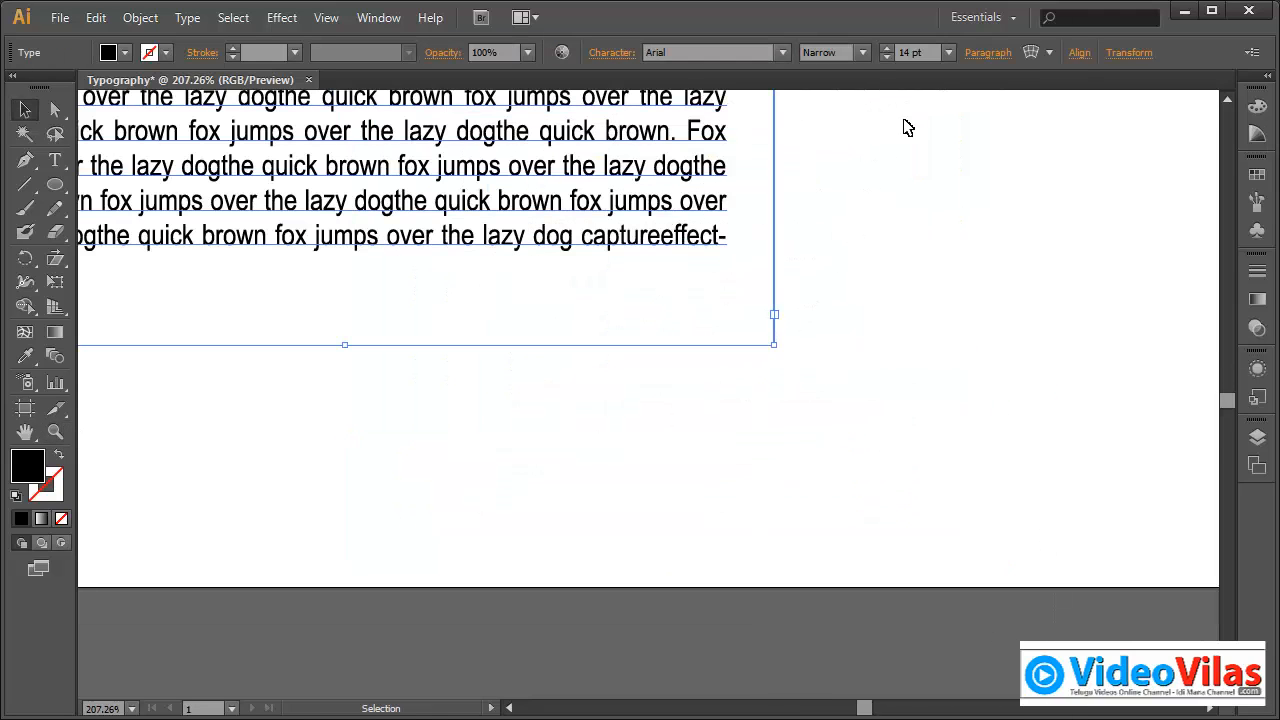
pyautogui.click(988, 52)
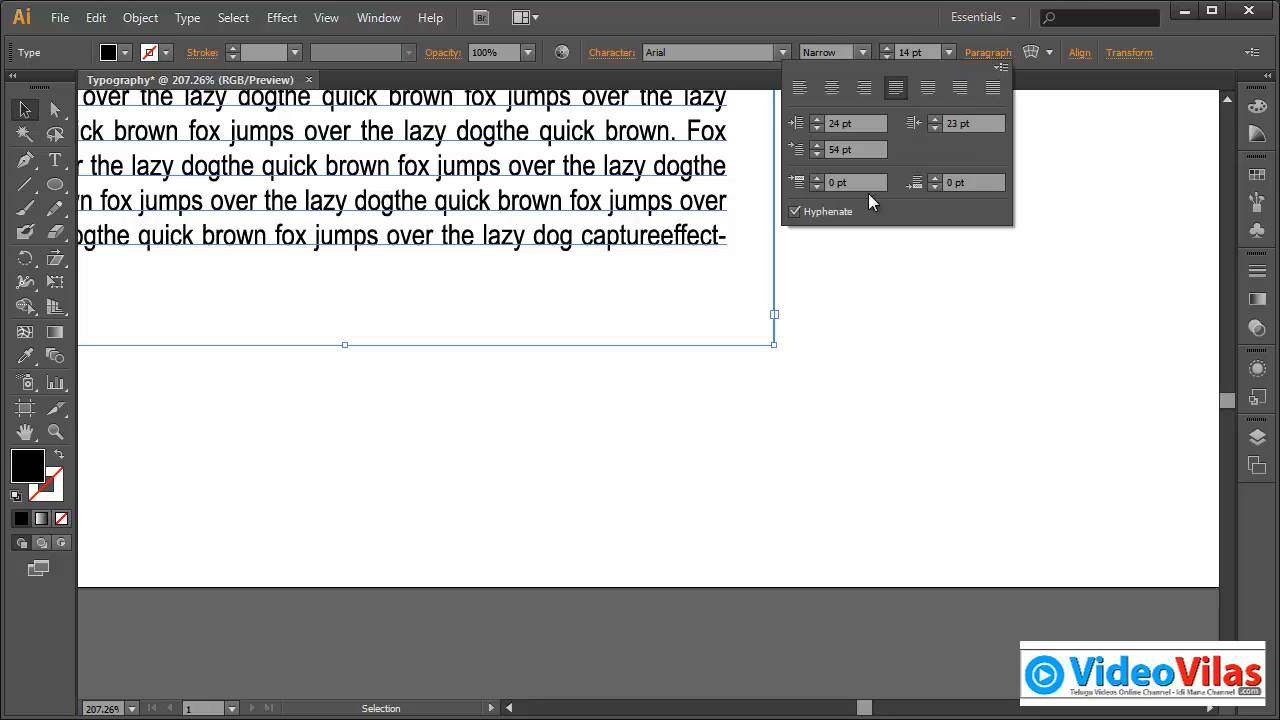
pyautogui.click(819, 213)
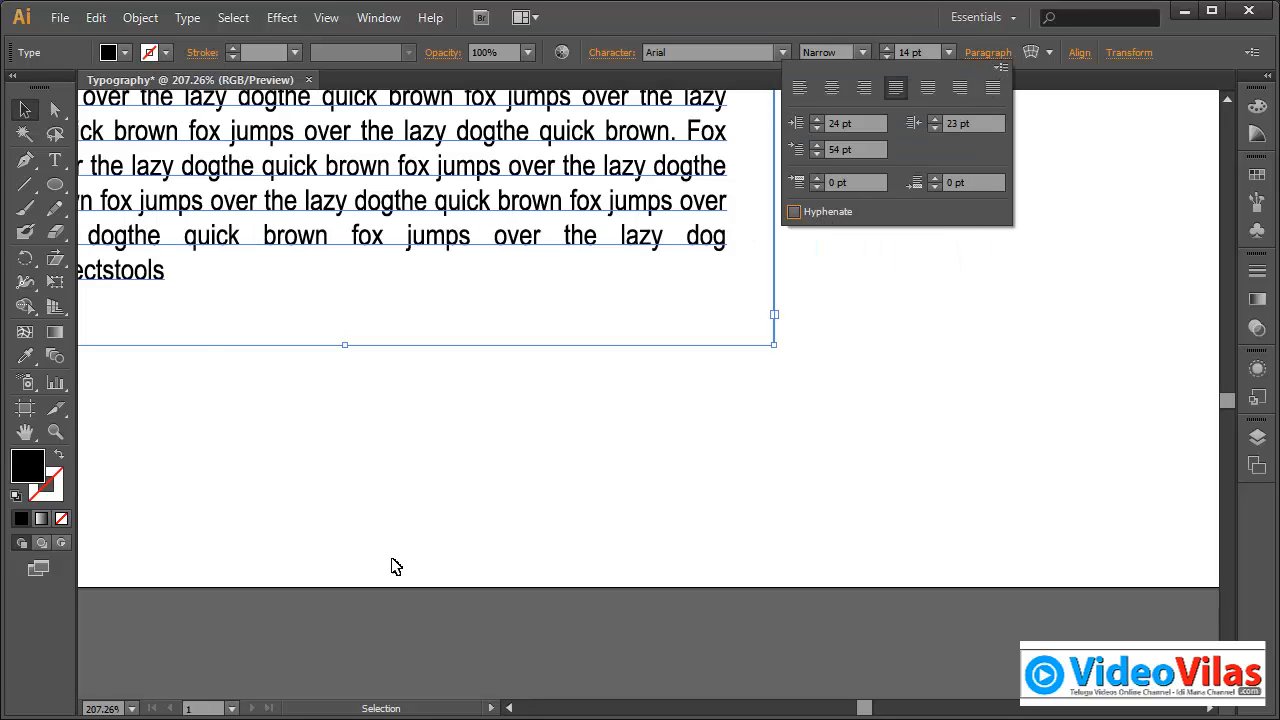
# Step: Move the text block slightly up and to the left, and turn its hyphenation back on
pyautogui.doubleClick(25, 432)
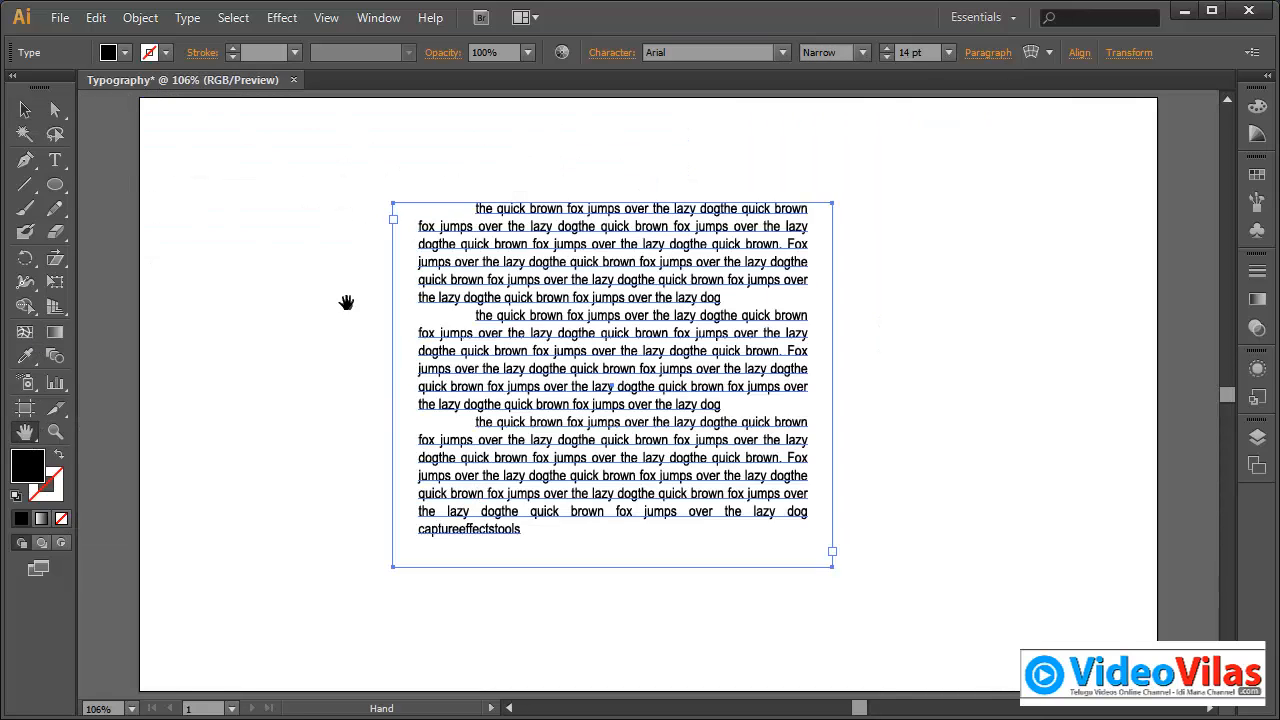
pyautogui.click(25, 109)
pyautogui.click(55, 432)
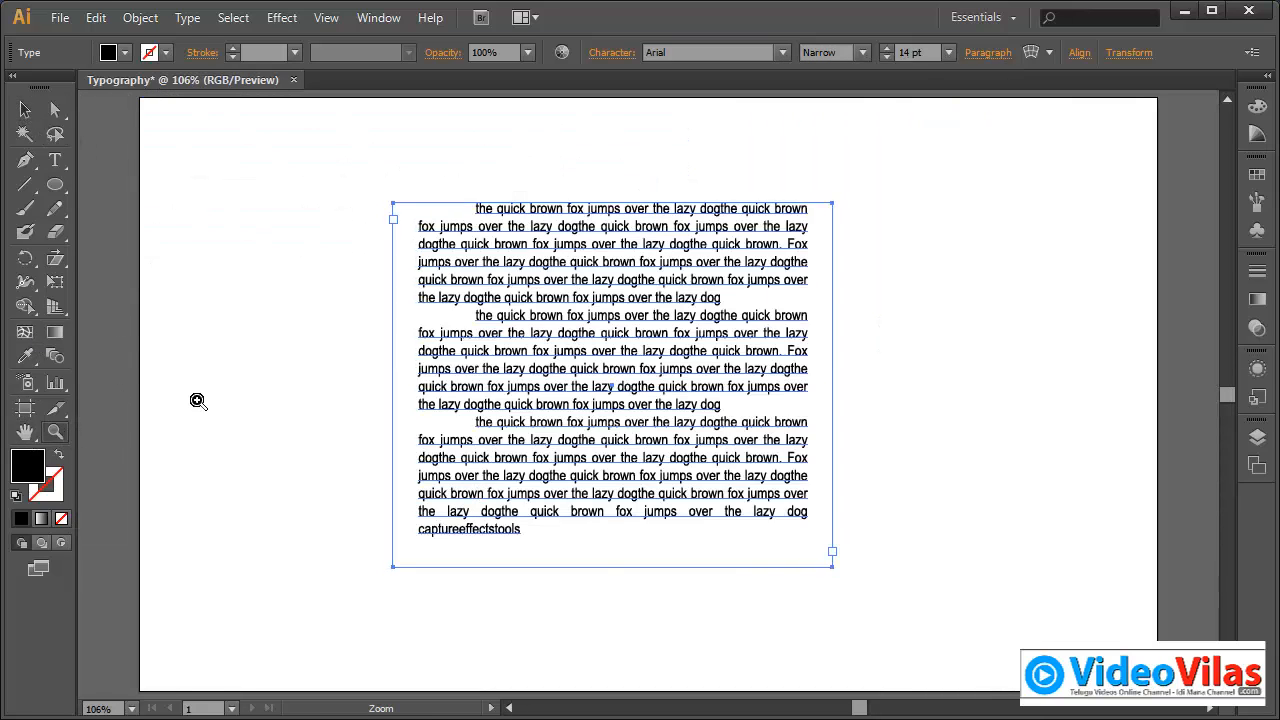
pyautogui.moveTo(352, 157); pyautogui.dragTo(825, 565)
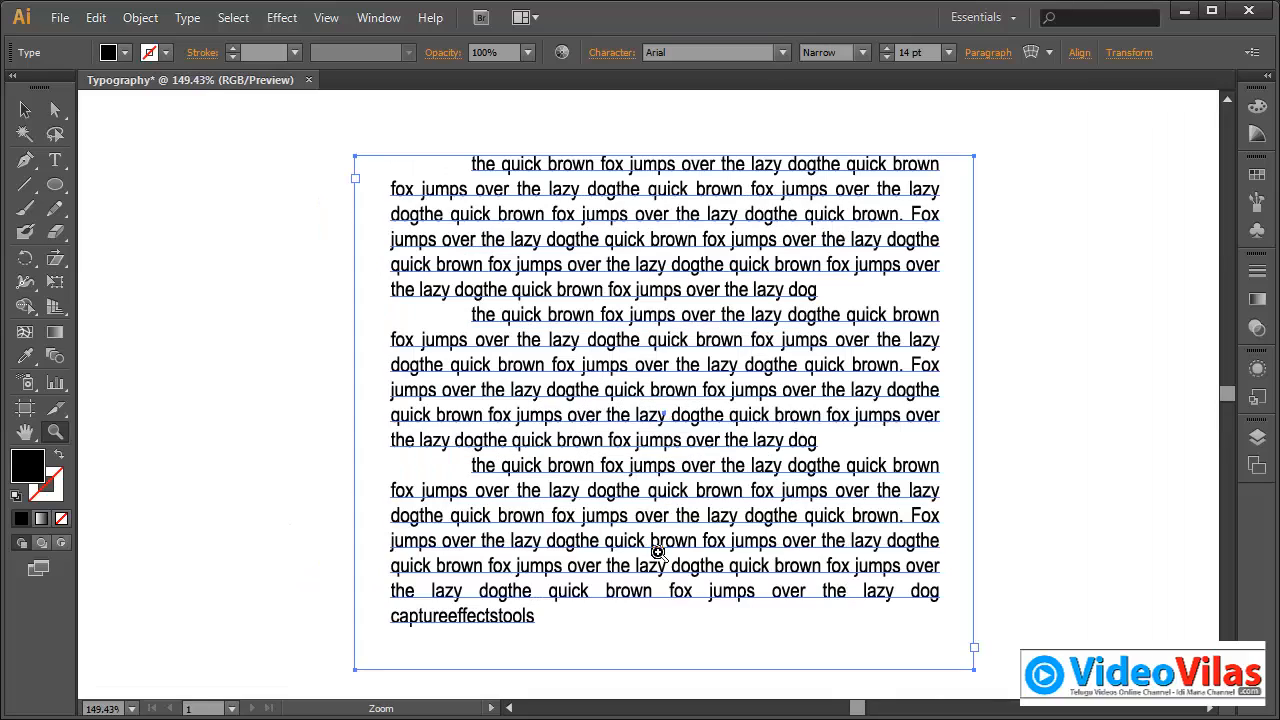
pyautogui.click(25, 109)
pyautogui.moveTo(592, 180); pyautogui.dragTo(576, 170)
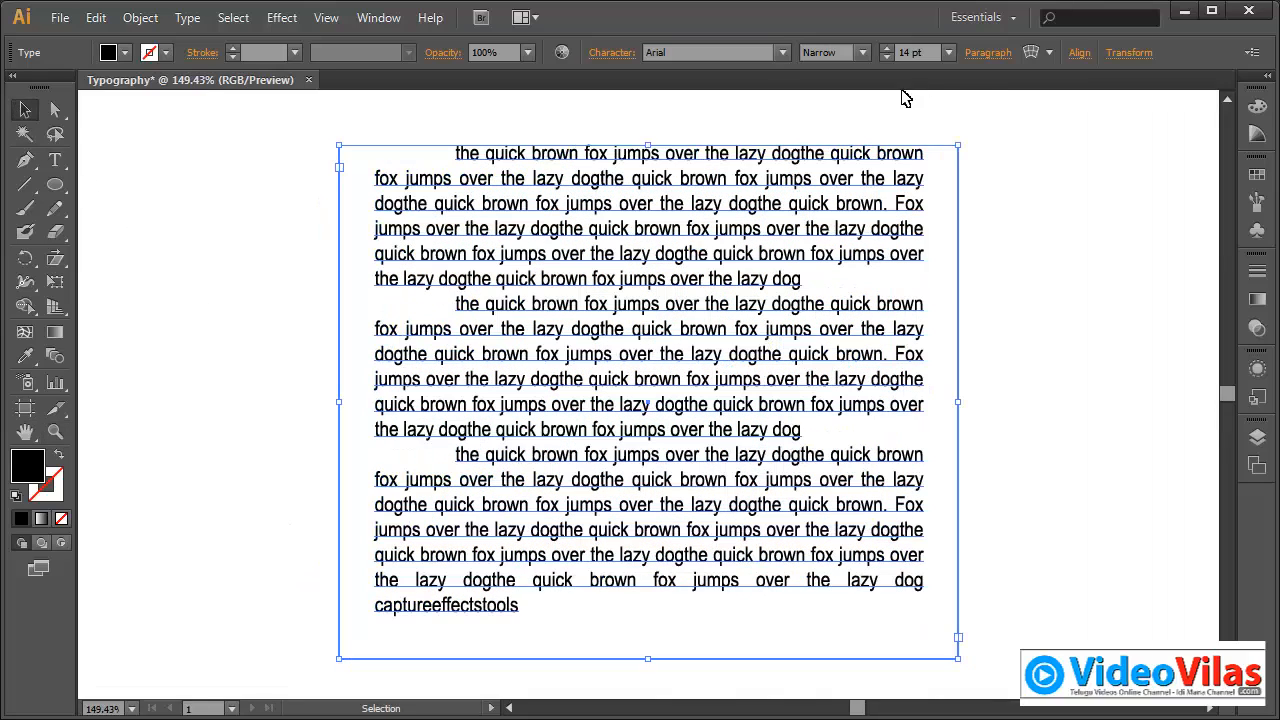
pyautogui.click(985, 55)
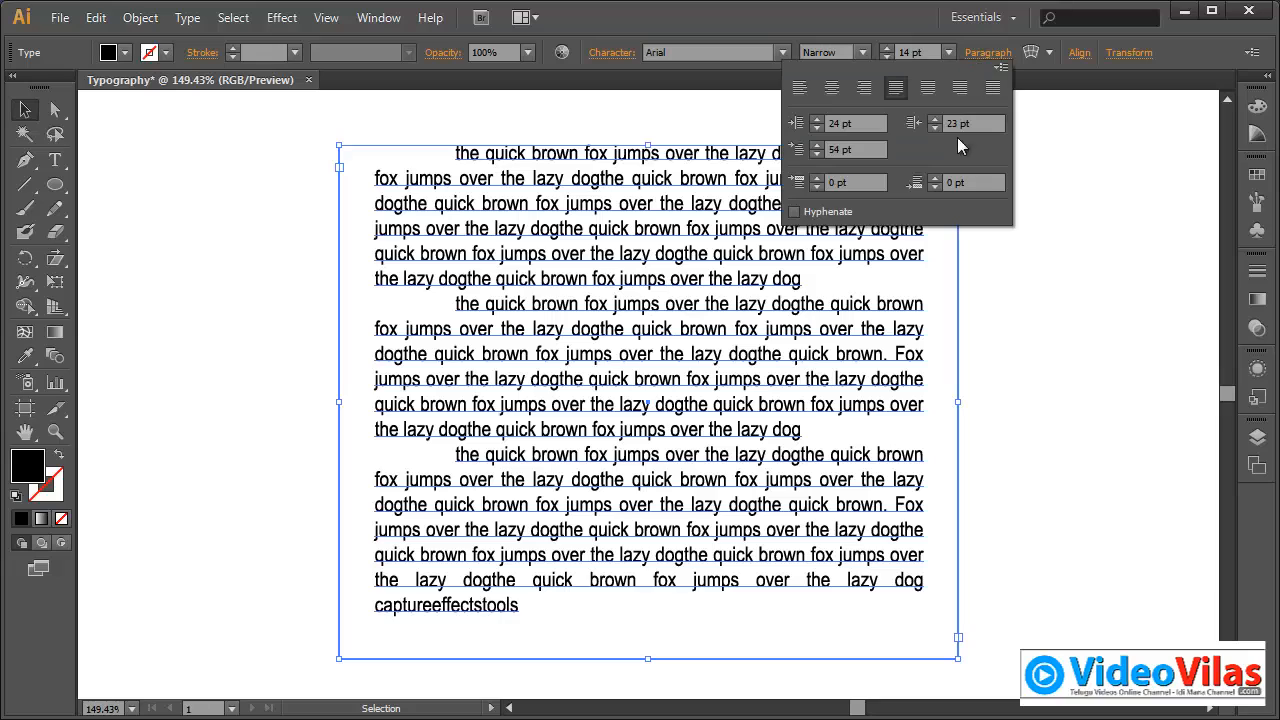
pyautogui.click(836, 215)
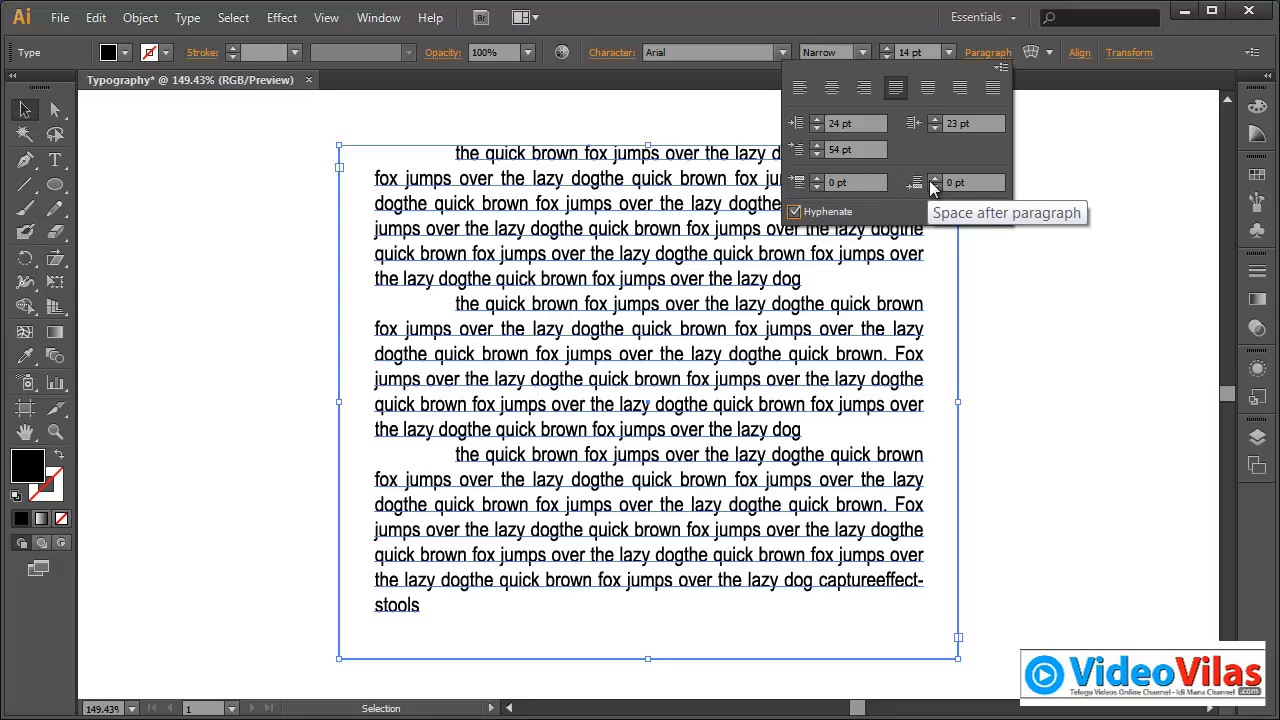
# Step: Set the space before the second paragraph to 30 pt
pyautogui.click(57, 167)
pyautogui.doubleClick(572, 362)
pyautogui.tripleClick(572, 362)
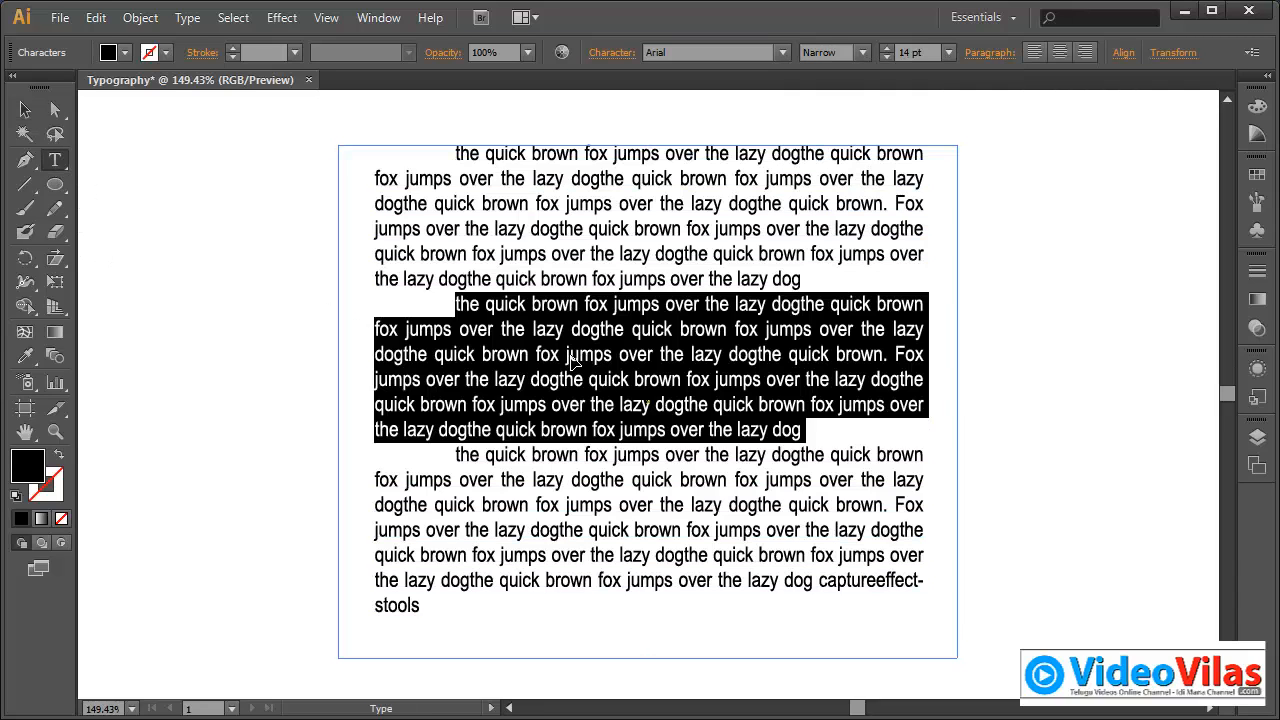
pyautogui.click(590, 352)
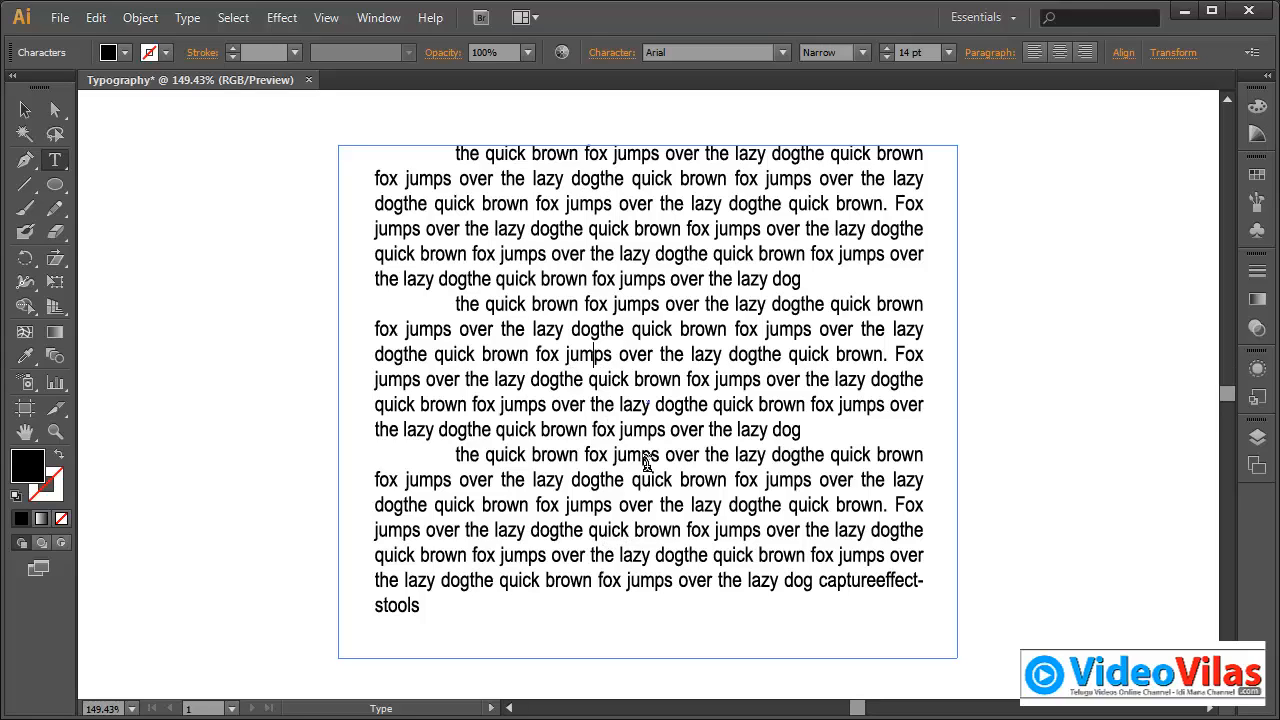
pyautogui.click(995, 55)
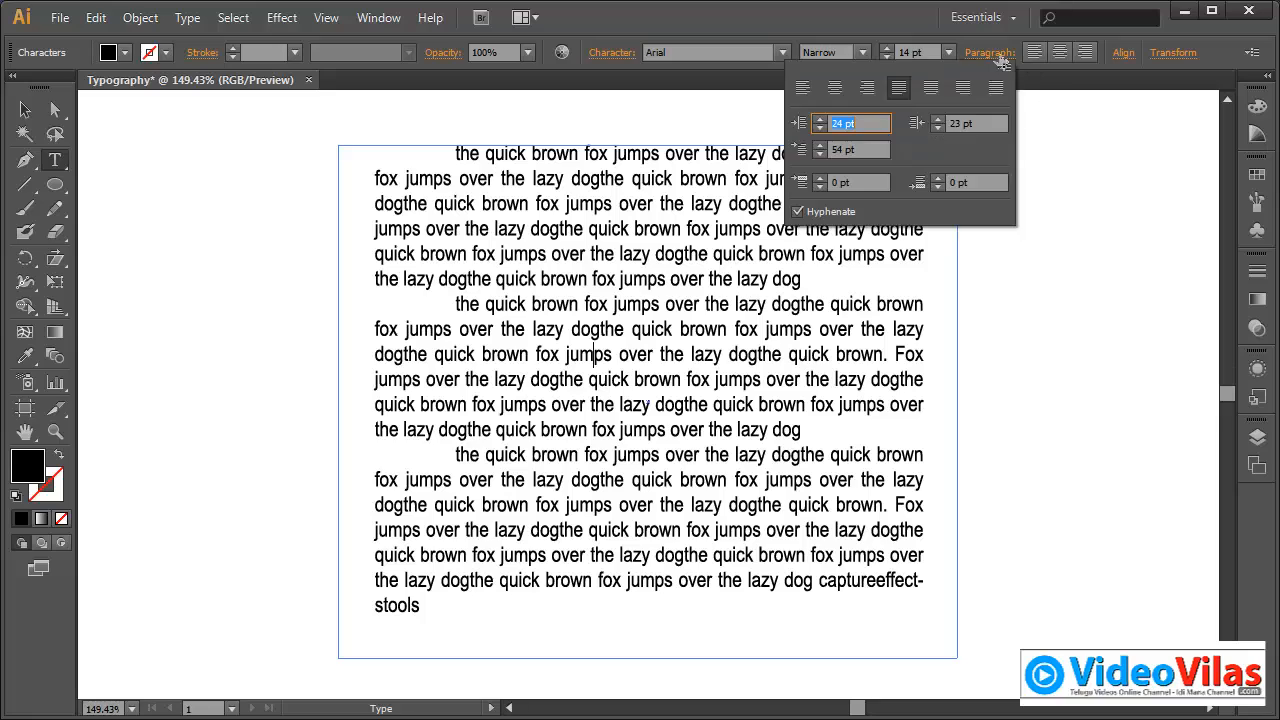
pyautogui.click(872, 149)
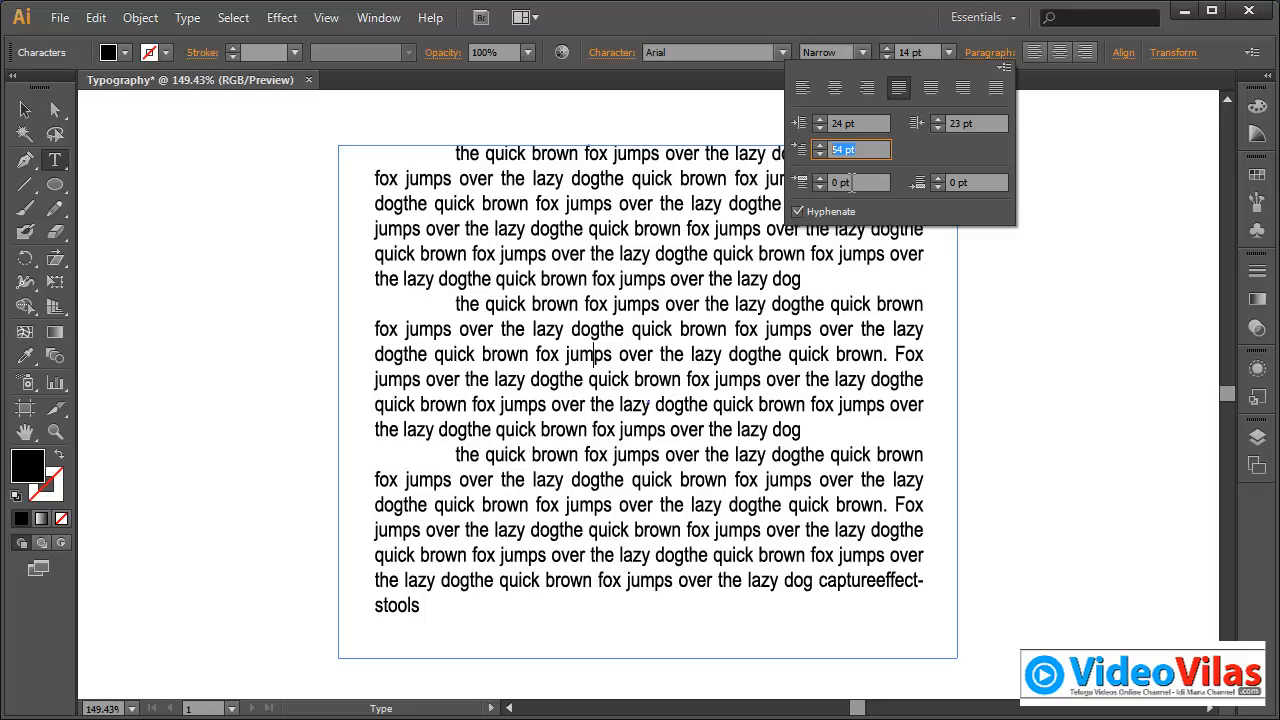
pyautogui.click(863, 186)
pyautogui.doubleClick(863, 186)
pyautogui.write('30')
pyautogui.press('Return')
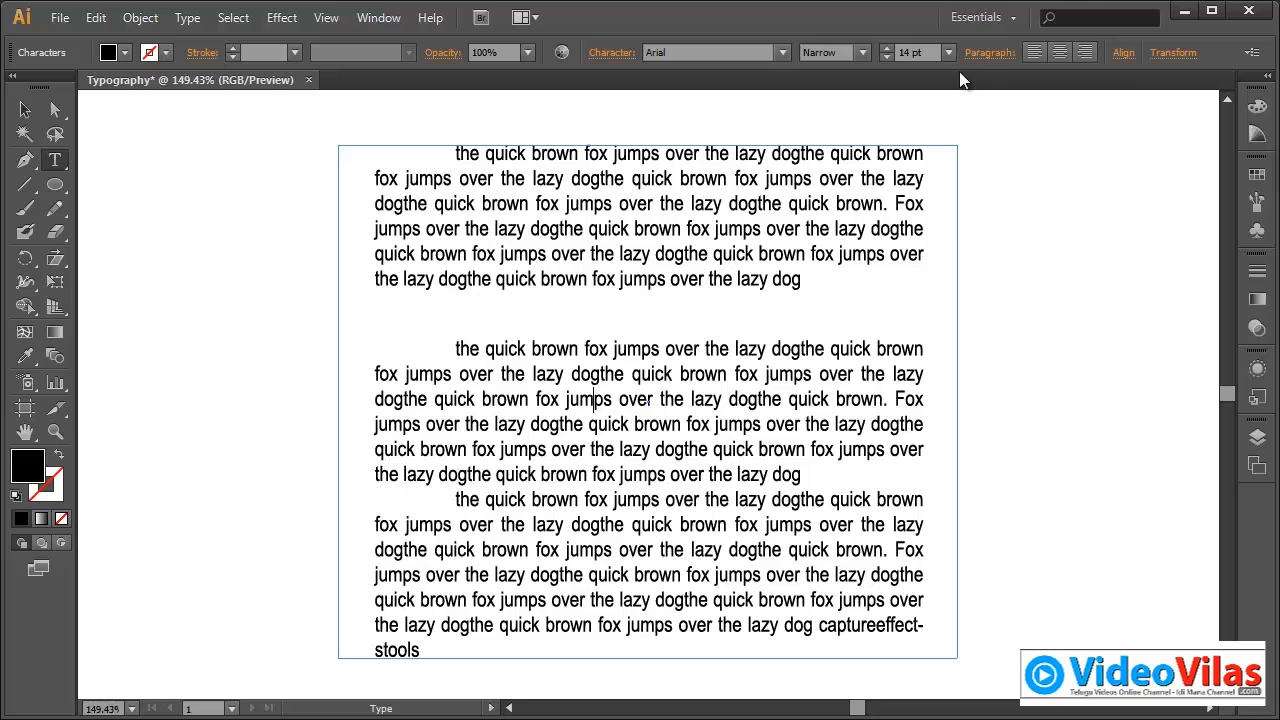
# Step: Reset the space before the second paragraph to 0 pt
pyautogui.click(982, 56)
pyautogui.click(865, 182)
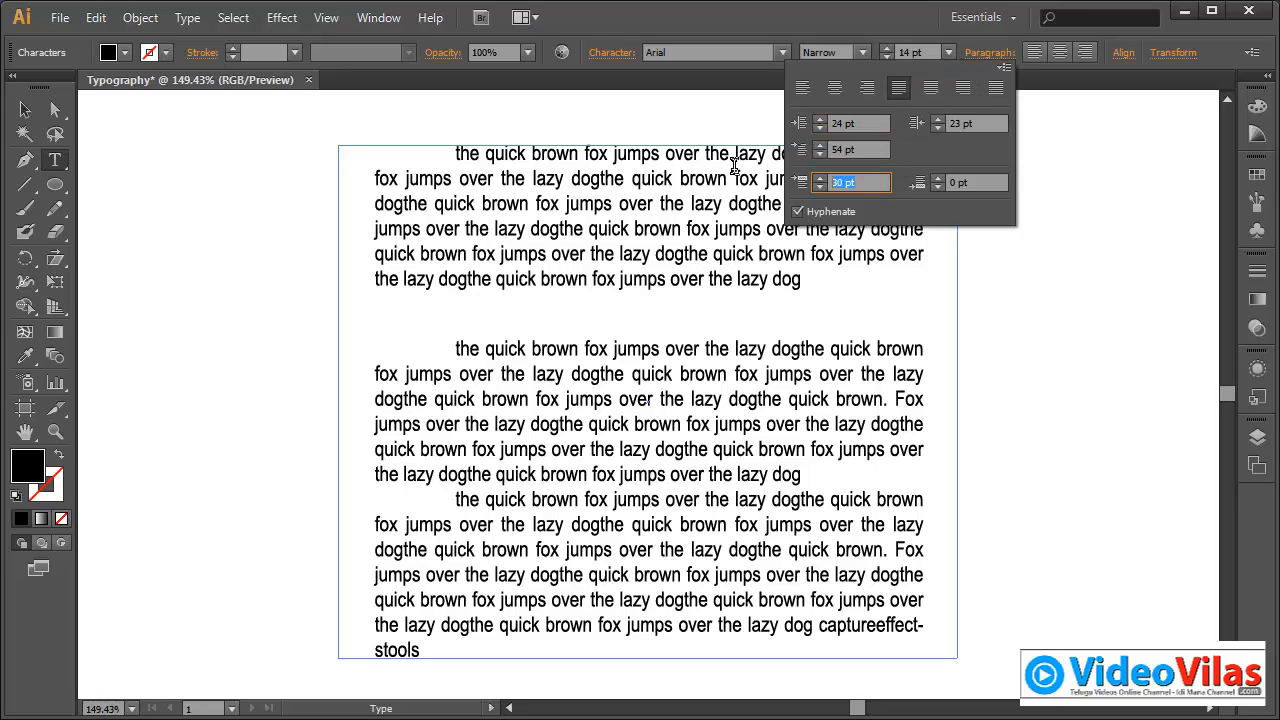
pyautogui.write('0')
pyautogui.press('Return')
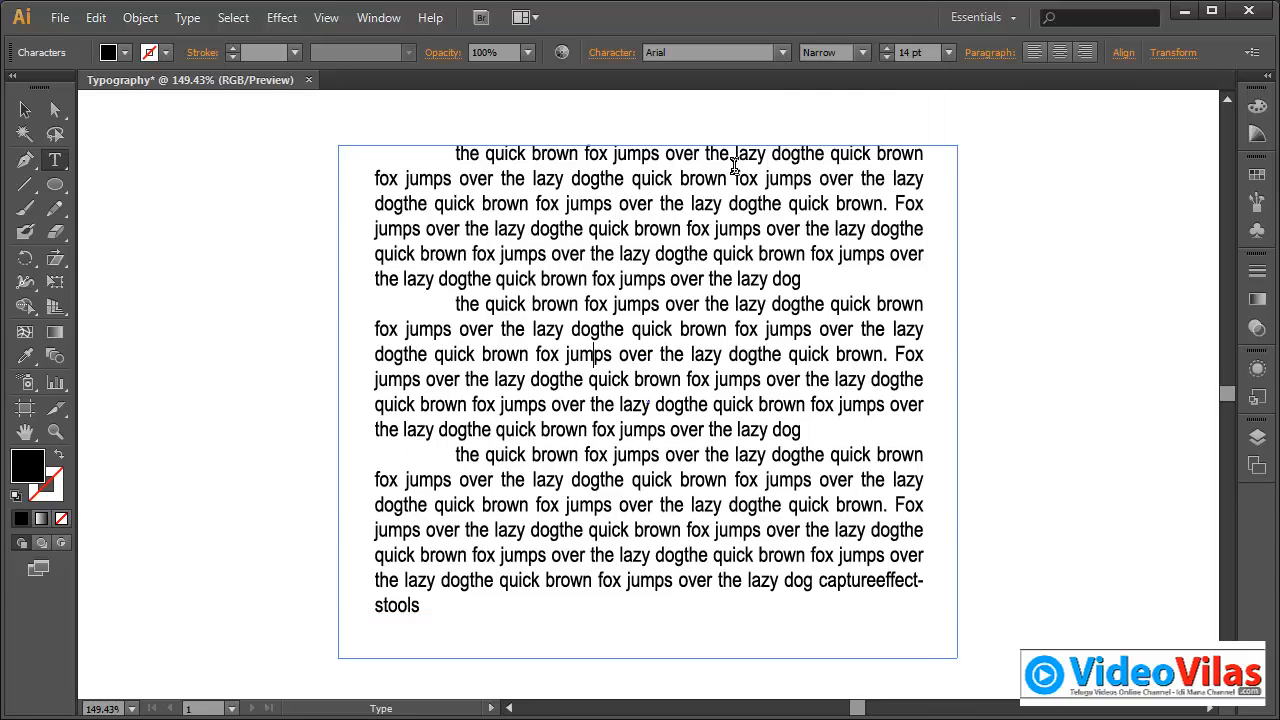
# Step: Set the space after the second paragraph to 30 pt
pyautogui.click(995, 55)
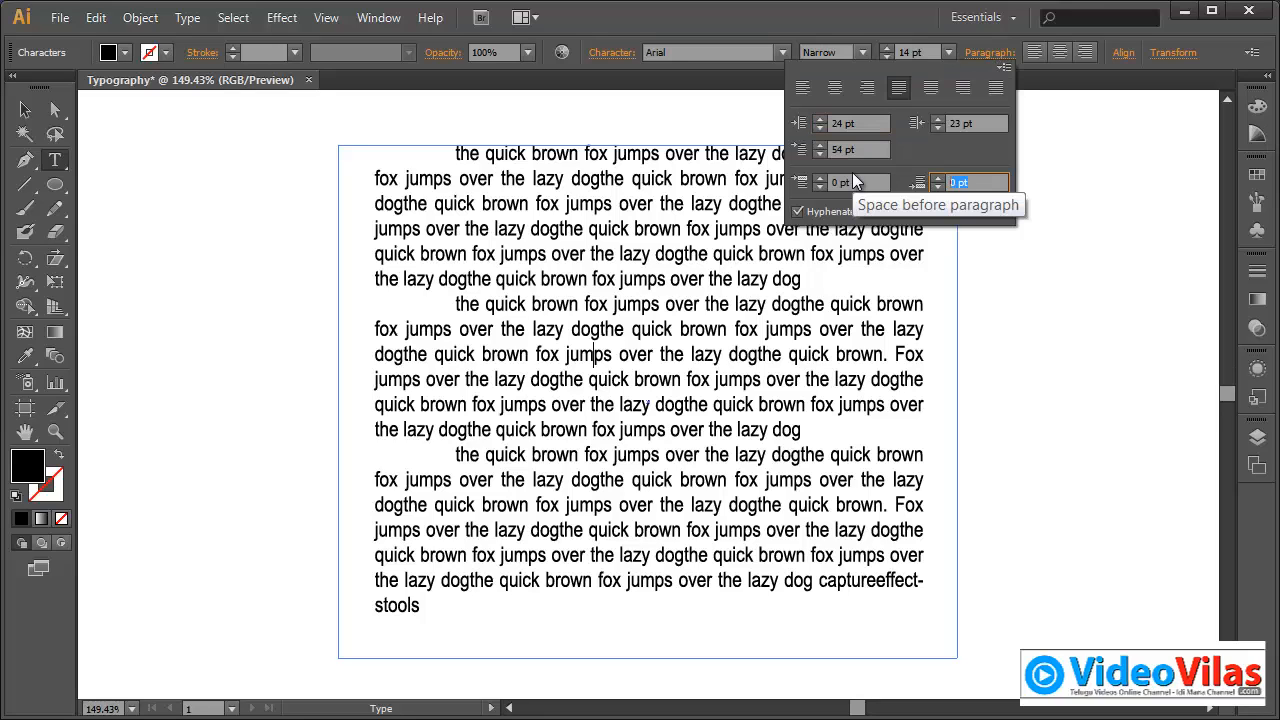
pyautogui.write('30')
pyautogui.press('Return')
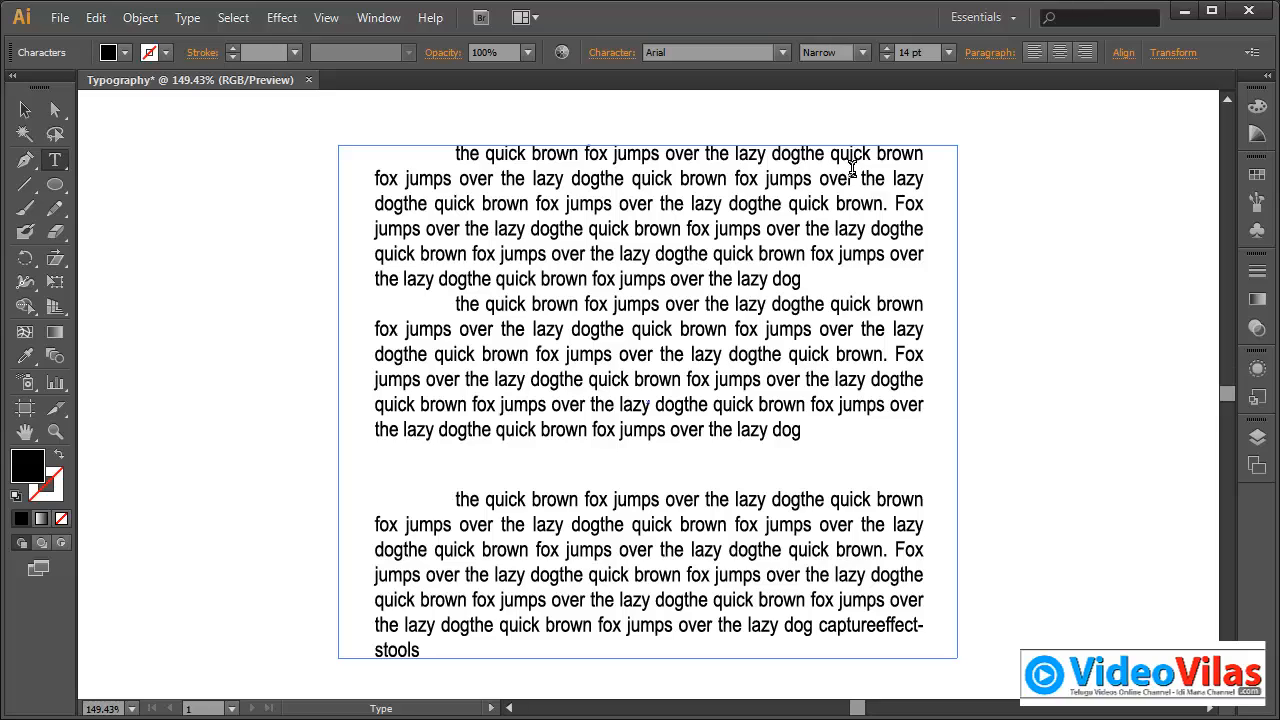
# Step: Reset the space after the second paragraph to 0 pt
pyautogui.click(988, 53)
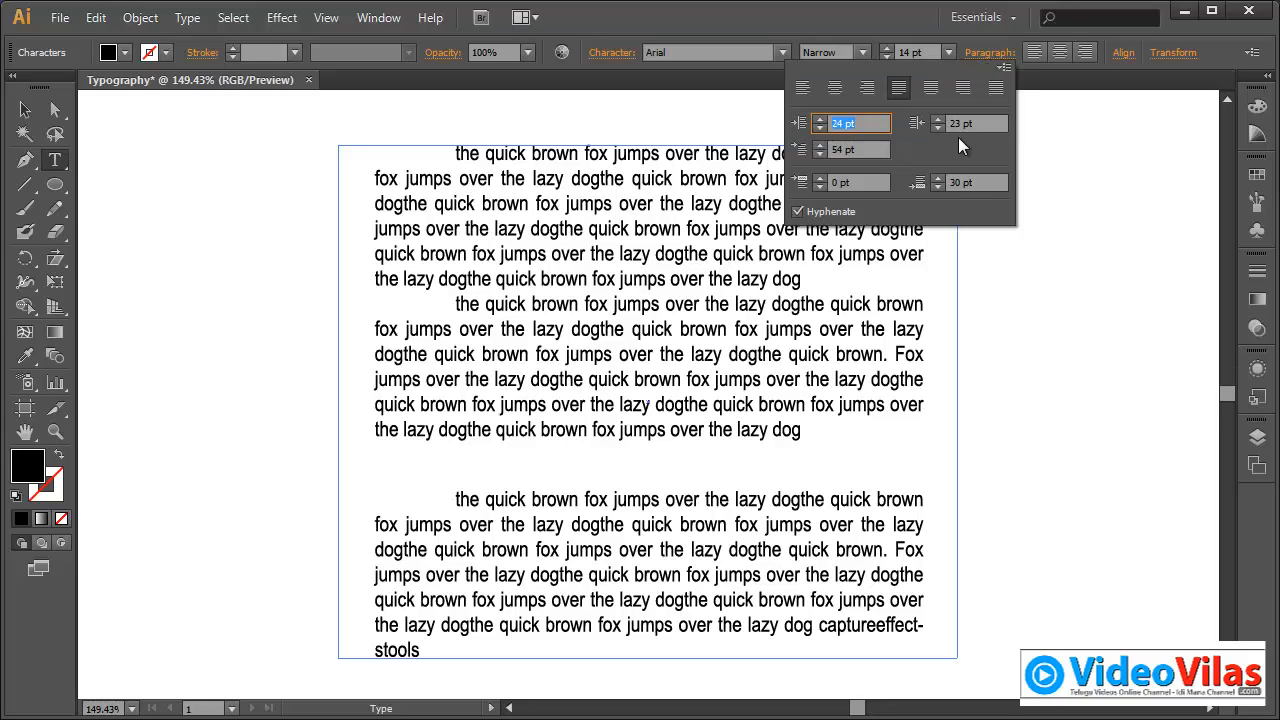
pyautogui.click(984, 184)
pyautogui.write('0')
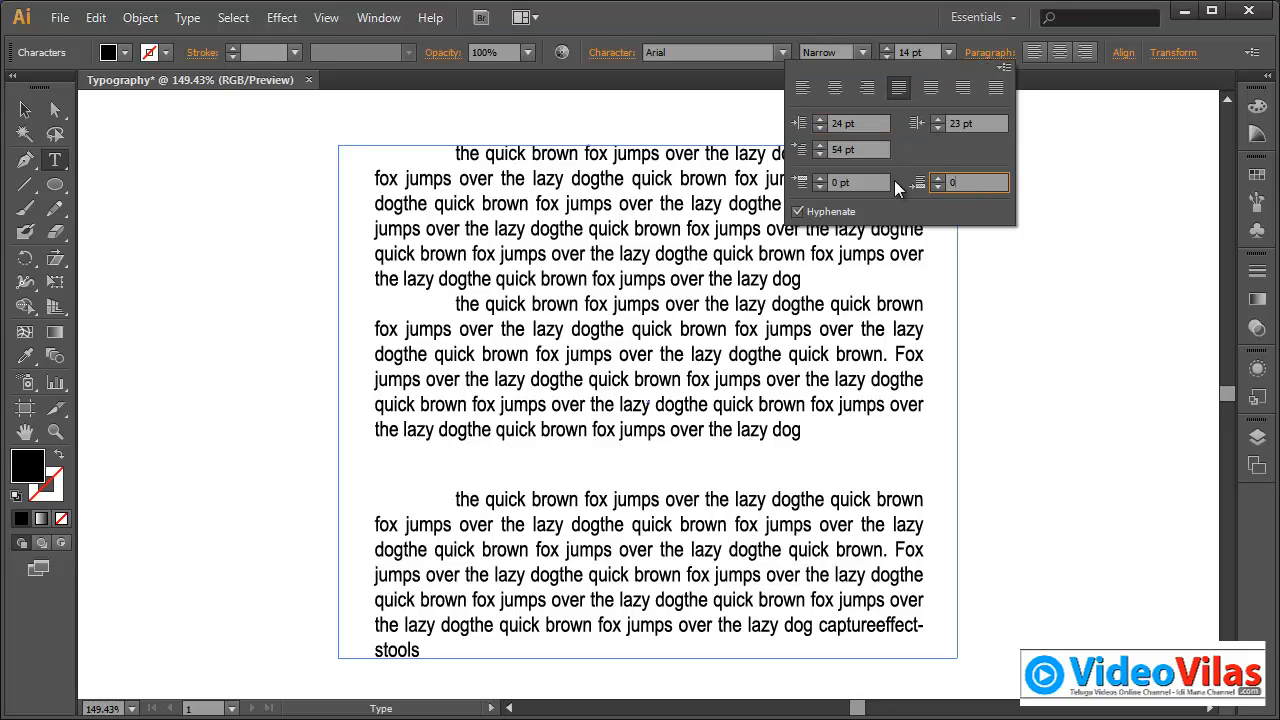
pyautogui.press('Return')
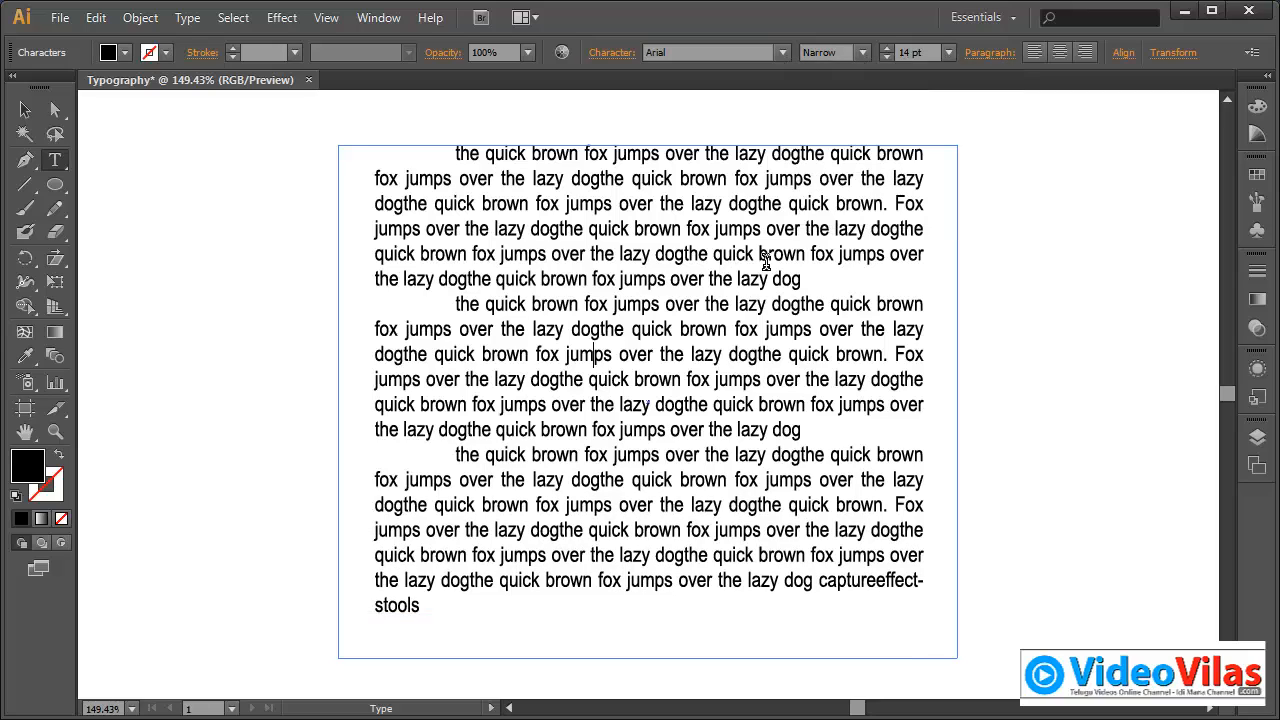
# Step: Move the text block slightly up and to the left, and enlarge its frame a little in width and height
pyautogui.click(27, 110)
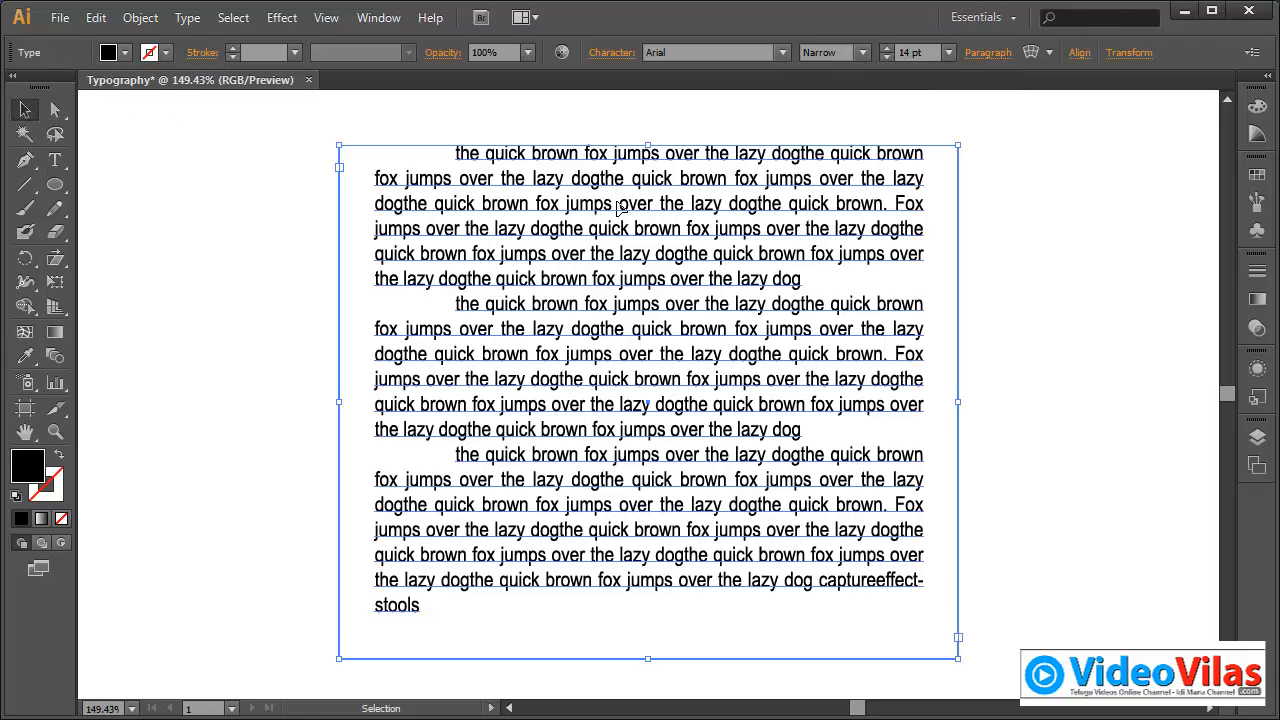
pyautogui.moveTo(610, 176); pyautogui.dragTo(591, 154)
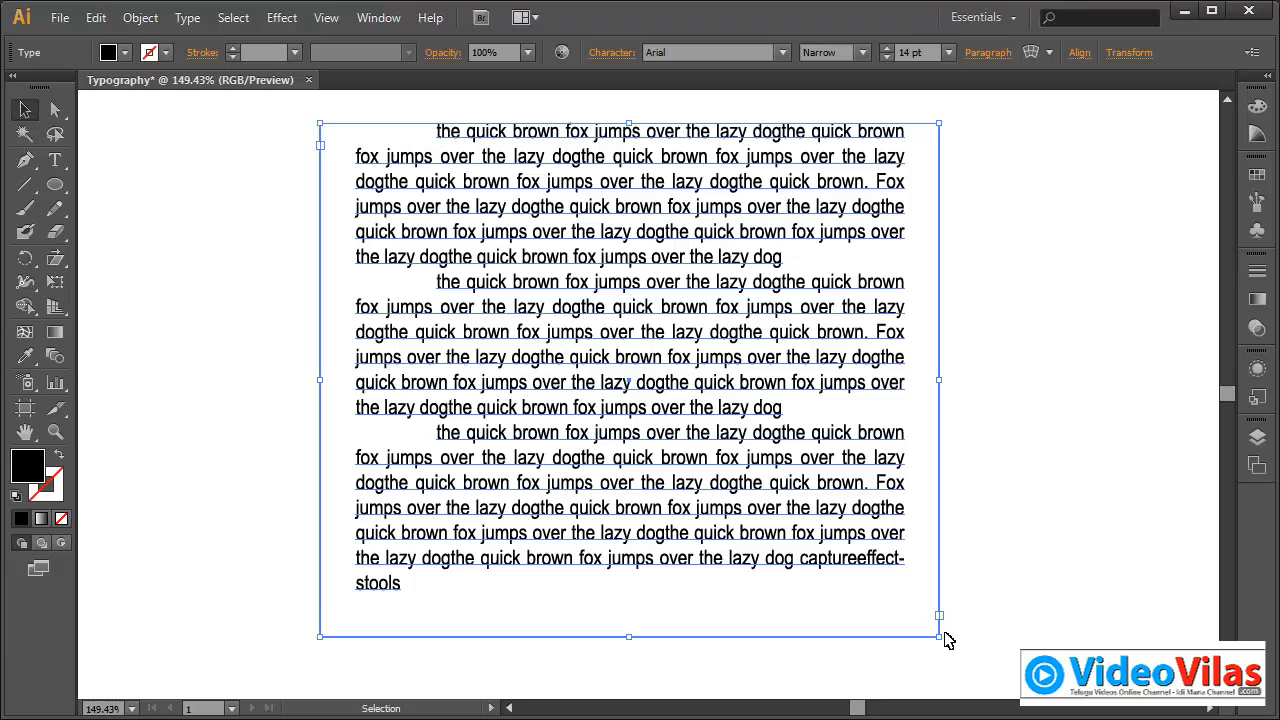
pyautogui.moveTo(940, 616); pyautogui.dragTo(951, 655)
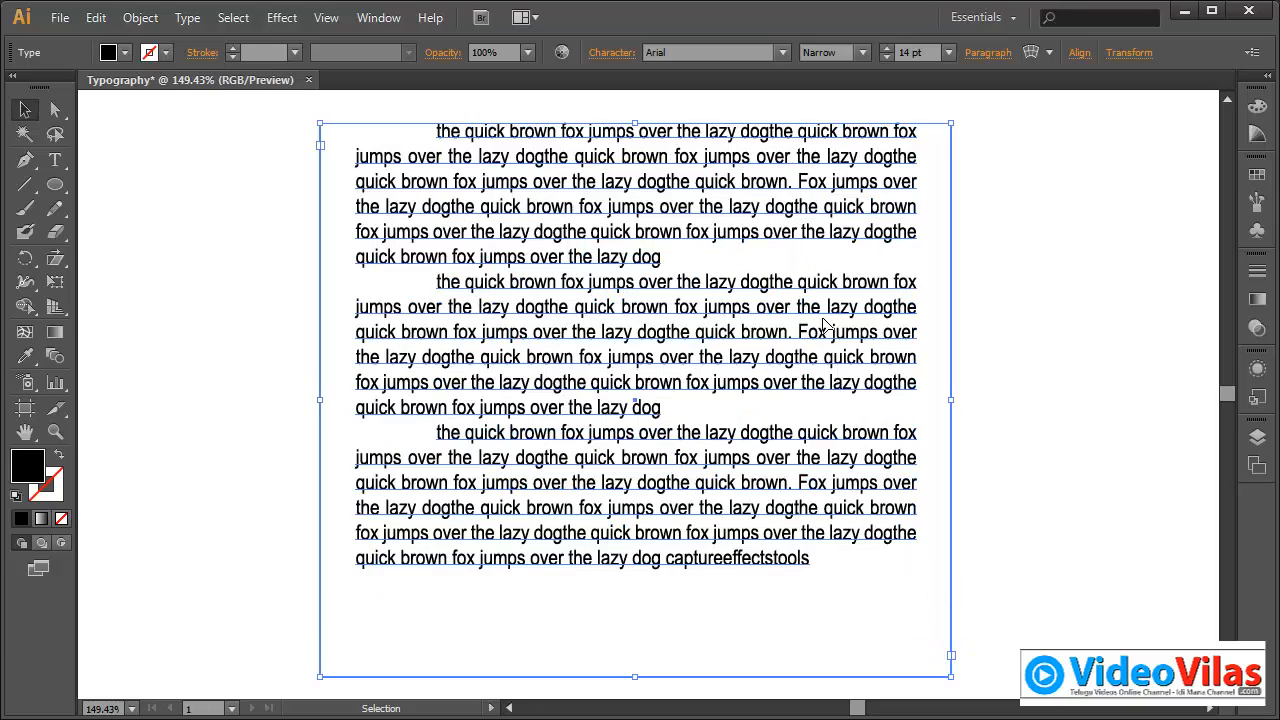
# Step: Insert one blank line after the first paragraph and another after the second paragraph
pyautogui.press('t')
pyautogui.tripleClick(735, 215)
pyautogui.click(687, 265)
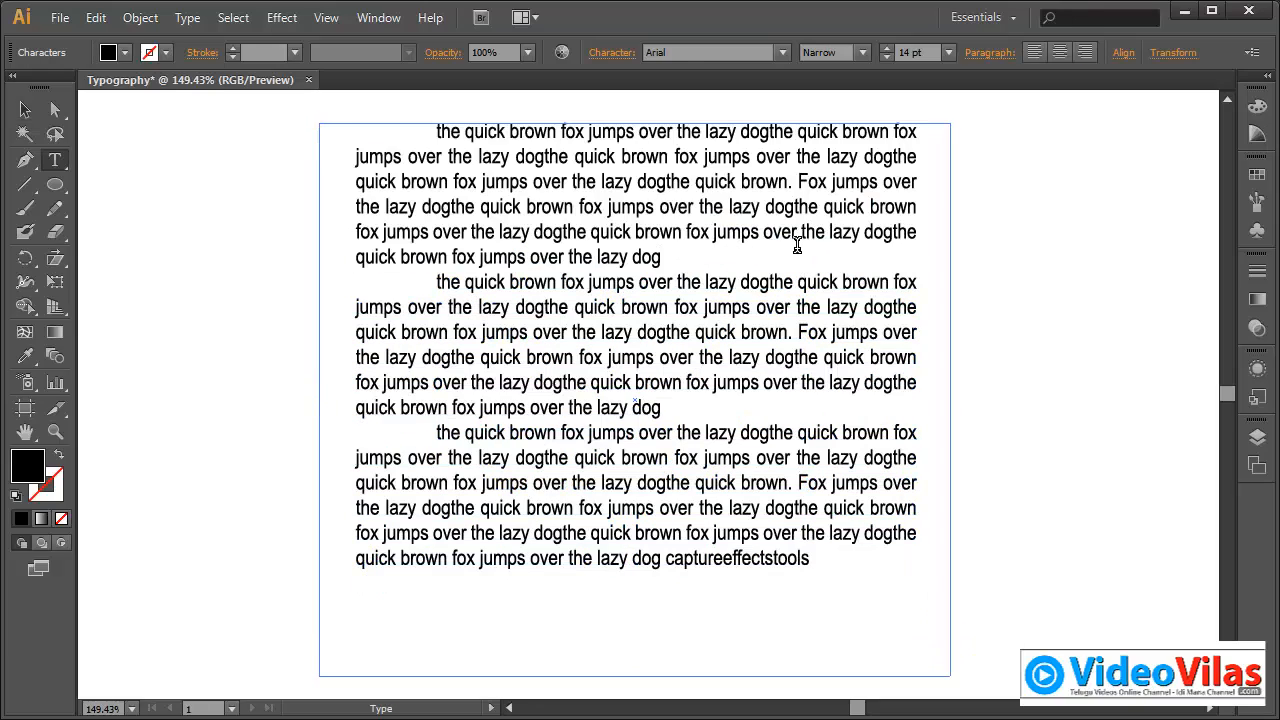
pyautogui.press('Return')
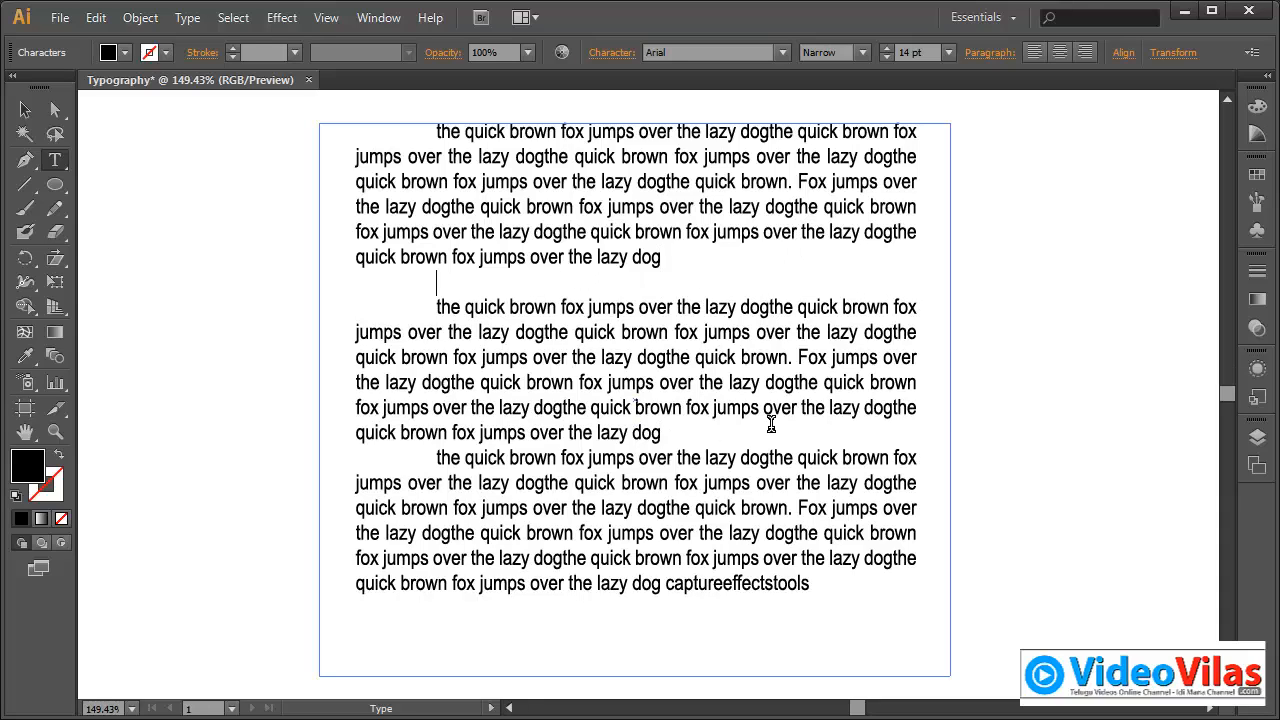
pyautogui.press('Return')
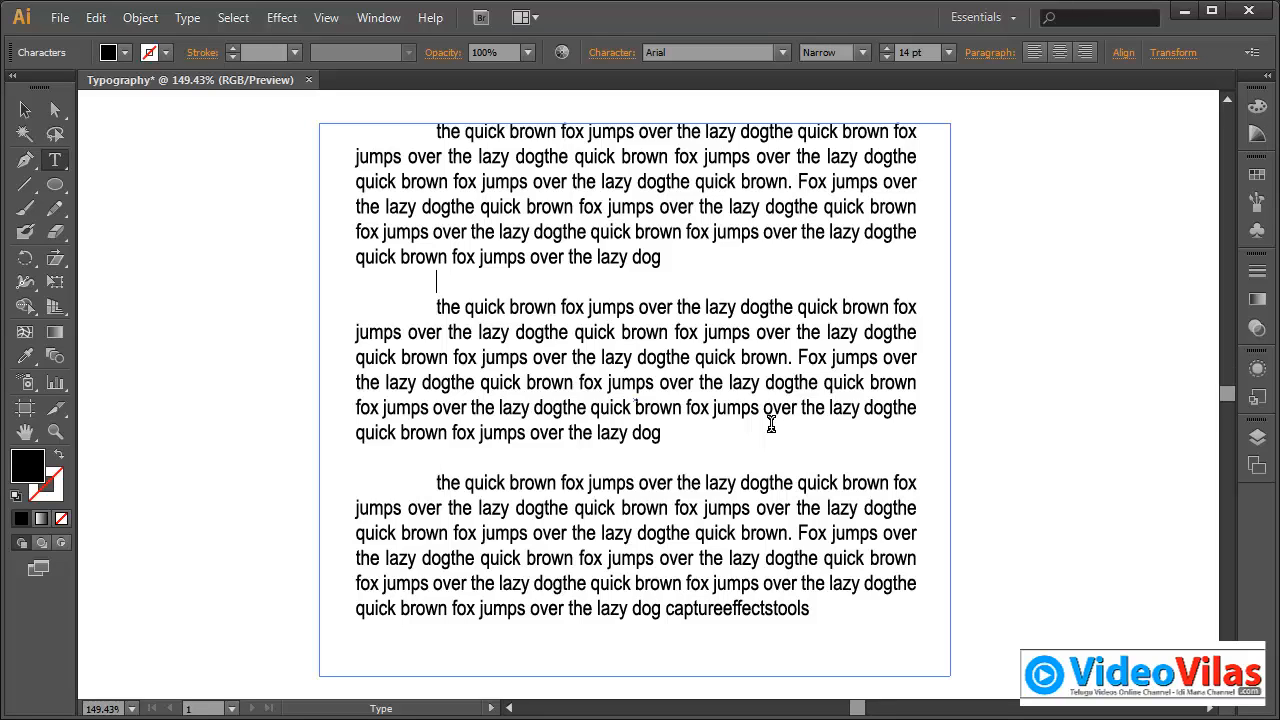
# Step: Remove the blank lines between the three paragraphs and nudge the text block slightly downward
pyautogui.press('BackSpace')
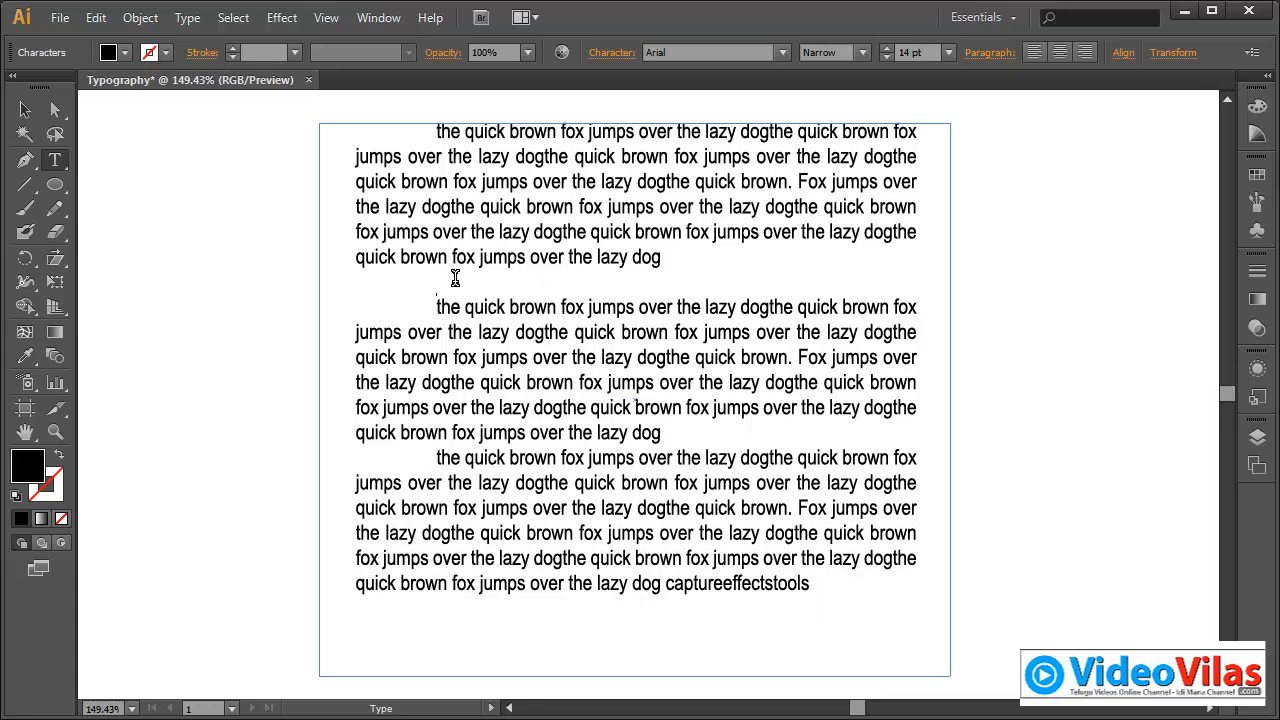
pyautogui.press('BackSpace')
pyautogui.click(25, 109)
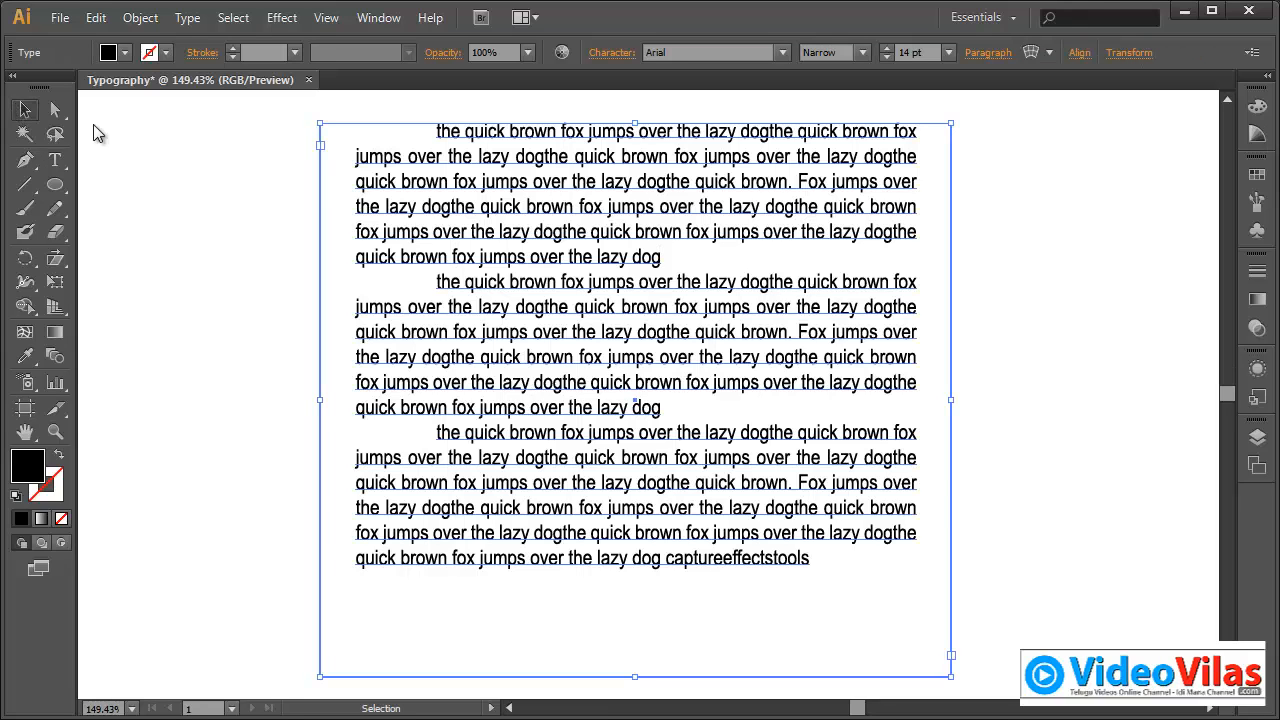
pyautogui.moveTo(734, 222); pyautogui.dragTo(734, 229)
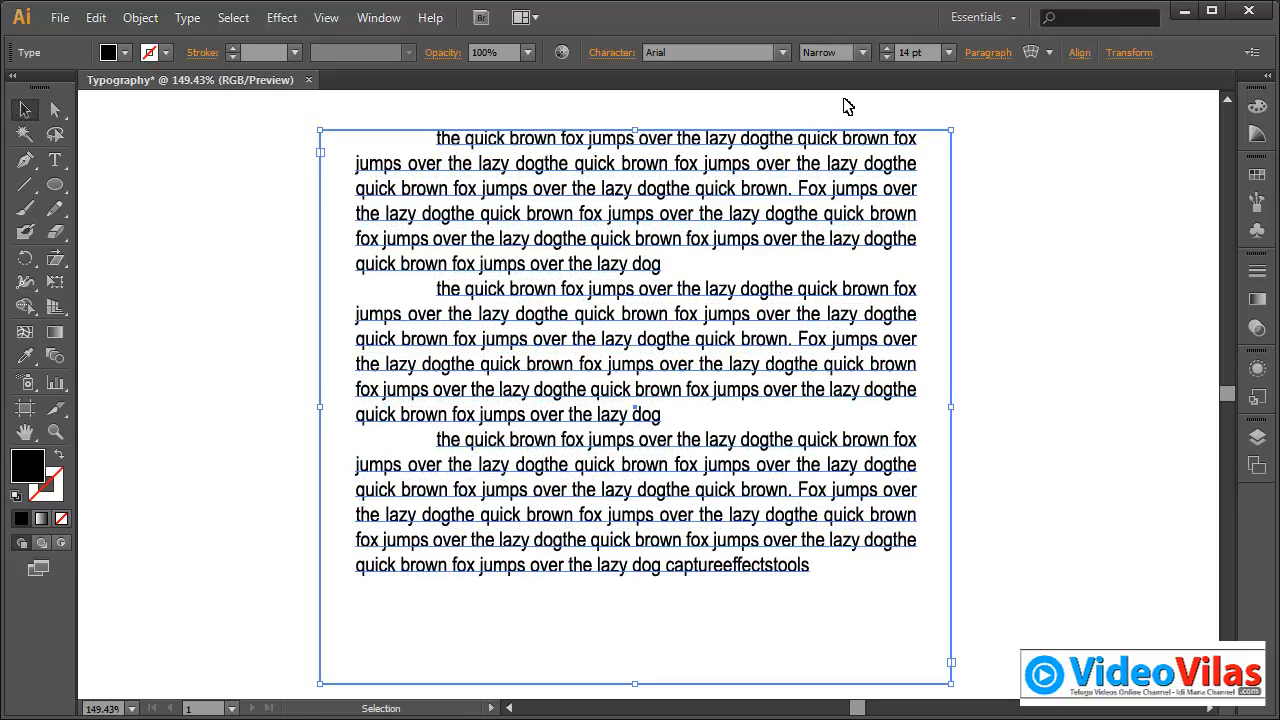
# Step: Set the text block's left, right and first-line indents to 0 pt
pyautogui.click(988, 54)
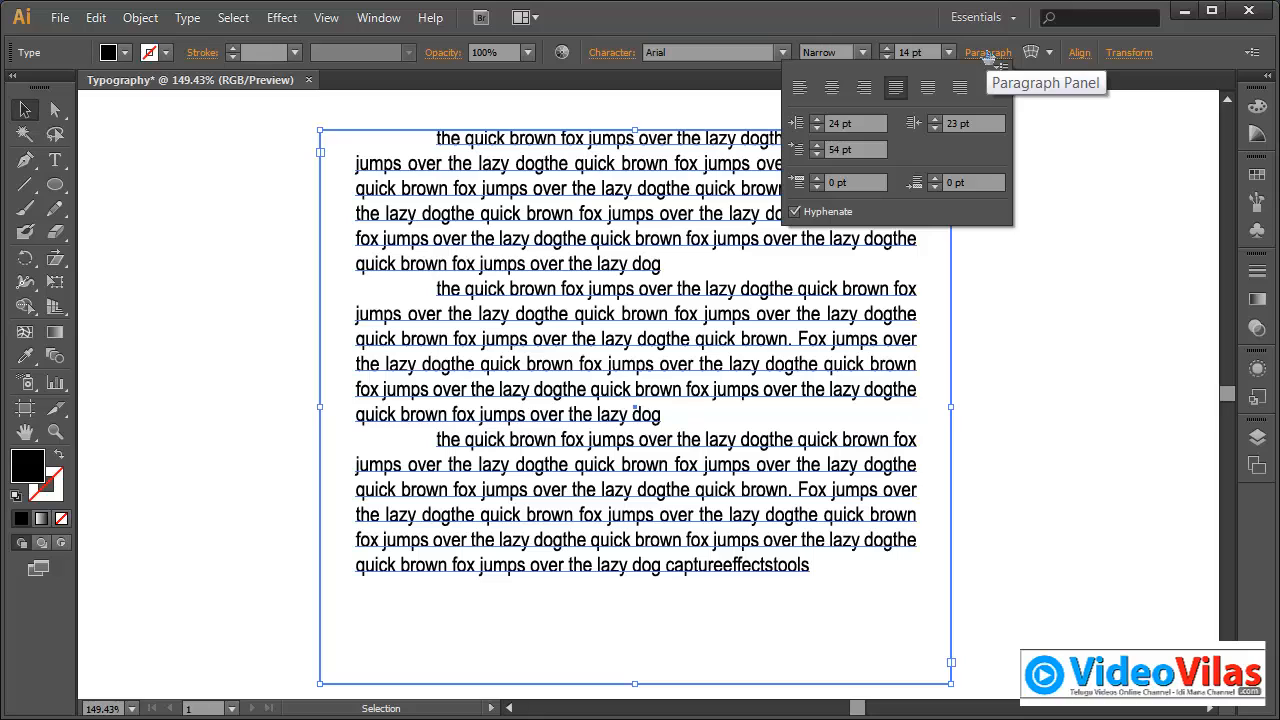
pyautogui.click(816, 122)
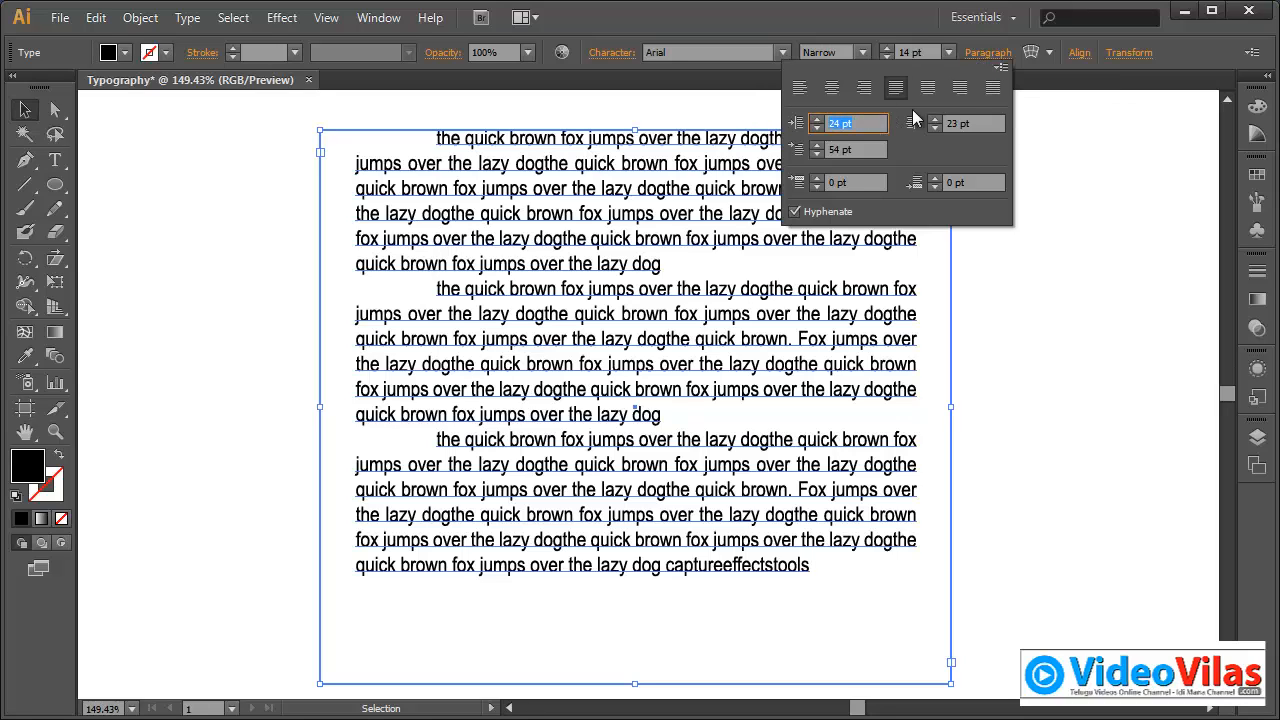
pyautogui.write('0')
pyautogui.click(976, 124)
pyautogui.write('0')
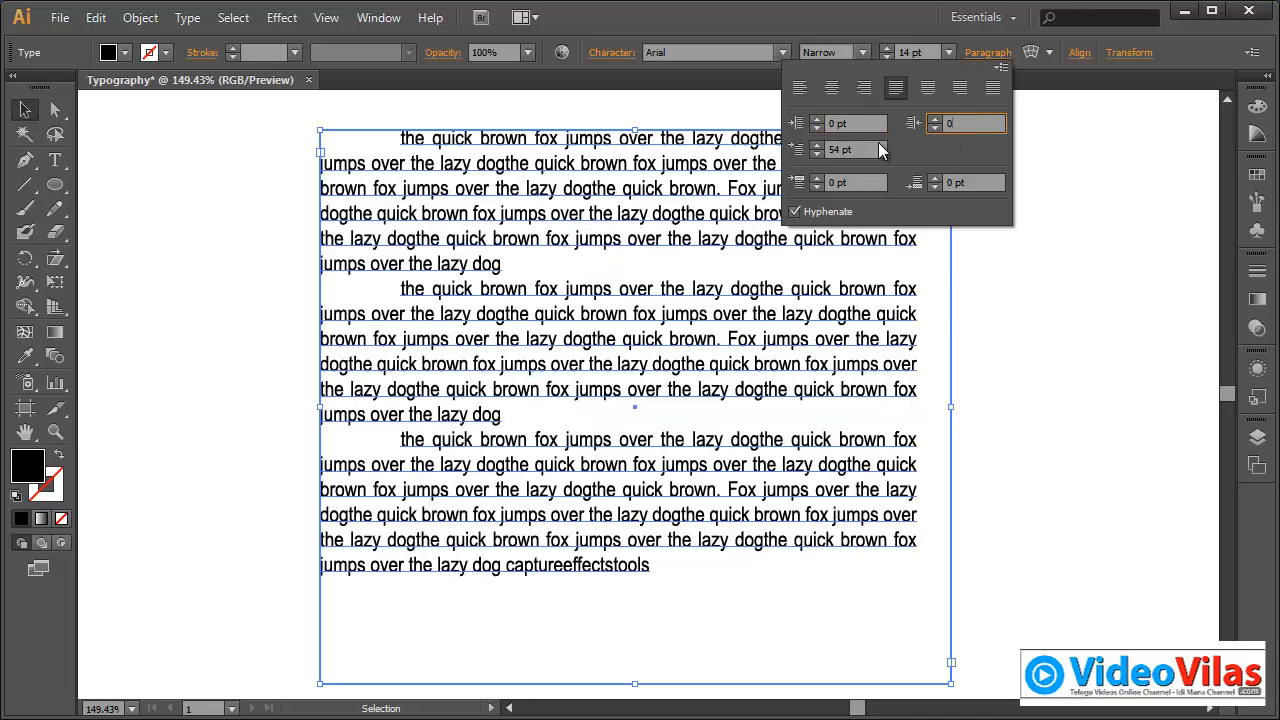
pyautogui.click(858, 149)
pyautogui.write('0')
pyautogui.click(858, 183)
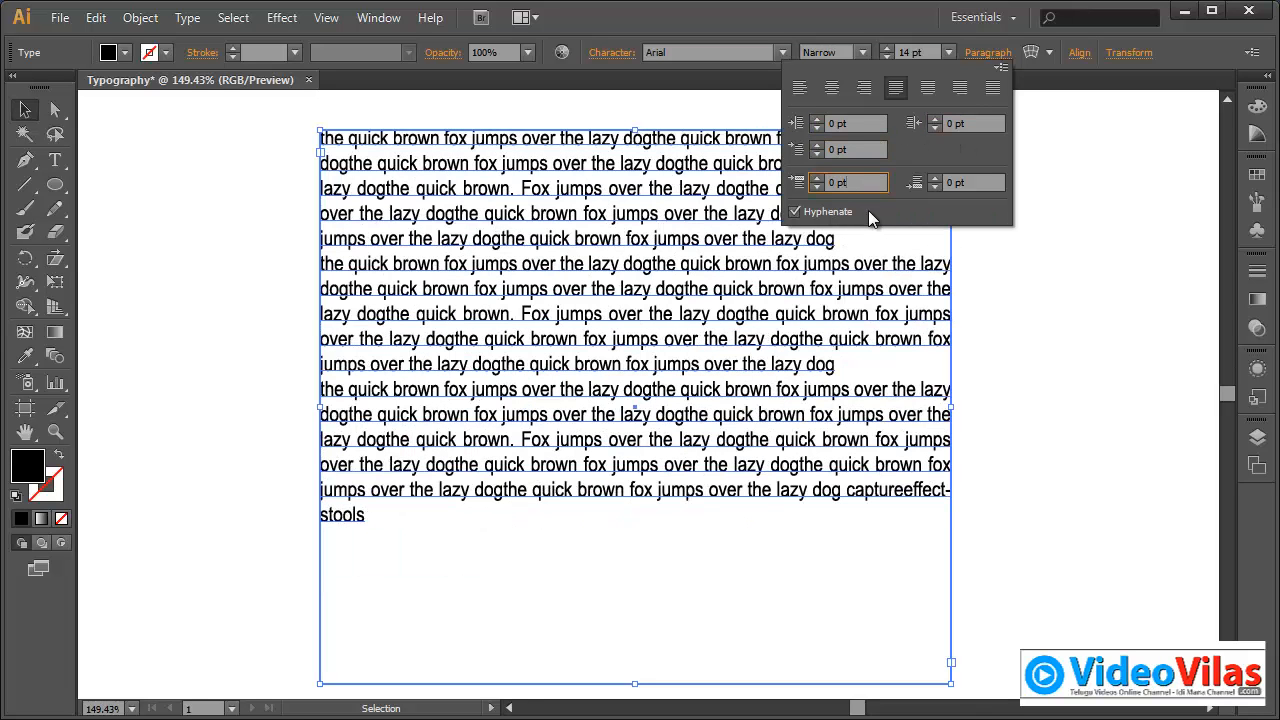
pyautogui.click(783, 12)
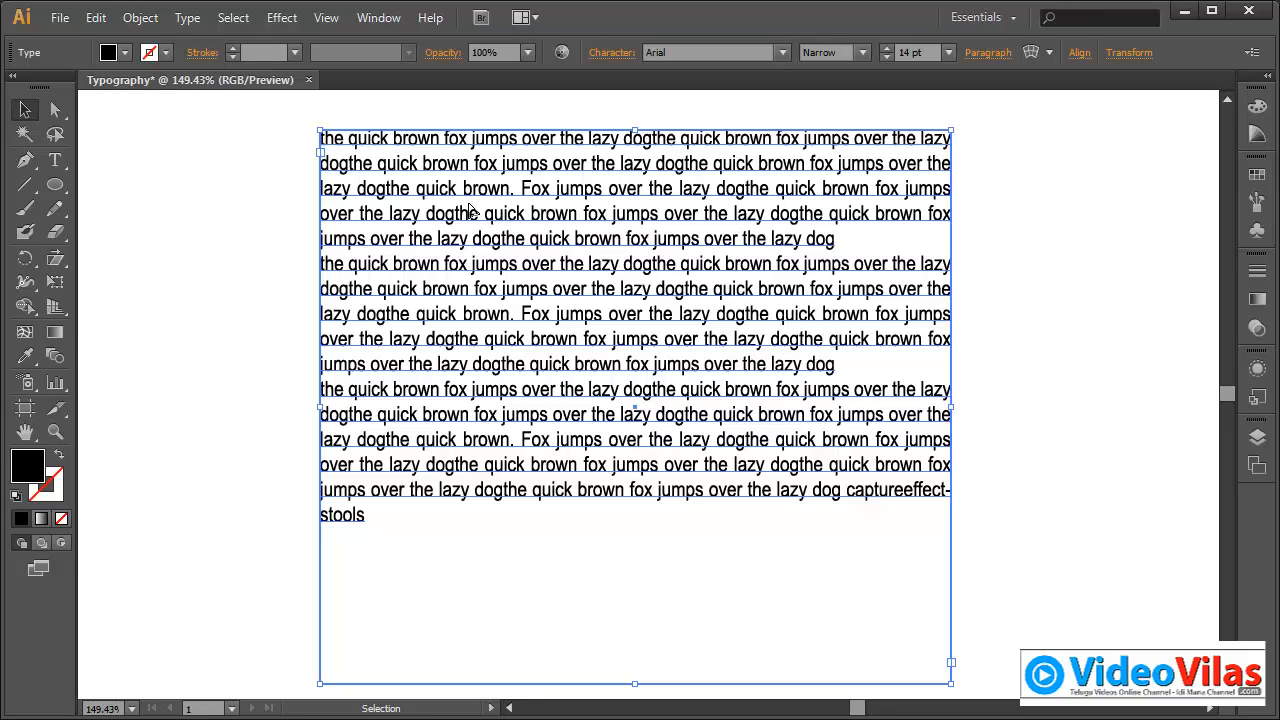
# Step: Examine the font, recent font and size choices for the text, along with its character and paragraph settings
pyautogui.click(55, 162)
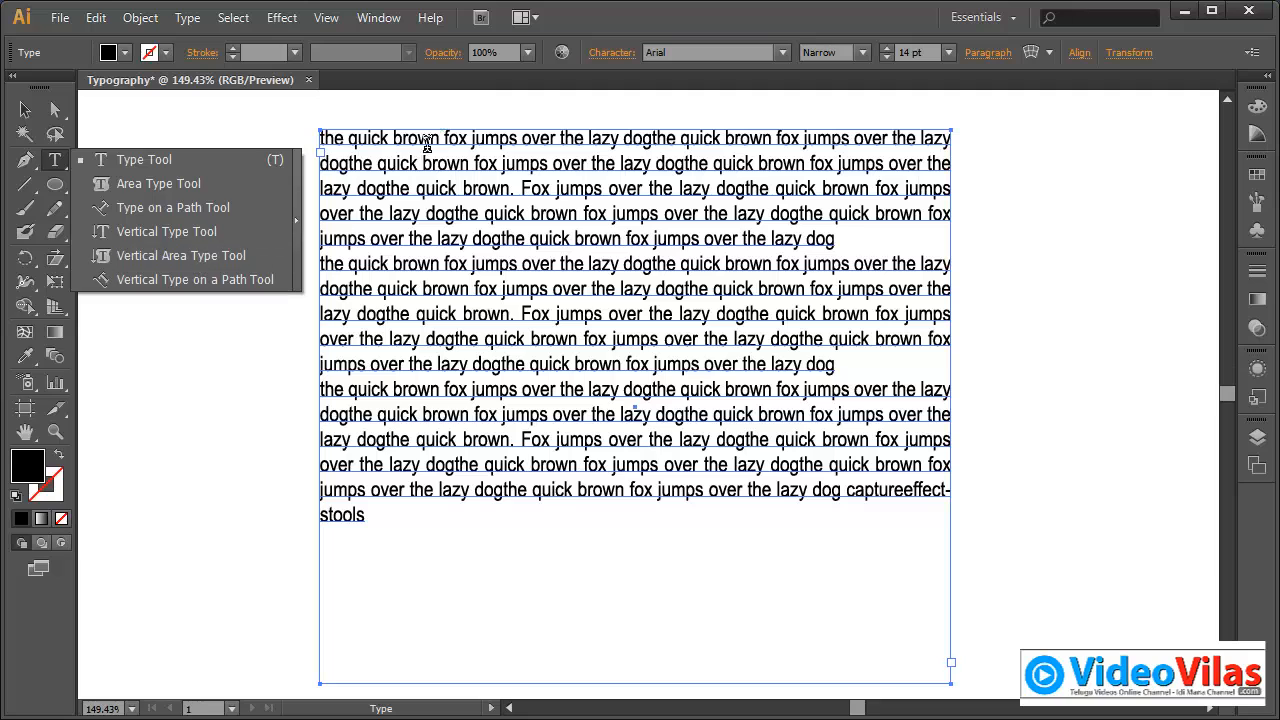
pyautogui.click(576, 16)
pyautogui.click(187, 17)
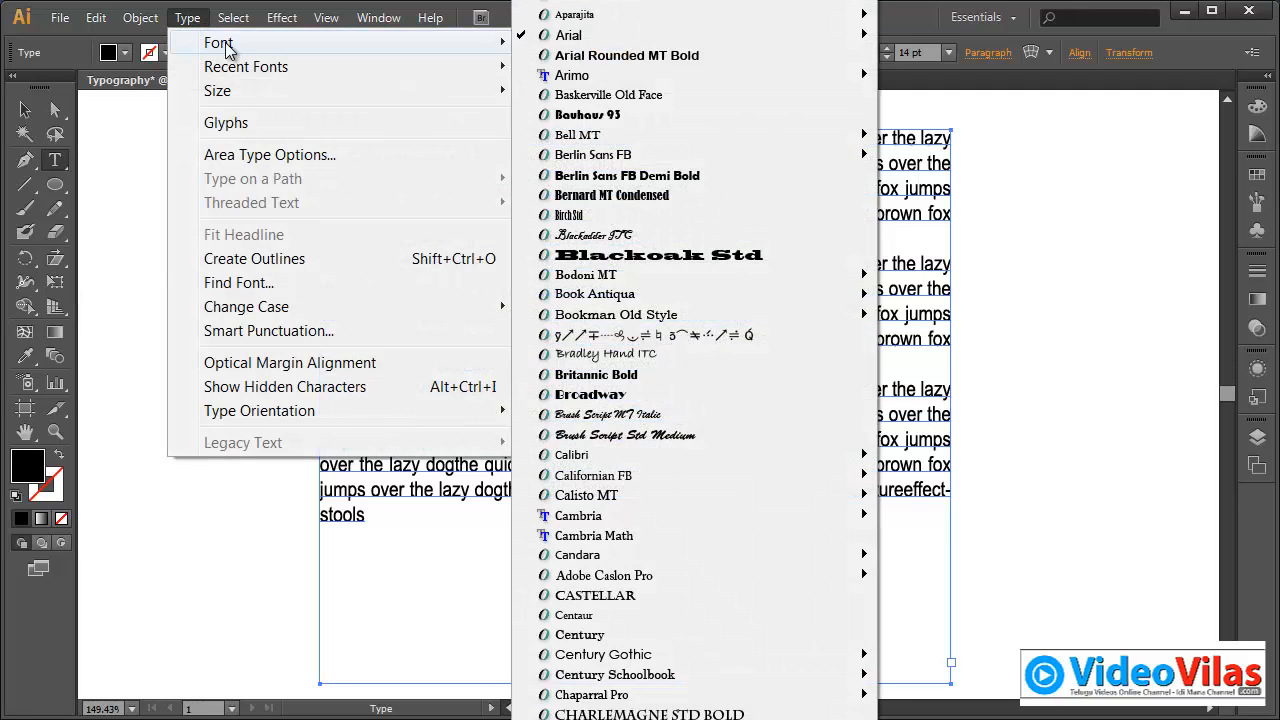
pyautogui.moveTo(241, 77)
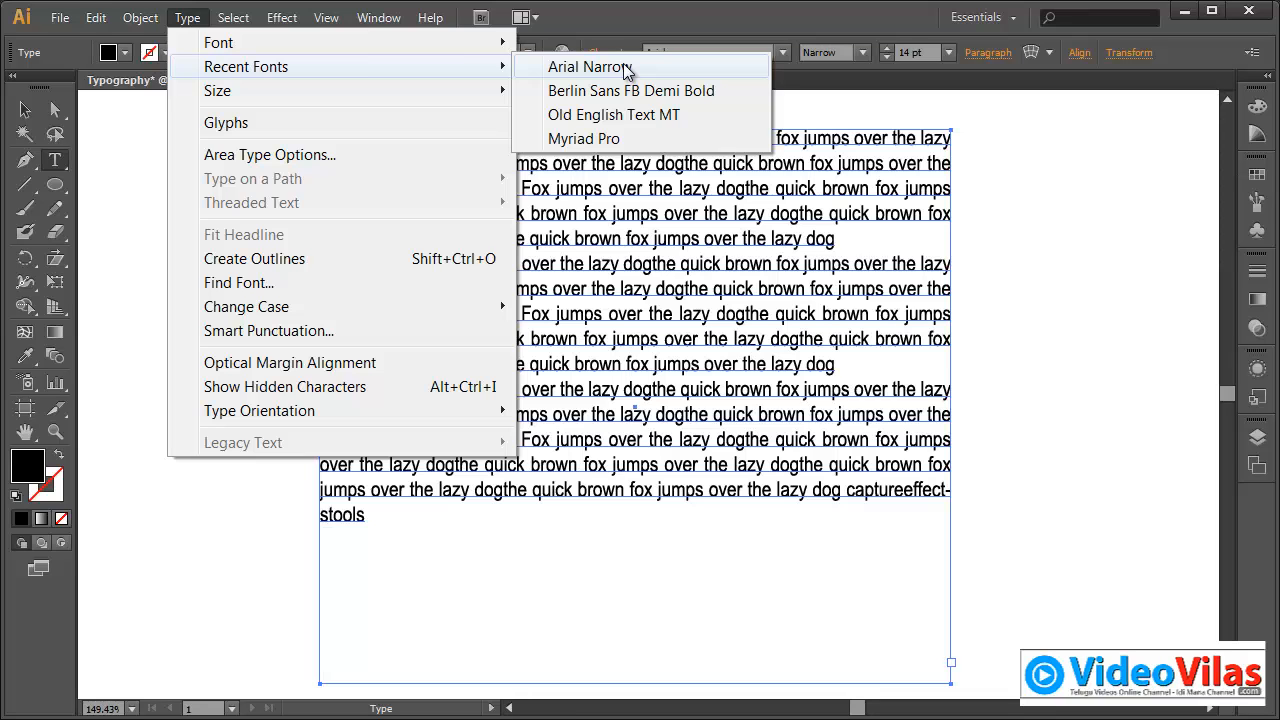
pyautogui.click(60, 18)
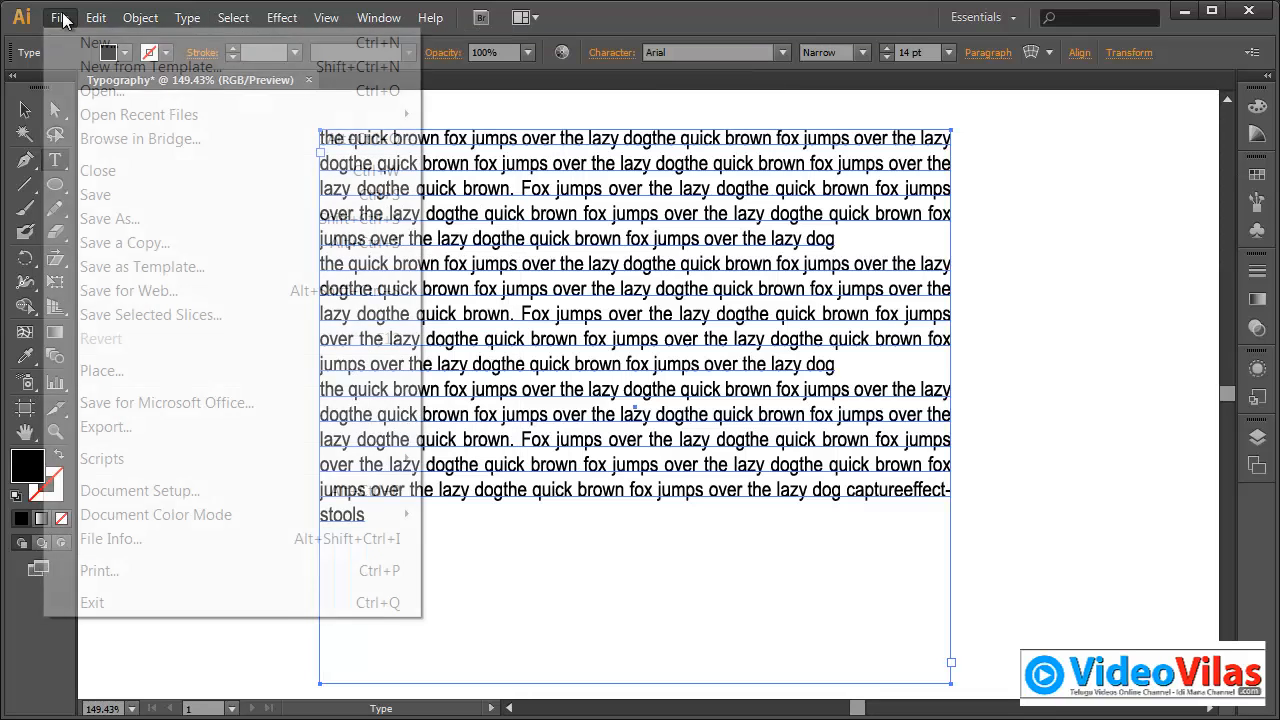
pyautogui.moveTo(138, 116)
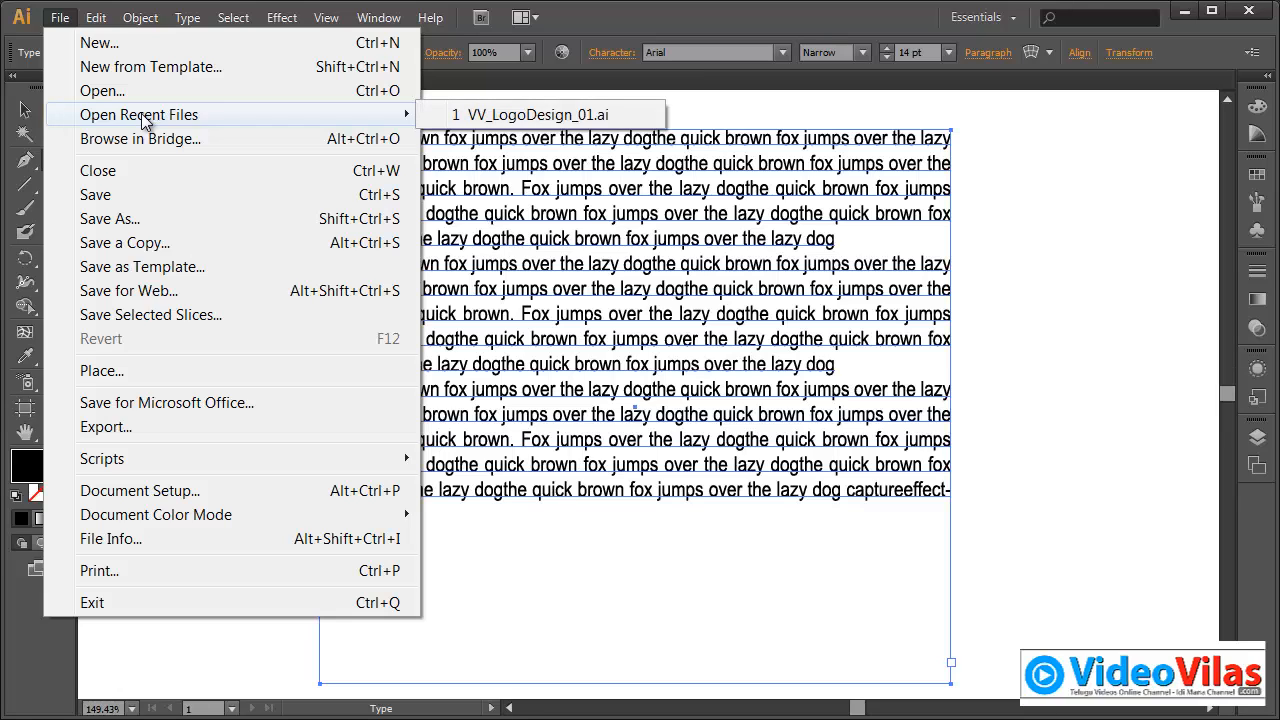
pyautogui.click(588, 18)
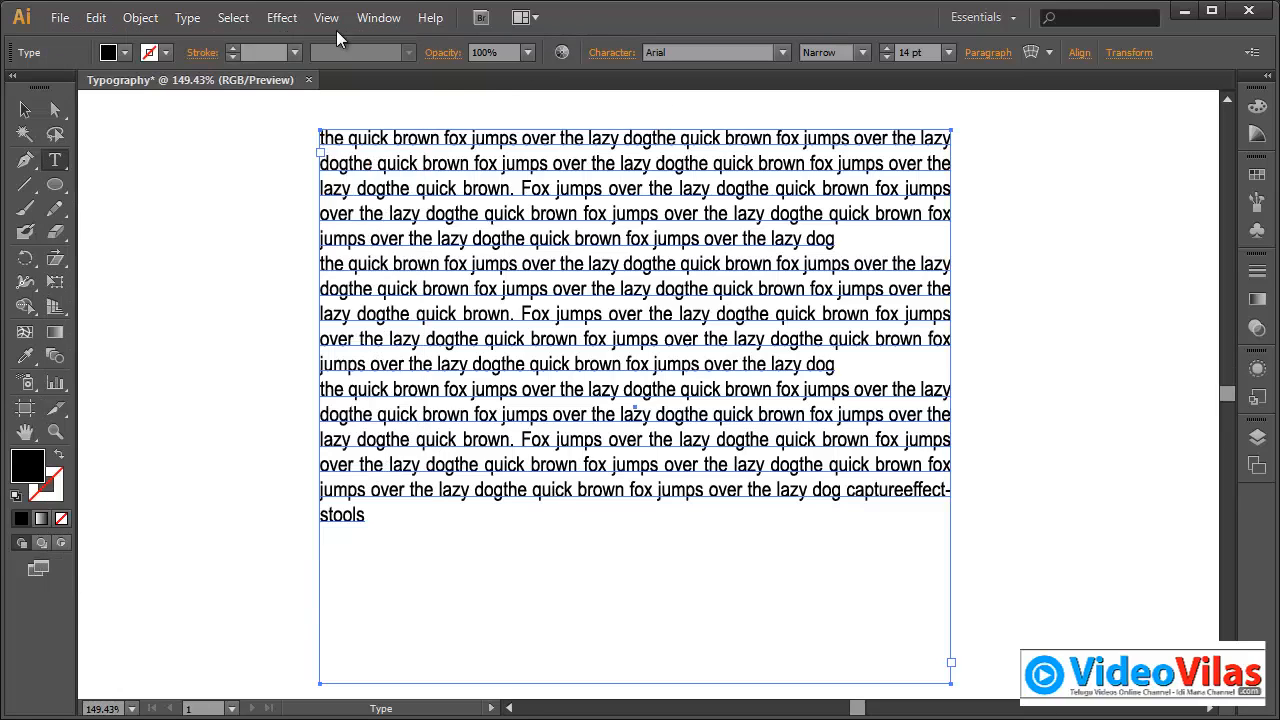
pyautogui.click(190, 18)
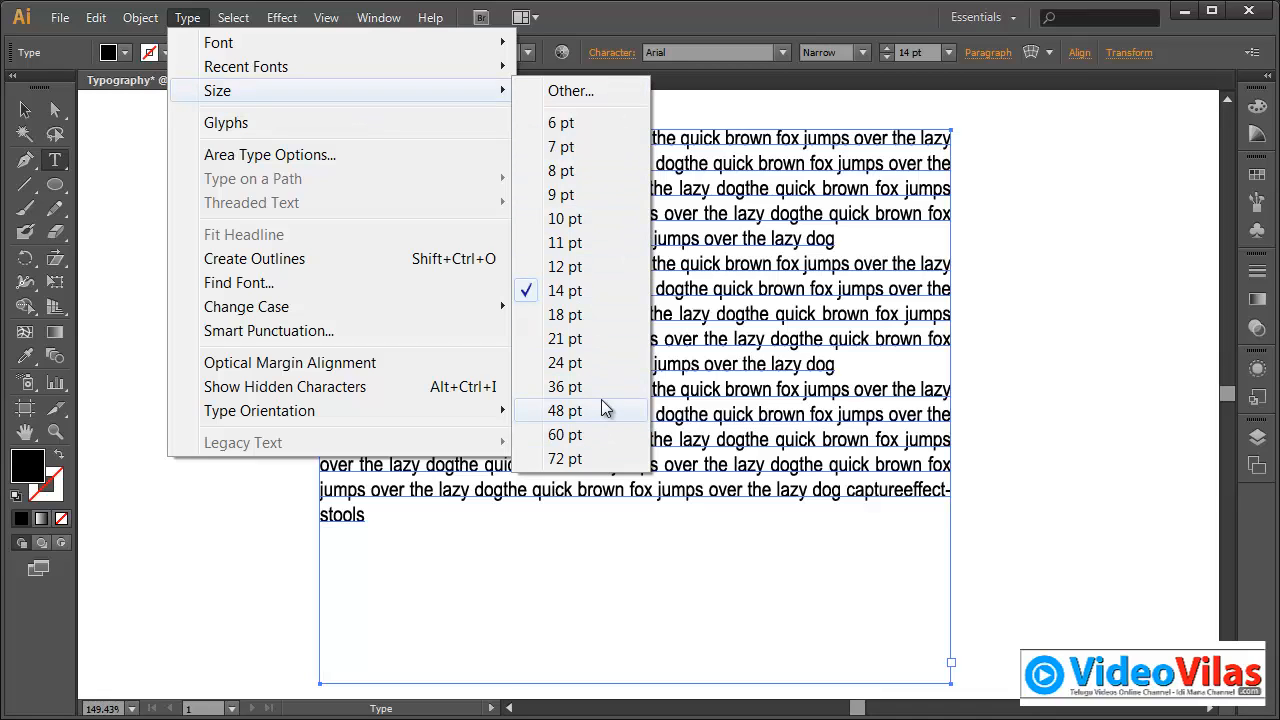
pyautogui.click(731, 20)
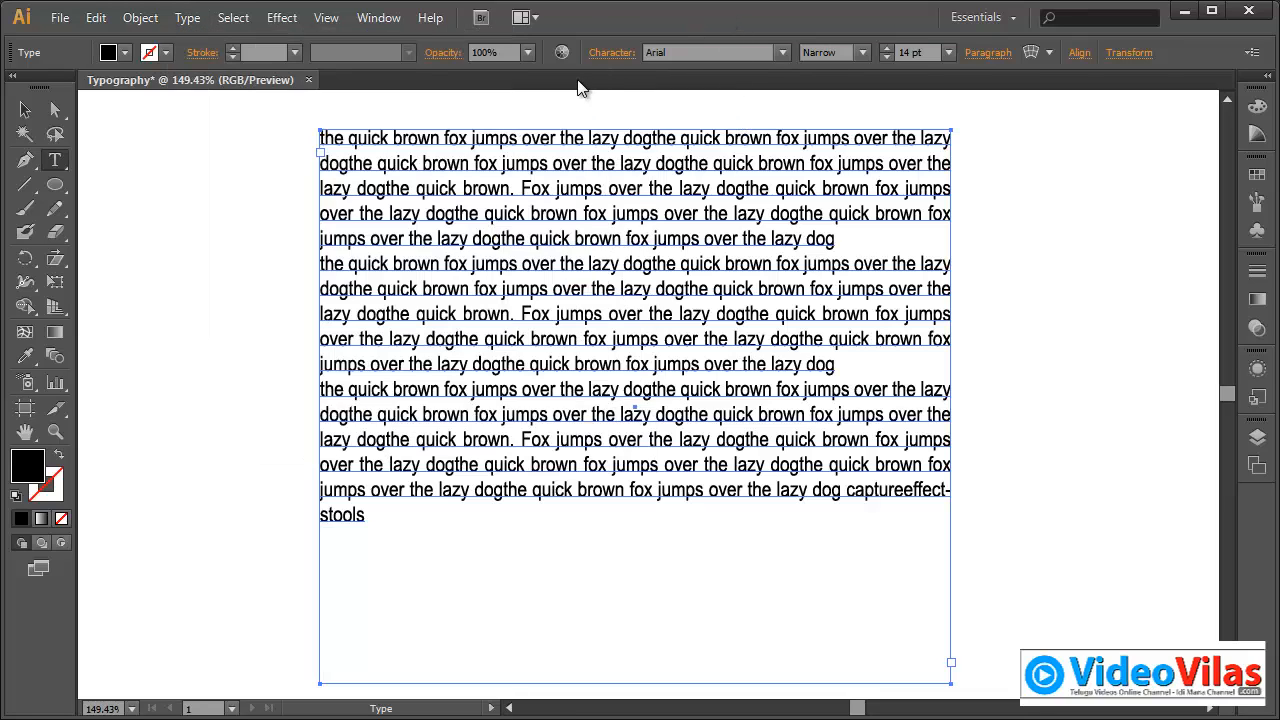
pyautogui.click(606, 53)
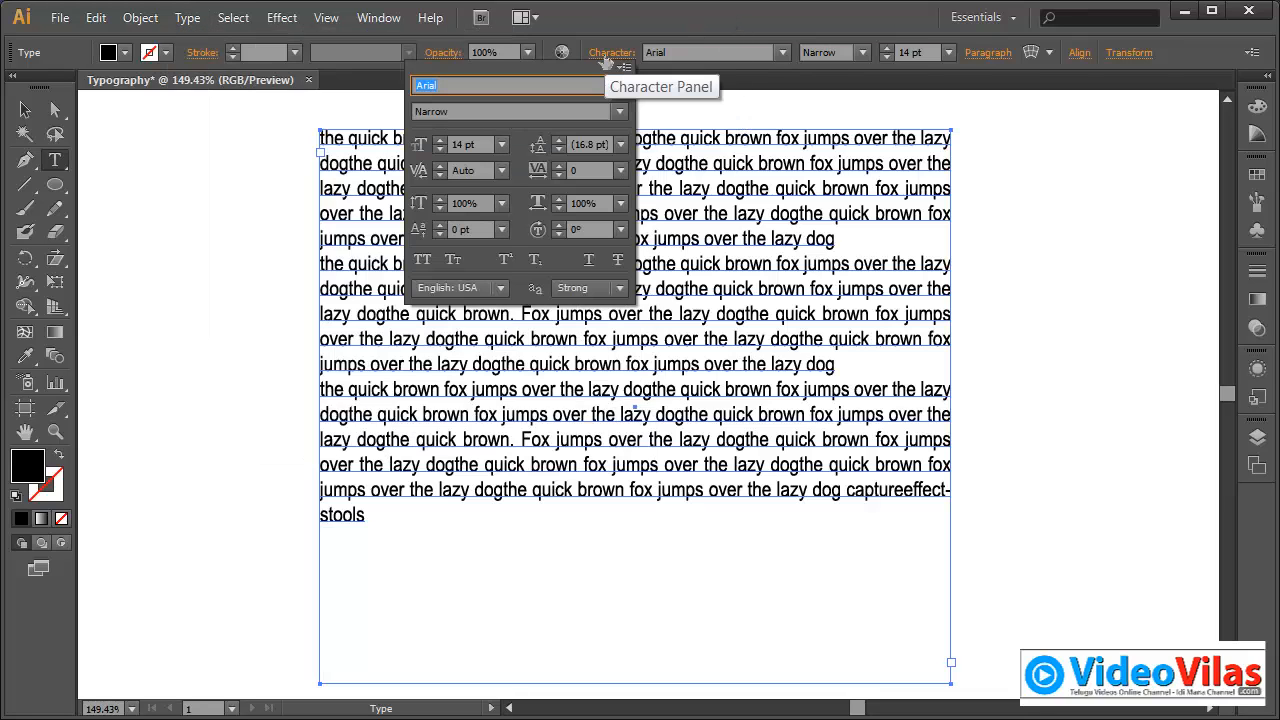
pyautogui.click(998, 56)
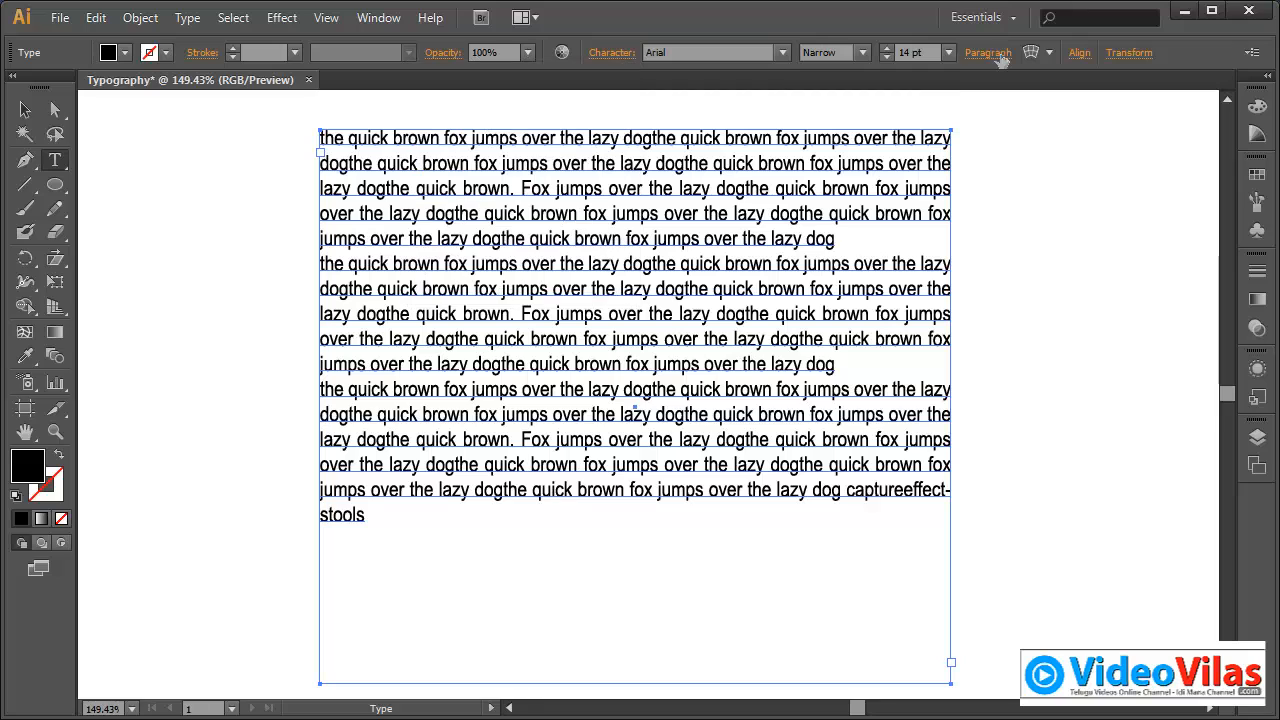
pyautogui.click(979, 60)
# Step: Delete the three-paragraph text block from the artboard
pyautogui.click(25, 110)
pyautogui.click(254, 137)
pyautogui.click(470, 344)
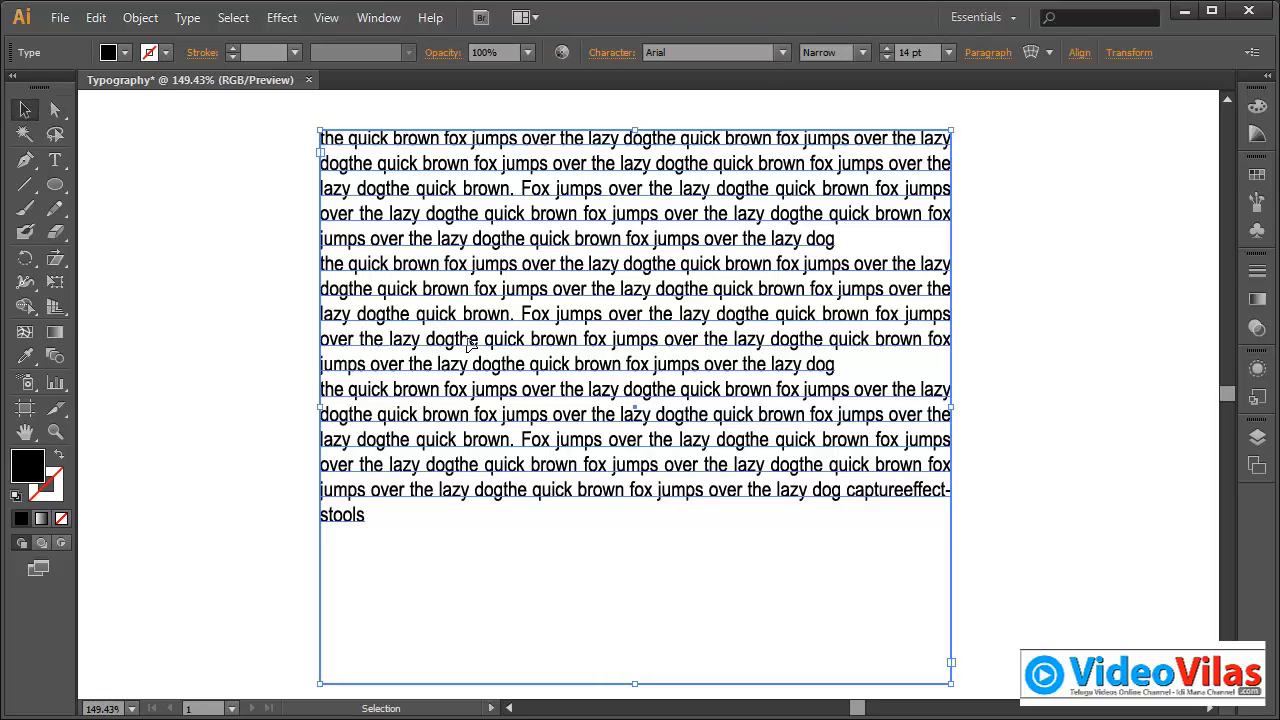
pyautogui.press('Delete')
pyautogui.press('d')
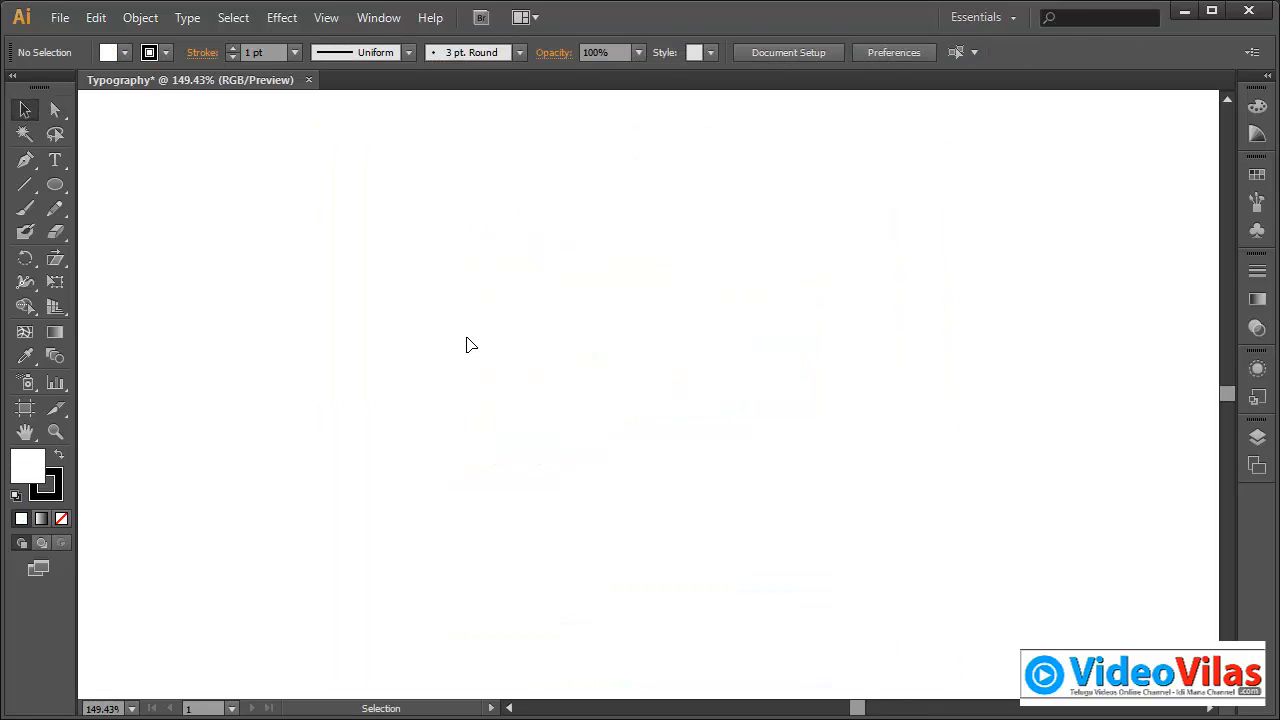
pyautogui.doubleClick(27, 431)
# Step: Start a point text object on the empty artboard and bring up Glyphs, placed beside the text and enlarged
pyautogui.click(192, 22)
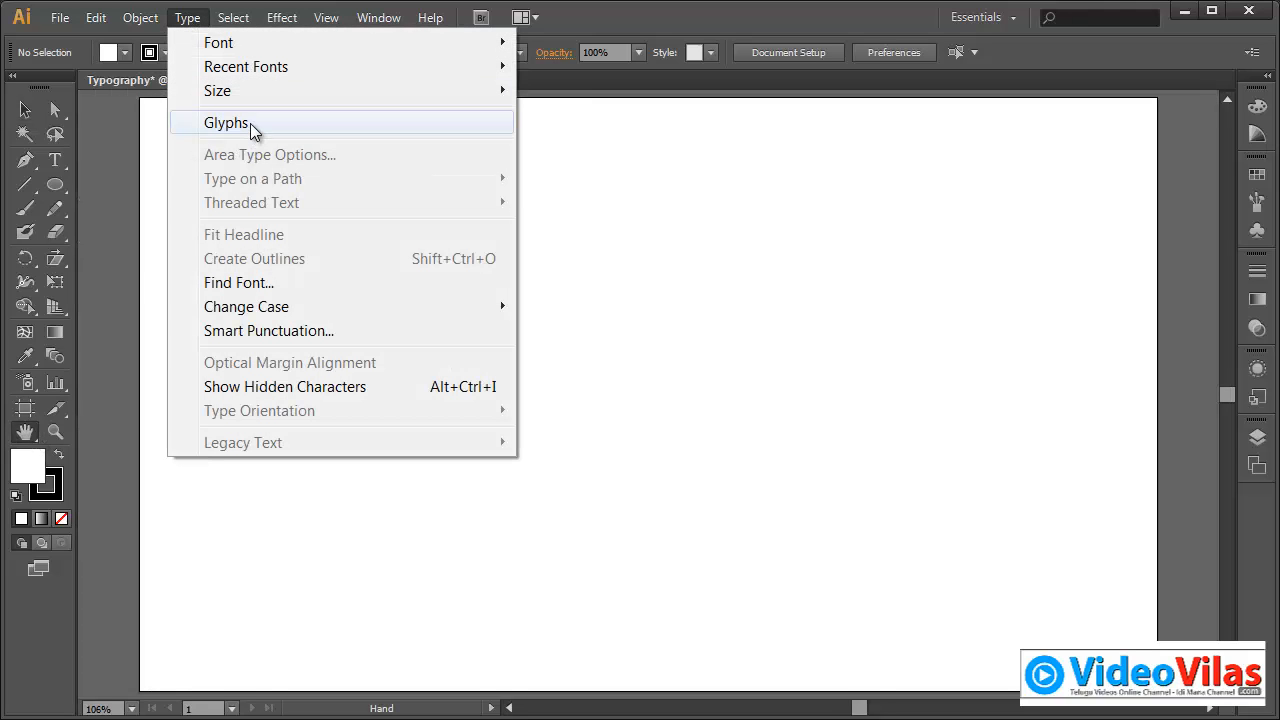
pyautogui.click(612, 18)
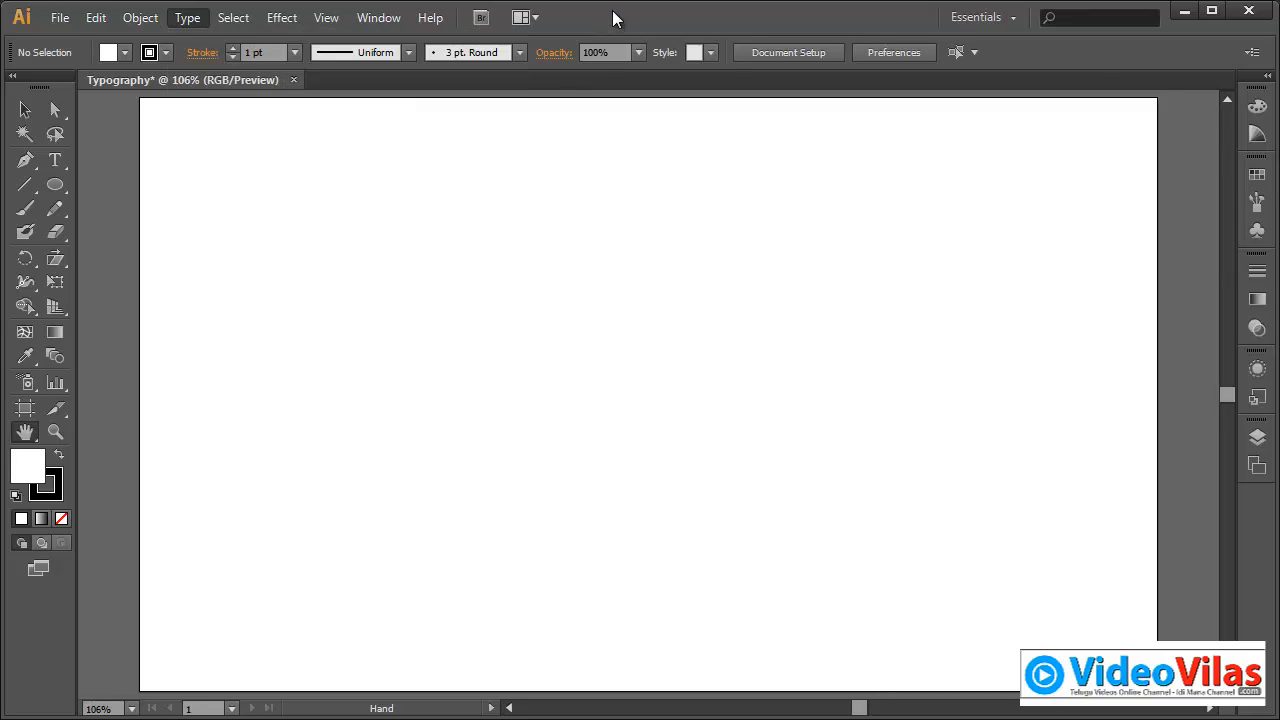
pyautogui.click(55, 431)
pyautogui.moveTo(311, 254); pyautogui.dragTo(629, 470)
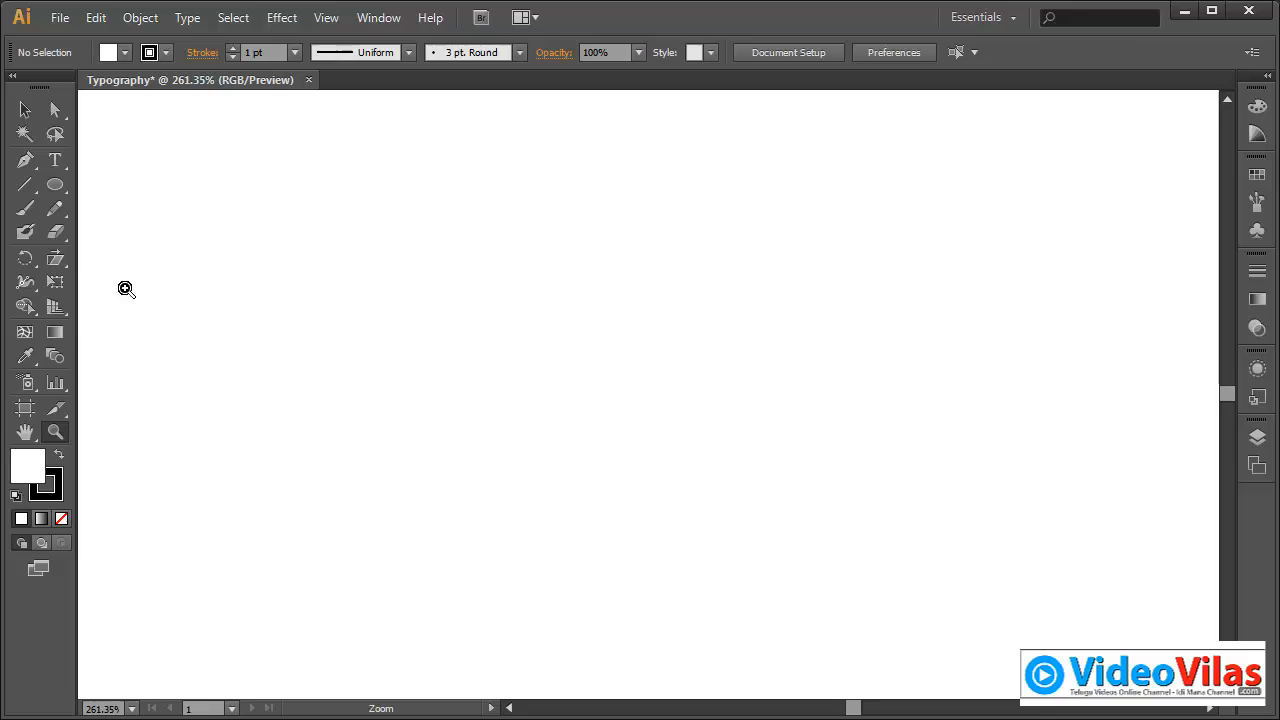
pyautogui.click(55, 160)
pyautogui.click(466, 329)
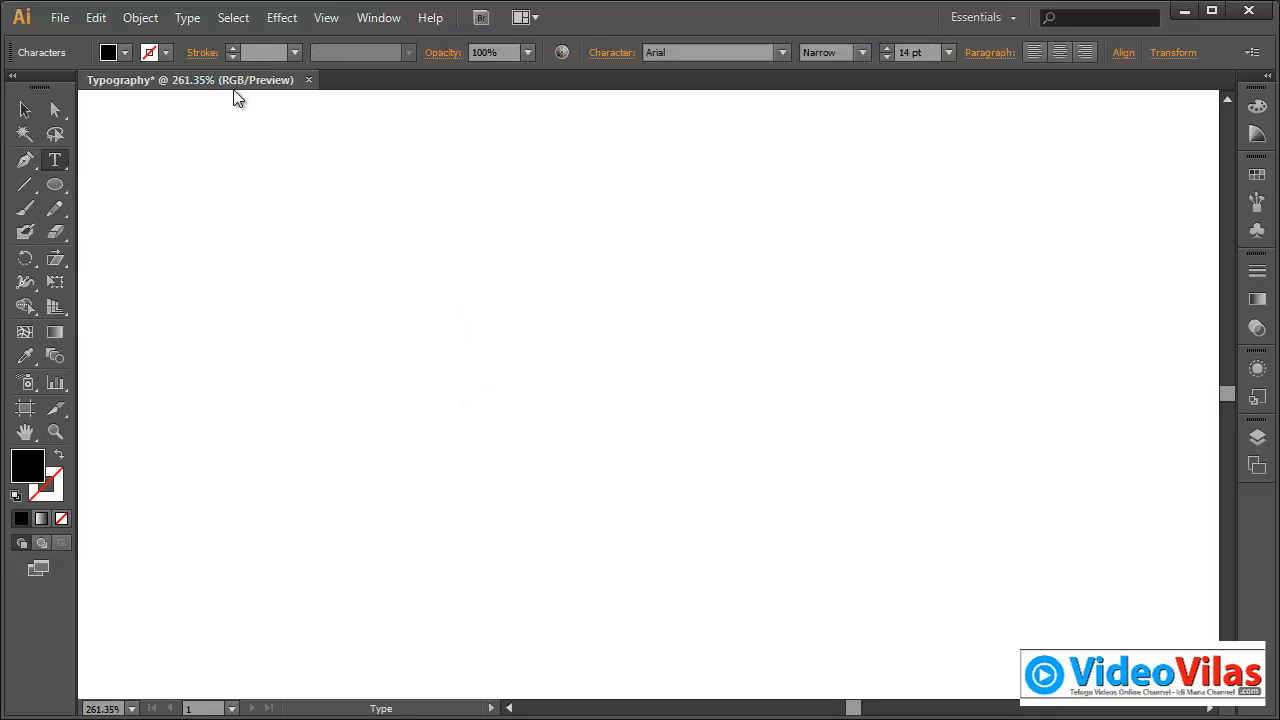
pyautogui.click(188, 18)
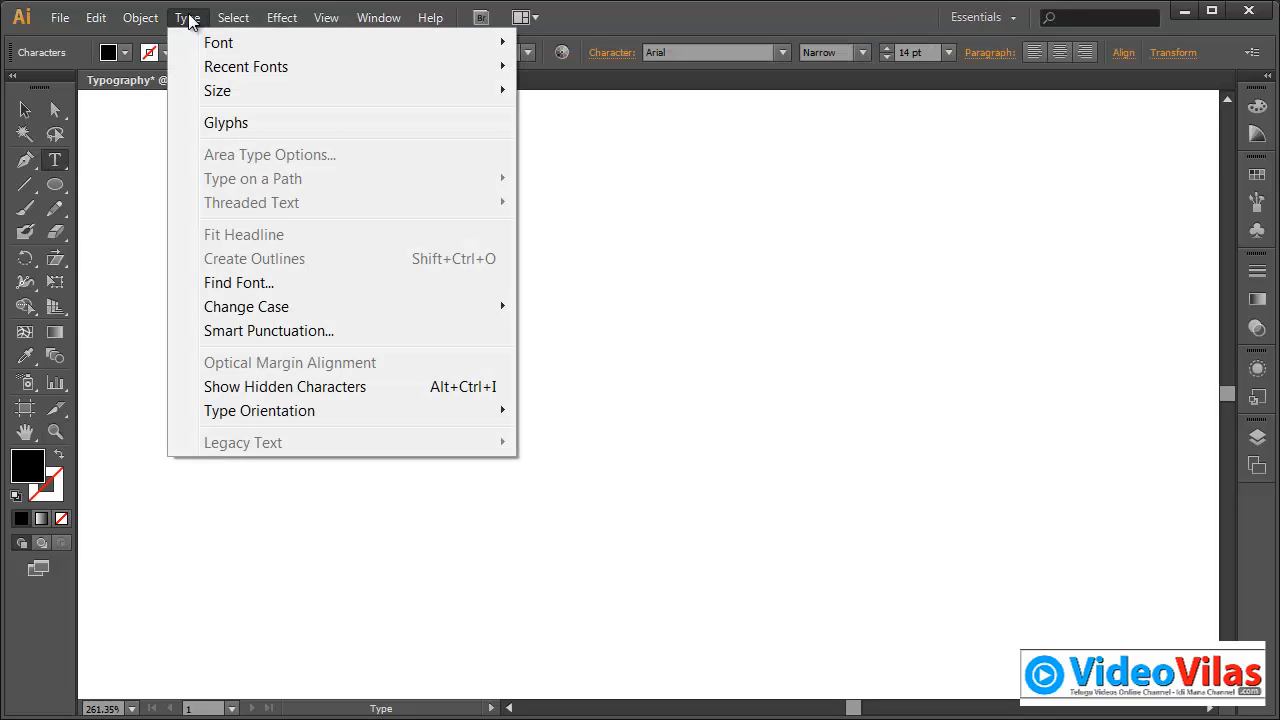
pyautogui.click(214, 124)
pyautogui.moveTo(135, 66); pyautogui.dragTo(1036, 188)
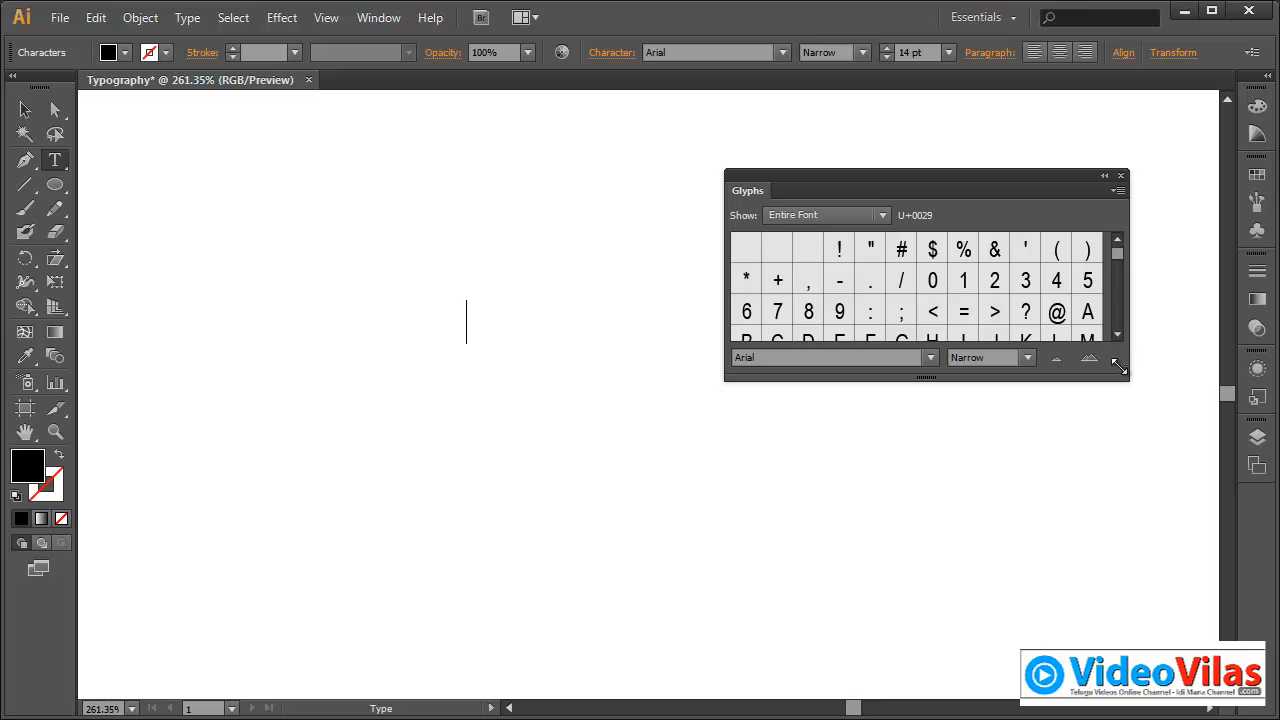
pyautogui.moveTo(1119, 367); pyautogui.dragTo(1184, 612)
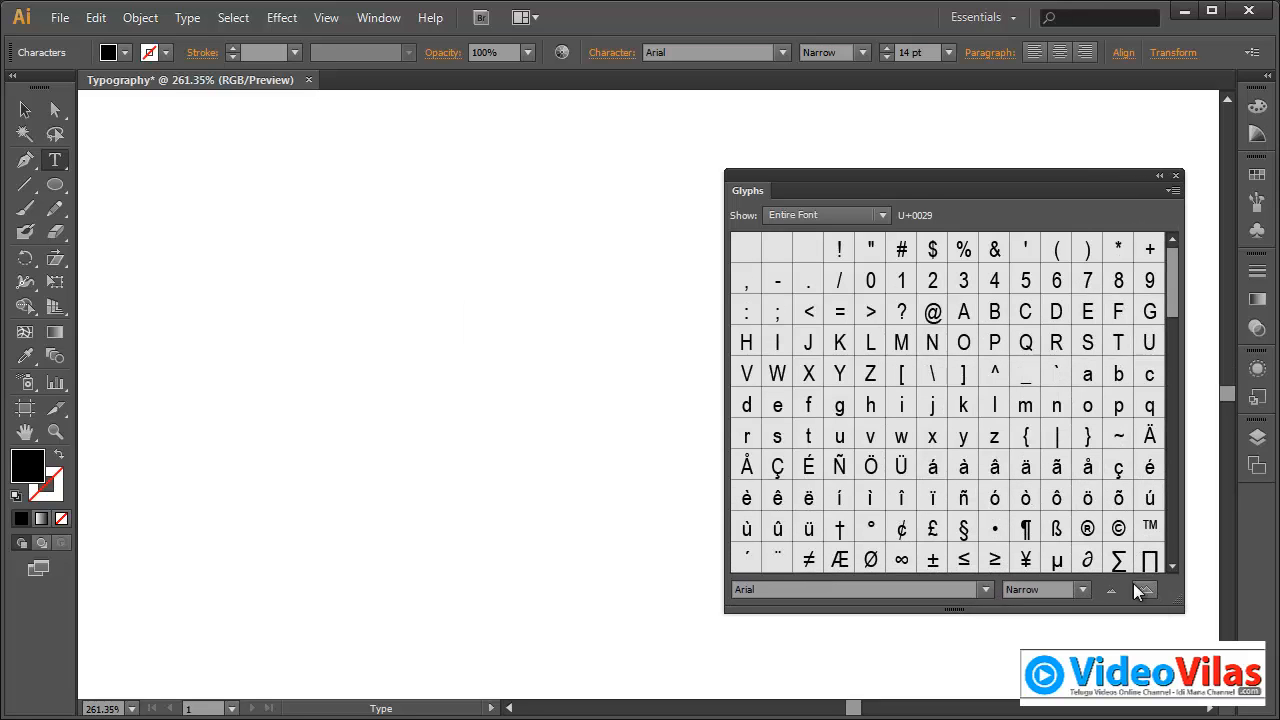
# Step: Insert the © glyph into the text object, and delete that object
pyautogui.scroll(-2, 1046, 456)
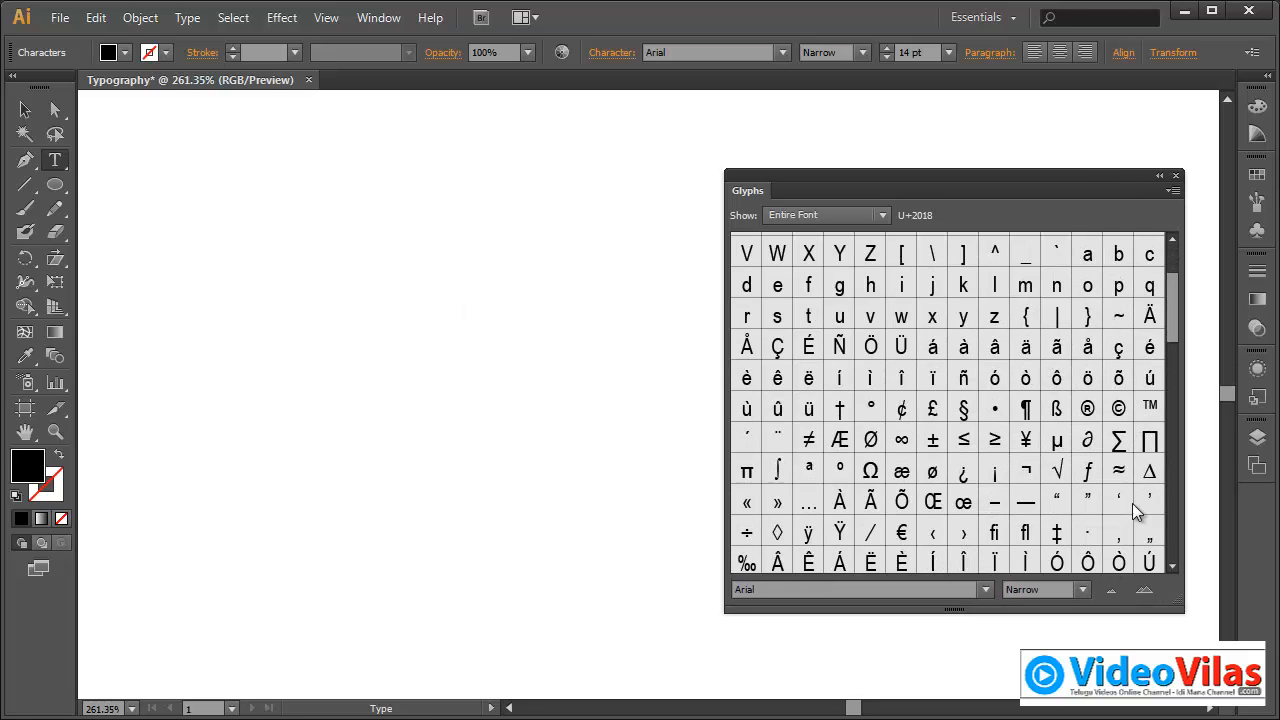
pyautogui.doubleClick(1121, 407)
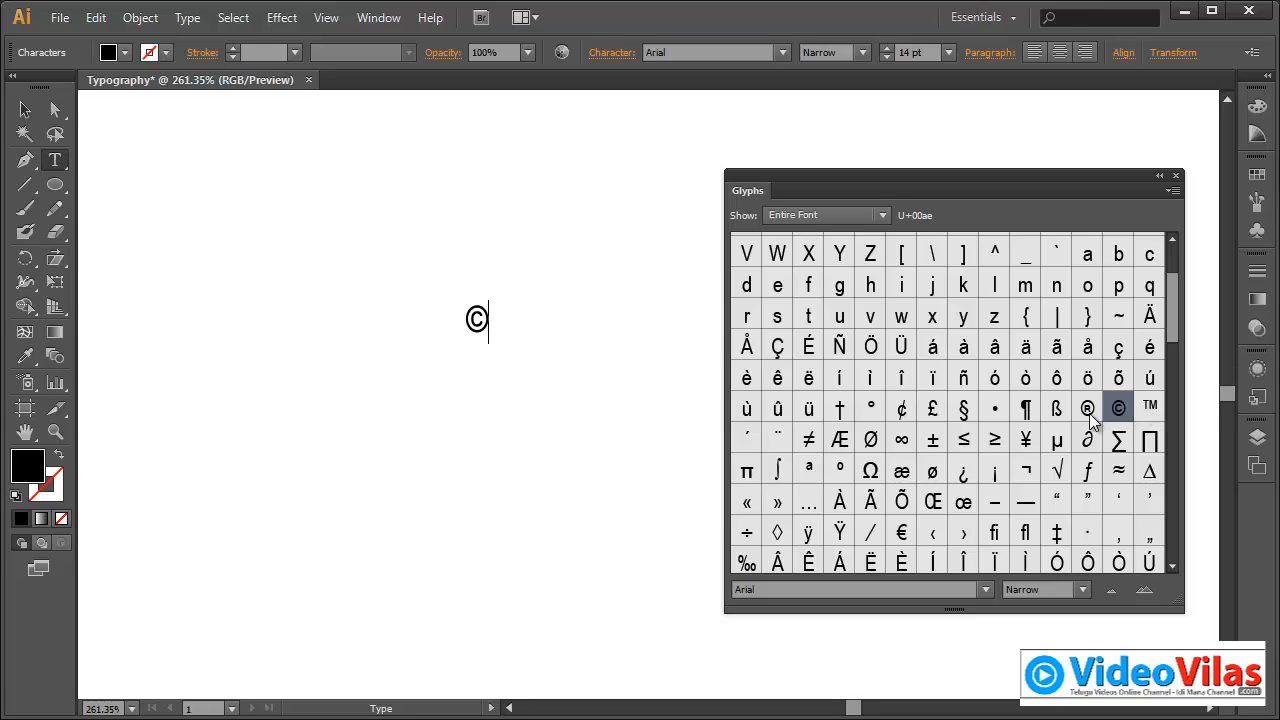
pyautogui.click(24, 110)
pyautogui.press('Delete')
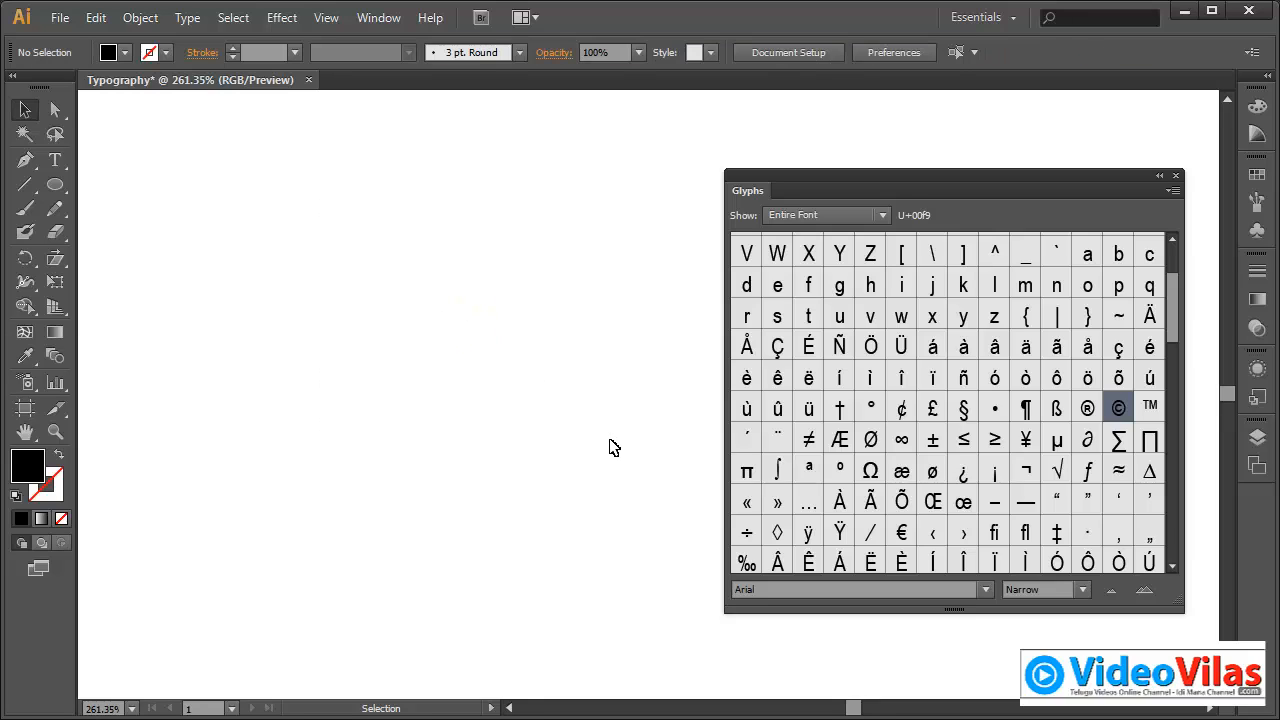
# Step: Start a new point text object and insert the smiley face glyph from the Wingdings font
pyautogui.click(55, 160)
pyautogui.click(444, 298)
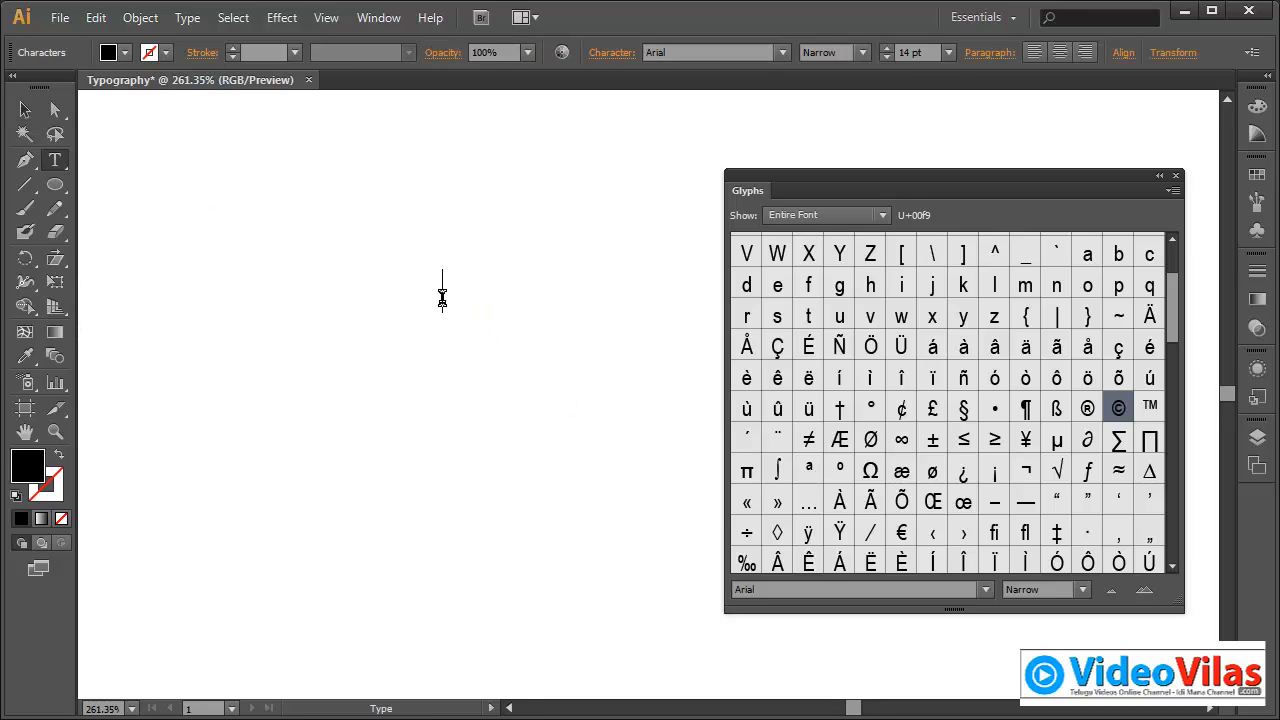
pyautogui.click(983, 592)
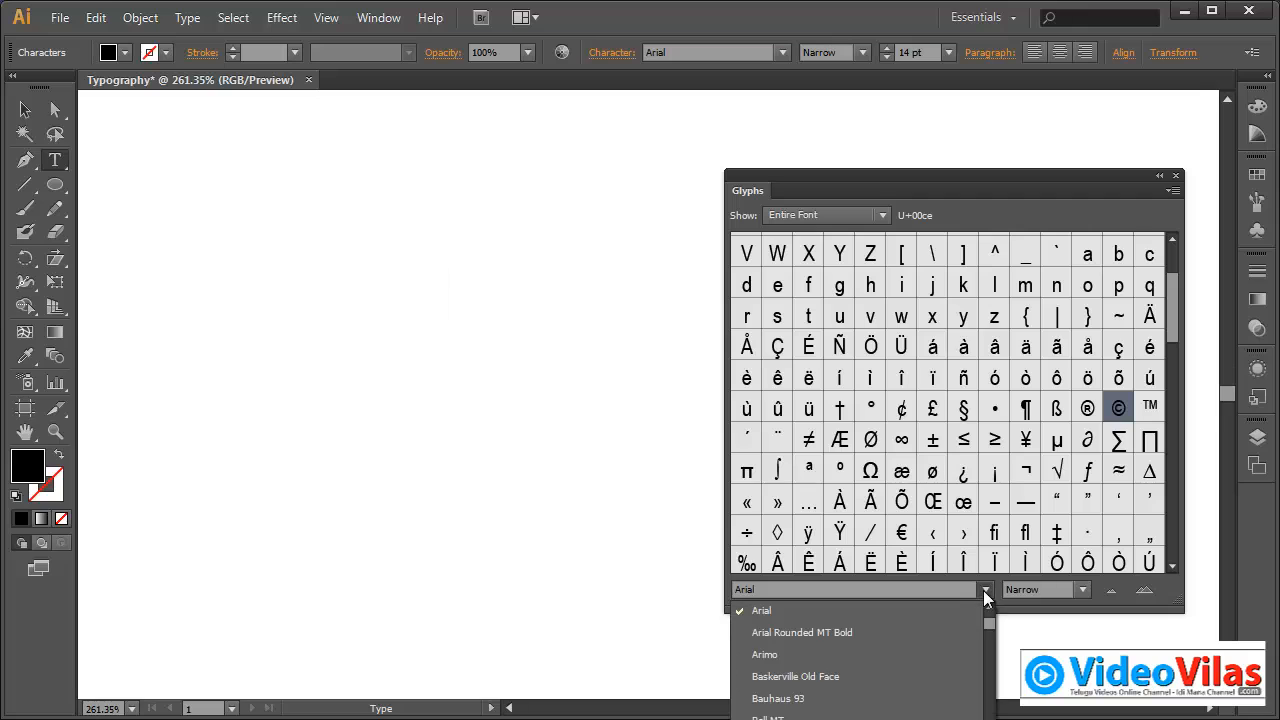
pyautogui.moveTo(987, 620); pyautogui.dragTo(989, 719)
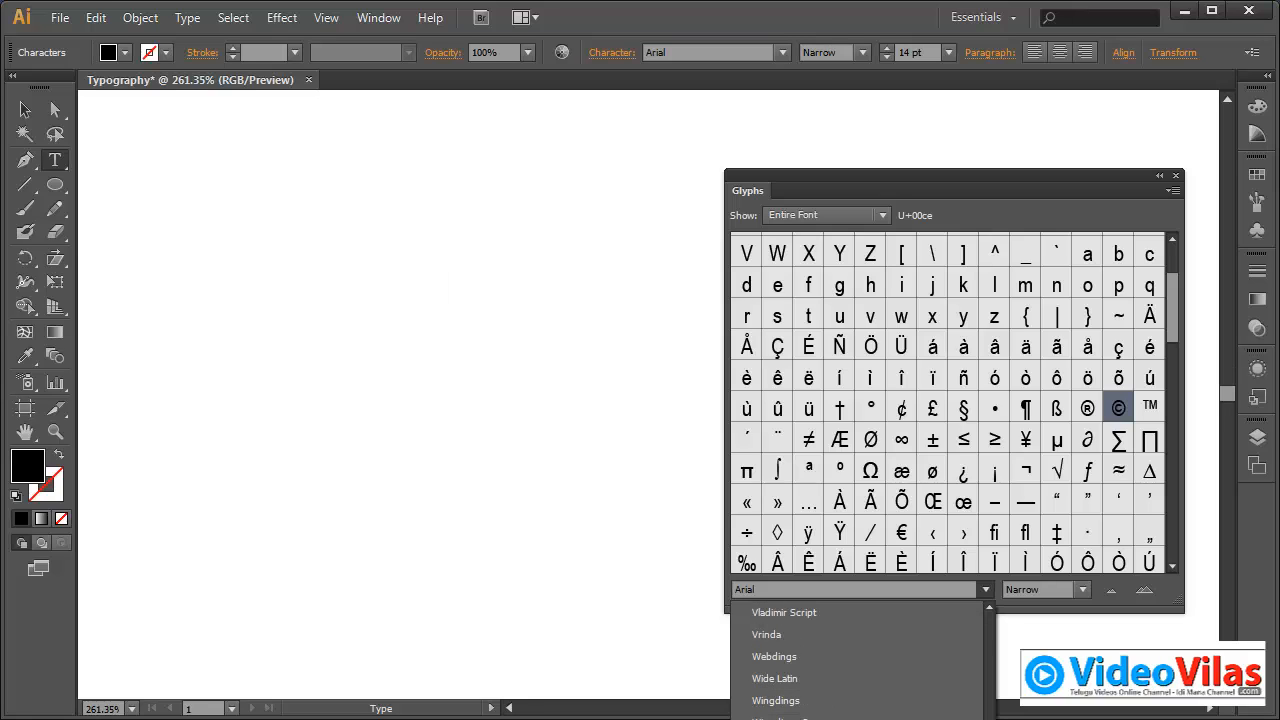
pyautogui.click(807, 701)
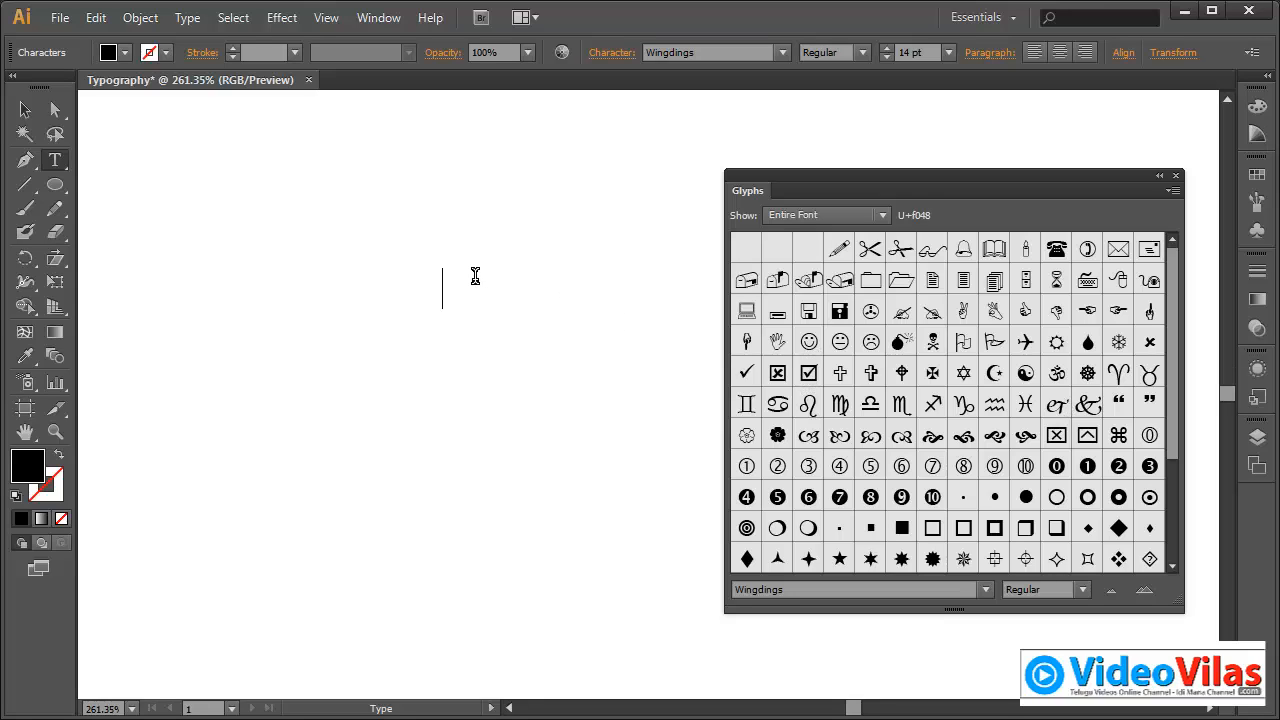
pyautogui.doubleClick(810, 343)
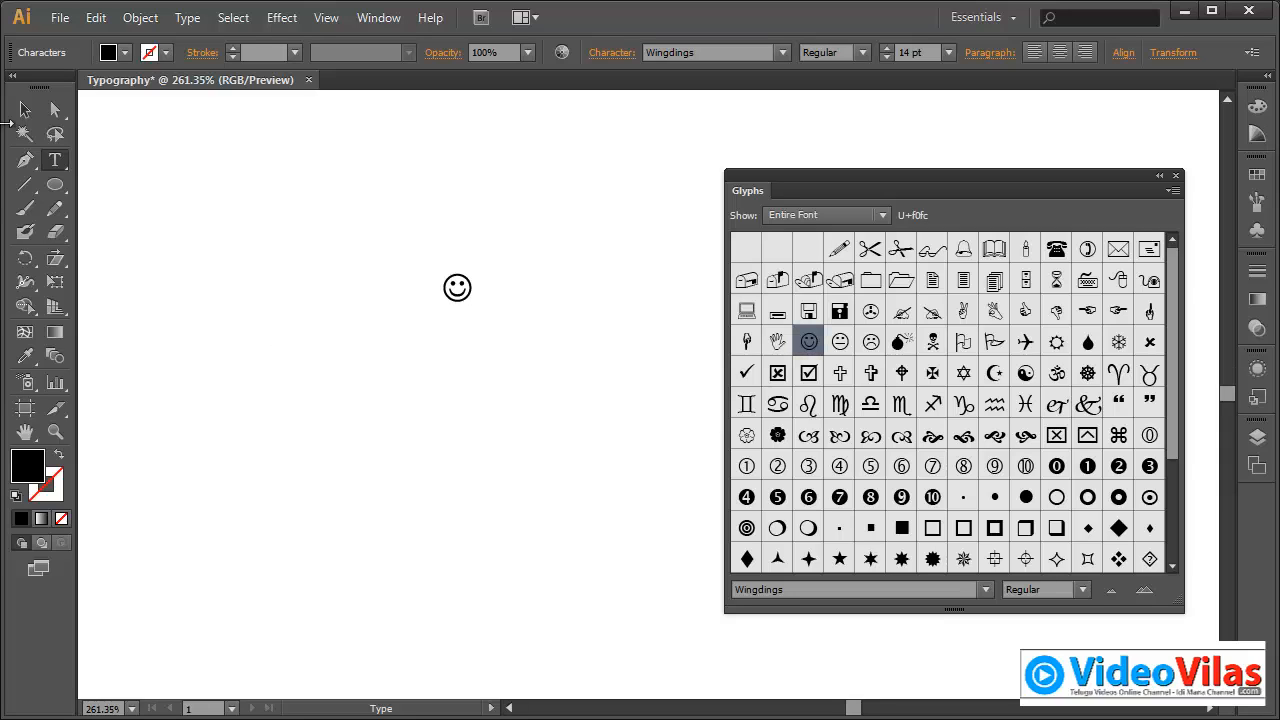
# Step: Scale the smiley glyph up to several times its size, move it up and to the left, and deselect it
pyautogui.click(24, 110)
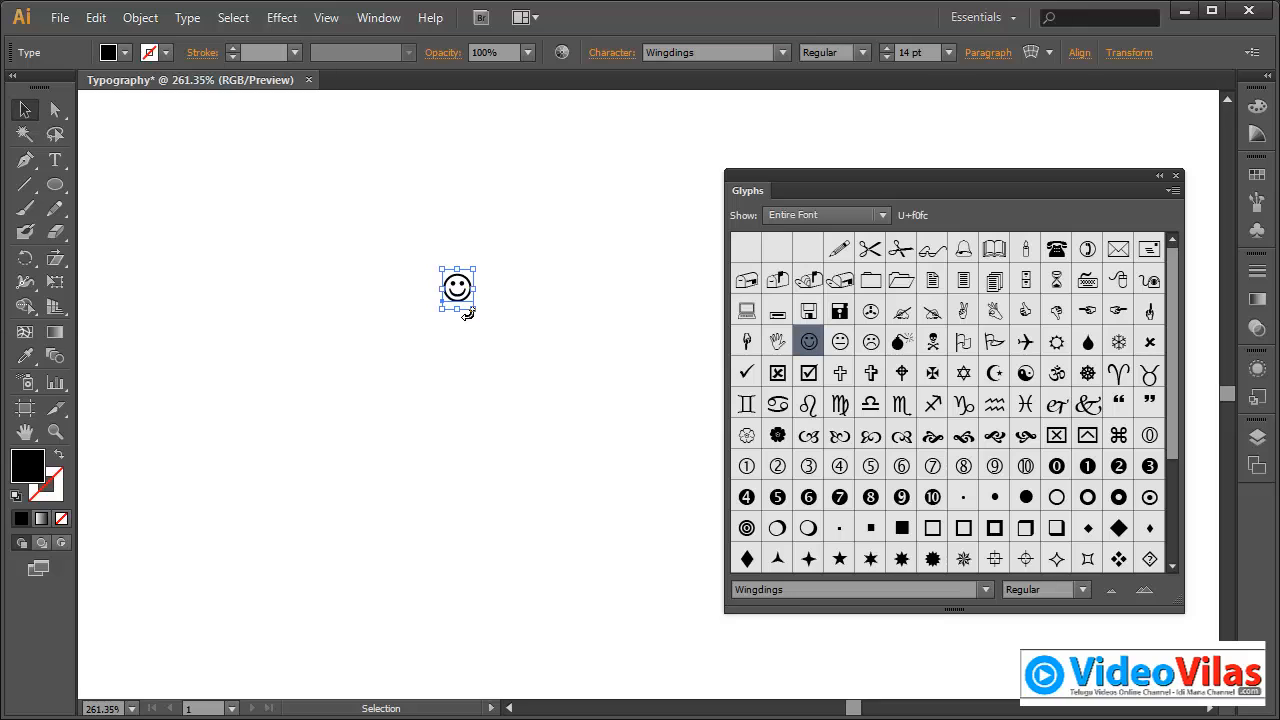
pyautogui.moveTo(478, 310); pyautogui.dragTo(659, 558)
pyautogui.moveTo(557, 348); pyautogui.dragTo(395, 167)
pyautogui.click(538, 154)
# Step: Draw a nearly round black ellipse below the smiley, somewhat larger than the smiley itself
pyautogui.click(55, 184)
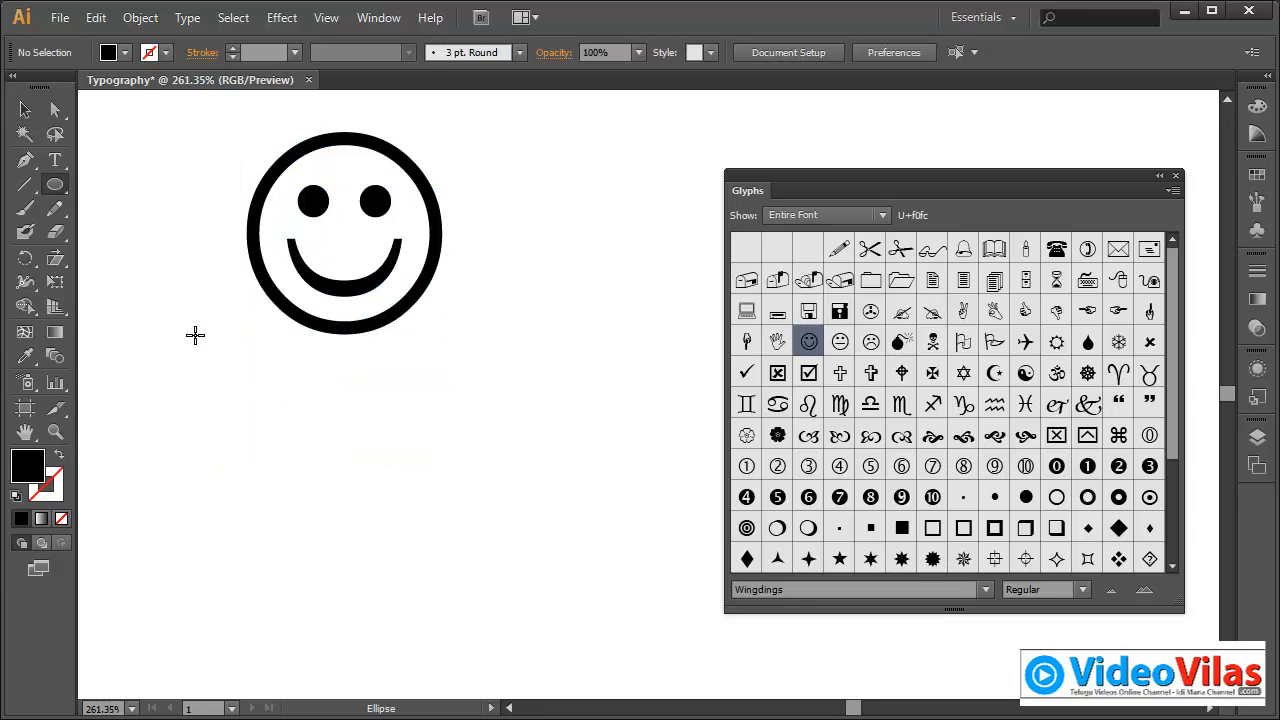
pyautogui.moveTo(249, 355); pyautogui.dragTo(502, 617)
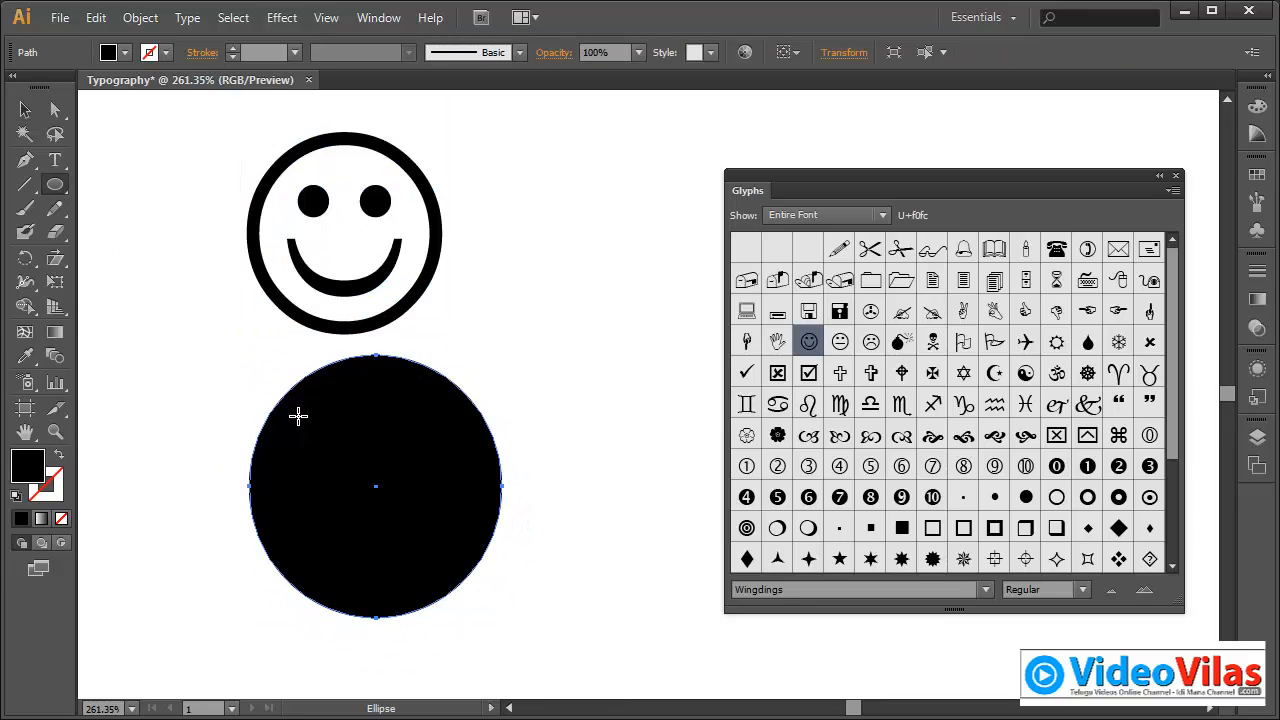
# Step: Reset the large ellipse to the default white fill and black stroke, and add two small circular eyes inside it
pyautogui.press('d')
pyautogui.moveTo(299, 420)
pyautogui.mouseDown()
pyautogui.moveTo(331, 466)
pyautogui.moveTo(415, 446)
pyautogui.mouseUp()
pyautogui.click(25, 111)
pyautogui.click(575, 327)
# Step: Draw a circle about three times the eyes' size in the lower face, and move it outside to the lower right
pyautogui.click(55, 185)
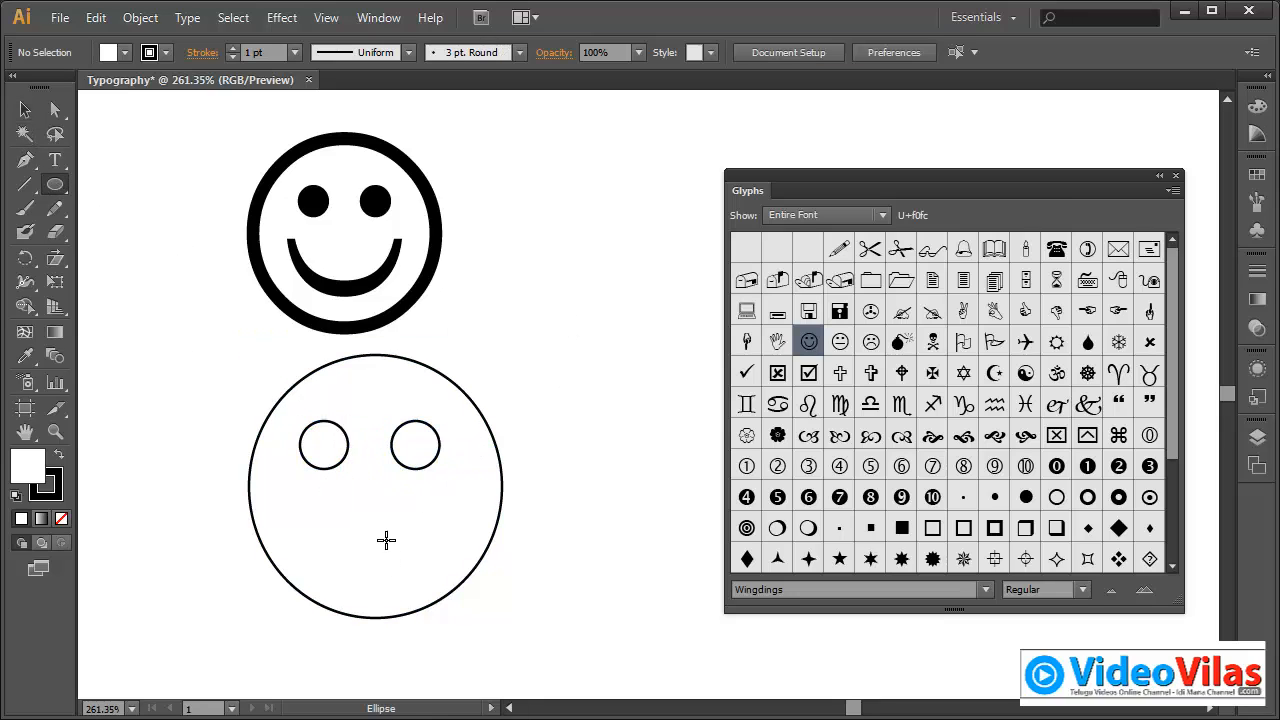
pyautogui.moveTo(375, 520); pyautogui.dragTo(423, 591)
pyautogui.press('v')
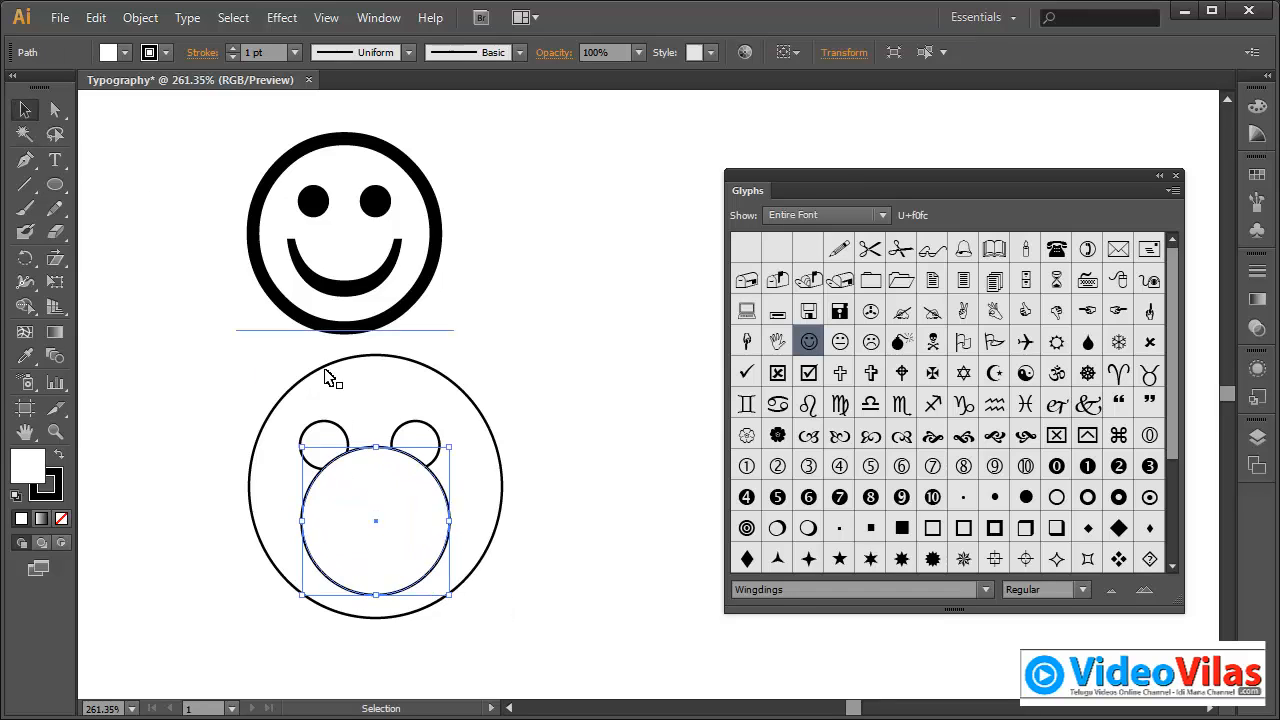
pyautogui.moveTo(375, 447); pyautogui.dragTo(620, 520)
# Step: Delete the circle's top anchor point and place the remaining lower semicircle under the eyes as a mouth
pyautogui.press('a')
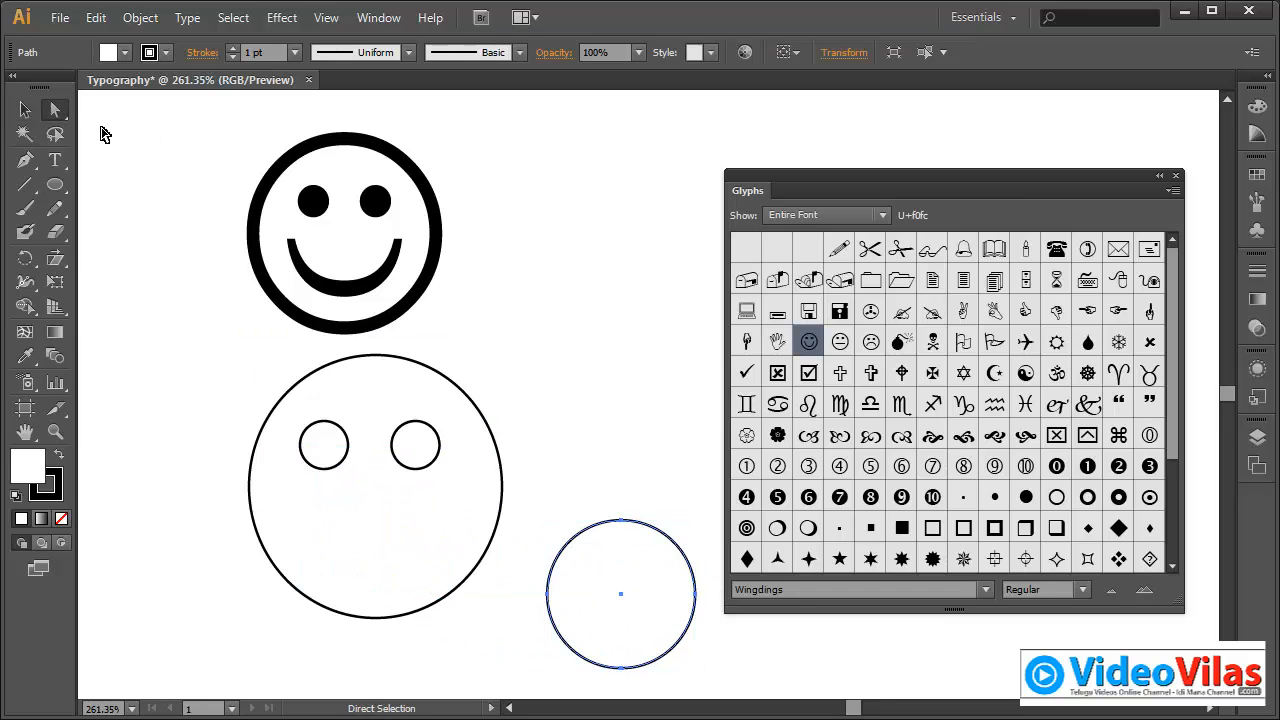
pyautogui.click(620, 519)
pyautogui.press('Delete')
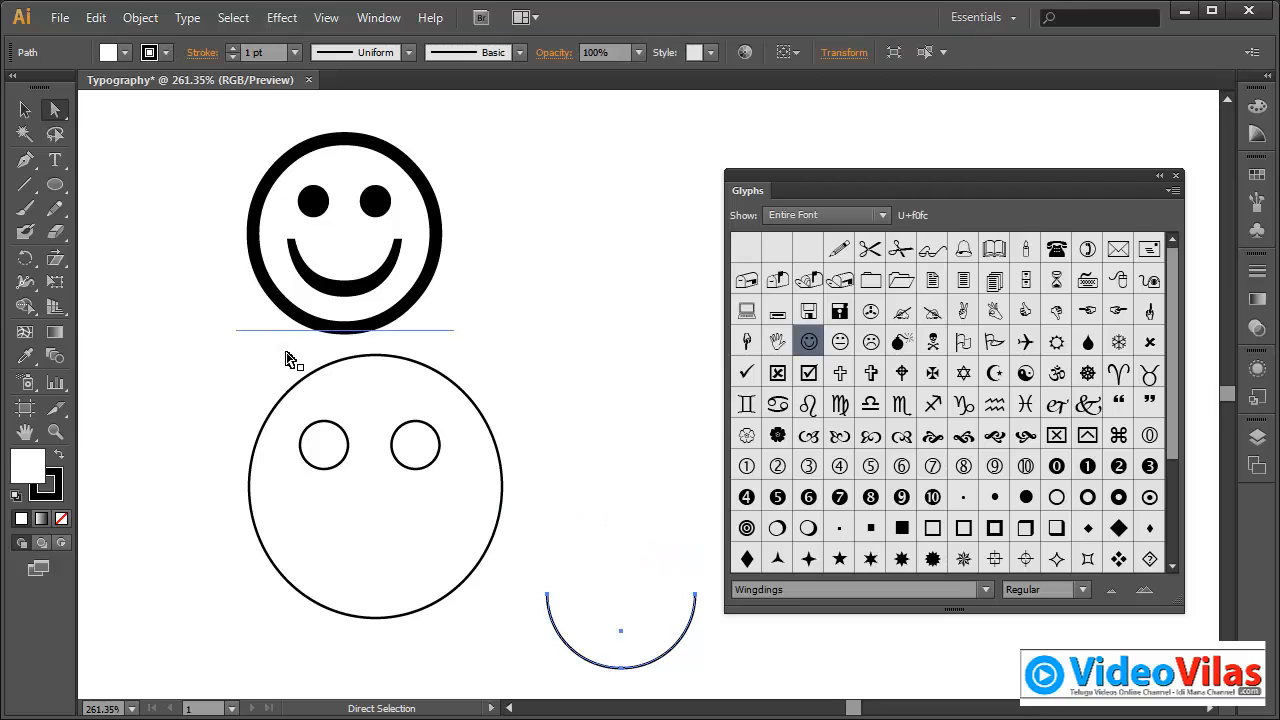
pyautogui.click(25, 110)
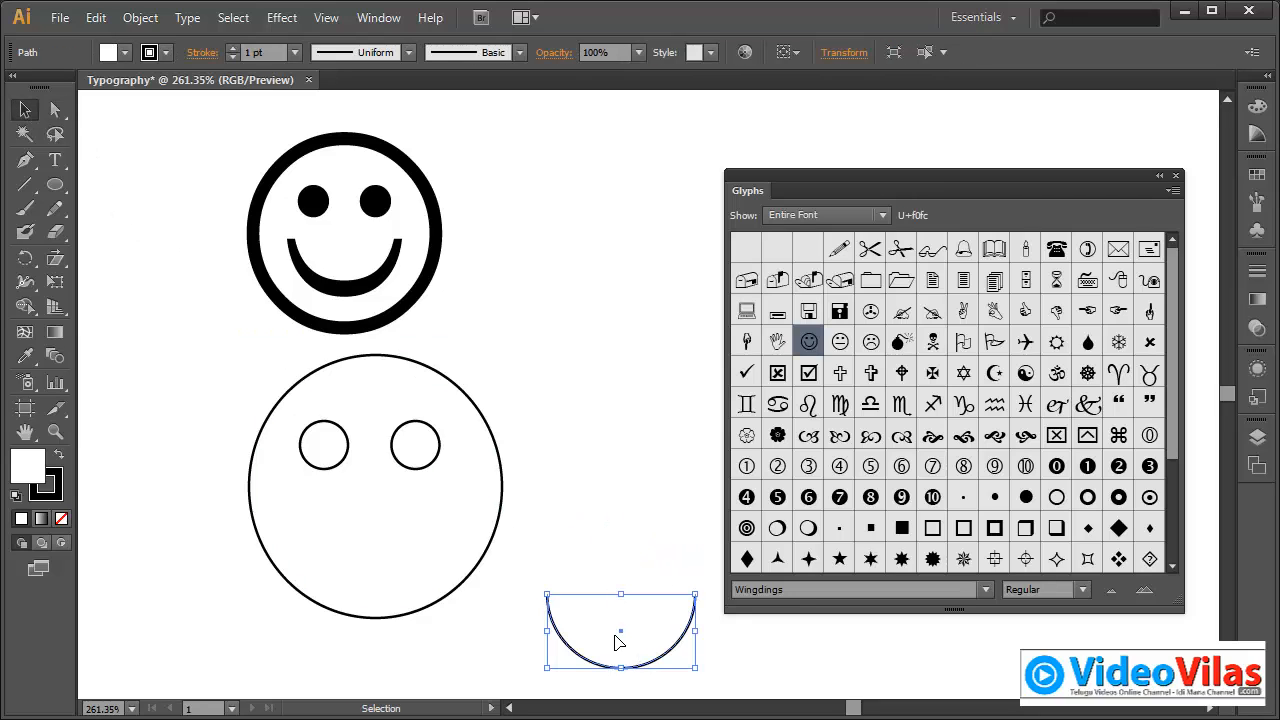
pyautogui.moveTo(617, 641); pyautogui.dragTo(376, 552)
# Step: Fill both eyes of the drawn face with black and deselect them
pyautogui.click(323, 444)
pyautogui.keyDown('shift'); pyautogui.click(414, 446); pyautogui.keyUp('shift')
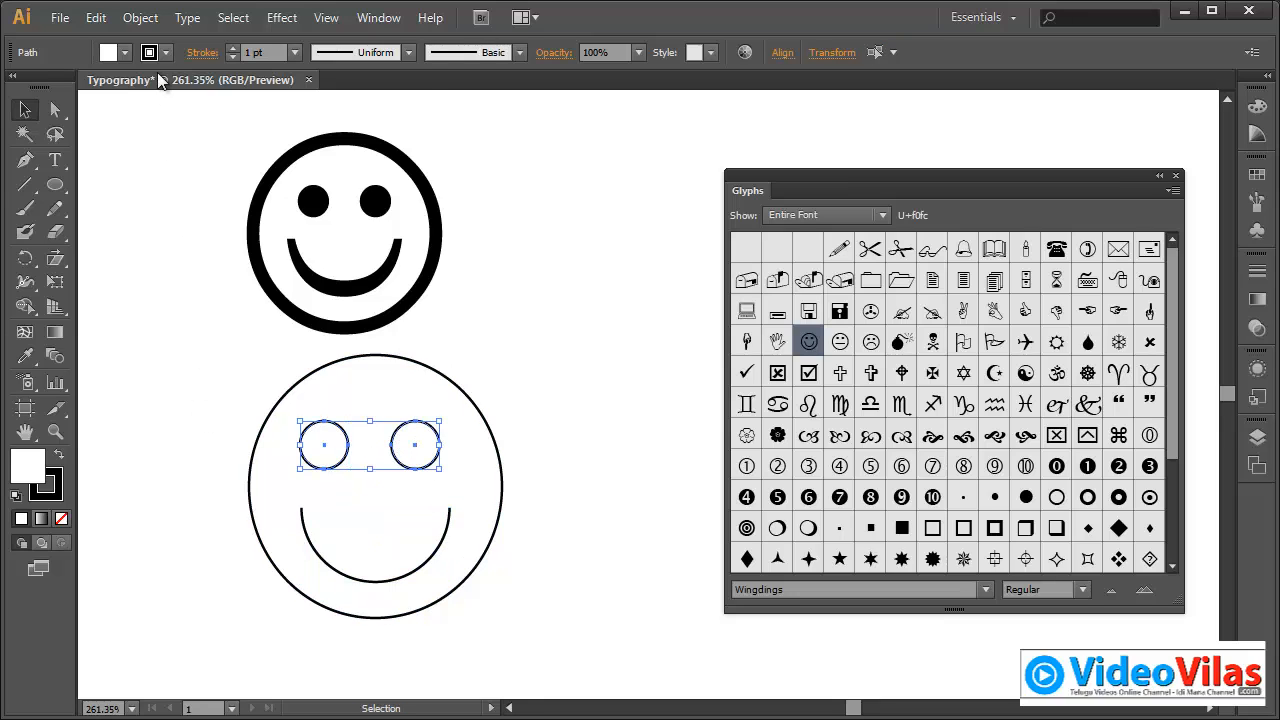
pyautogui.click(124, 52)
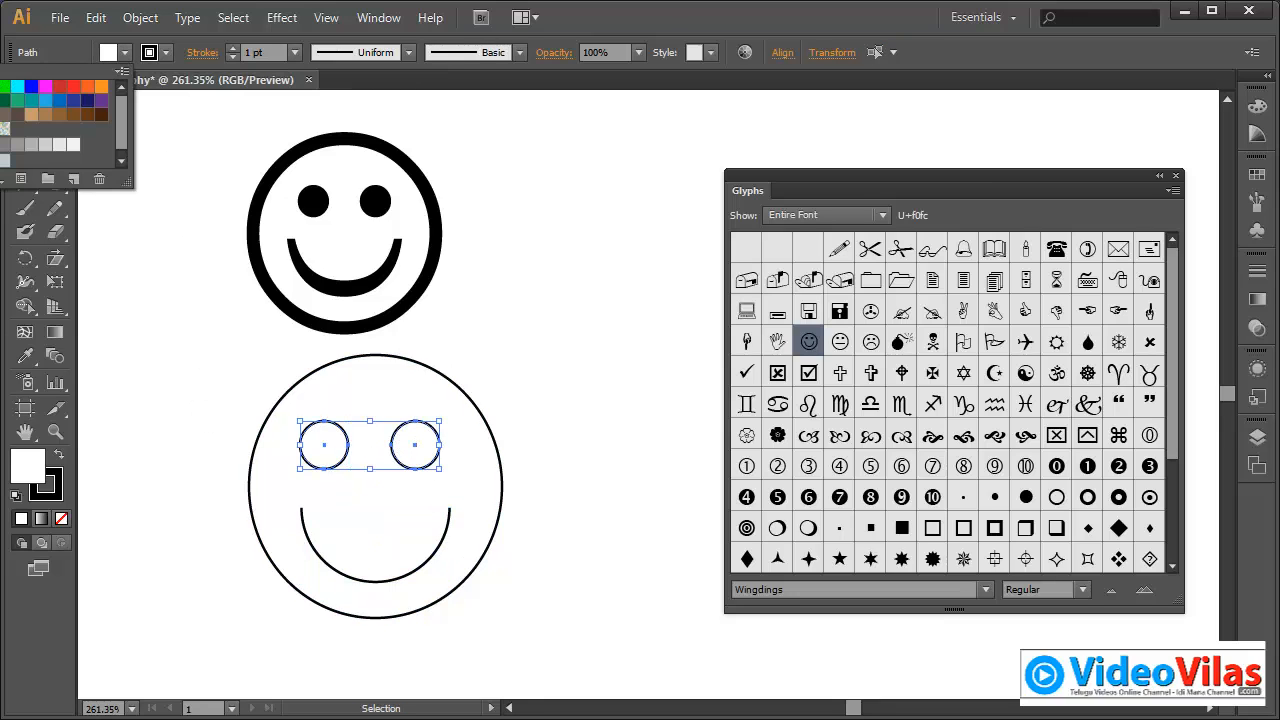
pyautogui.click(0, 87)
pyautogui.click(508, 348)
# Step: Set the stroke weight of the face outline and mouth to 7 pt and deselect them
pyautogui.moveTo(228, 523); pyautogui.dragTo(337, 590)
pyautogui.click(294, 52)
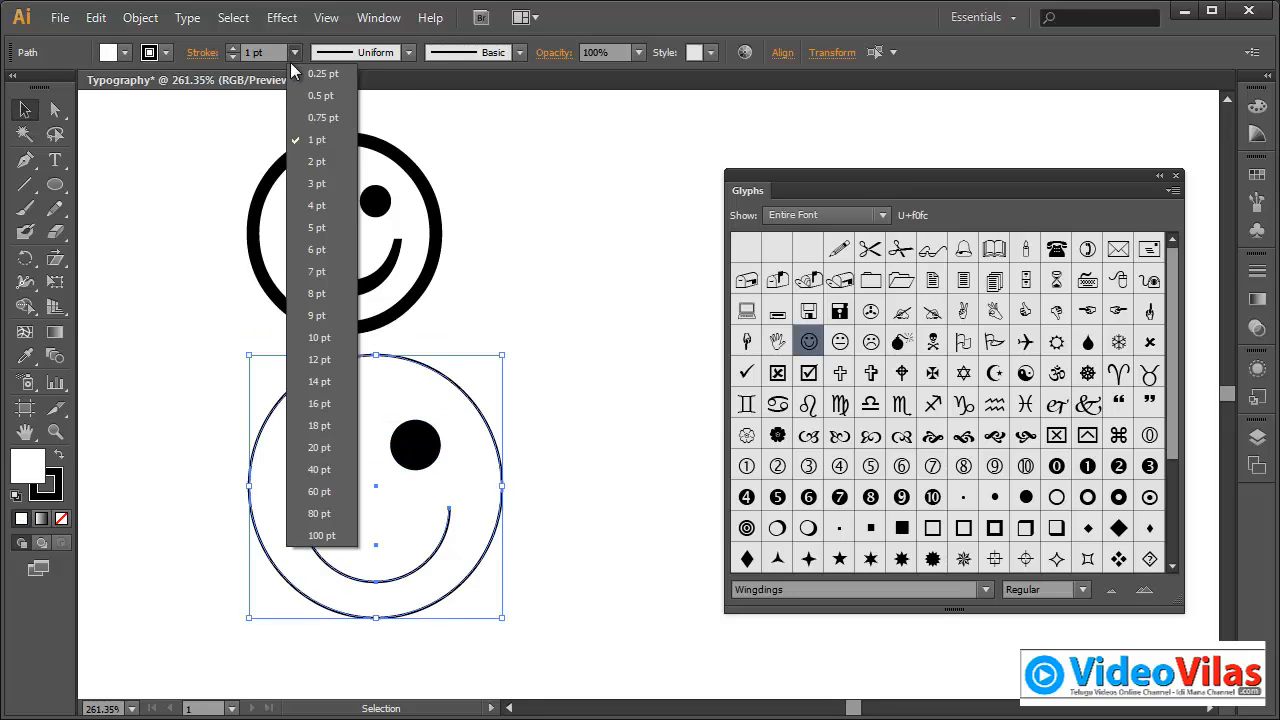
pyautogui.click(312, 271)
pyautogui.click(537, 260)
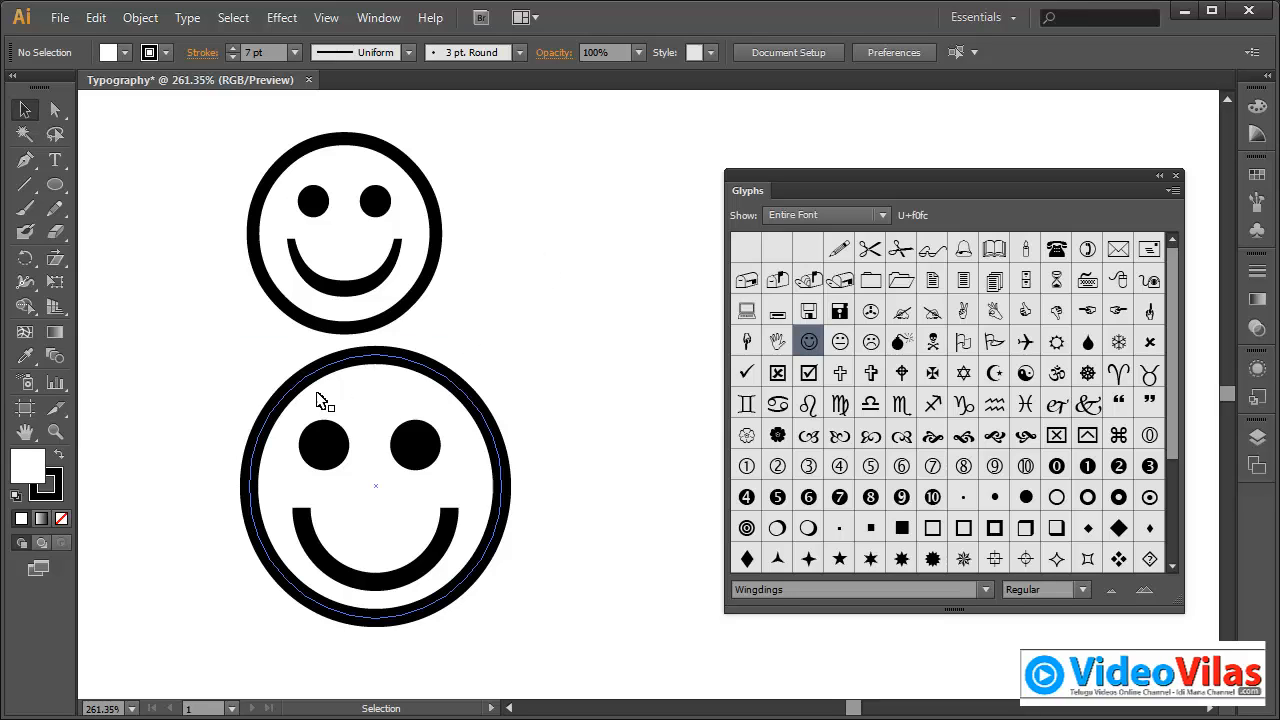
# Step: Delete the hand-drawn smiley face and reposition the glyph smiley in the upper-left part of the page
pyautogui.moveTo(318, 394); pyautogui.dragTo(497, 384)
pyautogui.moveTo(186, 352); pyautogui.dragTo(366, 588)
pyautogui.press('Delete')
pyautogui.click(415, 445)
pyautogui.press('Delete')
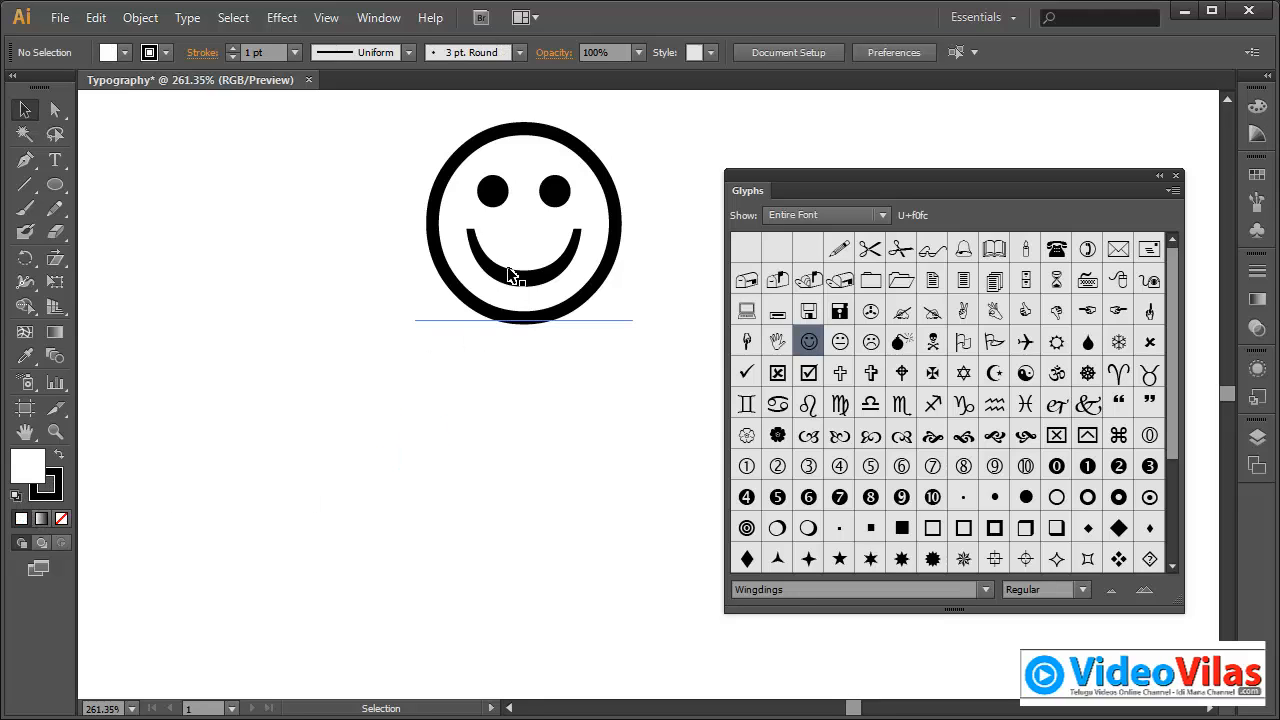
pyautogui.moveTo(500, 271); pyautogui.dragTo(333, 319)
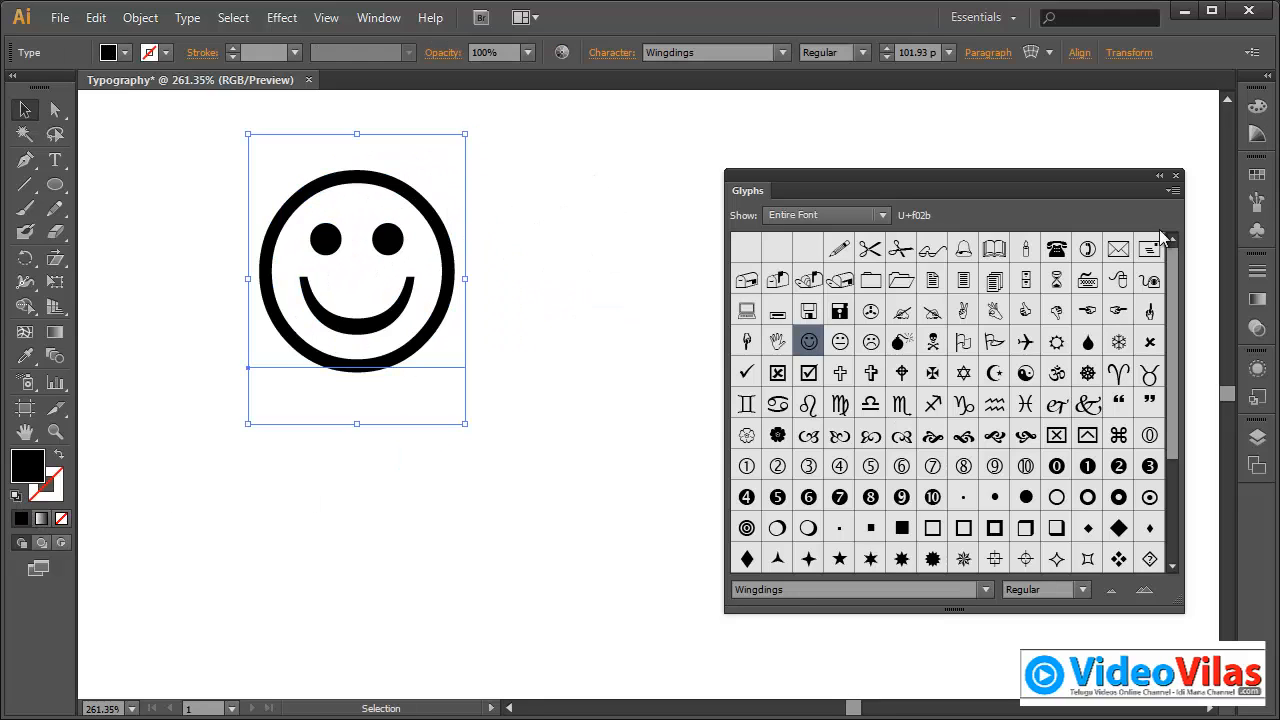
# Step: Browse the remaining Wingdings glyphs and the other available symbol fonts, and close the glyph list
pyautogui.scroll(-3, 1172, 400)
pyautogui.scroll(-3, 1170, 430)
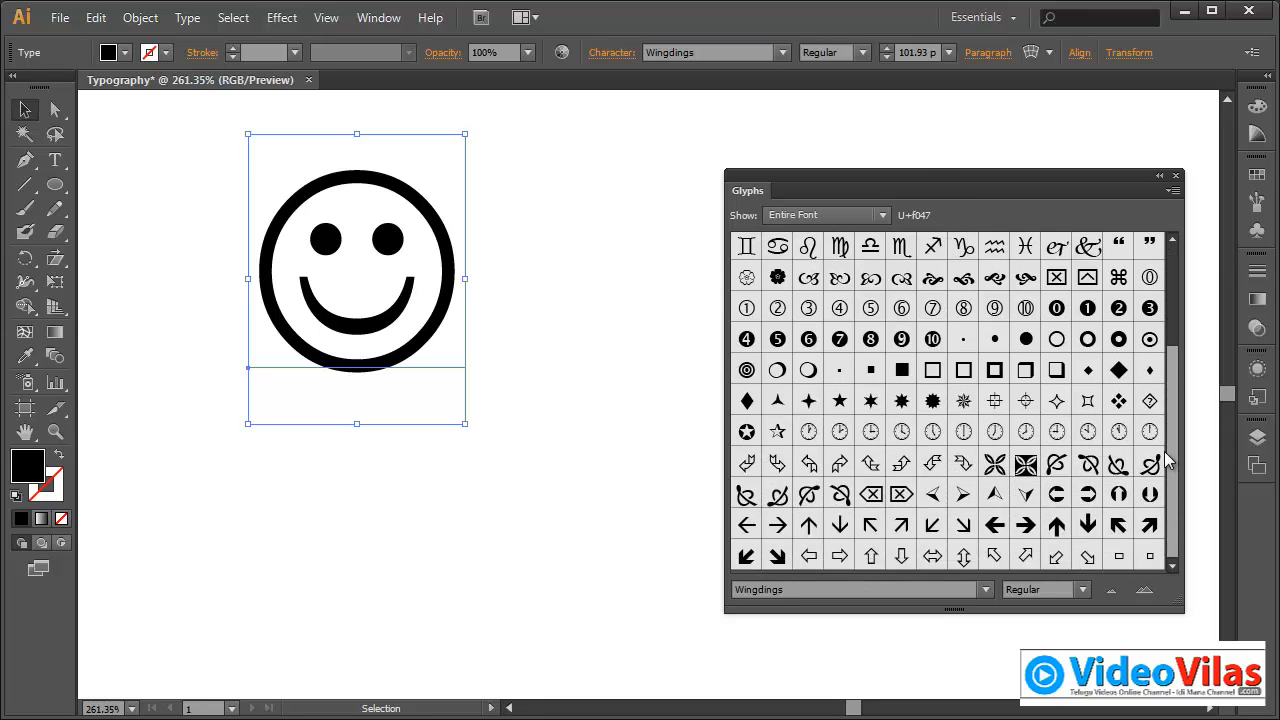
pyautogui.click(985, 590)
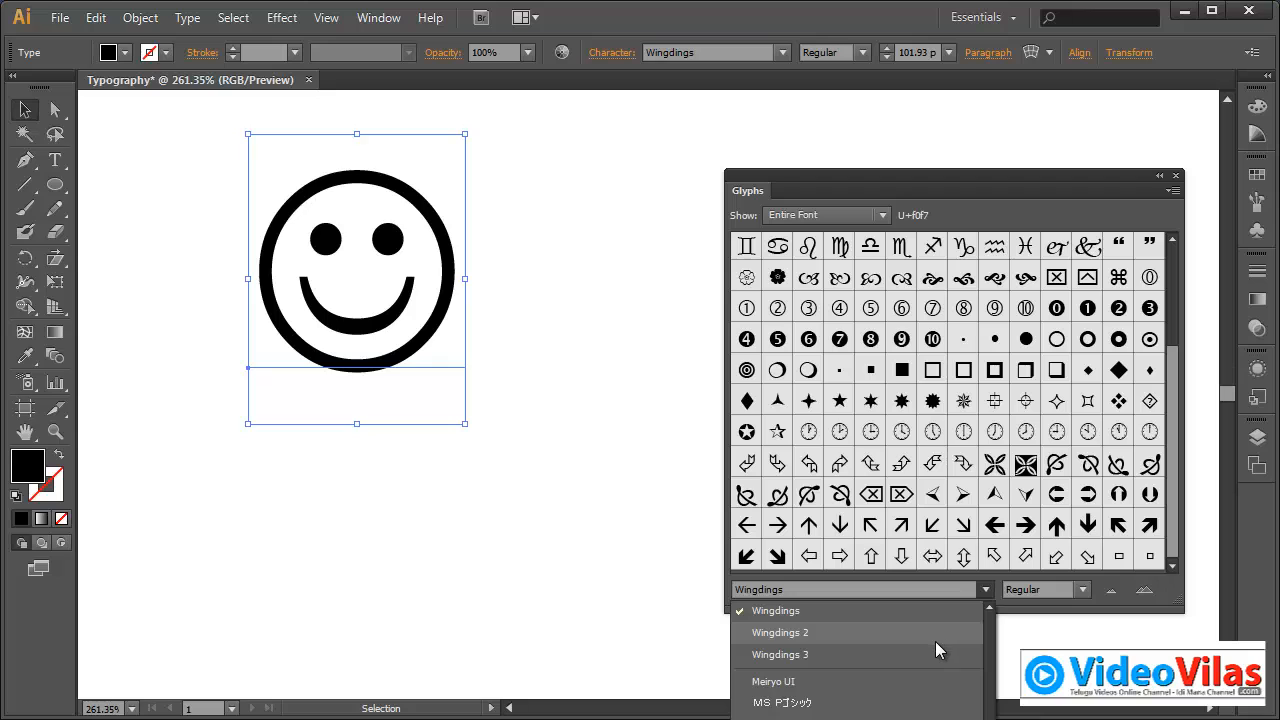
pyautogui.click(1004, 176)
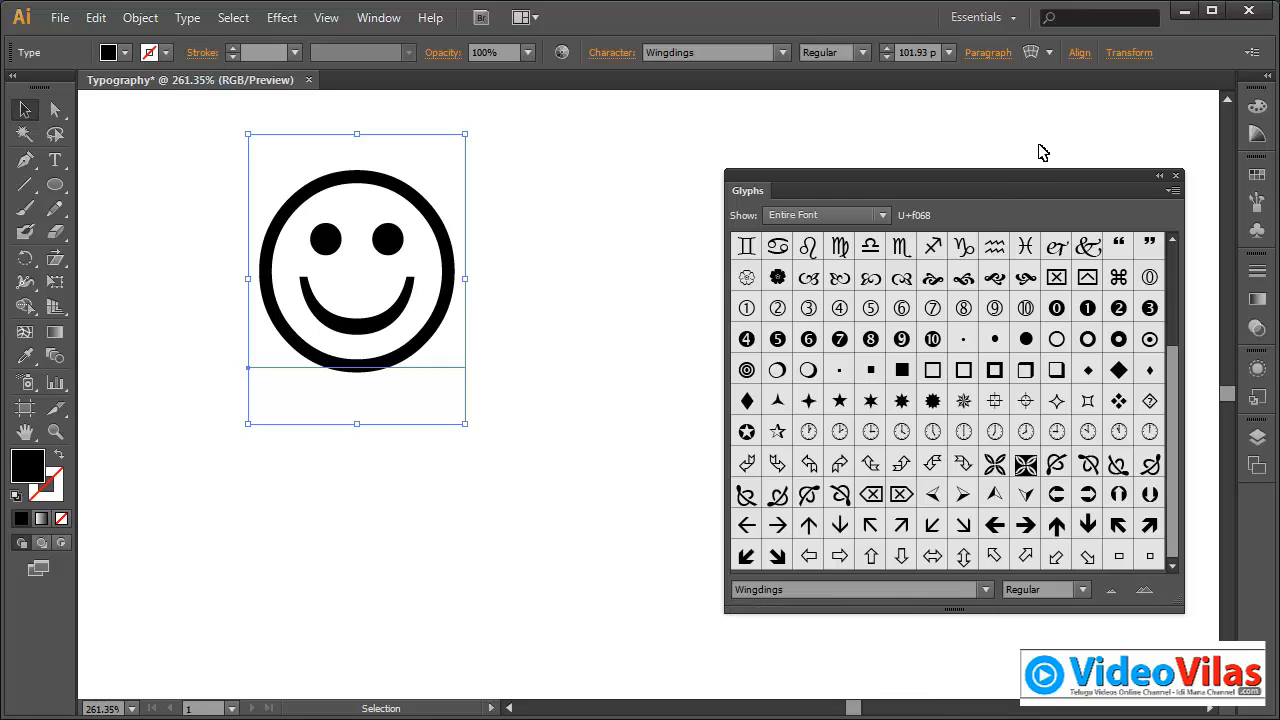
pyautogui.click(1176, 177)
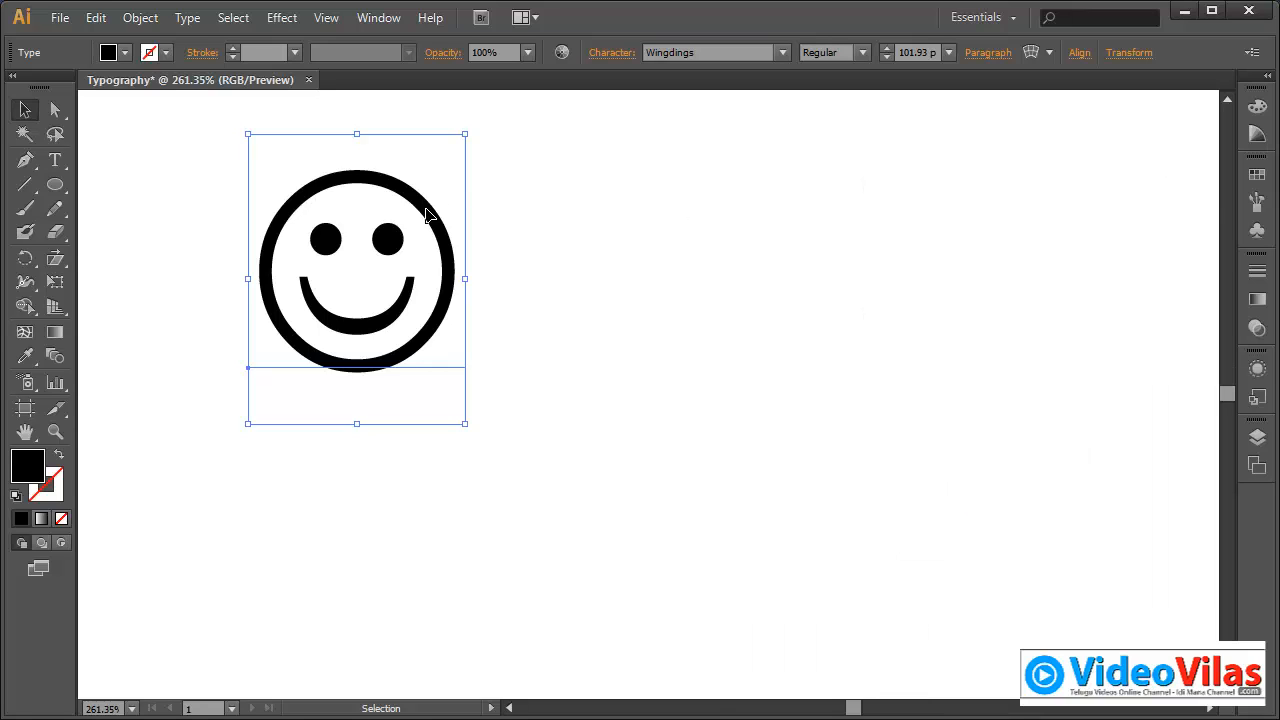
# Step: Move the smiley glyph to the right and convert it to outlines with the default white fill and black stroke
pyautogui.moveTo(427, 214); pyautogui.dragTo(594, 224)
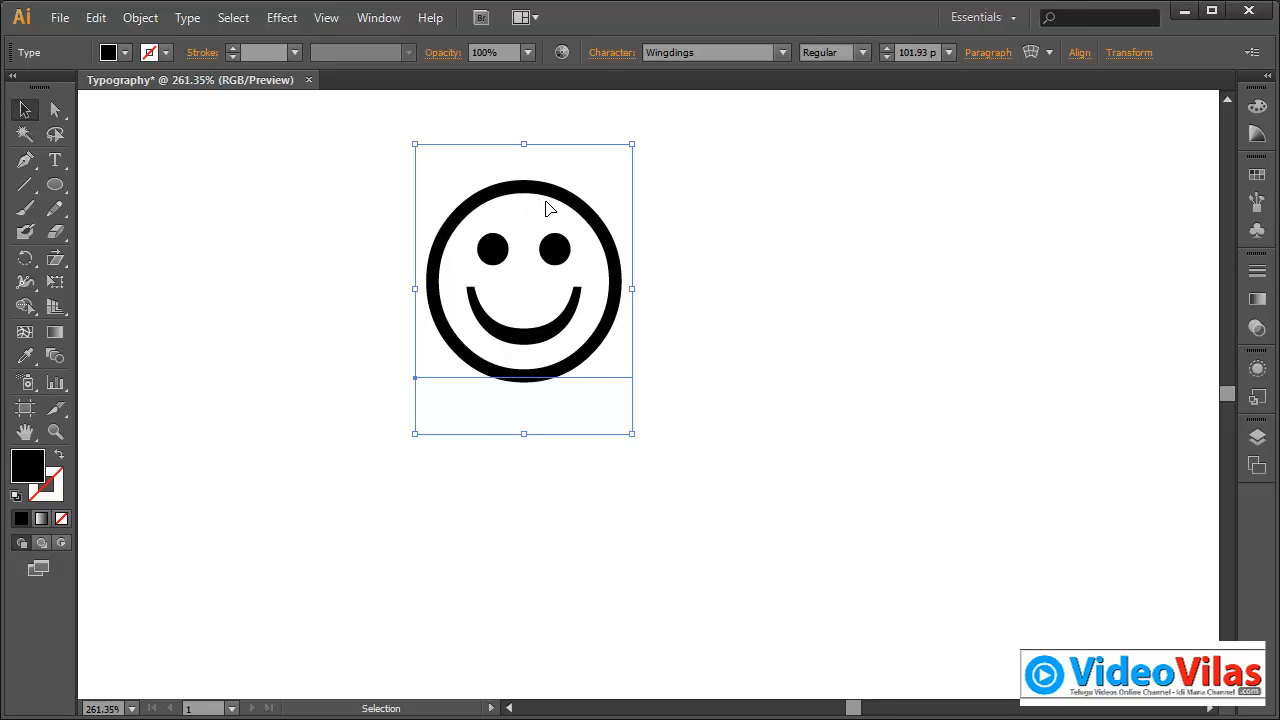
pyautogui.click(188, 18)
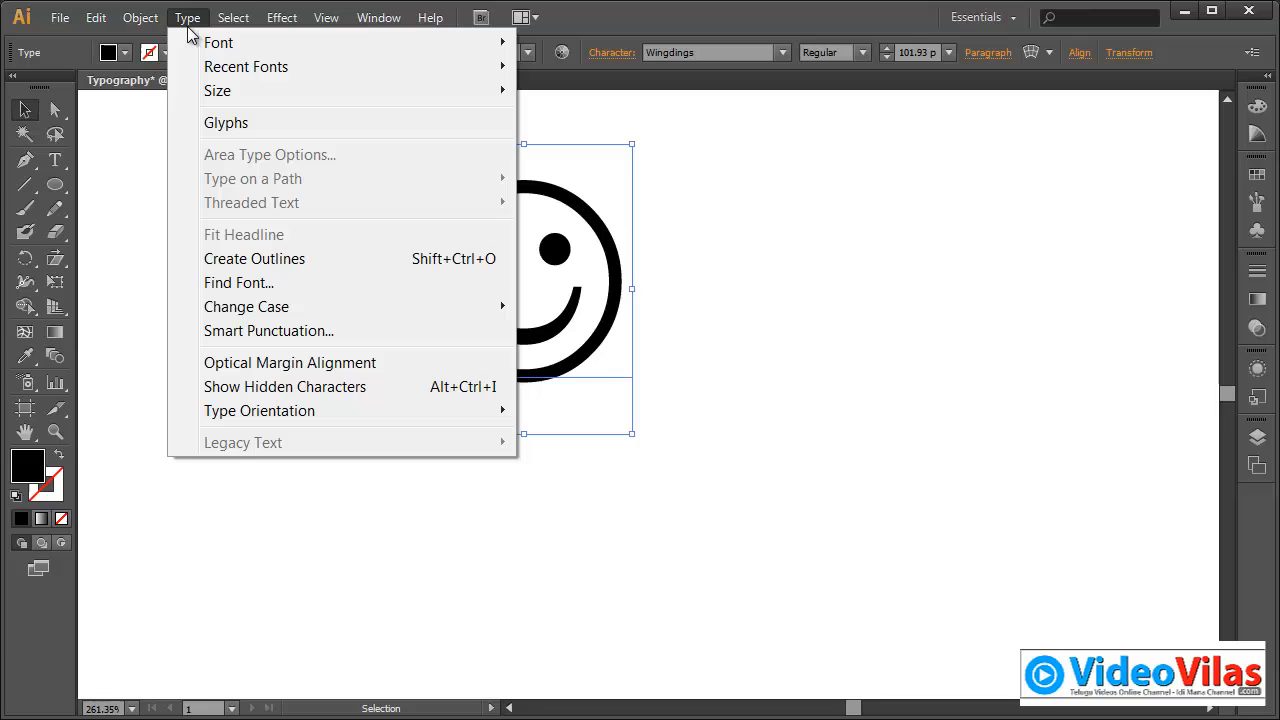
pyautogui.click(302, 268)
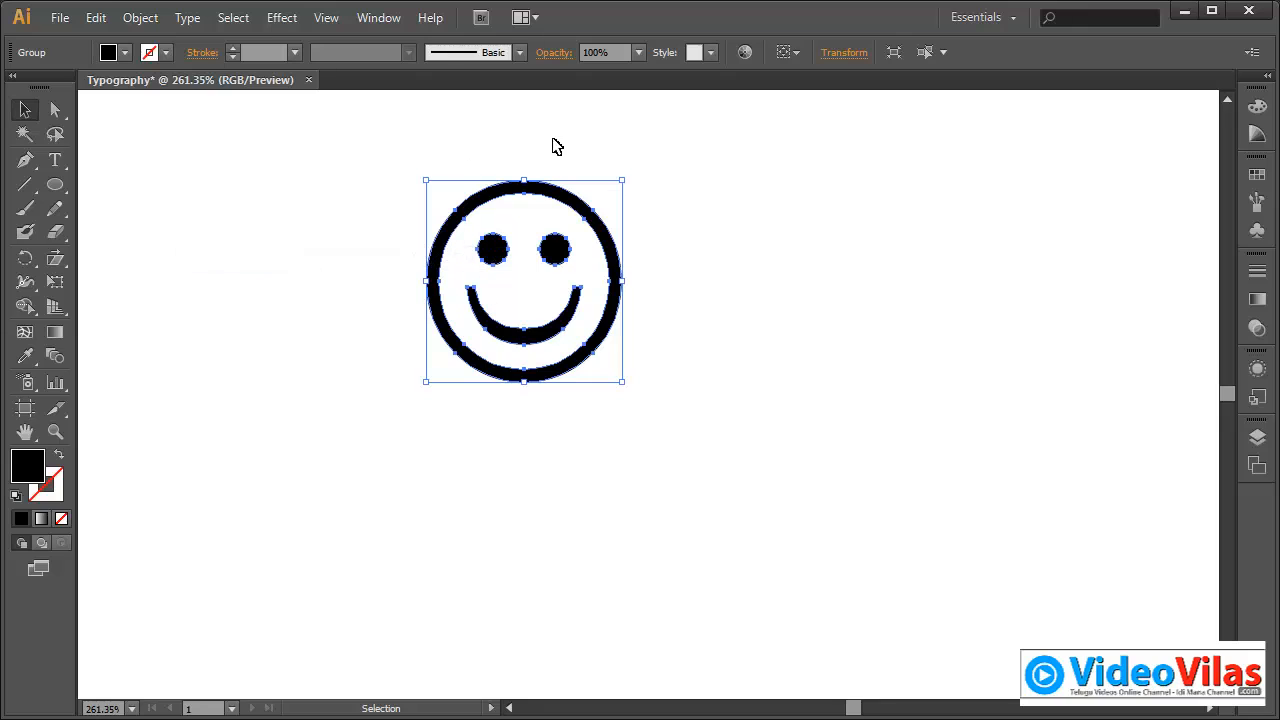
pyautogui.click(14, 497)
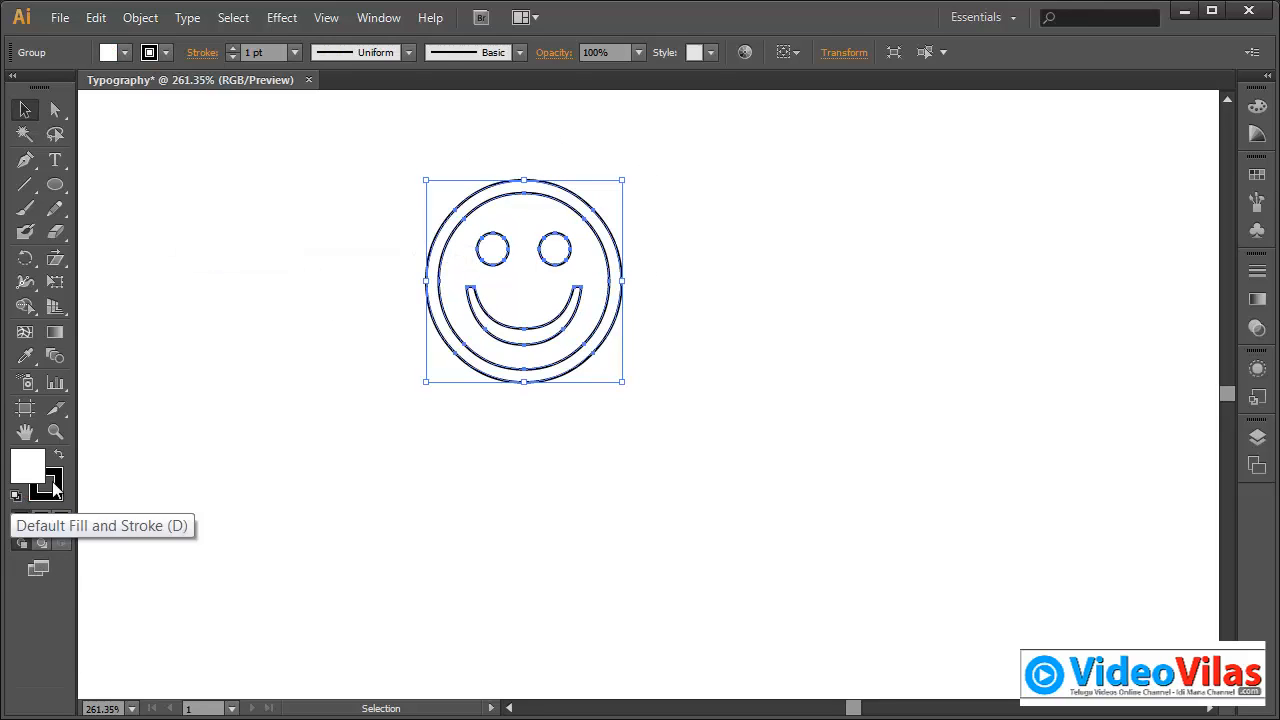
# Step: Distort the outlined smiley by pulling the upper-right and upper-left parts of its double rim outward into pointed ears
pyautogui.press('a')
pyautogui.click(223, 183)
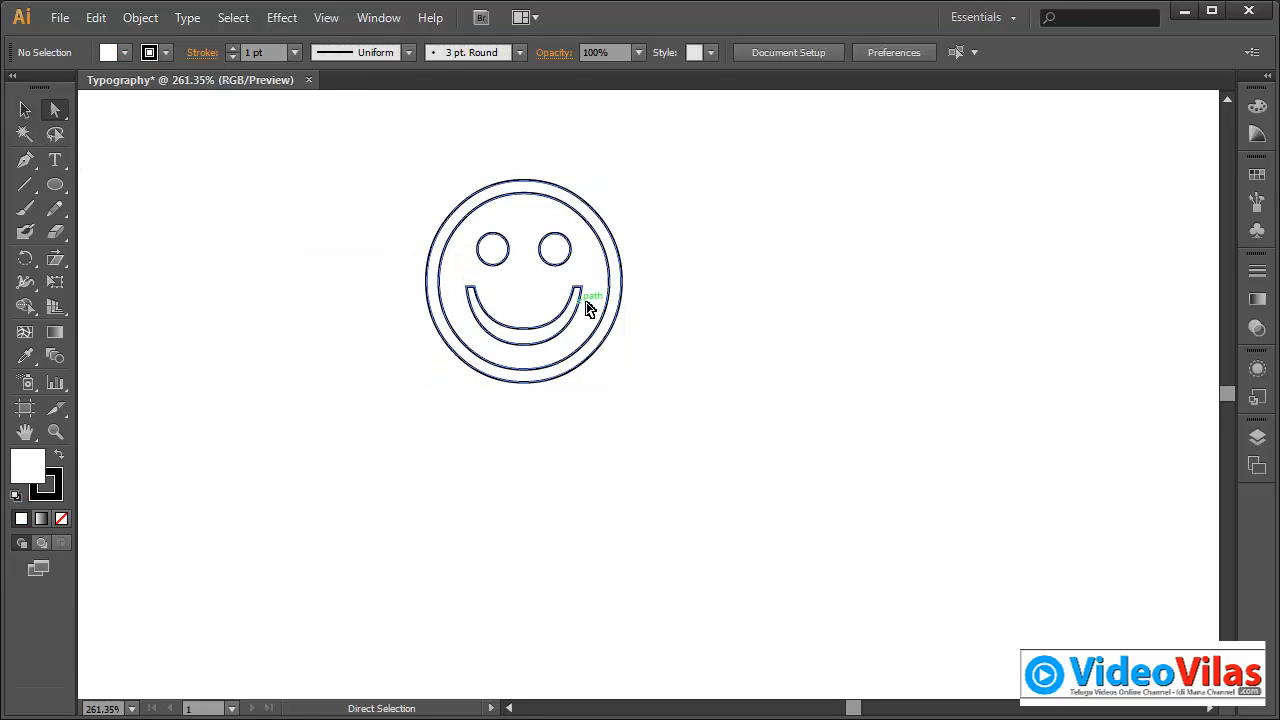
pyautogui.click(595, 211)
pyautogui.moveTo(597, 220); pyautogui.dragTo(698, 172)
pyautogui.moveTo(440, 162); pyautogui.dragTo(364, 160)
pyautogui.click(535, 408)
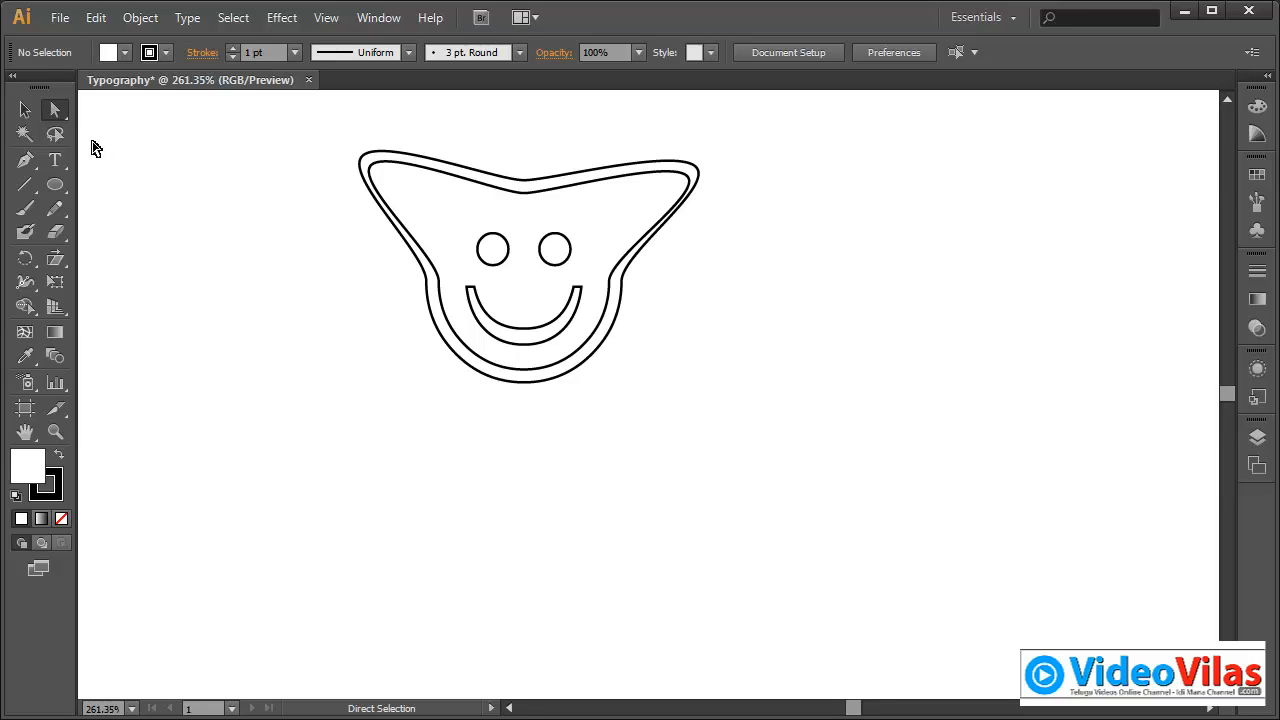
# Step: Delete the whole distorted smiley outline group
pyautogui.press('v')
pyautogui.moveTo(271, 108); pyautogui.dragTo(796, 469)
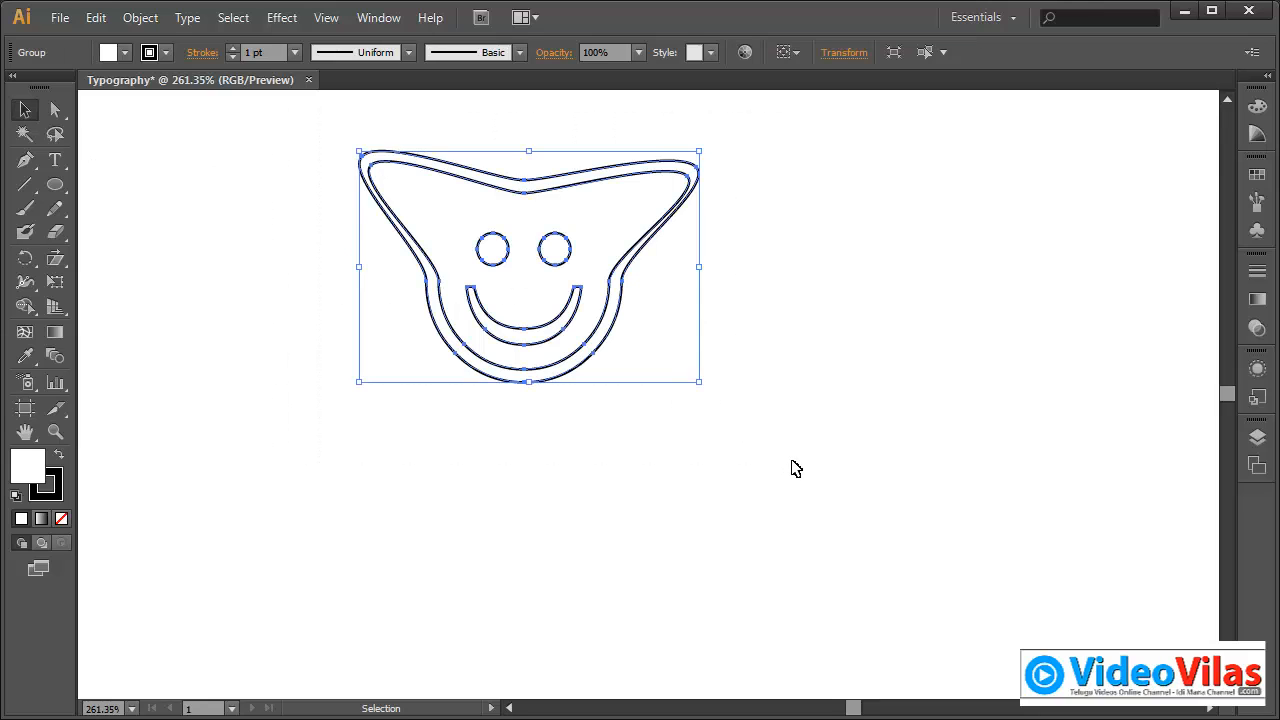
pyautogui.press('Delete')
# Step: Create the point text "asdf" in Wingdings near the page's middle and scale it up to about 59 pt
pyautogui.click(55, 160)
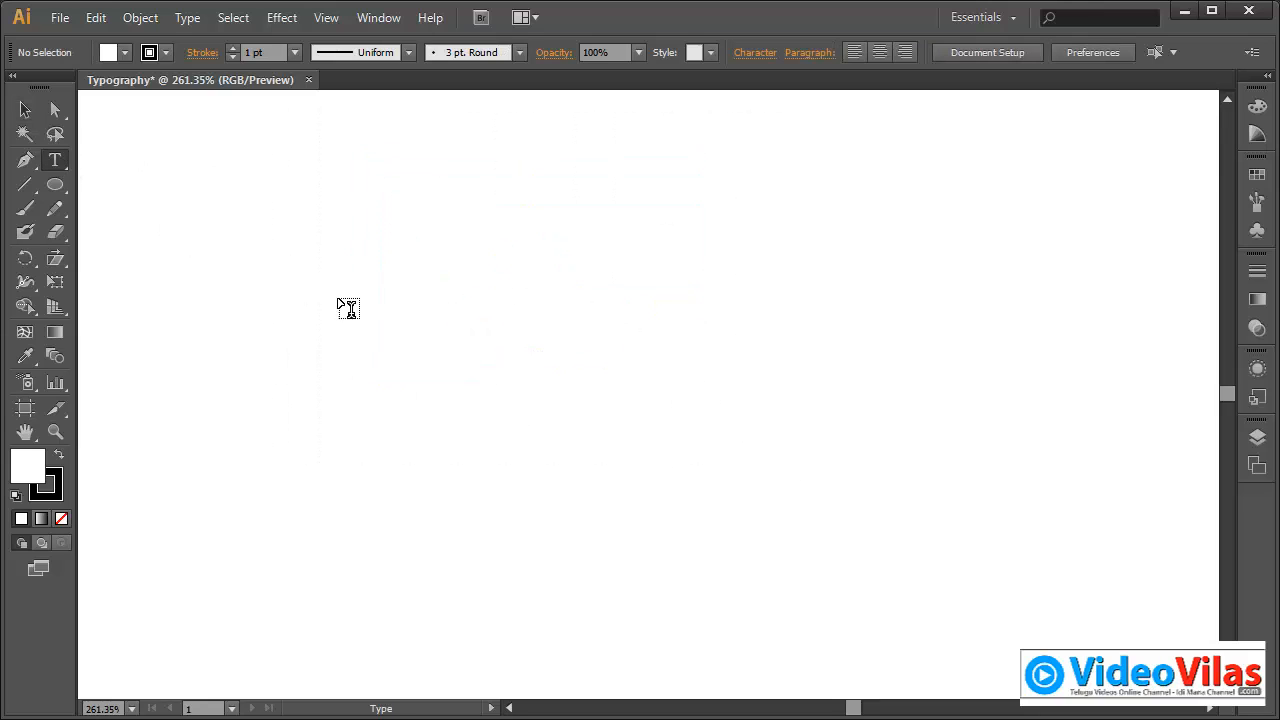
pyautogui.click(422, 322)
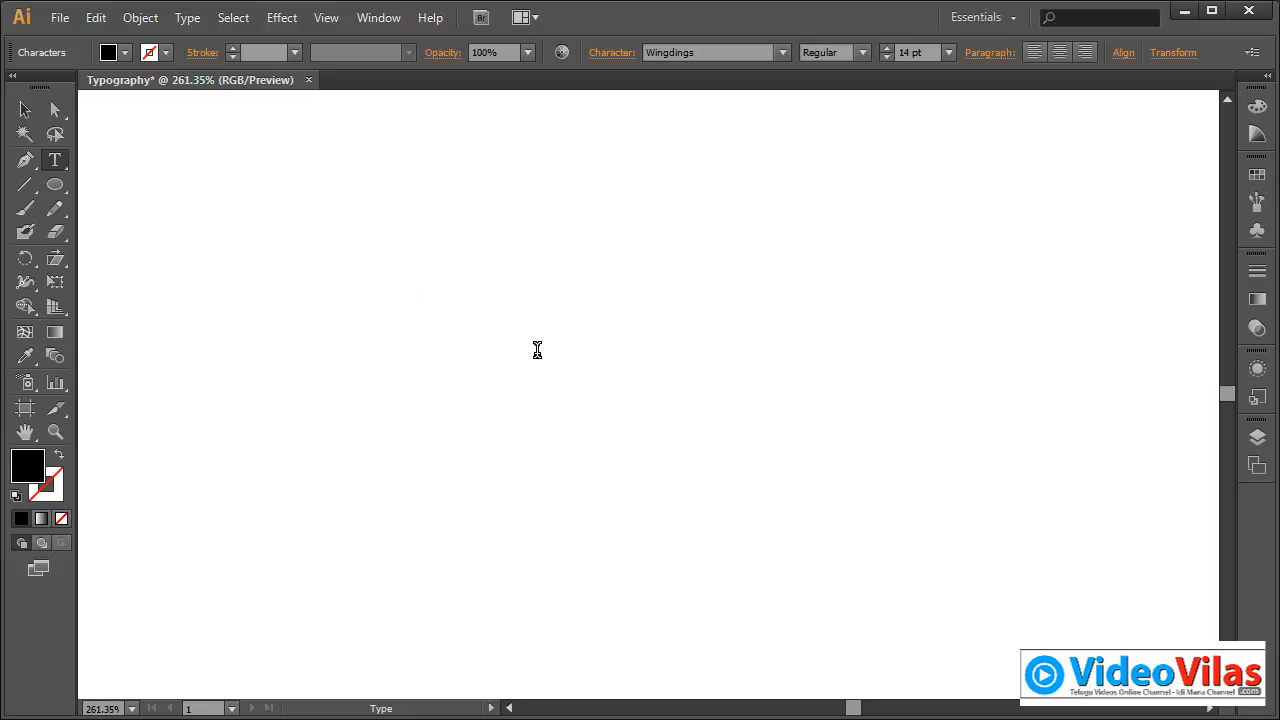
pyautogui.write('asdf')
pyautogui.press('Escape')
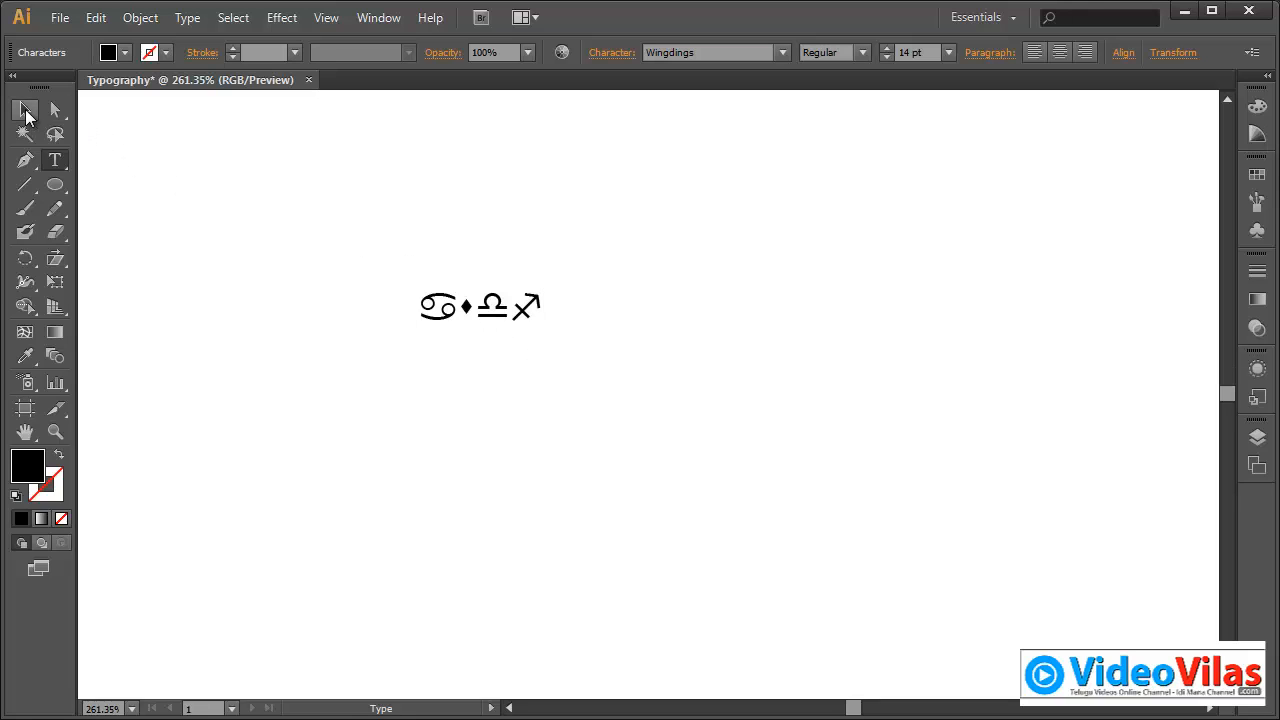
pyautogui.moveTo(542, 328); pyautogui.dragTo(893, 456)
# Step: Change the font of the symbol text to Arial Bold
pyautogui.click(192, 19)
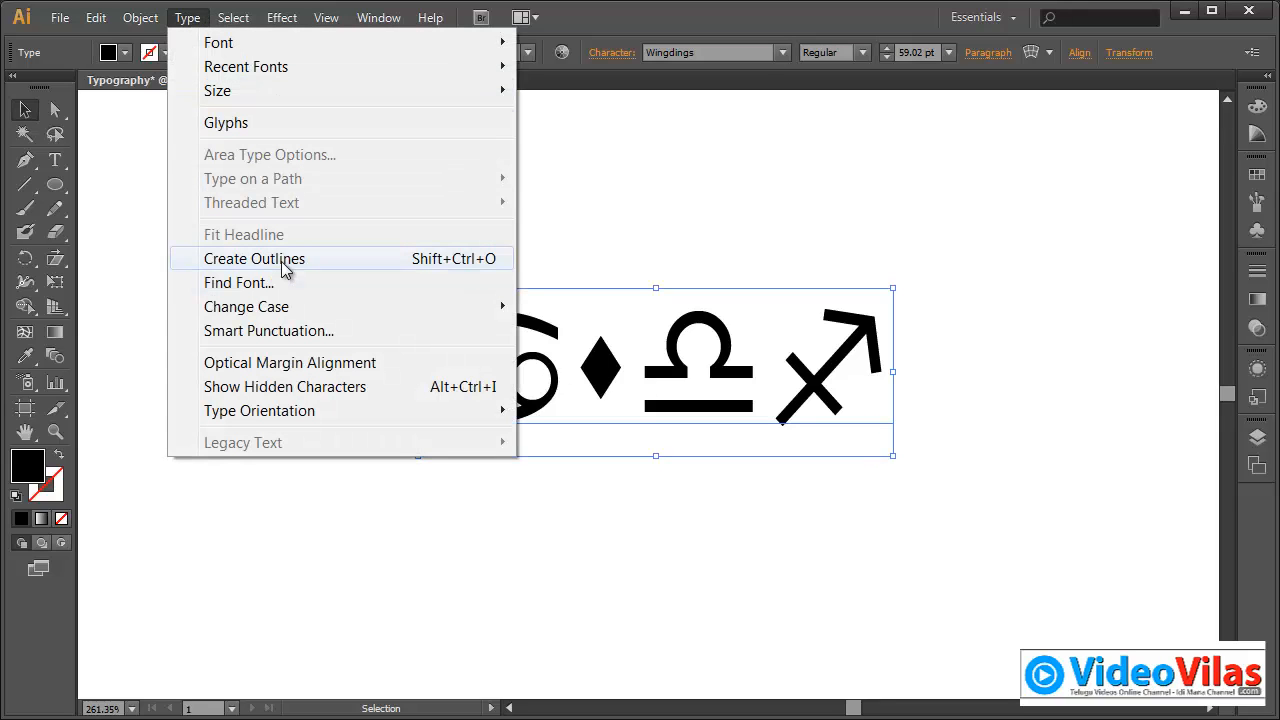
pyautogui.click(583, 20)
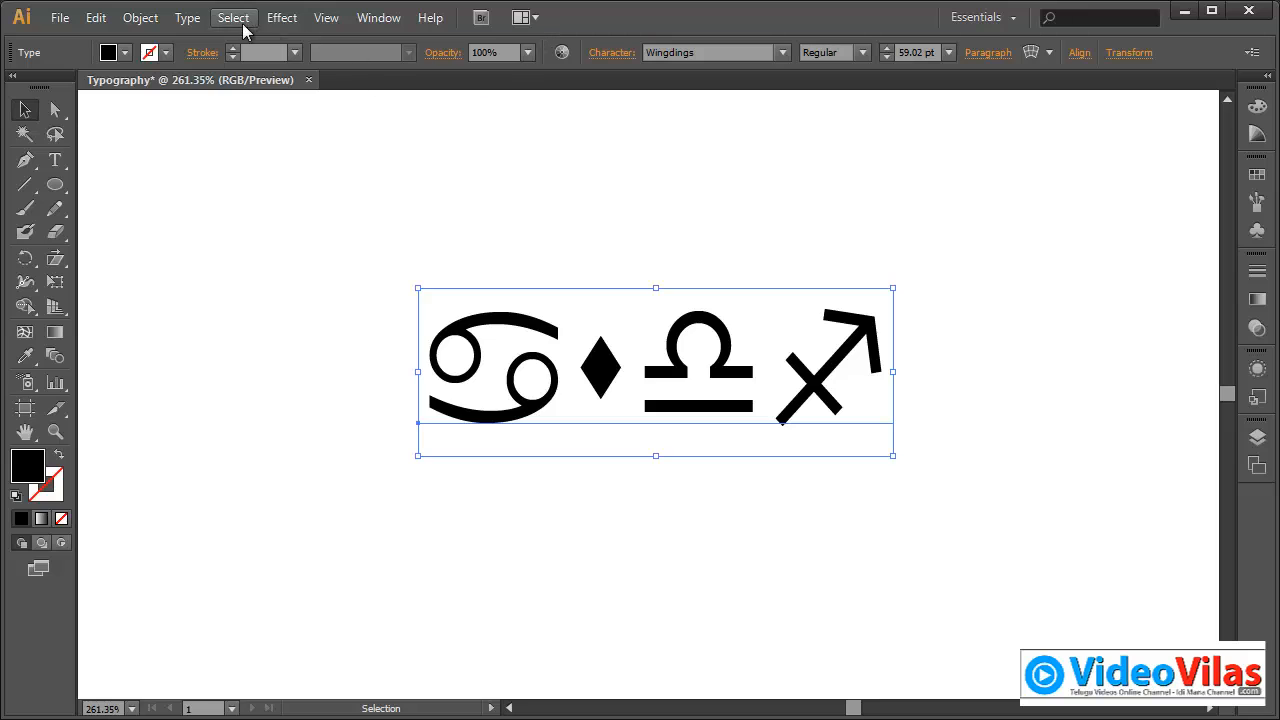
pyautogui.click(187, 18)
pyautogui.moveTo(212, 45)
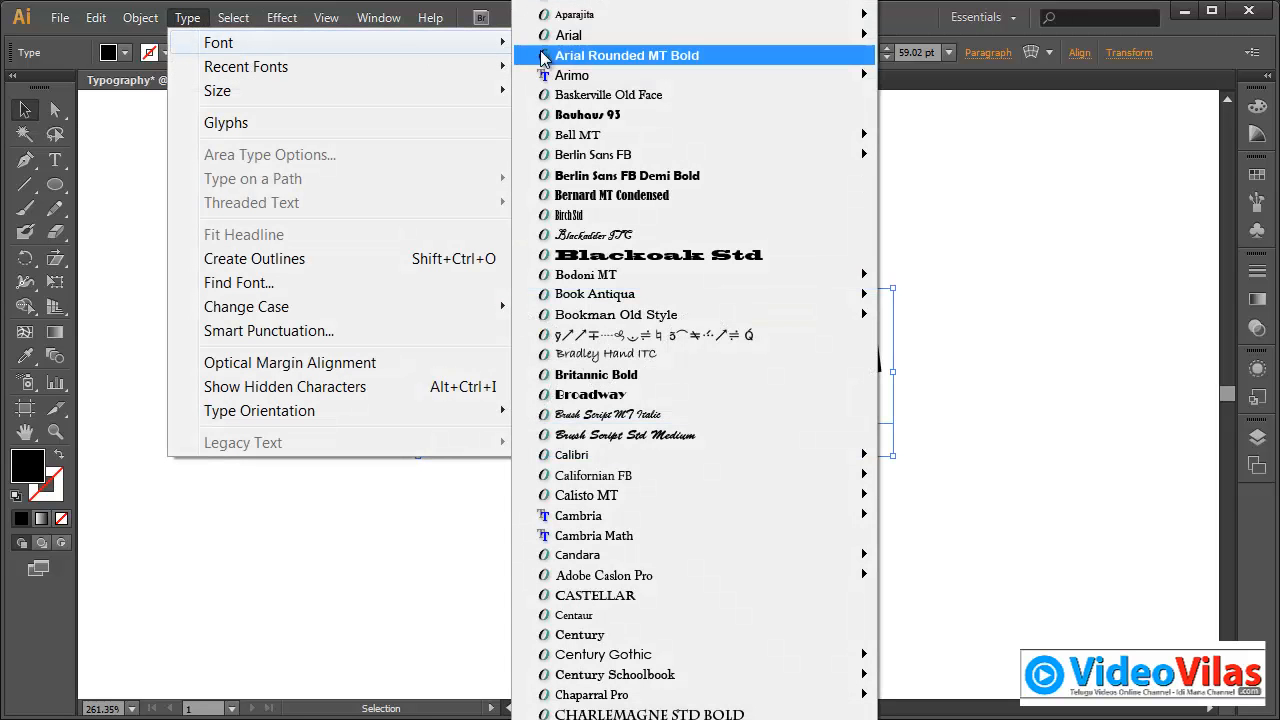
pyautogui.moveTo(606, 37)
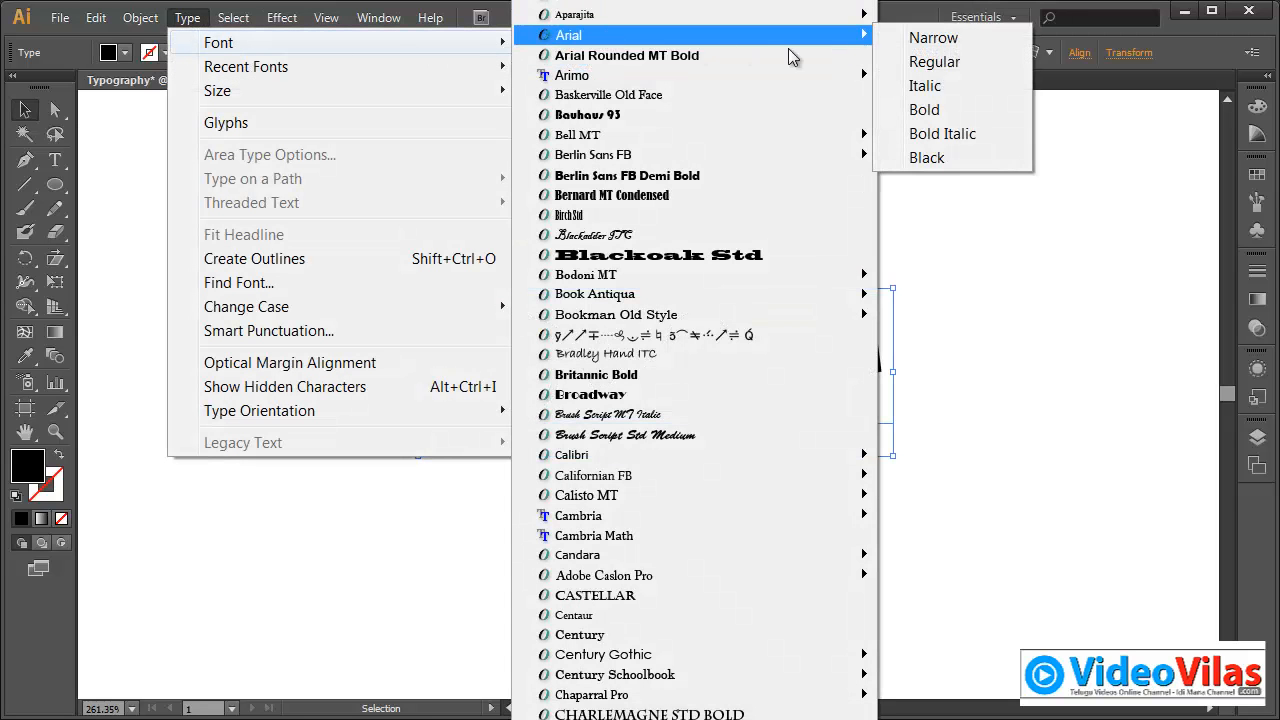
pyautogui.click(924, 109)
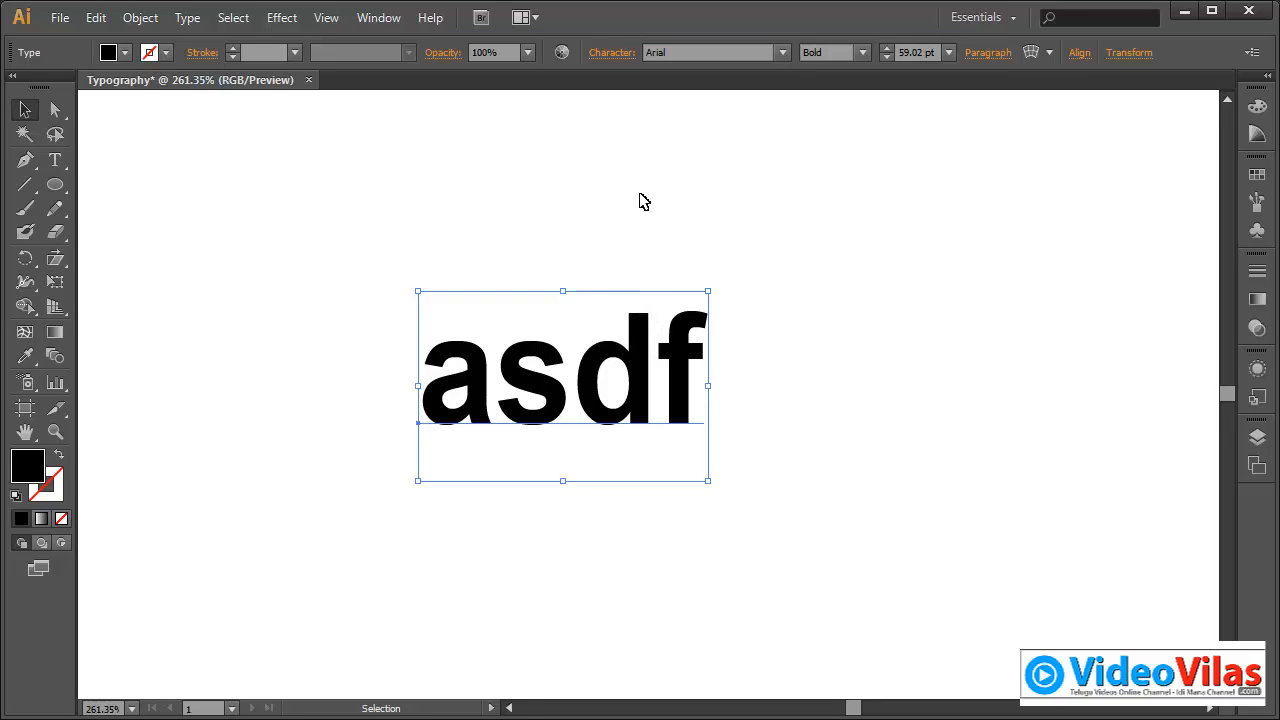
# Step: Convert the "asdf" text to outlines, and stretch the top of the d's stem far upward into a wide wedge
pyautogui.click(189, 22)
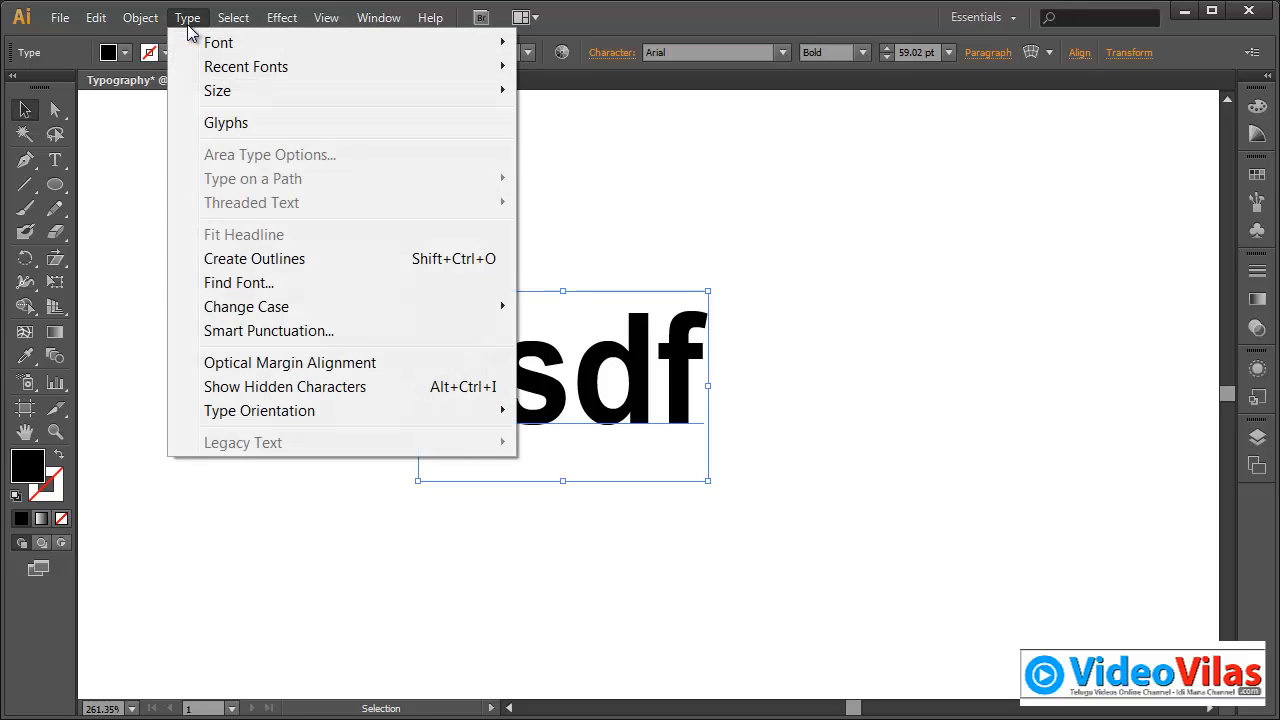
pyautogui.click(238, 259)
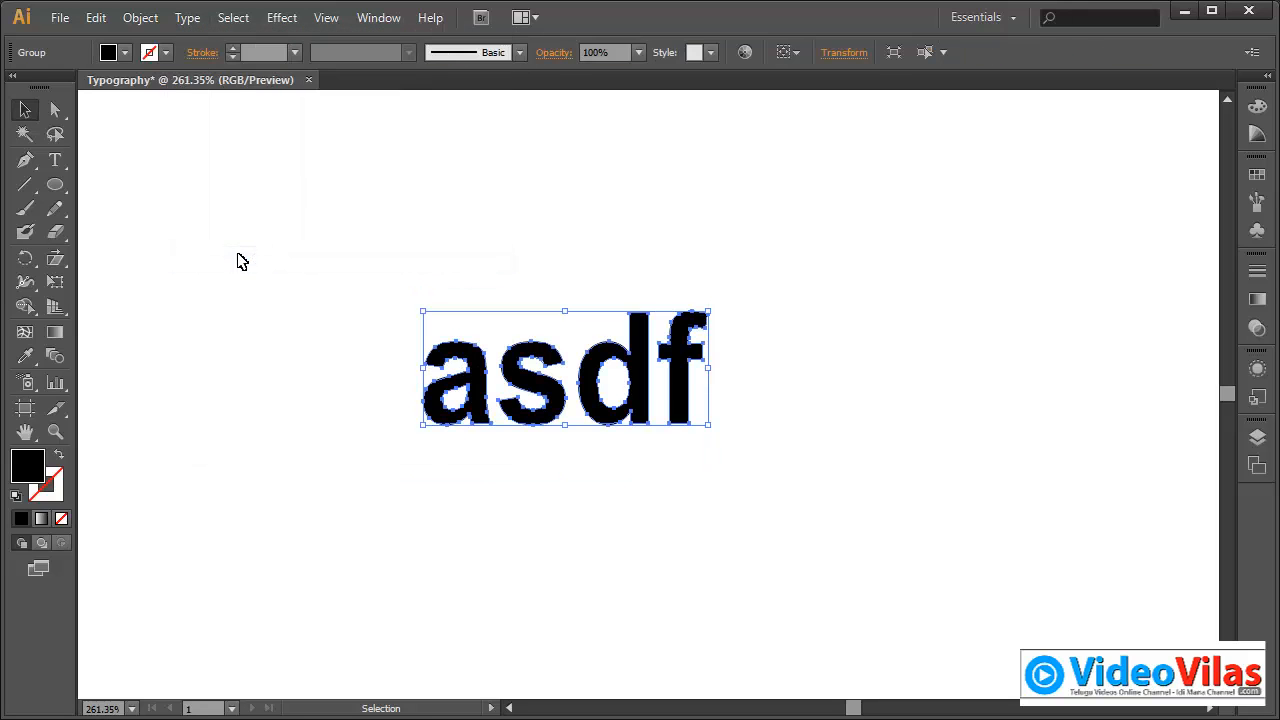
pyautogui.click(55, 110)
pyautogui.moveTo(616, 296); pyautogui.dragTo(725, 132)
pyautogui.click(682, 137)
pyautogui.moveTo(630, 137); pyautogui.dragTo(572, 127)
pyautogui.moveTo(725, 132); pyautogui.dragTo(678, 129)
pyautogui.click(871, 163)
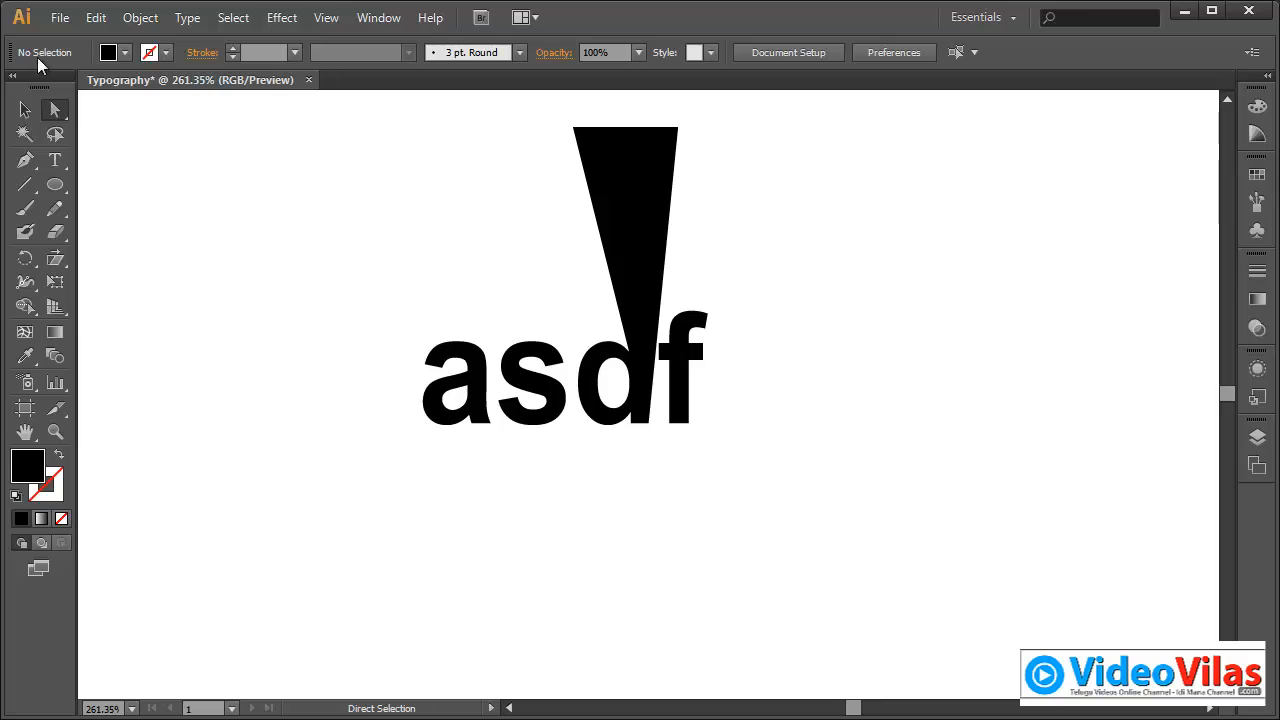
# Step: Select the entire outlined "asdf" lettering and move it straight down a short distance
pyautogui.click(27, 109)
pyautogui.moveTo(366, 206); pyautogui.dragTo(744, 480)
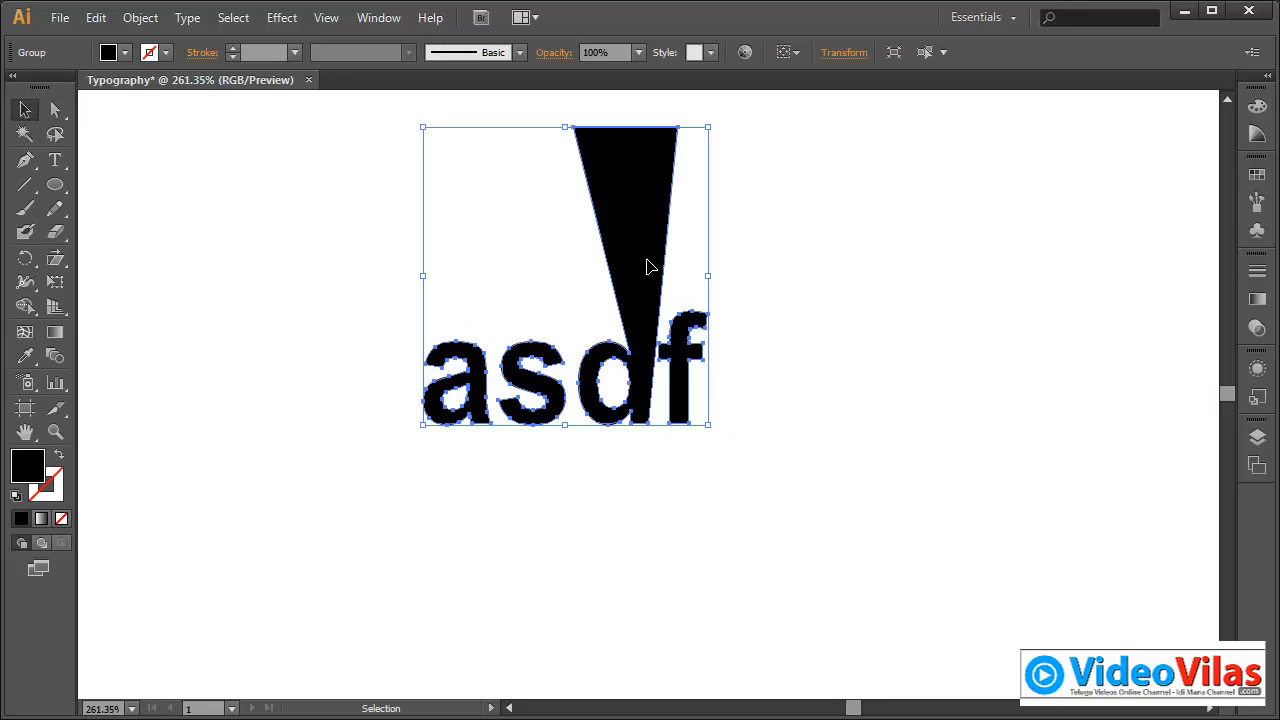
pyautogui.moveTo(647, 266); pyautogui.dragTo(647, 352)
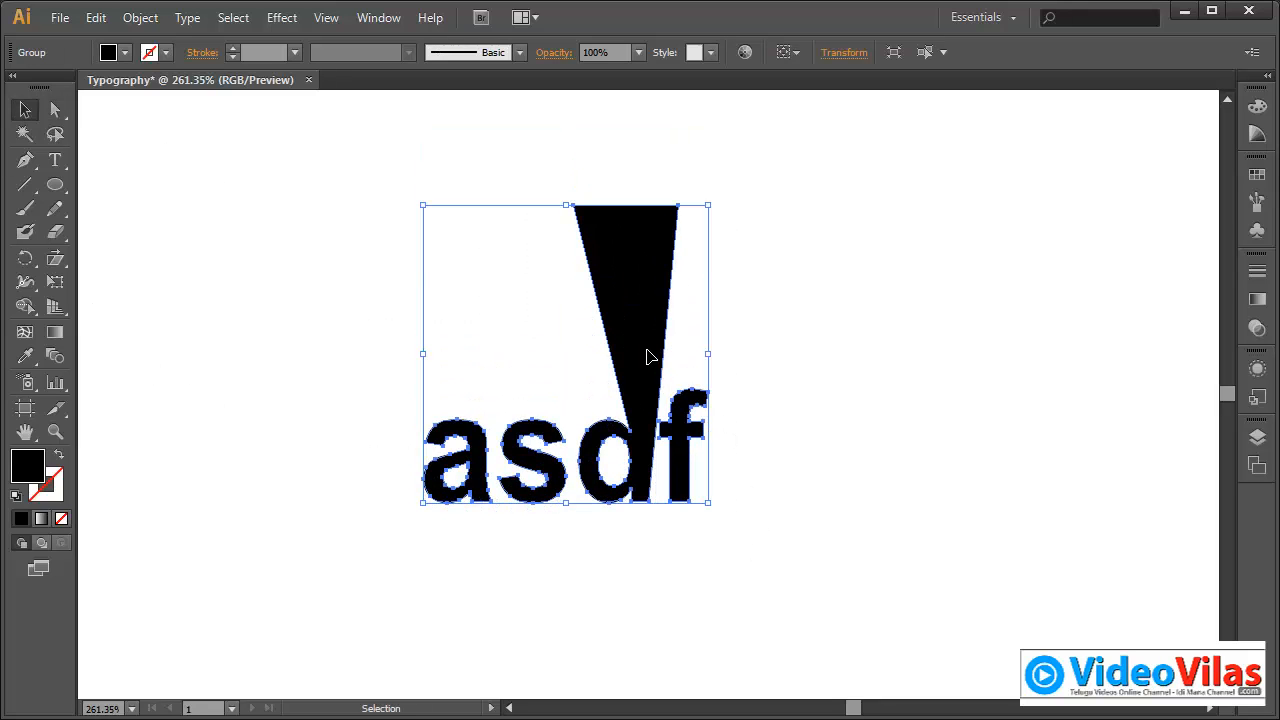
# Step: Delete the entire outlined "asdf" lettering and reset the fill and stroke to the default white and black
pyautogui.click(190, 18)
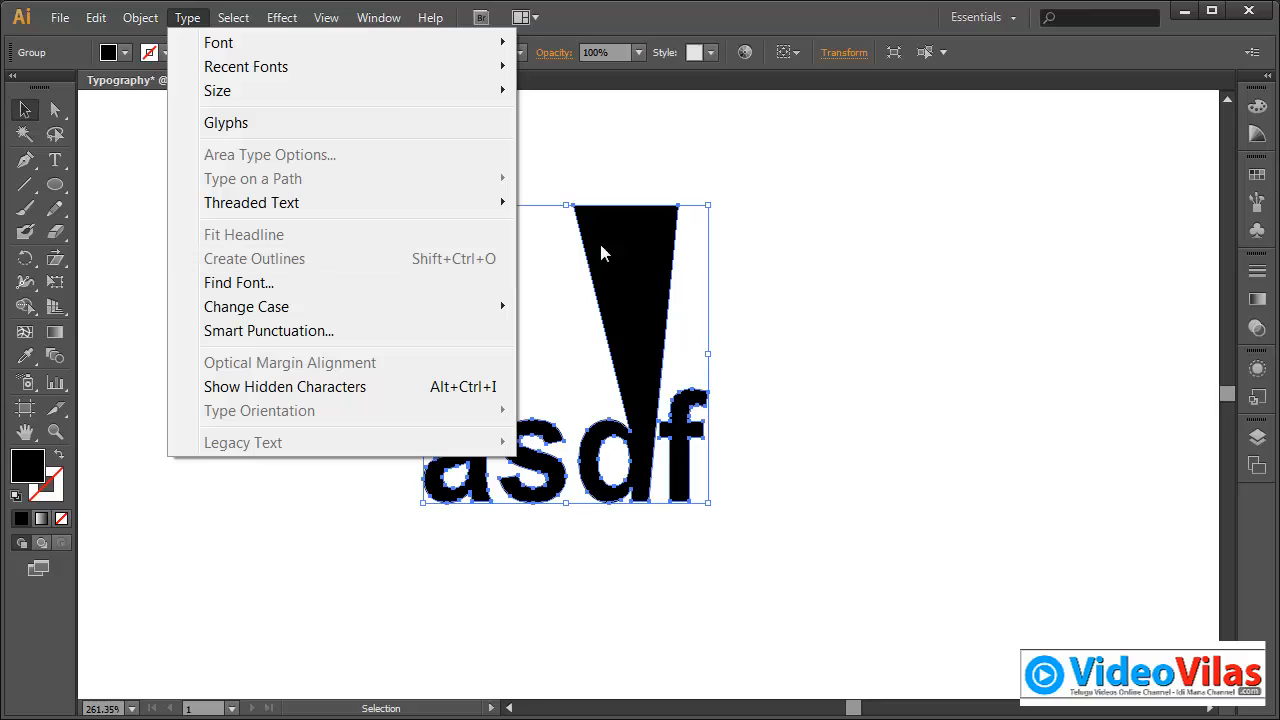
pyautogui.click(735, 290)
pyautogui.moveTo(334, 220); pyautogui.dragTo(815, 603)
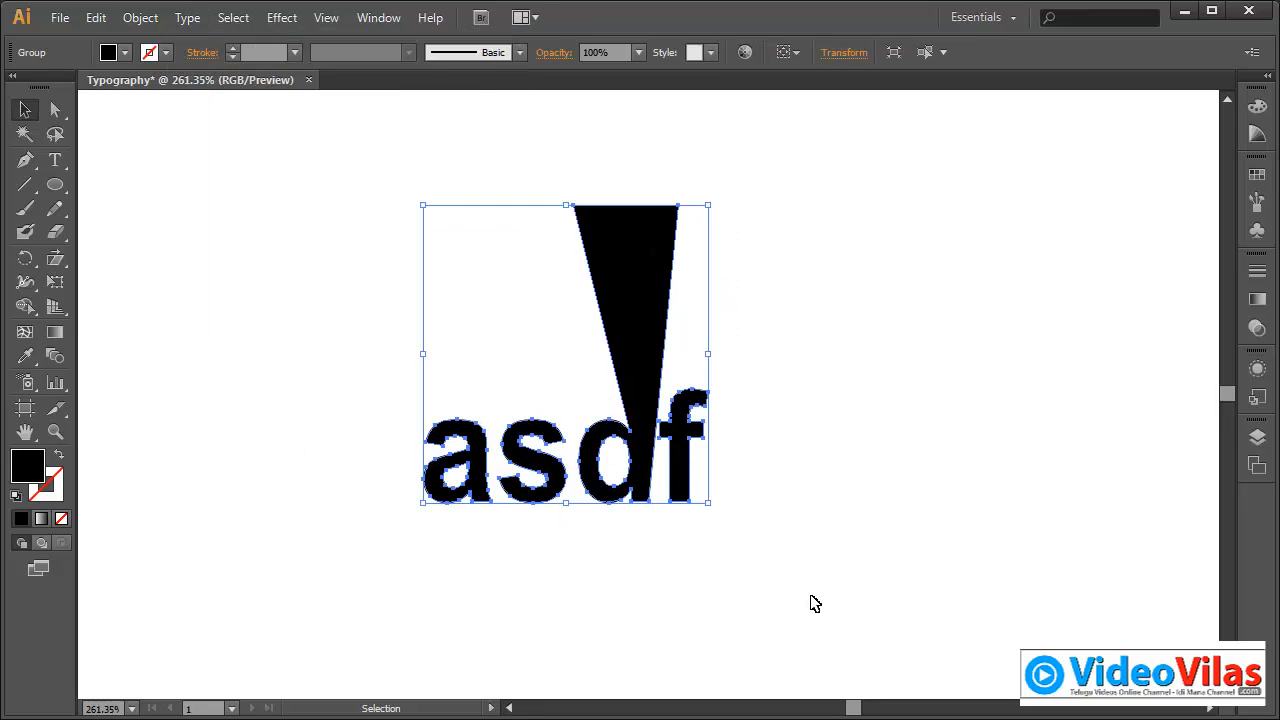
pyautogui.press('Delete')
pyautogui.press('d')
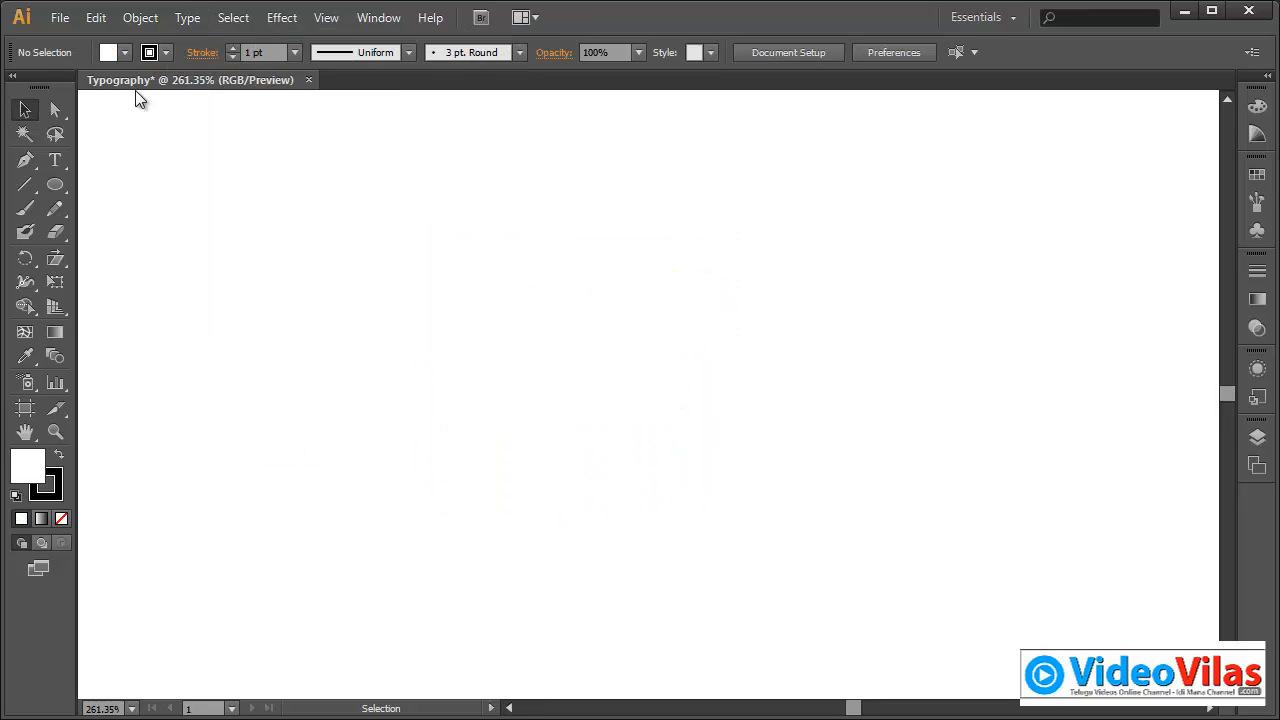
pyautogui.click(187, 17)
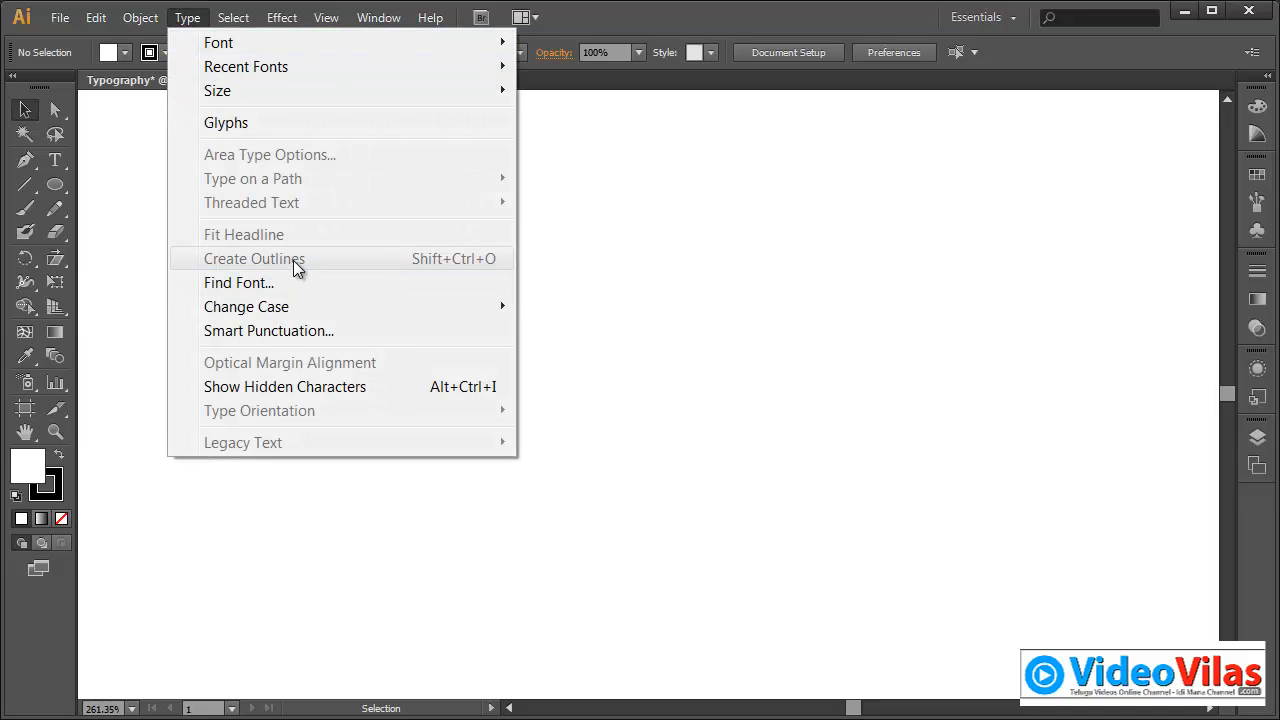
pyautogui.moveTo(294, 309)
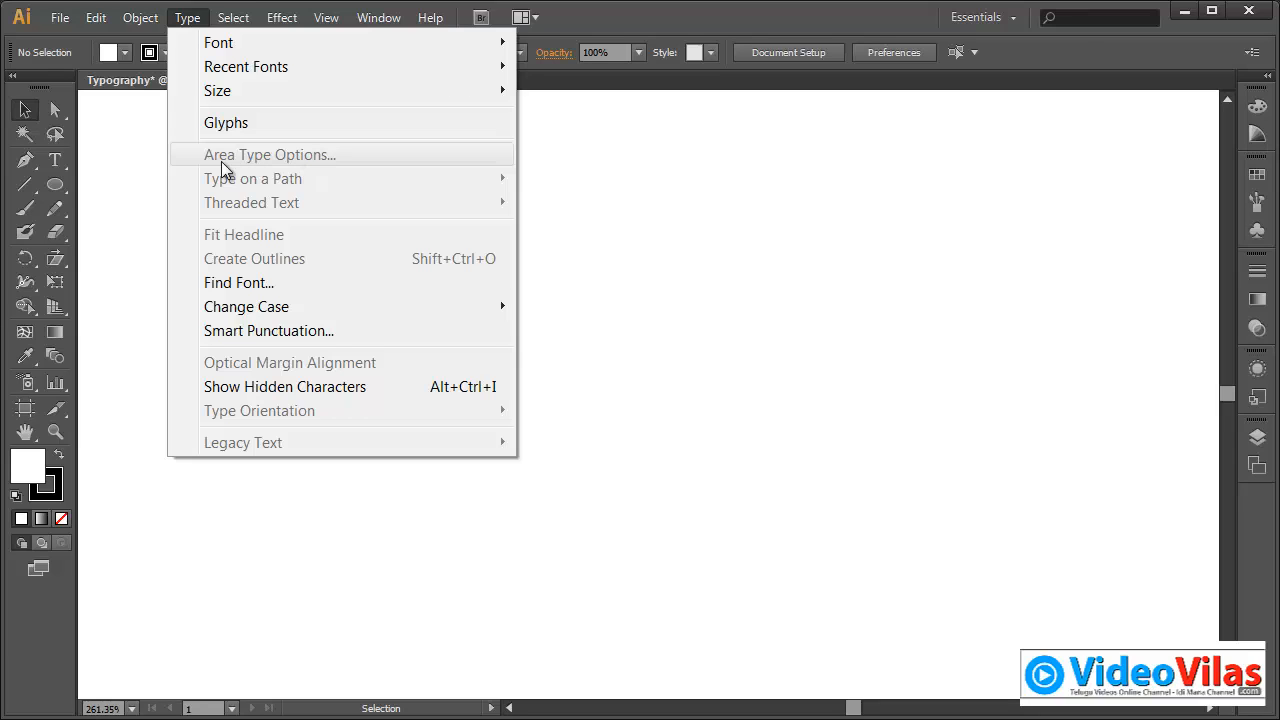
pyautogui.click(491, 100)
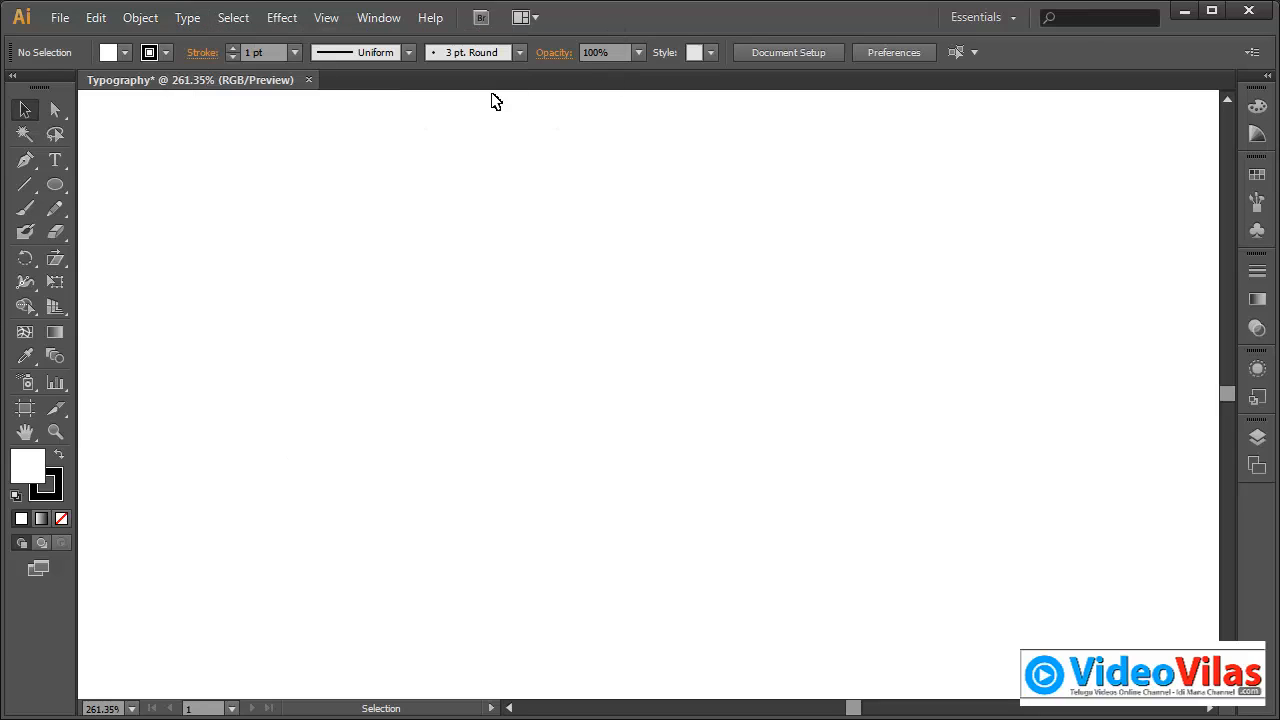
# Step: Create a large area-type frame in the middle of the page and paste the copied "the quick brown fox" paragraph into it
pyautogui.click(55, 160)
pyautogui.moveTo(296, 130); pyautogui.dragTo(814, 574)
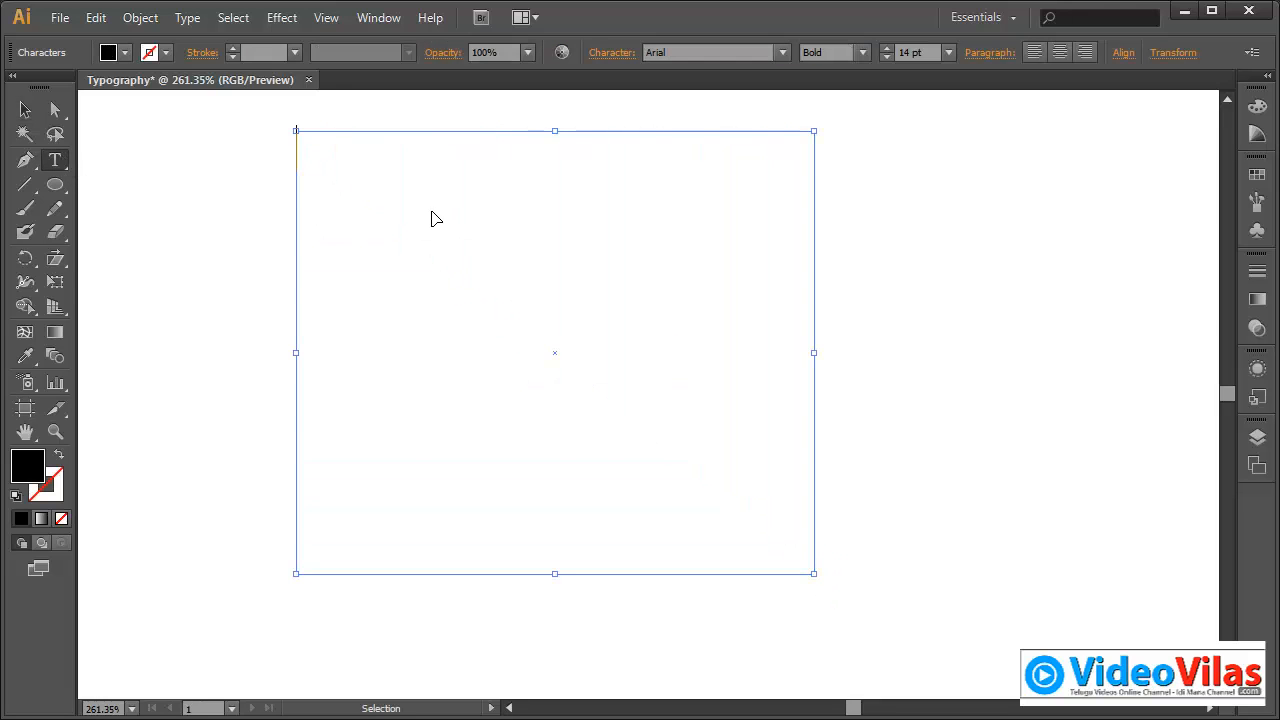
pyautogui.hotkey('ctrl', 'v')
pyautogui.click(25, 110)
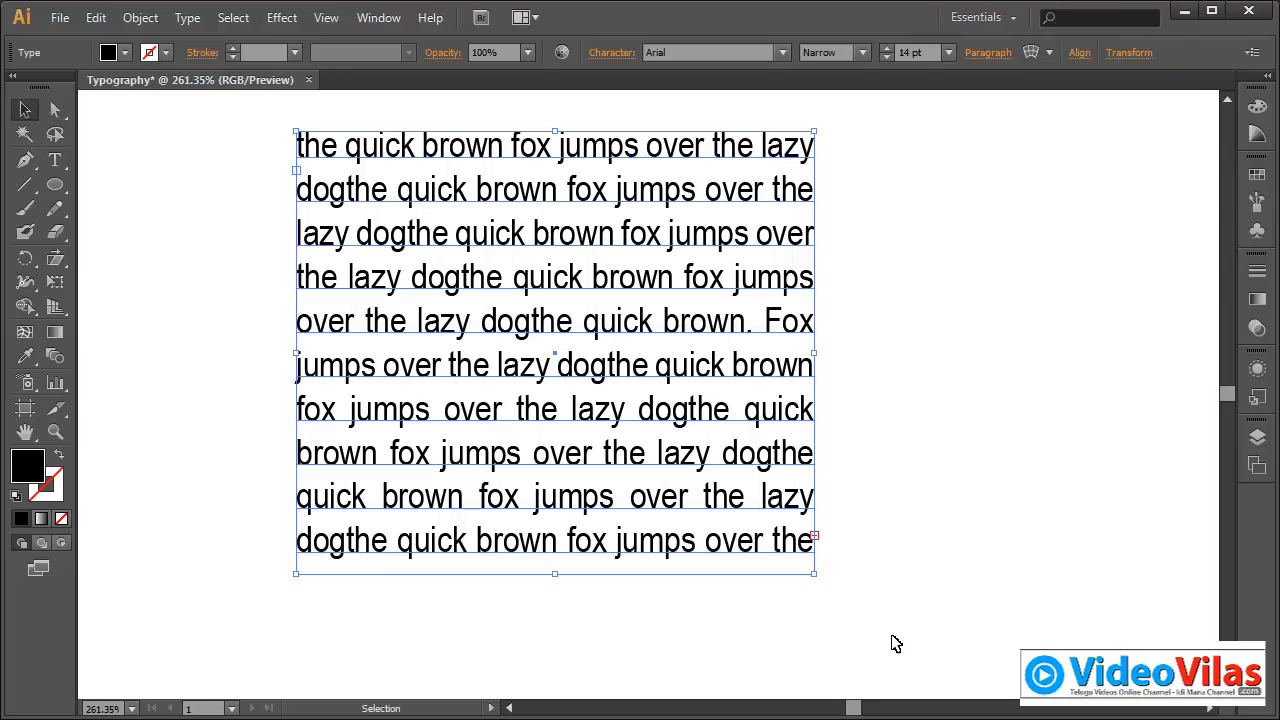
# Step: Enlarge the paragraph's text frame to about 214 × 221 px so all the text fits, and move it slightly up and left
pyautogui.hotkey('ctrl', '-')
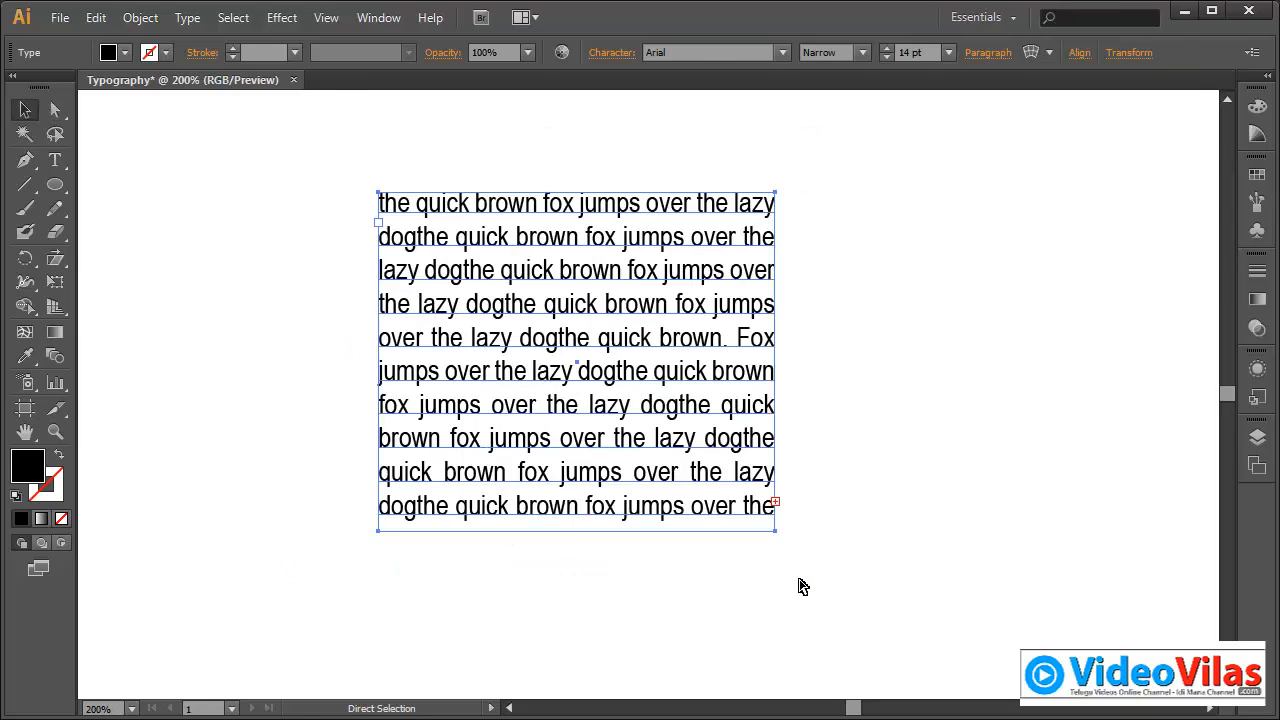
pyautogui.moveTo(777, 526); pyautogui.dragTo(808, 640)
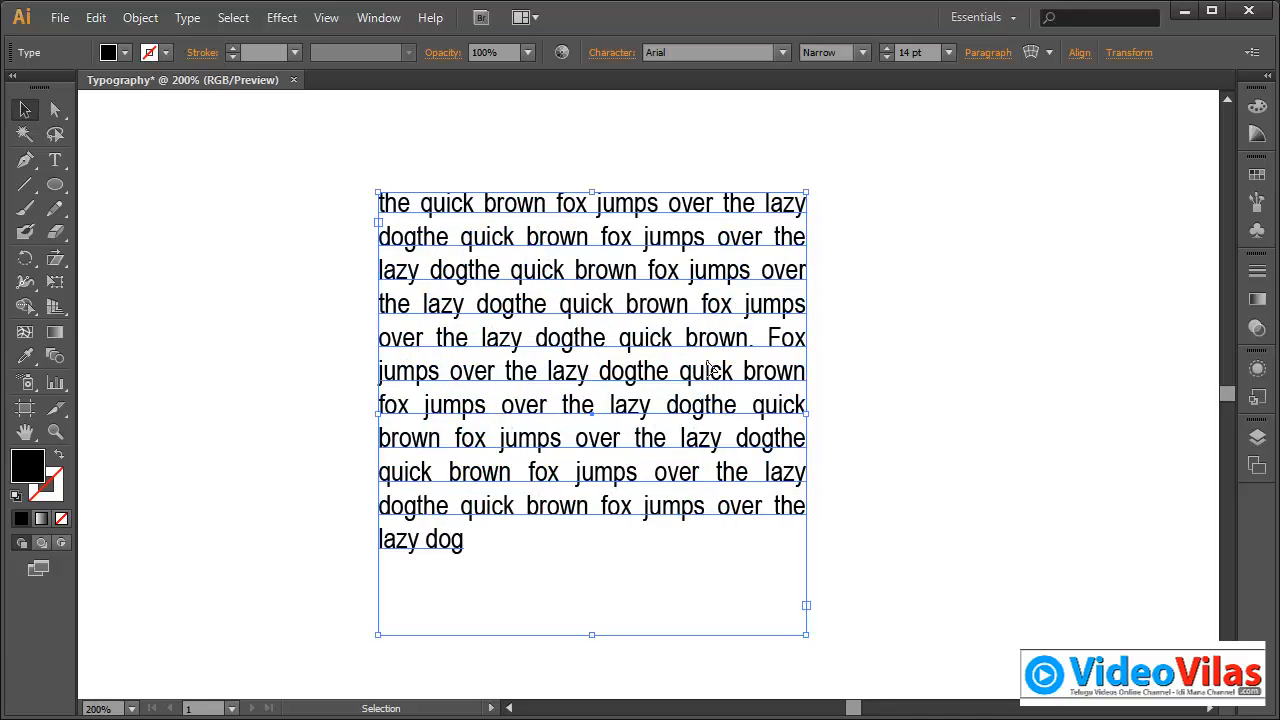
pyautogui.moveTo(707, 340); pyautogui.dragTo(684, 299)
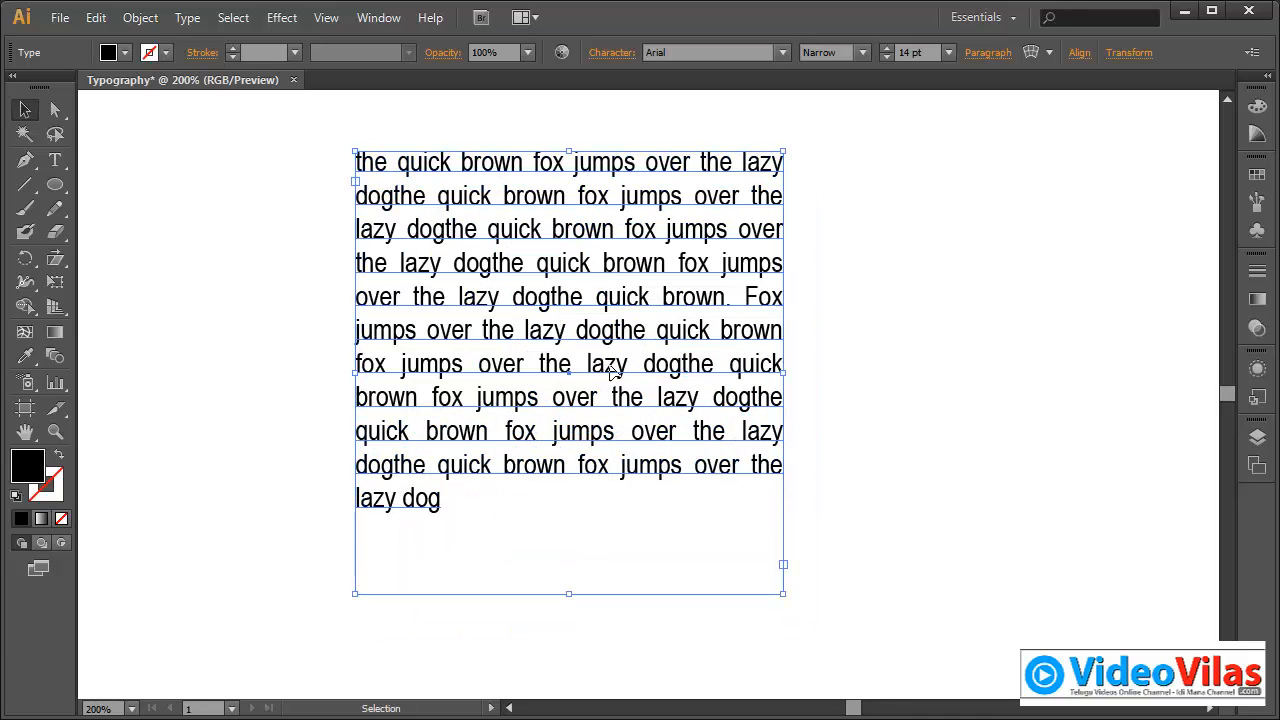
# Step: Set the text frame to 2 columns in the Area Type Options, with the preview turned on
pyautogui.click(190, 19)
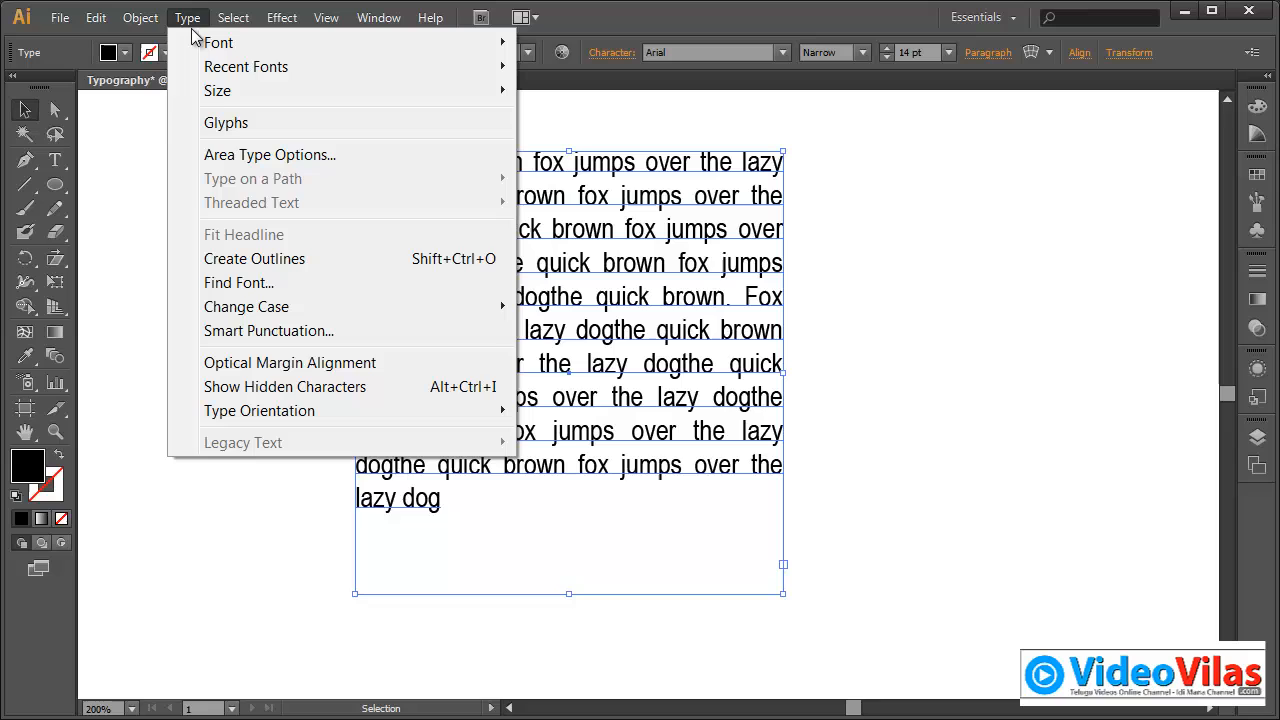
pyautogui.click(250, 155)
pyautogui.moveTo(629, 120); pyautogui.dragTo(1034, 54)
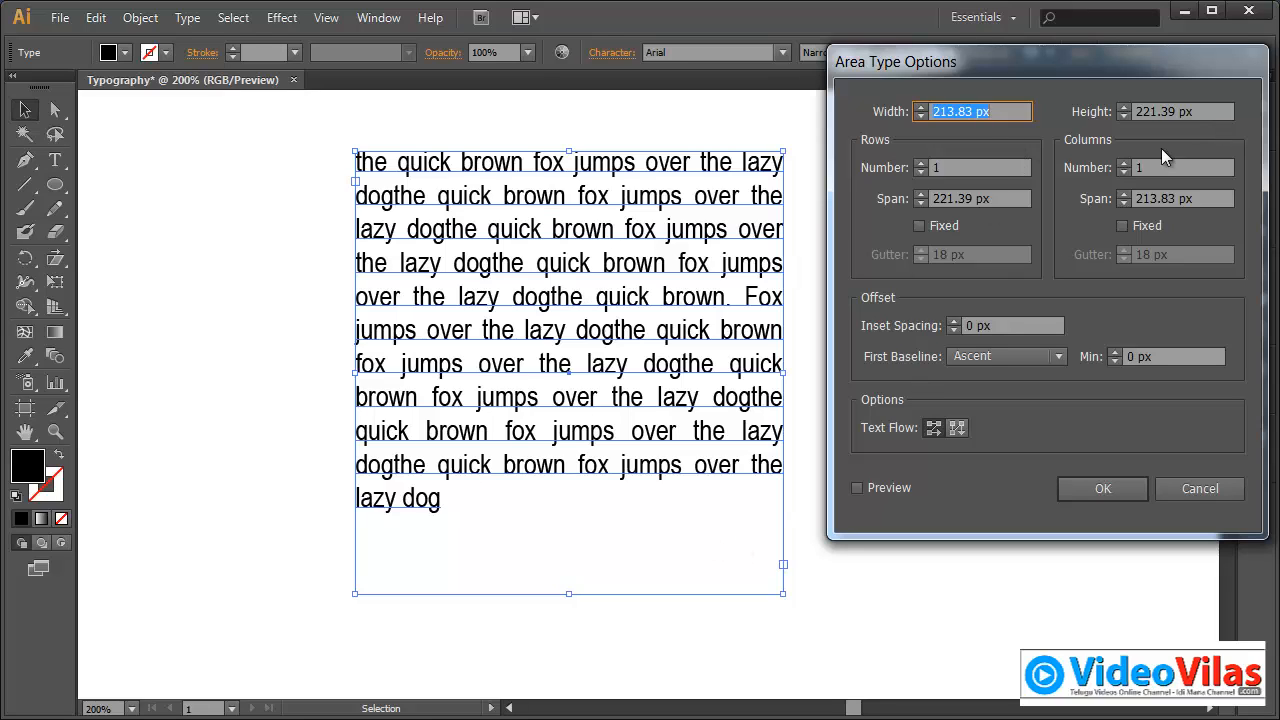
pyautogui.click(1123, 163)
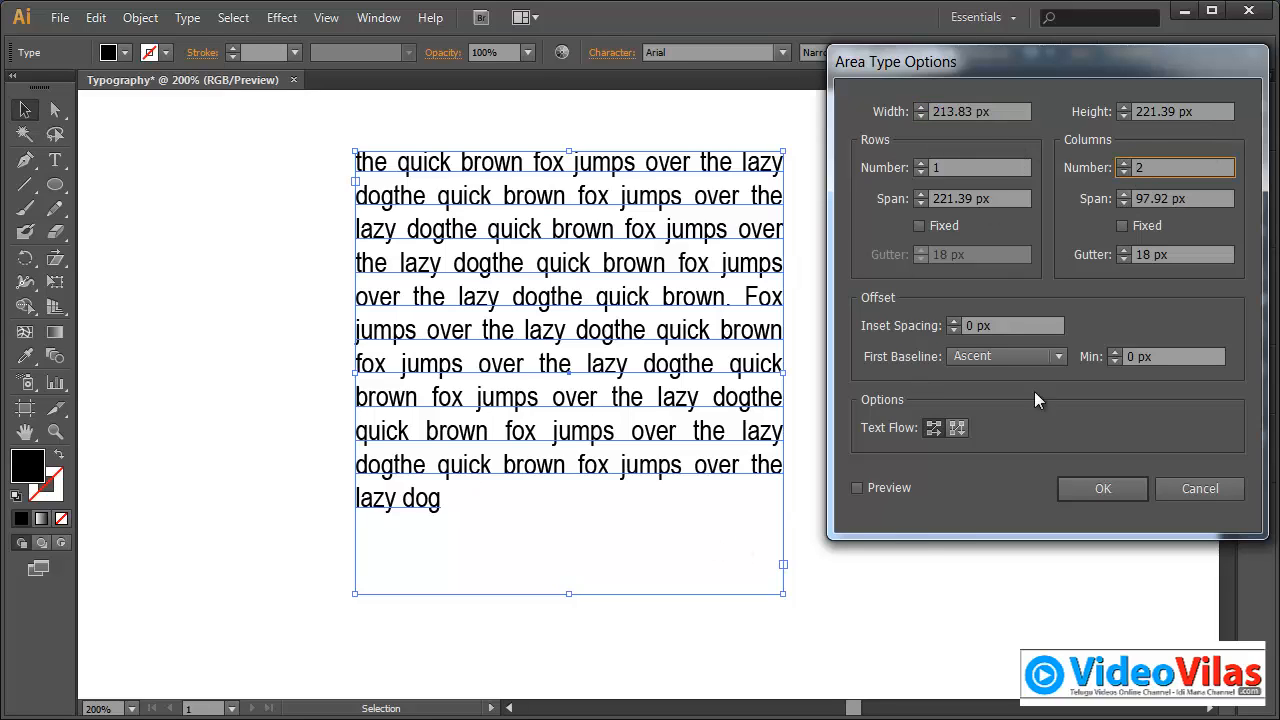
pyautogui.click(884, 486)
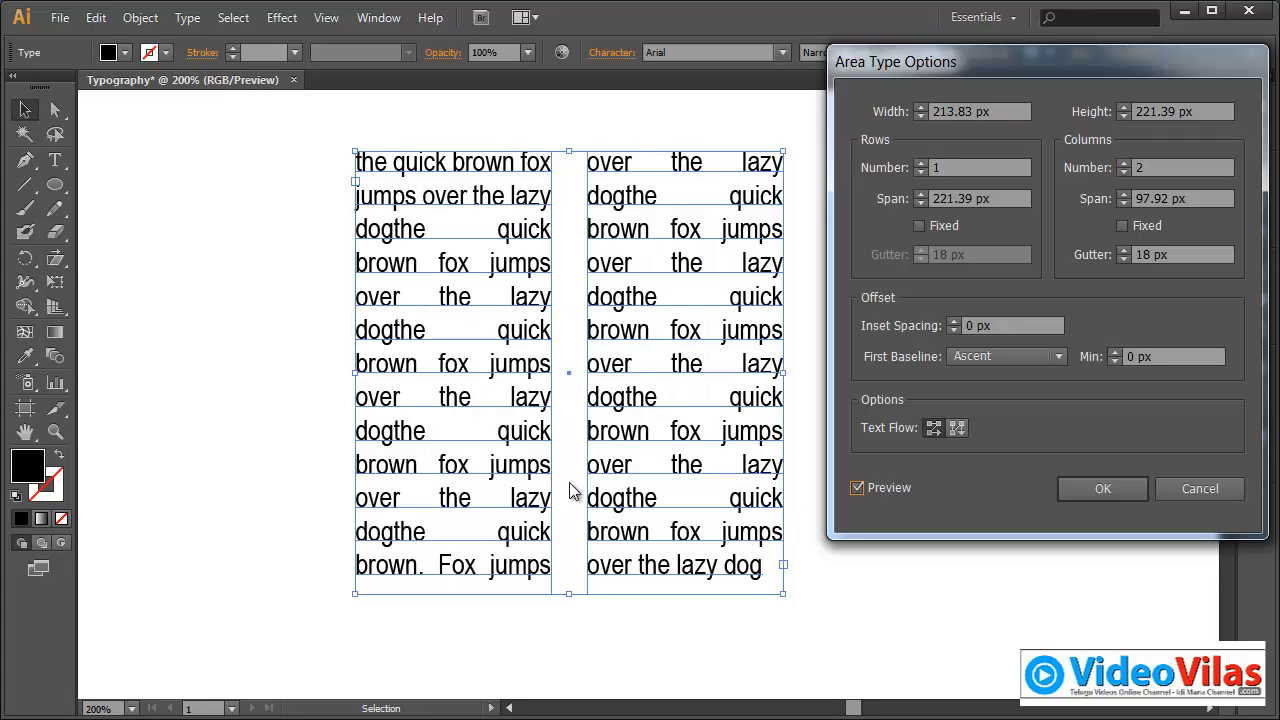
# Step: Reduce the gutter between the two text columns to 6 px
pyautogui.click(1125, 259)
pyautogui.click(1123, 259)
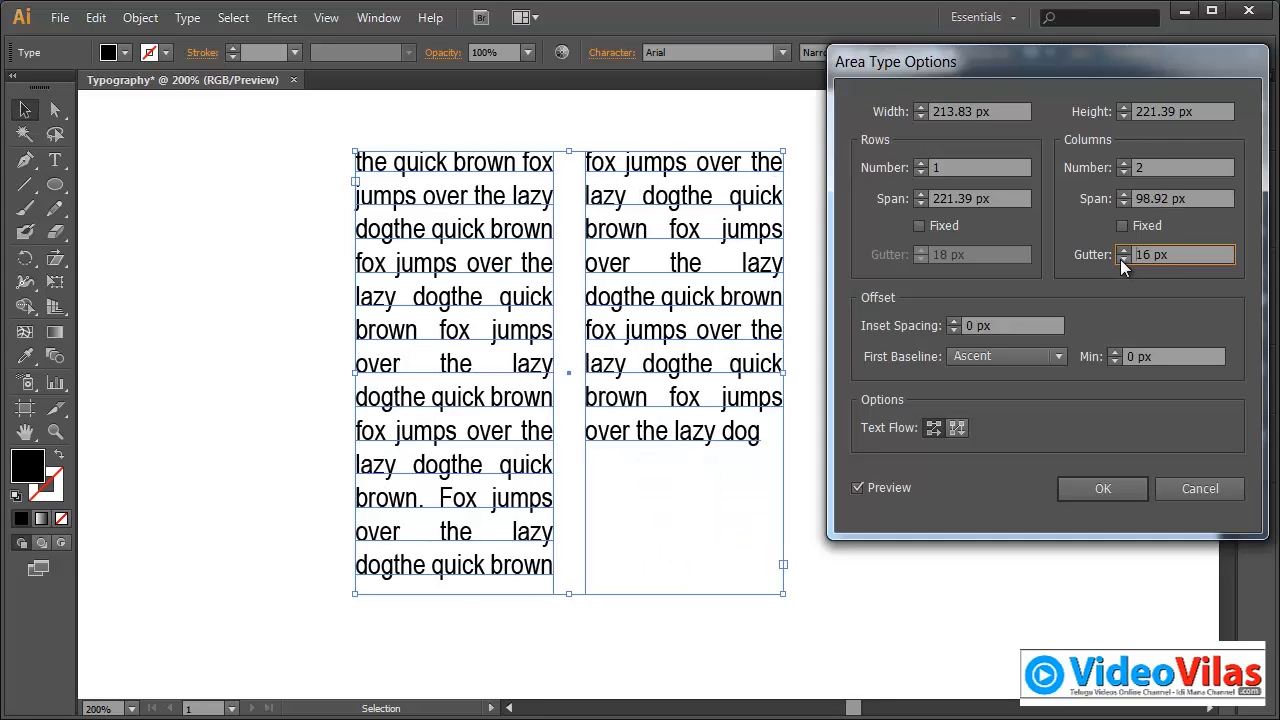
pyautogui.click(1122, 259)
pyautogui.click(1122, 259)
pyautogui.click(1122, 259)
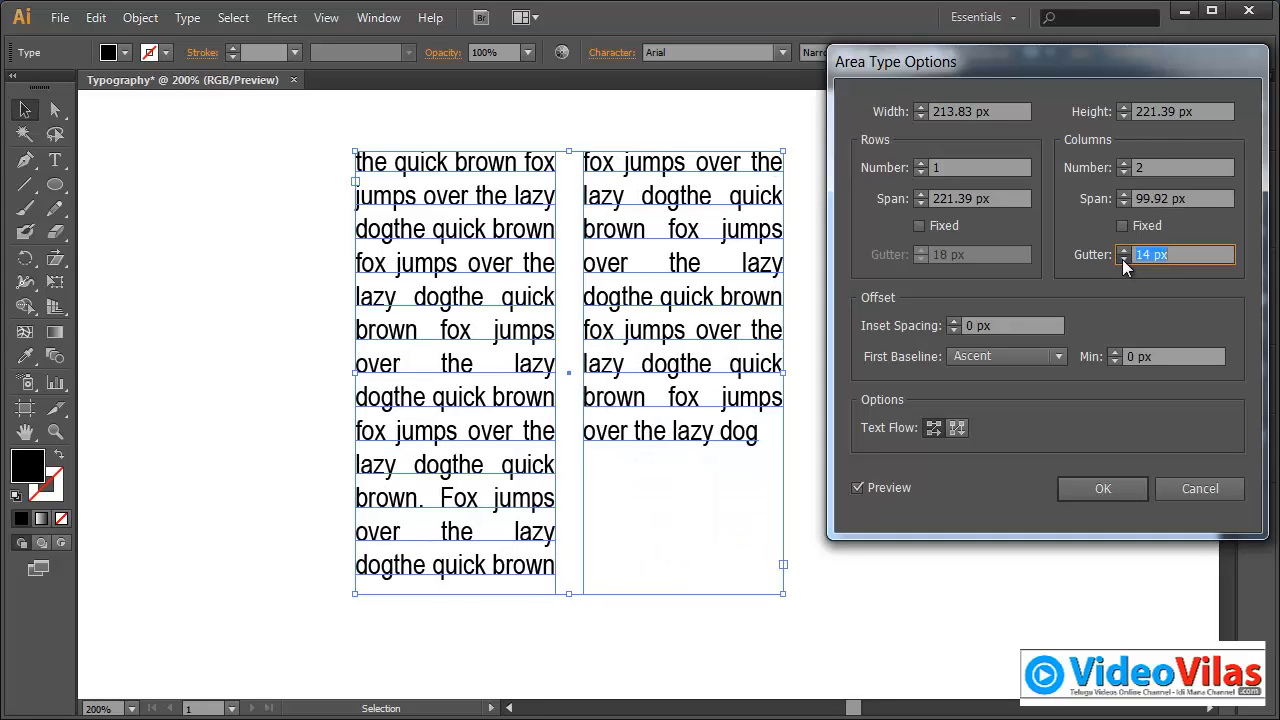
pyautogui.click(1122, 259)
pyautogui.click(1122, 259)
pyautogui.click(1122, 259)
pyautogui.click(1122, 259)
pyautogui.click(1122, 259)
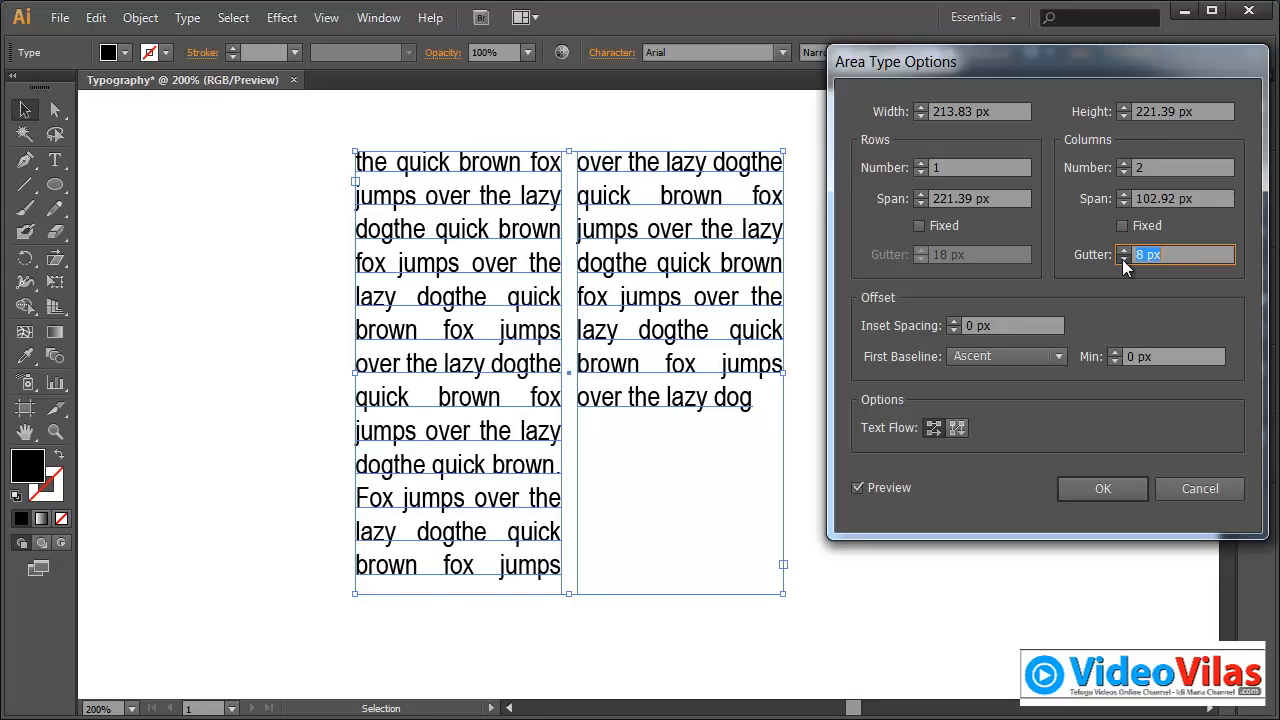
pyautogui.click(1122, 259)
pyautogui.click(1122, 259)
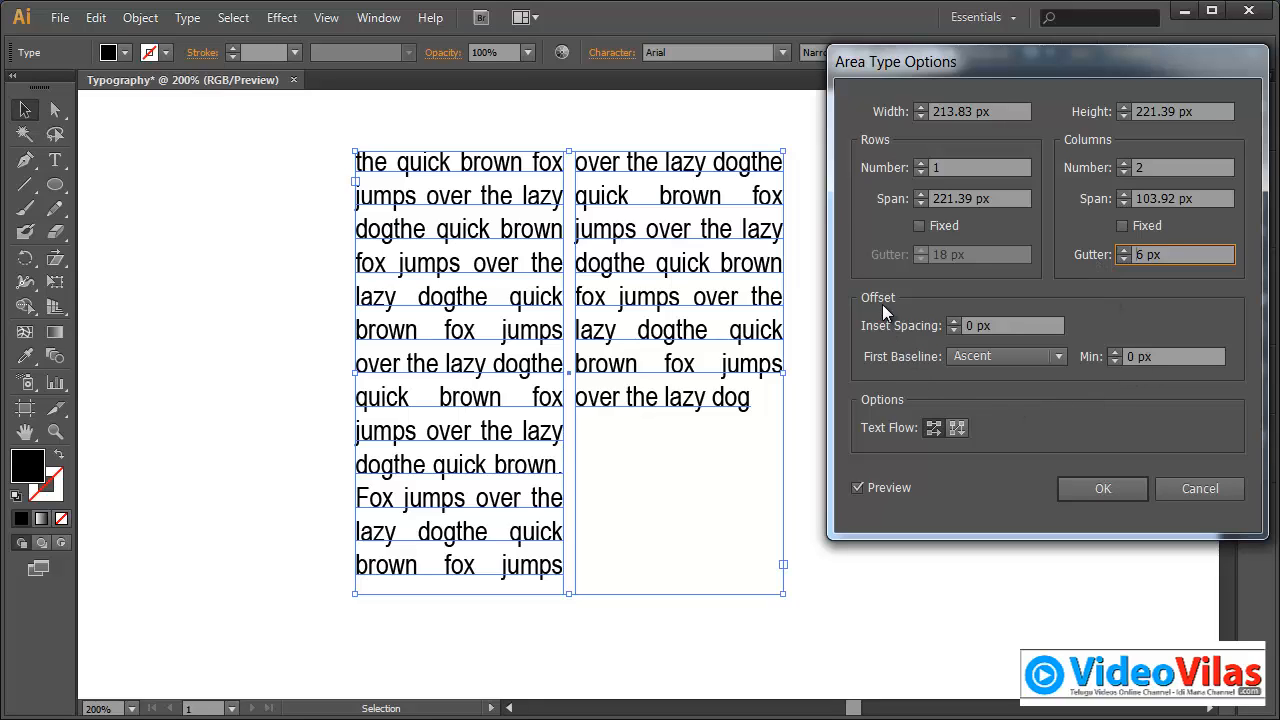
# Step: Set the inset spacing of the text frame to 4 px
pyautogui.click(954, 321)
pyautogui.click(954, 321)
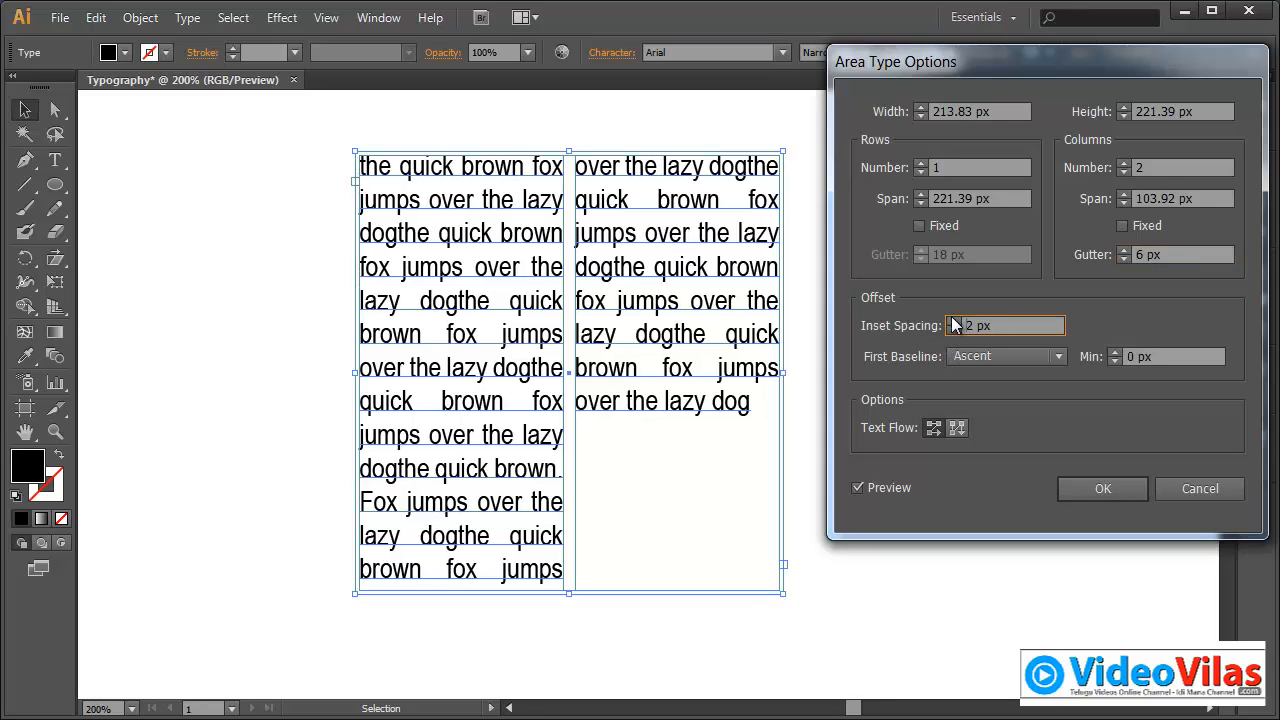
pyautogui.click(954, 321)
pyautogui.click(954, 321)
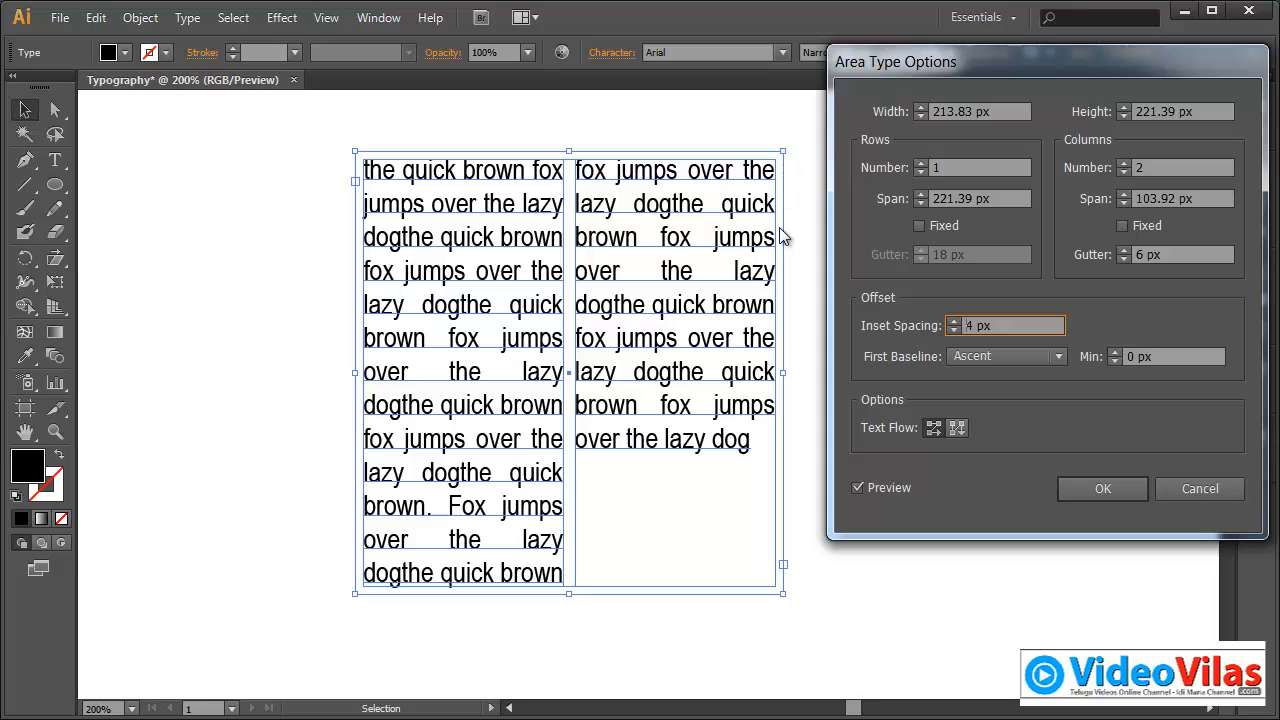
pyautogui.click(954, 330)
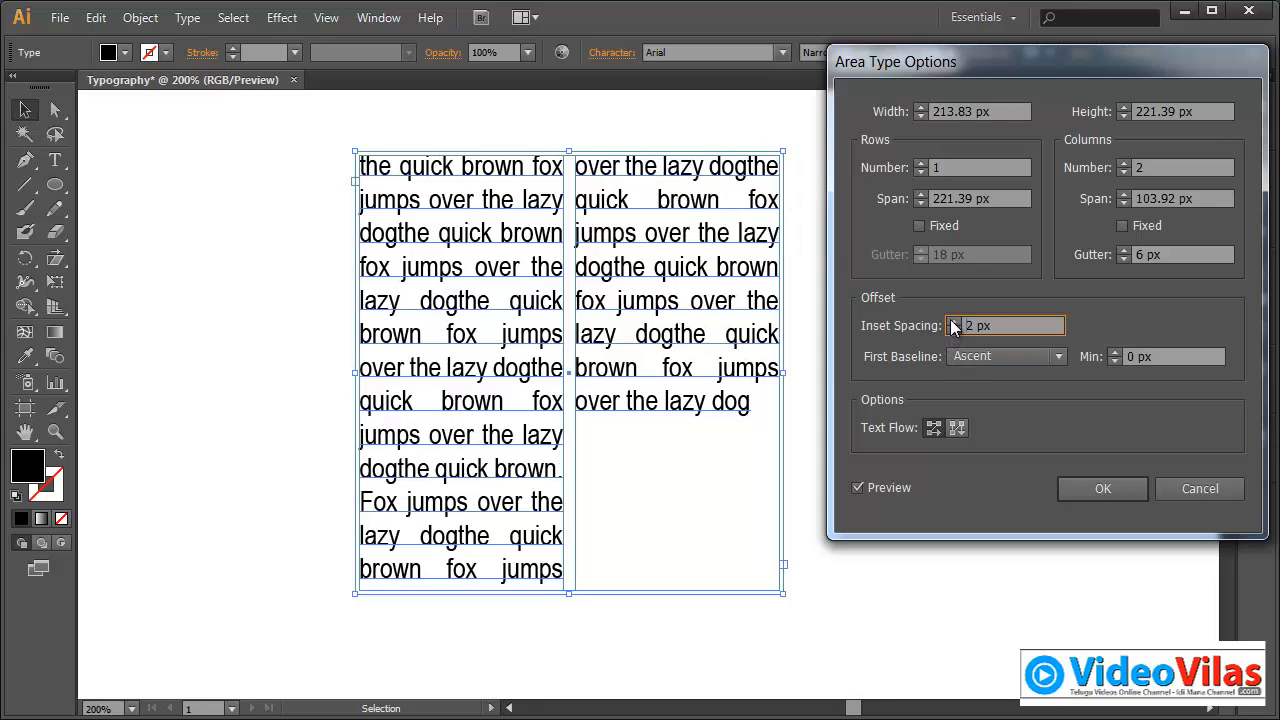
pyautogui.click(952, 321)
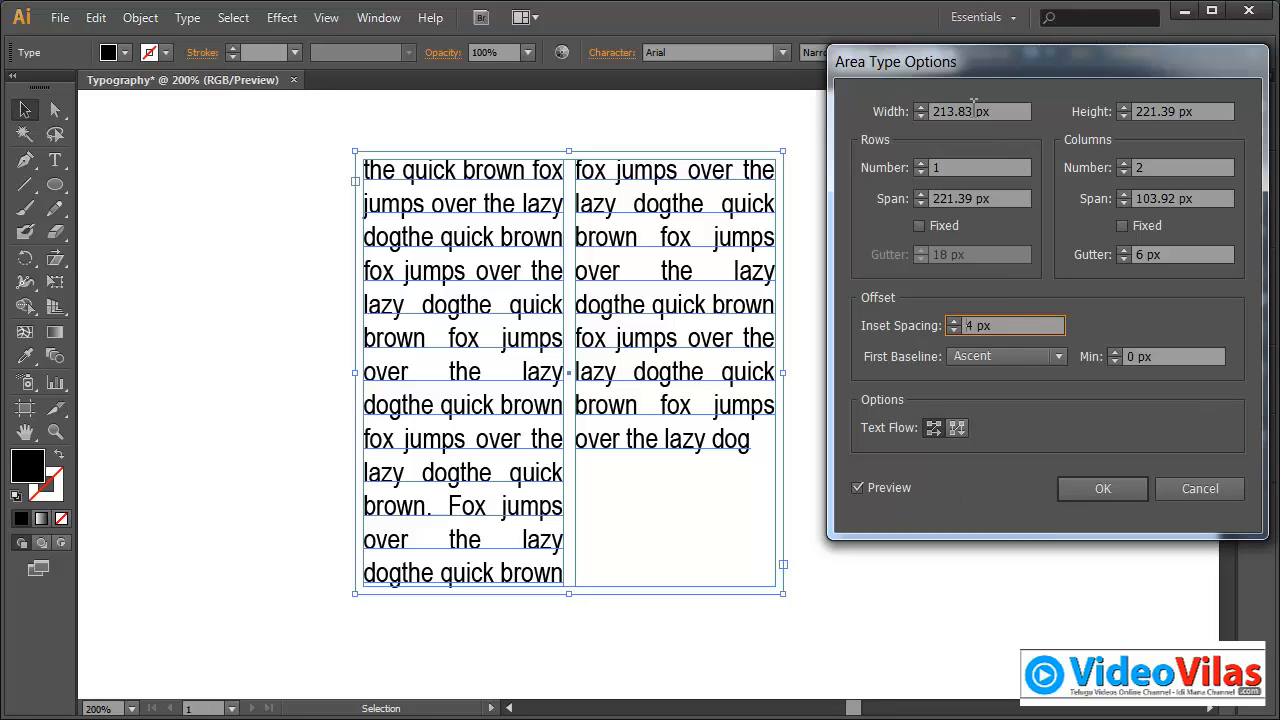
# Step: Set both the width and the height of the text frame to 300 px and apply the area type options
pyautogui.click(1025, 115)
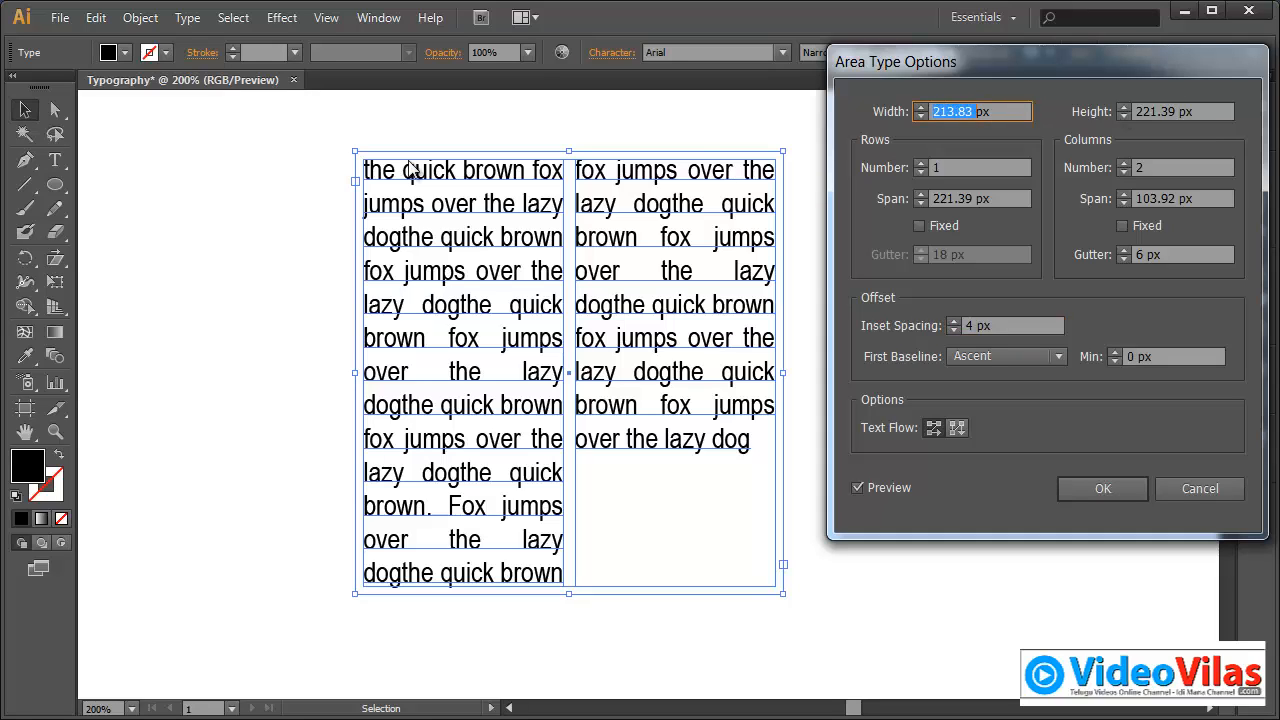
pyautogui.moveTo(1012, 111); pyautogui.dragTo(571, 85)
pyautogui.write('300')
pyautogui.press('Tab')
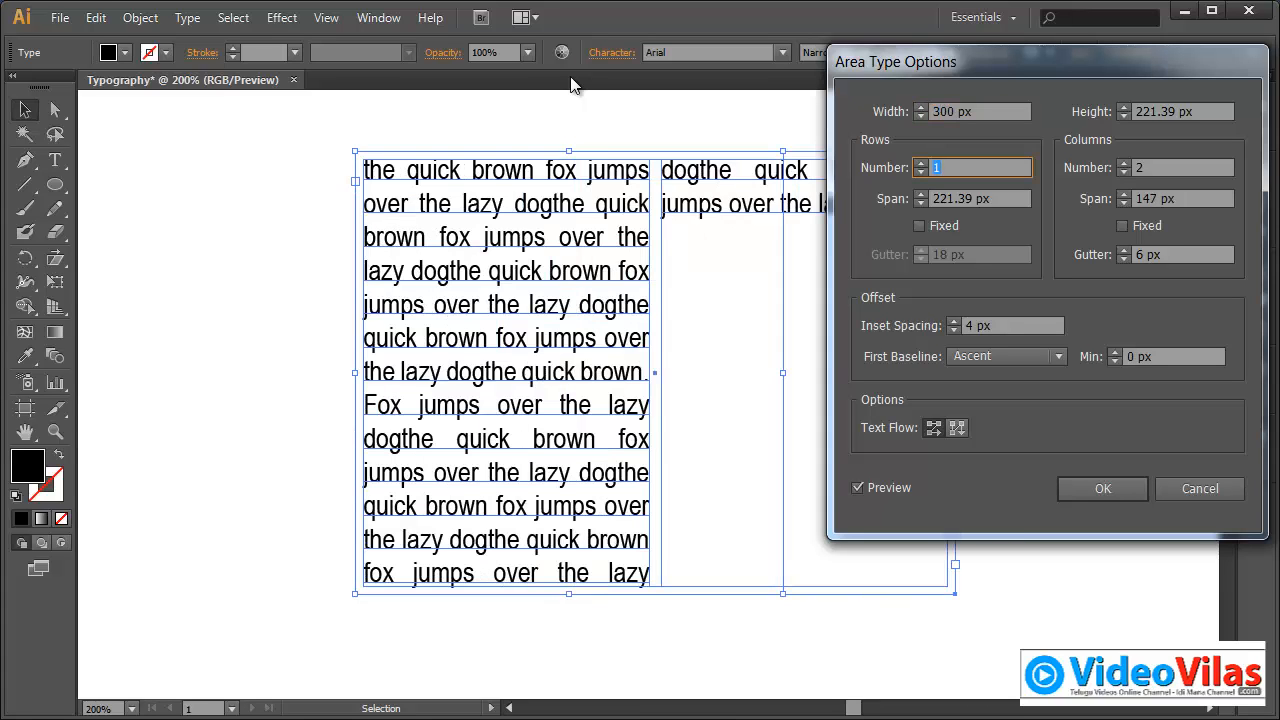
pyautogui.click(1205, 118)
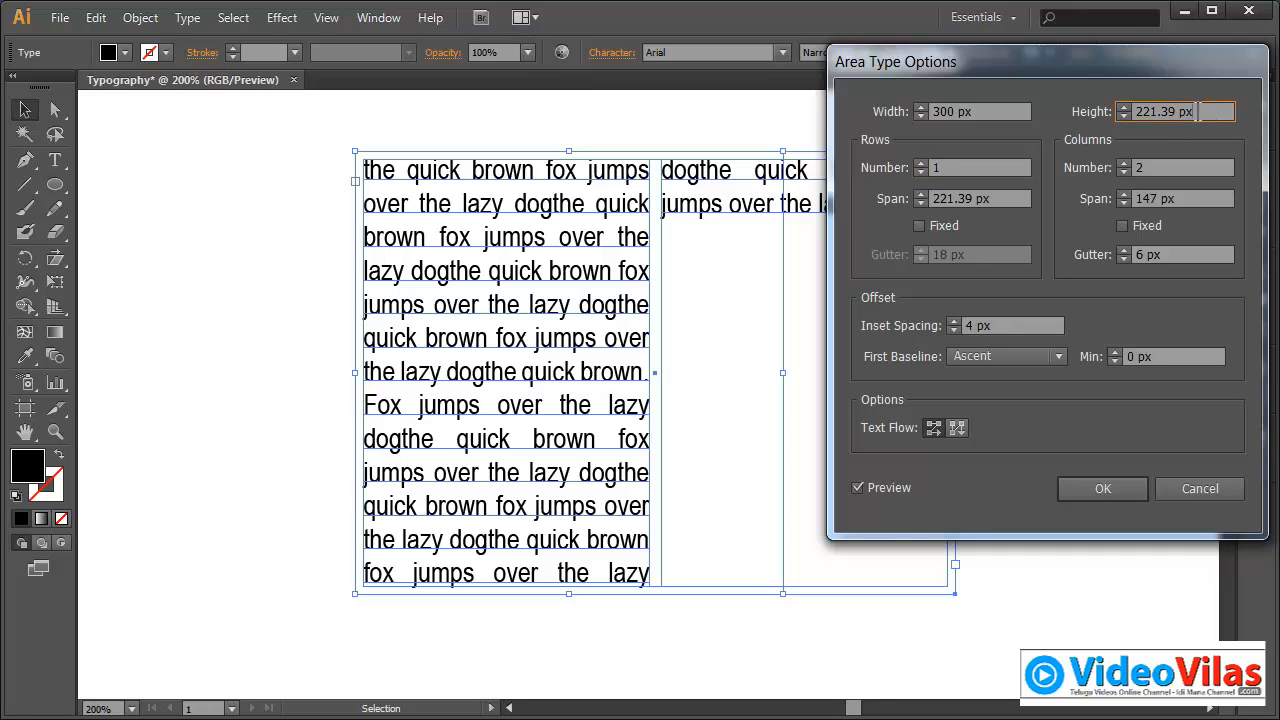
pyautogui.write('300')
pyautogui.moveTo(1185, 61); pyautogui.dragTo(1279, 152)
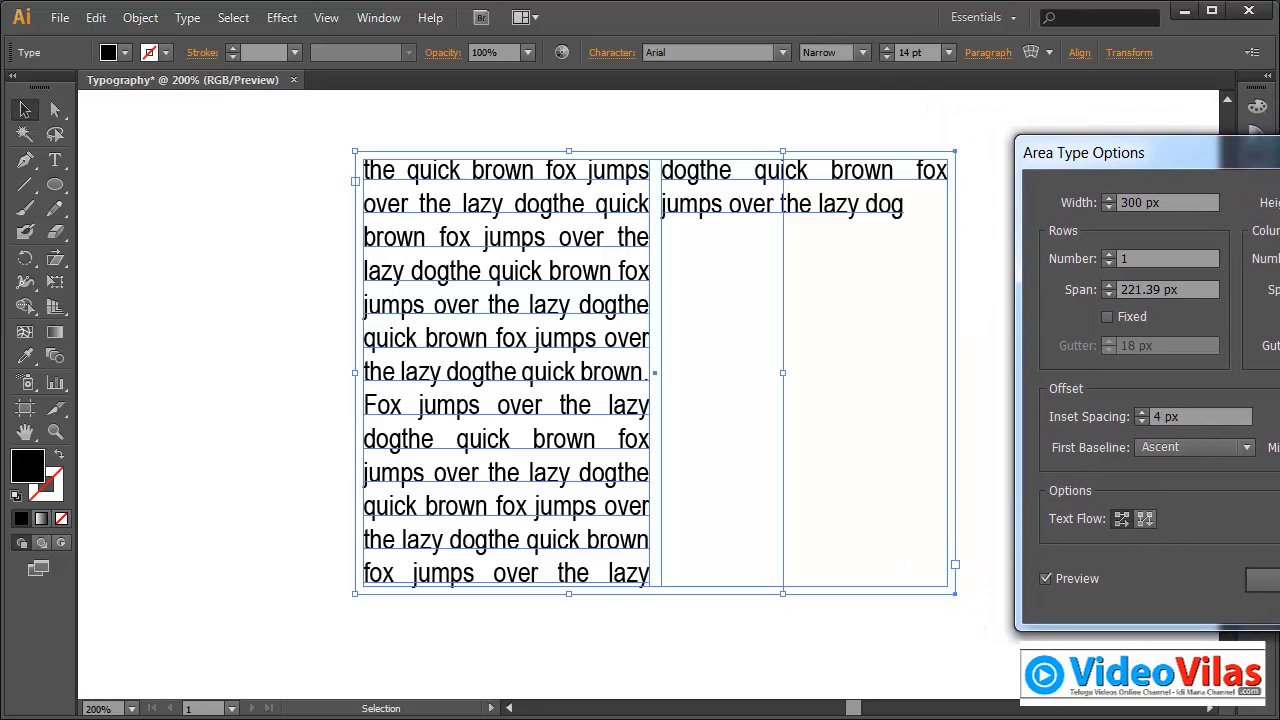
pyautogui.click(1262, 580)
# Step: Delete the two-column text frame and reset the fill and stroke to the default white and black
pyautogui.scroll(-3, 566, 312)
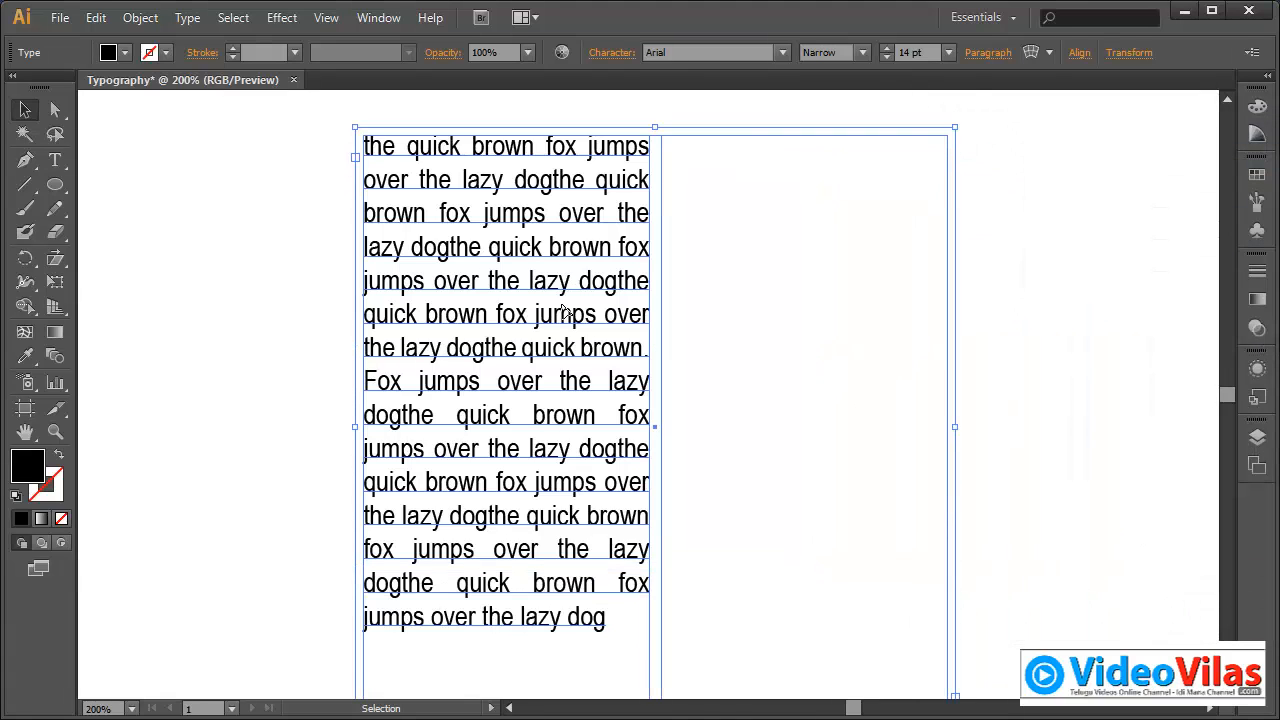
pyautogui.scroll(-1, 566, 312)
pyautogui.hotkey('ctrl', '-')
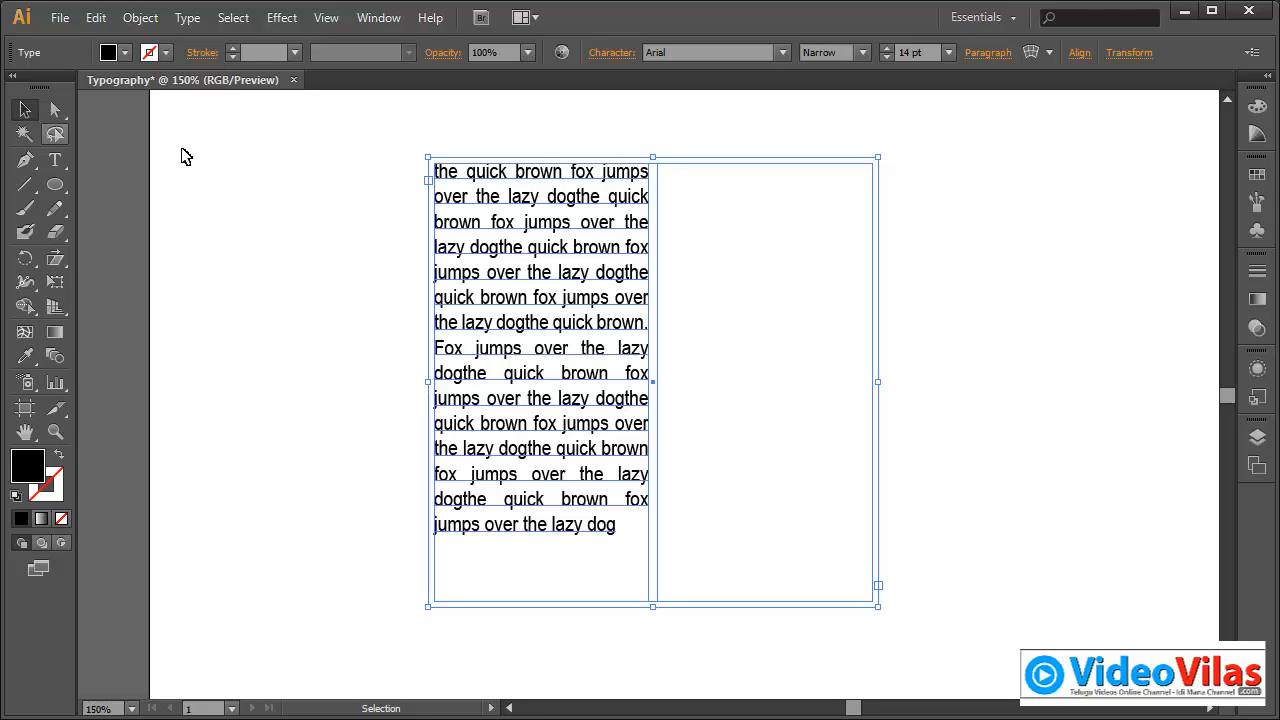
pyautogui.moveTo(382, 144); pyautogui.dragTo(843, 434)
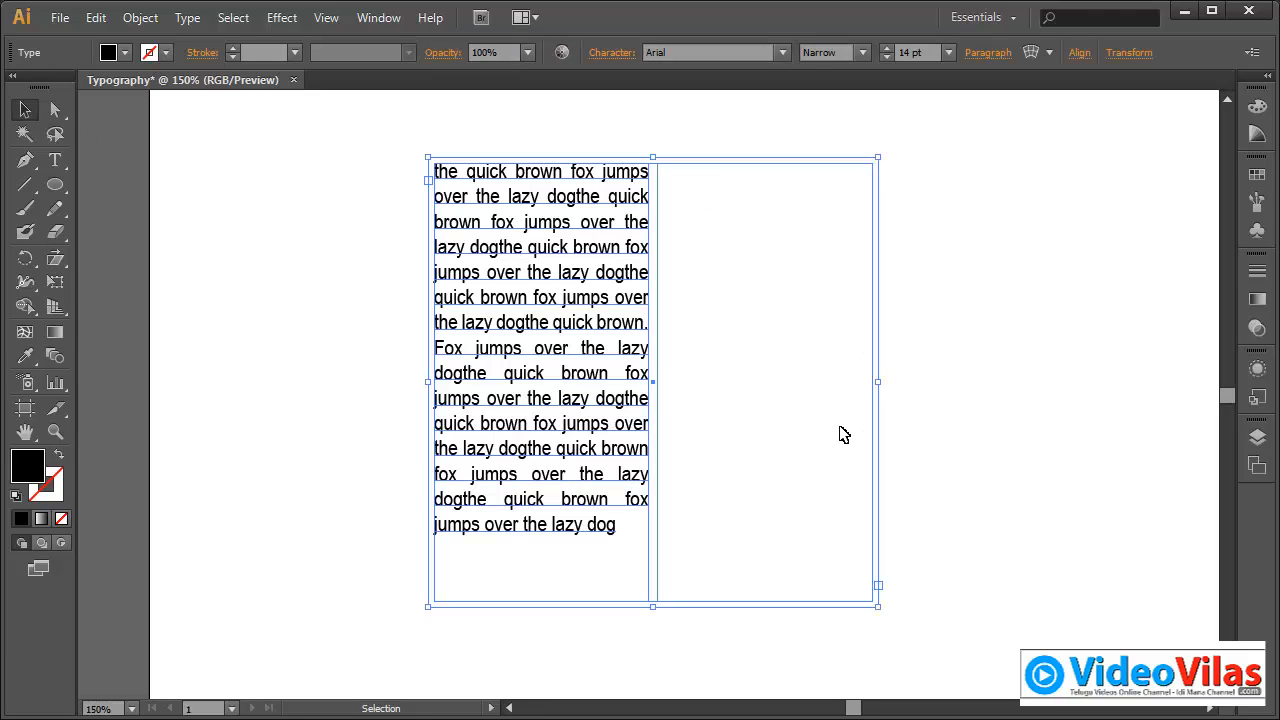
pyautogui.press('Delete')
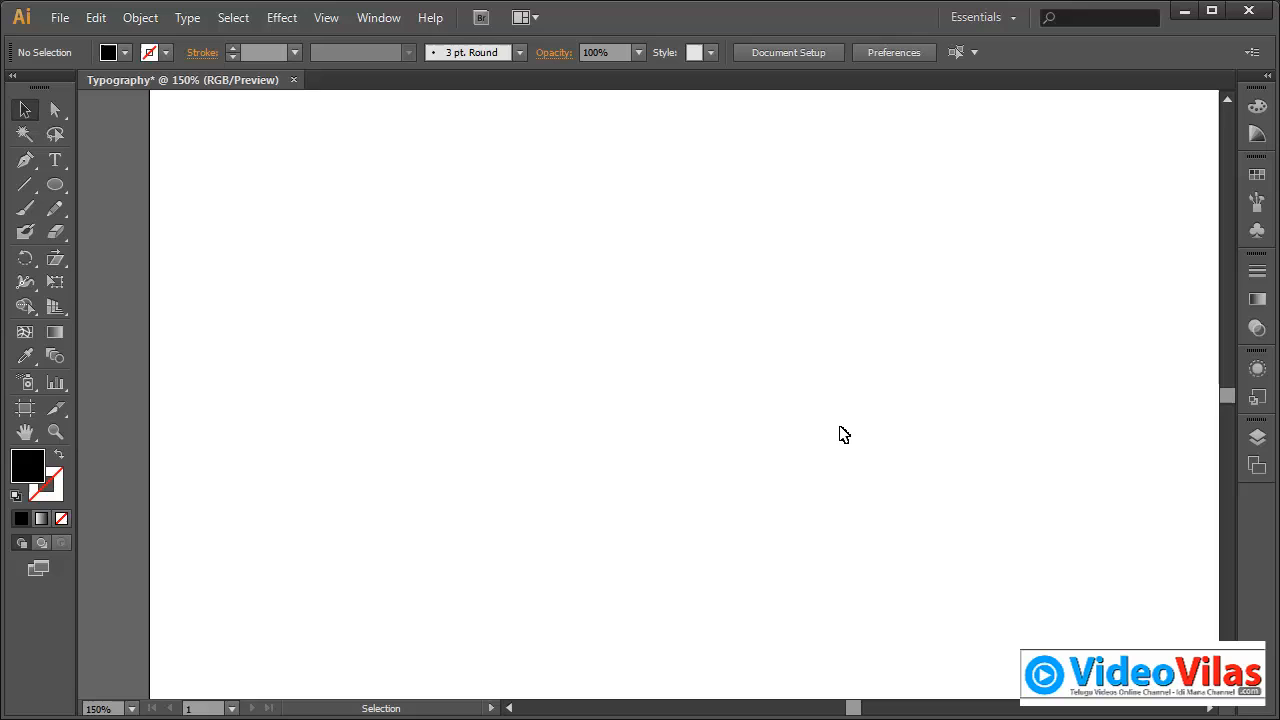
pyautogui.click(17, 499)
pyautogui.click(185, 20)
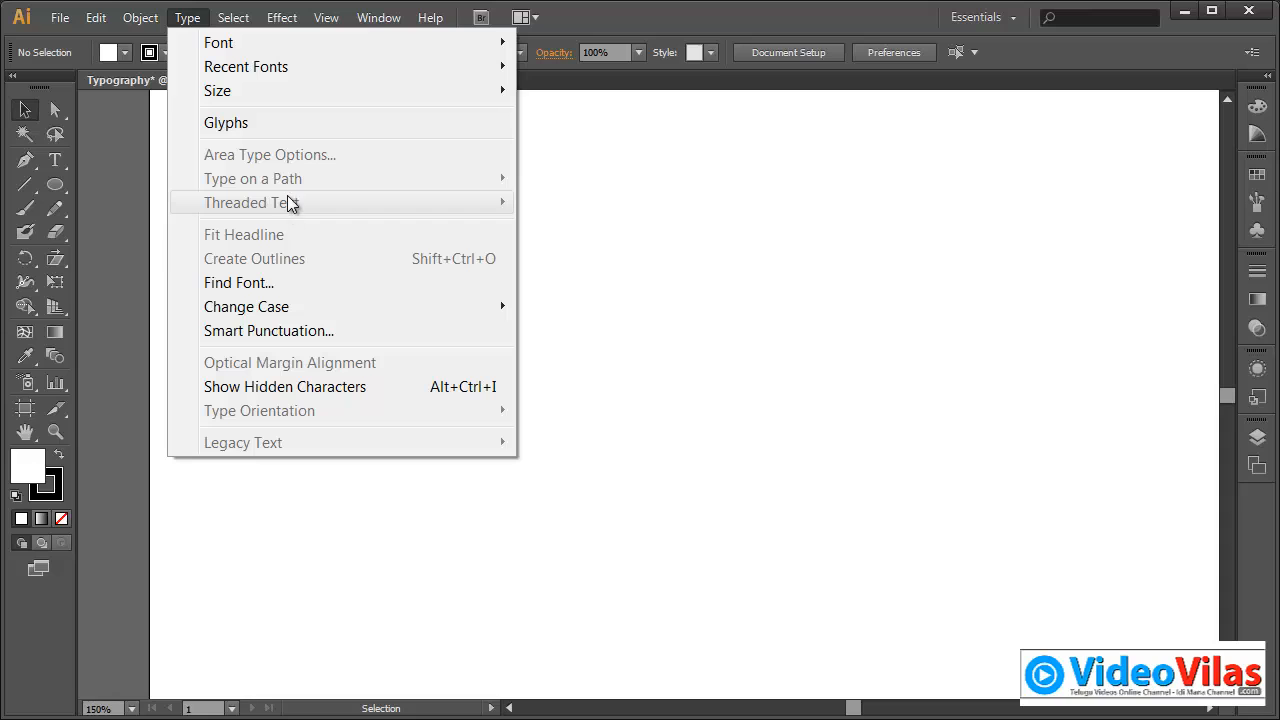
pyautogui.click(594, 231)
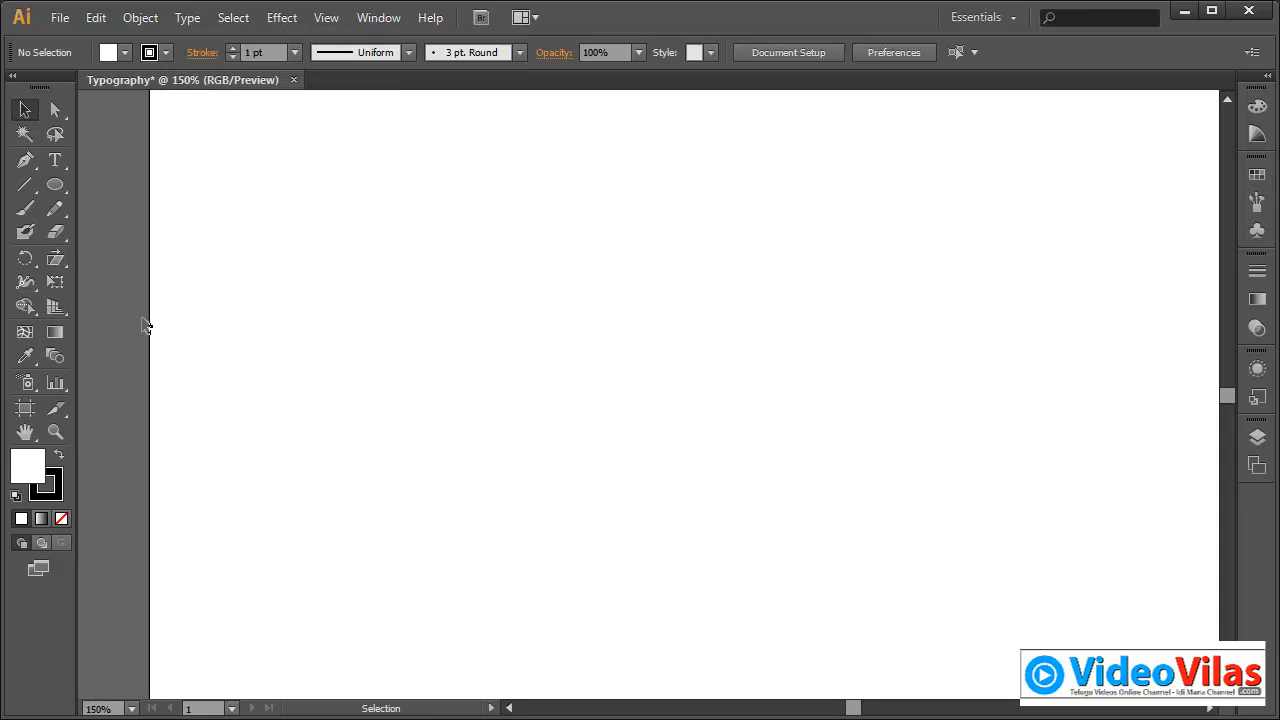
# Step: Create a wide text frame with the heading "Introduction to AI" and "the quick brown fox jumps over the lazy dog" placeholder body text
pyautogui.click(55, 160)
pyautogui.moveTo(370, 211); pyautogui.dragTo(986, 617)
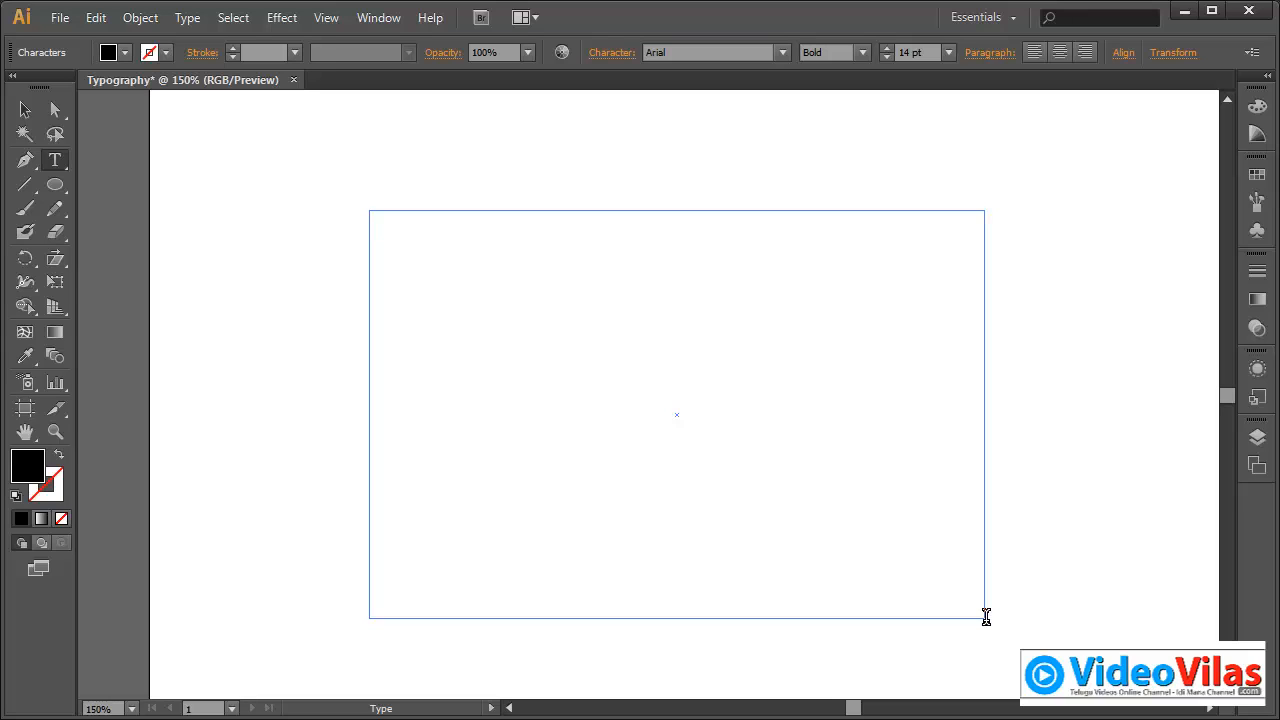
pyautogui.write('Introductio')
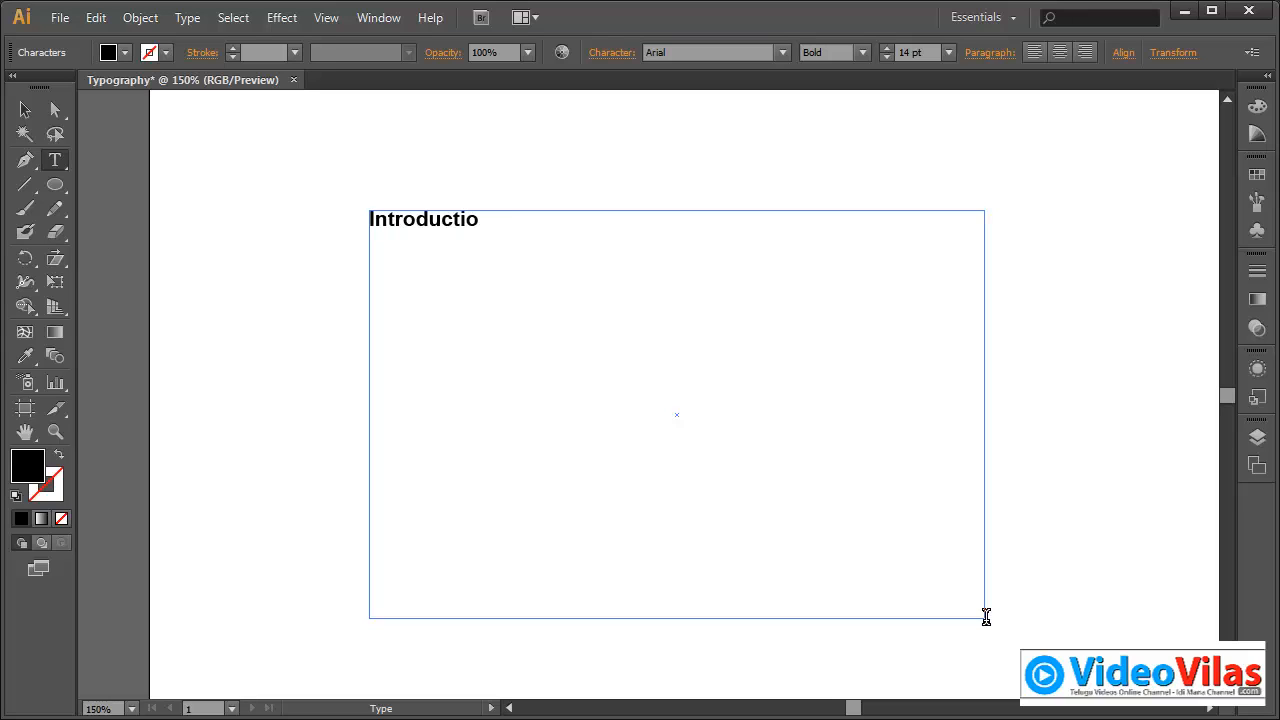
pyautogui.write('n to AI\\')
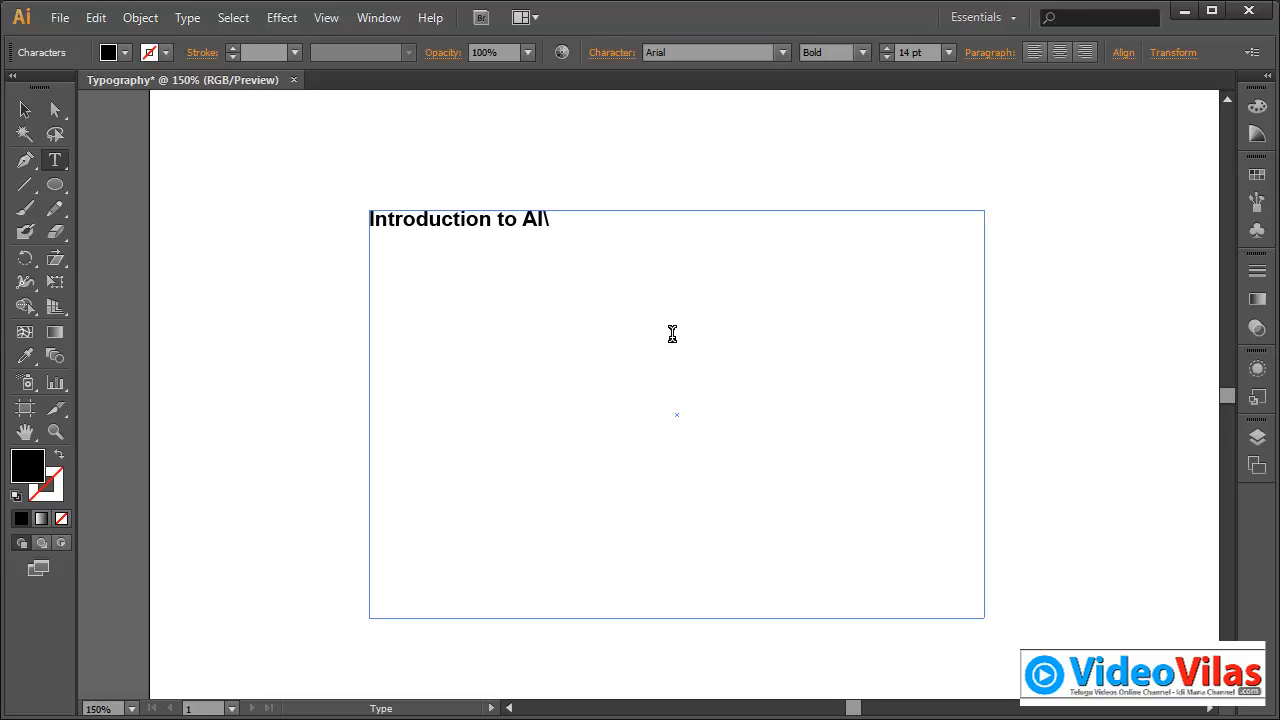
pyautogui.press('BackSpace')
pyautogui.write('the quick brown fox jumps over the lazy dogthe quick brown fox jumps over the lazy dogthe quick brown fox jumps over the lazy dogthe quick brown fox jumps over the lazy dogthe quick brown. Fox jumps over the lazy dogthe quick brown fox jumps over the lazy dogthe quick brown fox jumps over the lazy dogthe quick brown fox jumps over the lazy dogthe quick brown fox jumps over the lazy dogthe quick brown fox jumps over the lazy dogthe quick brown fox jumps over the lazy dogthe quick brown fox jumps over the lazy dogthe quick brown fox jumps over the lazy dogthe quick brown. Fox jumps over the lazy dogthe quick brown fox jumps over the lazy dogthe quick brown fox jumps over the lazy dogthe quick brown fox jumps over the lazy dogthe quick brown fox jumps over the lazy dog')
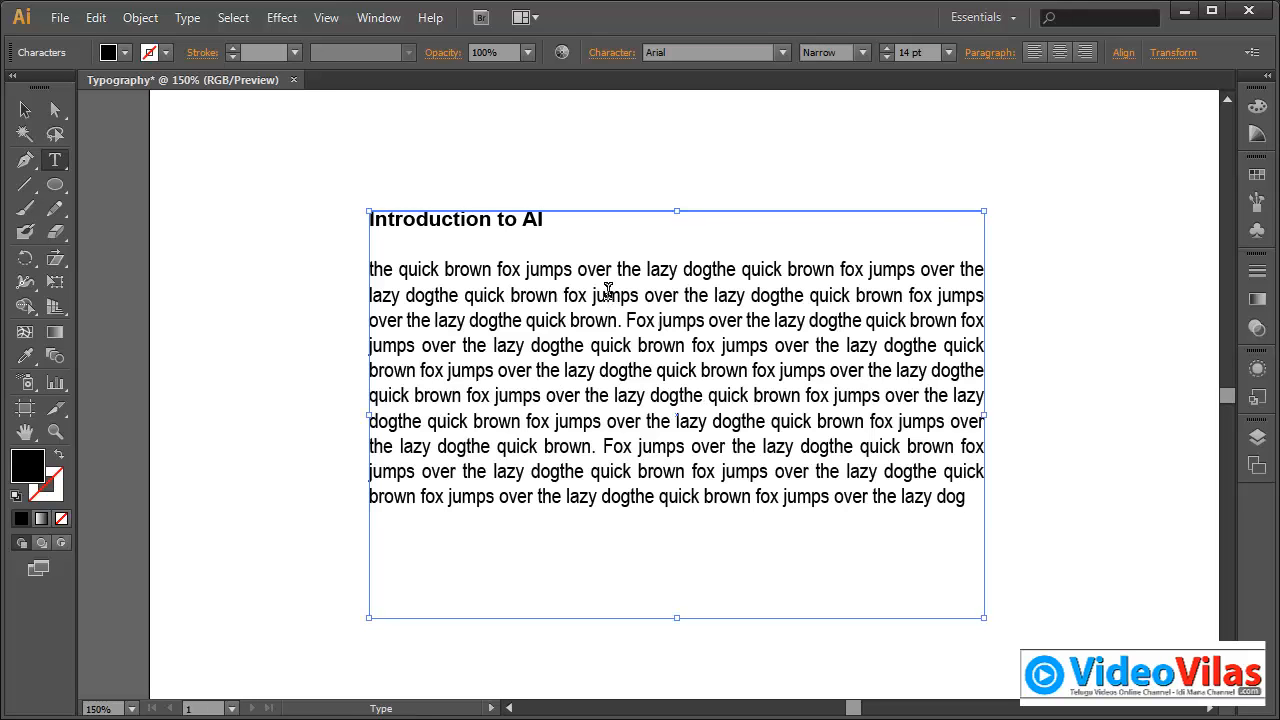
pyautogui.click(608, 291)
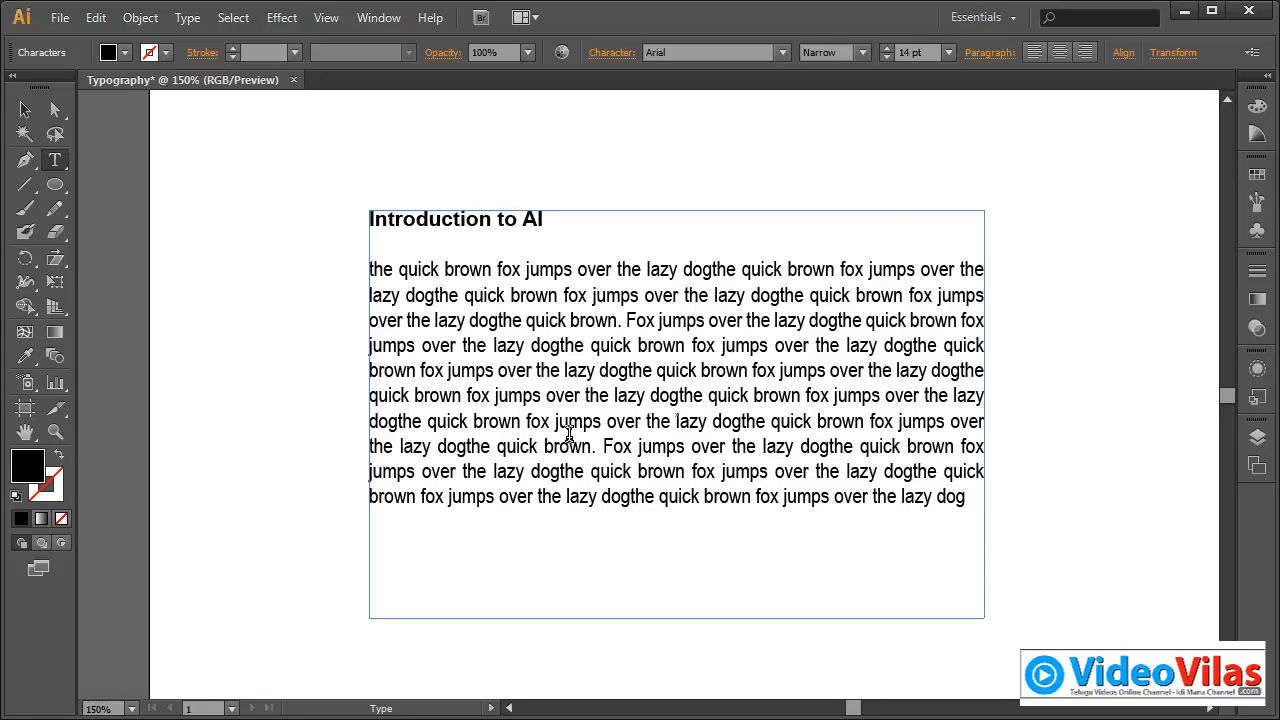
pyautogui.click(25, 110)
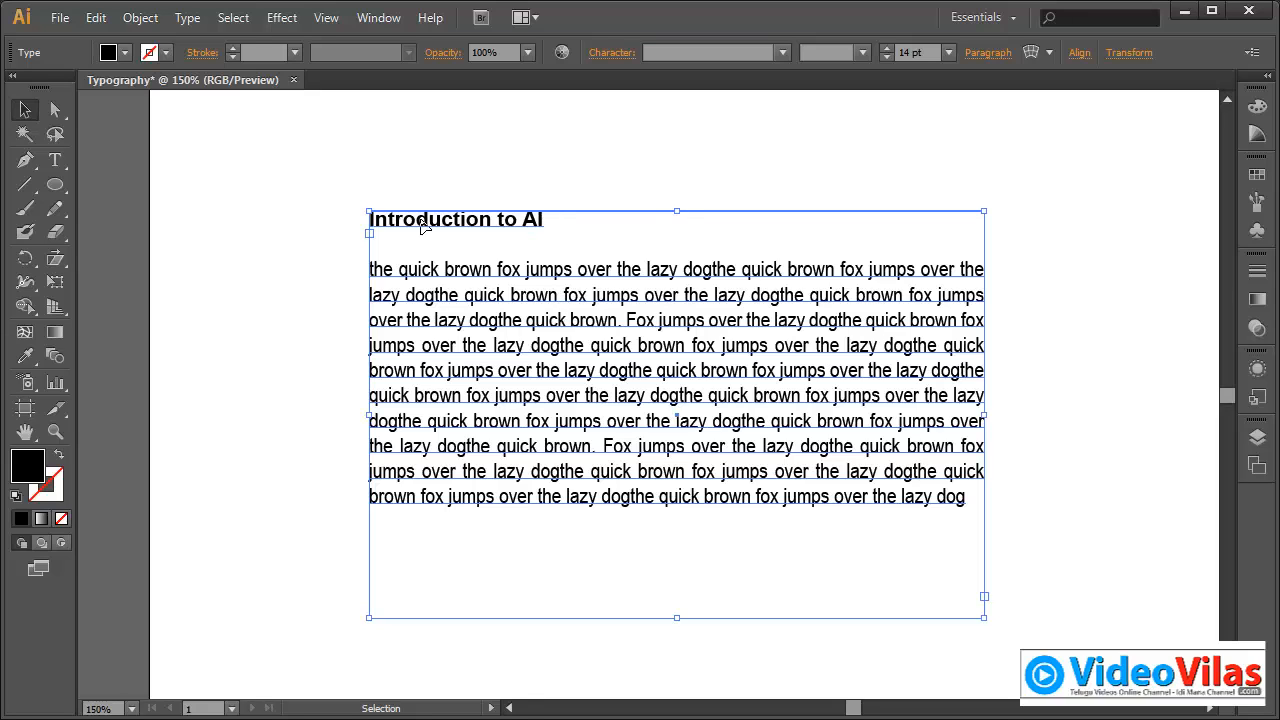
pyautogui.click(182, 18)
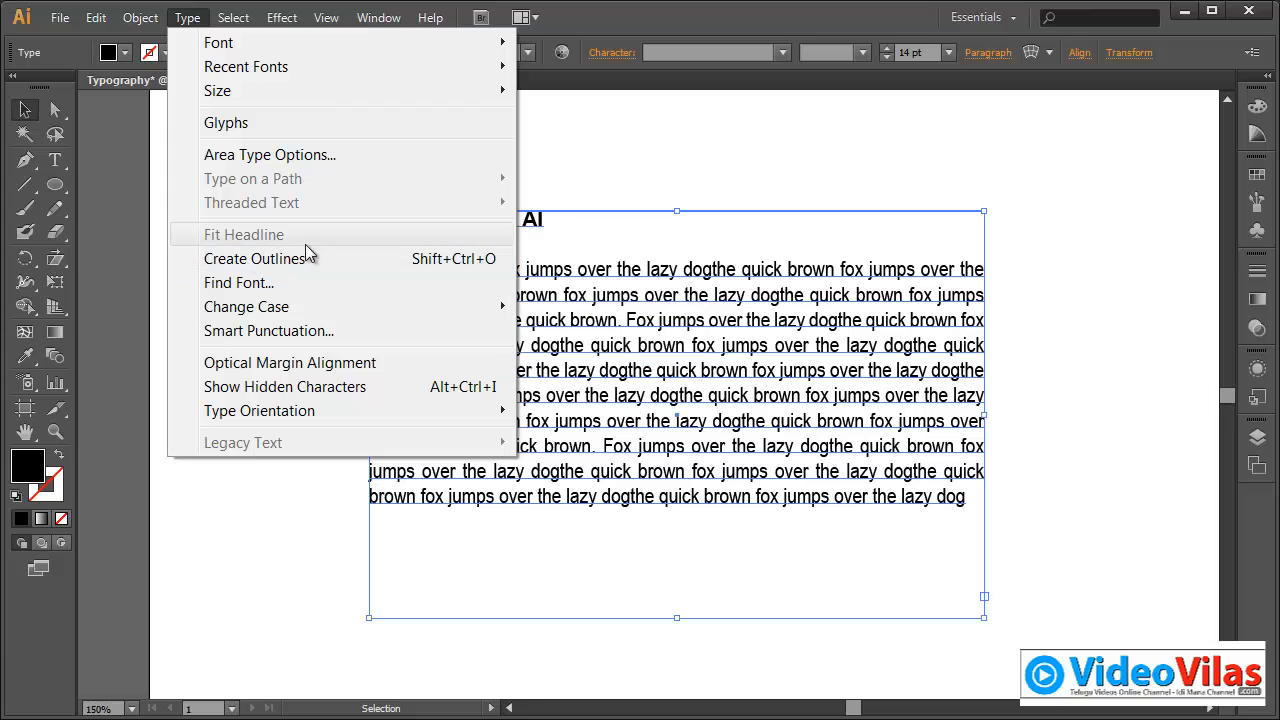
pyautogui.click(676, 197)
pyautogui.click(408, 238)
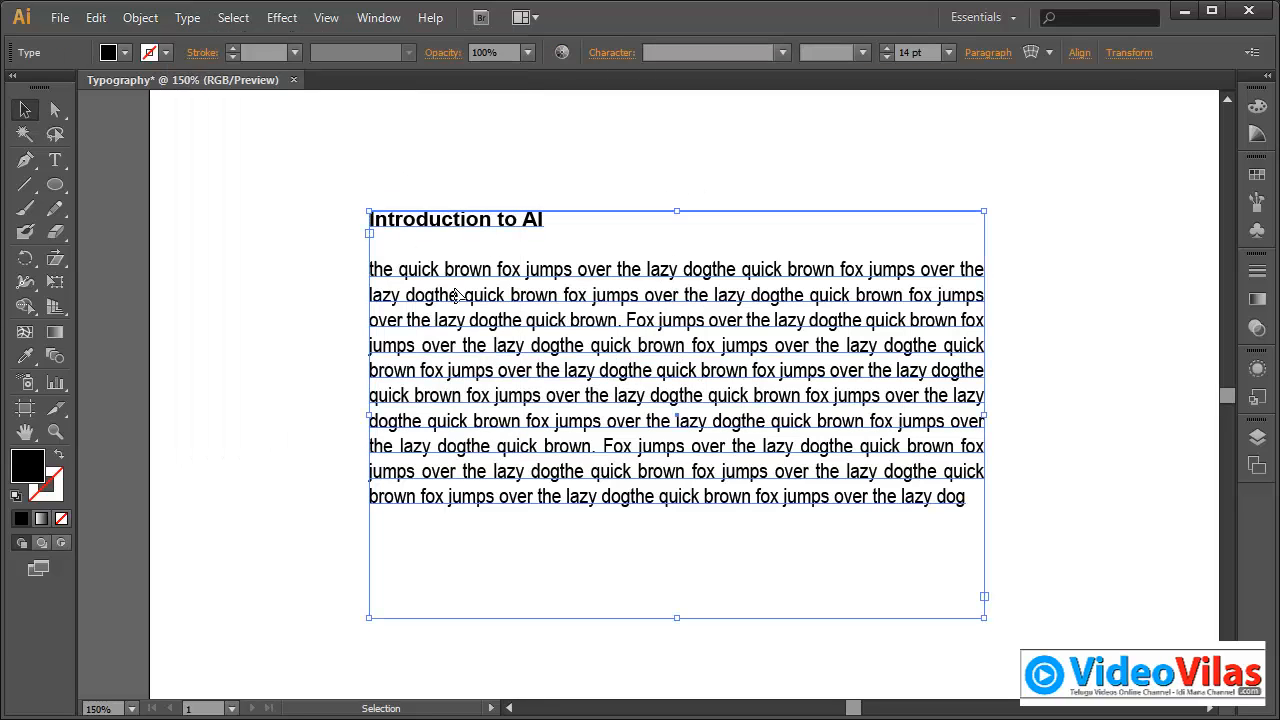
pyautogui.click(187, 17)
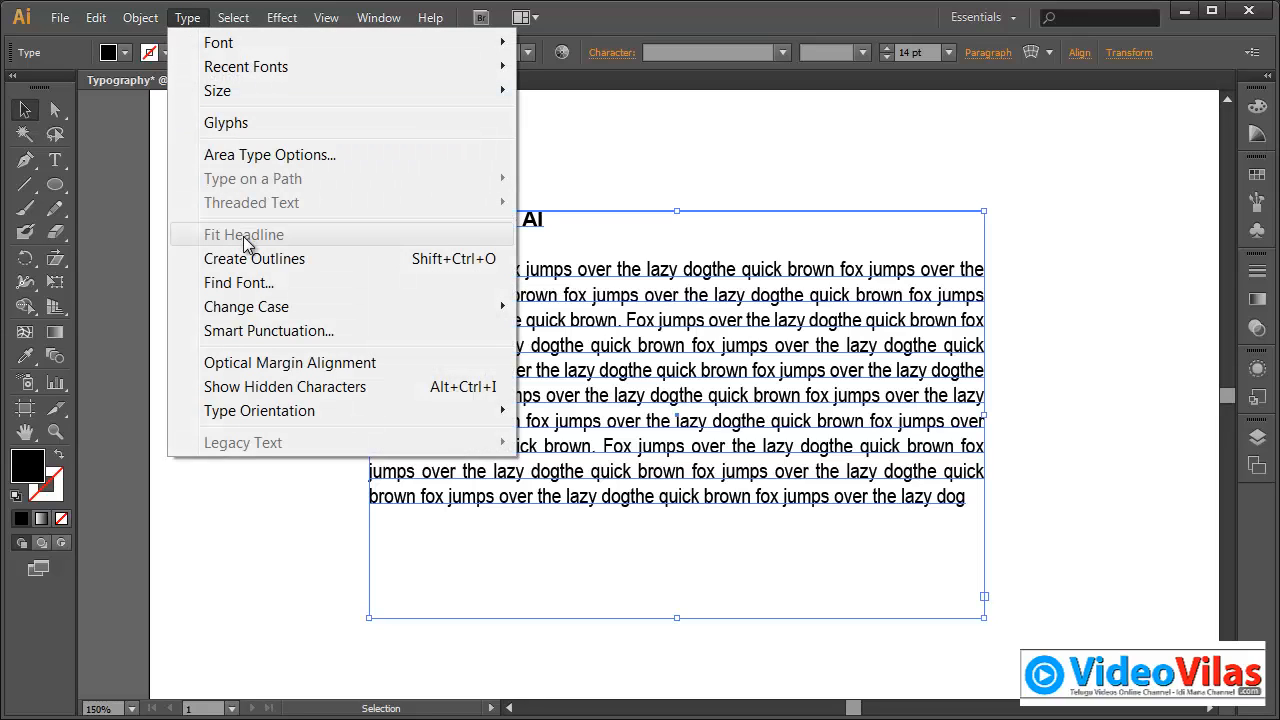
pyautogui.click(538, 223)
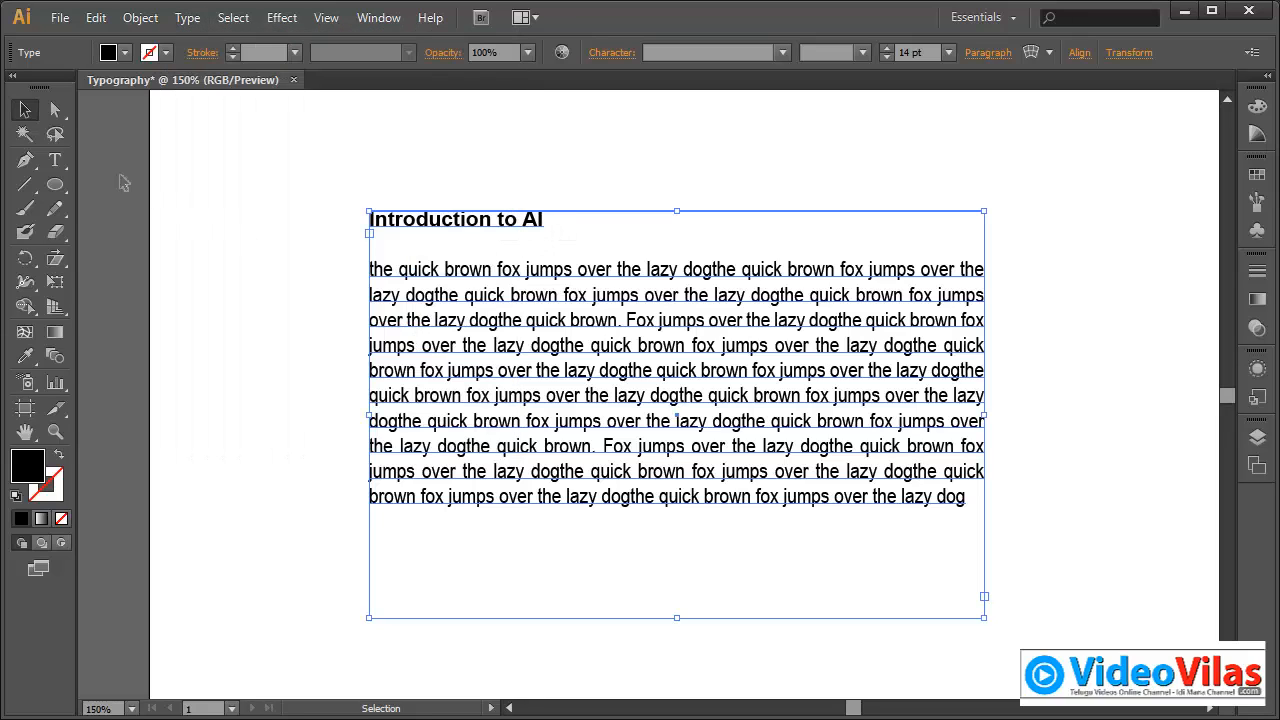
# Step: Fit the headline "Introduction to AI" across the full width of the text frame
pyautogui.click(57, 158)
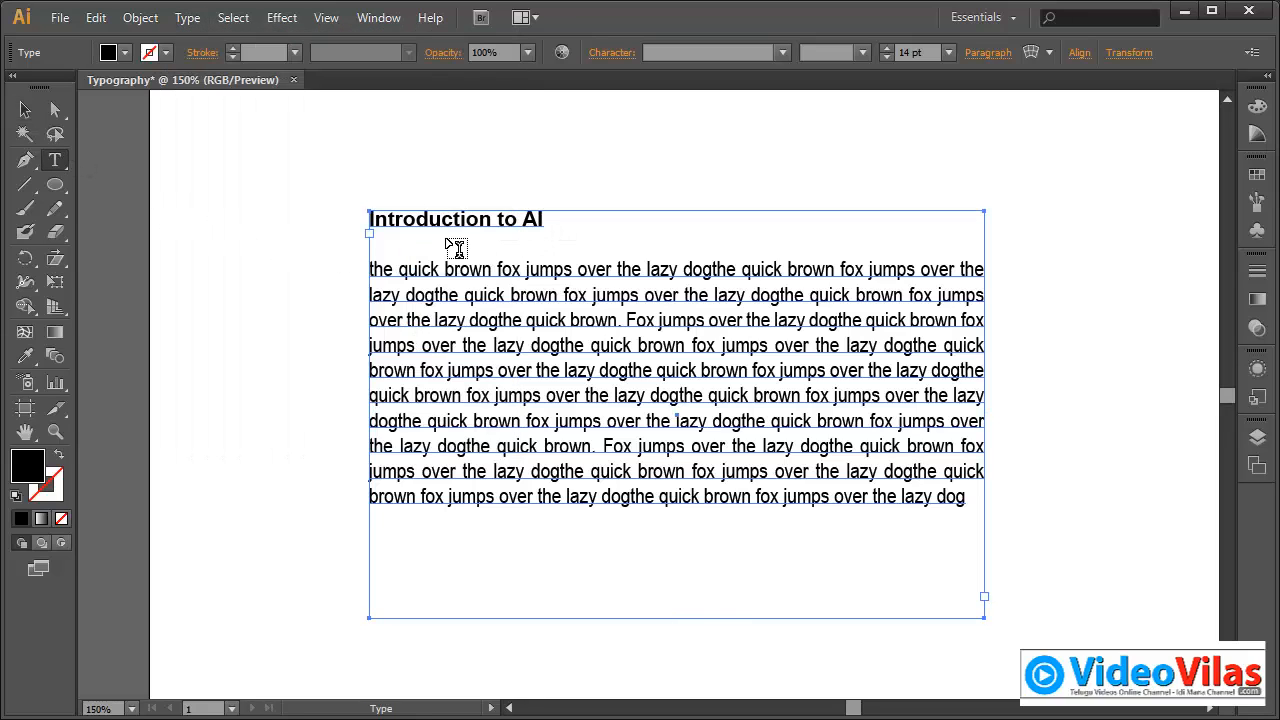
pyautogui.click(527, 218)
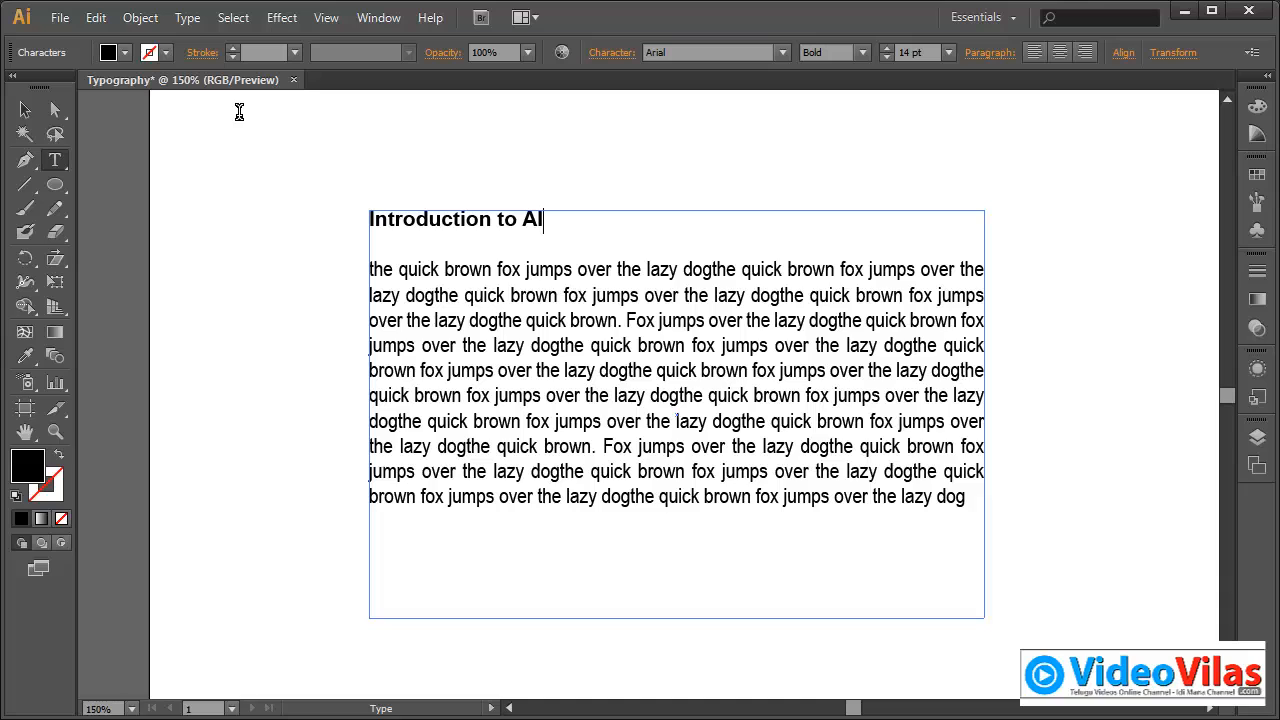
pyautogui.click(188, 20)
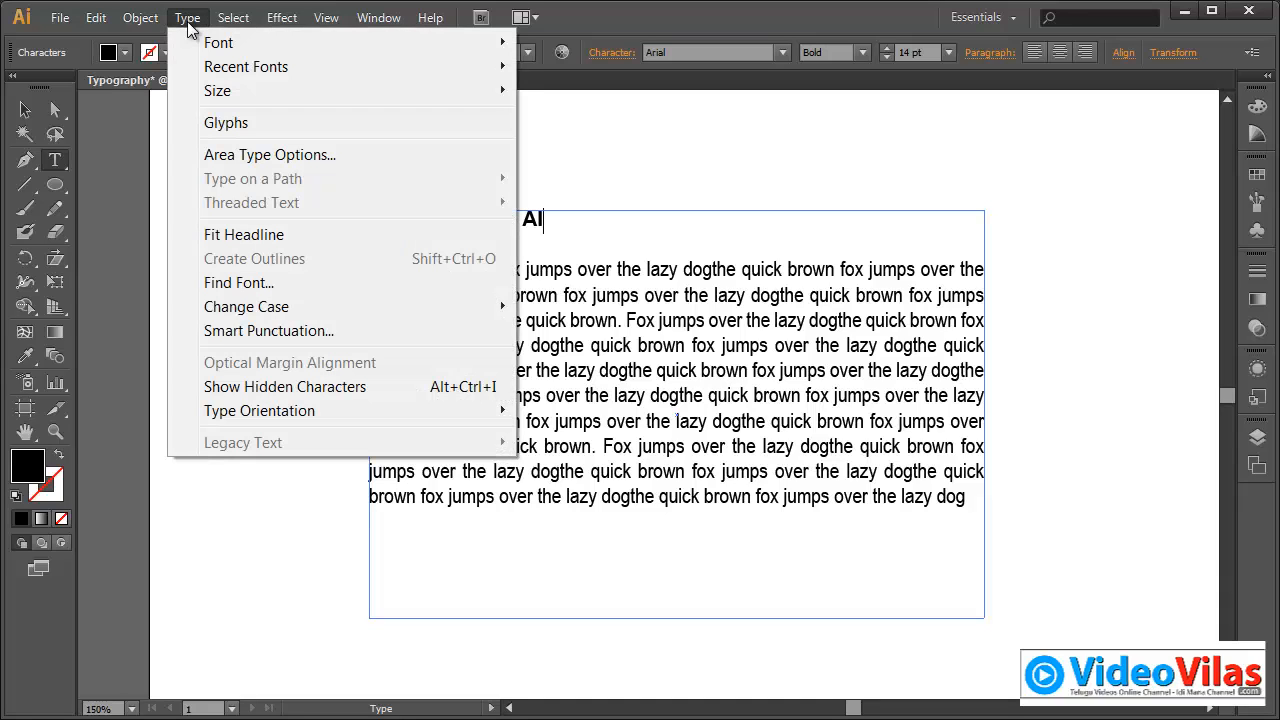
pyautogui.click(231, 236)
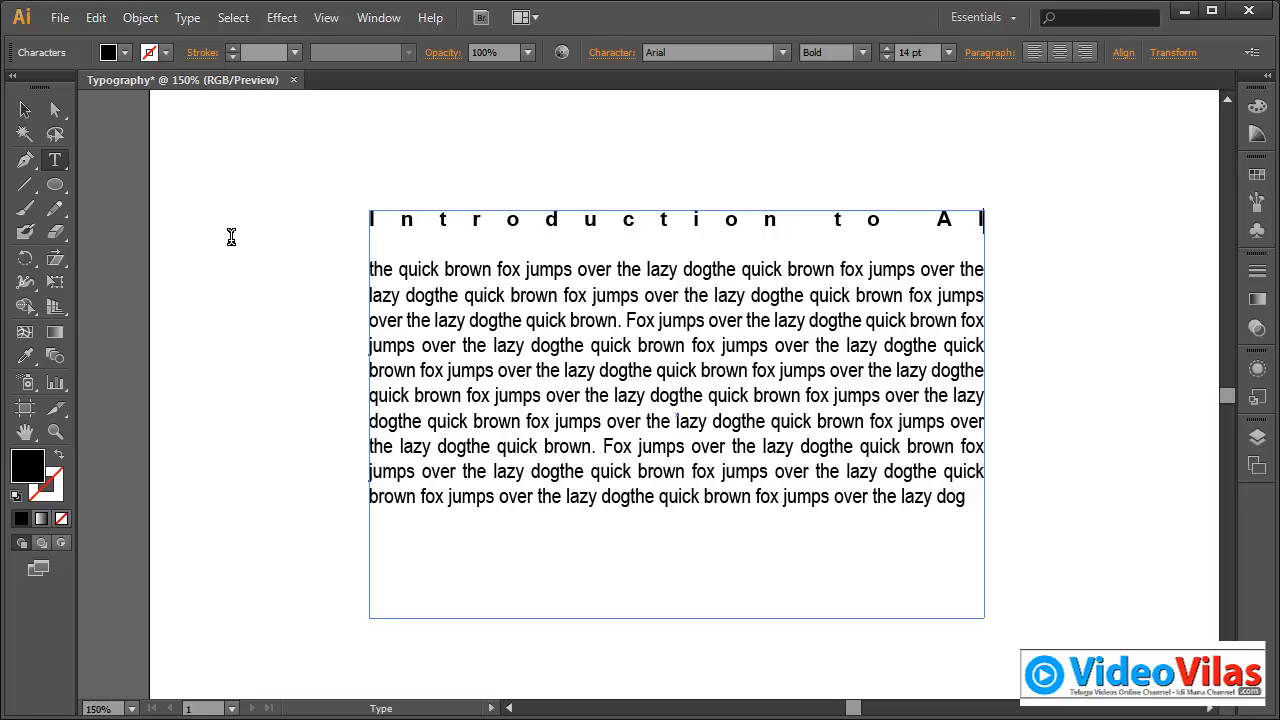
# Step: Make the text frame narrower and slightly taller, and refit the headline to the new width
pyautogui.click(25, 110)
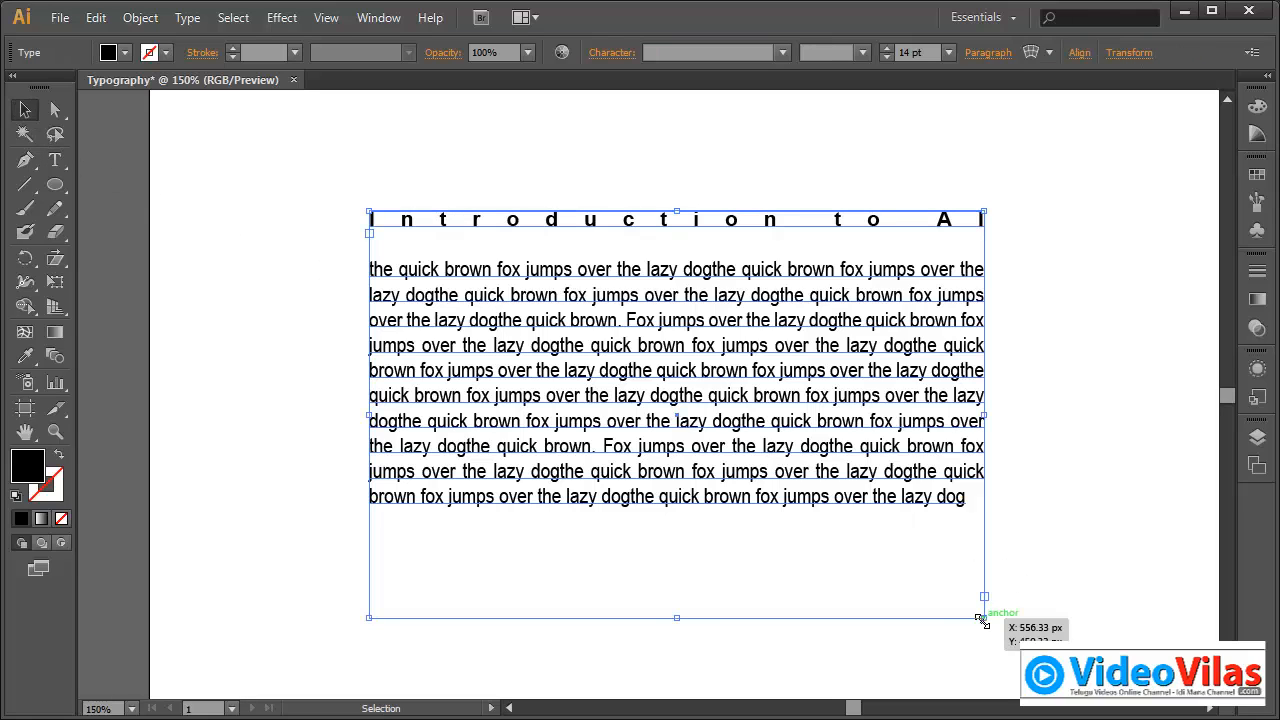
pyautogui.moveTo(982, 620); pyautogui.dragTo(820, 643)
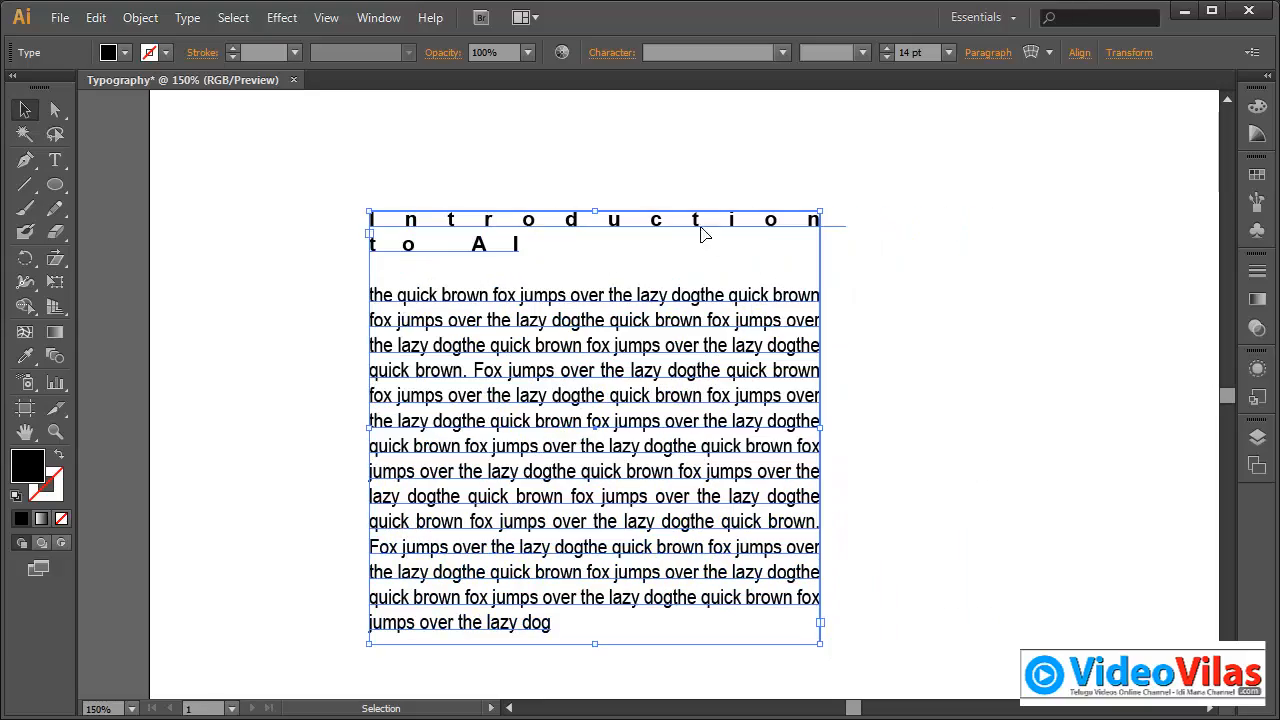
pyautogui.click(55, 160)
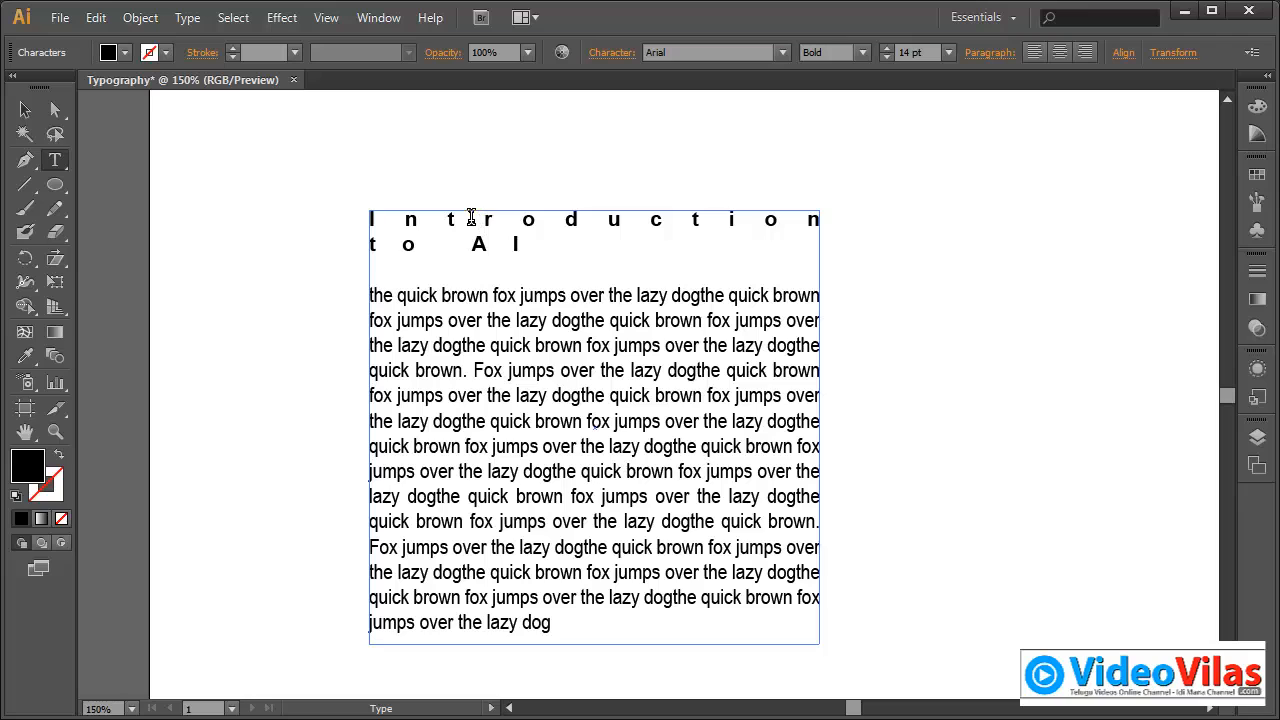
pyautogui.click(188, 19)
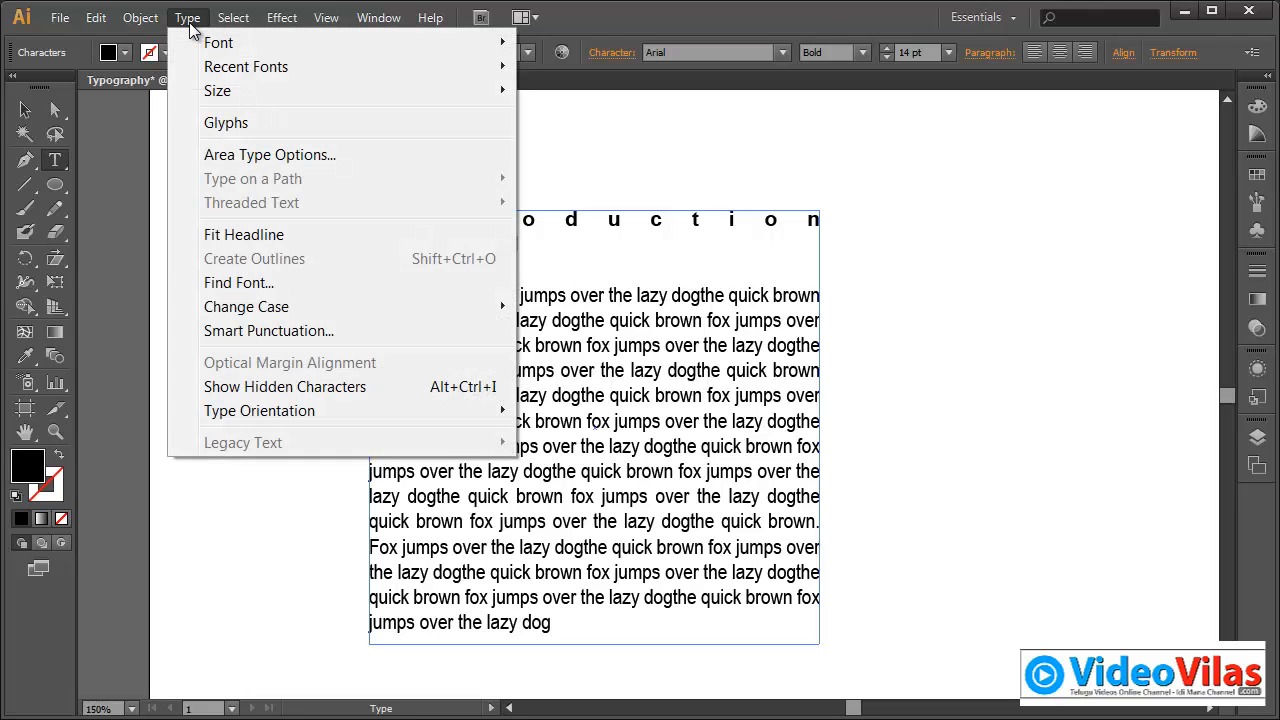
pyautogui.click(235, 230)
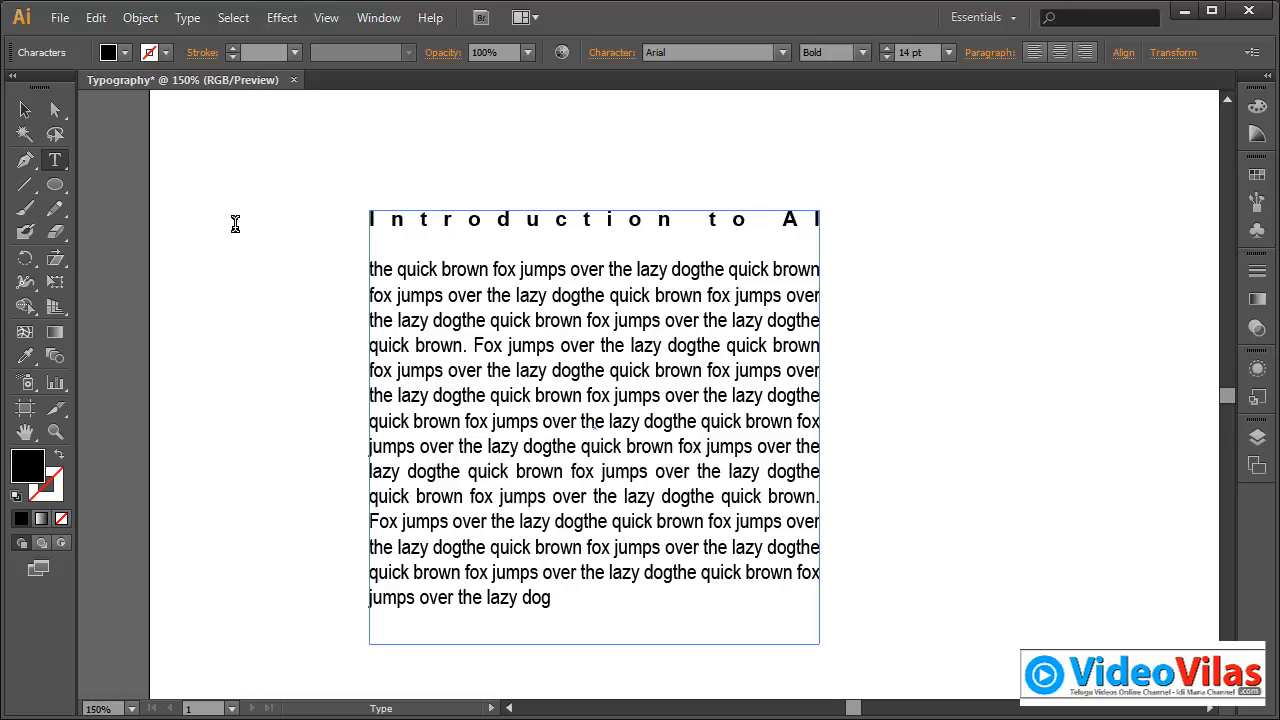
# Step: Draw a light brown rectangle over the headline and a green rectangle over the body text
pyautogui.click(25, 110)
pyautogui.click(183, 140)
pyautogui.moveTo(58, 186); pyautogui.dragTo(120, 188)
pyautogui.moveTo(326, 201); pyautogui.dragTo(841, 250)
pyautogui.click(1257, 176)
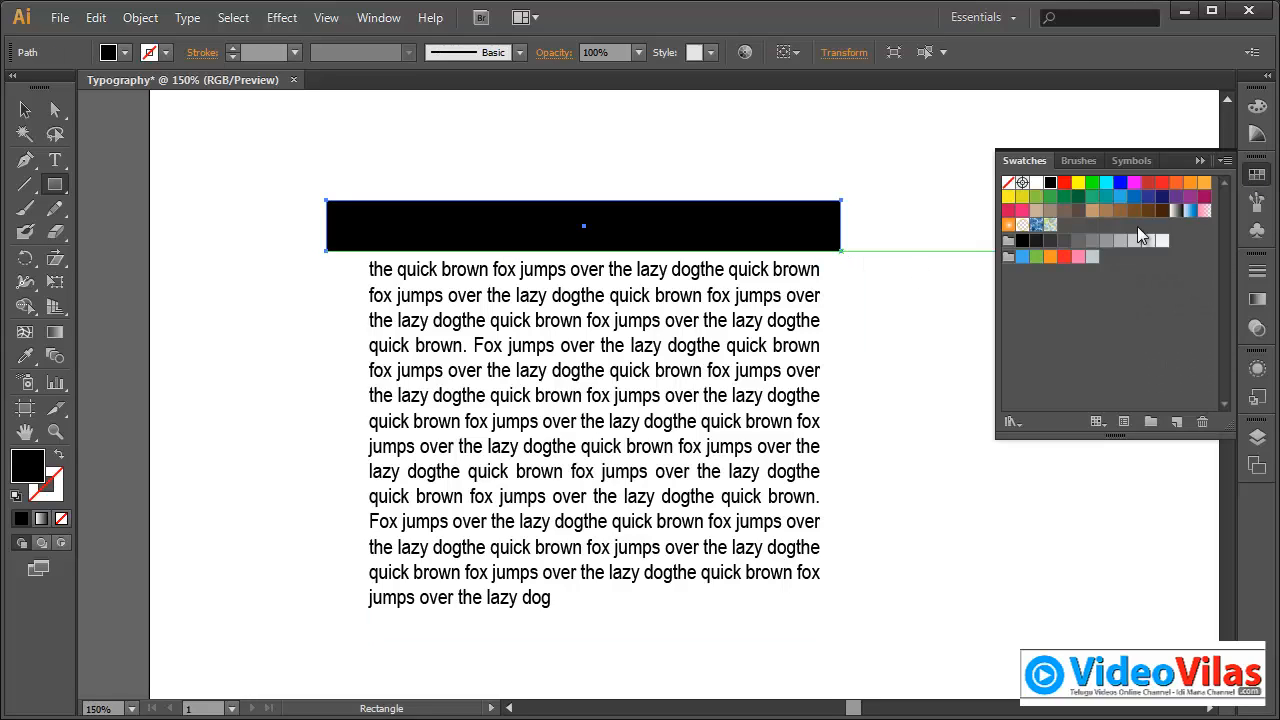
pyautogui.click(1092, 210)
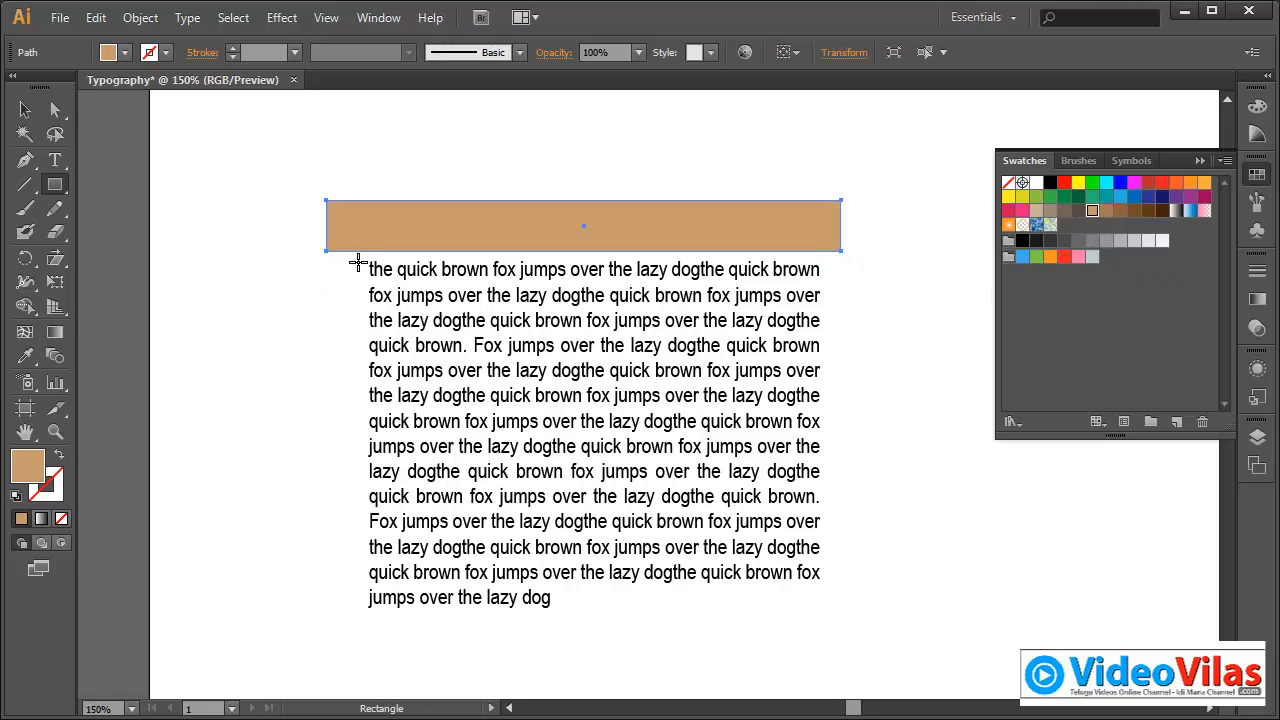
pyautogui.moveTo(344, 251); pyautogui.dragTo(826, 634)
pyautogui.click(1036, 196)
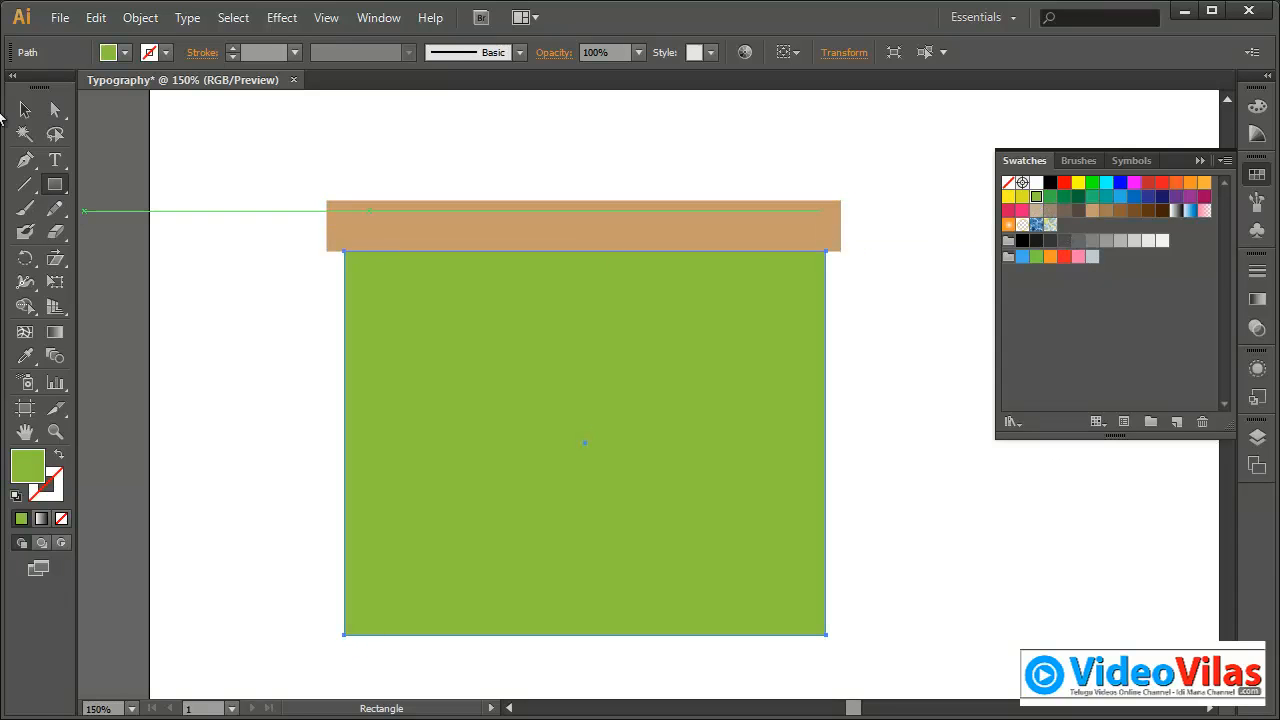
# Step: Send the brown and green rectangles to the back, behind the text
pyautogui.click(25, 110)
pyautogui.click(386, 210)
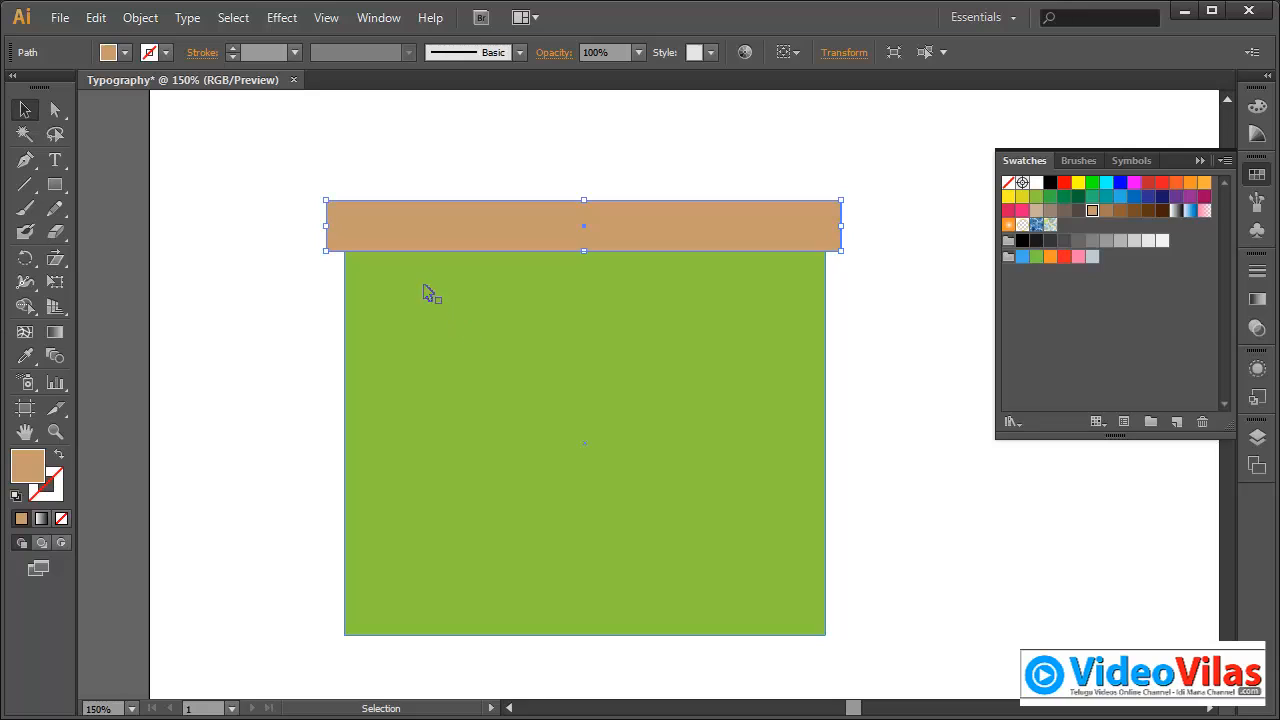
pyautogui.click(447, 190)
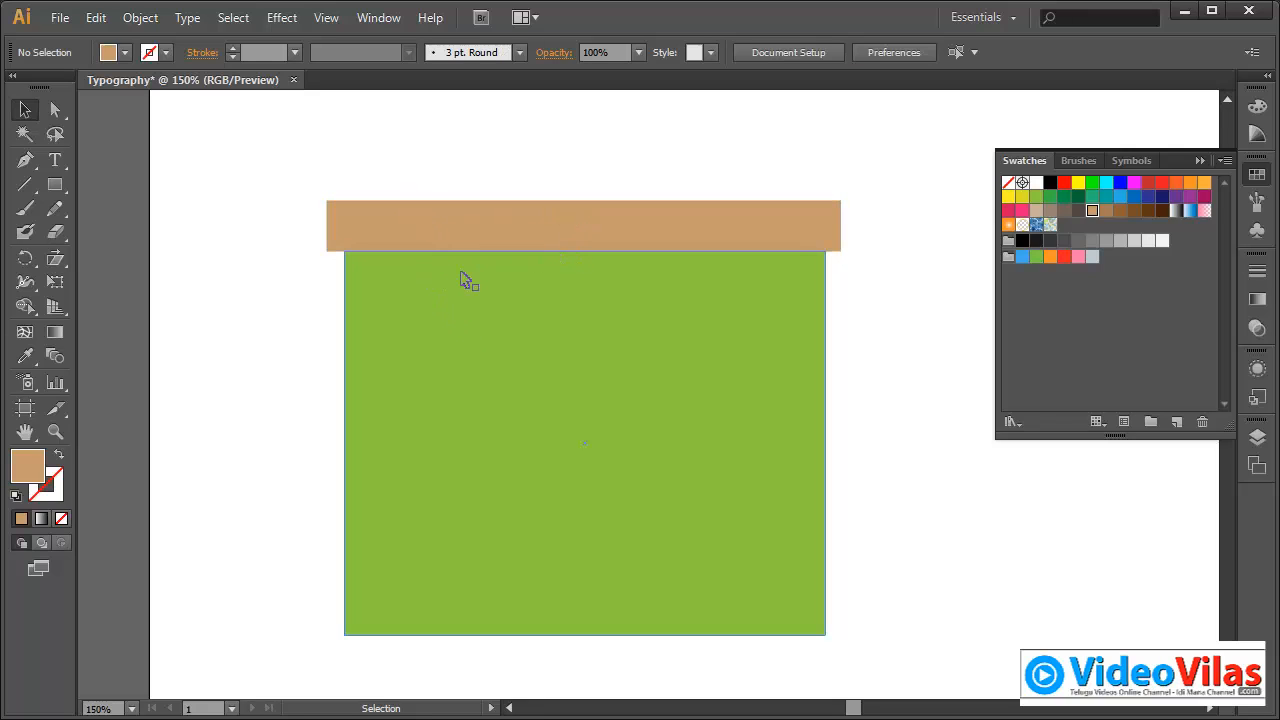
pyautogui.click(441, 237)
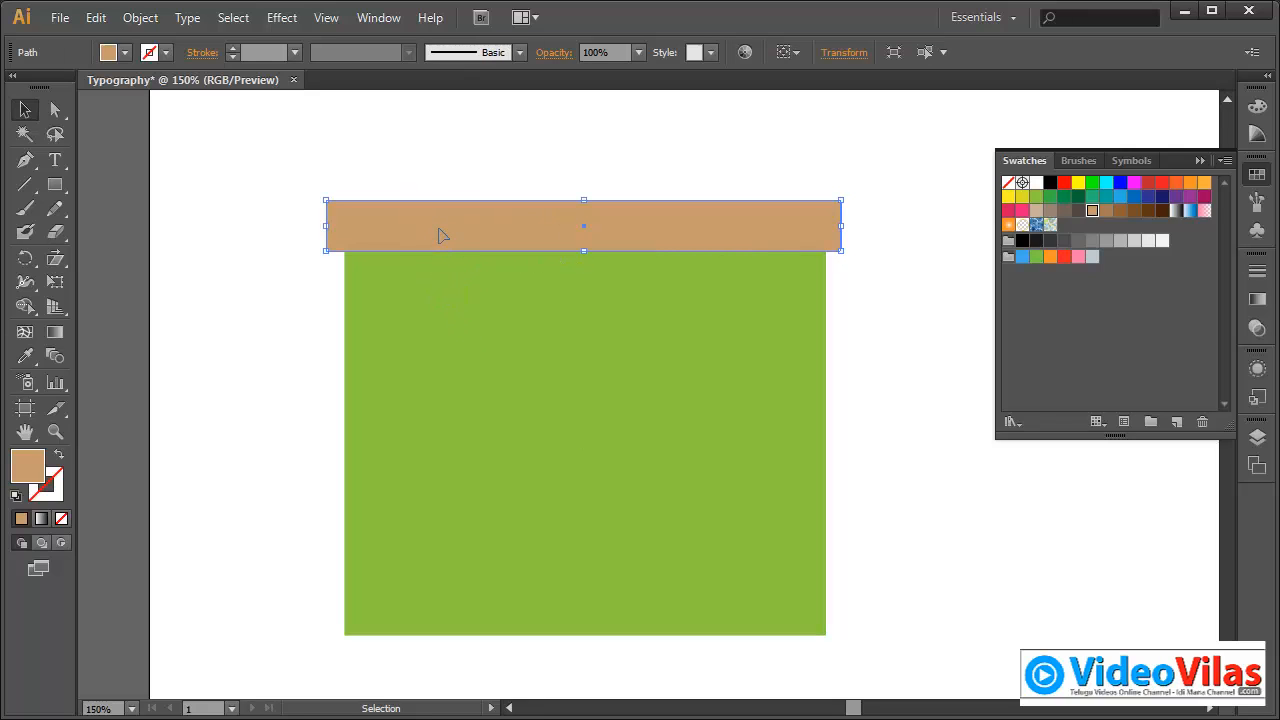
pyautogui.keyDown('shift'); pyautogui.click(476, 340); pyautogui.keyUp('shift')
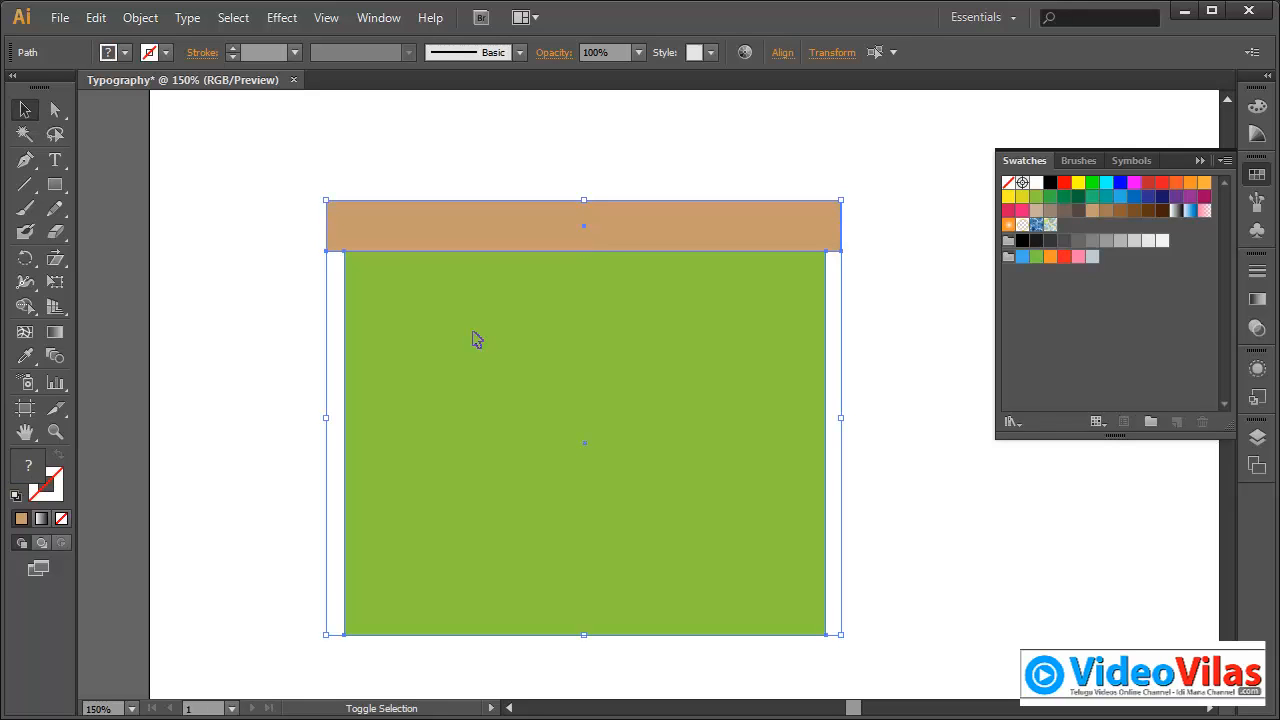
pyautogui.rightClick(559, 332)
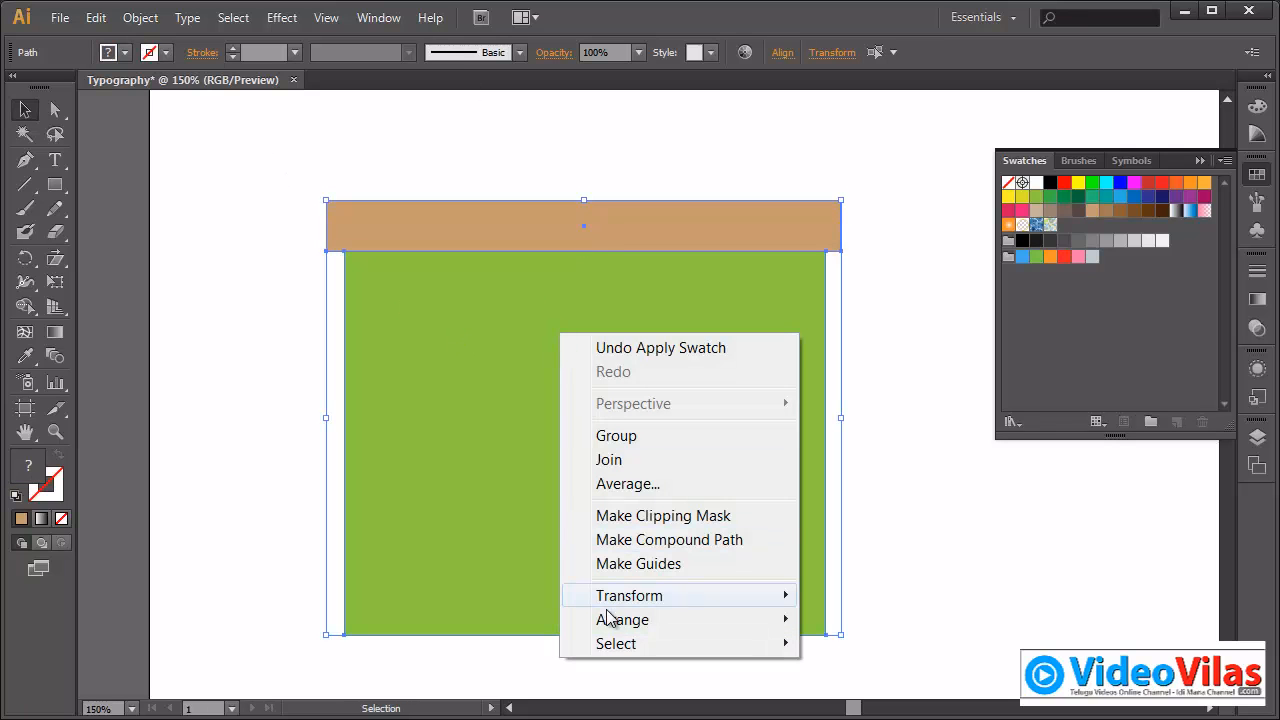
pyautogui.click(154, 20)
pyautogui.moveTo(175, 66)
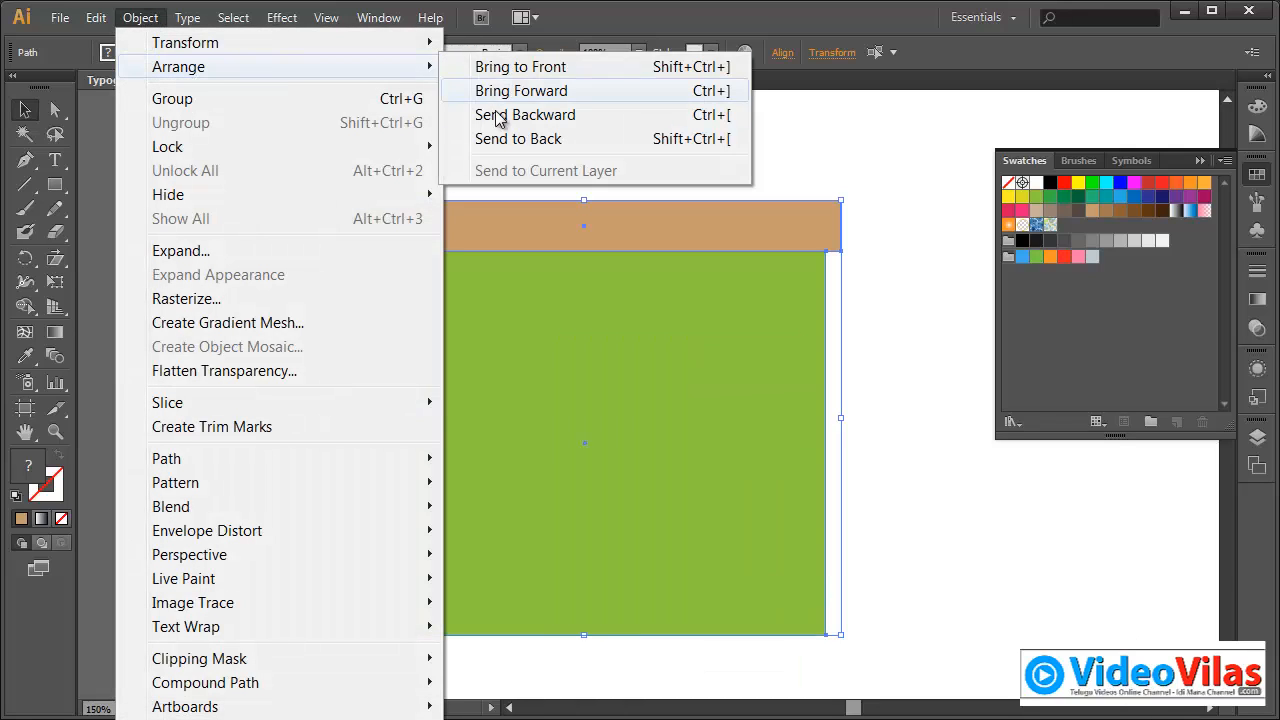
pyautogui.click(500, 138)
pyautogui.click(900, 432)
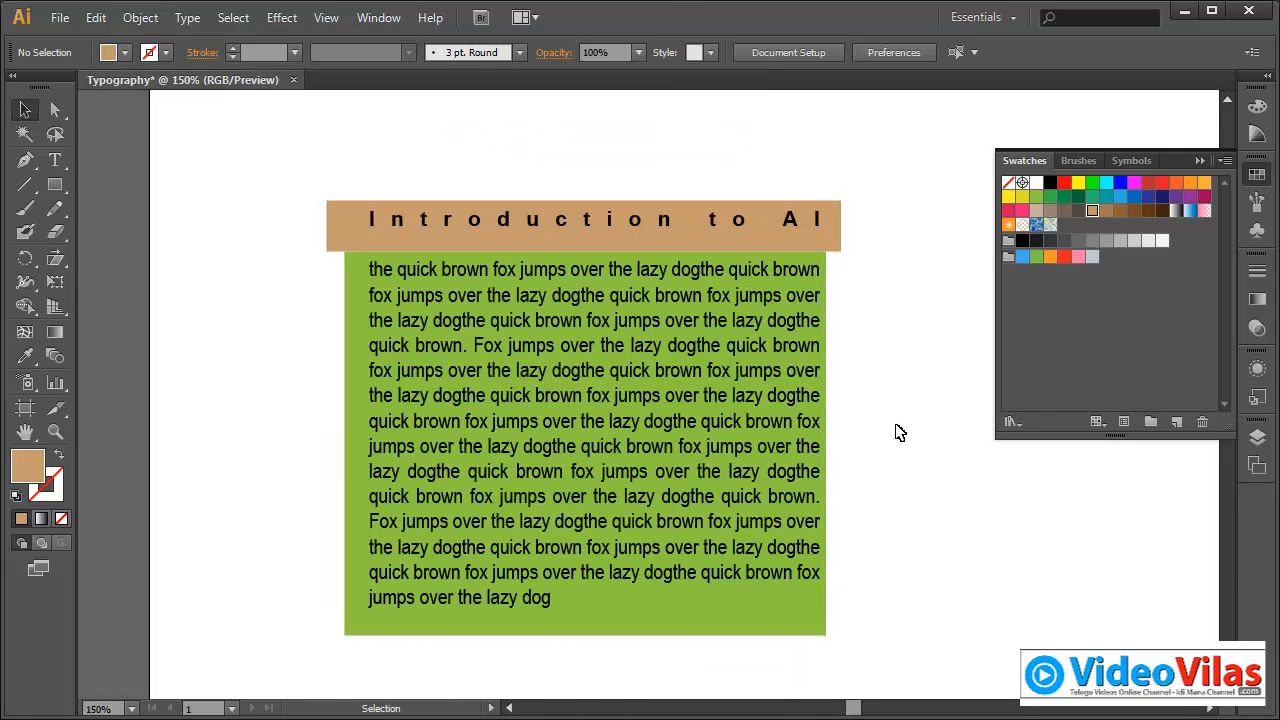
# Step: Delete the text frame and both rectangles, and reset the fill and stroke to the default white and black
pyautogui.click(16, 495)
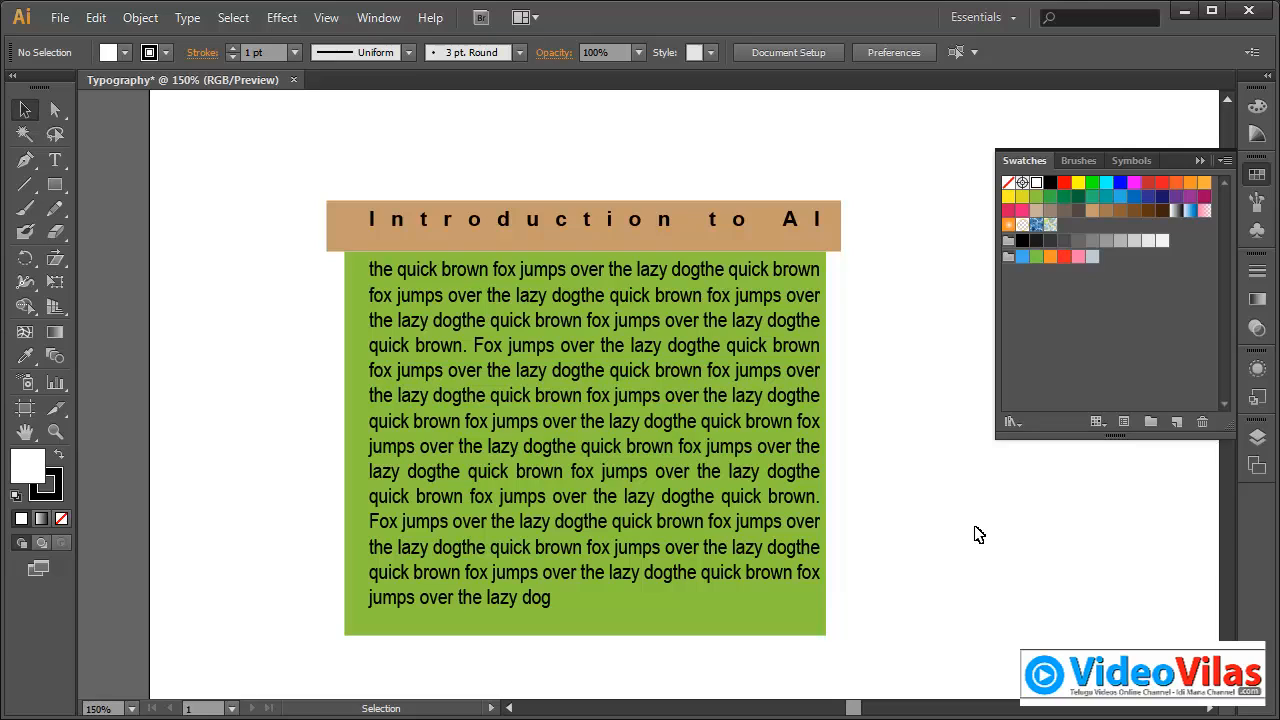
pyautogui.moveTo(280, 145); pyautogui.dragTo(435, 222)
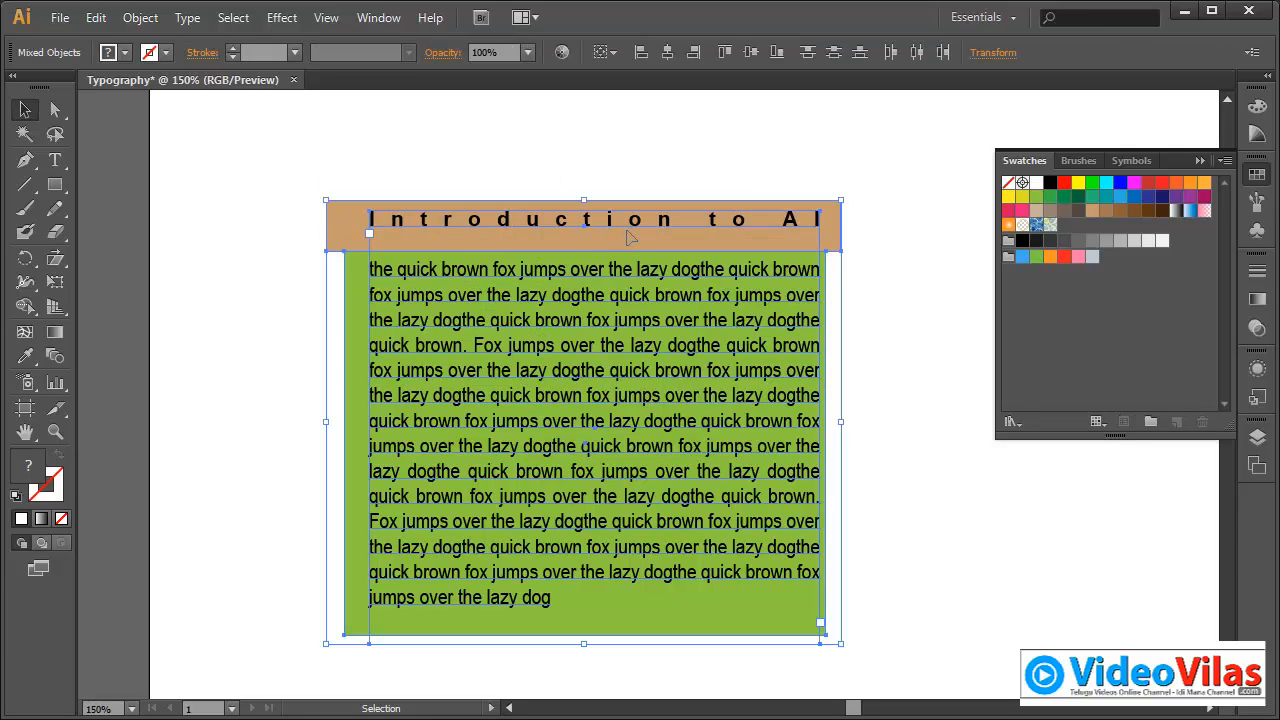
pyautogui.click(646, 163)
pyautogui.moveTo(311, 141); pyautogui.dragTo(911, 523)
pyautogui.press('Delete')
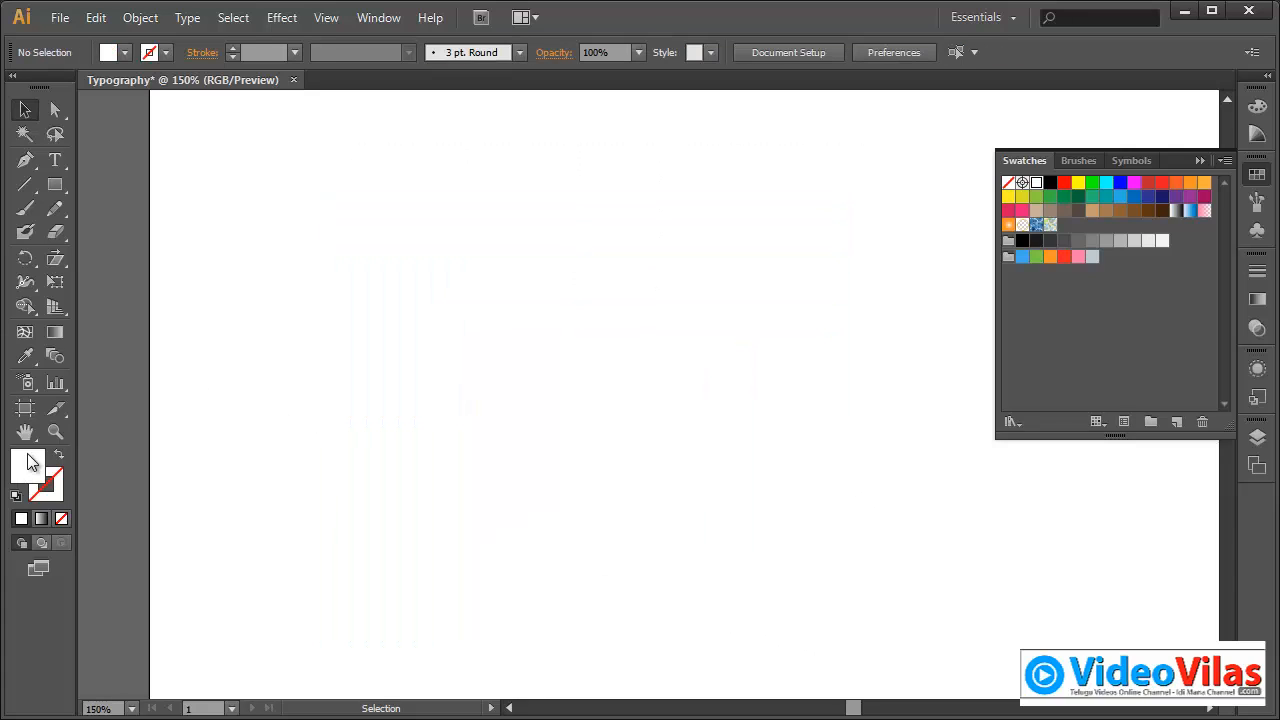
pyautogui.click(15, 495)
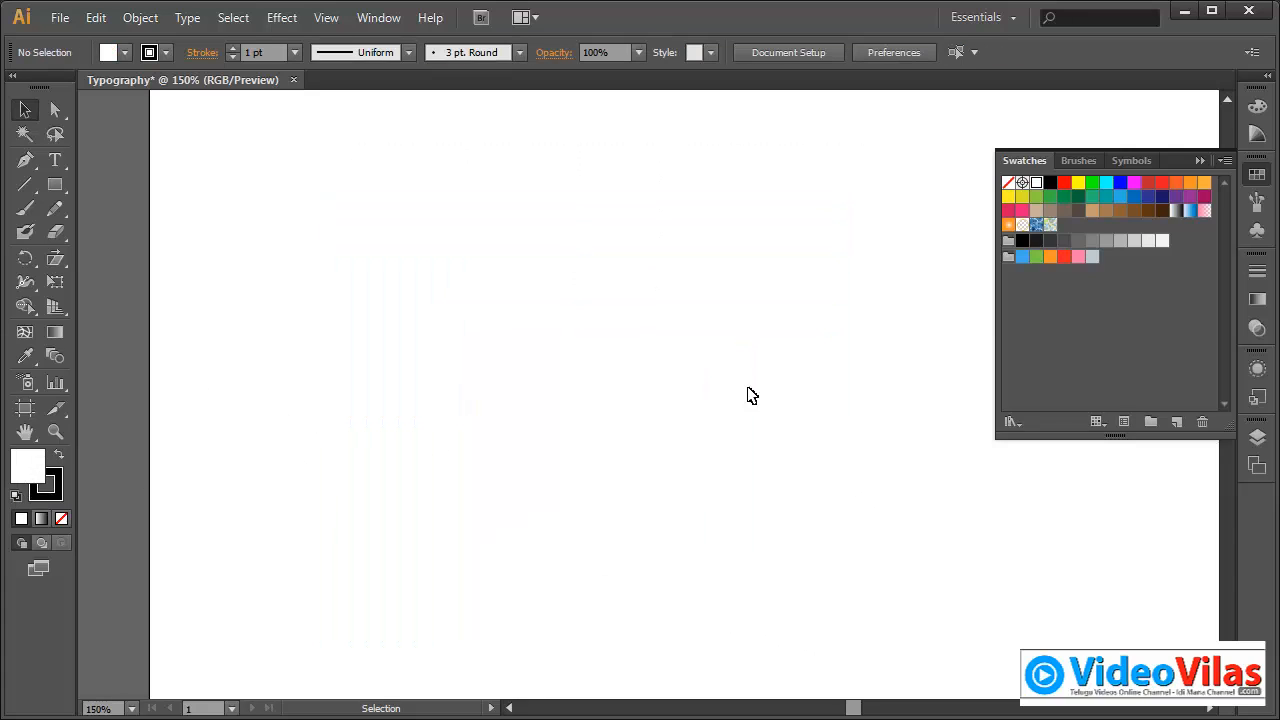
pyautogui.click(1200, 160)
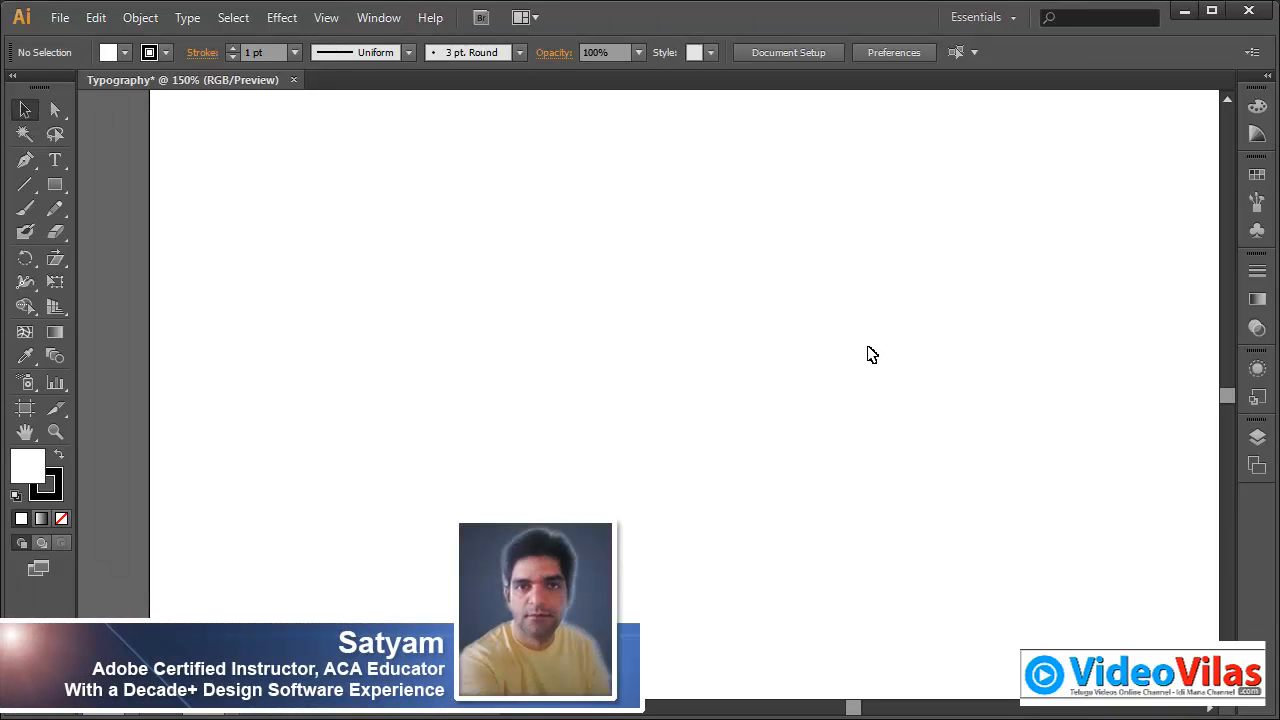
pyautogui.click(188, 17)
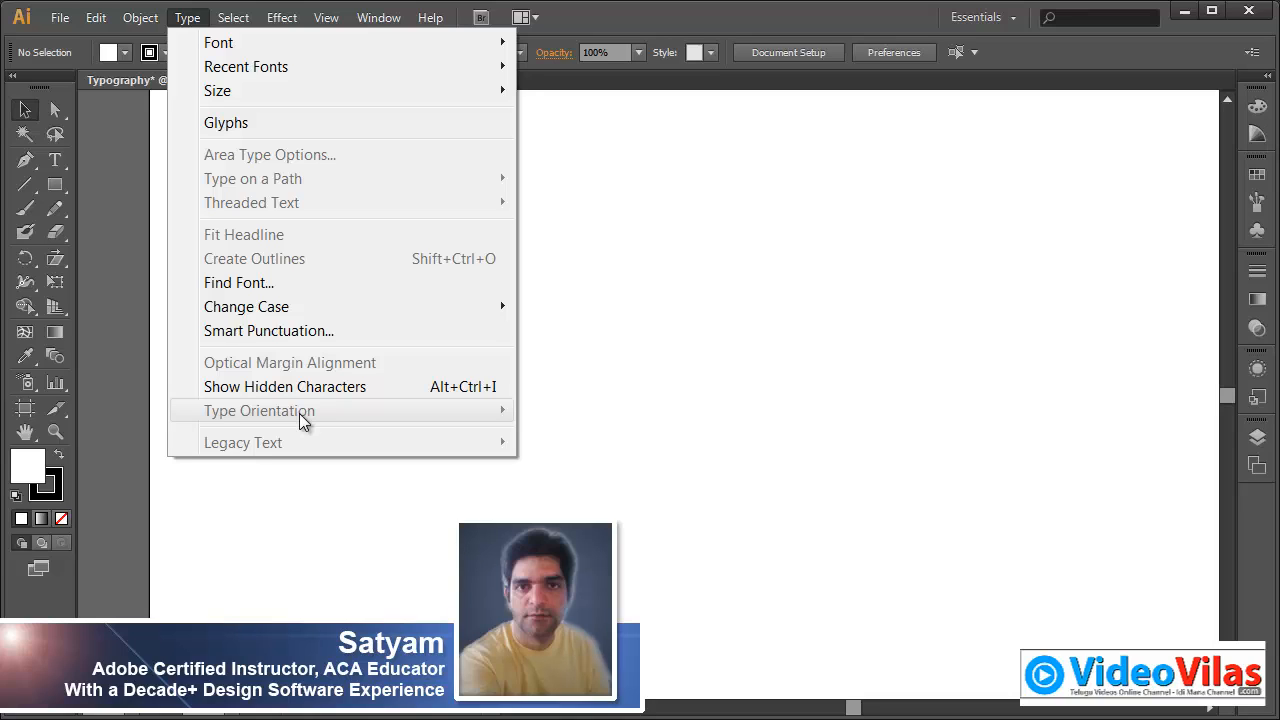
pyautogui.click(56, 162)
pyautogui.click(58, 165)
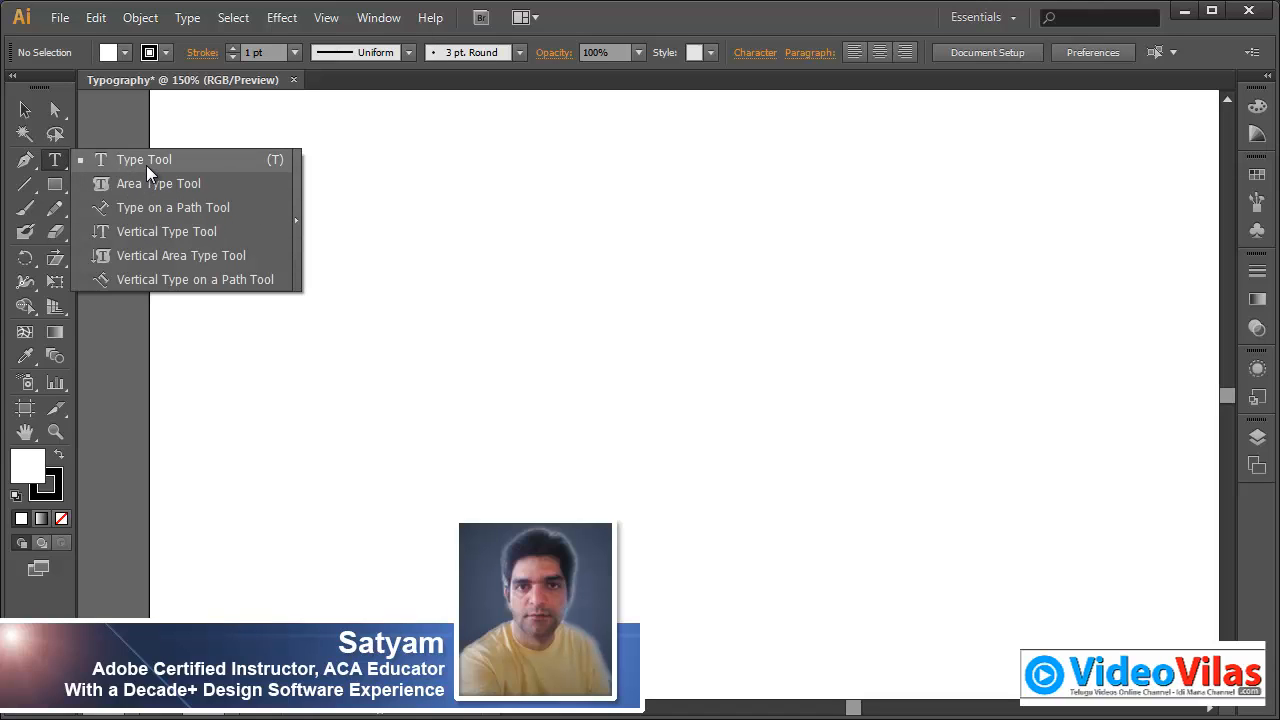
pyautogui.click(185, 18)
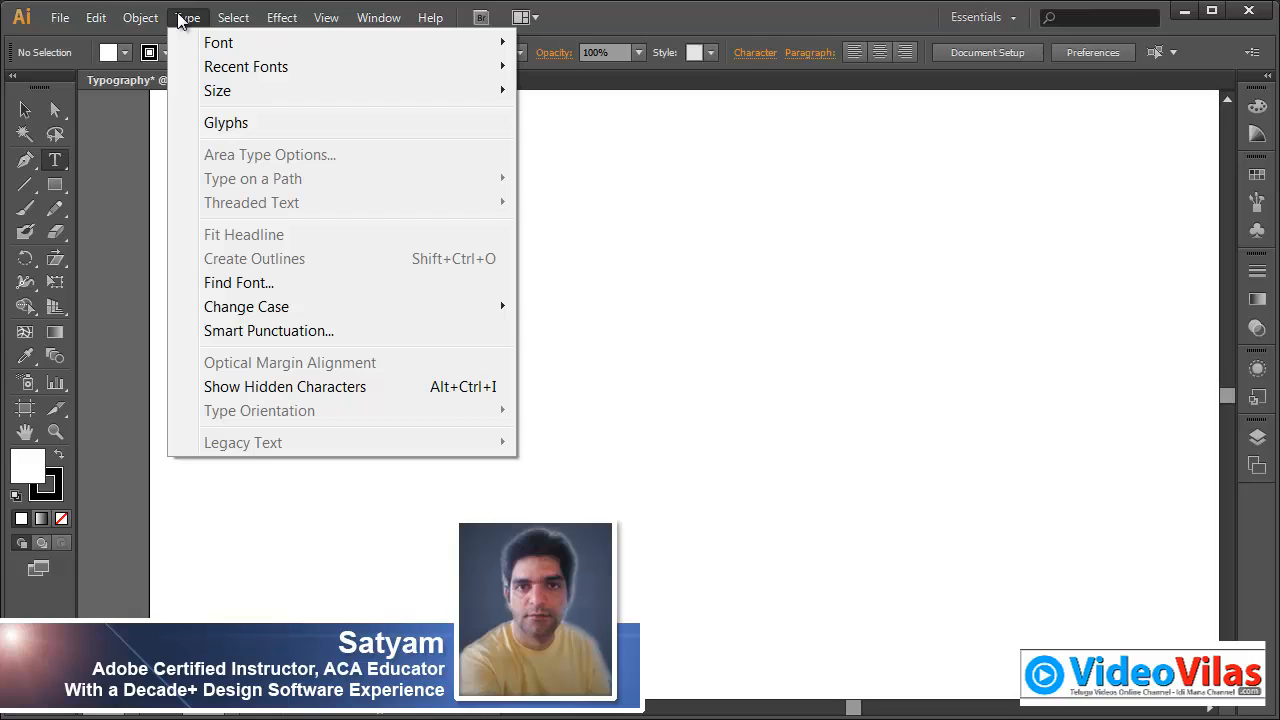